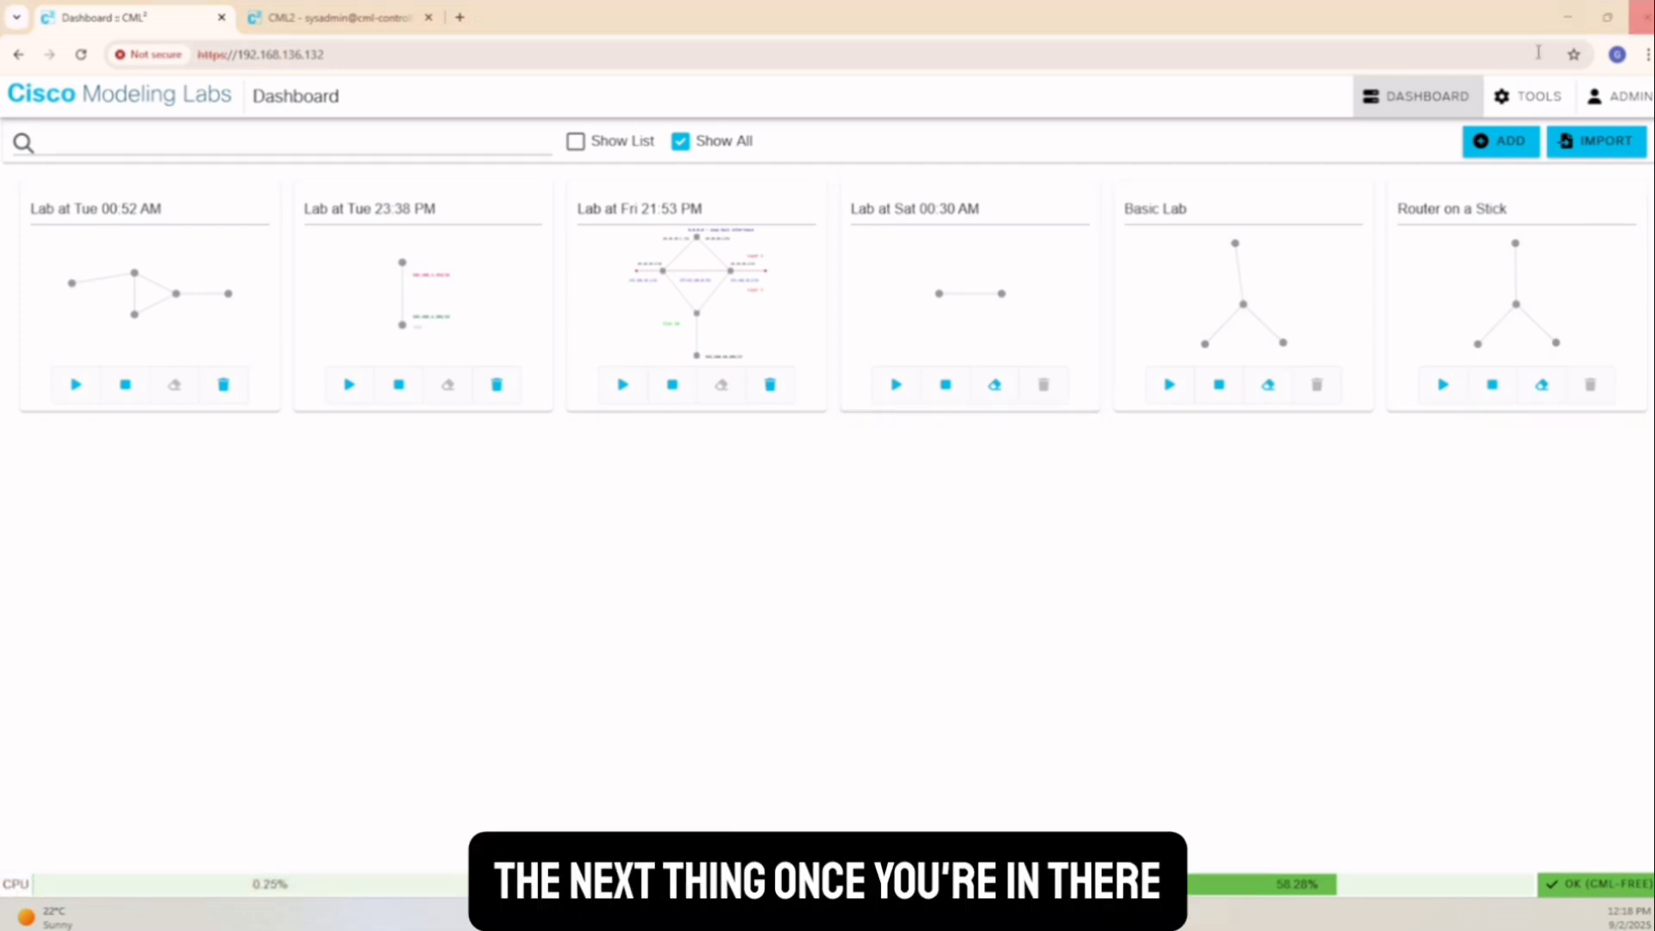
Go to Node and Image Definitions, switch to the Image Definitions tab and open Manage for uploads
click(1536, 107)
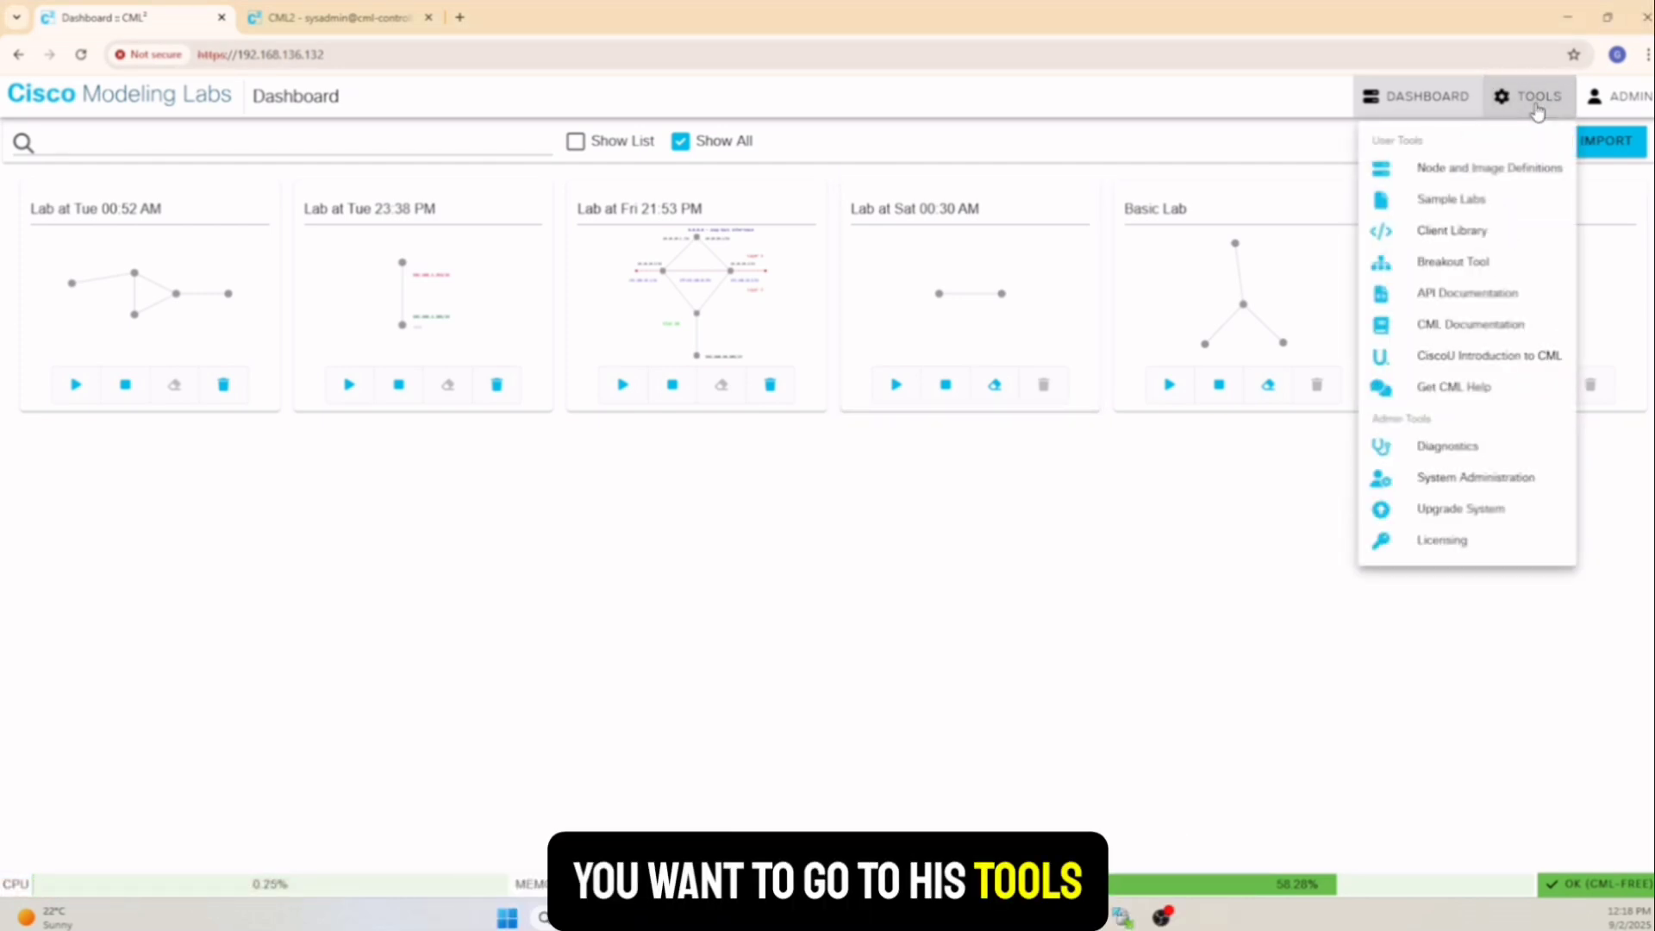
click(1486, 171)
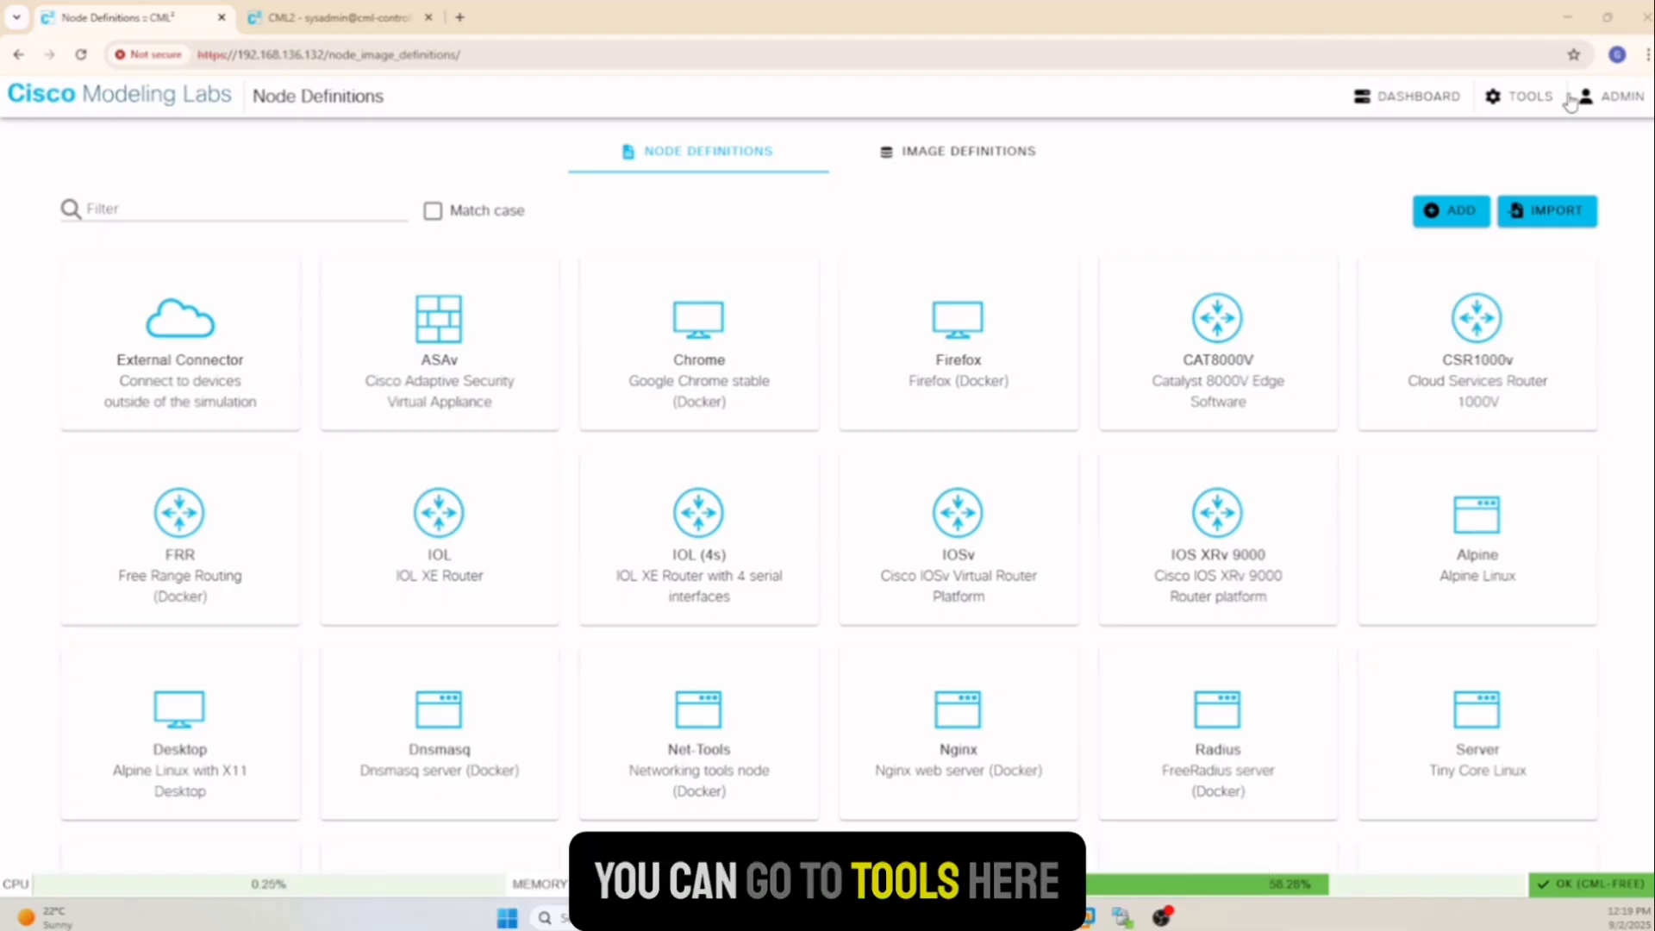
click(1531, 100)
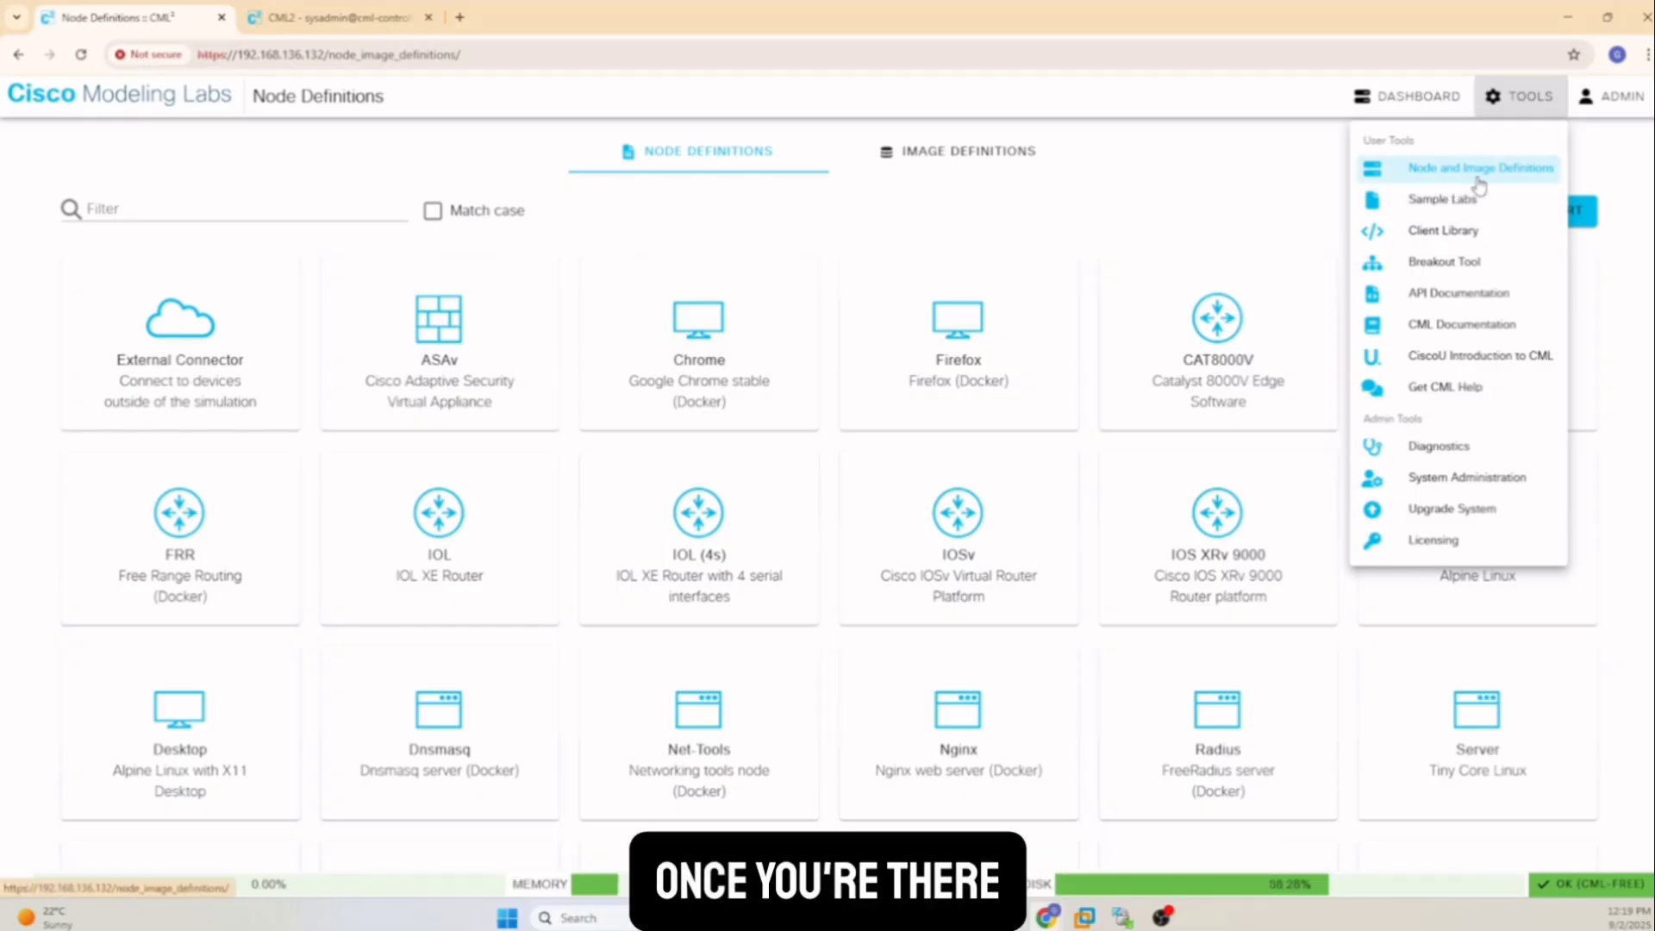
click(952, 155)
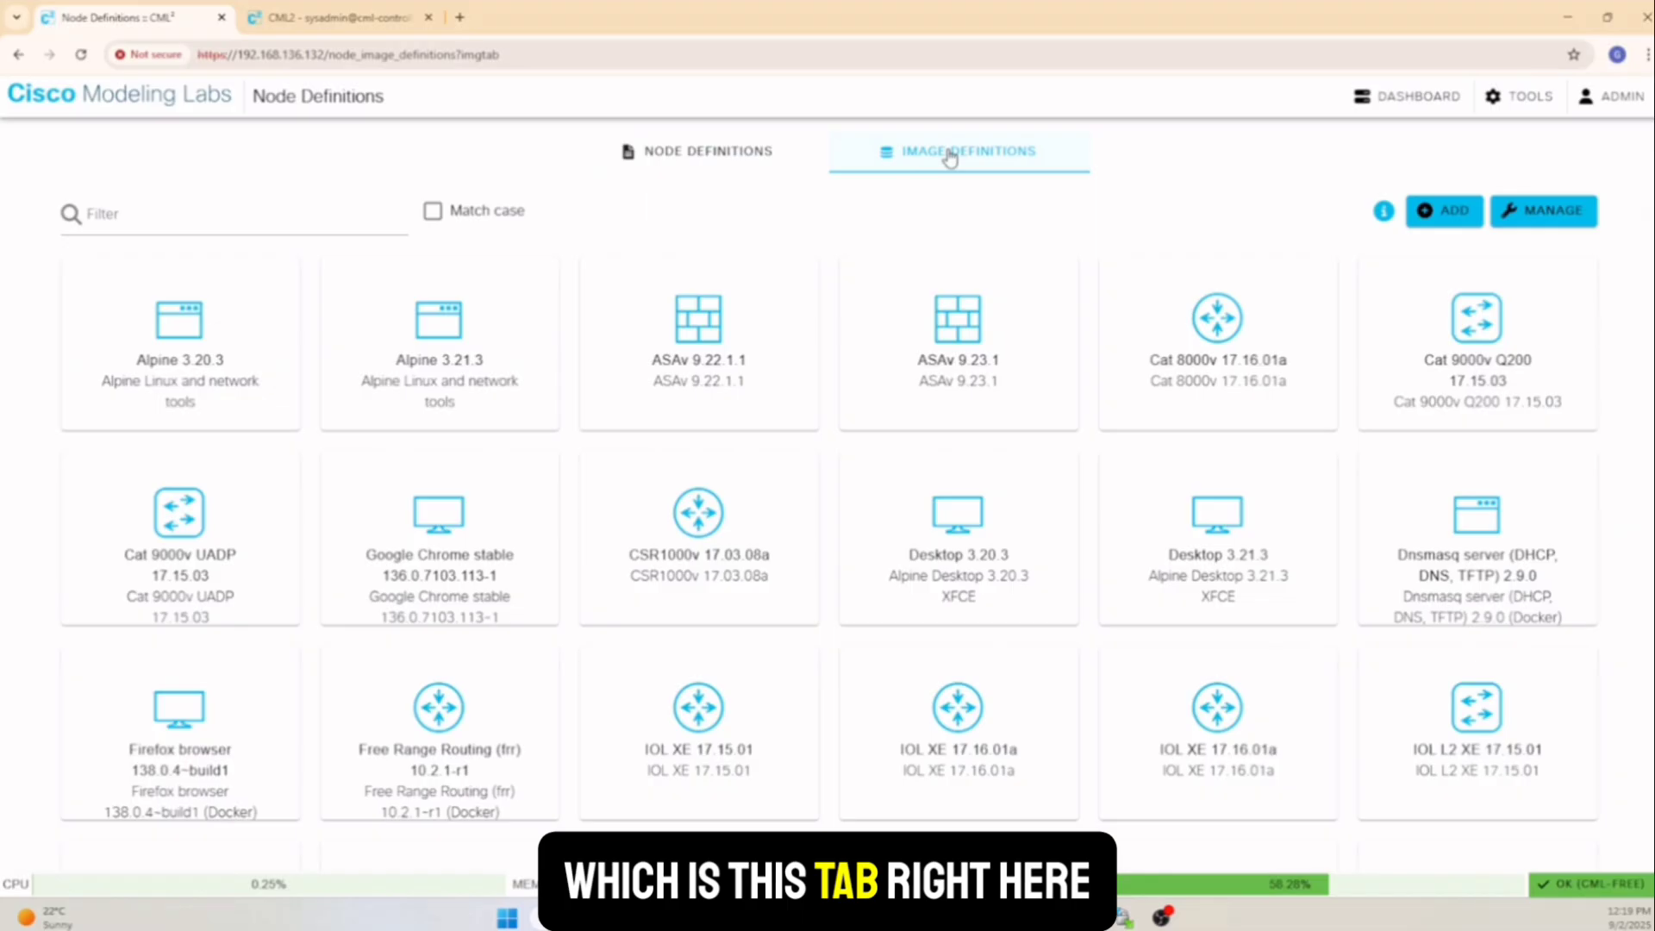
click(1543, 207)
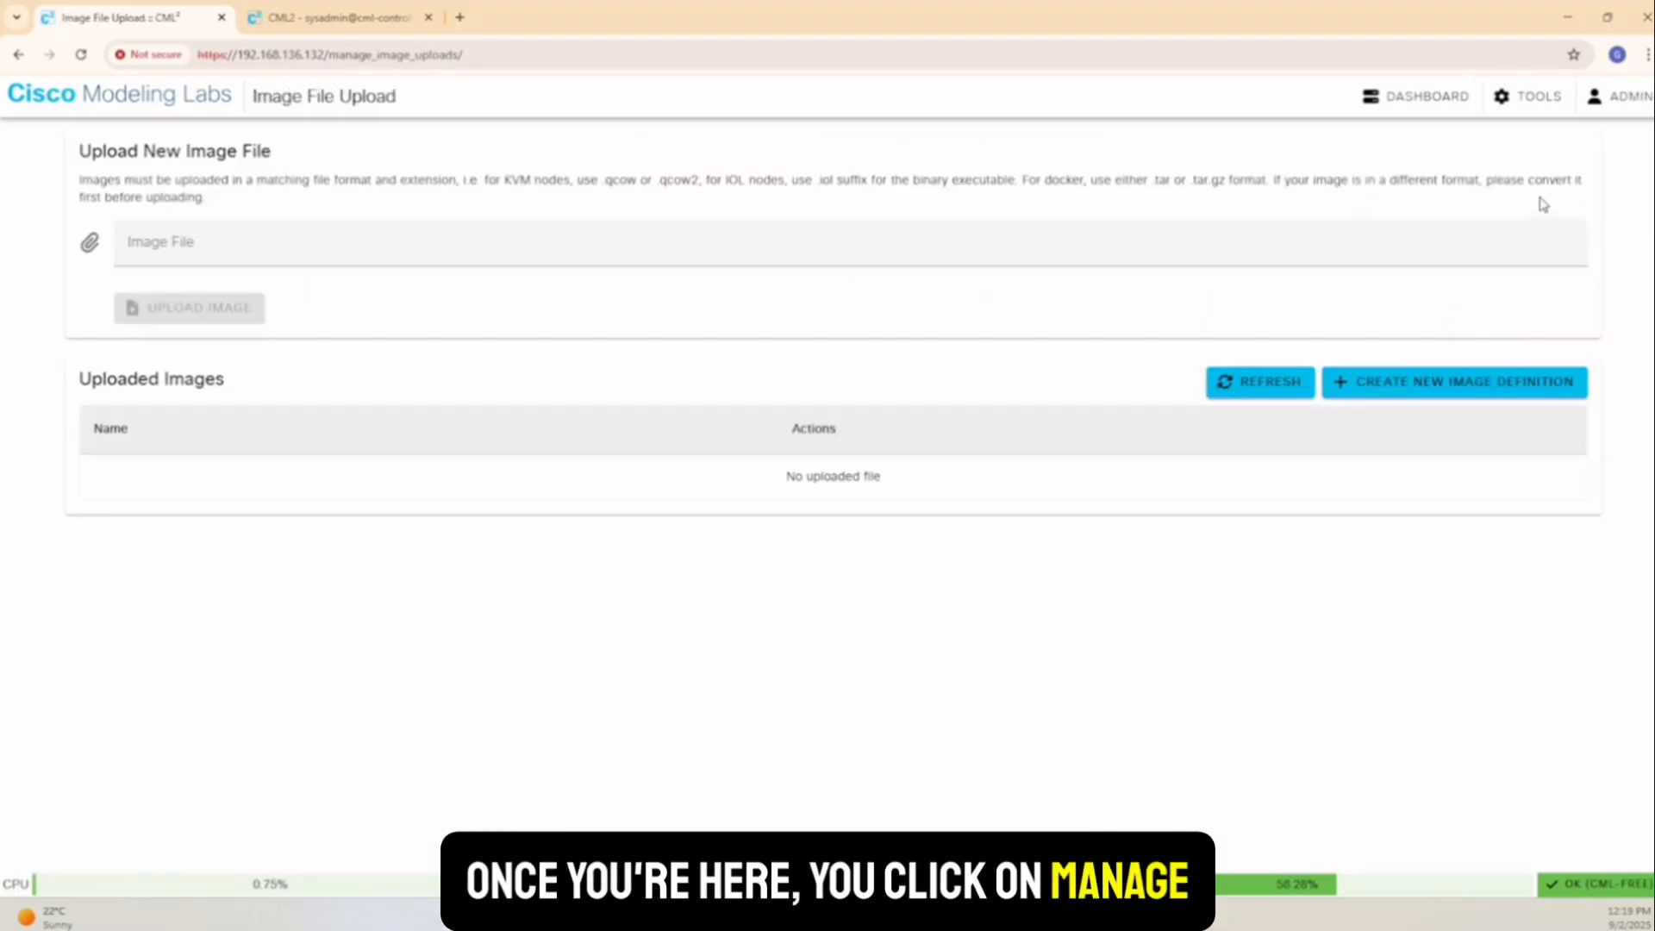
Attach fortios-7.0.5.qcow2 from Desktop > Eve-Ng images > fortinet-FGT-7.0.5 as the image file
click(184, 257)
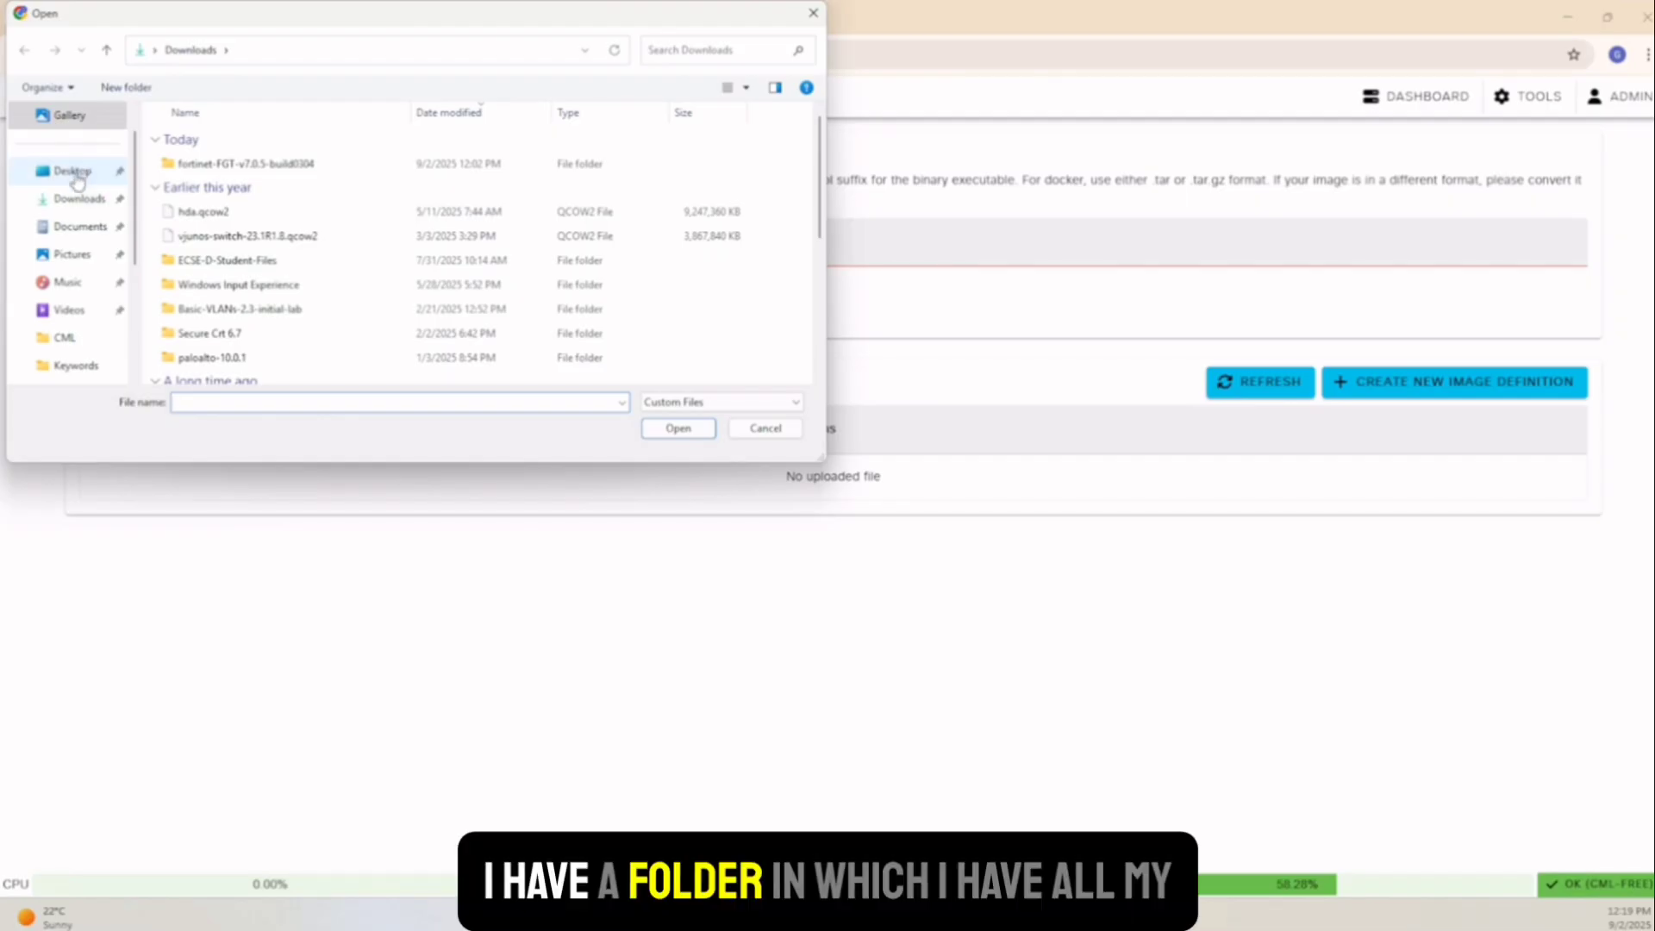
click(75, 175)
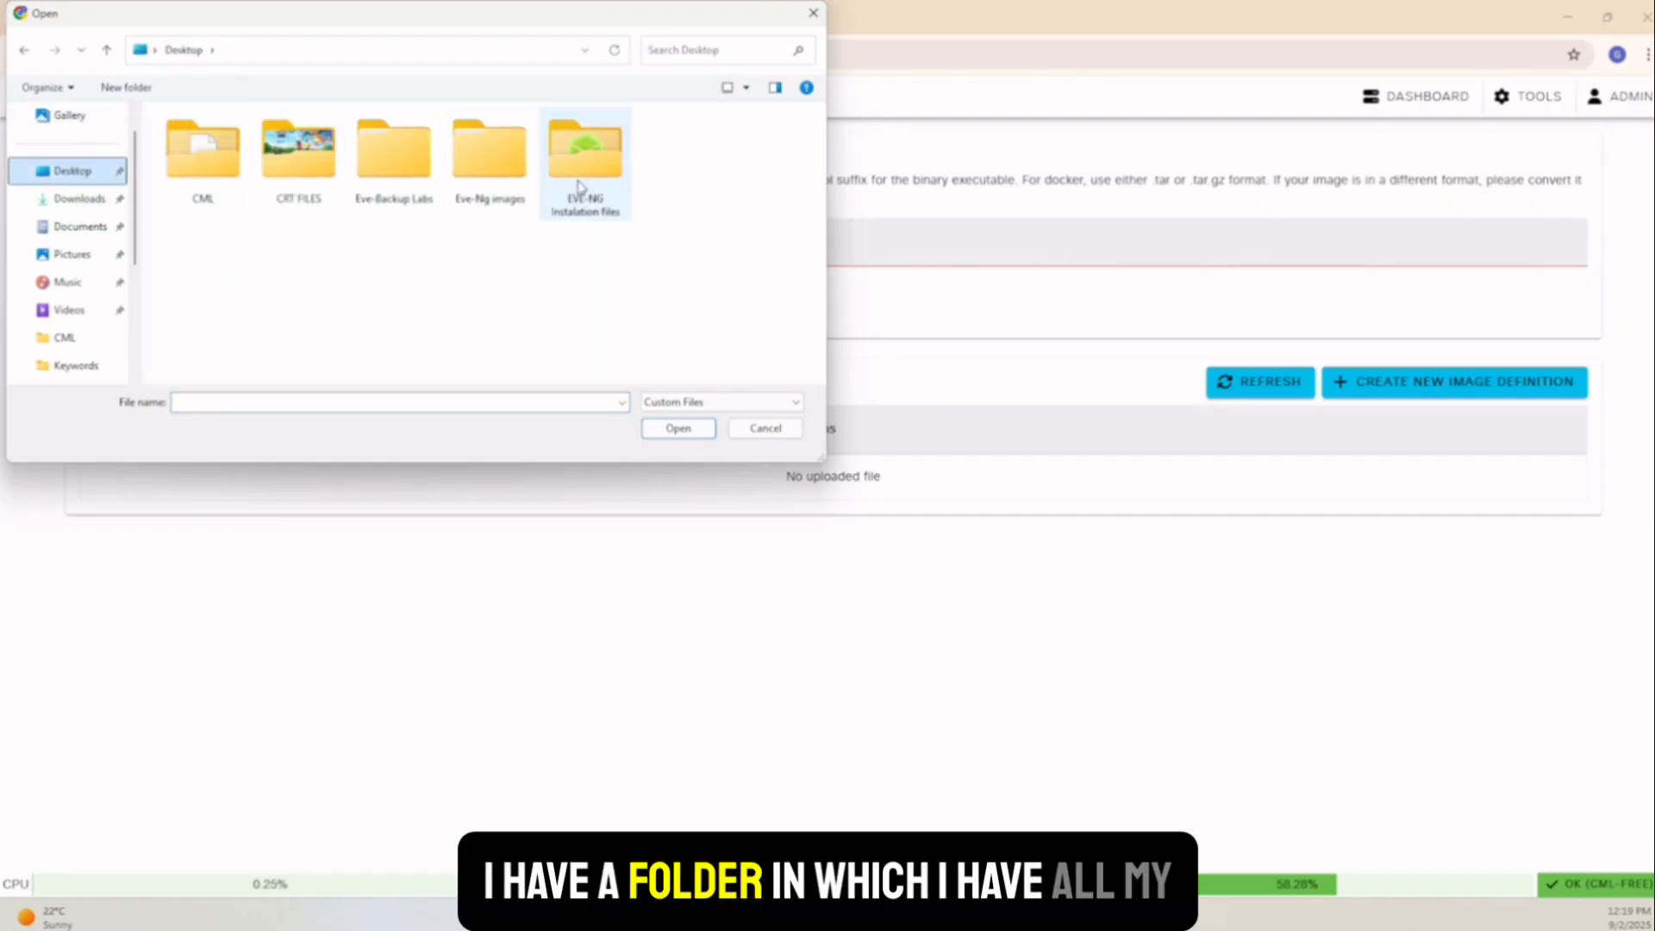
double_click(480, 173)
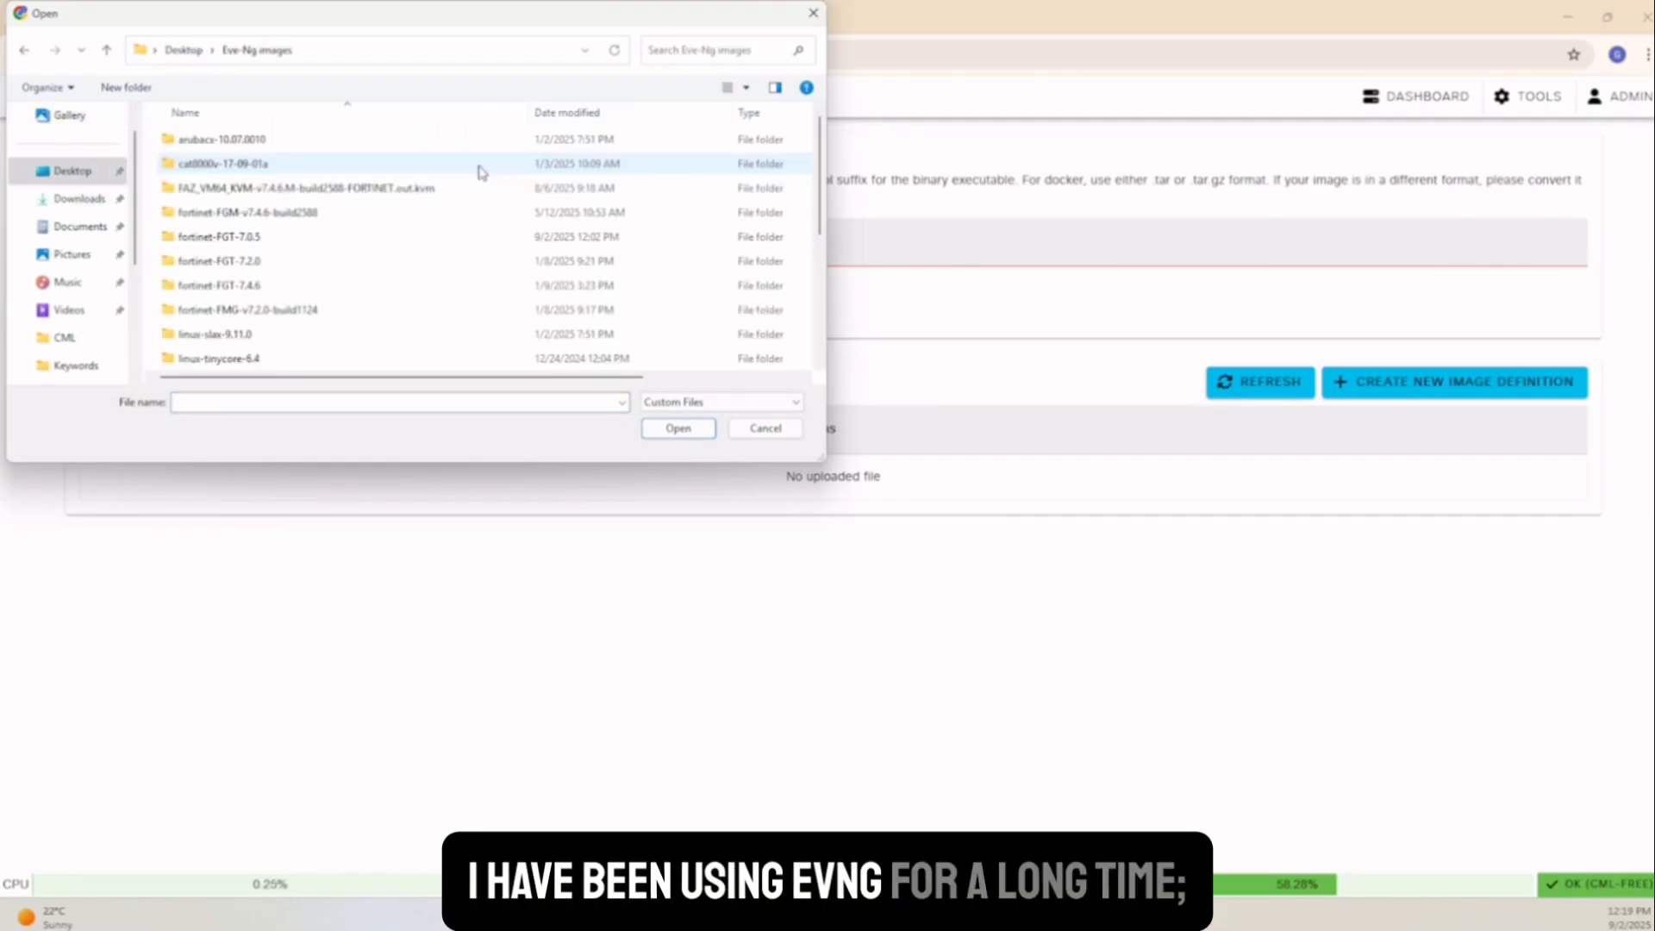
double_click(257, 238)
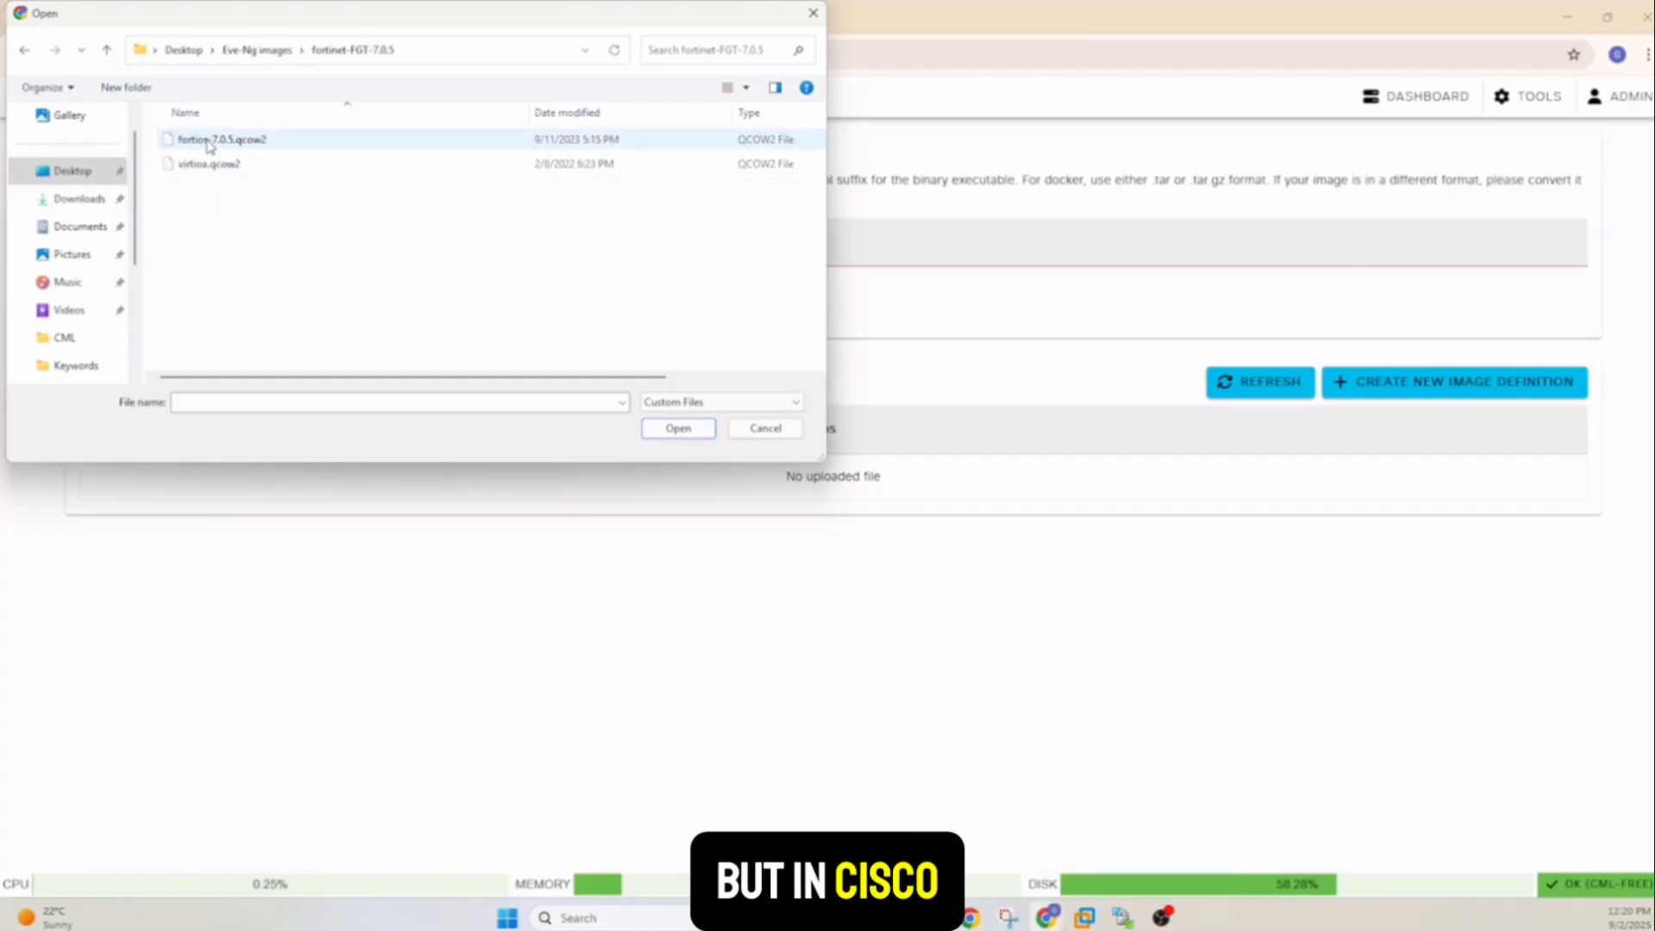
click(207, 145)
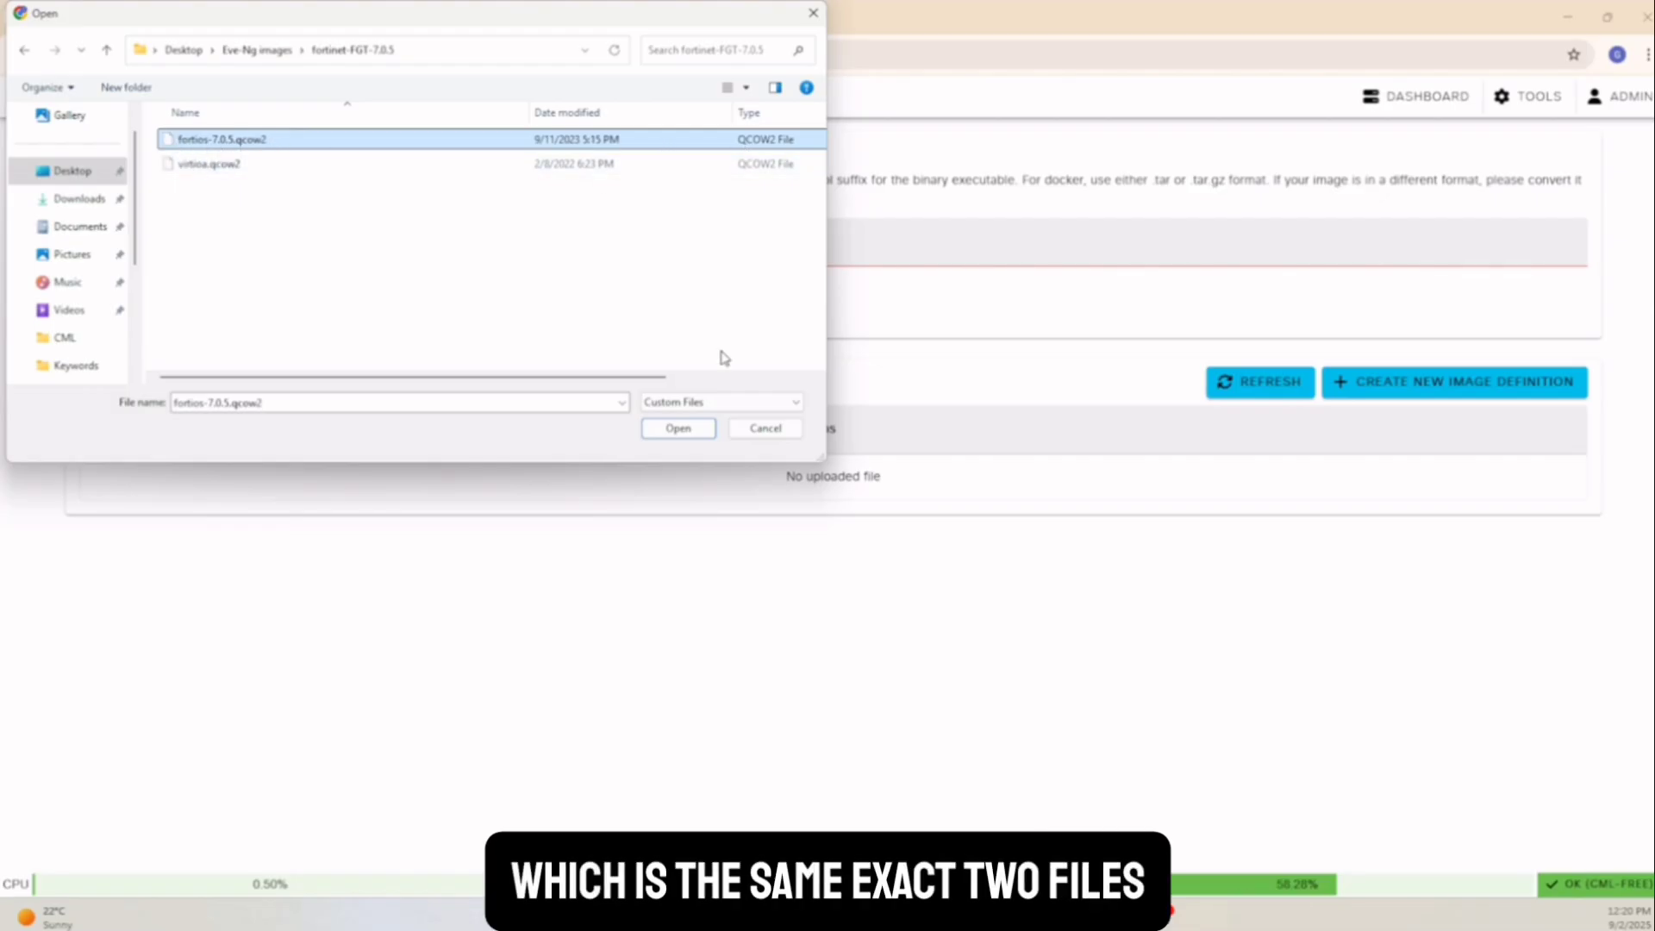
click(678, 428)
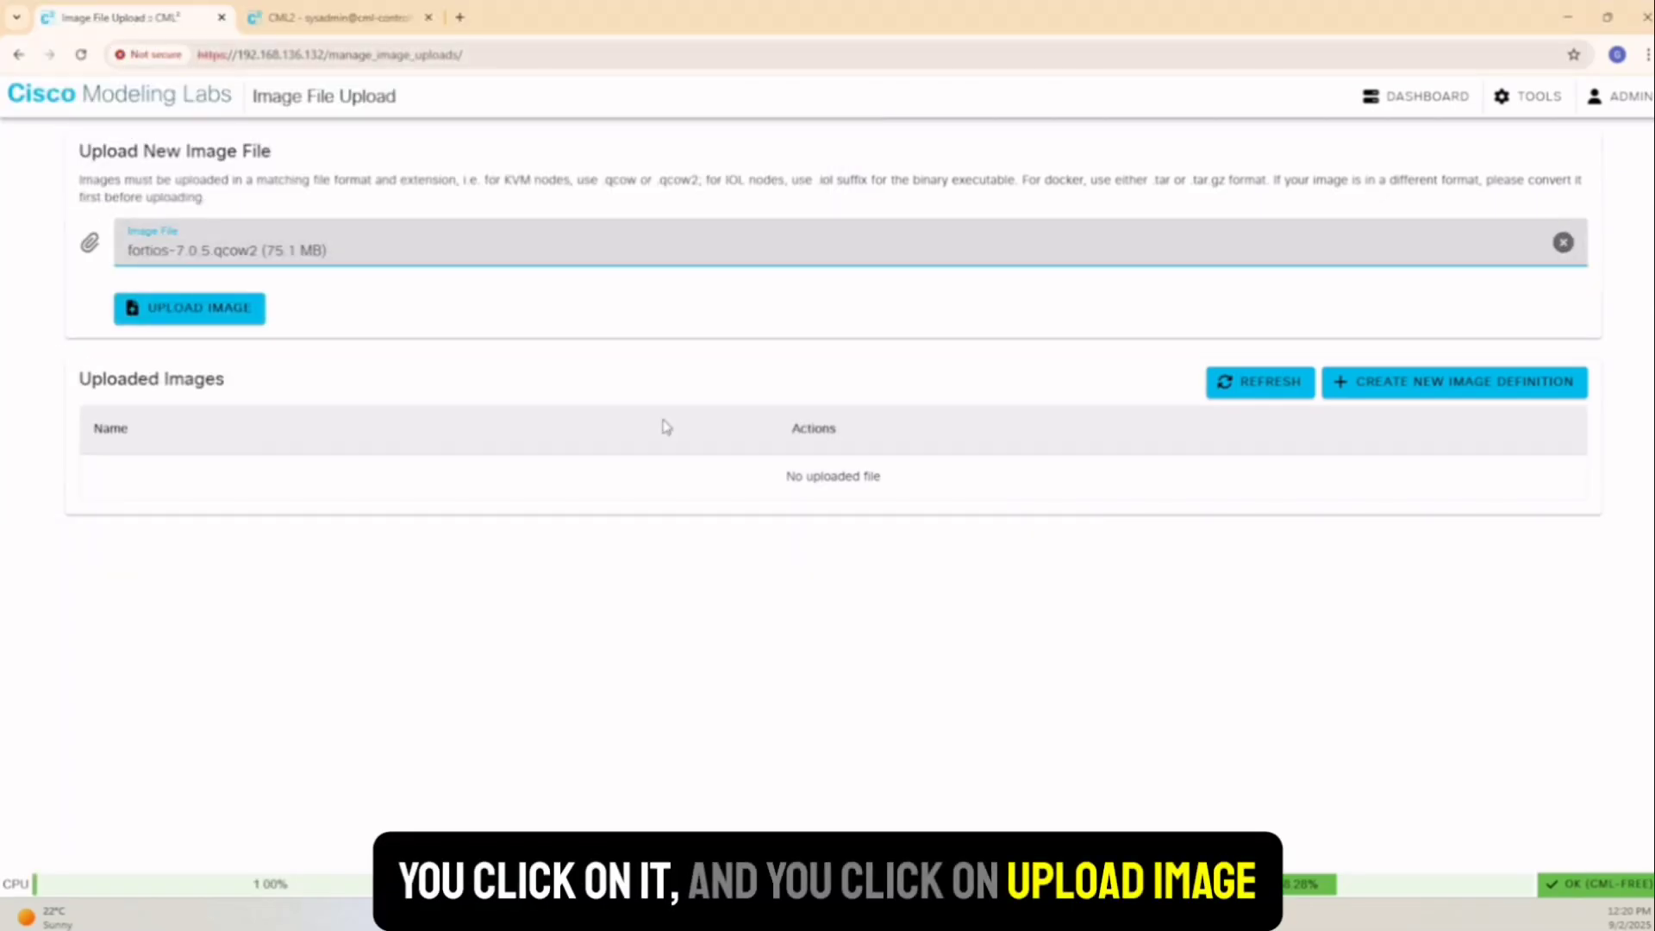
Upload fortios-7.0.5.qcow2, then add a new node definition on the Node Definitions tab
click(205, 319)
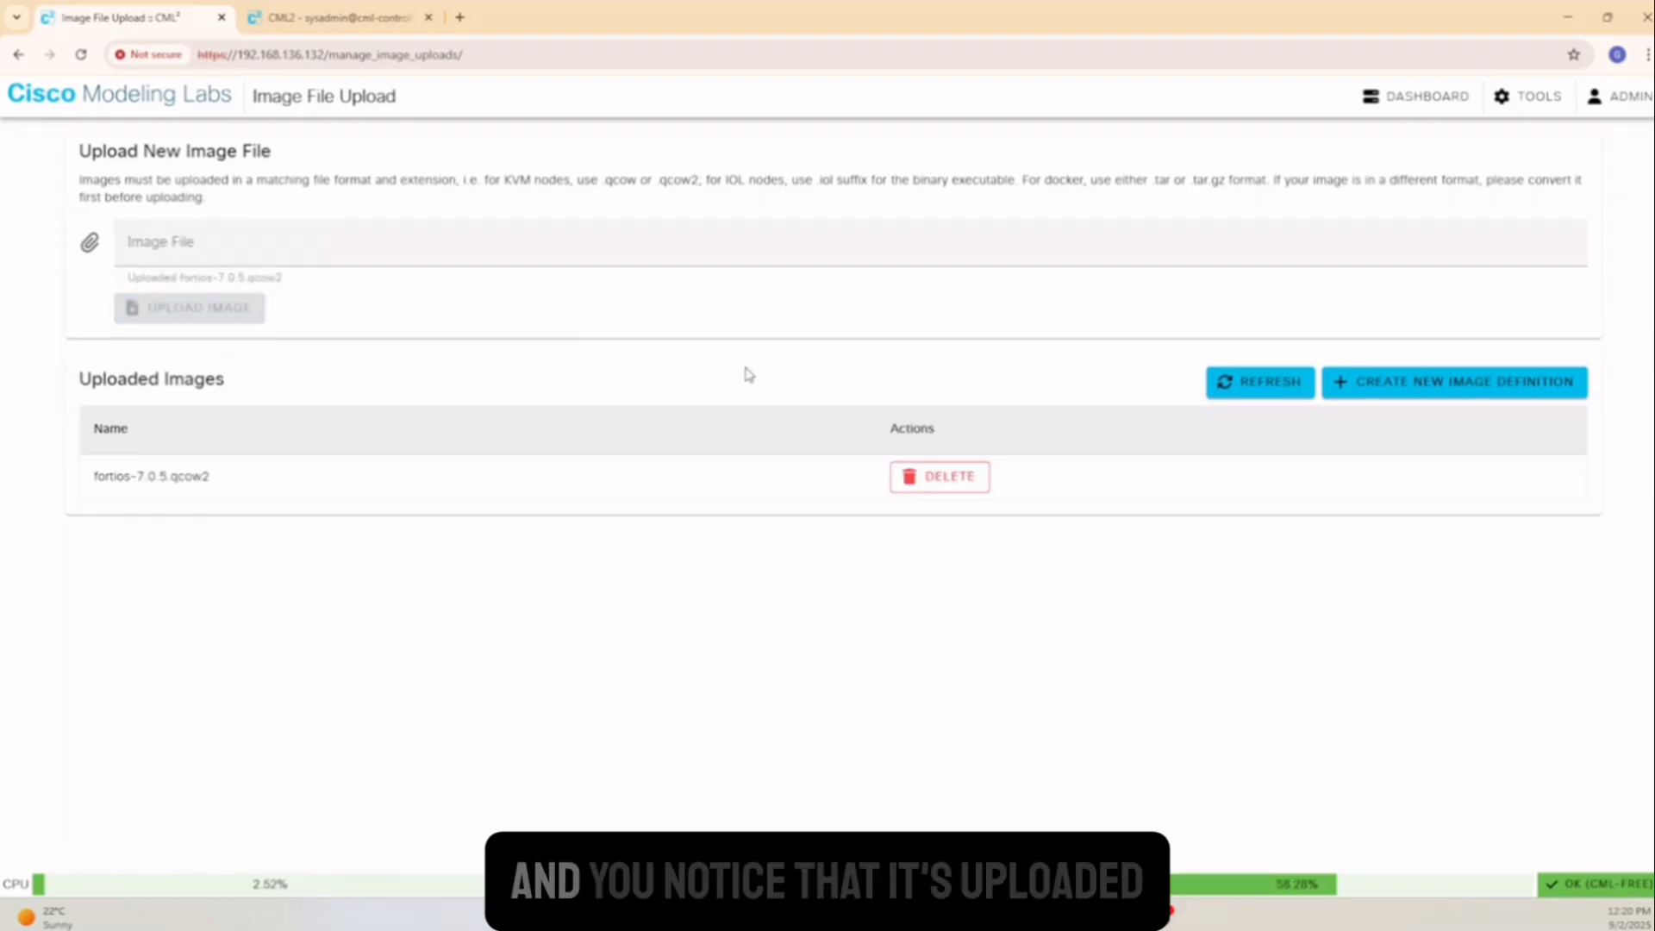
click(1273, 389)
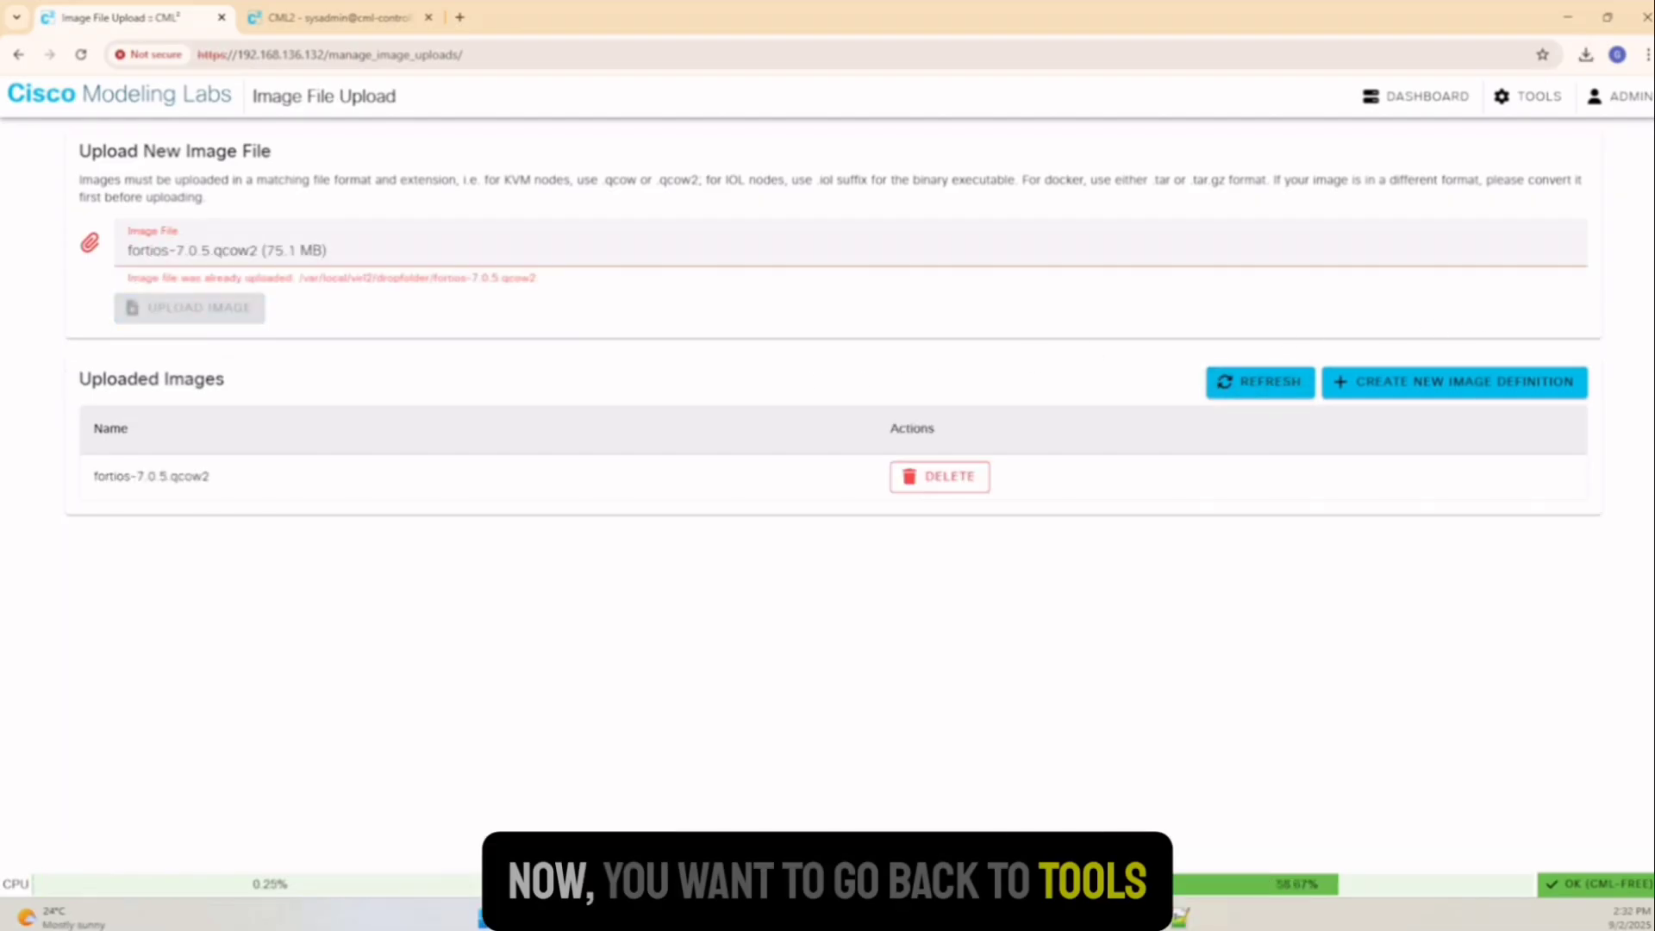
click(1535, 96)
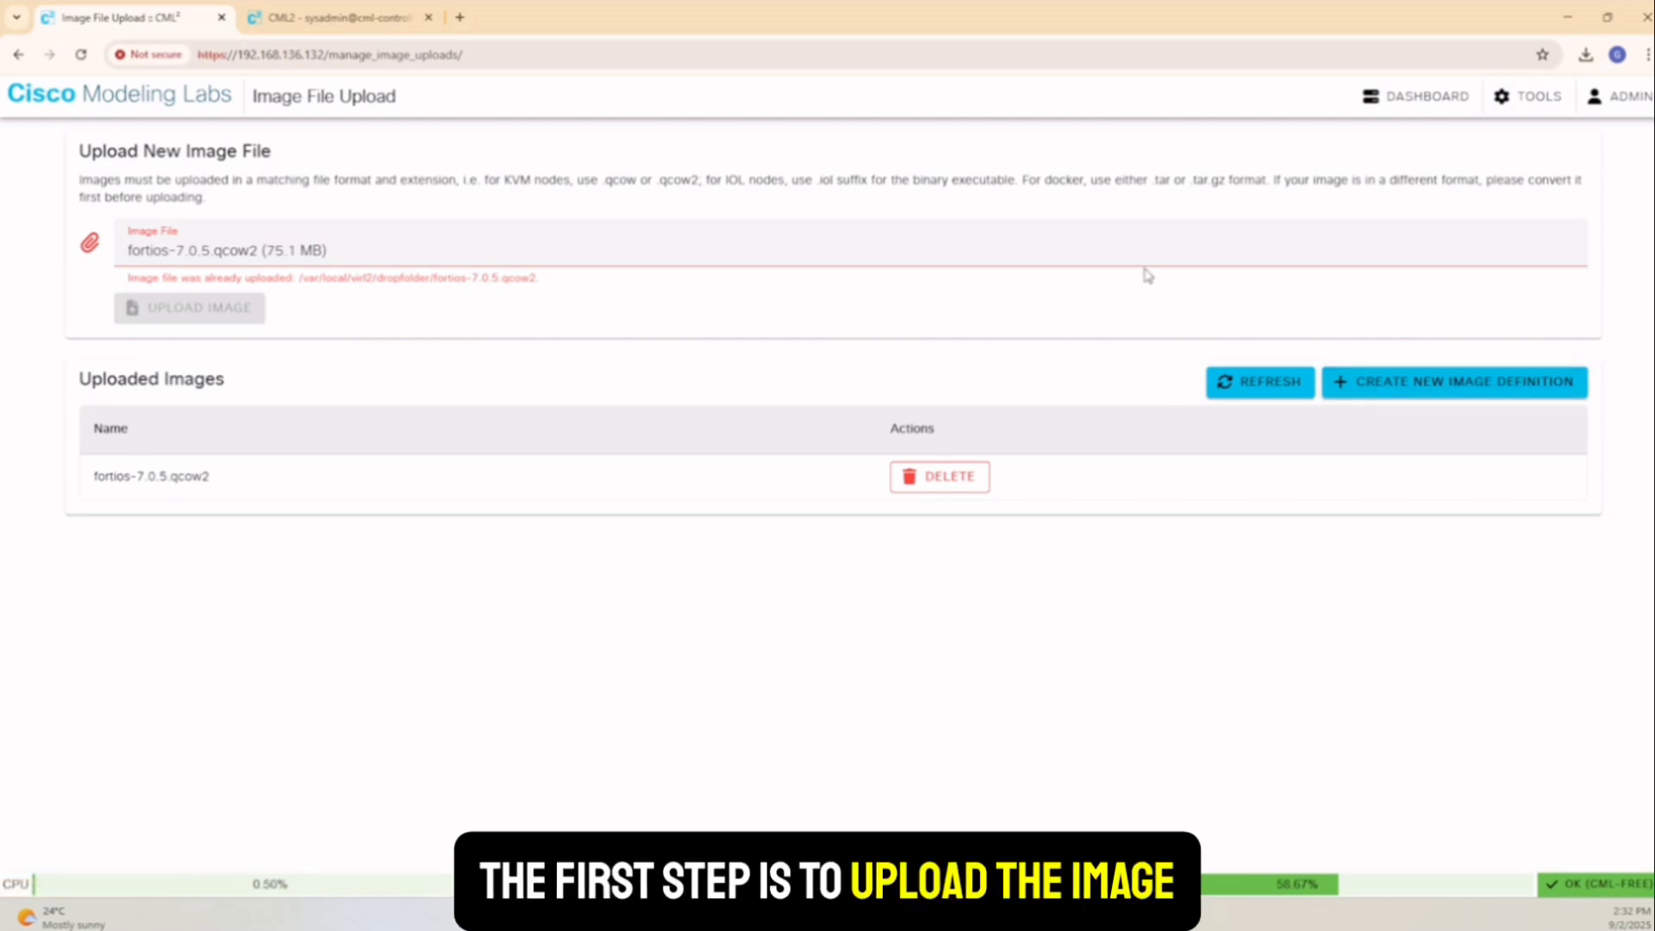
click(1523, 100)
click(1460, 164)
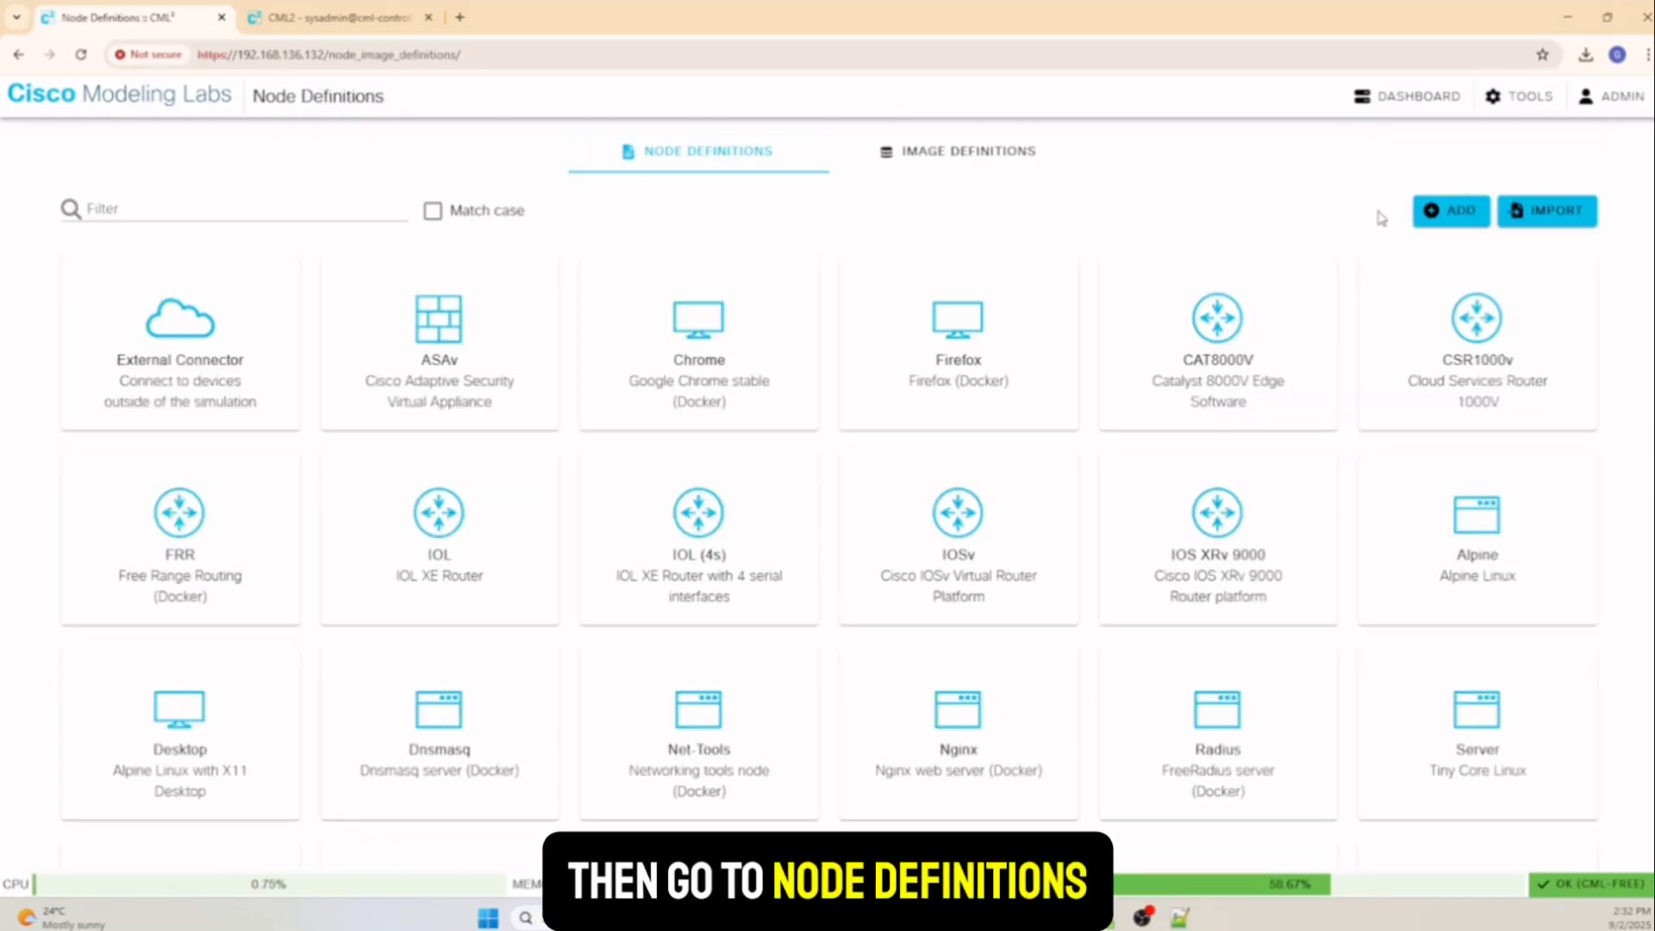
click(1440, 211)
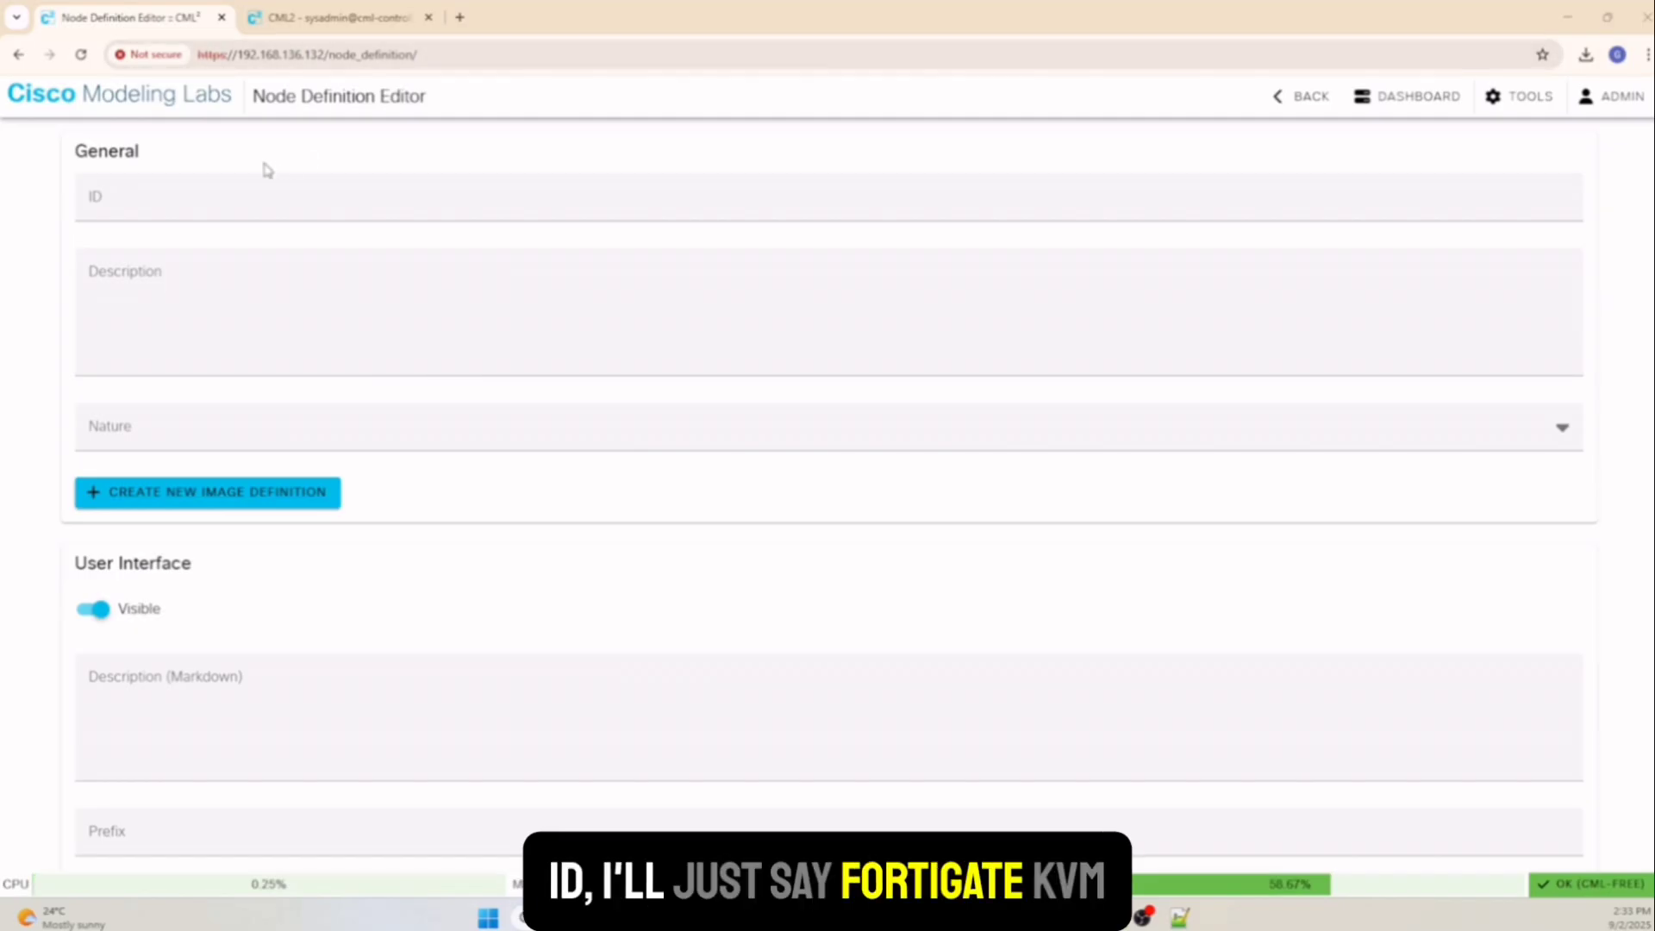
Enter node ID fortigate-kvm, description fortigate-7.0.5 and nature server
click(233, 209)
click(207, 247)
click(148, 291)
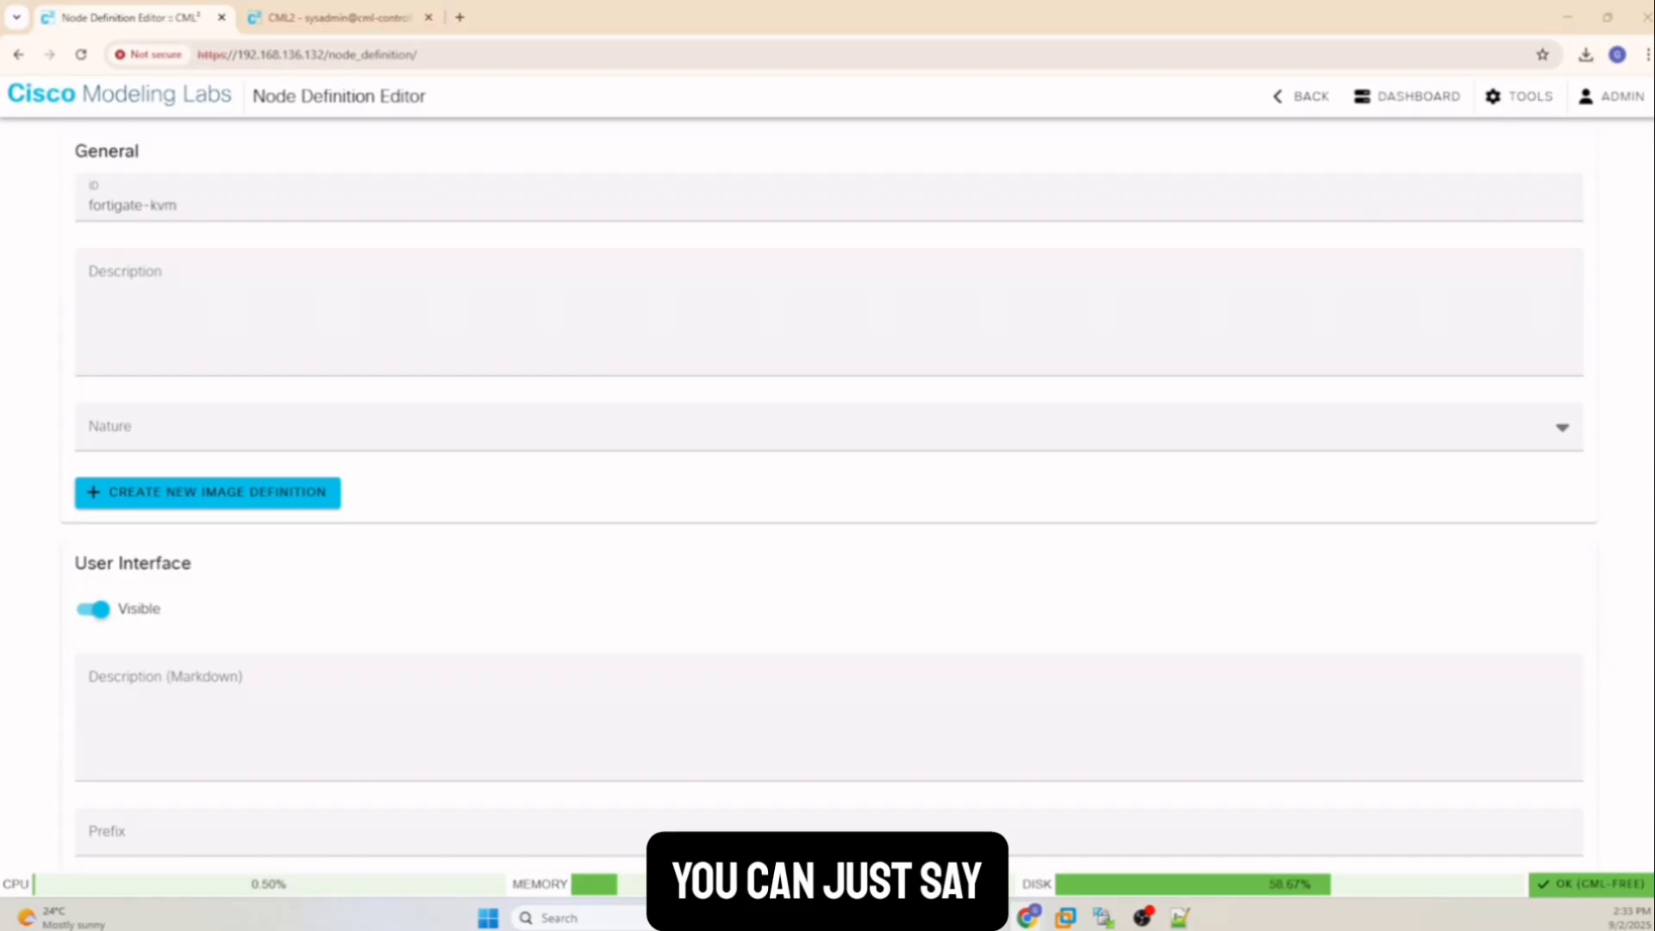
click(138, 270)
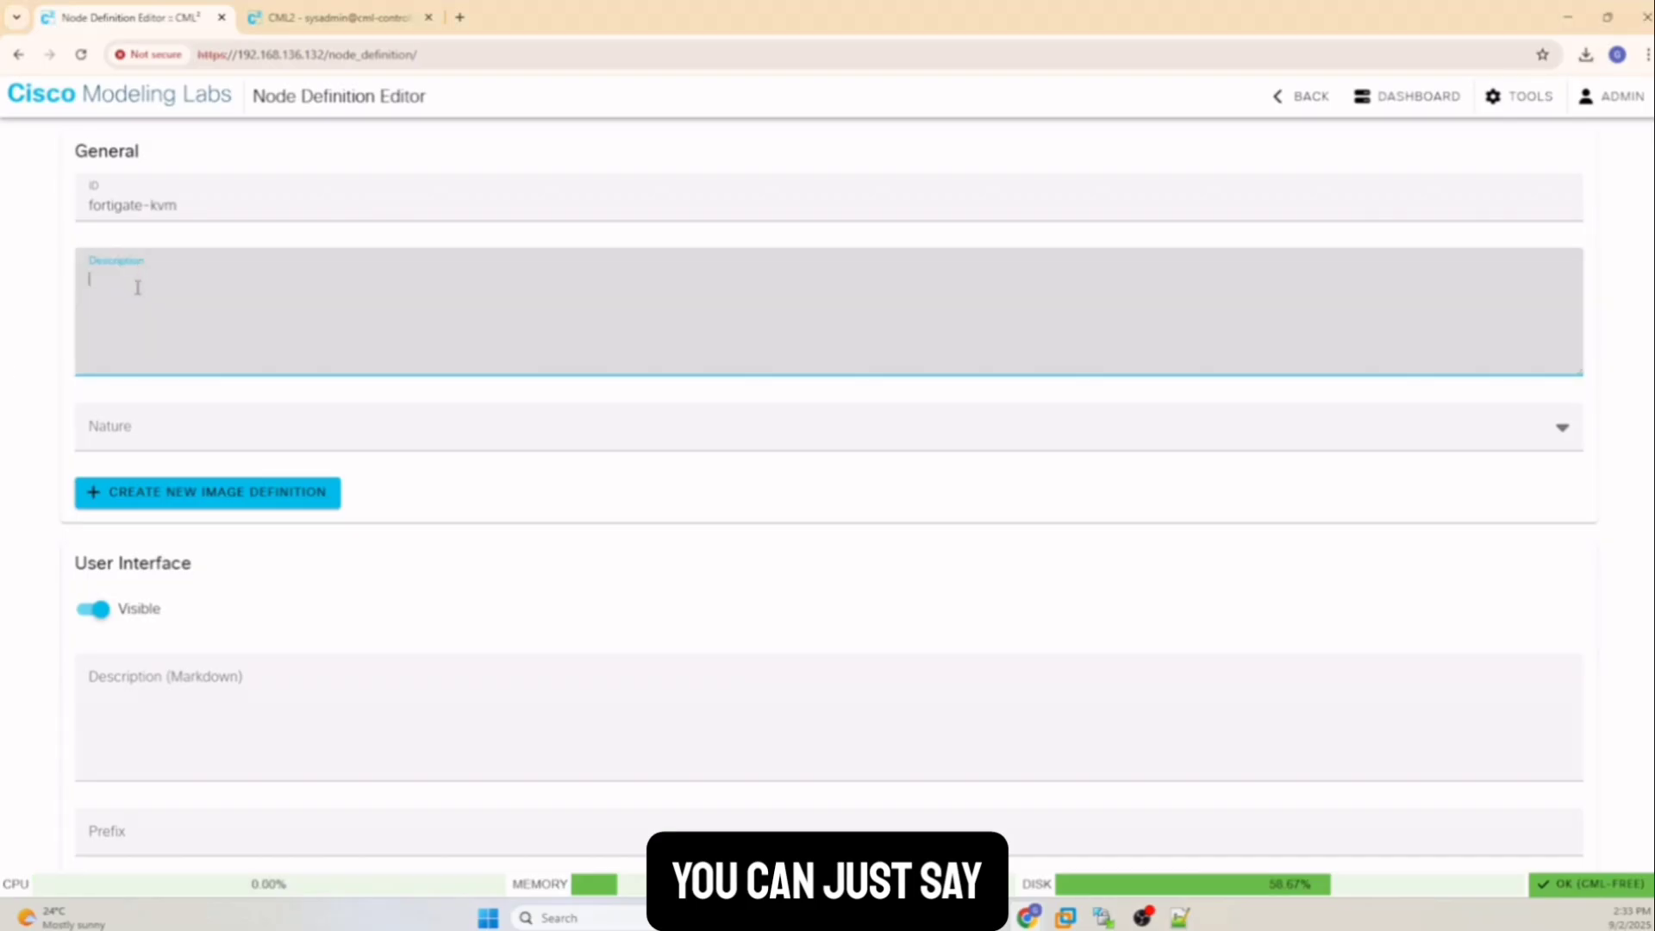
text(fortigate-kvm)
key(shift+Left)
key(shift+Left)
key(shift+Left)
key(shift+Left)
key(shift+Left)
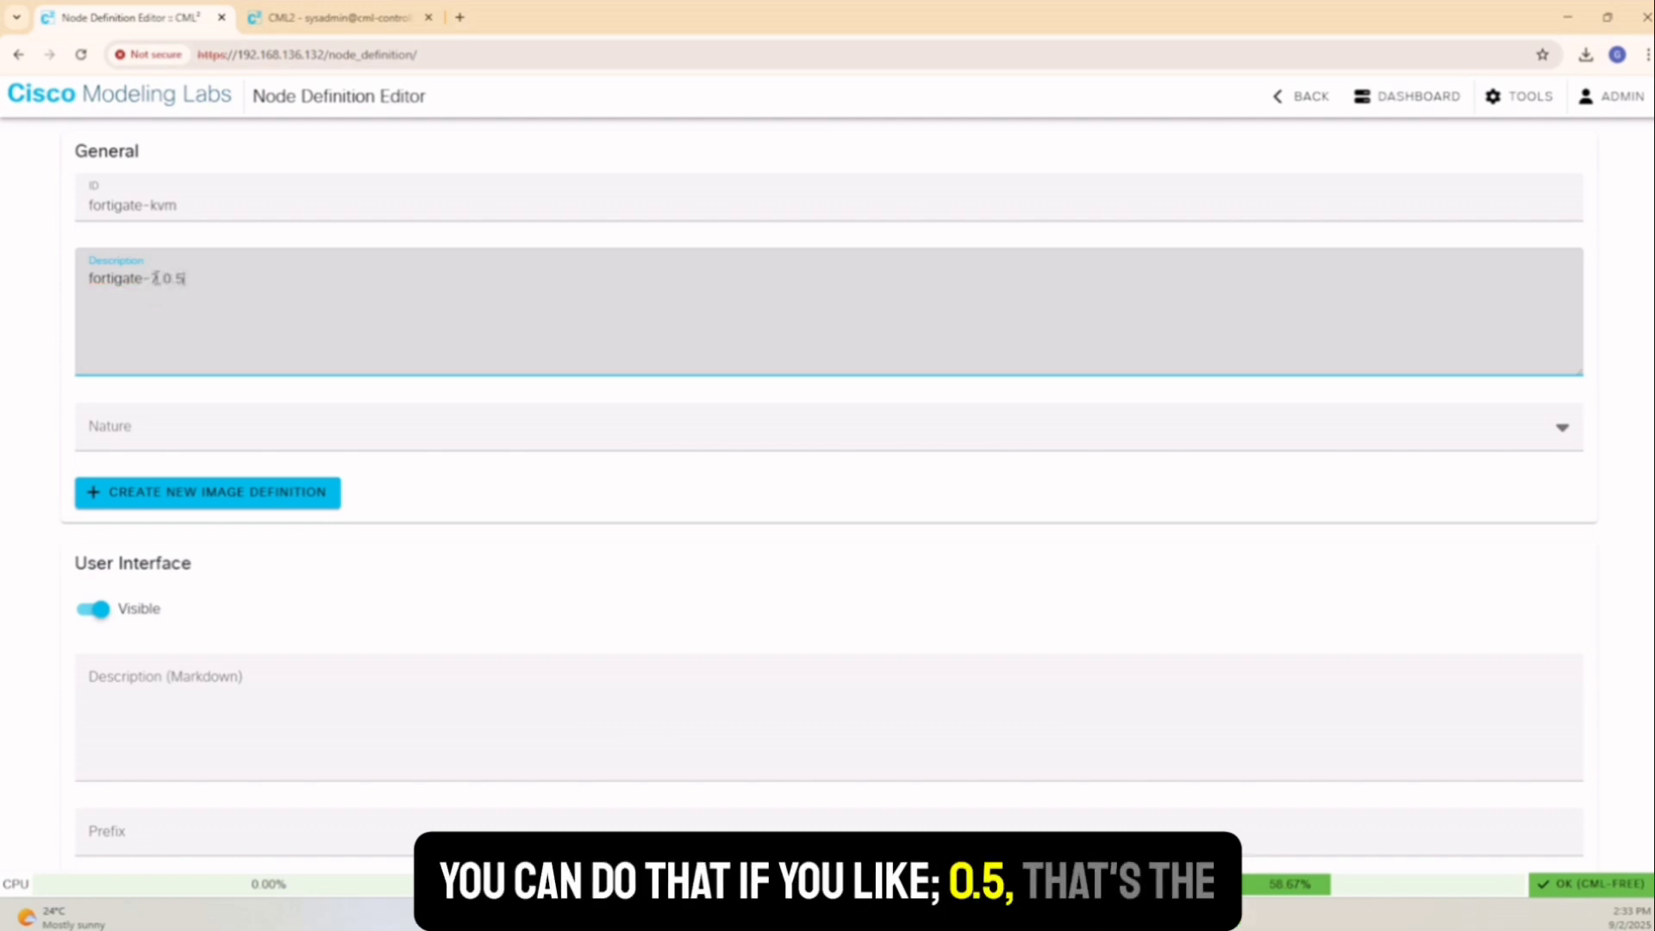
click(178, 434)
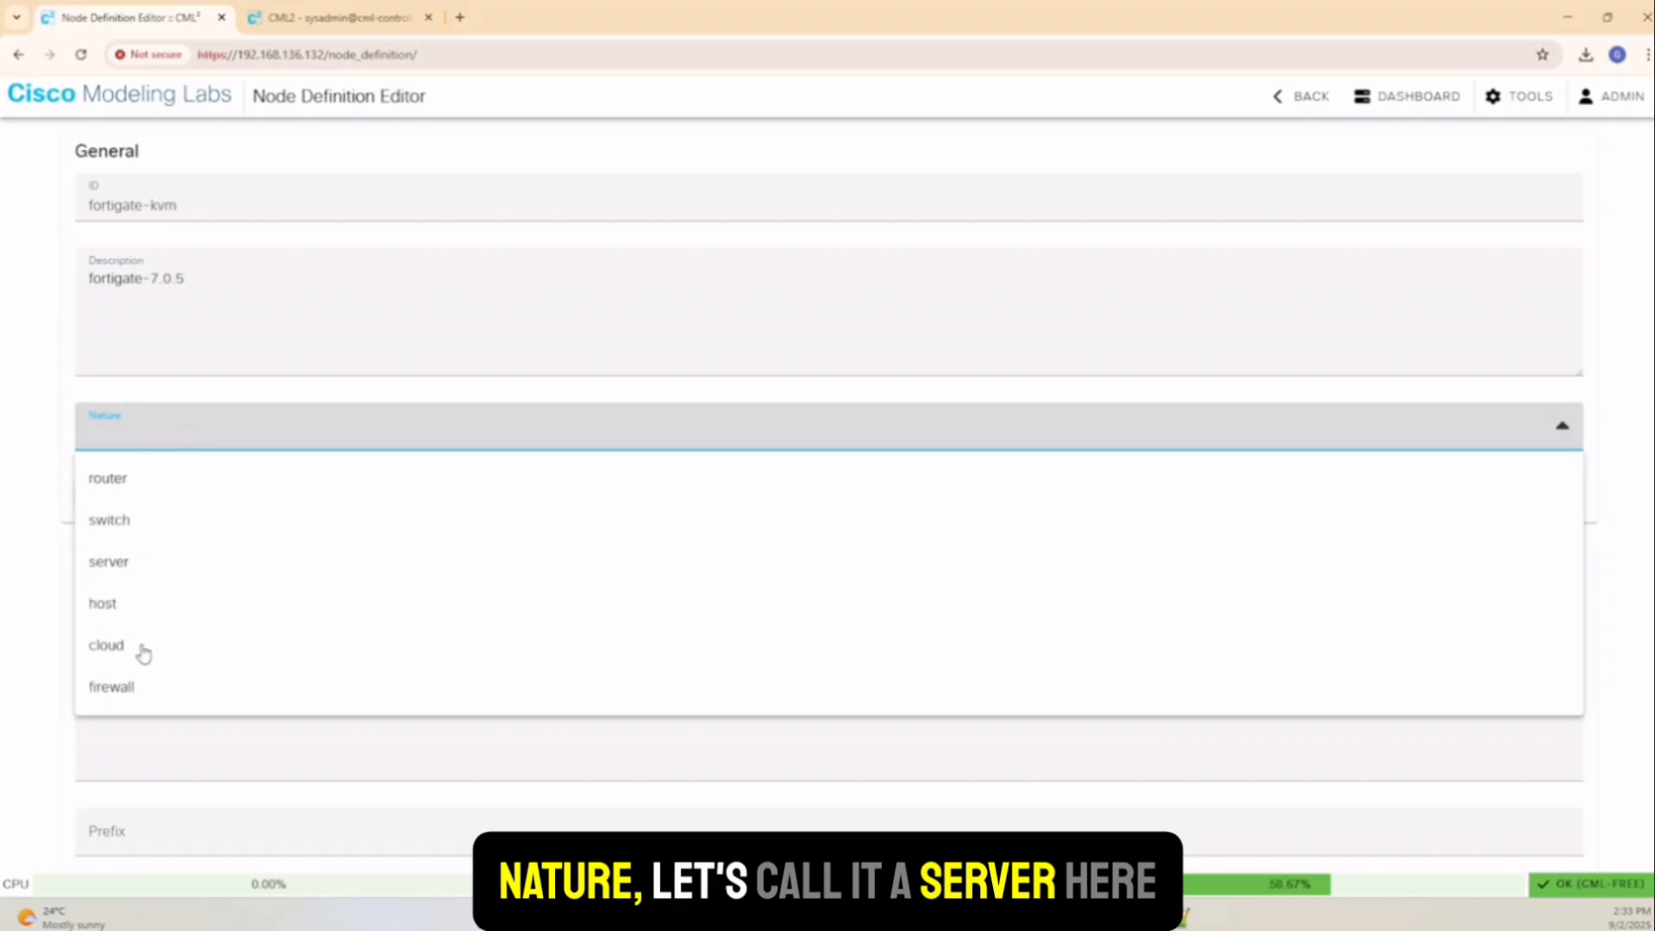
click(134, 561)
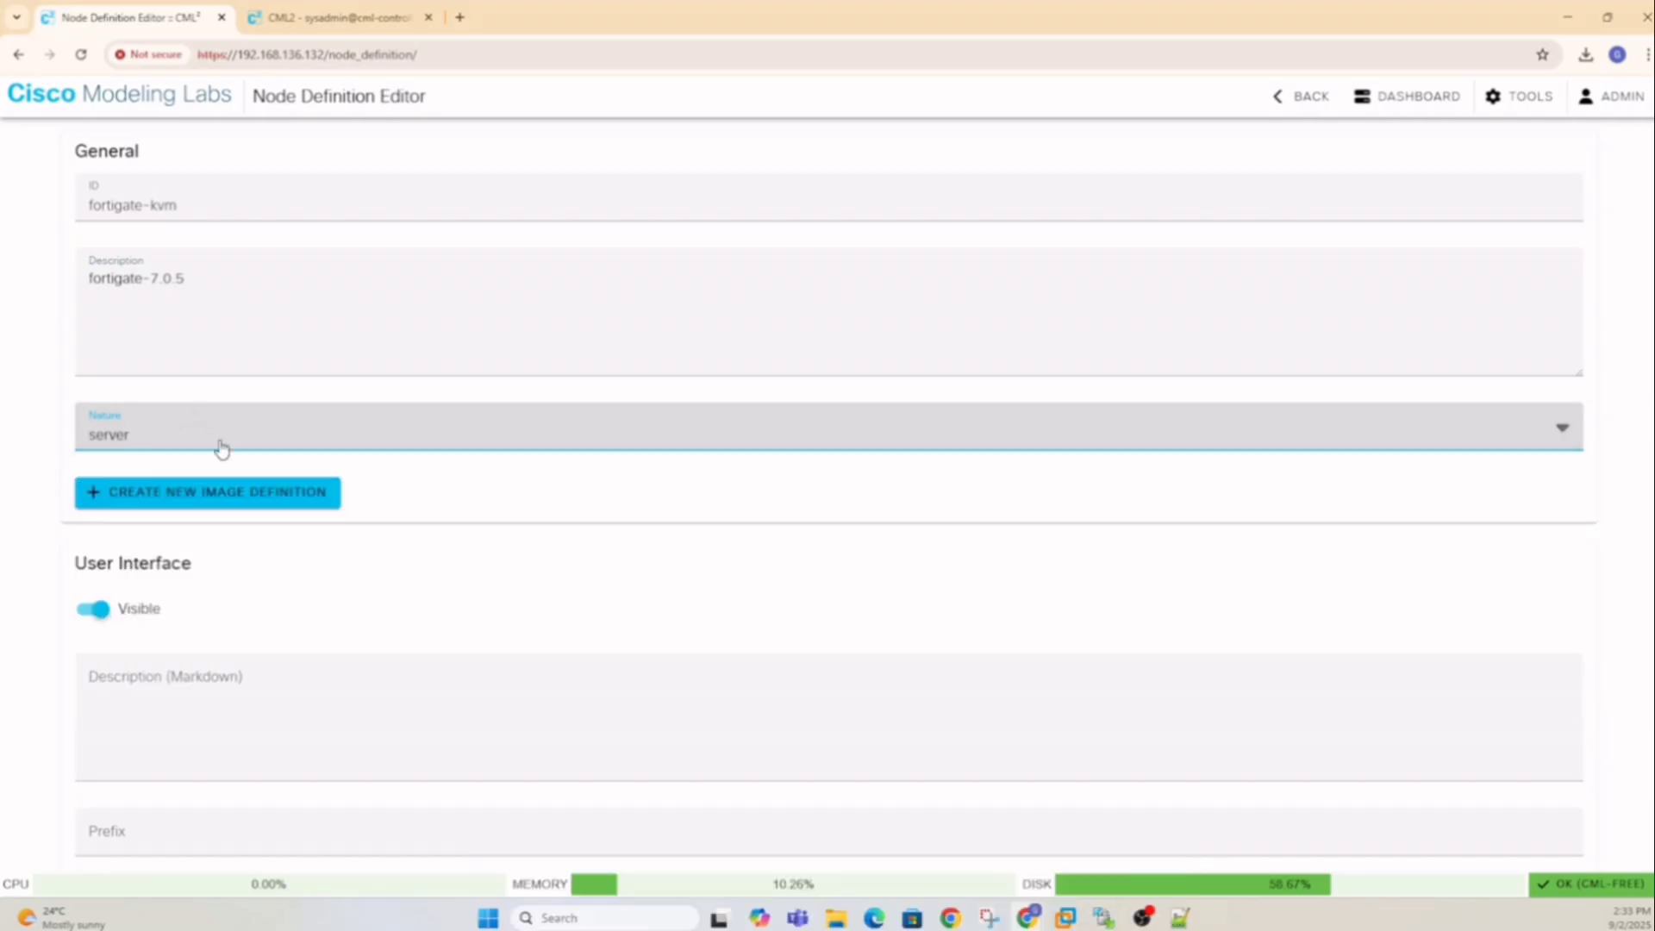
scroll(313, 525, down, 4)
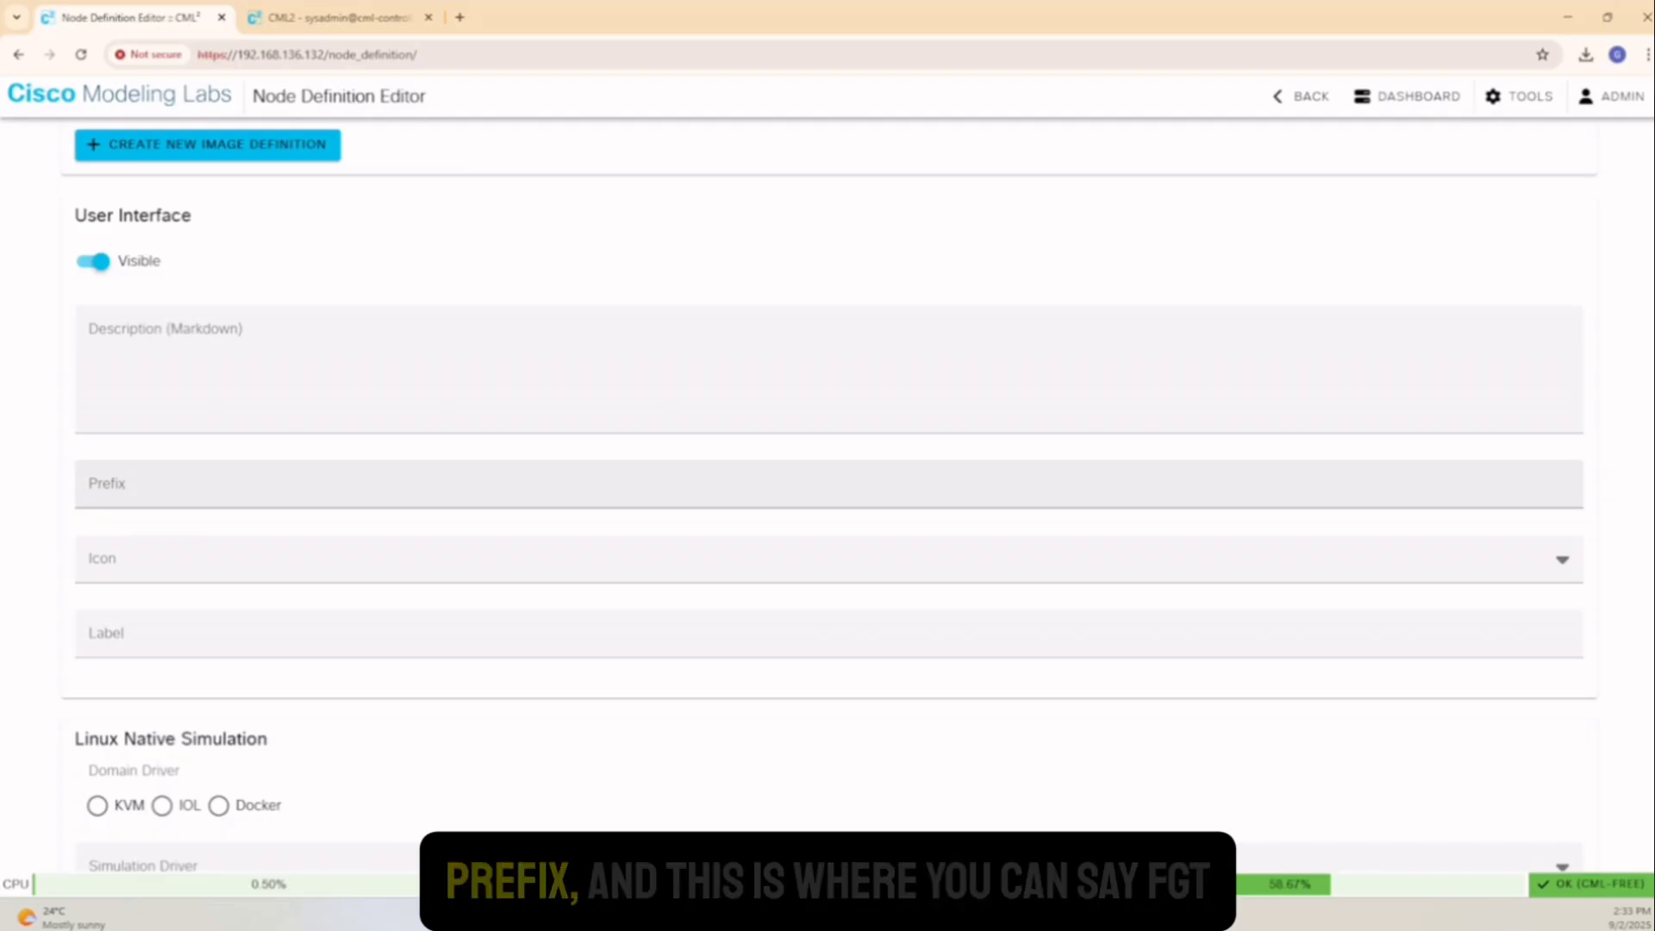
Set the prefix to FGT, the icon to firewall and the label to FortiGate
click(144, 494)
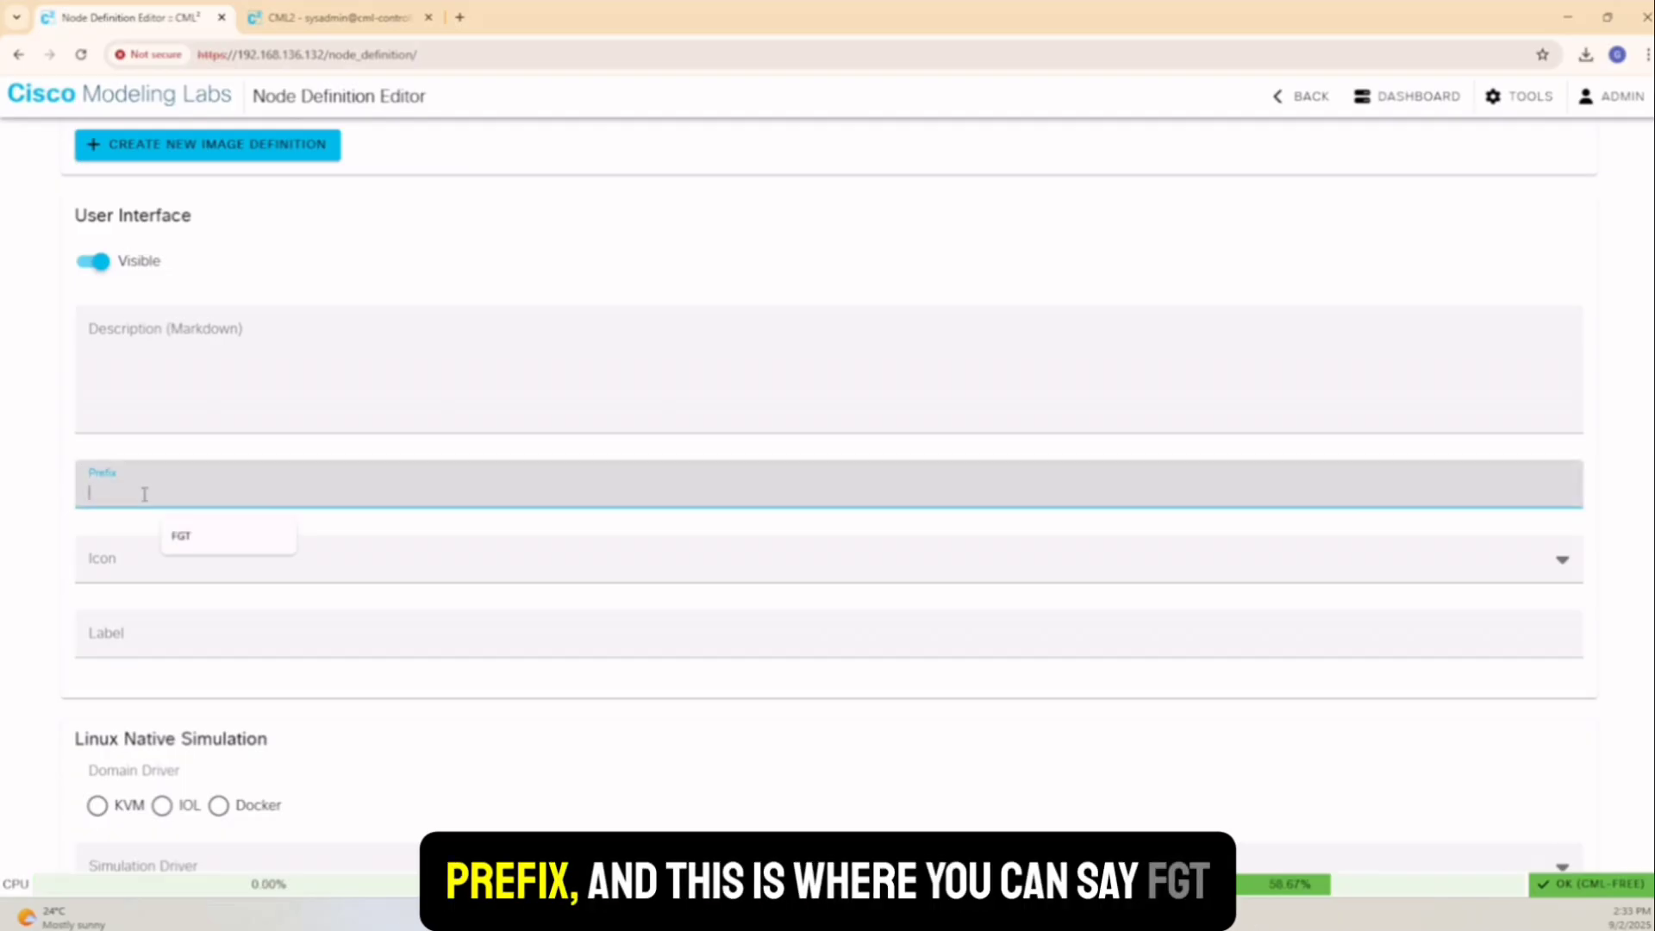
click(202, 544)
click(137, 569)
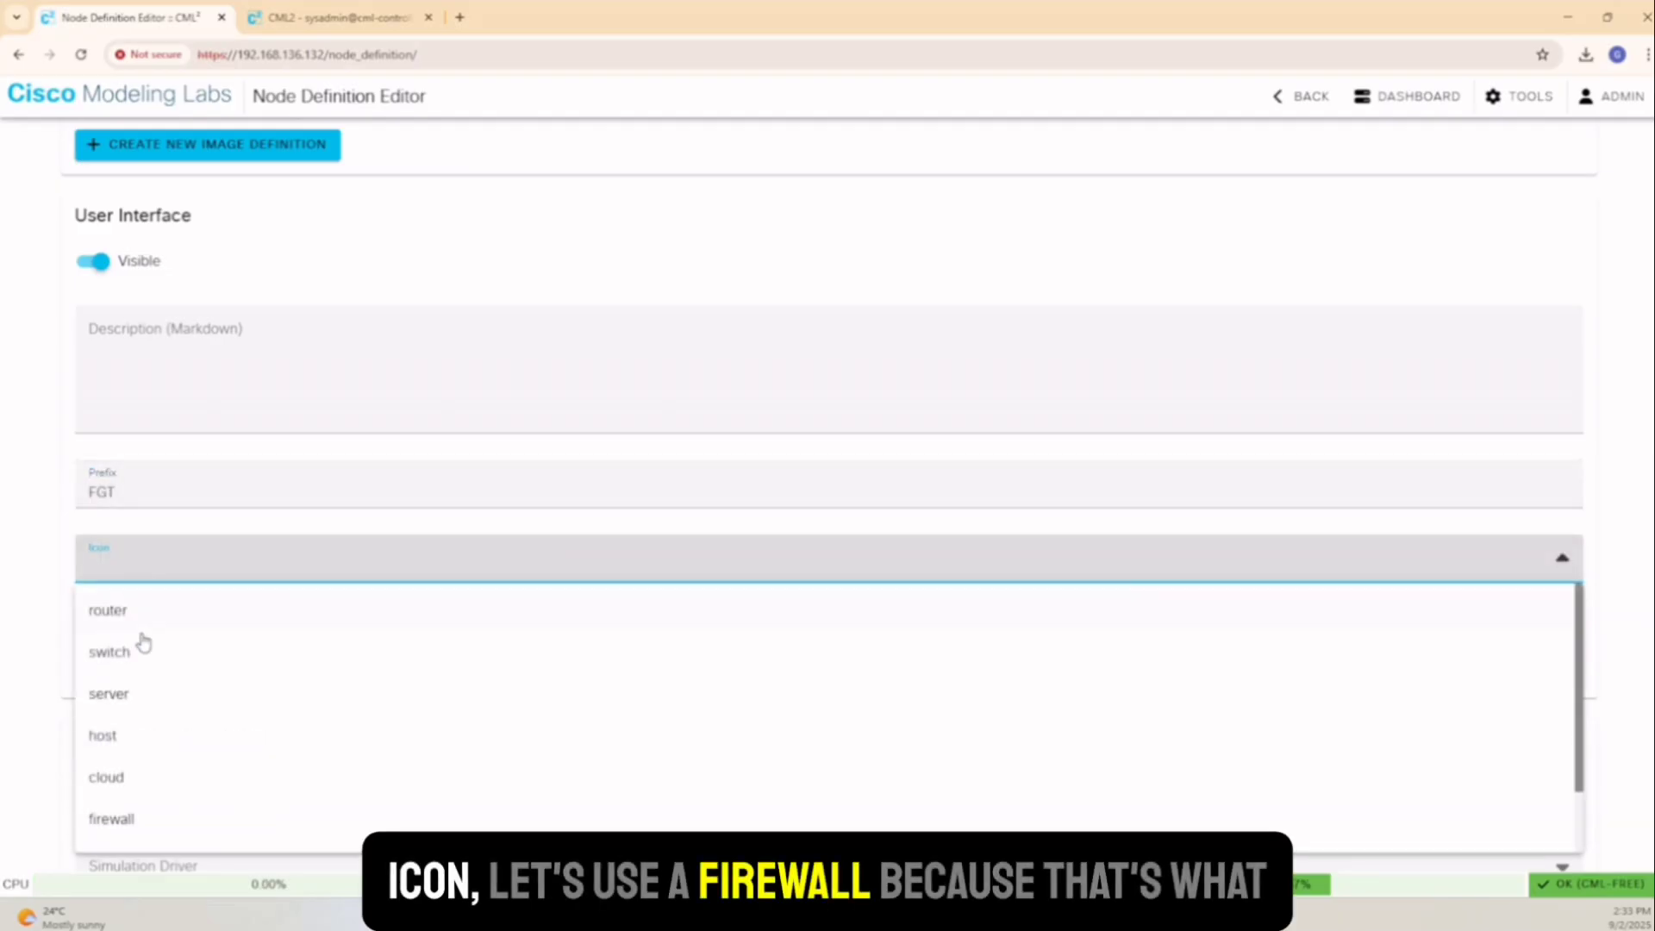
click(142, 819)
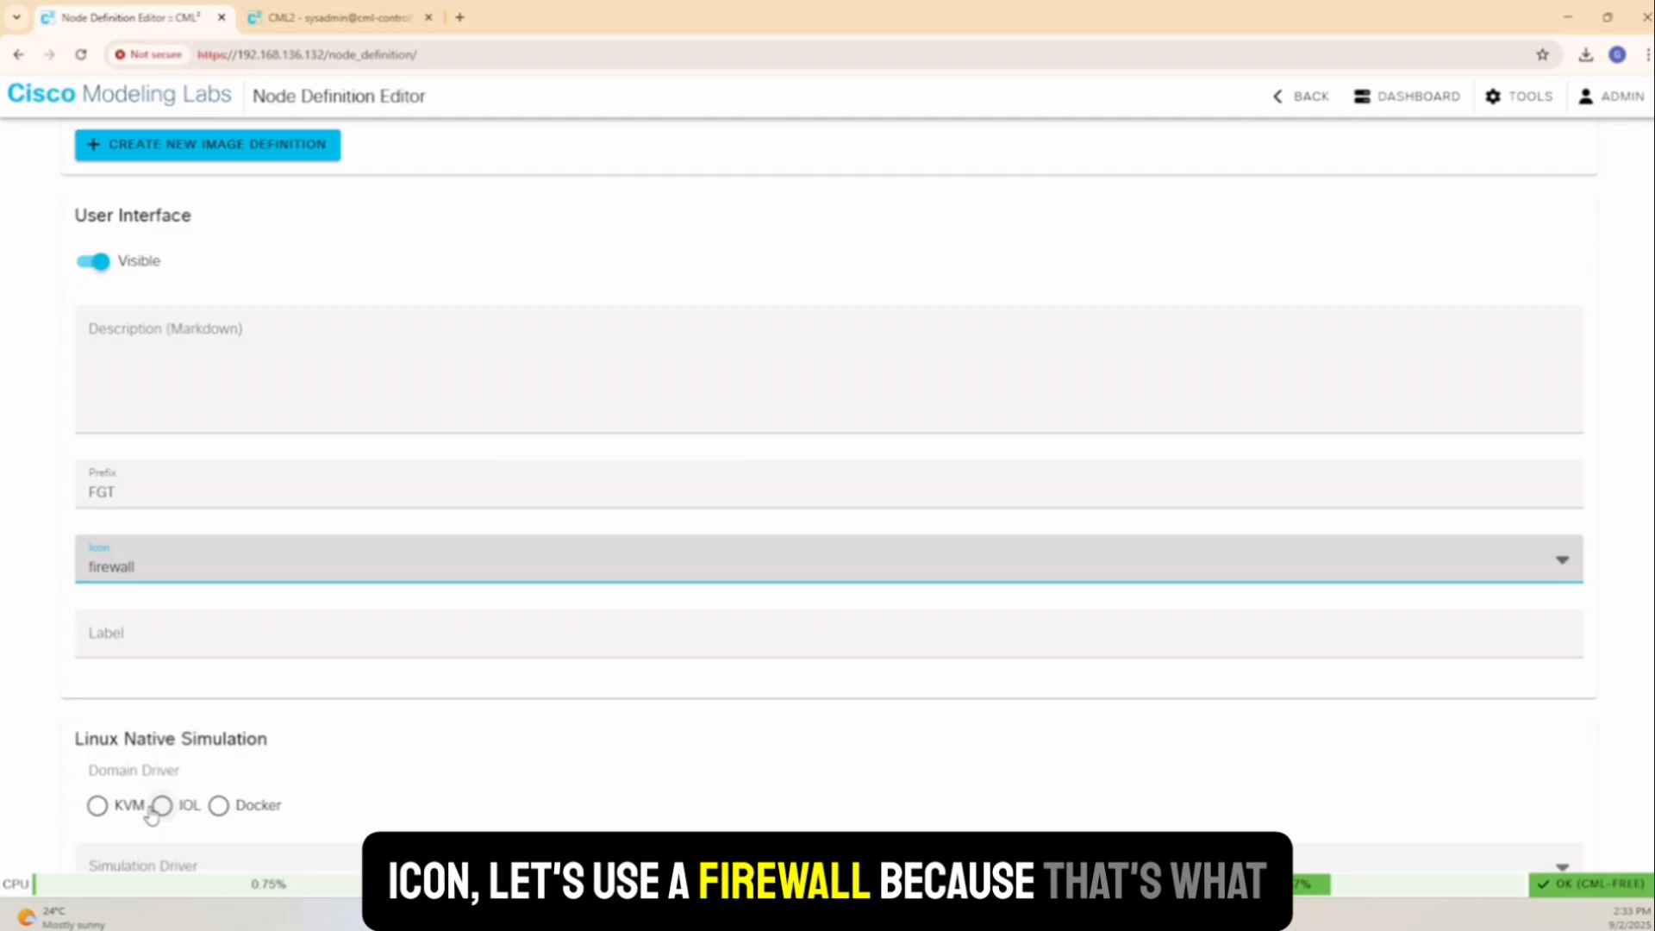
click(148, 650)
click(176, 694)
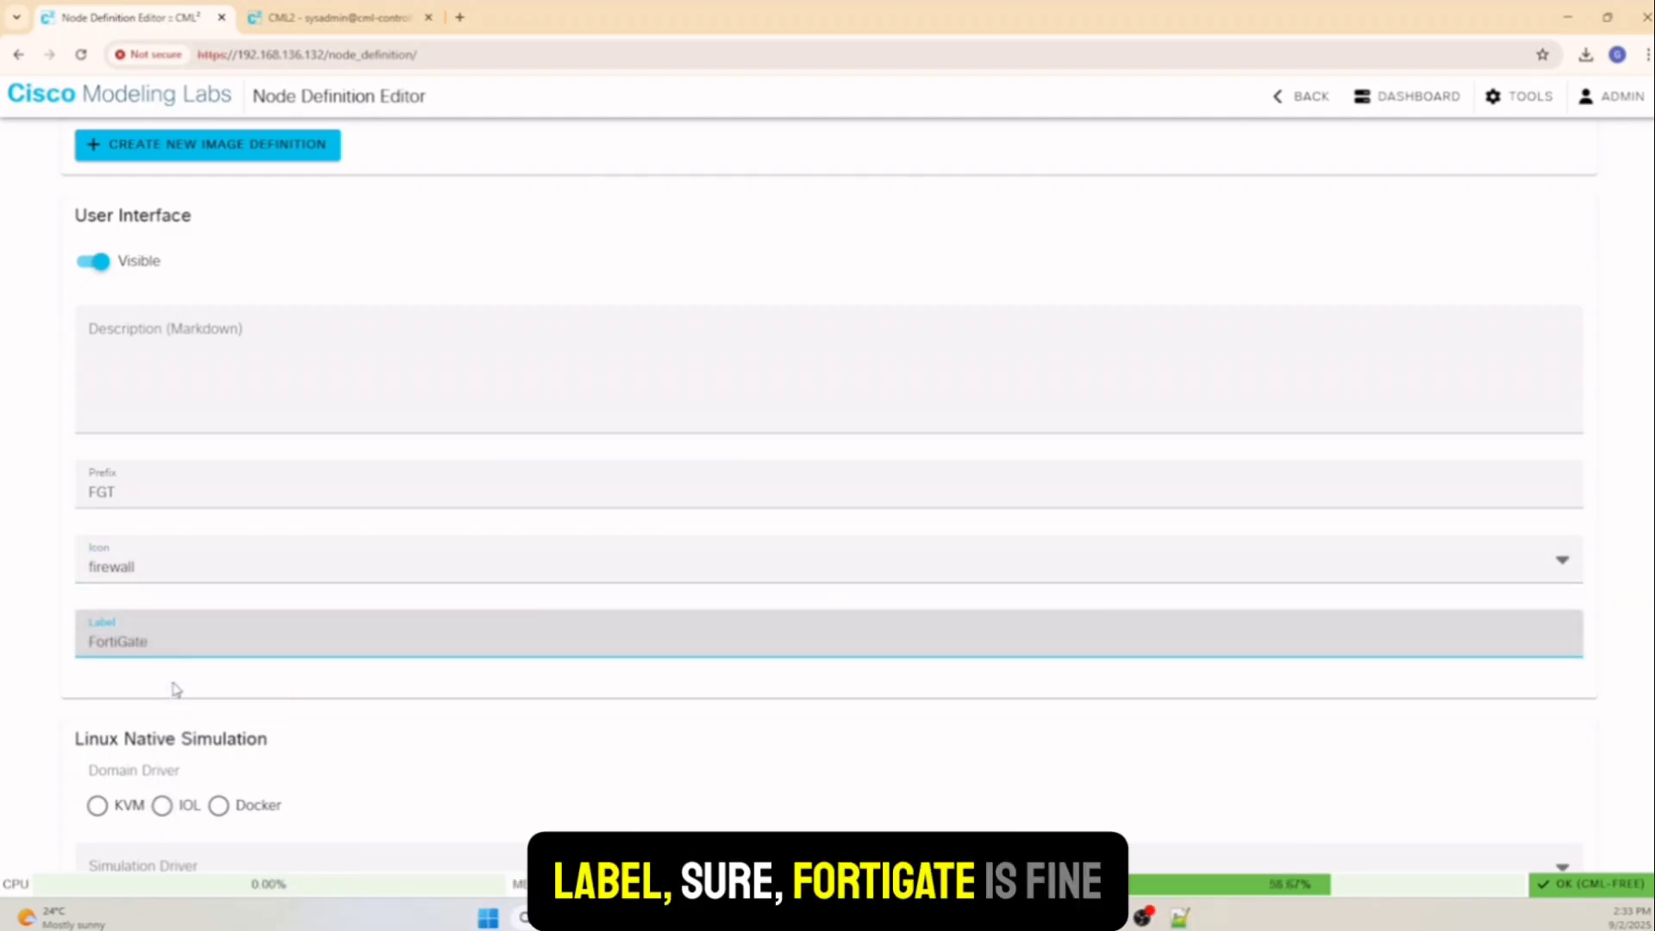
scroll(175, 688, down, 2)
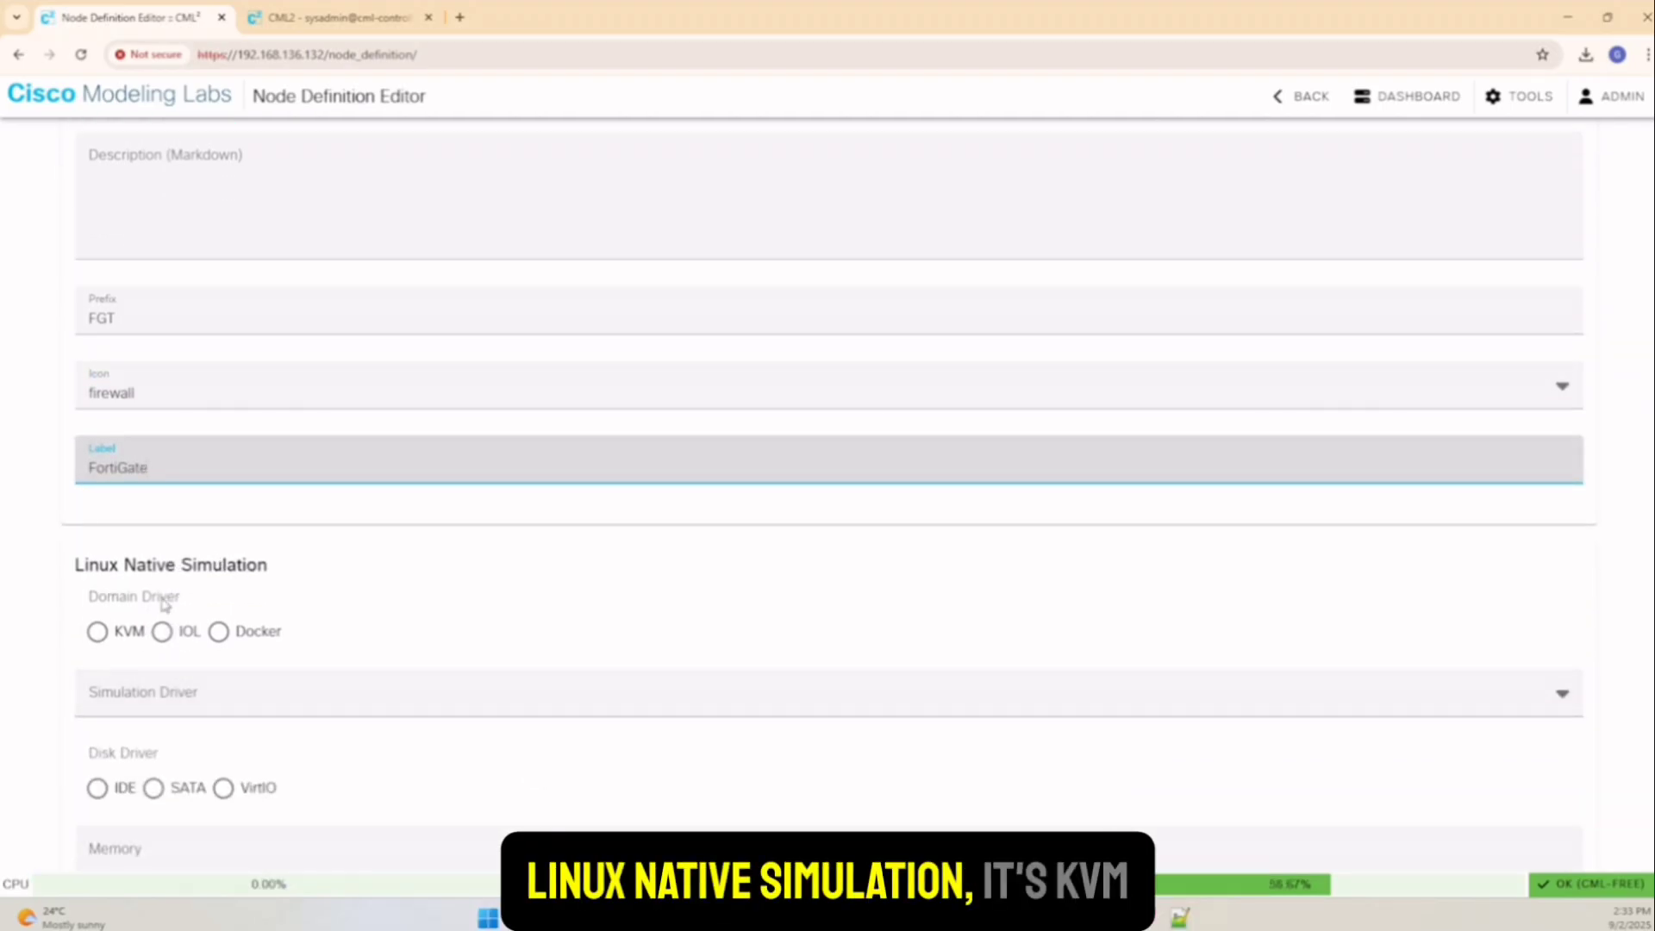
Set the domain driver to KVM, simulation driver to server and disk driver to VirtIO
click(97, 632)
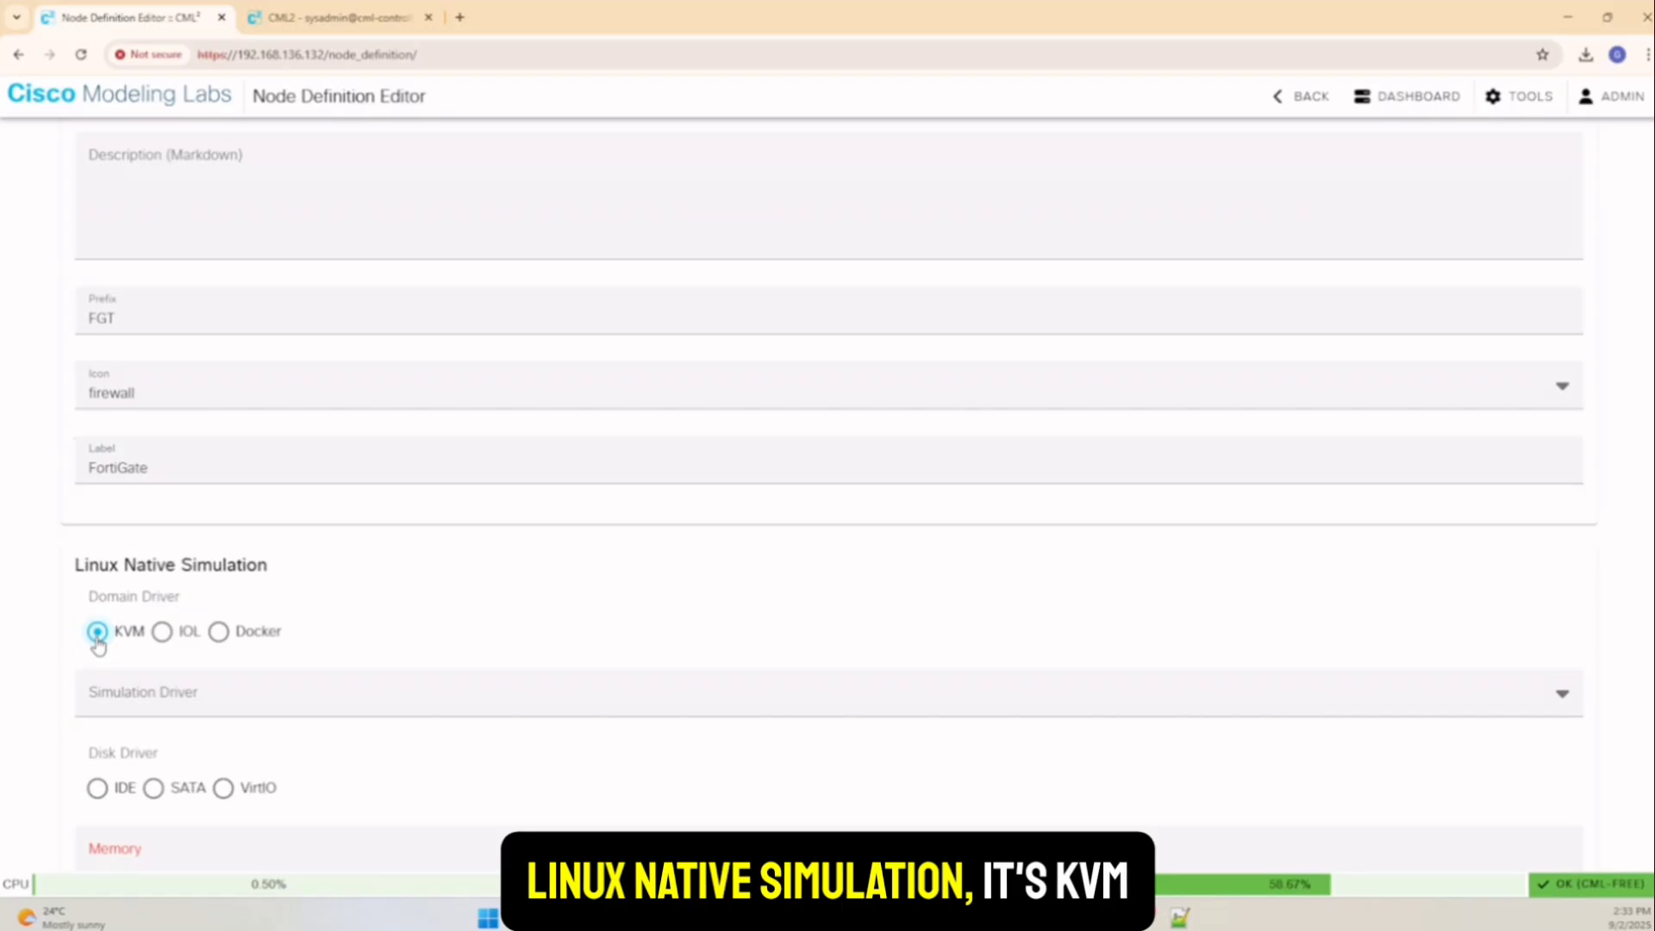
scroll(97, 644, down, 3)
click(159, 444)
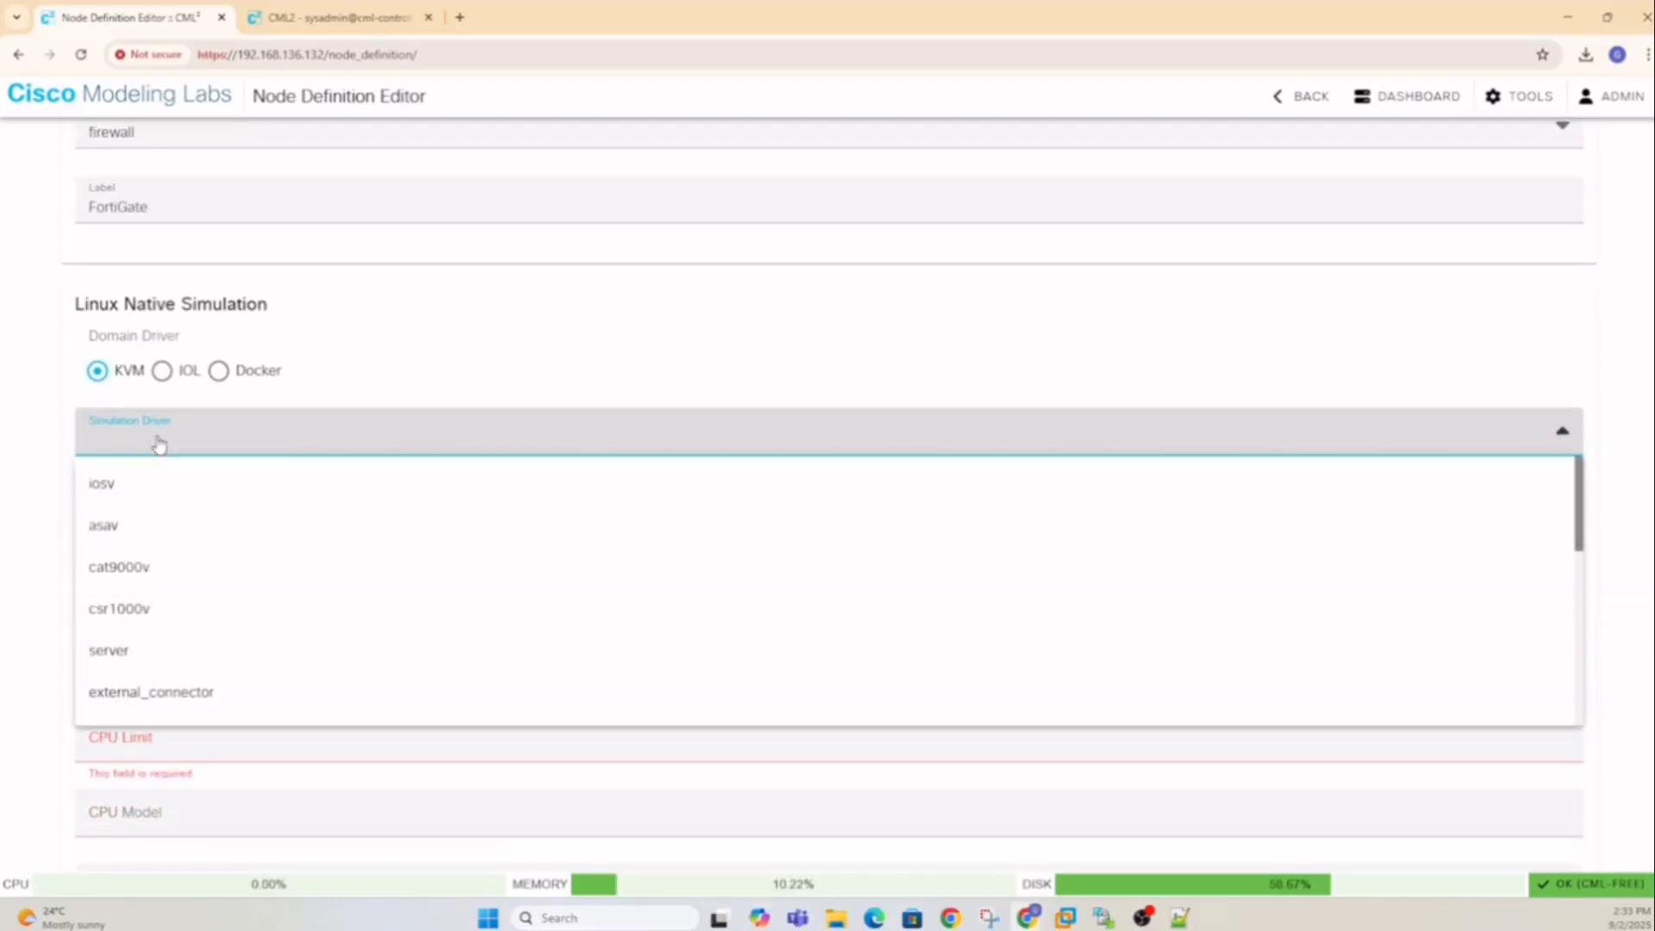
click(142, 655)
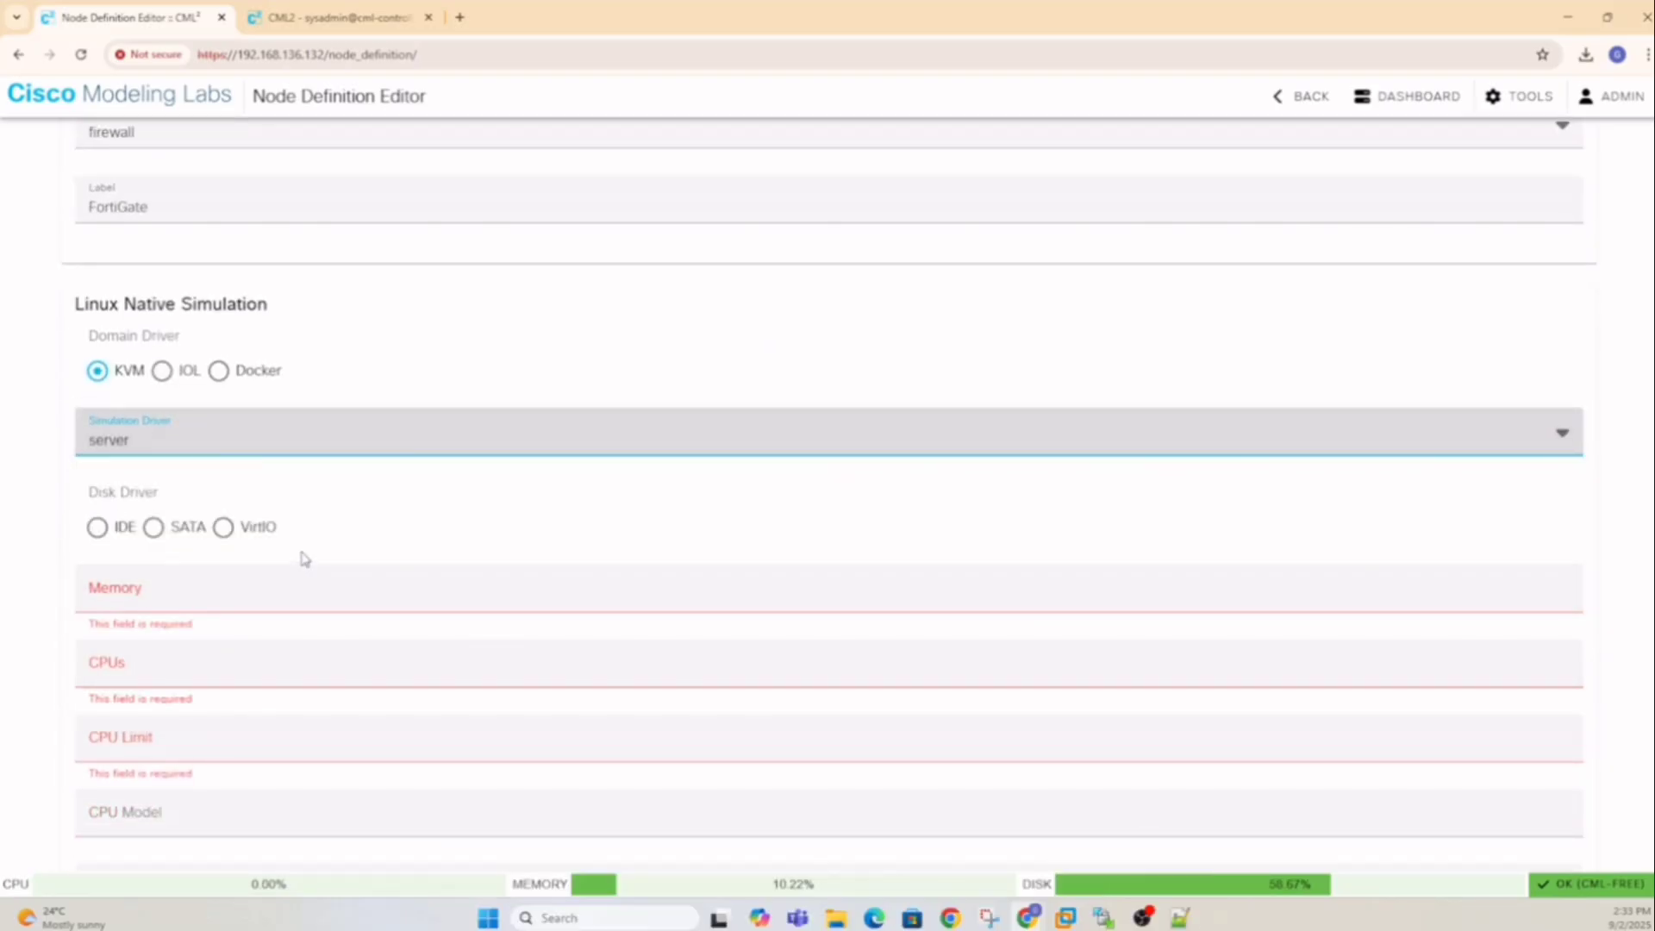
click(225, 529)
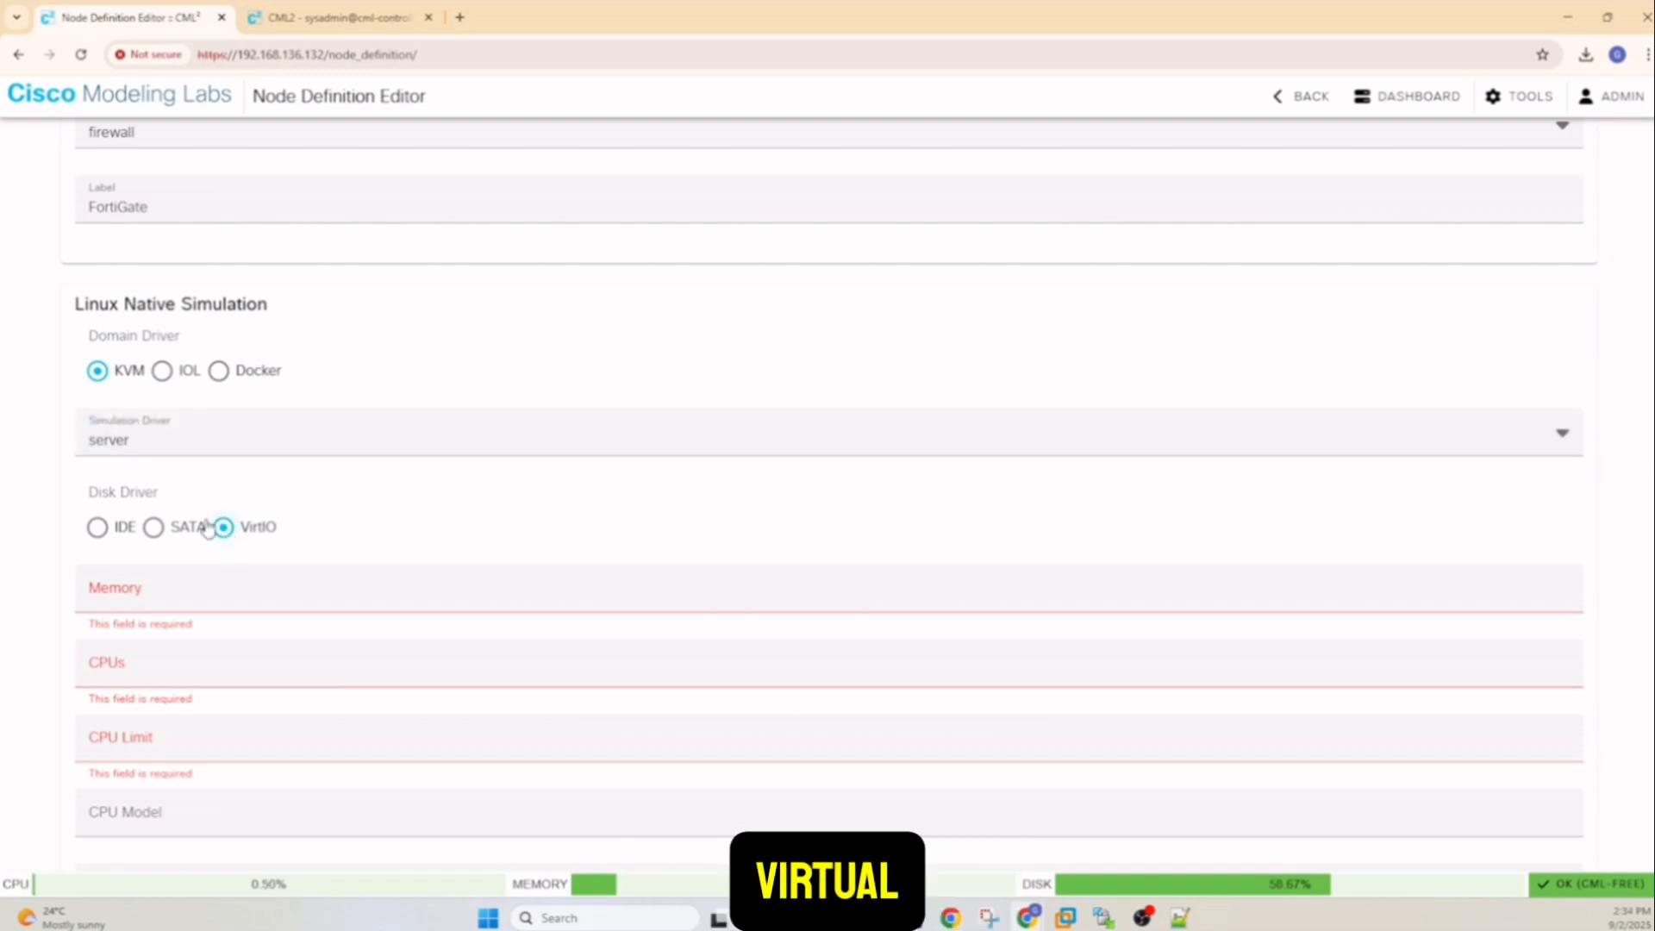
Give the node 2048 MiB memory, 1 CPU and a 50% CPU limit
click(200, 575)
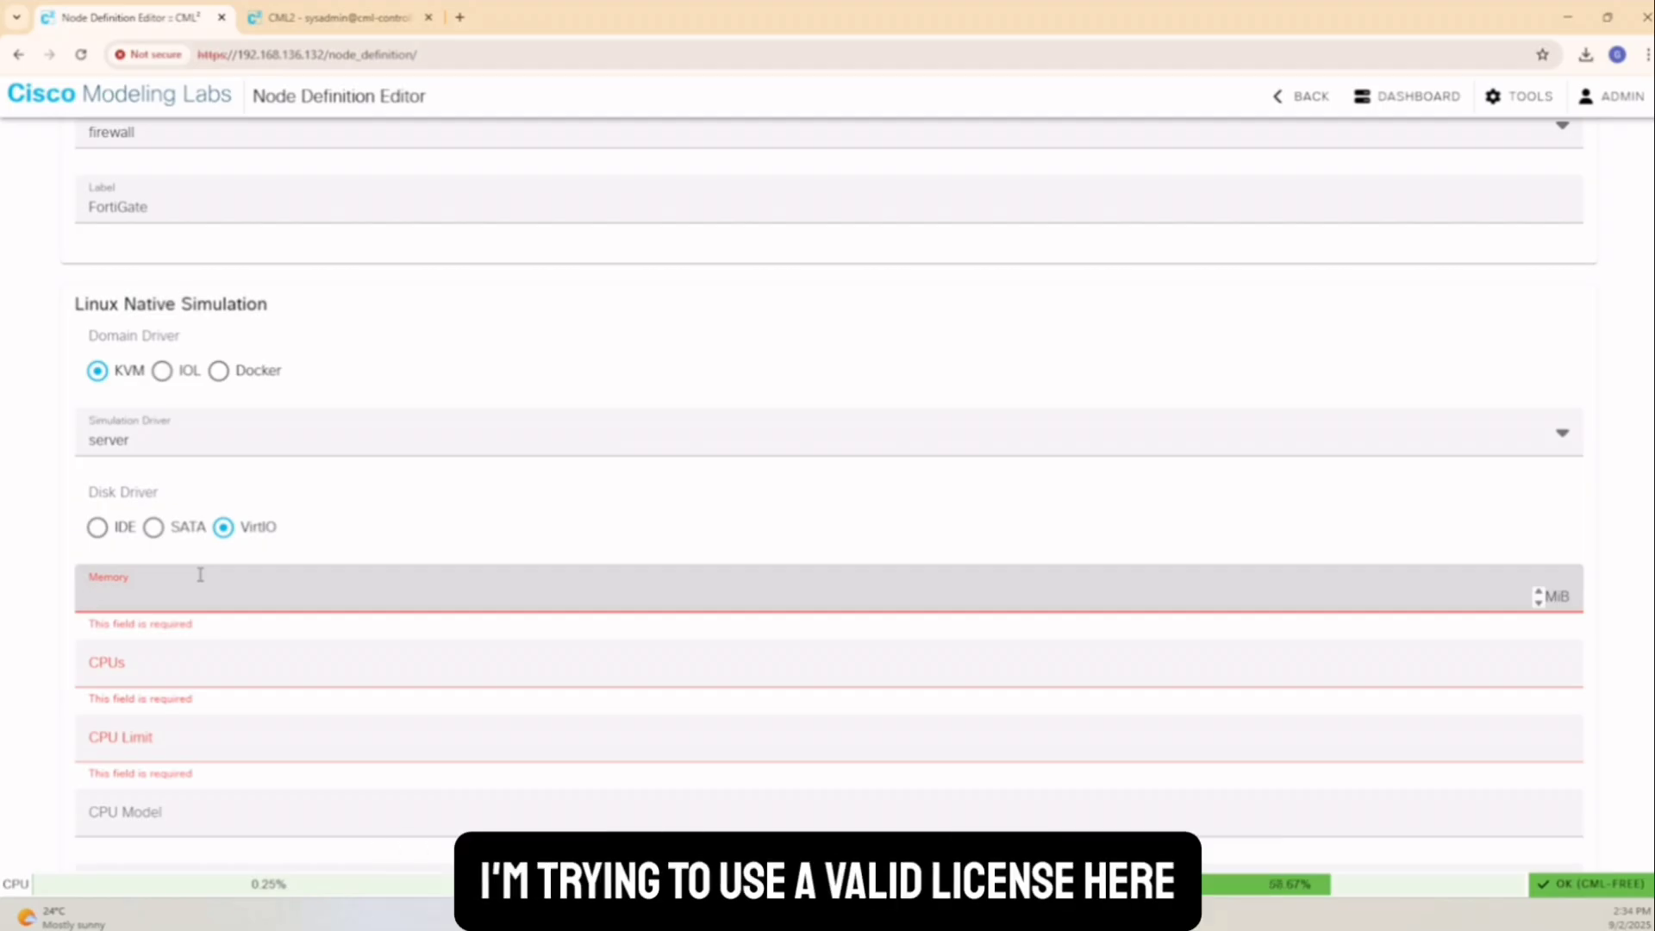
text(2048)
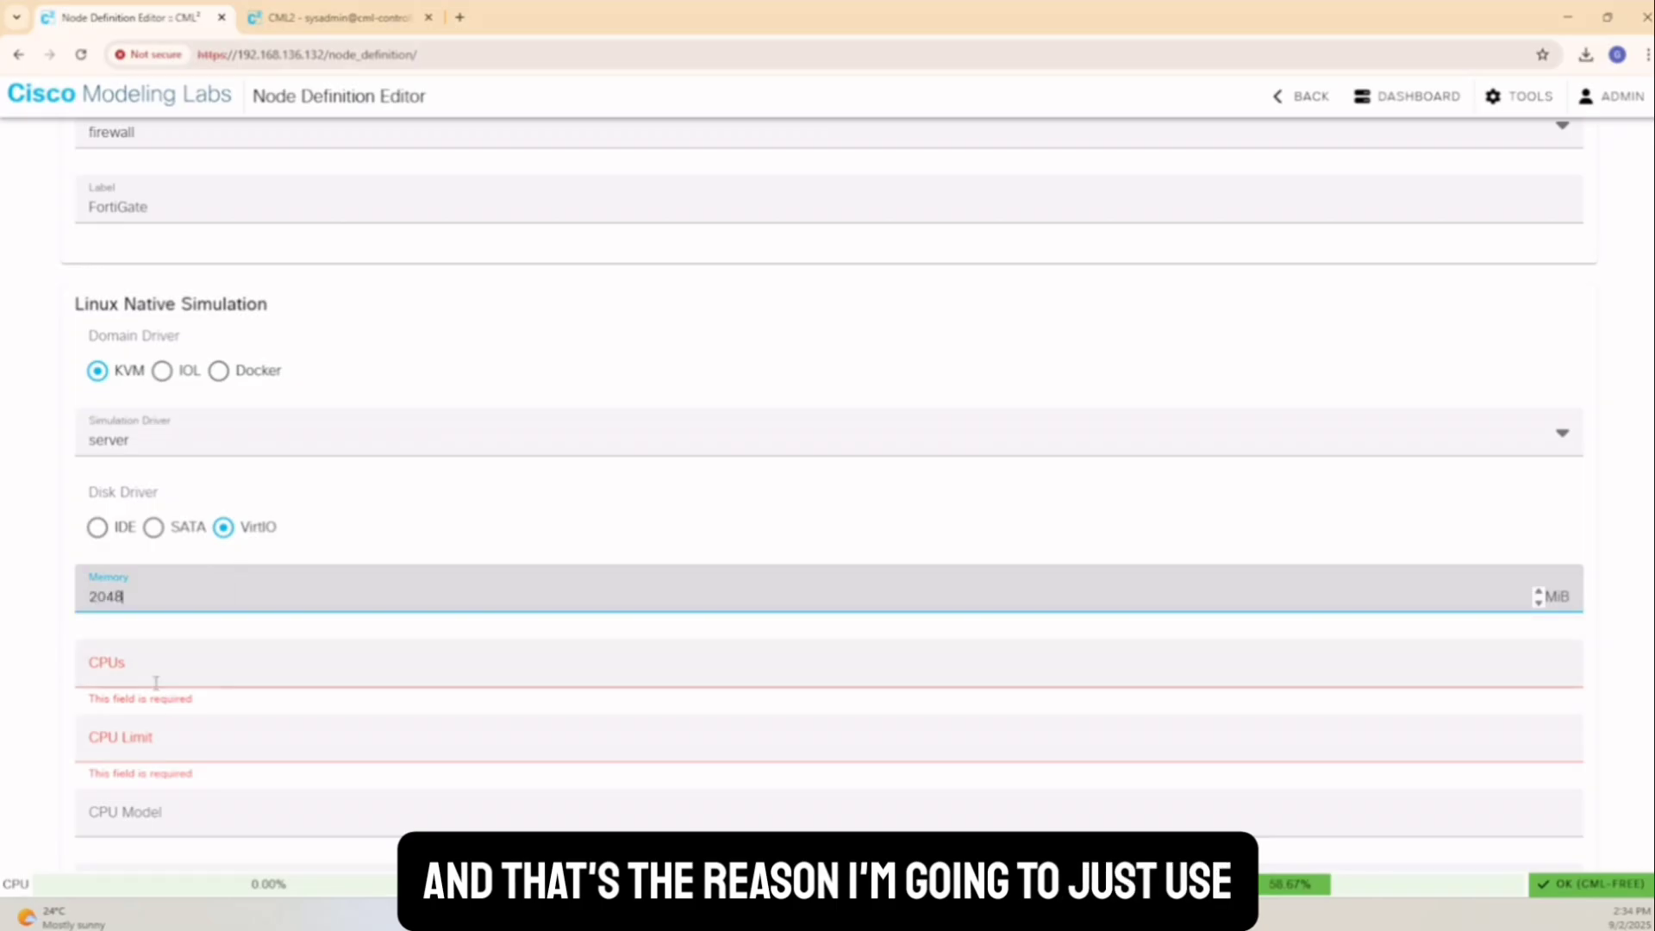
click(156, 682)
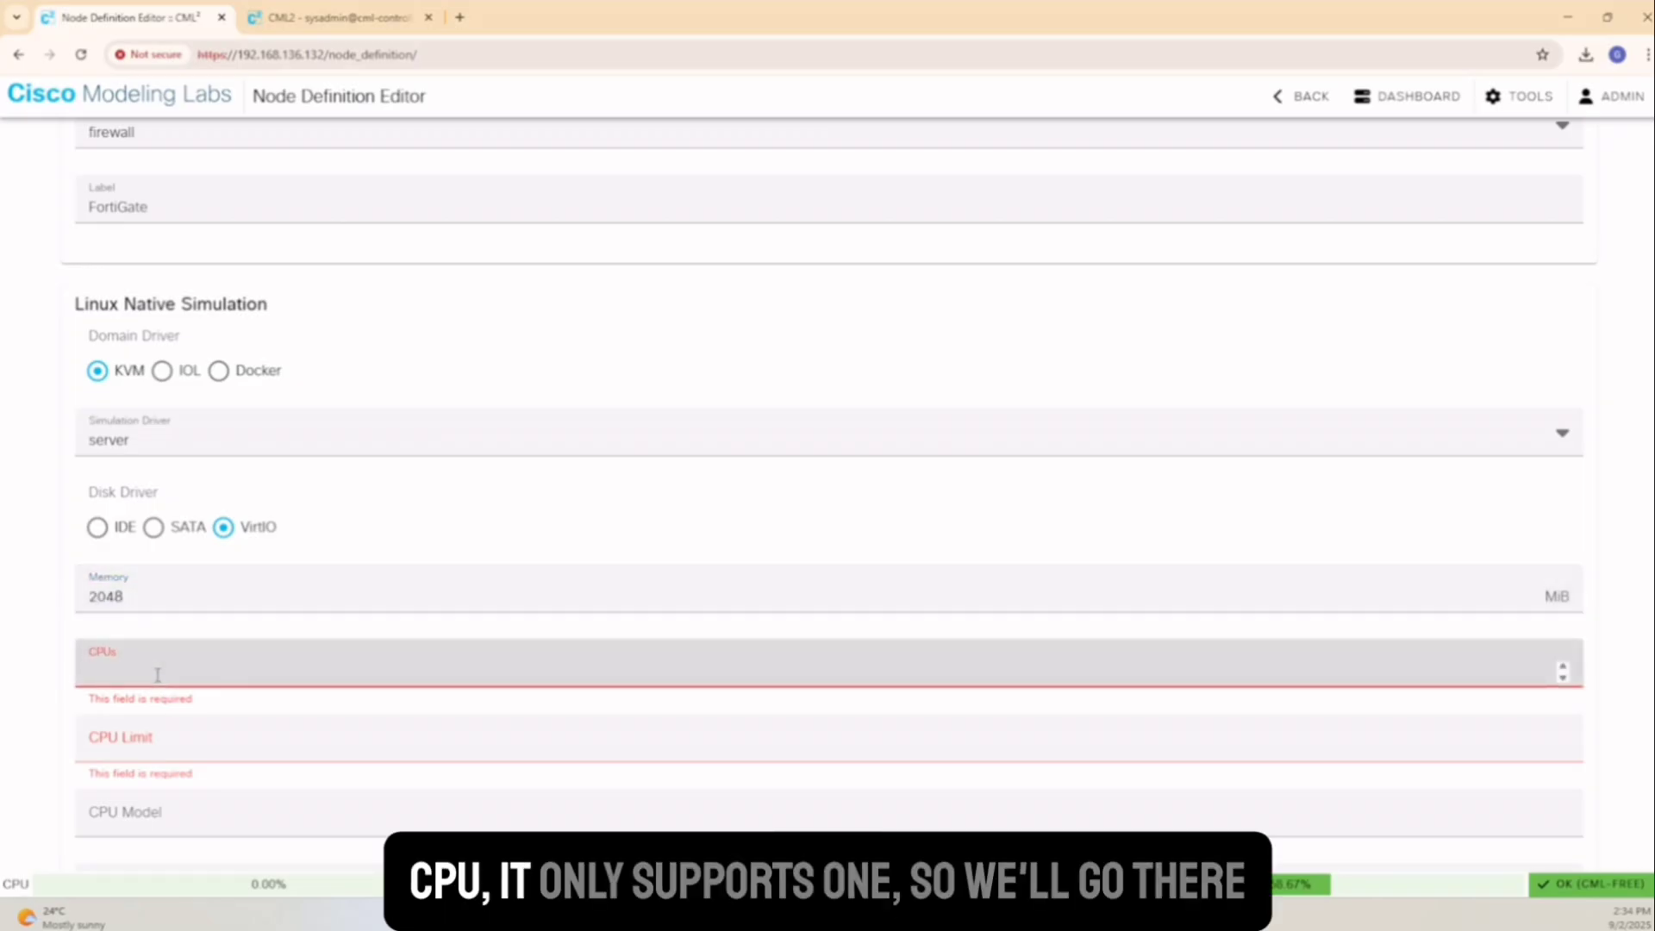
text(1)
click(169, 749)
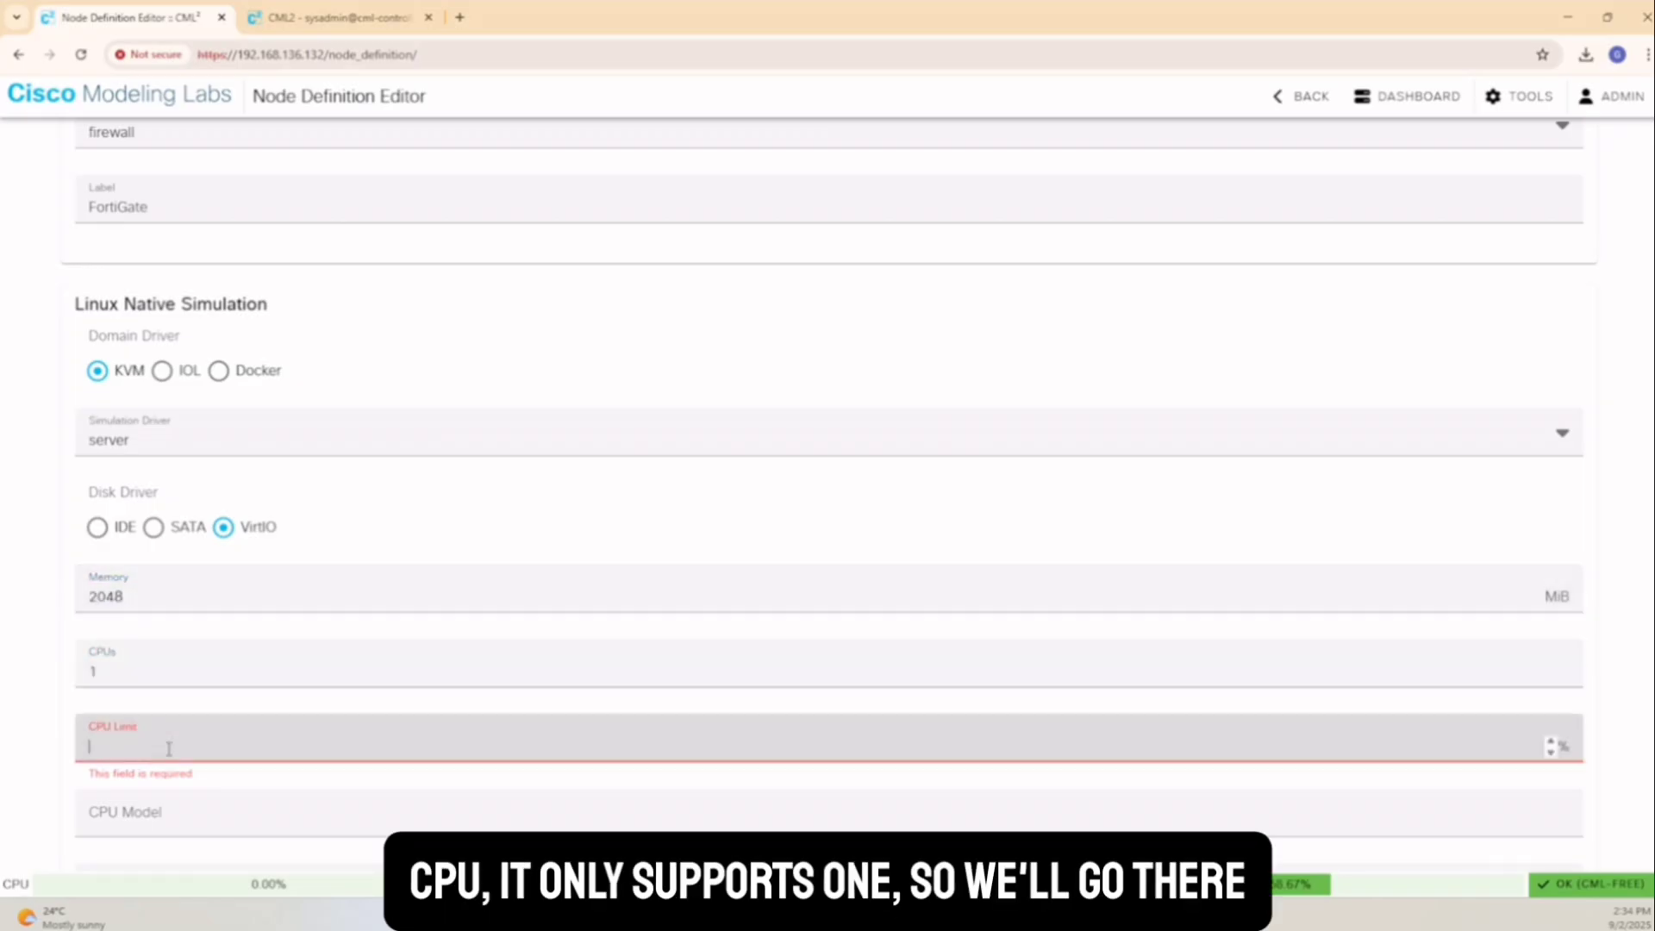
text(50)
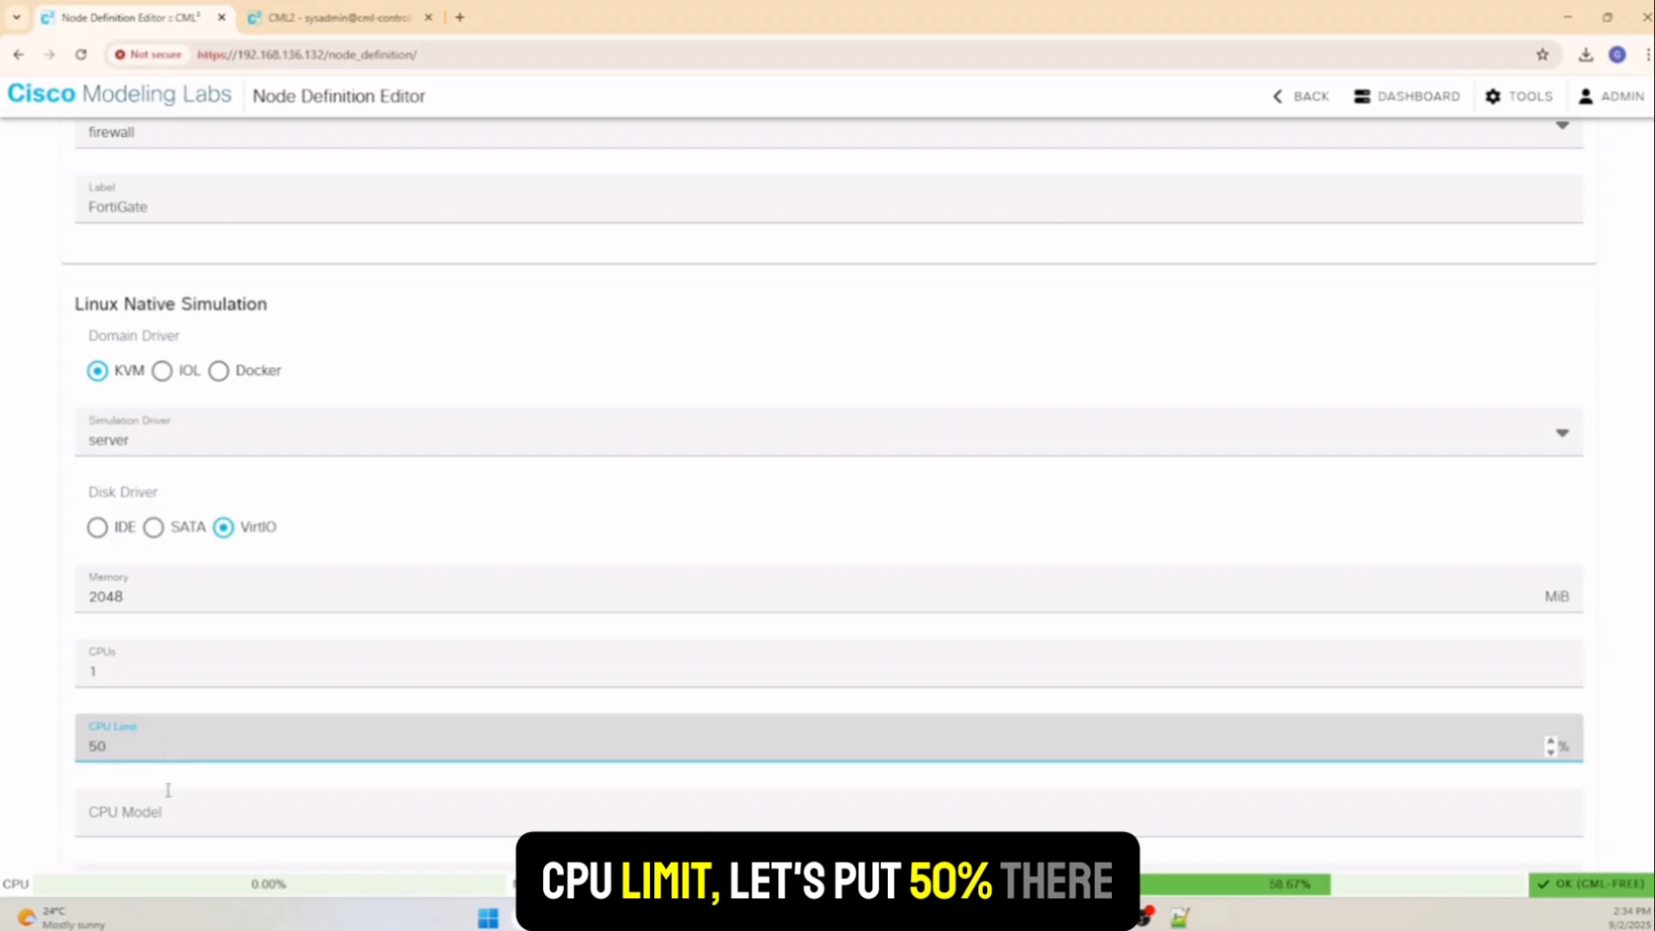
scroll(177, 779, down, 2)
Choose VirtIO as the network driver and disable the loopback interface
click(195, 738)
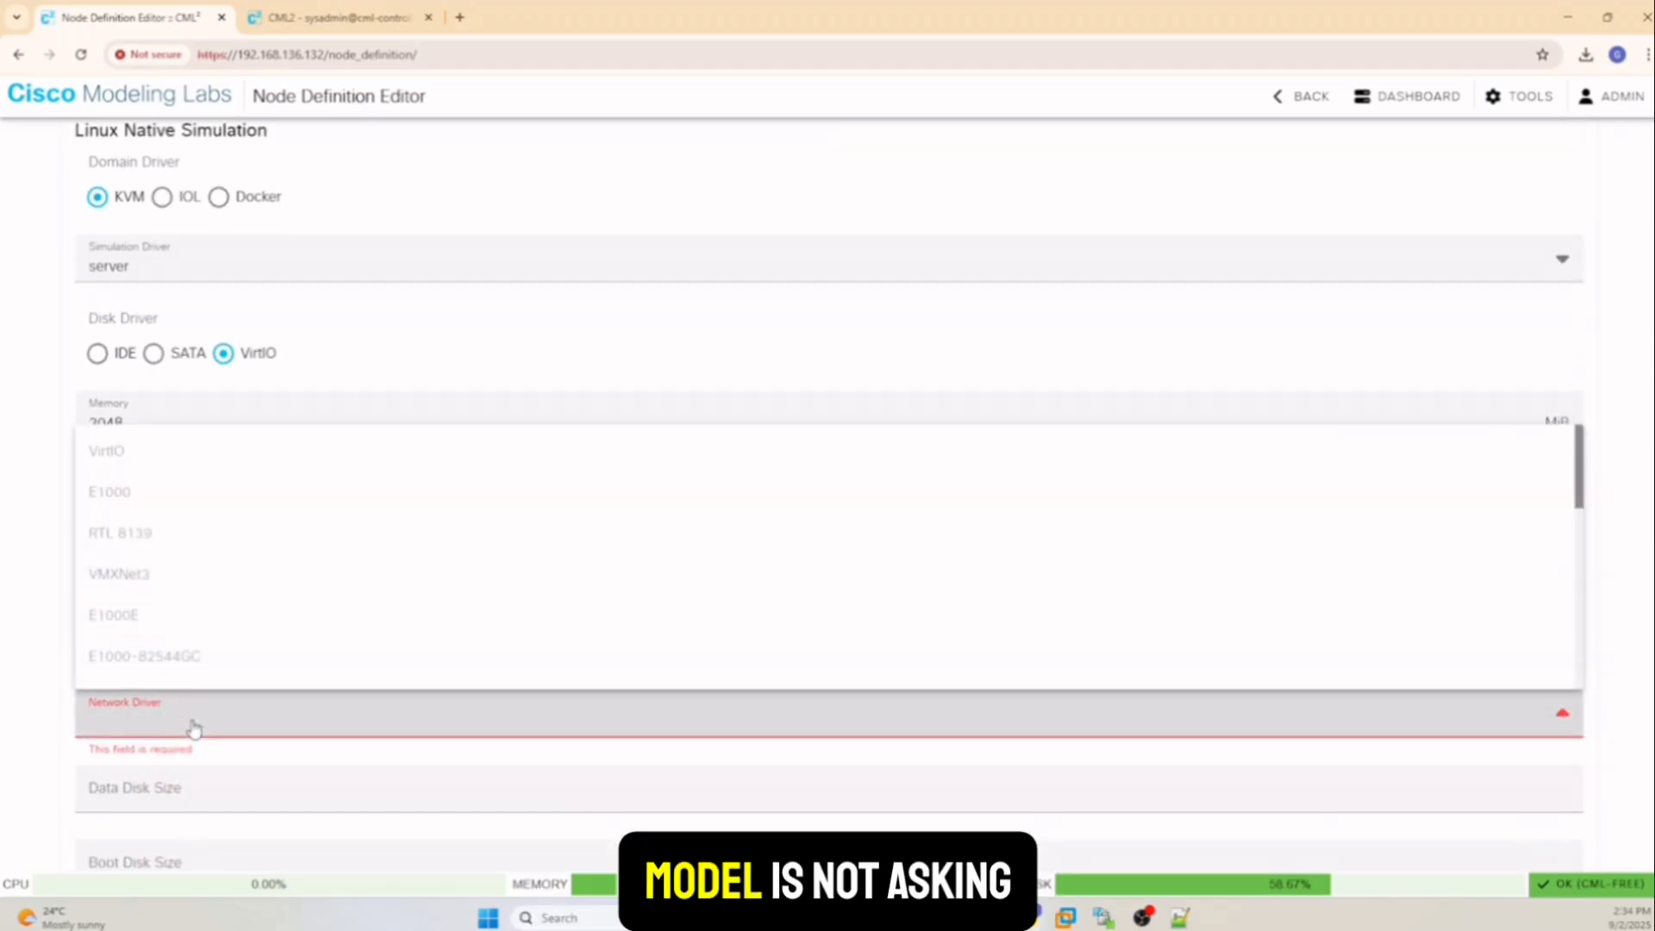
click(107, 447)
scroll(221, 591, down, 2)
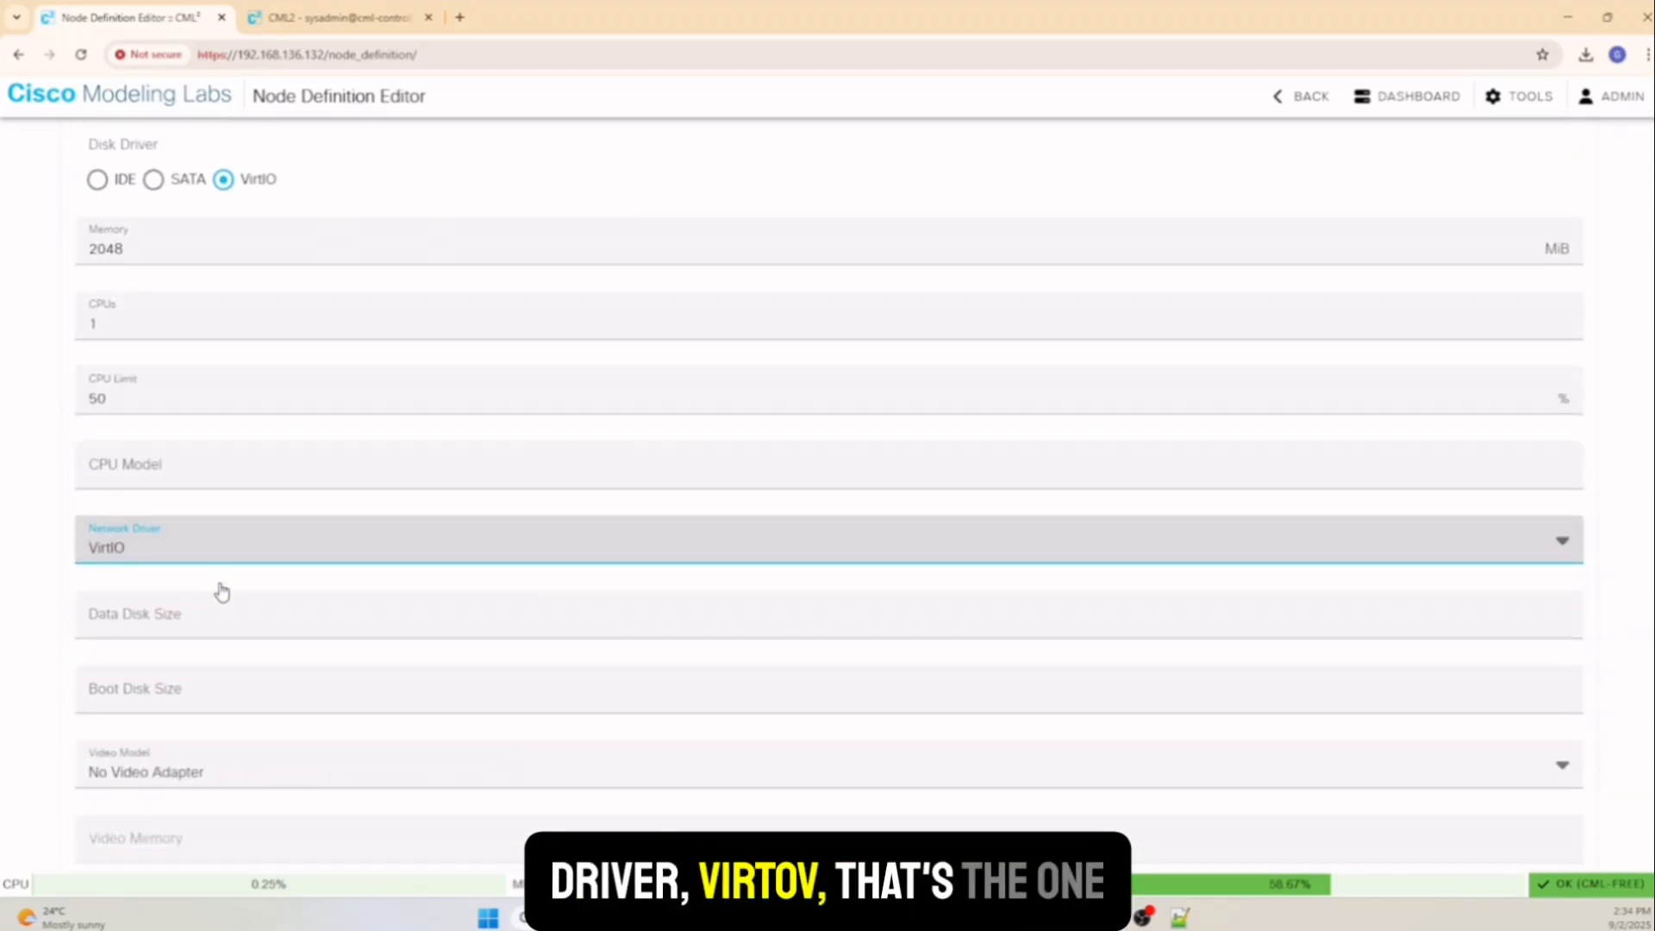
scroll(223, 763, down, 1)
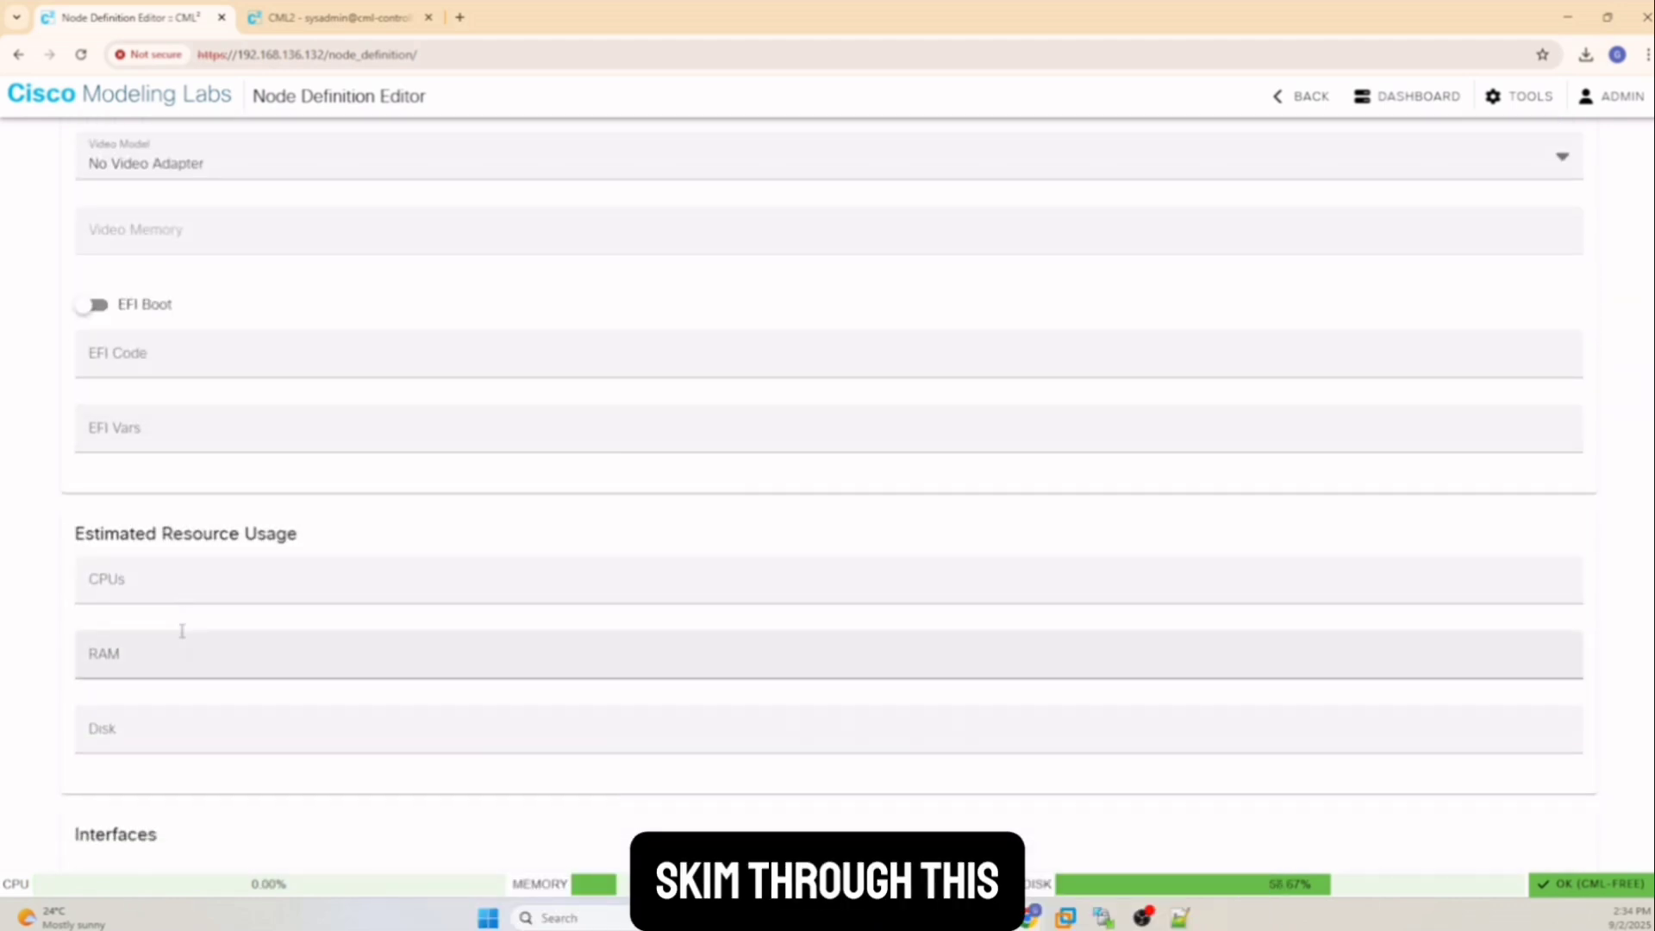
scroll(178, 639, down, 2)
scroll(207, 606, down, 3)
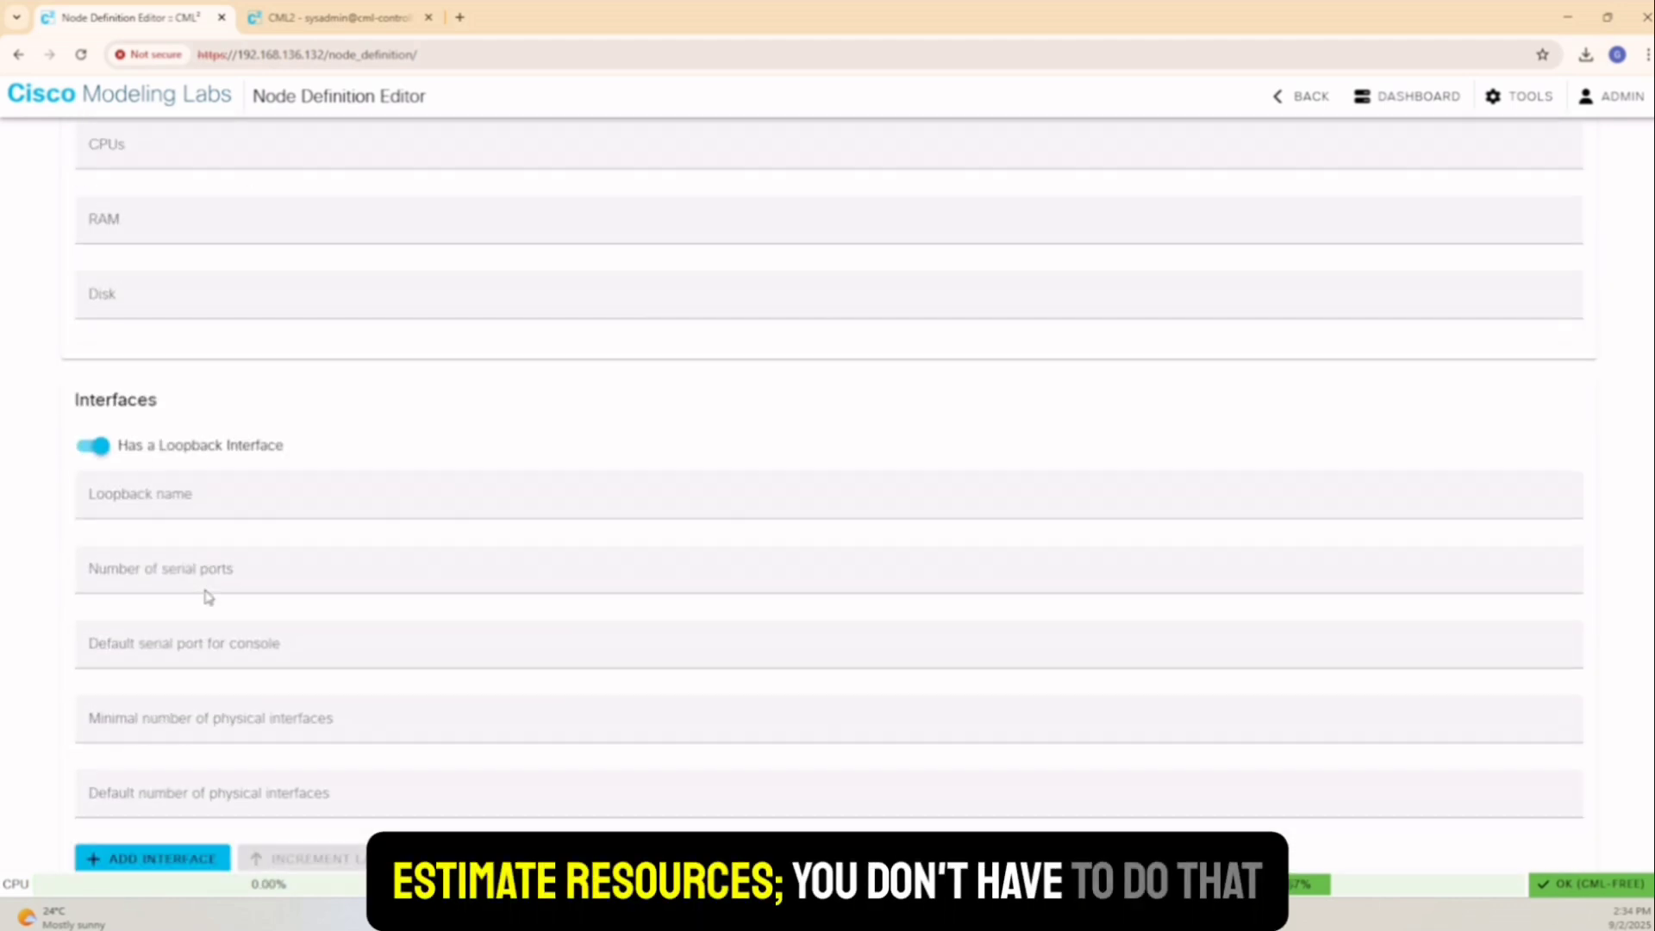
click(101, 455)
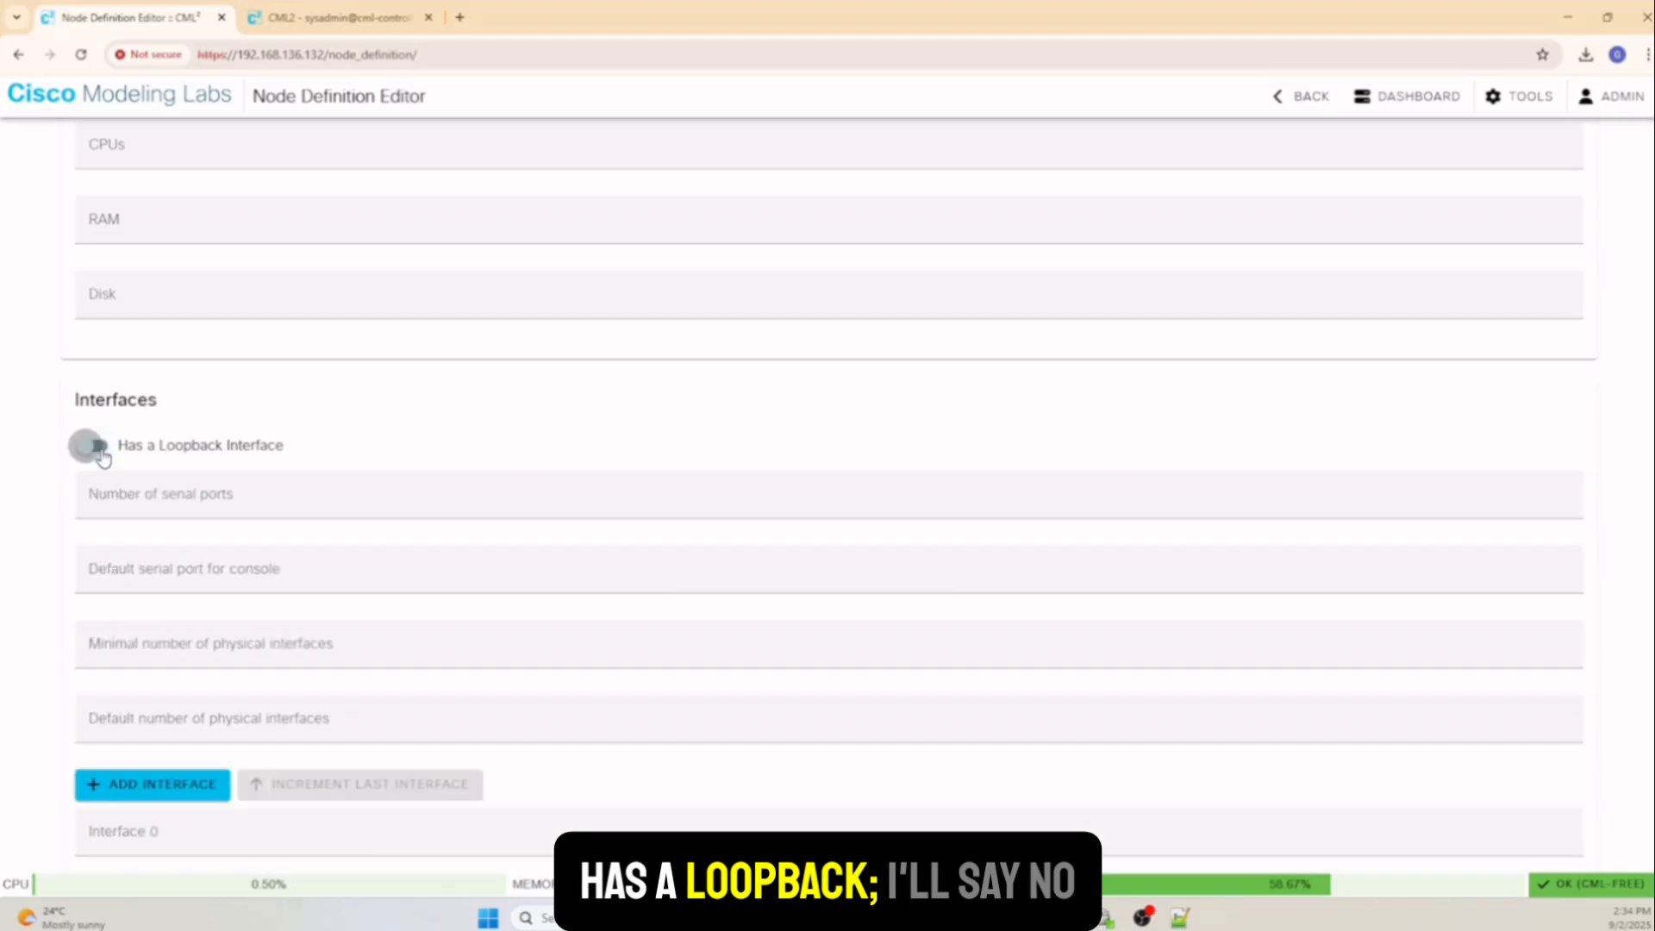
Set the serial ports and make the minimum and default physical interface counts 4
click(196, 502)
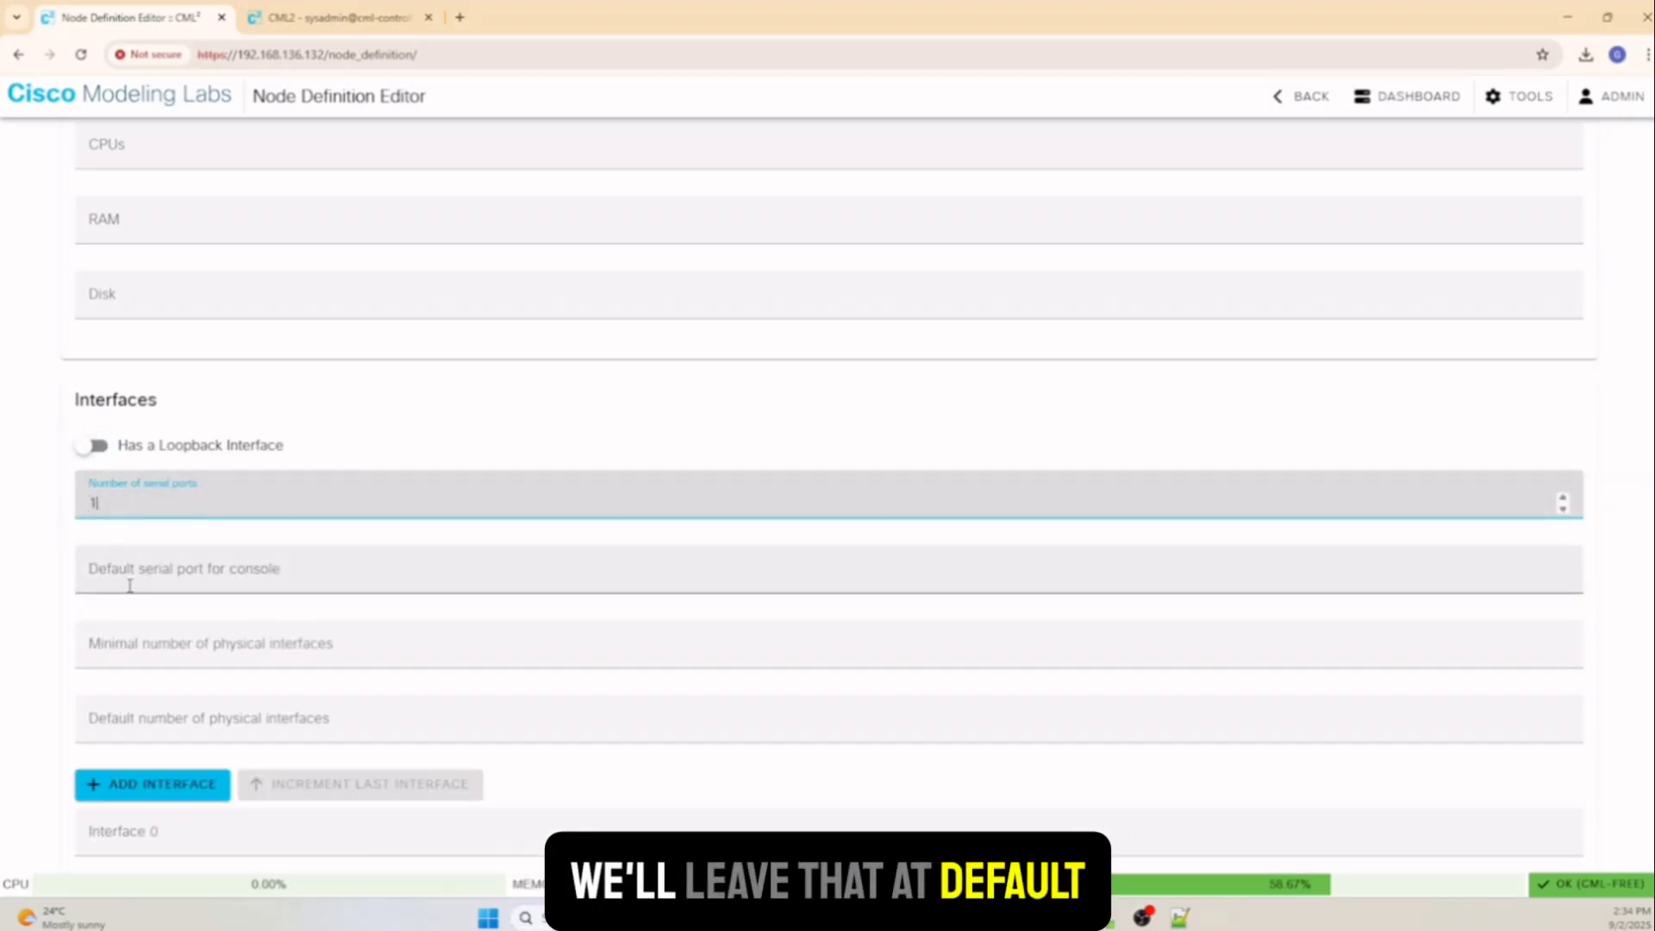
click(205, 651)
text(4)
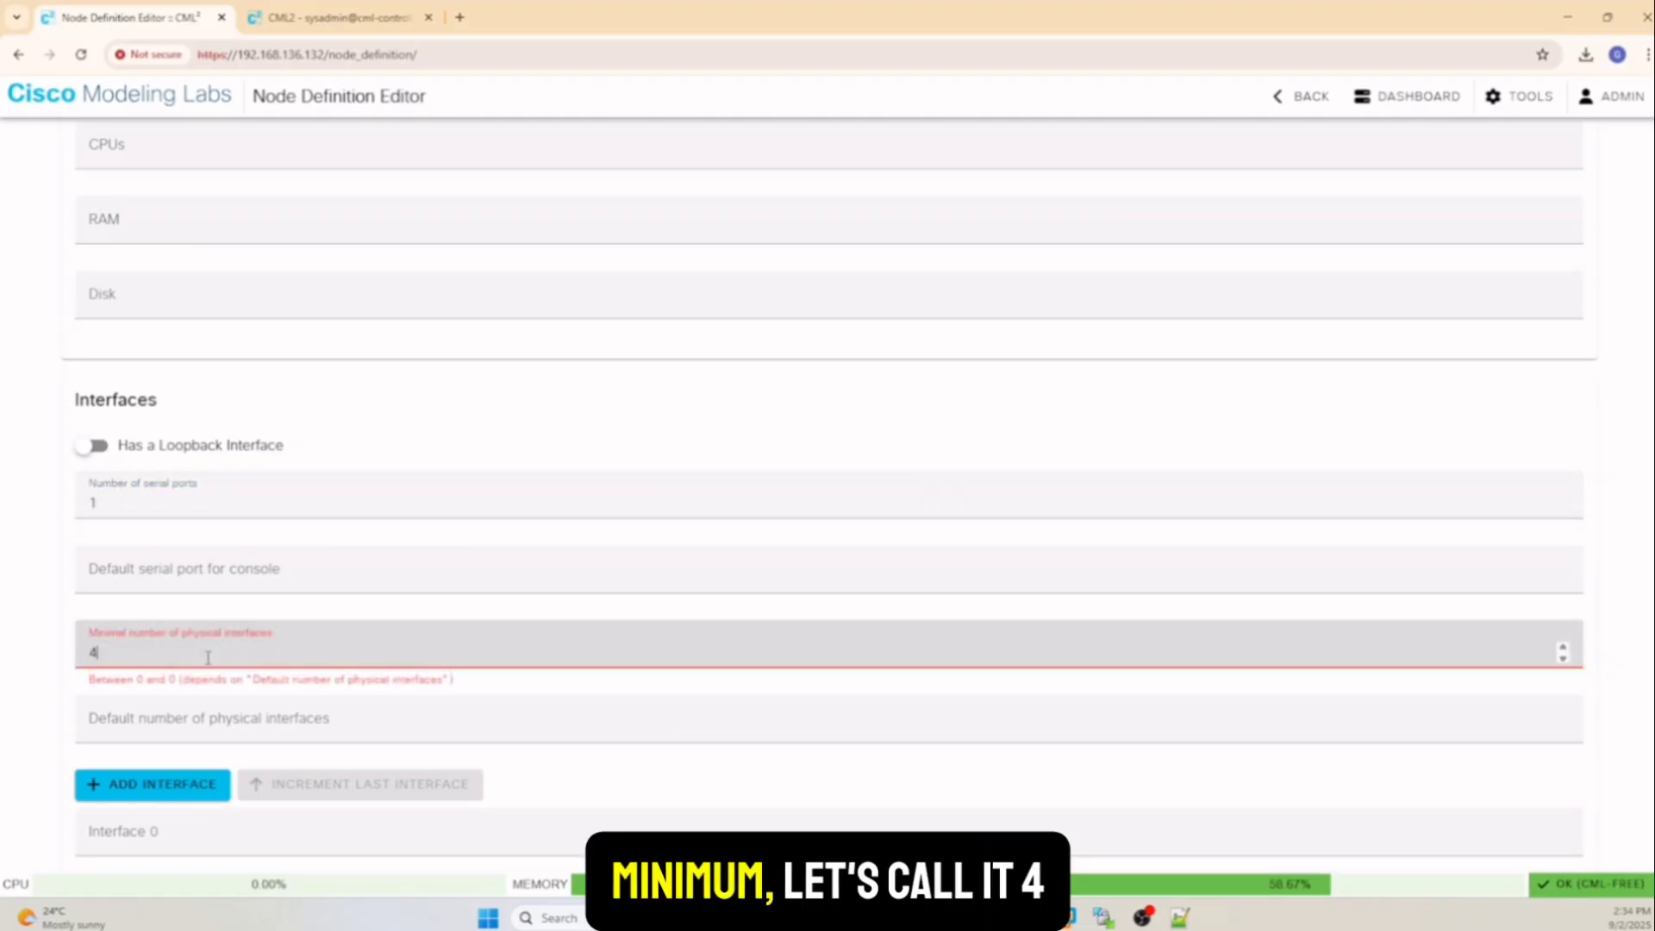
click(162, 726)
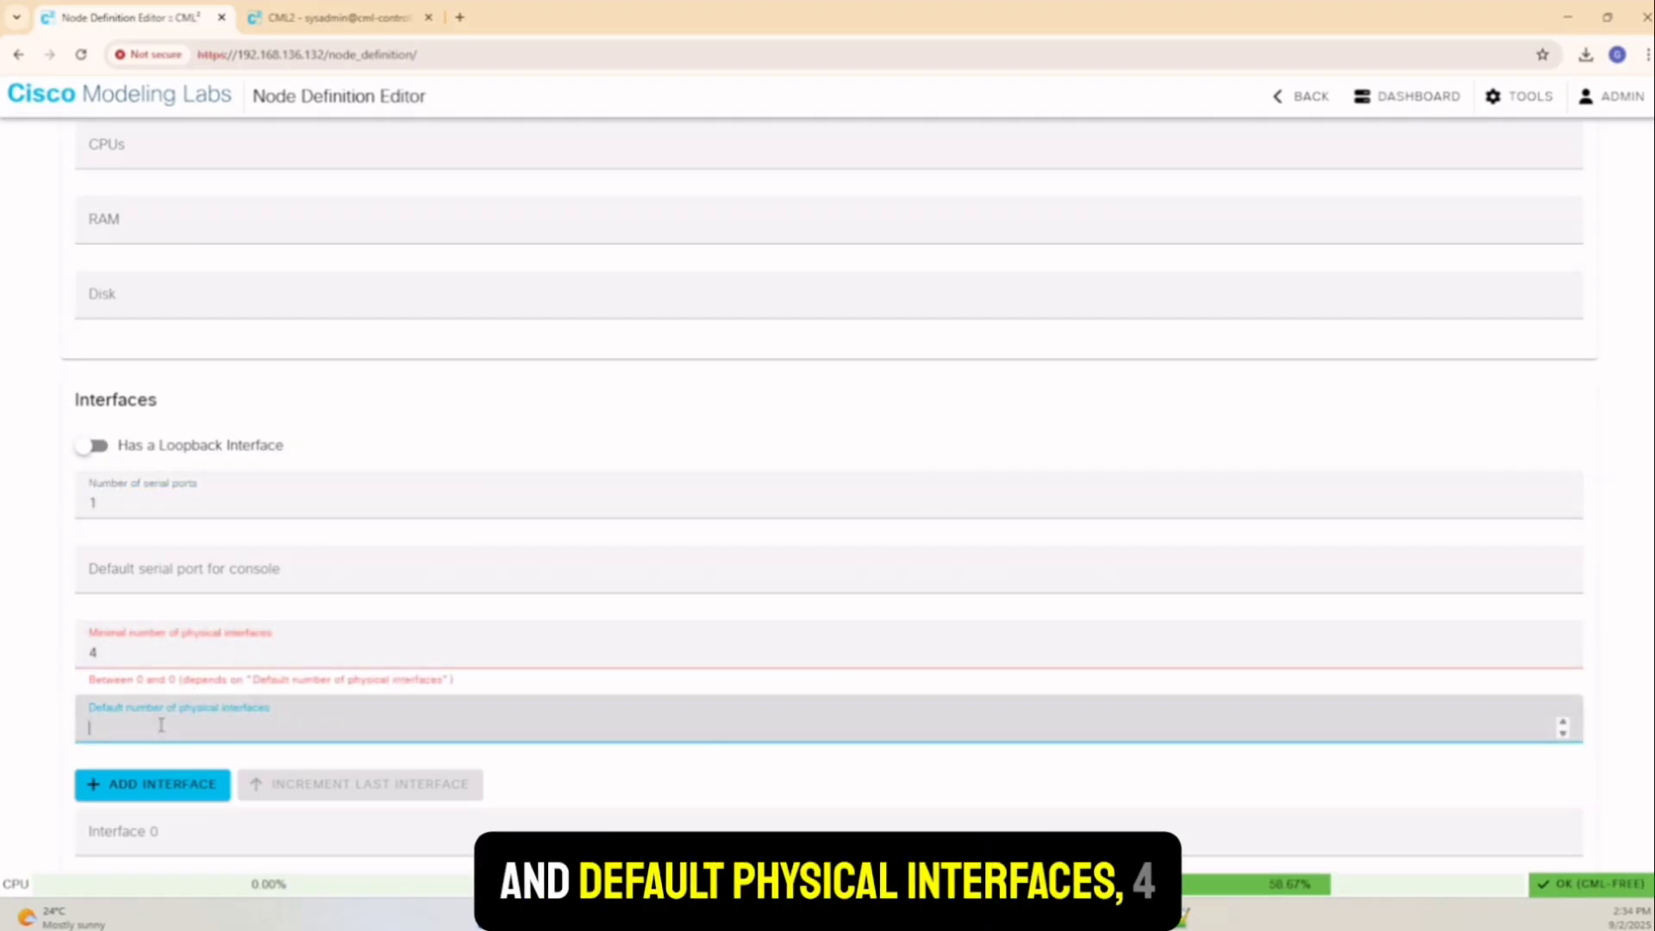
text(4)
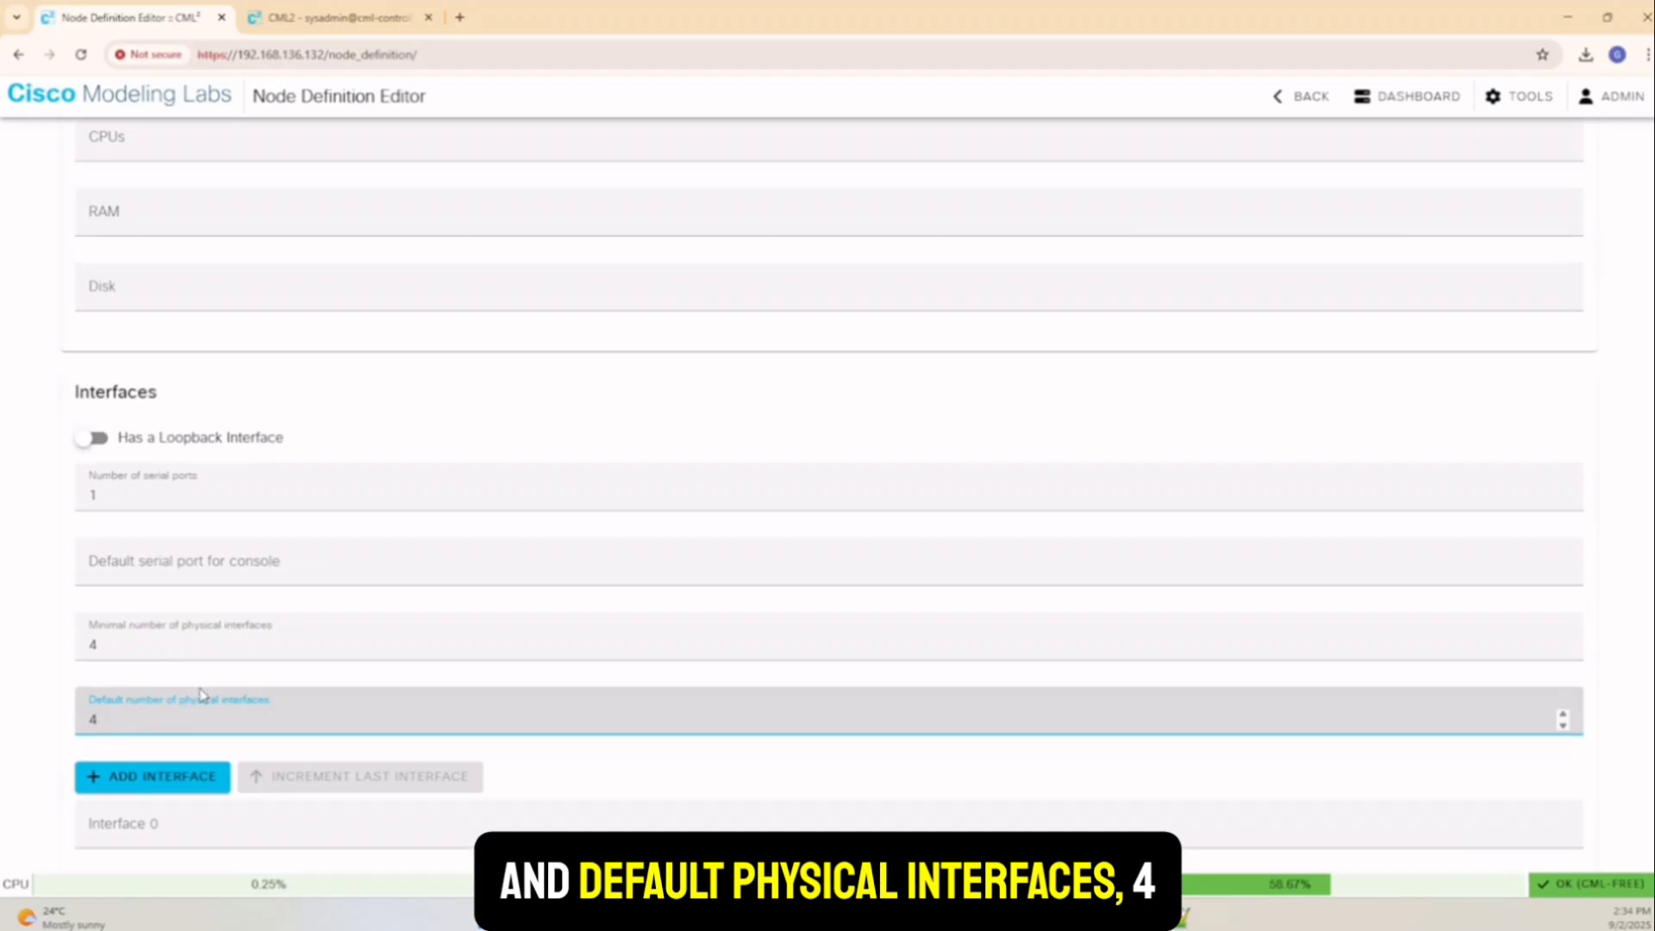
scroll(190, 698, down, 2)
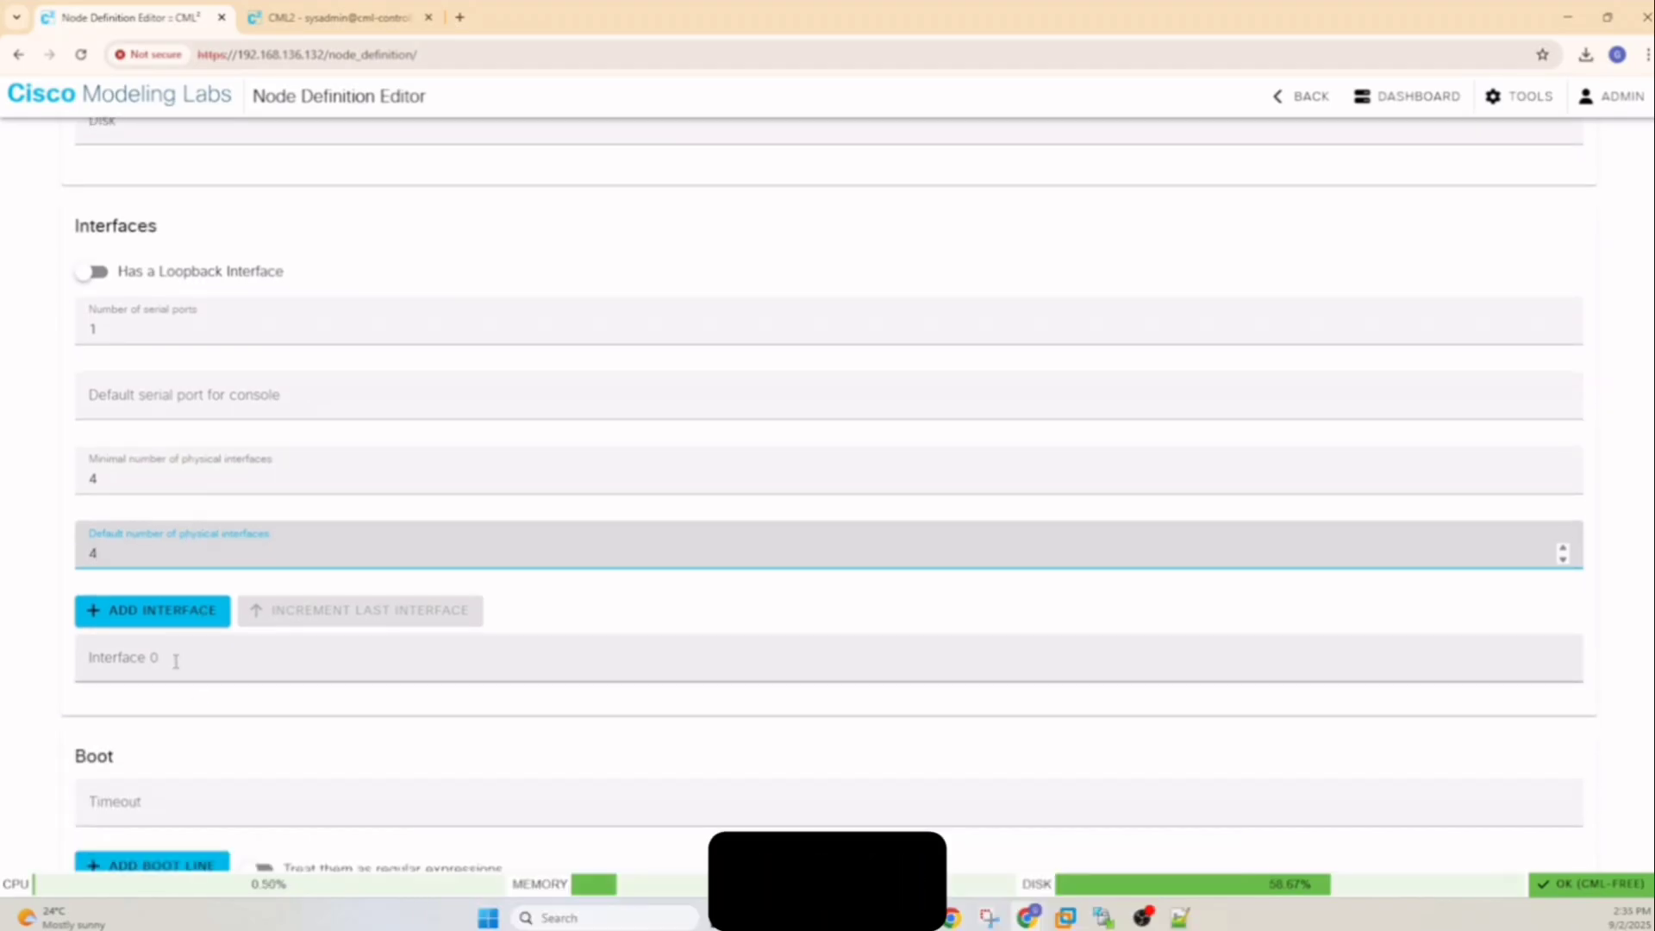
Name the first interface port1 and add port2, port3 and port4
click(177, 662)
text(port1)
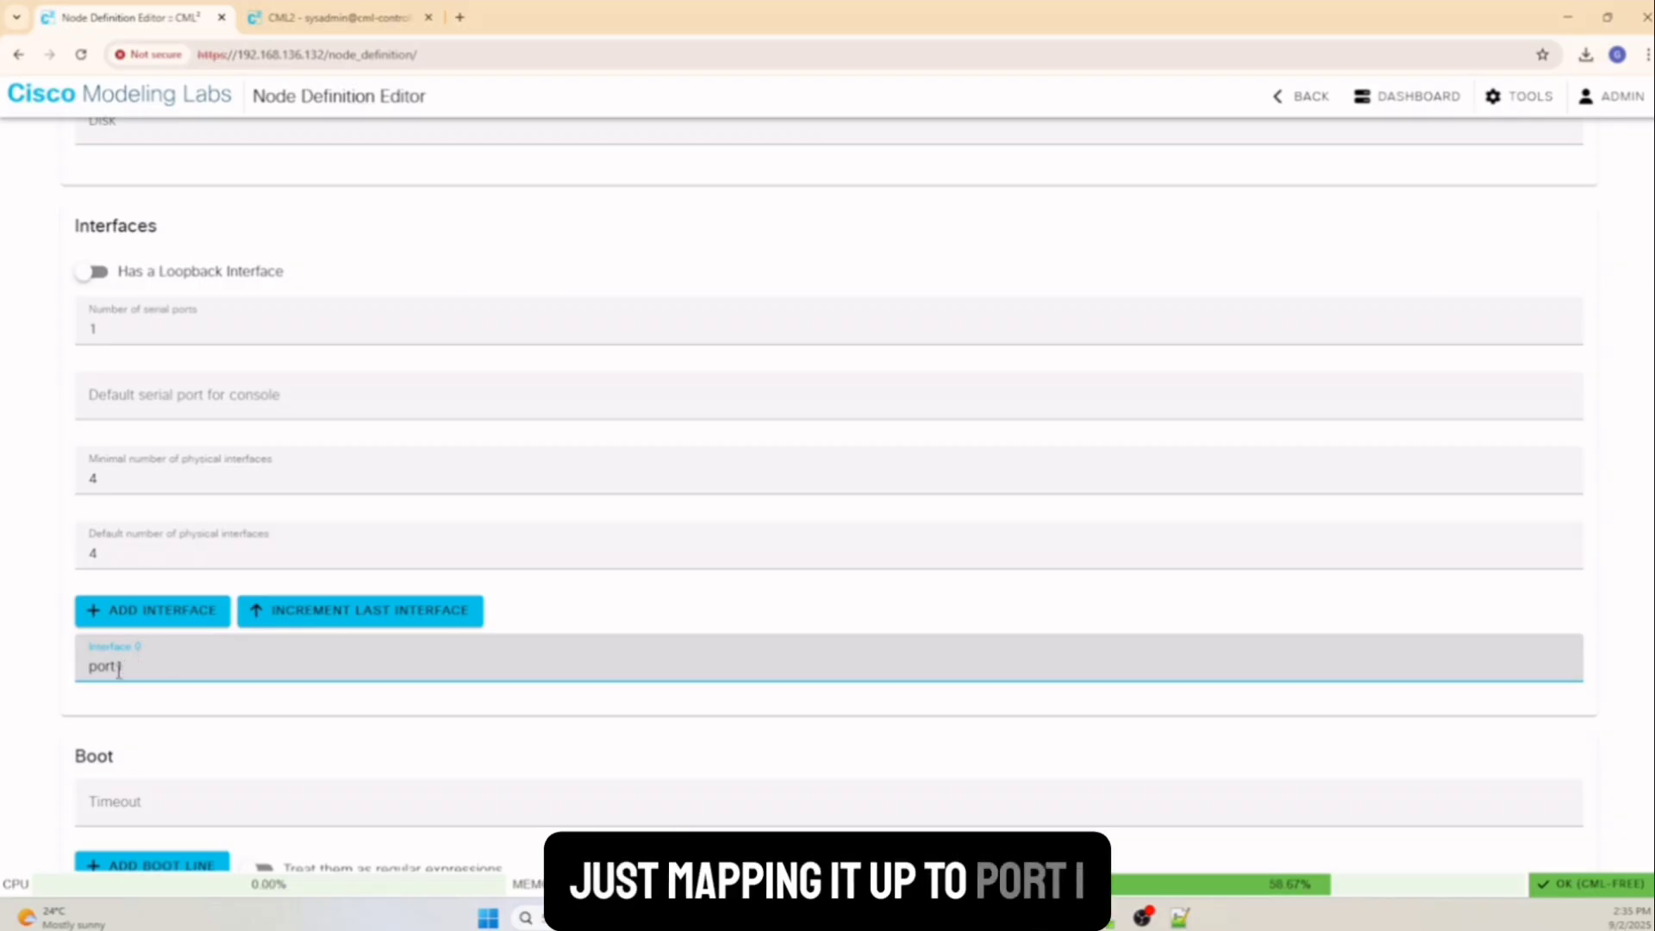
click(374, 617)
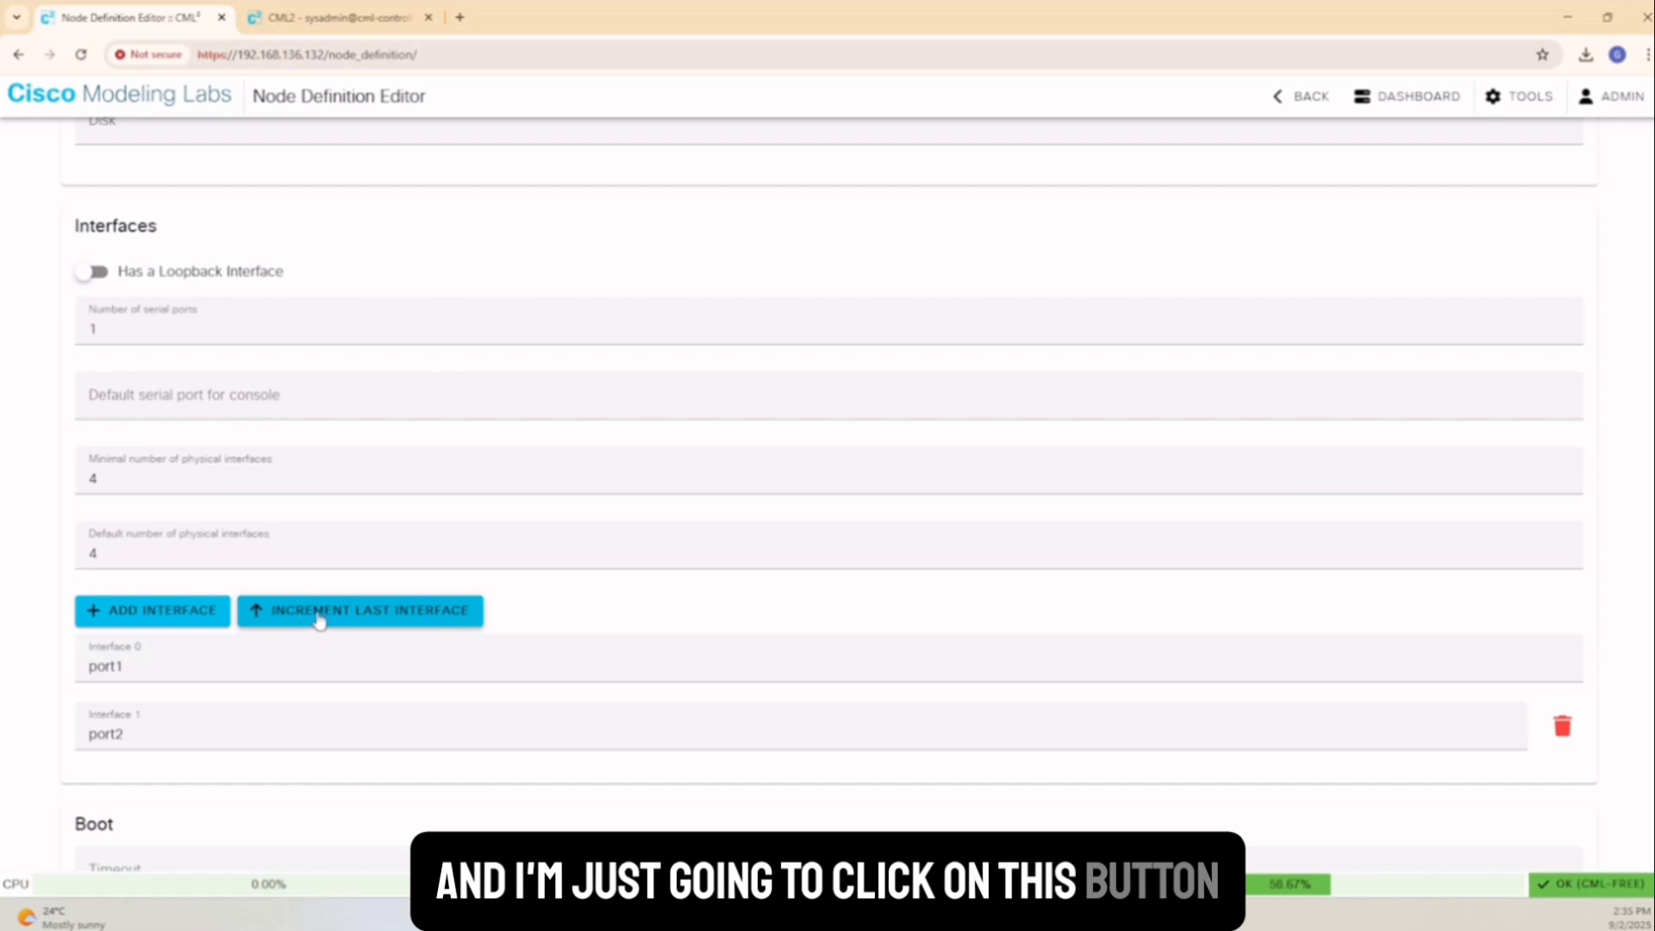
scroll(374, 618, down, 1)
click(365, 527)
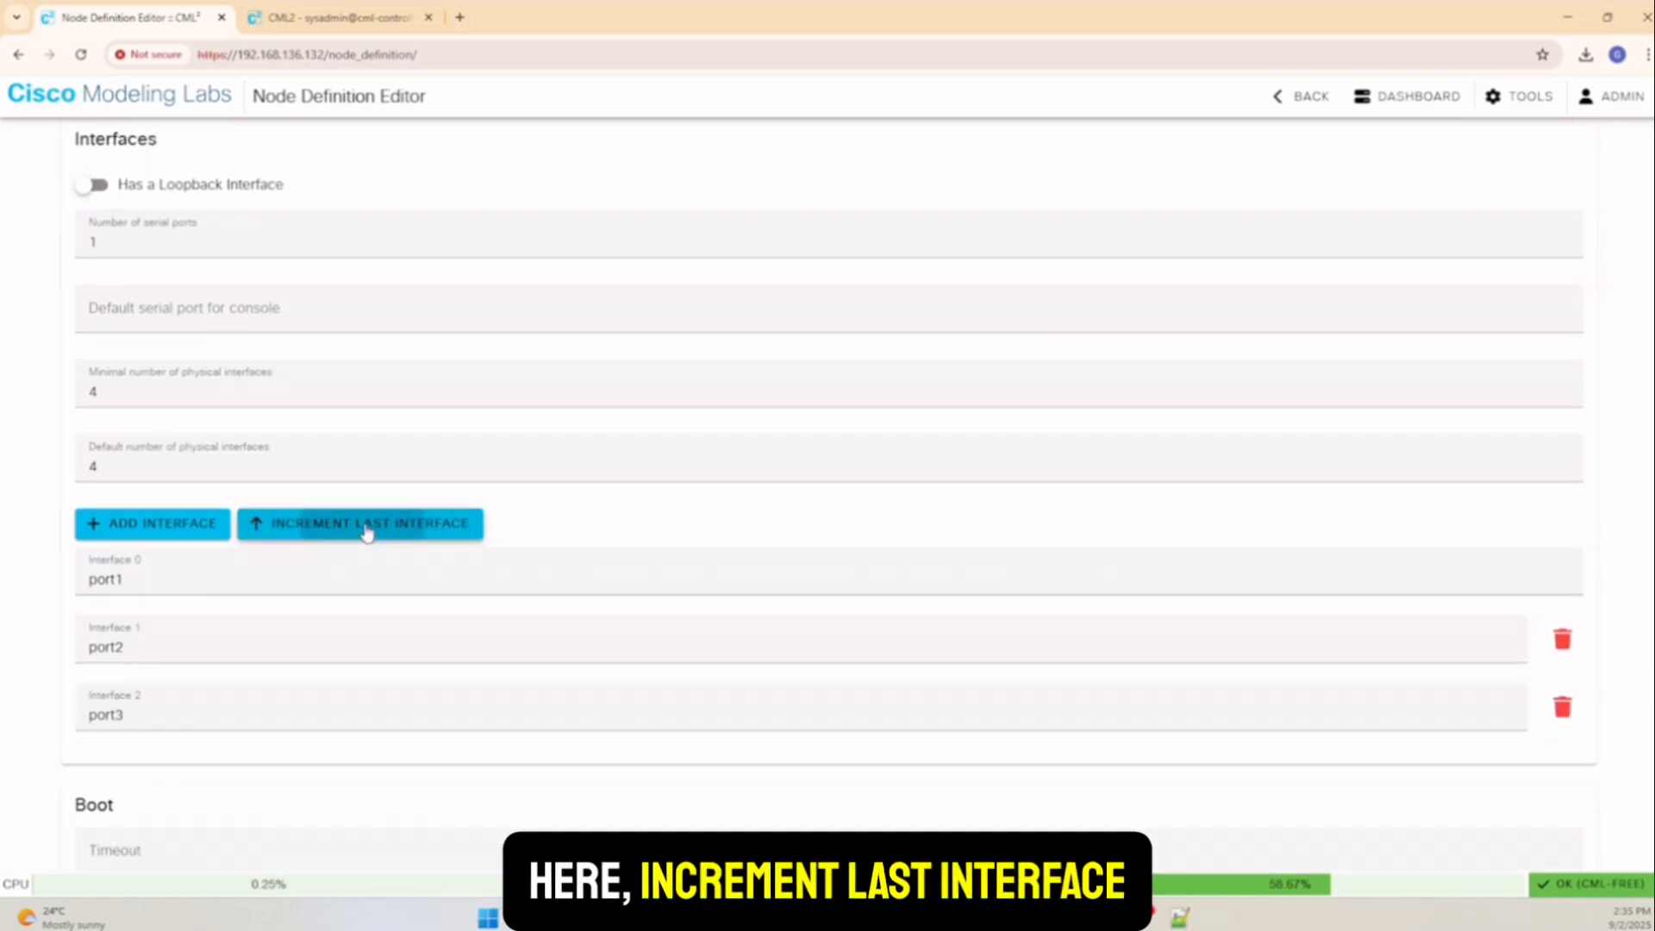
click(363, 532)
scroll(192, 724, down, 4)
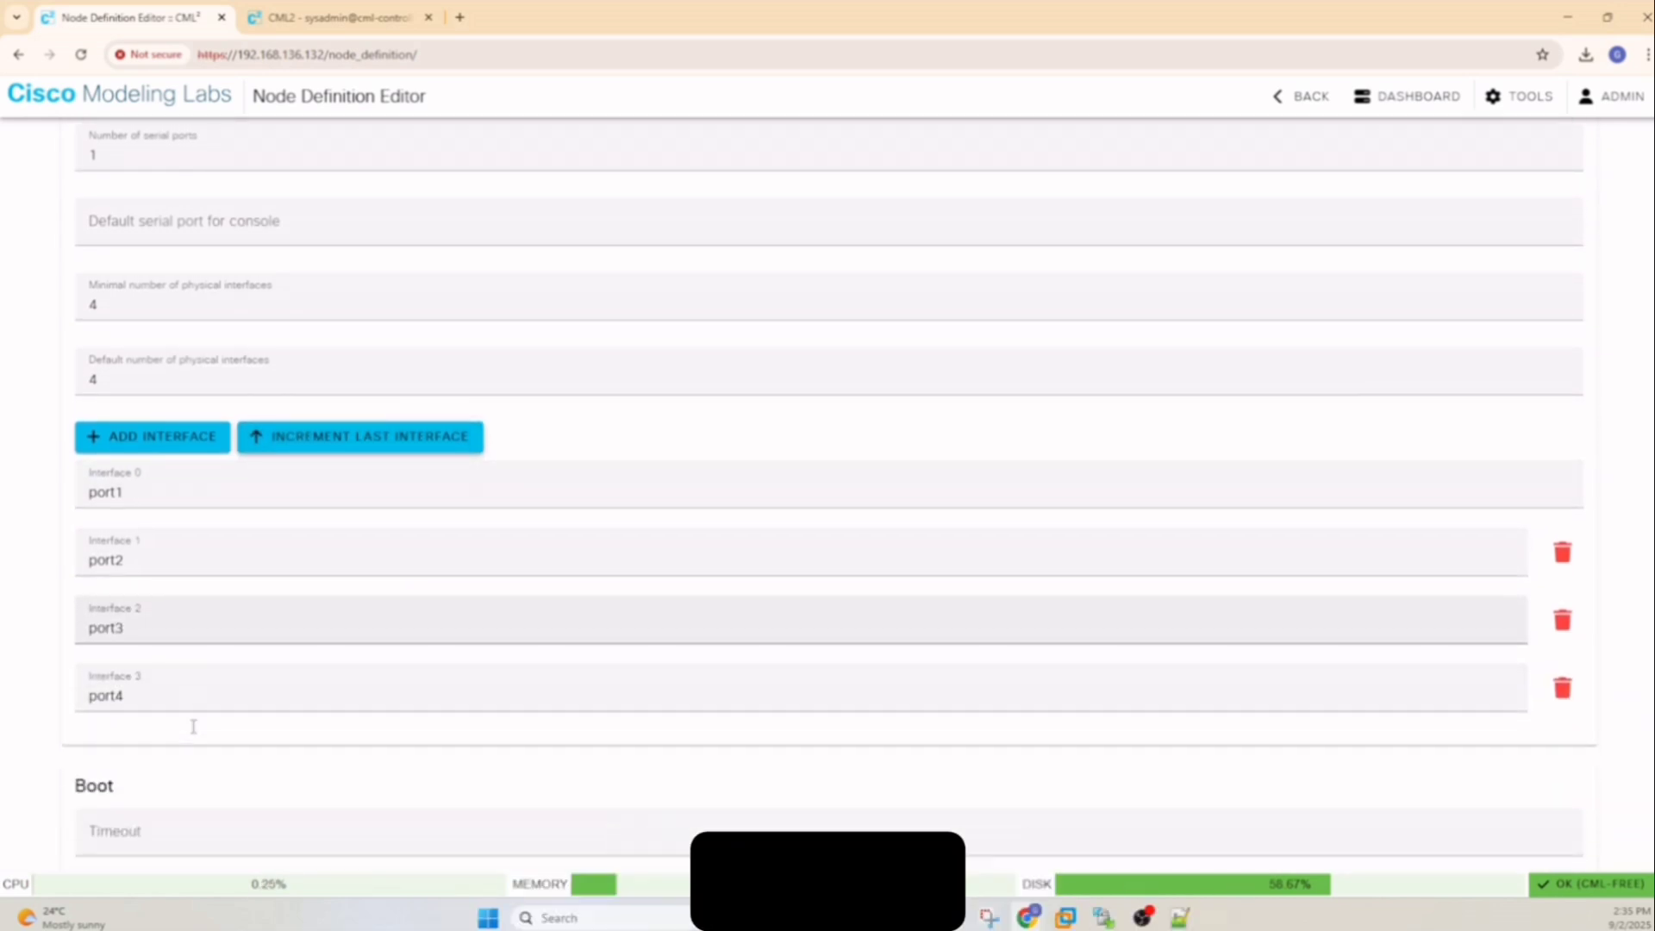
scroll(152, 583, down, 5)
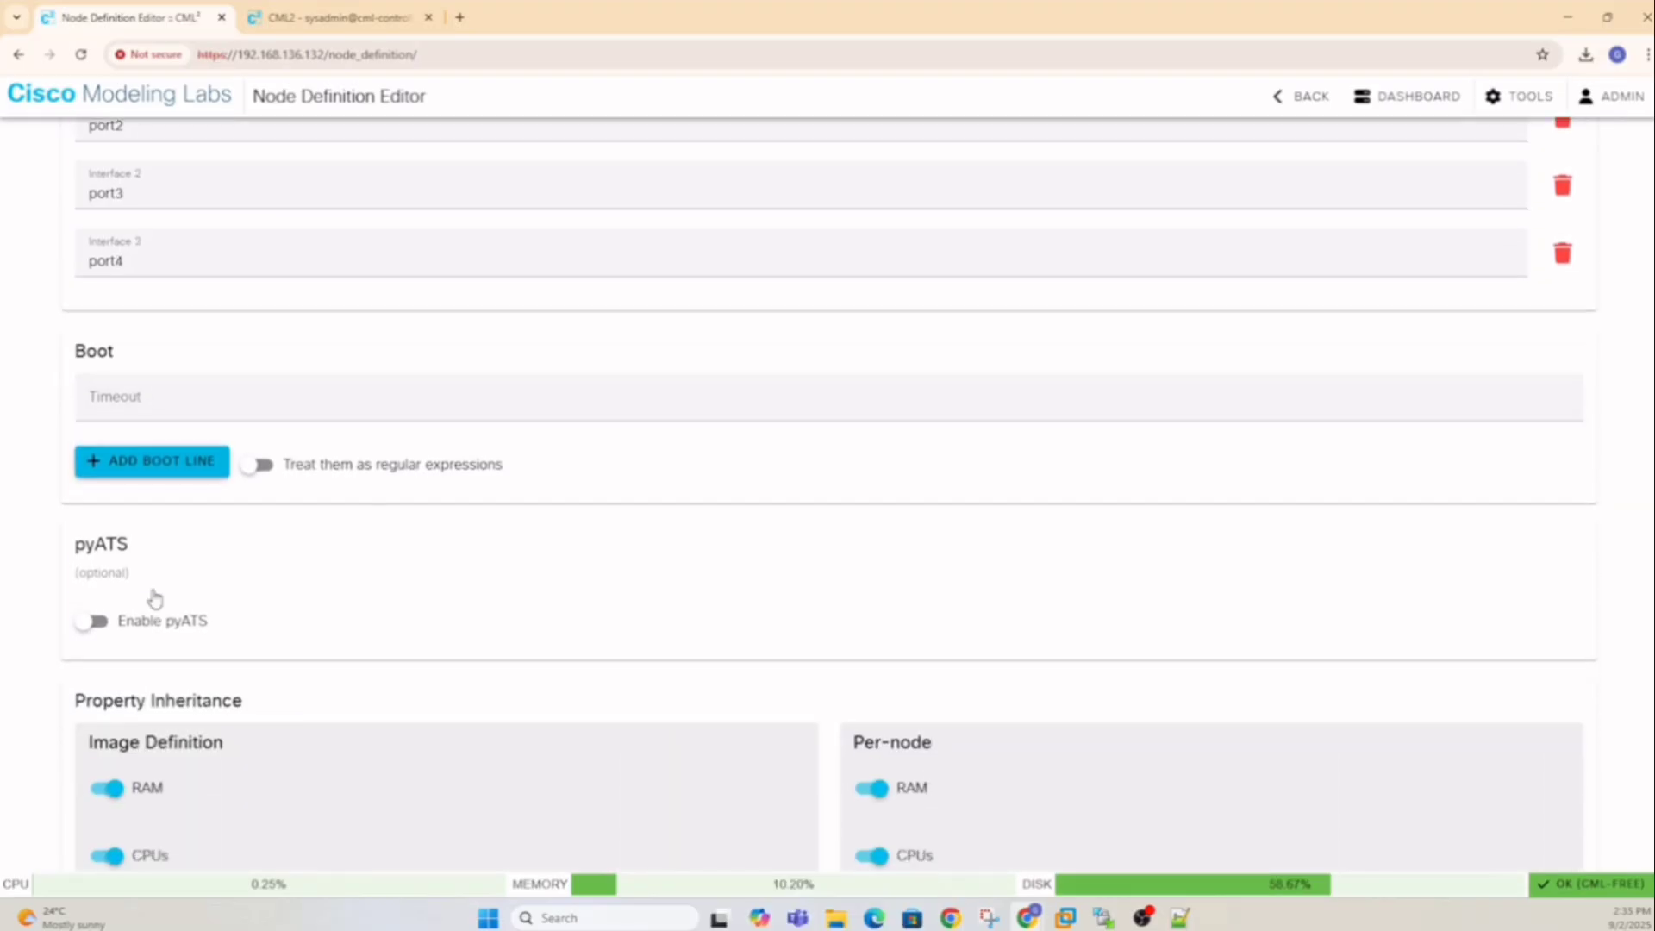
scroll(276, 494, down, 5)
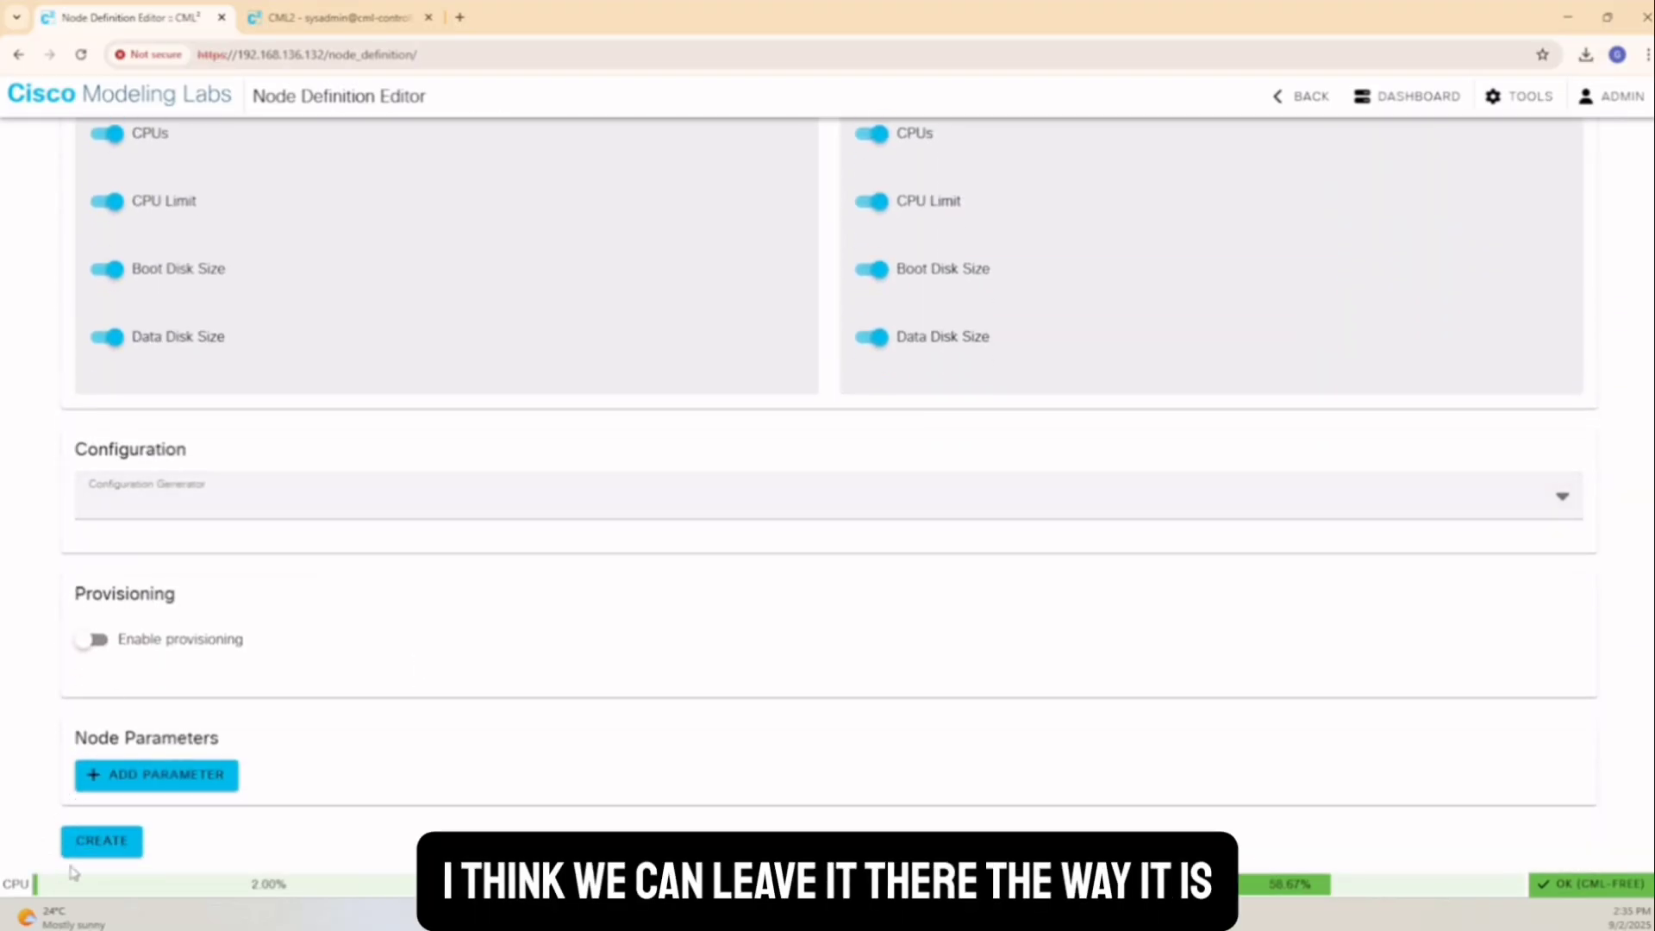
Fill the required boot timeout with 600 and create the FortiGate node definition
click(104, 852)
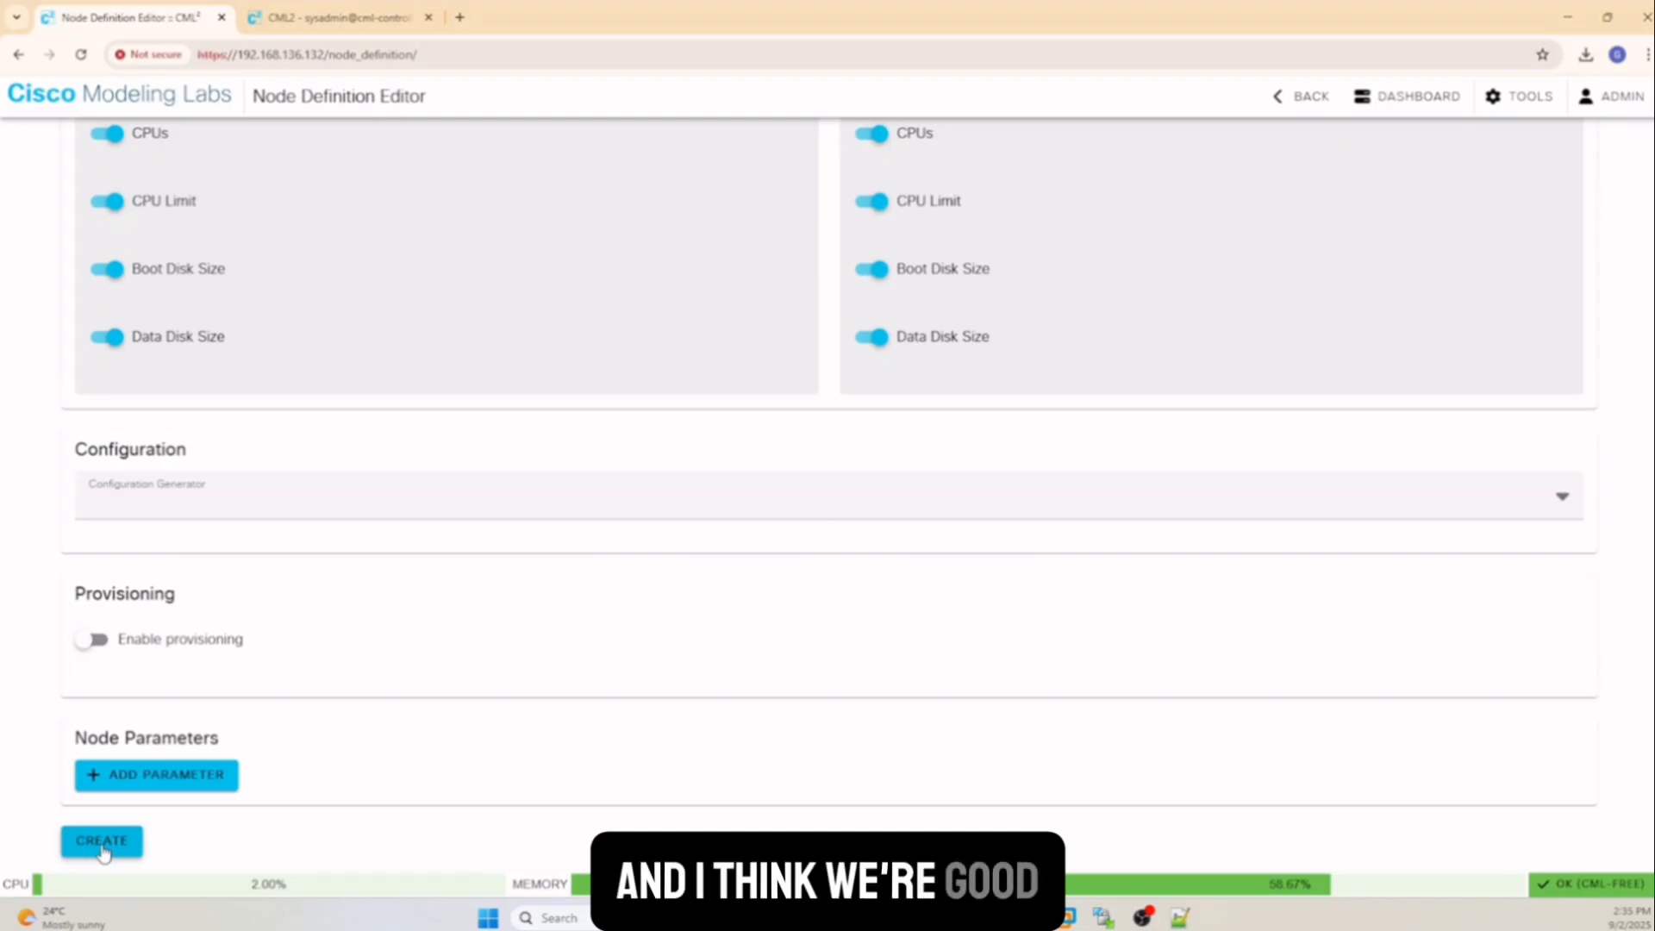
scroll(103, 847, up, 15)
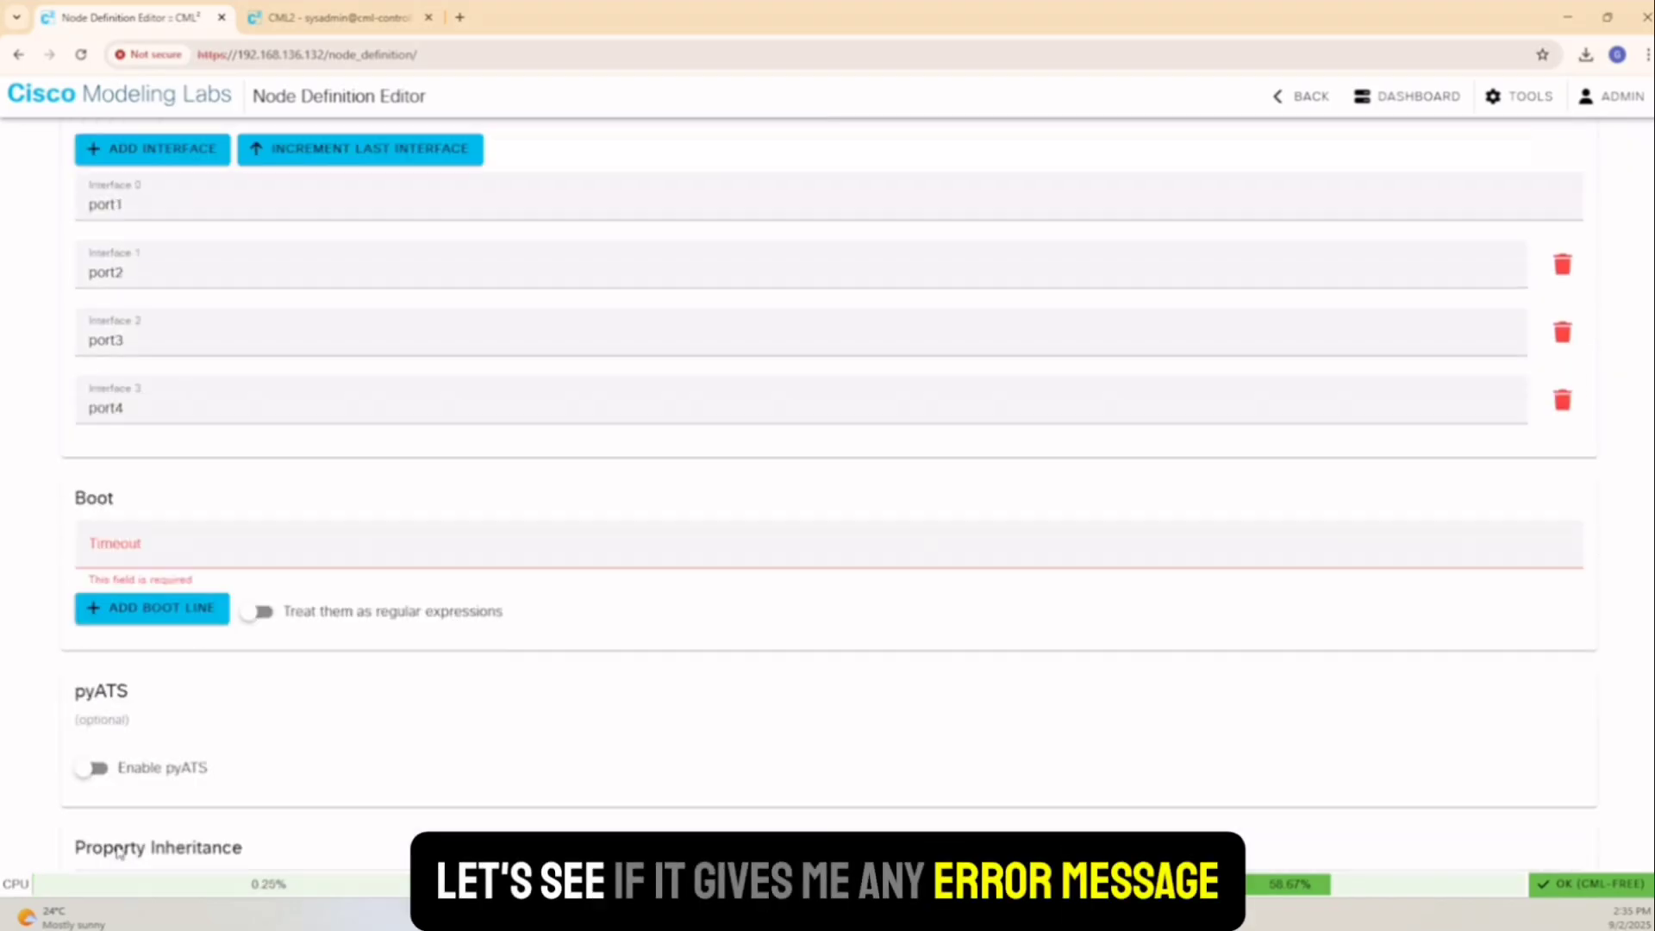
scroll(147, 753, down, 2)
click(151, 644)
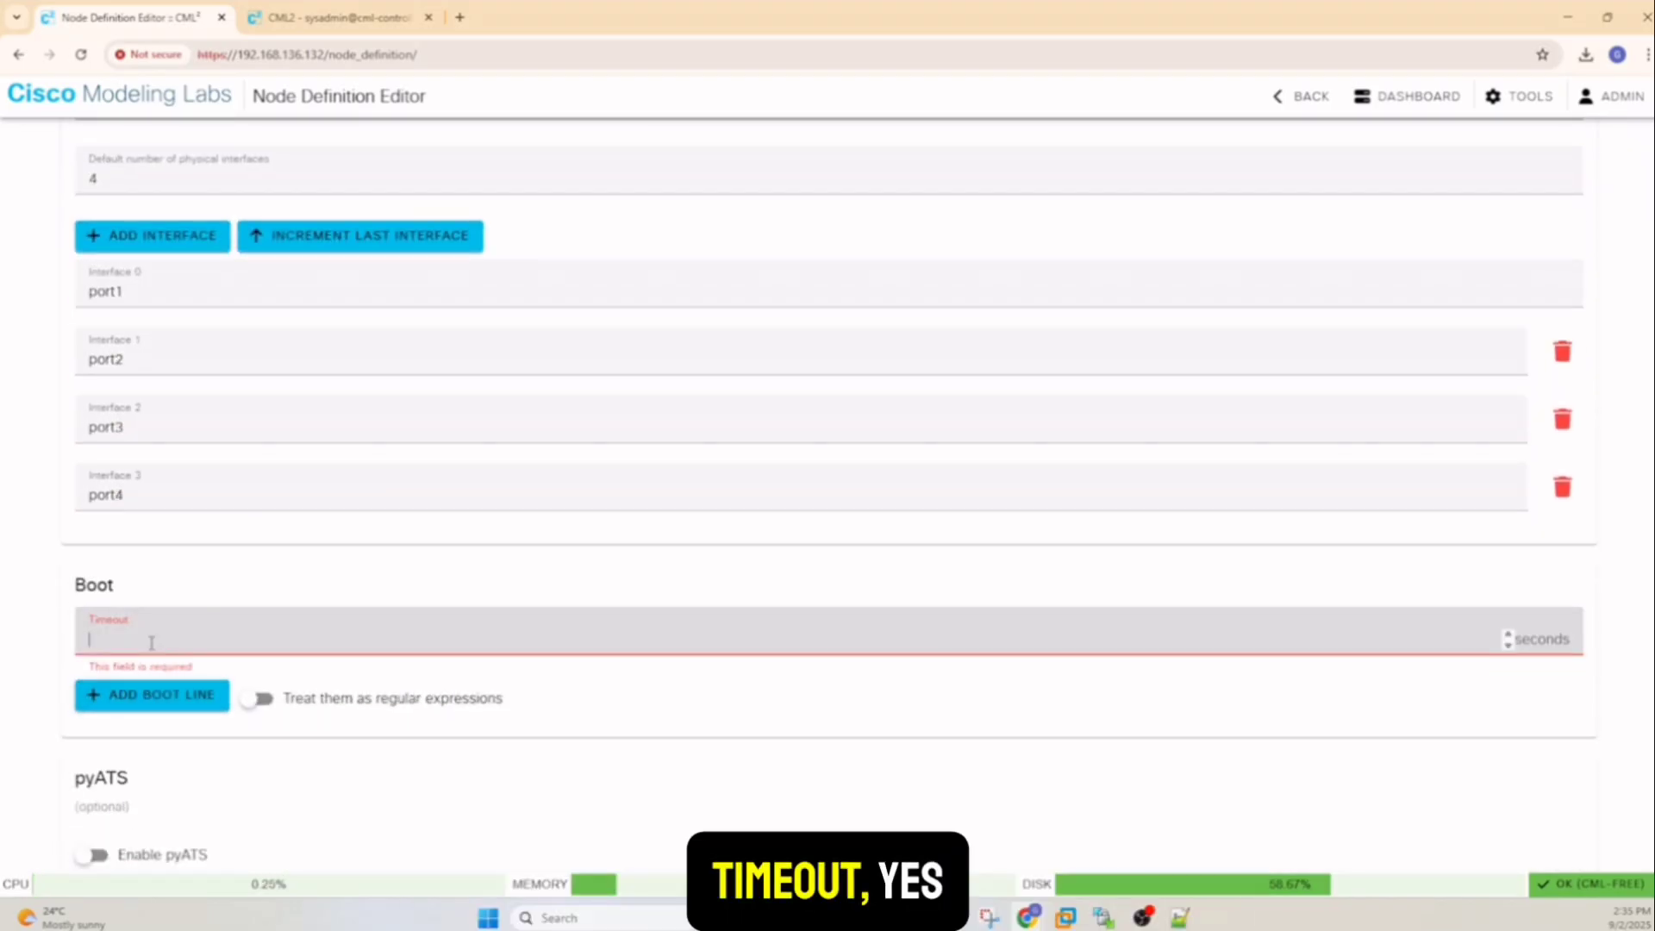
text(600)
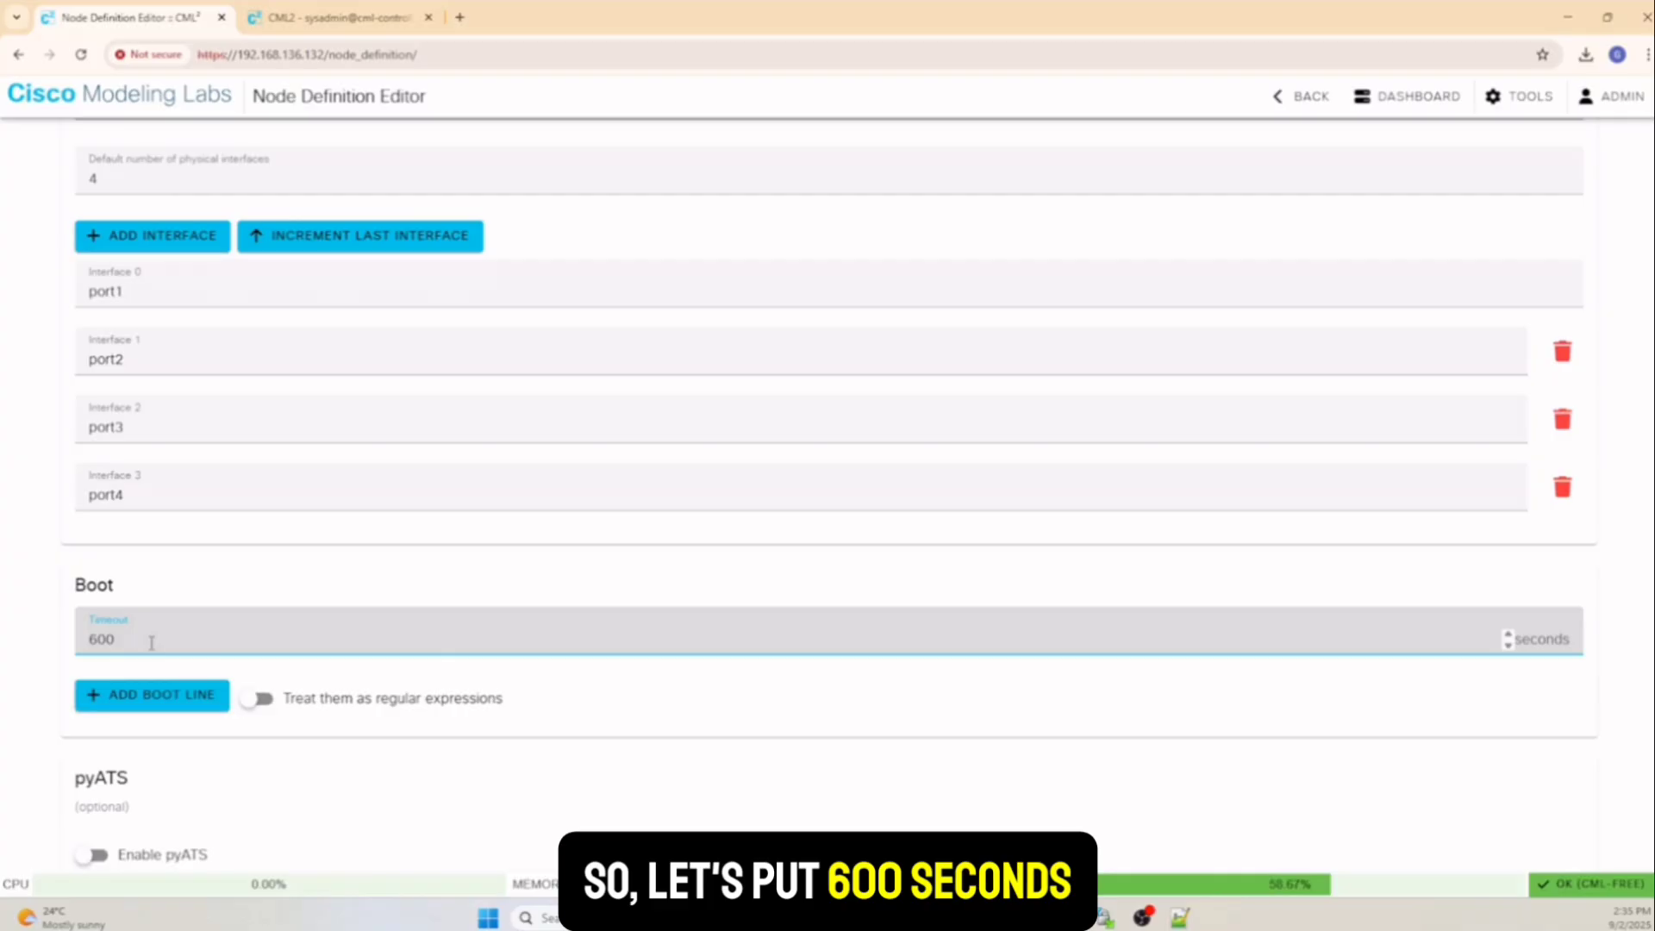
scroll(151, 644, down, 12)
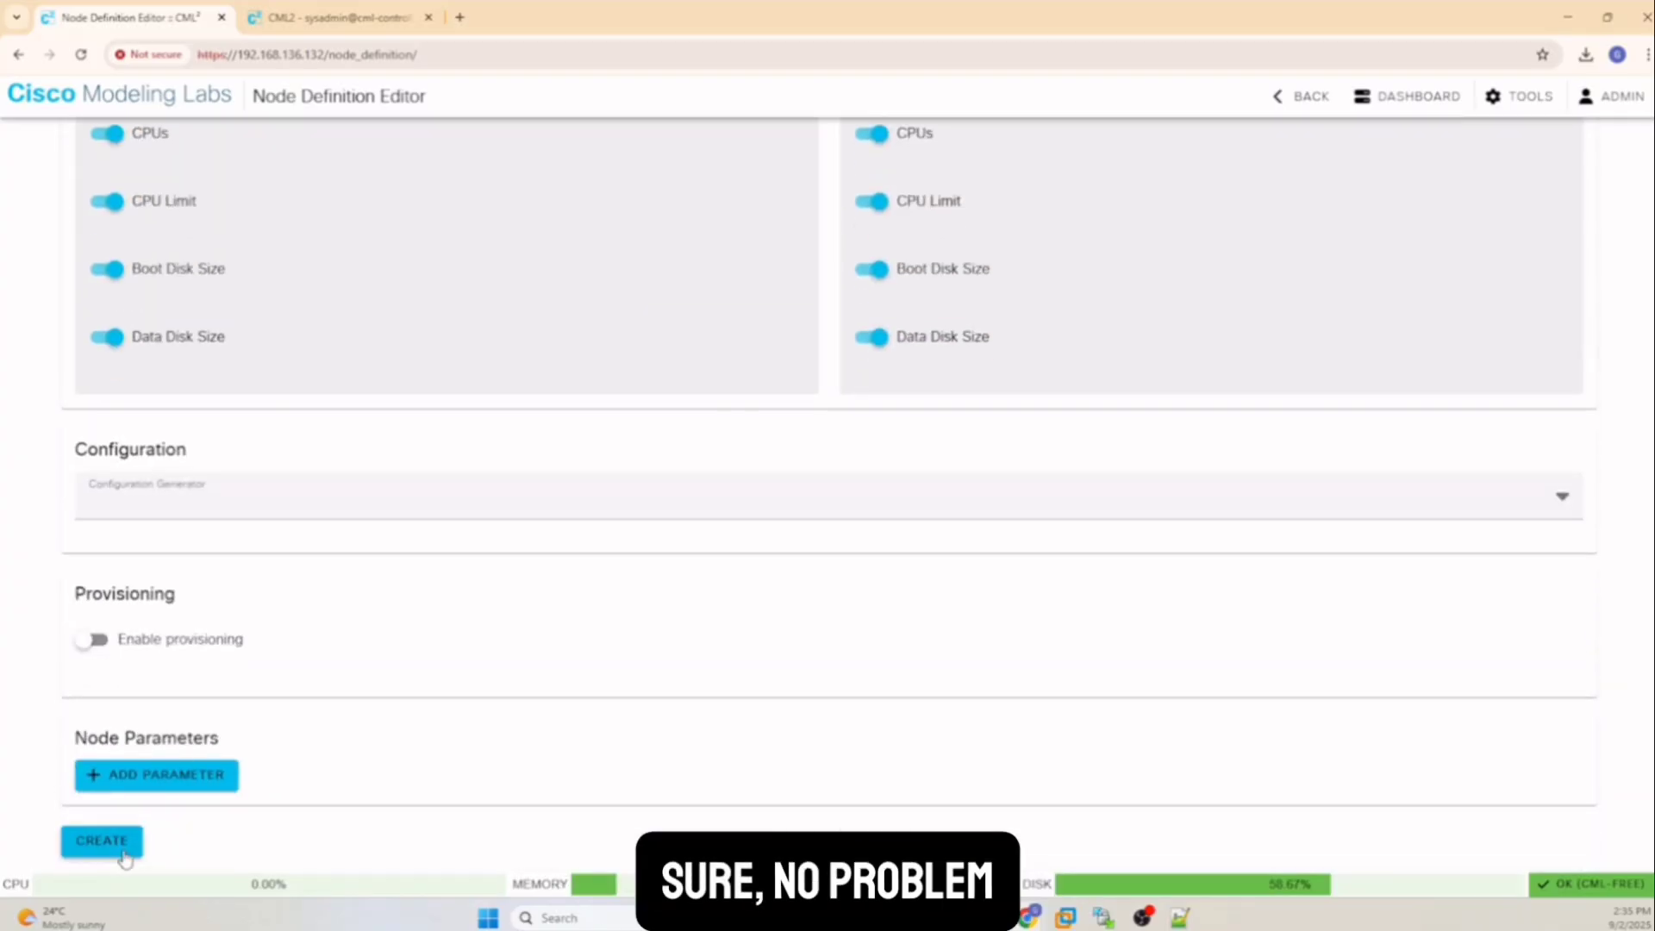
click(123, 852)
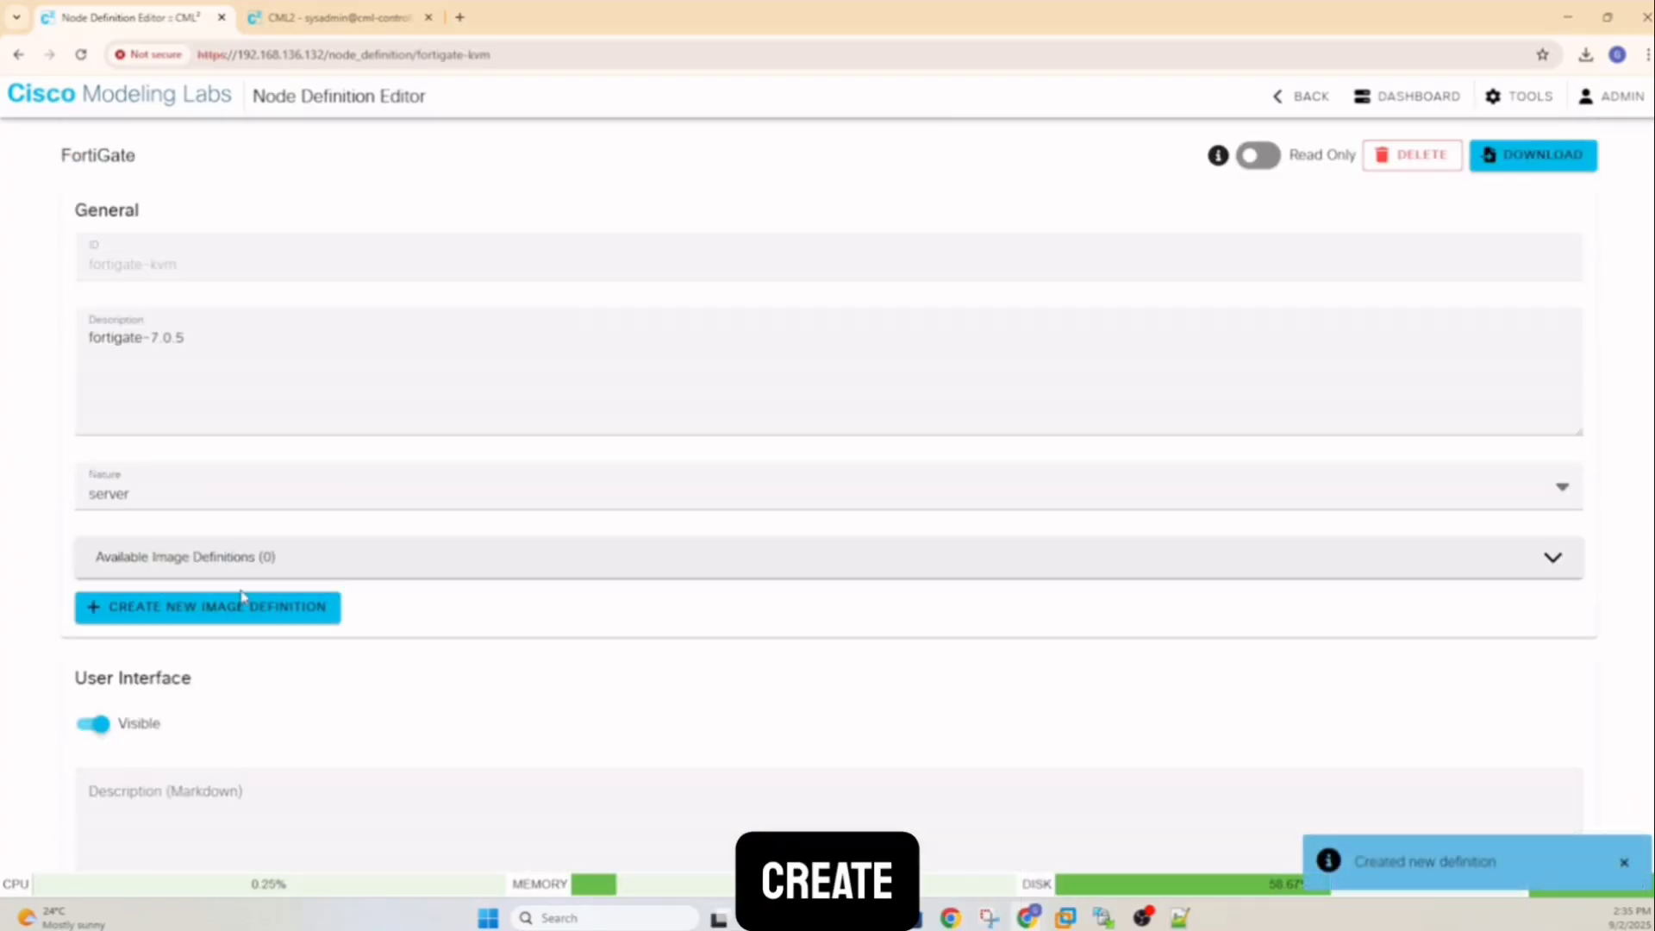
Save the fortigate-kvm node definition and scroll back up to review its settings
scroll(332, 548, down, 9)
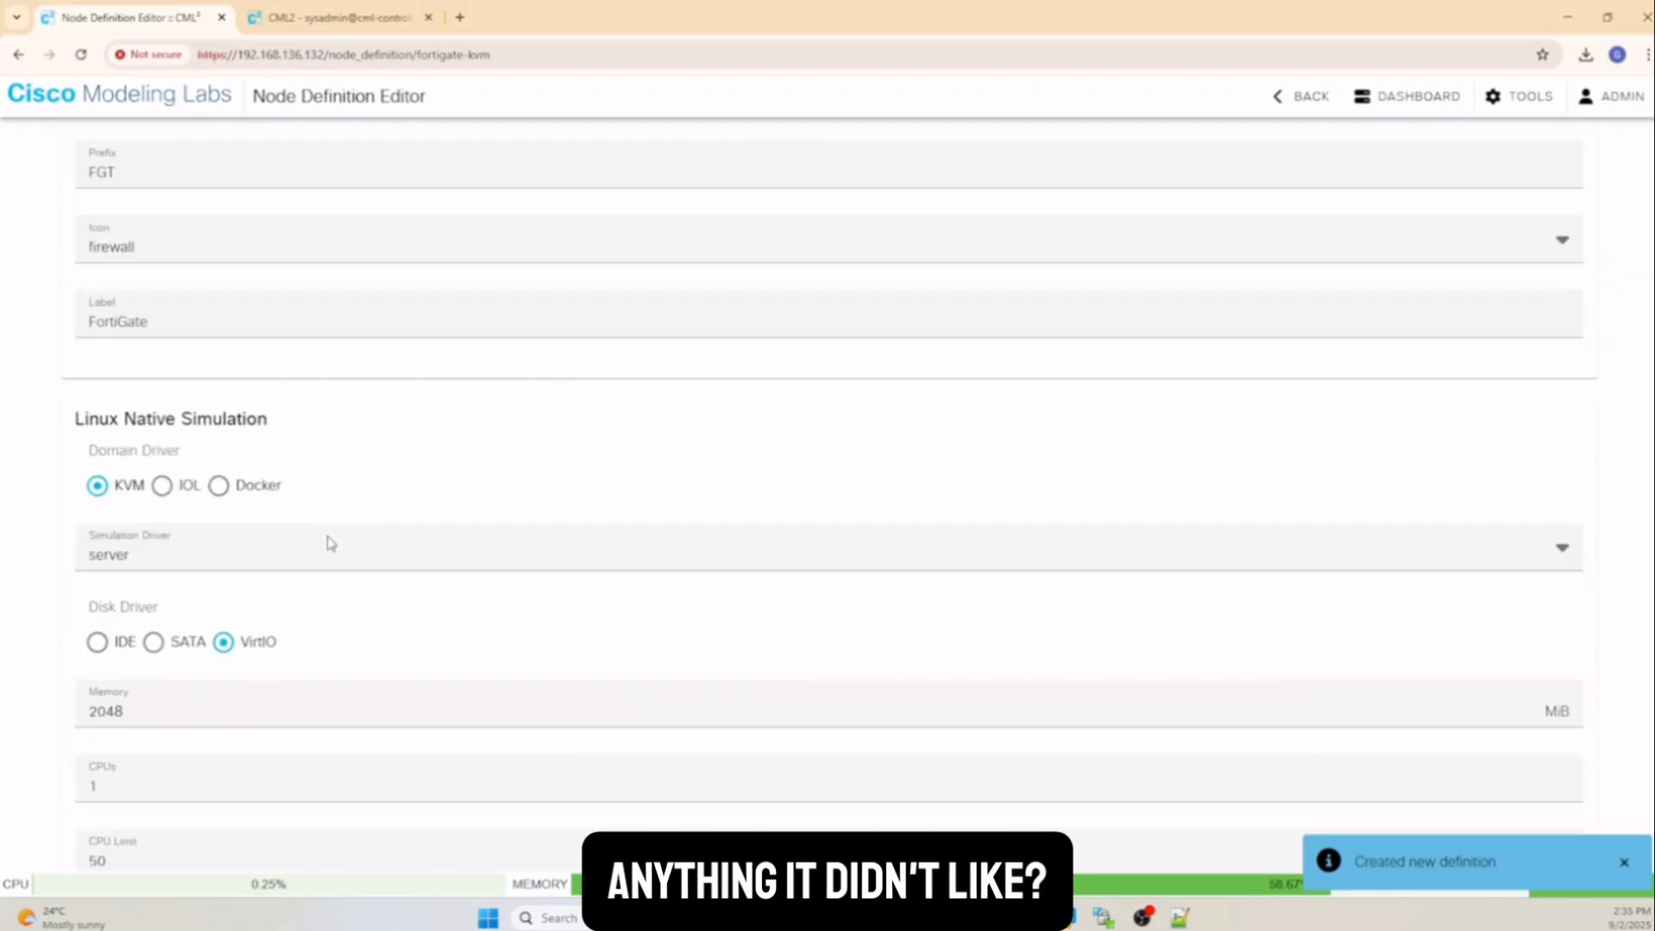
scroll(330, 543, down, 15)
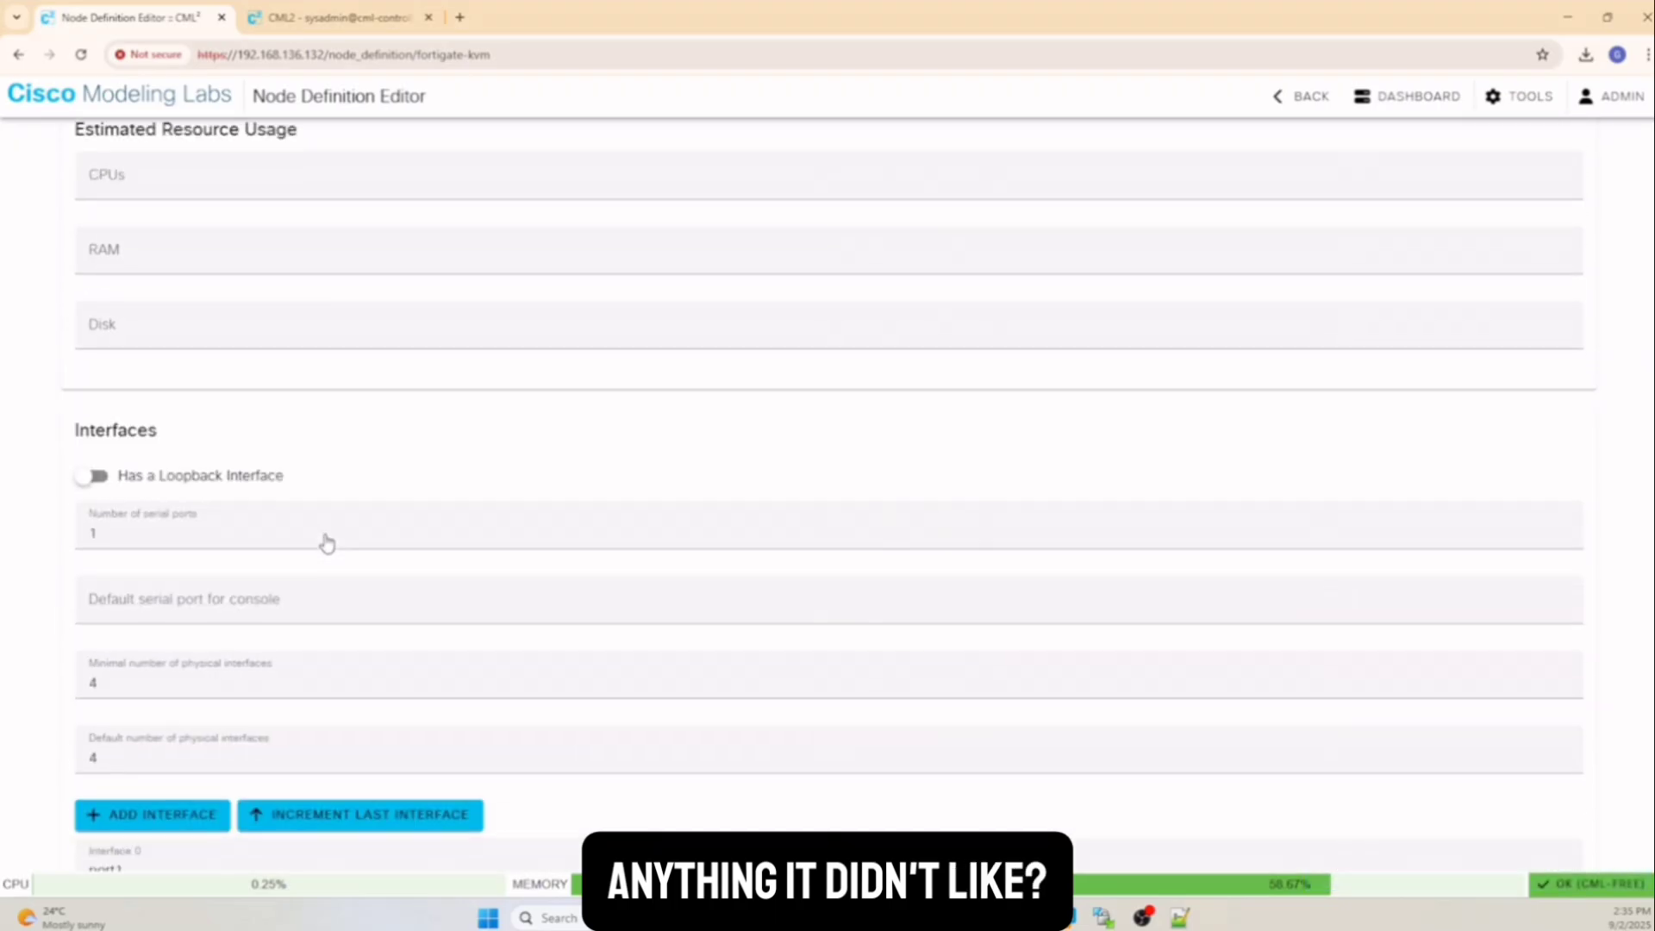
scroll(326, 543, down, 15)
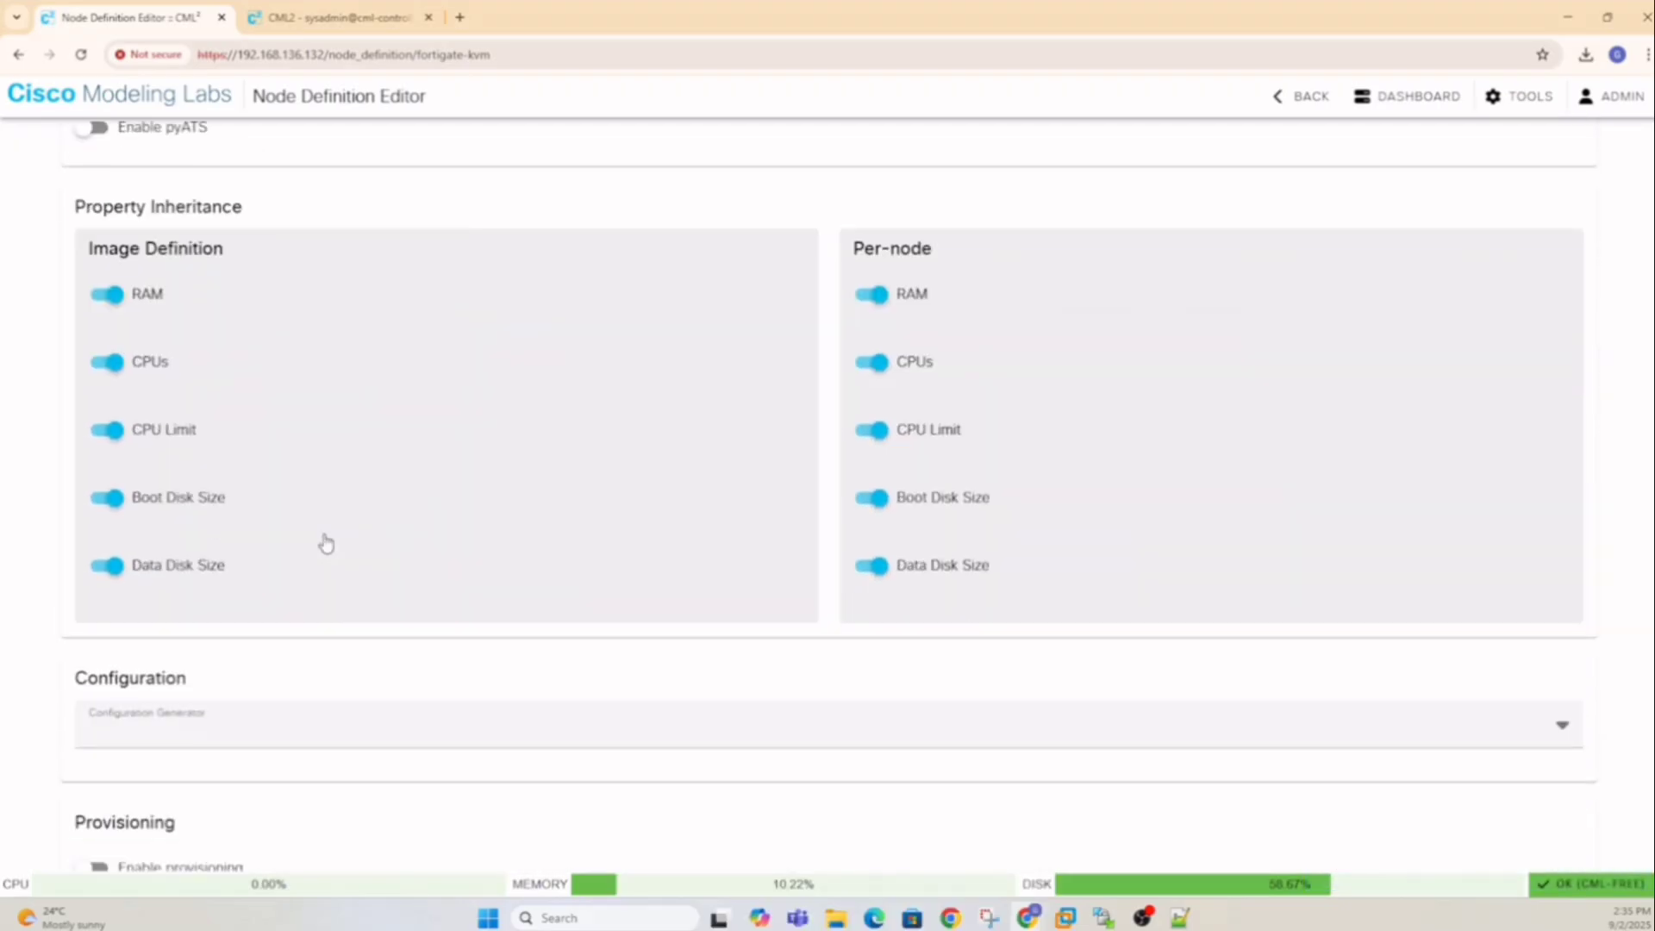
scroll(326, 543, down, 3)
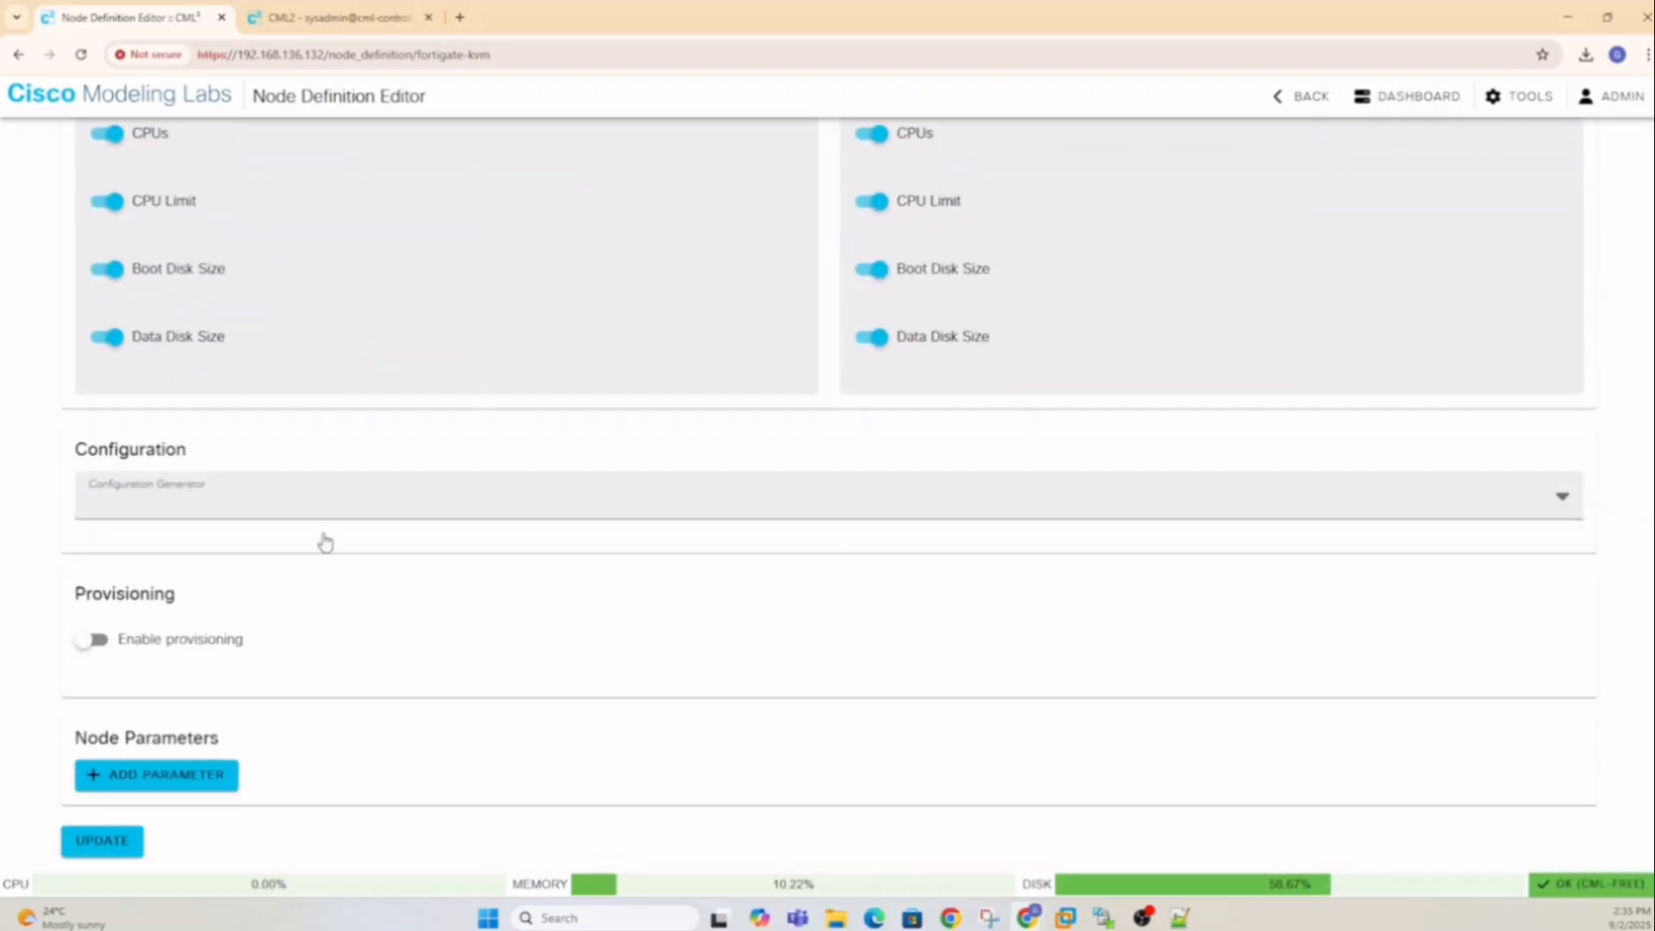
click(96, 845)
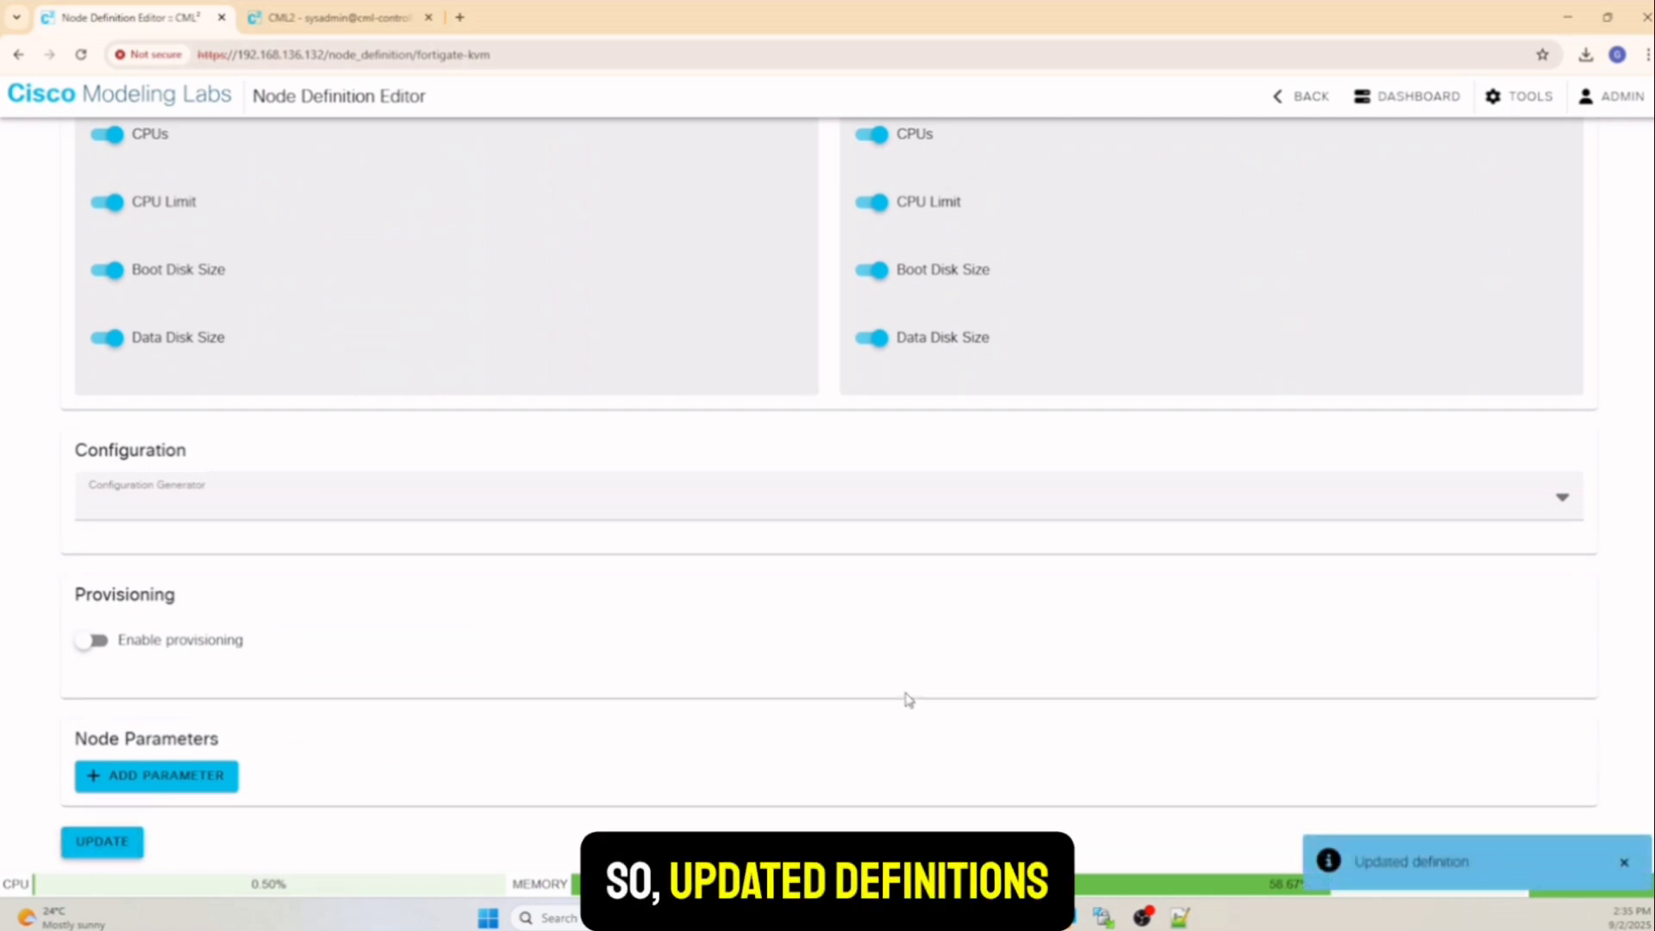
scroll(905, 695, up, 15)
scroll(910, 700, up, 12)
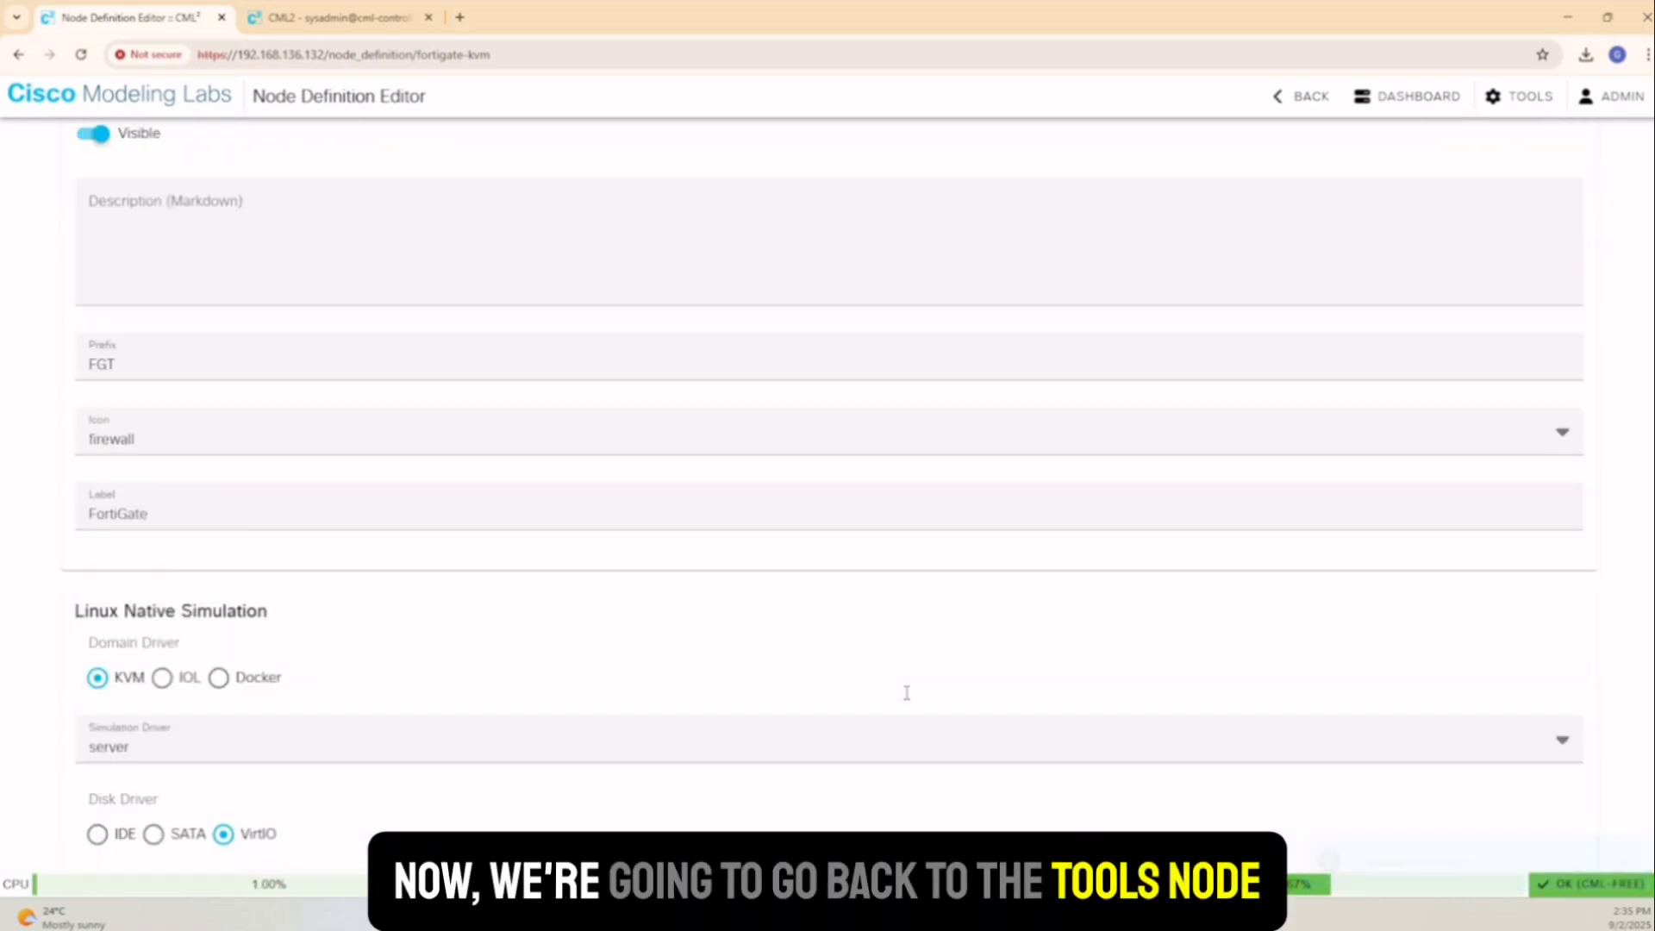
Start a new entry from the Image Definitions list in Node and Image Definitions
click(1517, 110)
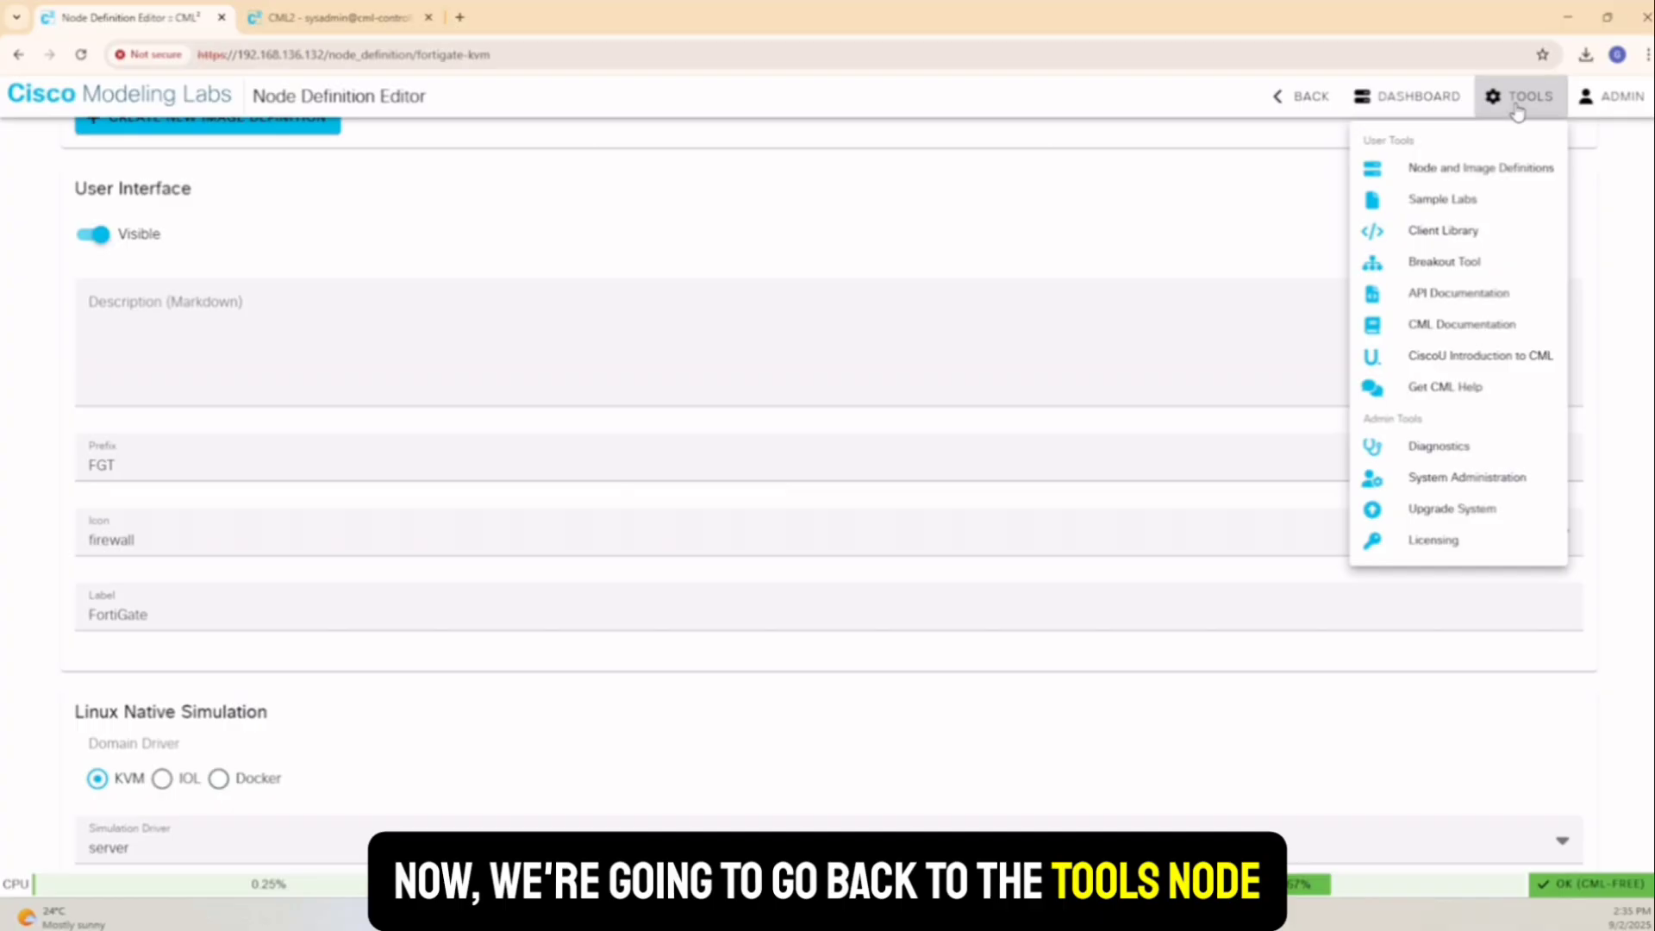
click(1457, 169)
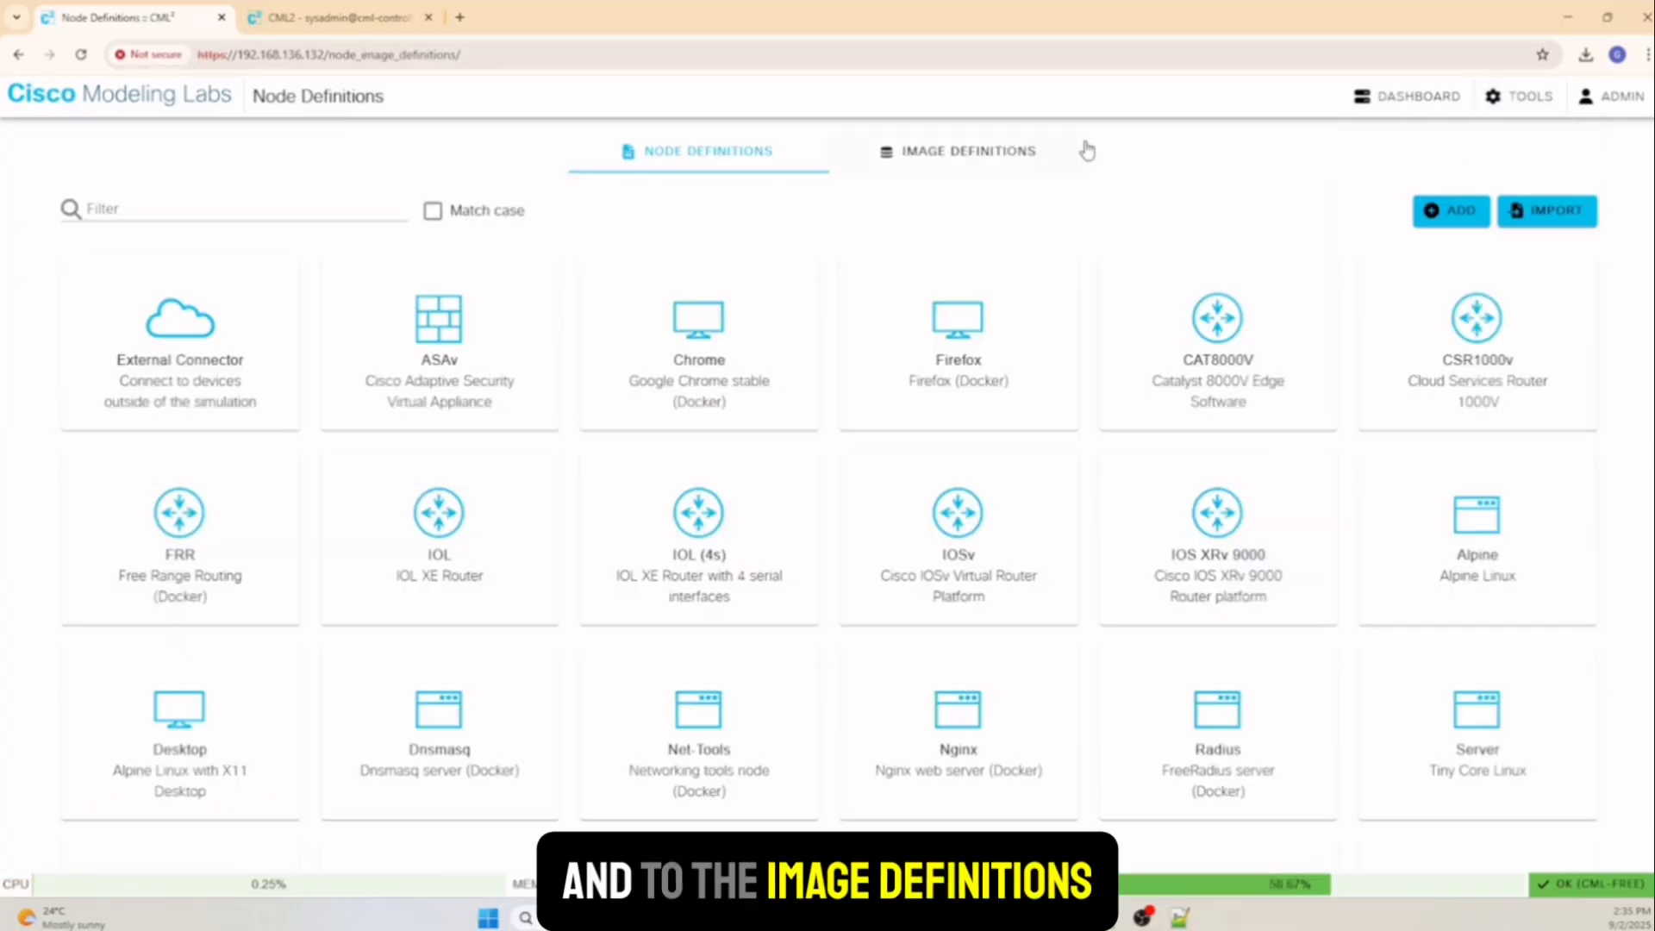
click(1010, 155)
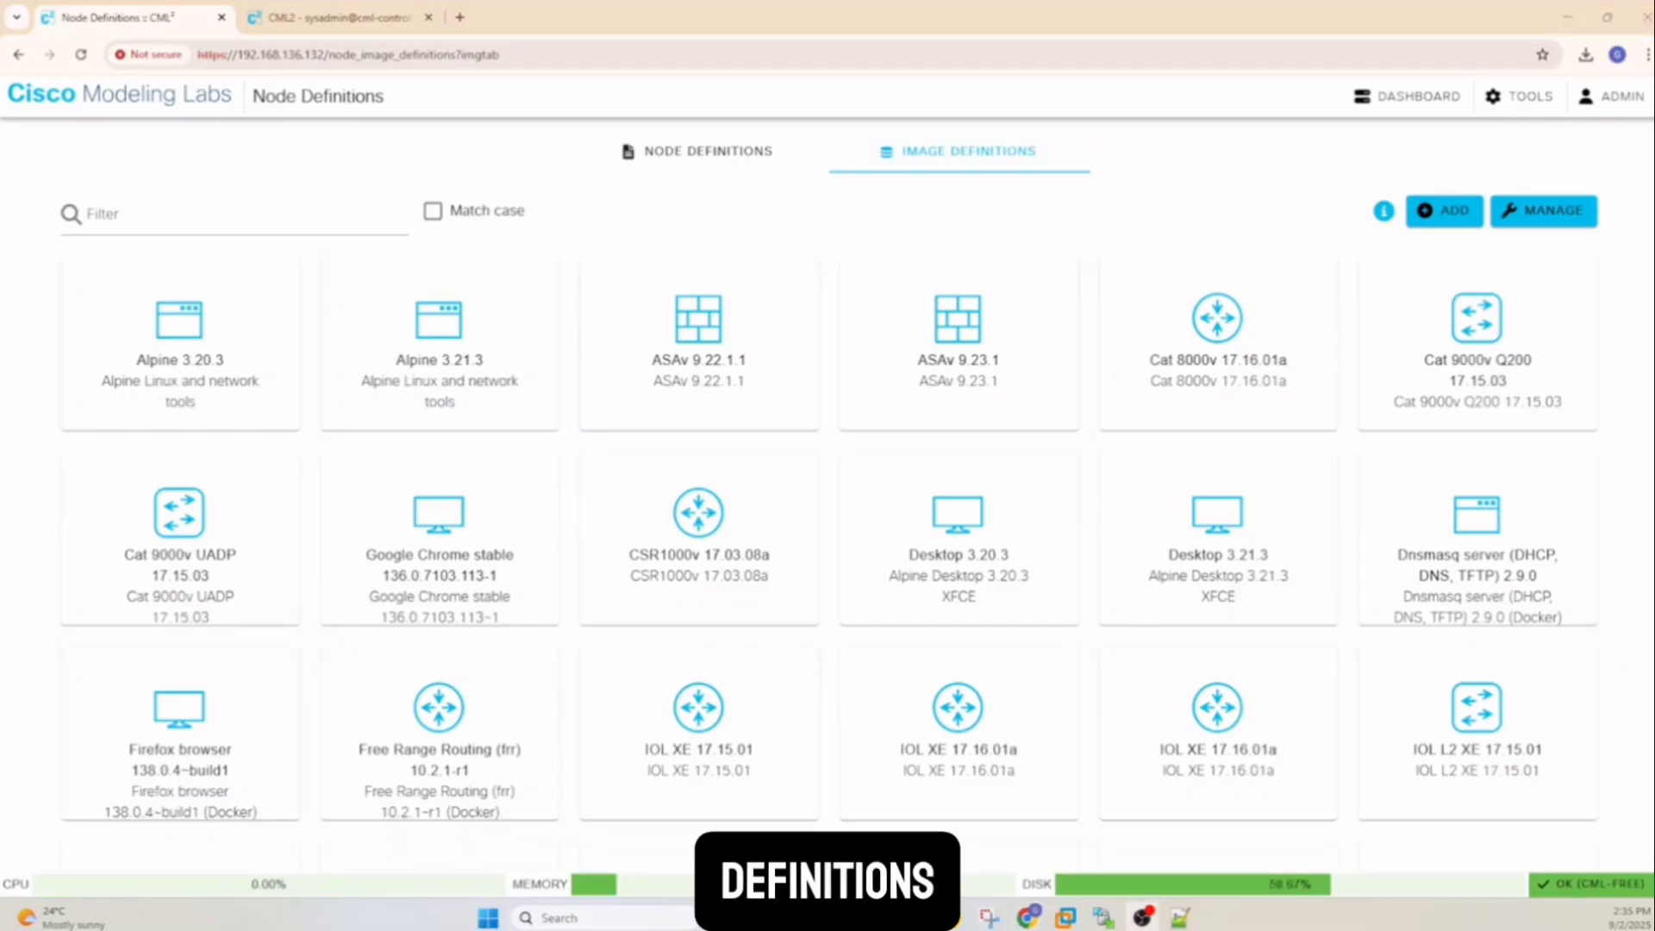
click(1446, 212)
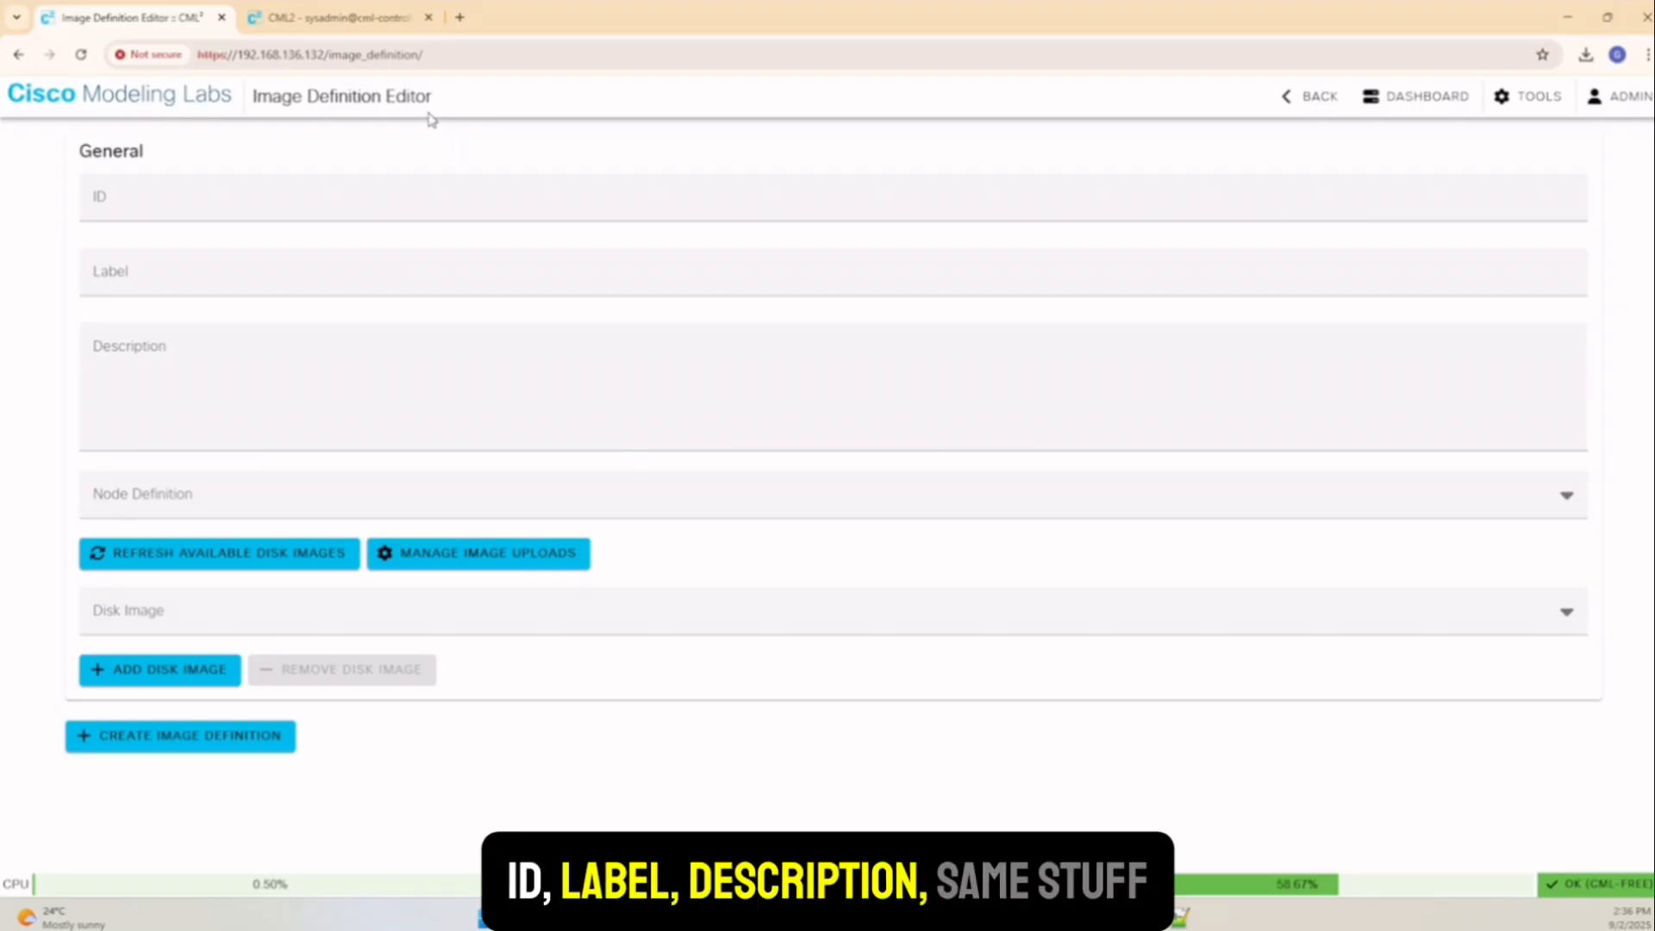
Fill in ID and label fortios-7.0.5 and the description Fortigate
click(158, 199)
click(215, 257)
click(150, 281)
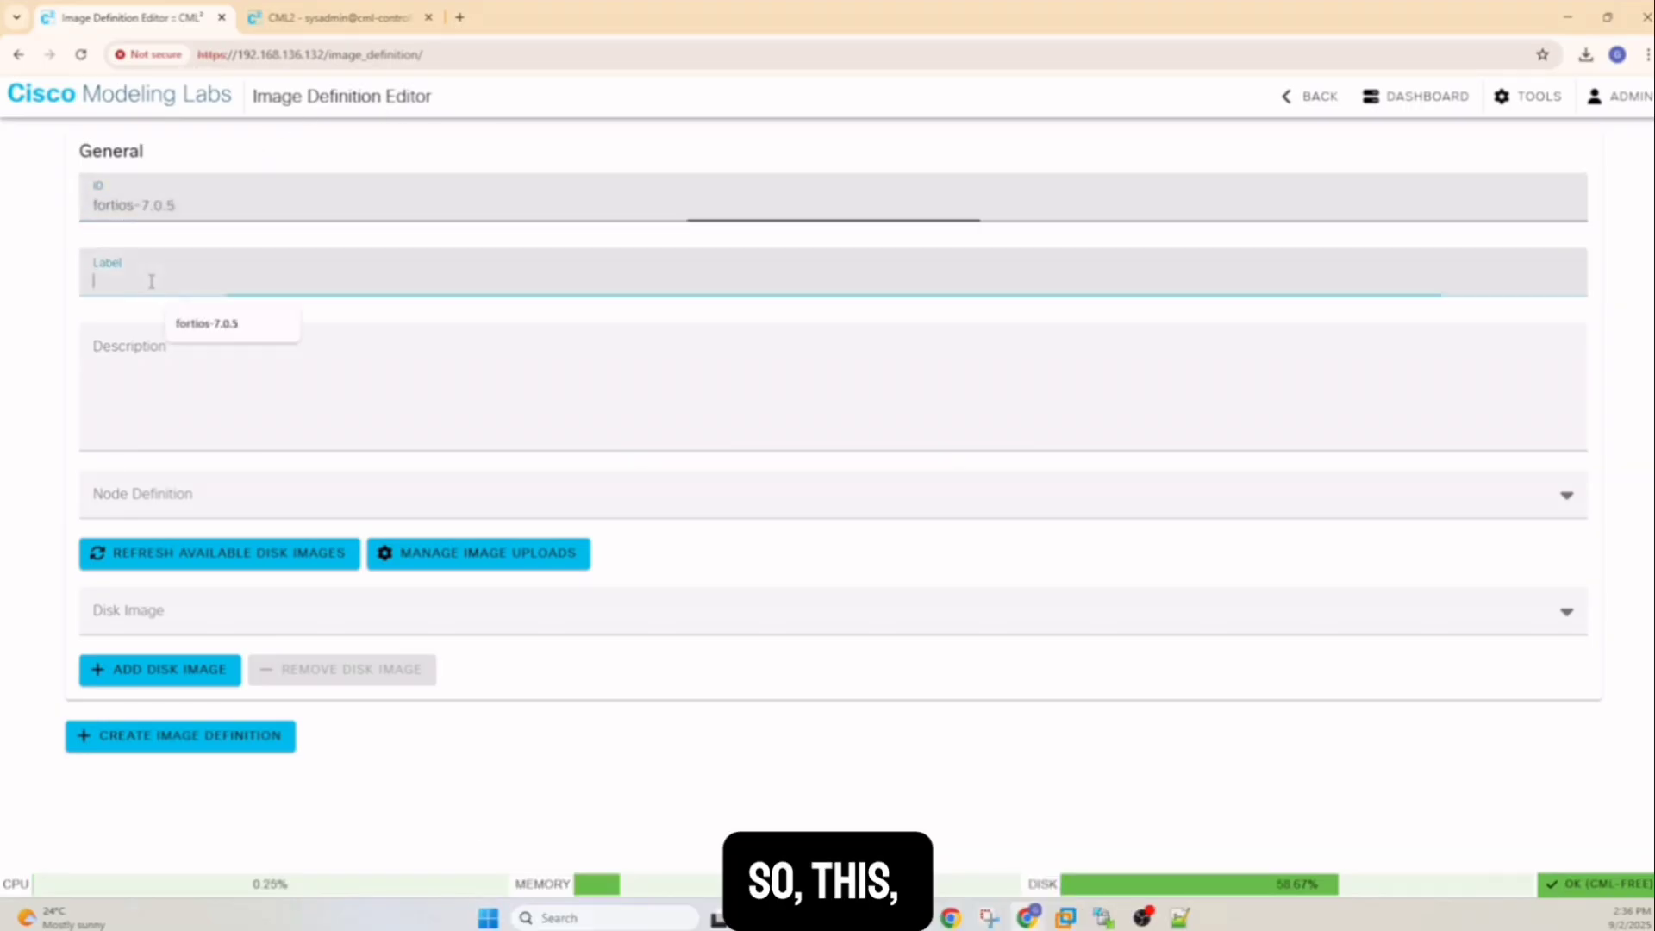
click(216, 327)
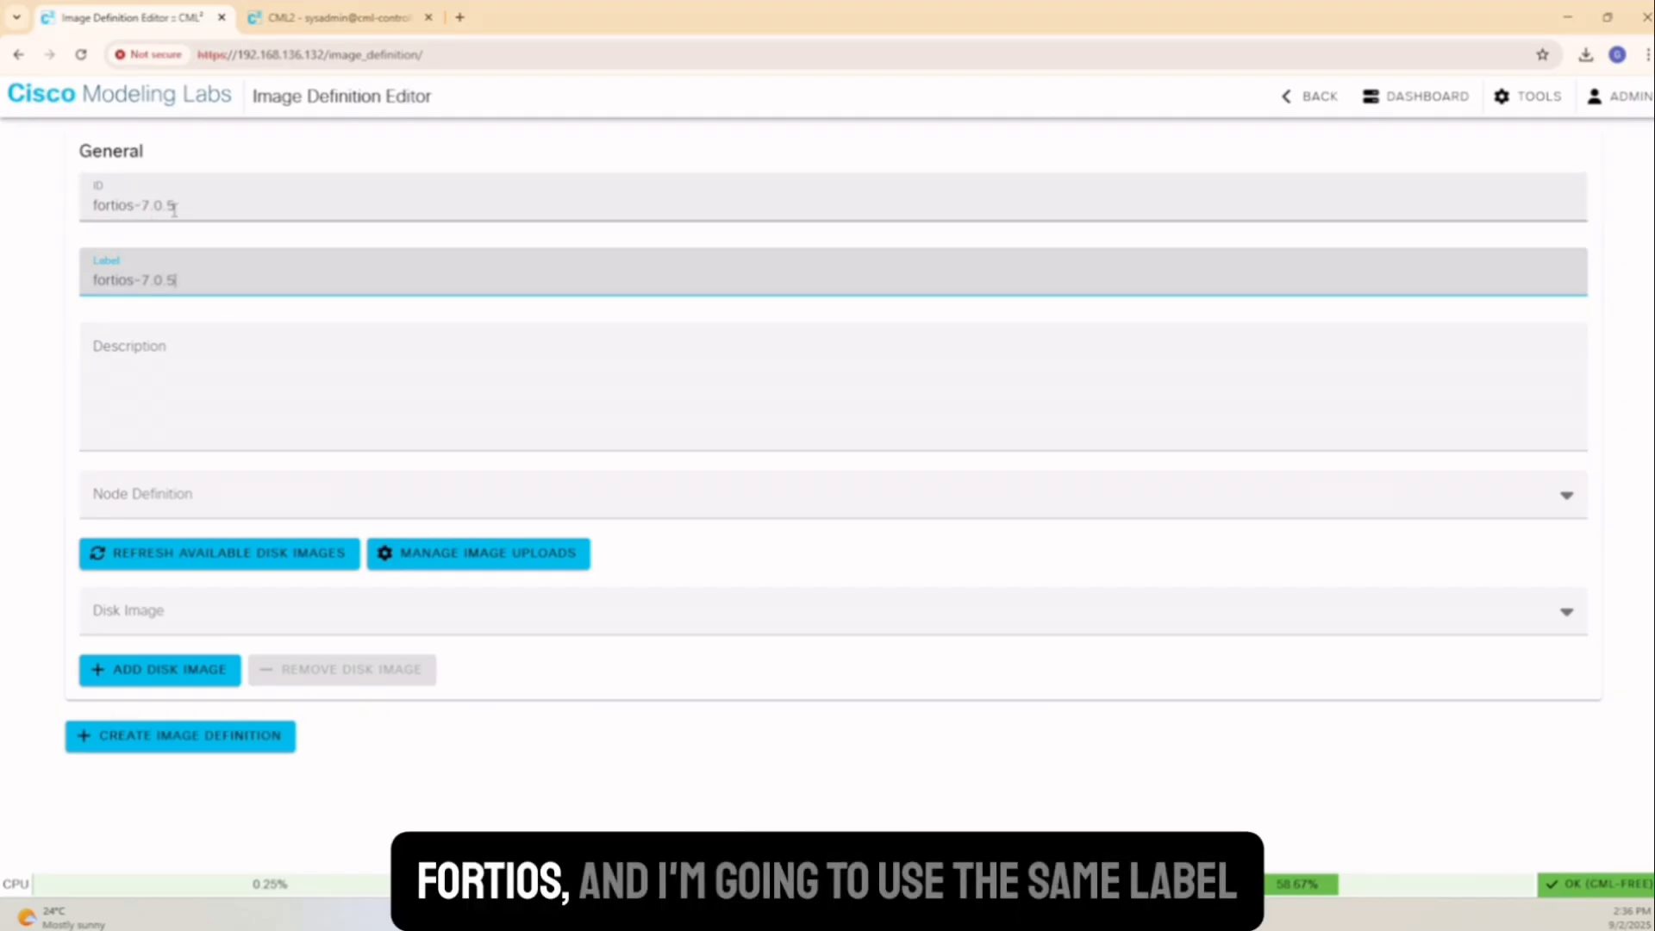
click(158, 357)
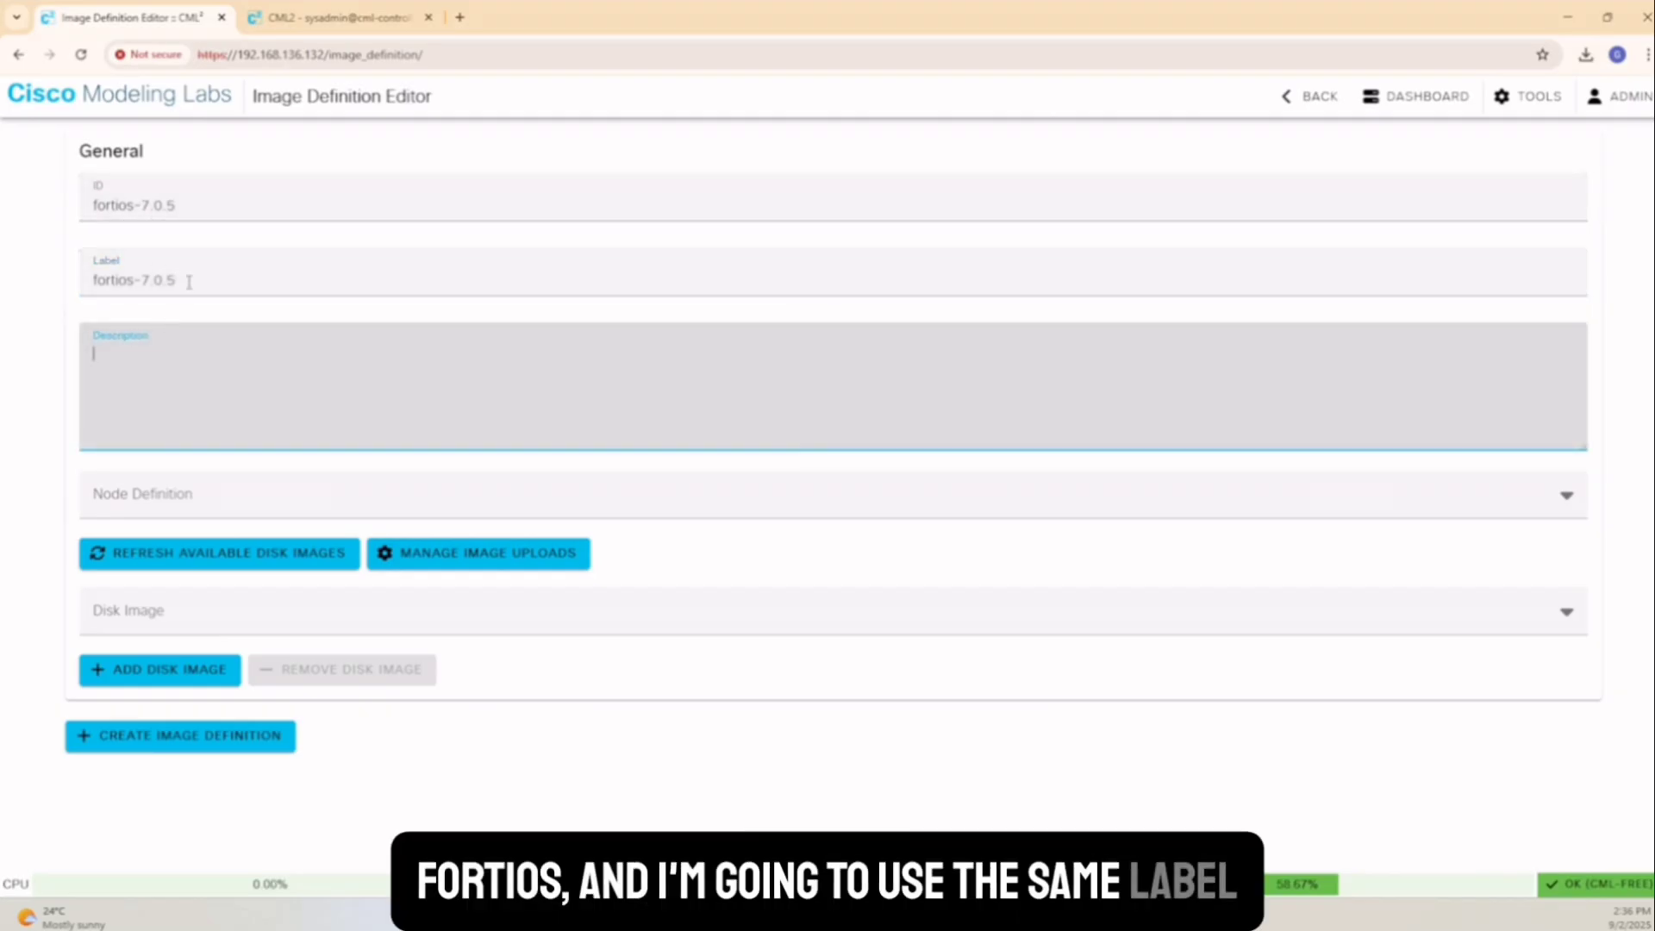
click(181, 277)
triple_click(181, 278)
click(255, 368)
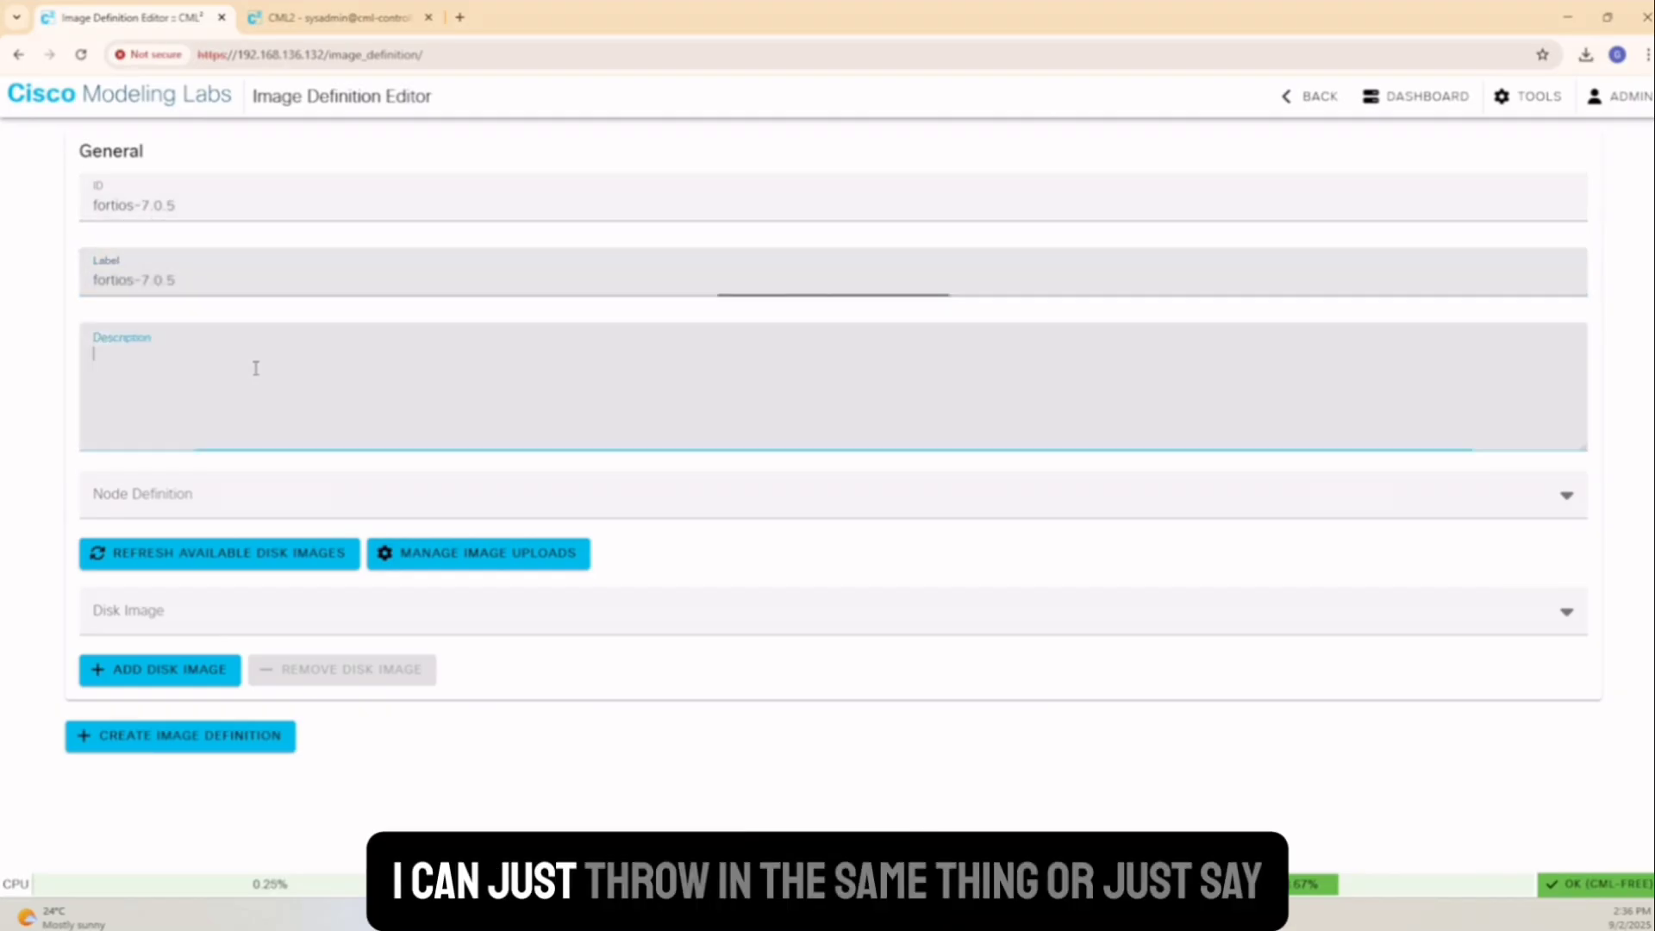
text(Fortigae)
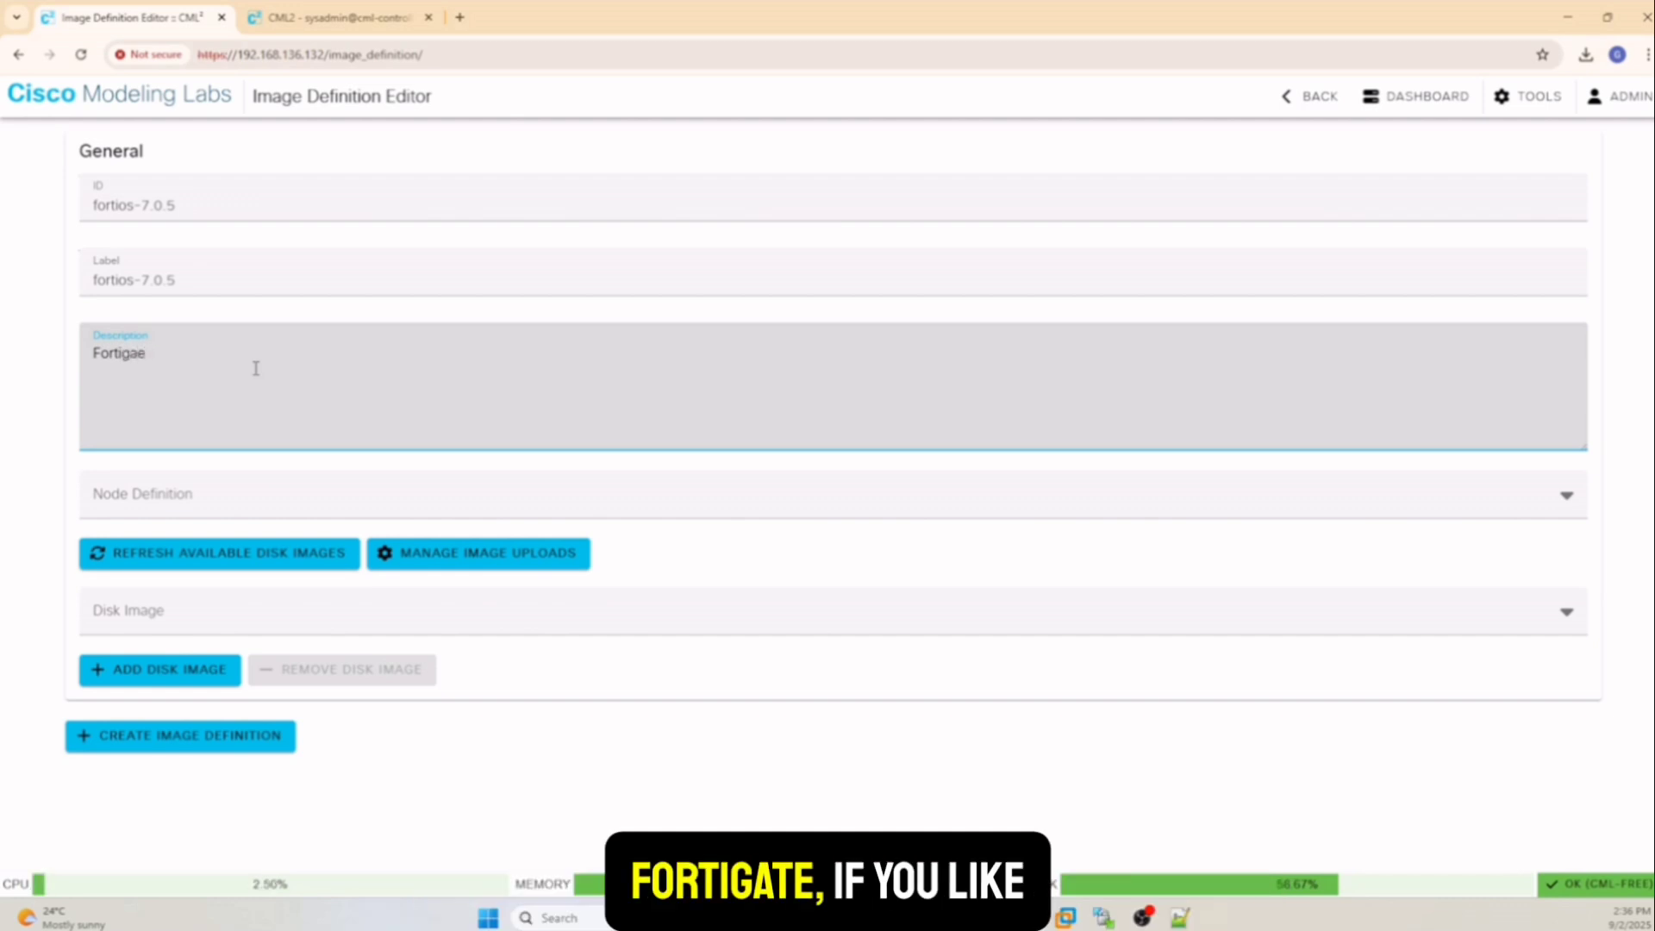
key(BackSpace)
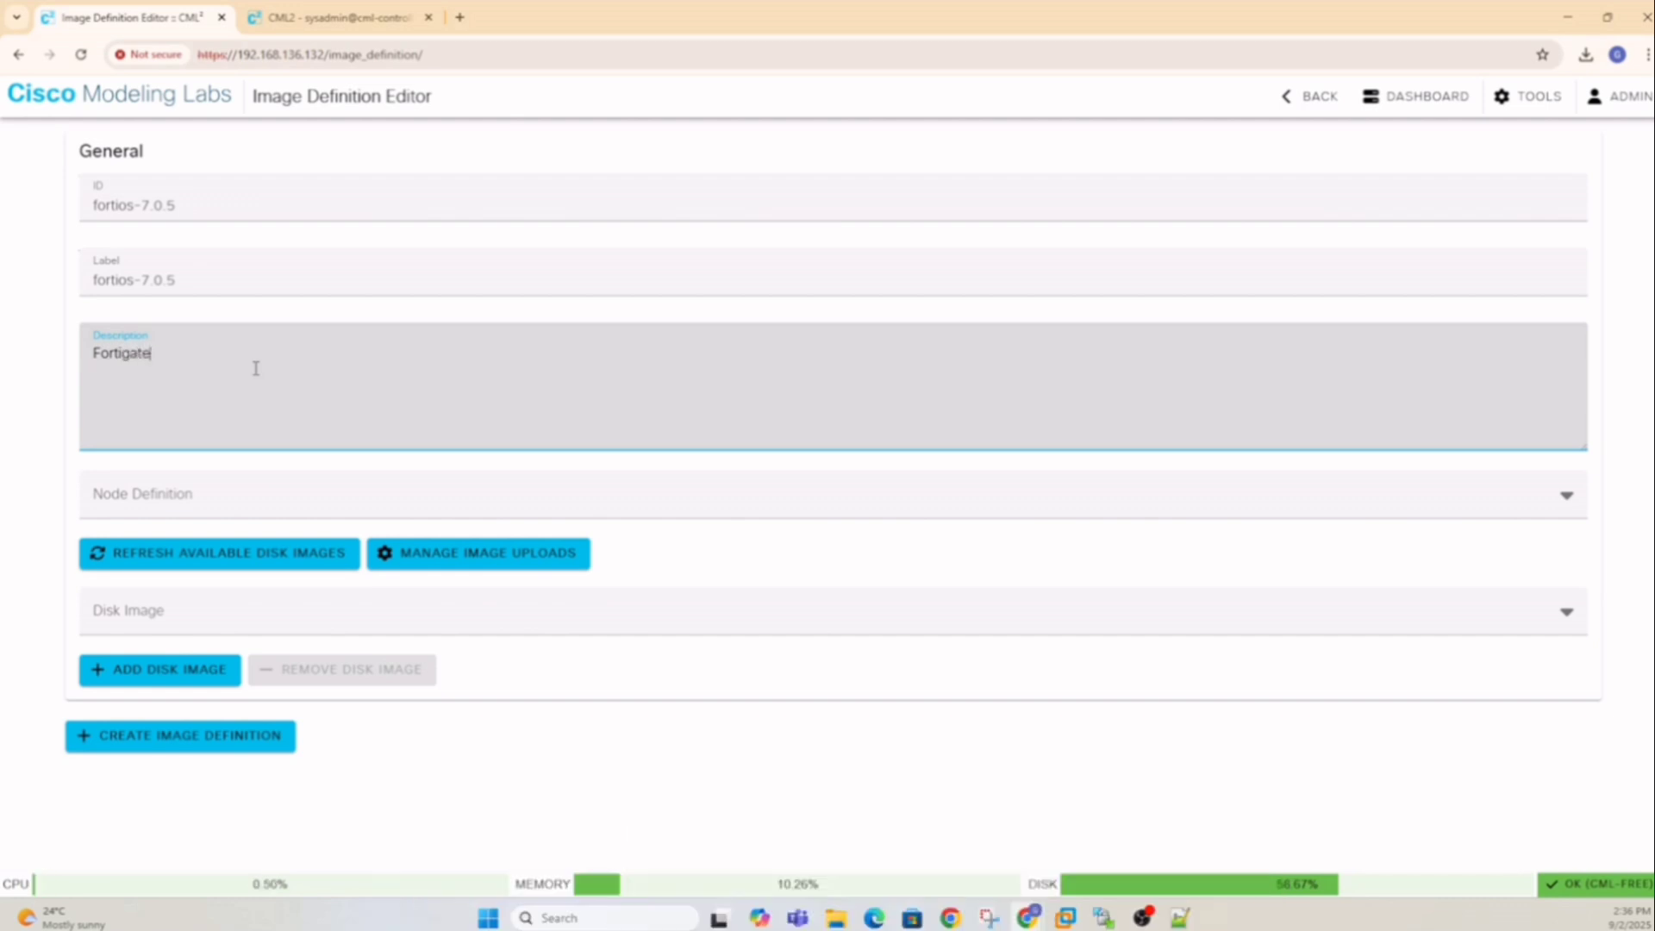
click(256, 506)
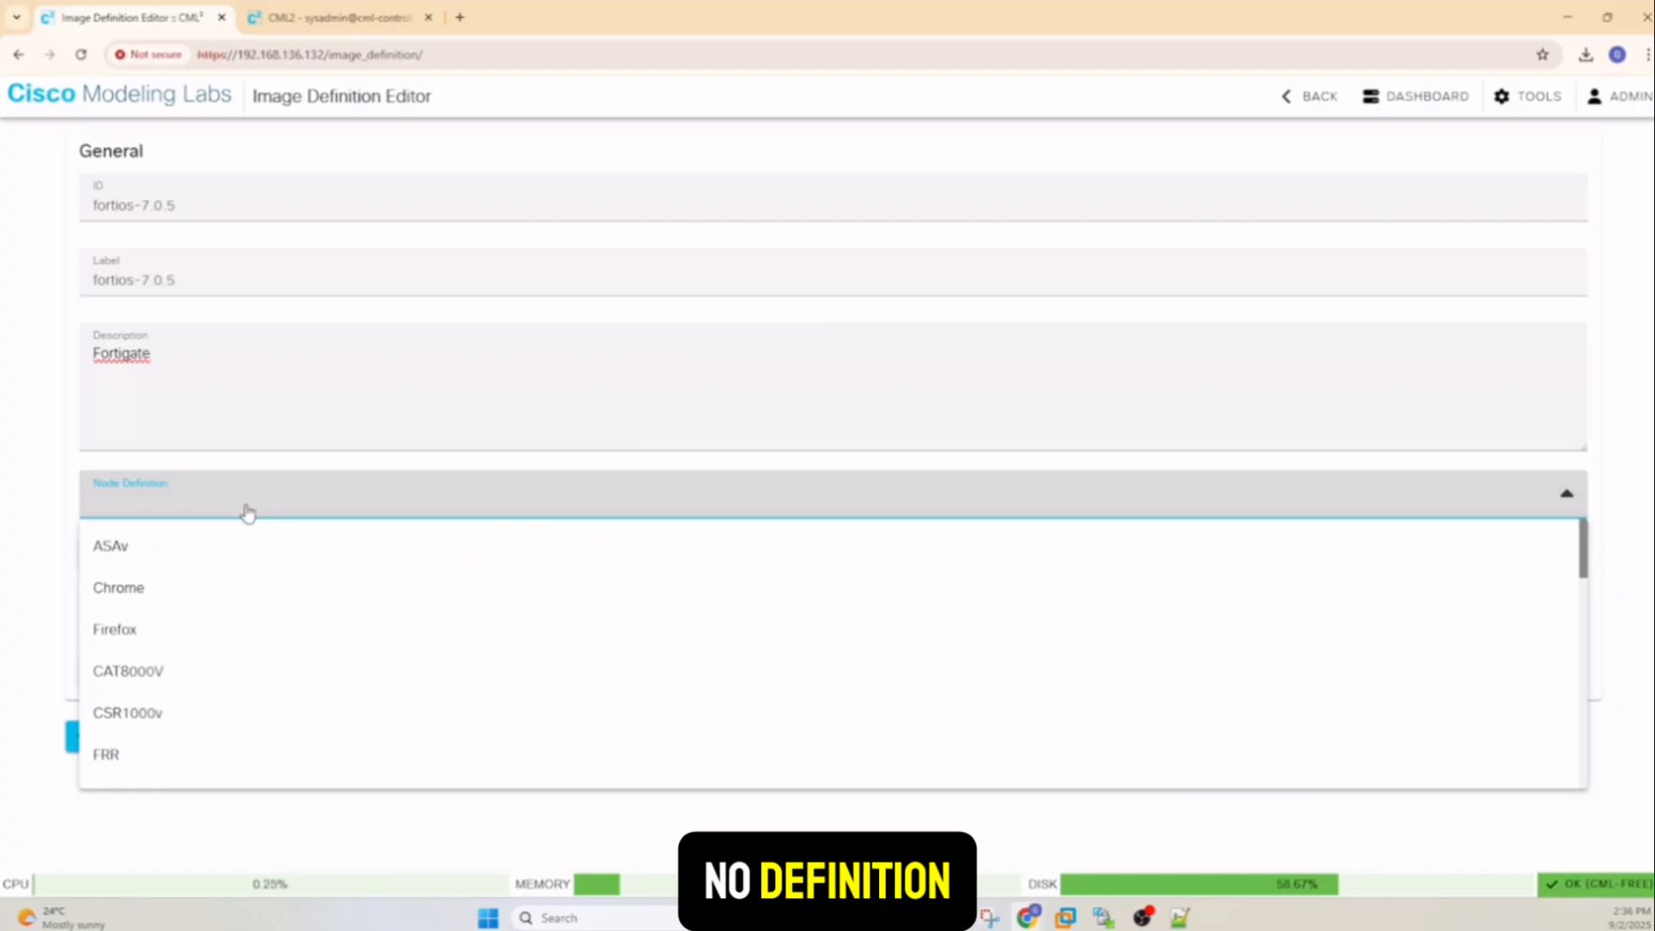
Link the image definition to the FortiGate node definition and the fortios-7.0.5.qcow2 disk image
click(248, 512)
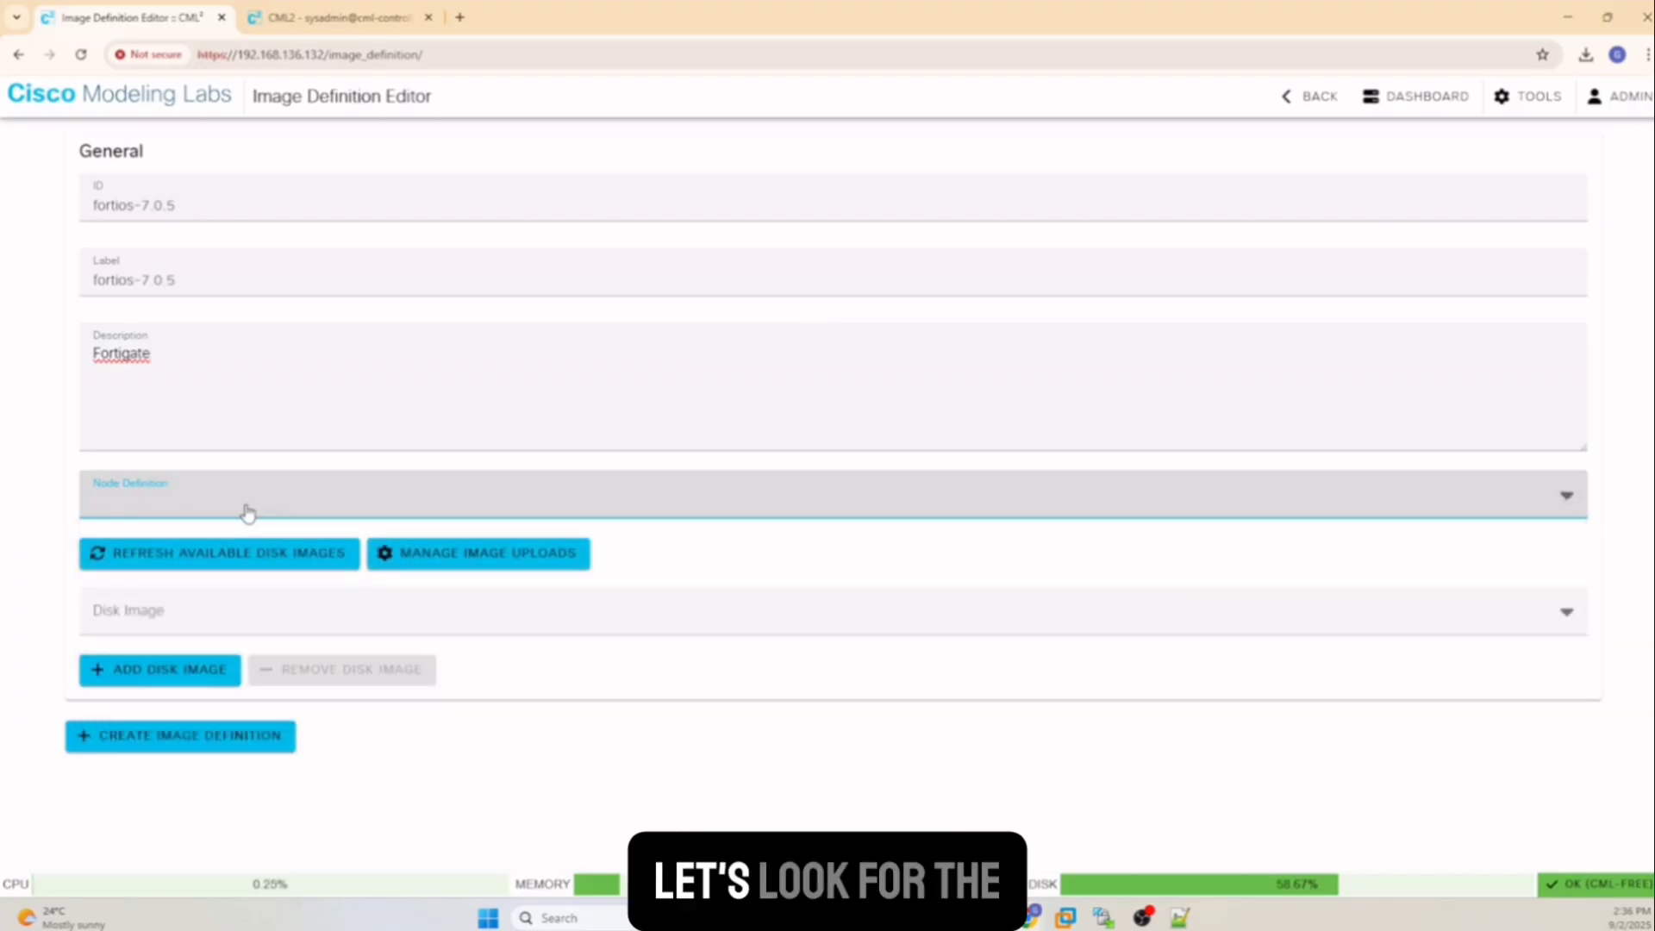
click(248, 512)
scroll(259, 632, down, 15)
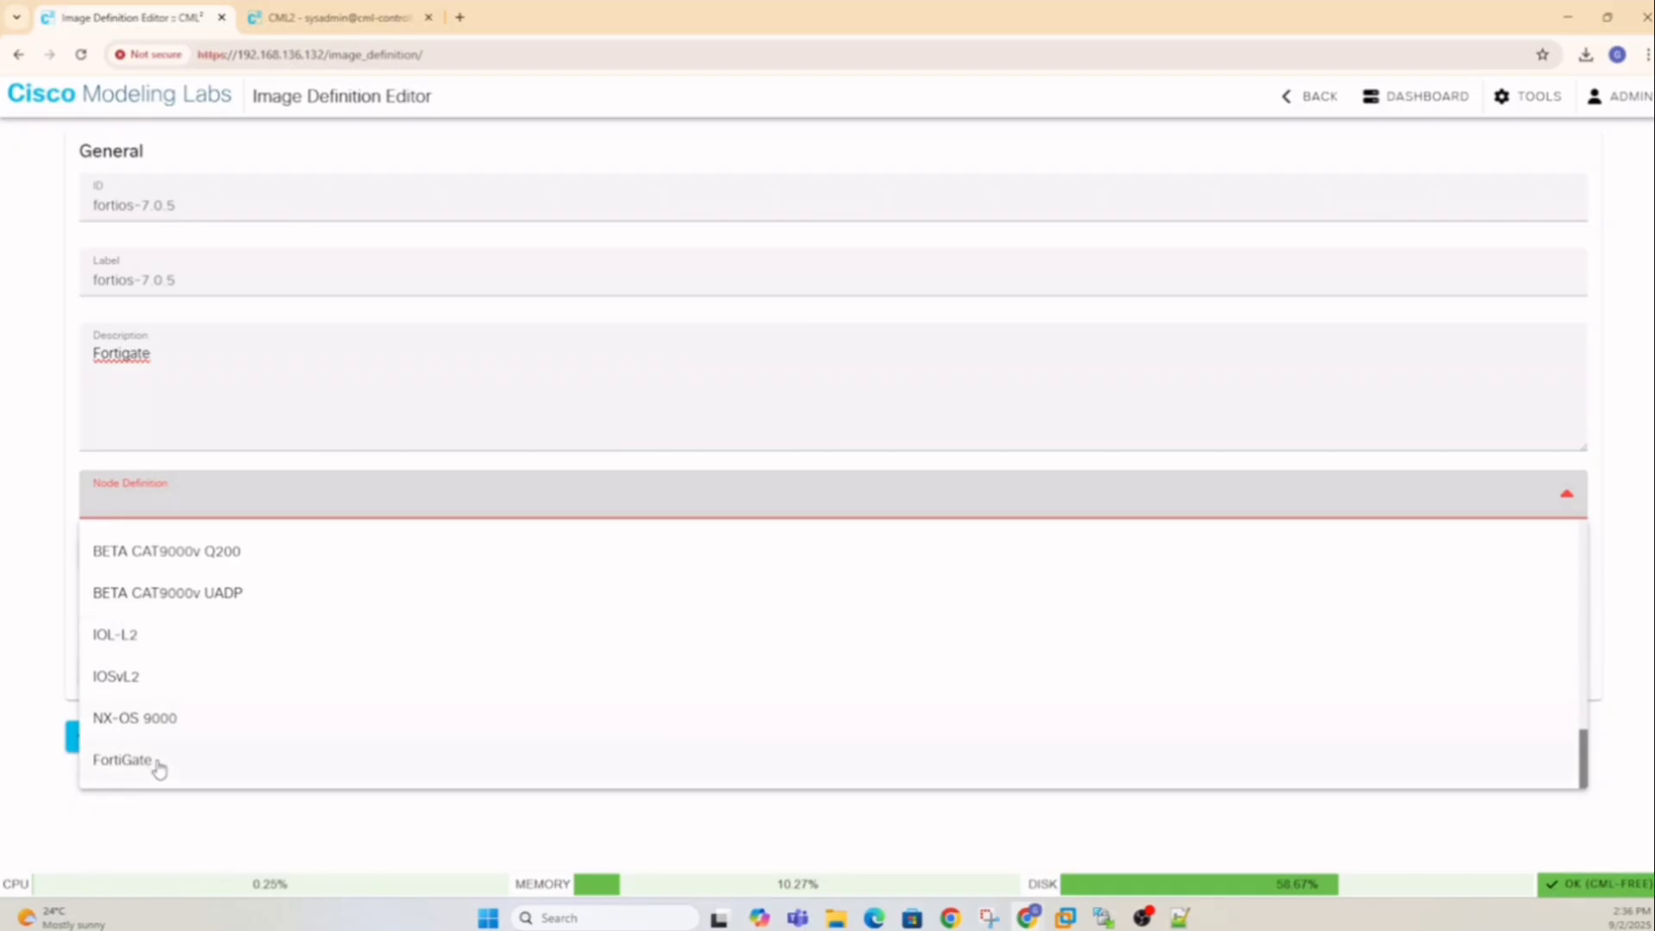
click(123, 759)
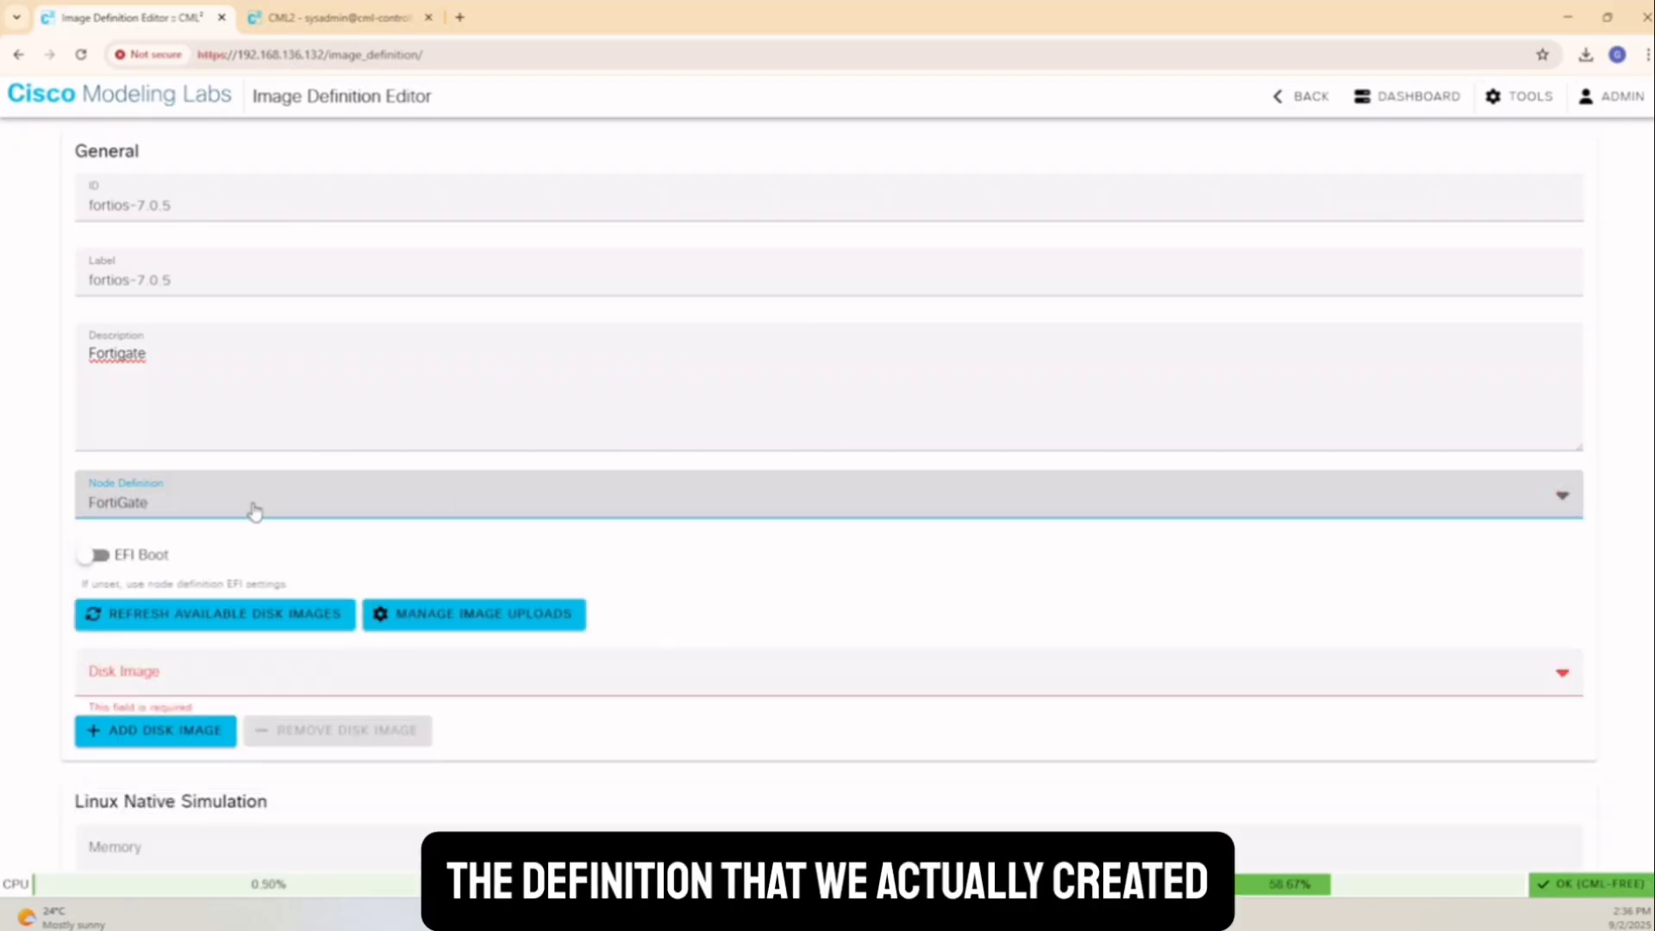
click(191, 677)
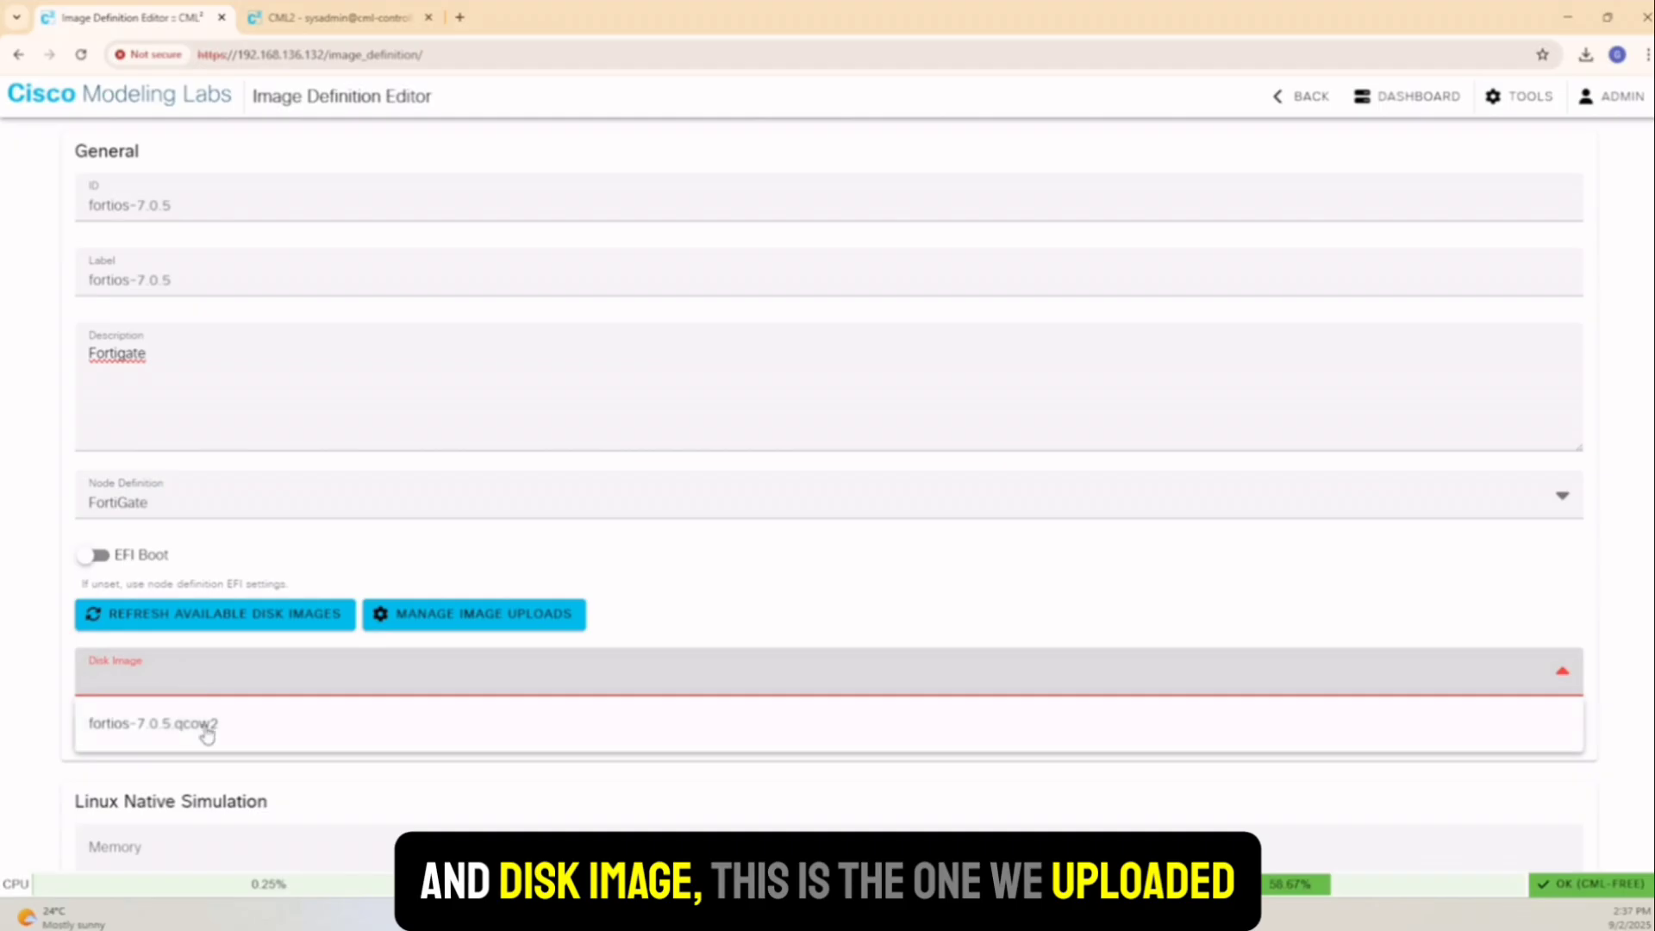
click(203, 731)
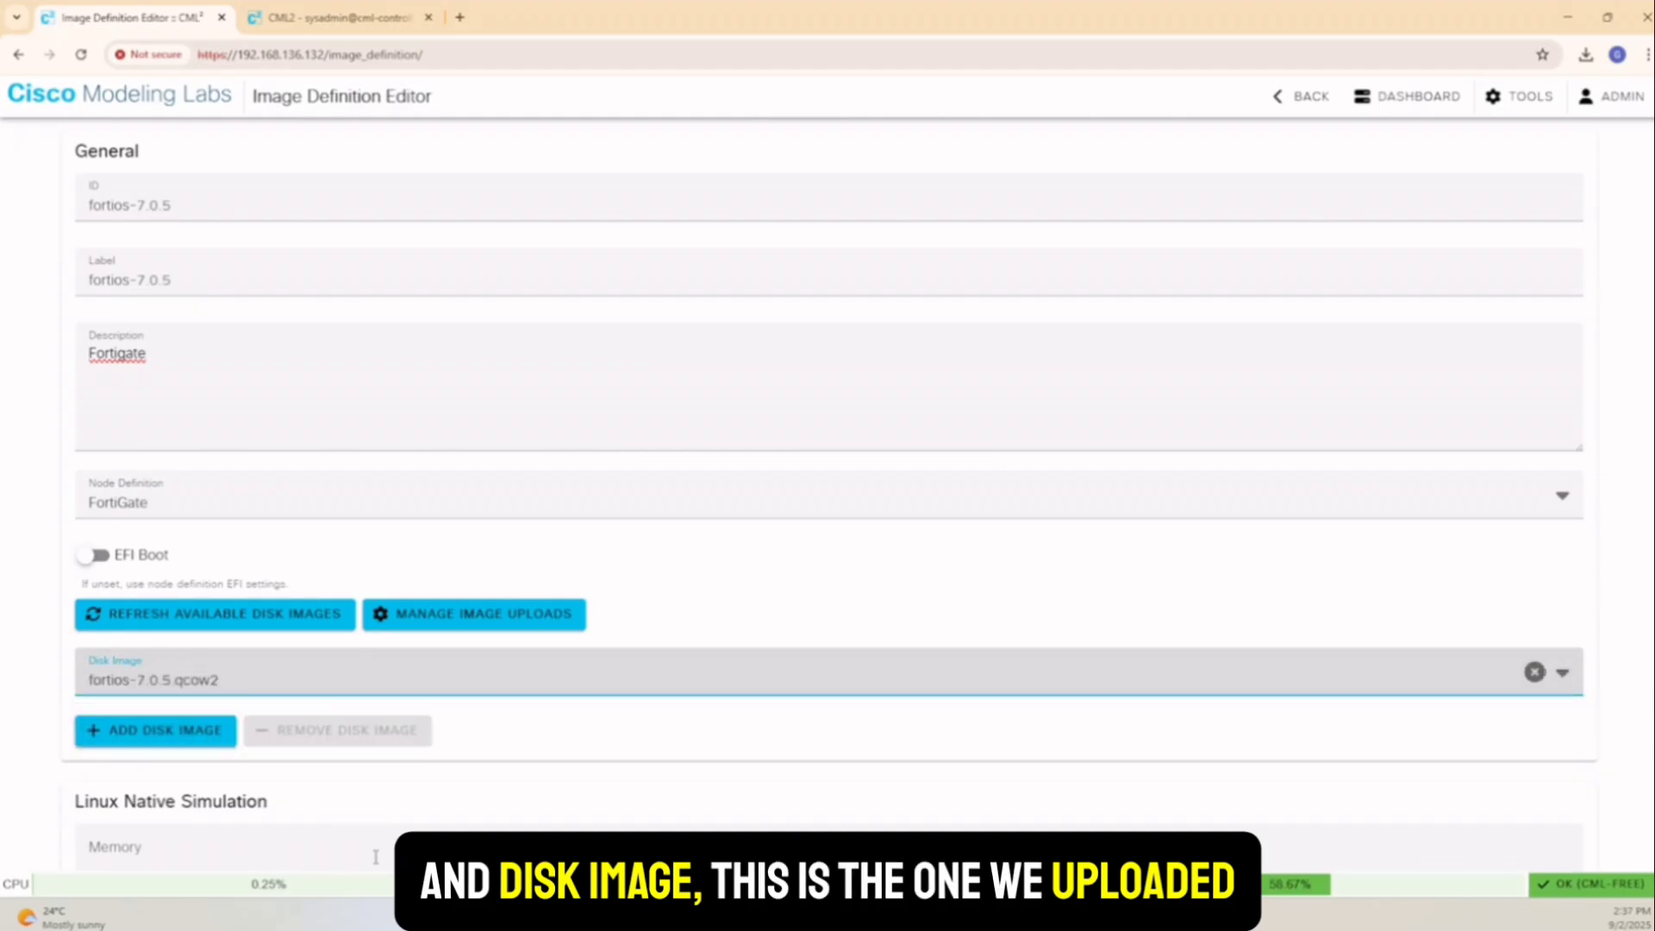
Create the fortios-7.0.5 image definition and make it read-only
scroll(332, 750, down, 5)
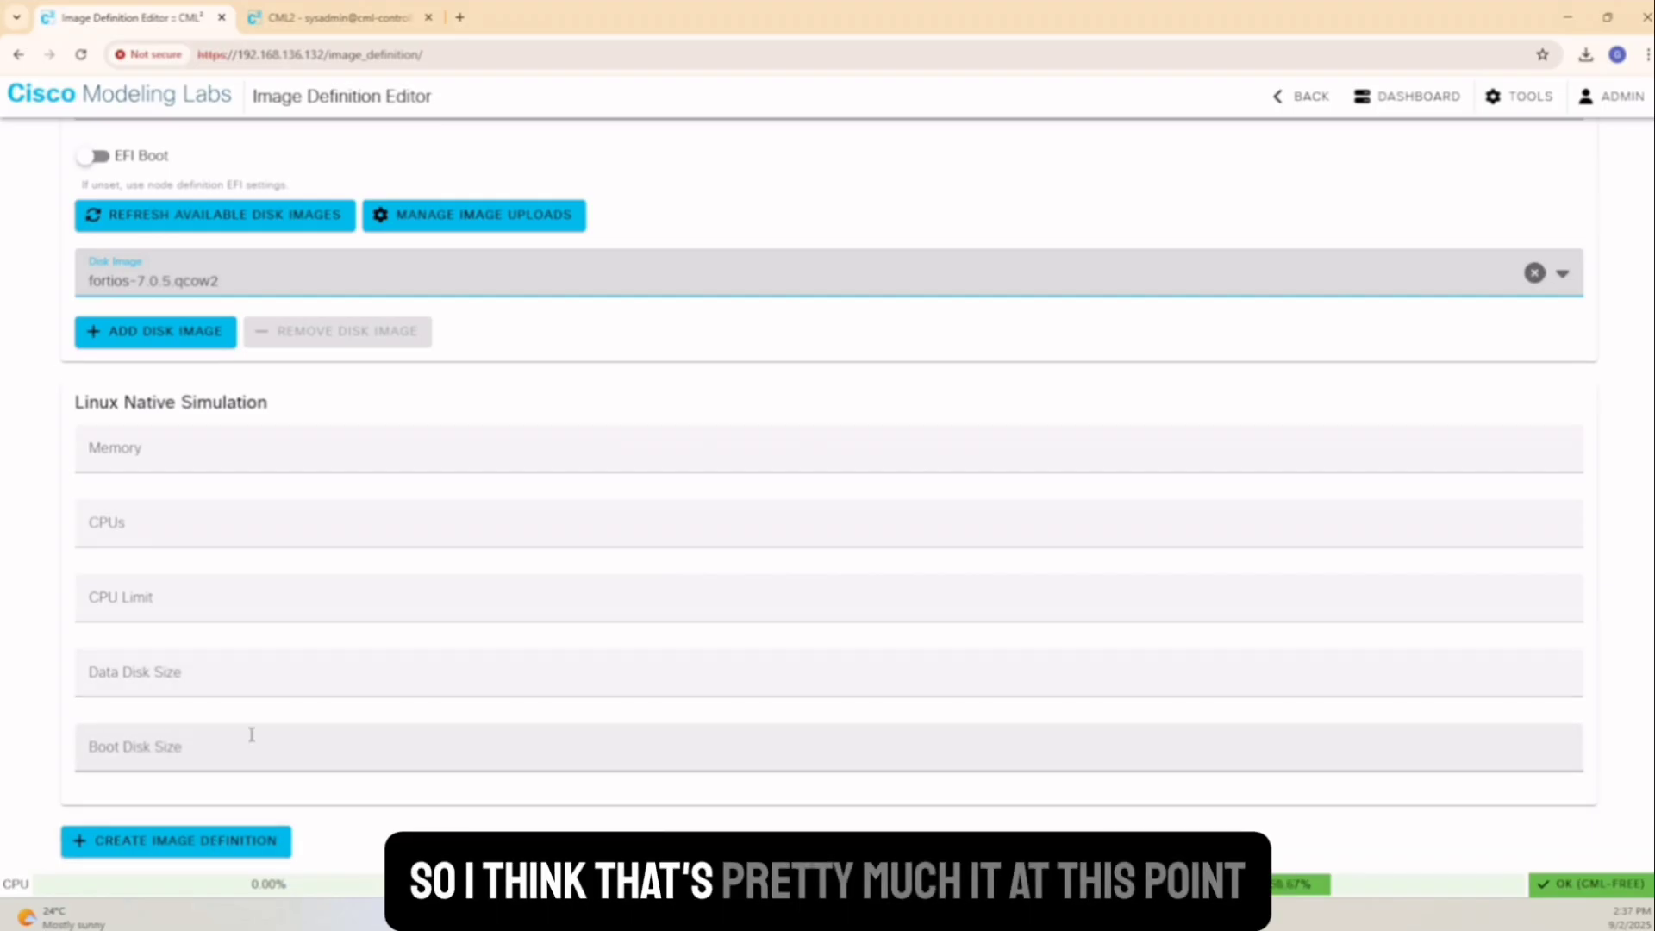
scroll(276, 713, up, 4)
scroll(270, 713, down, 4)
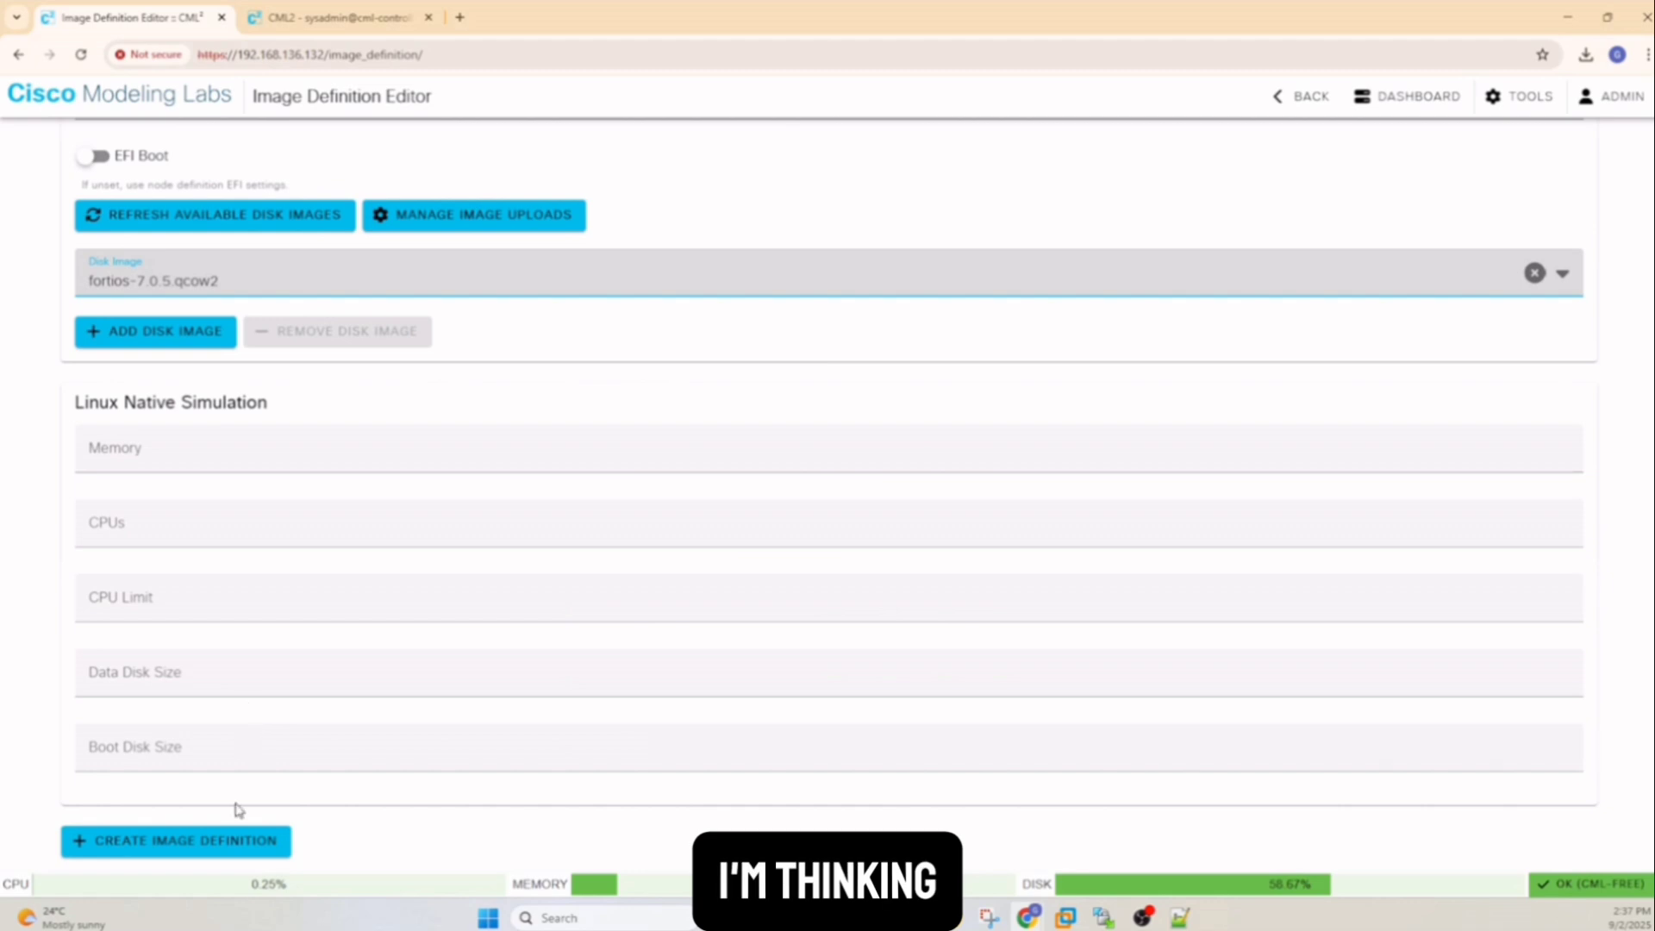
click(177, 842)
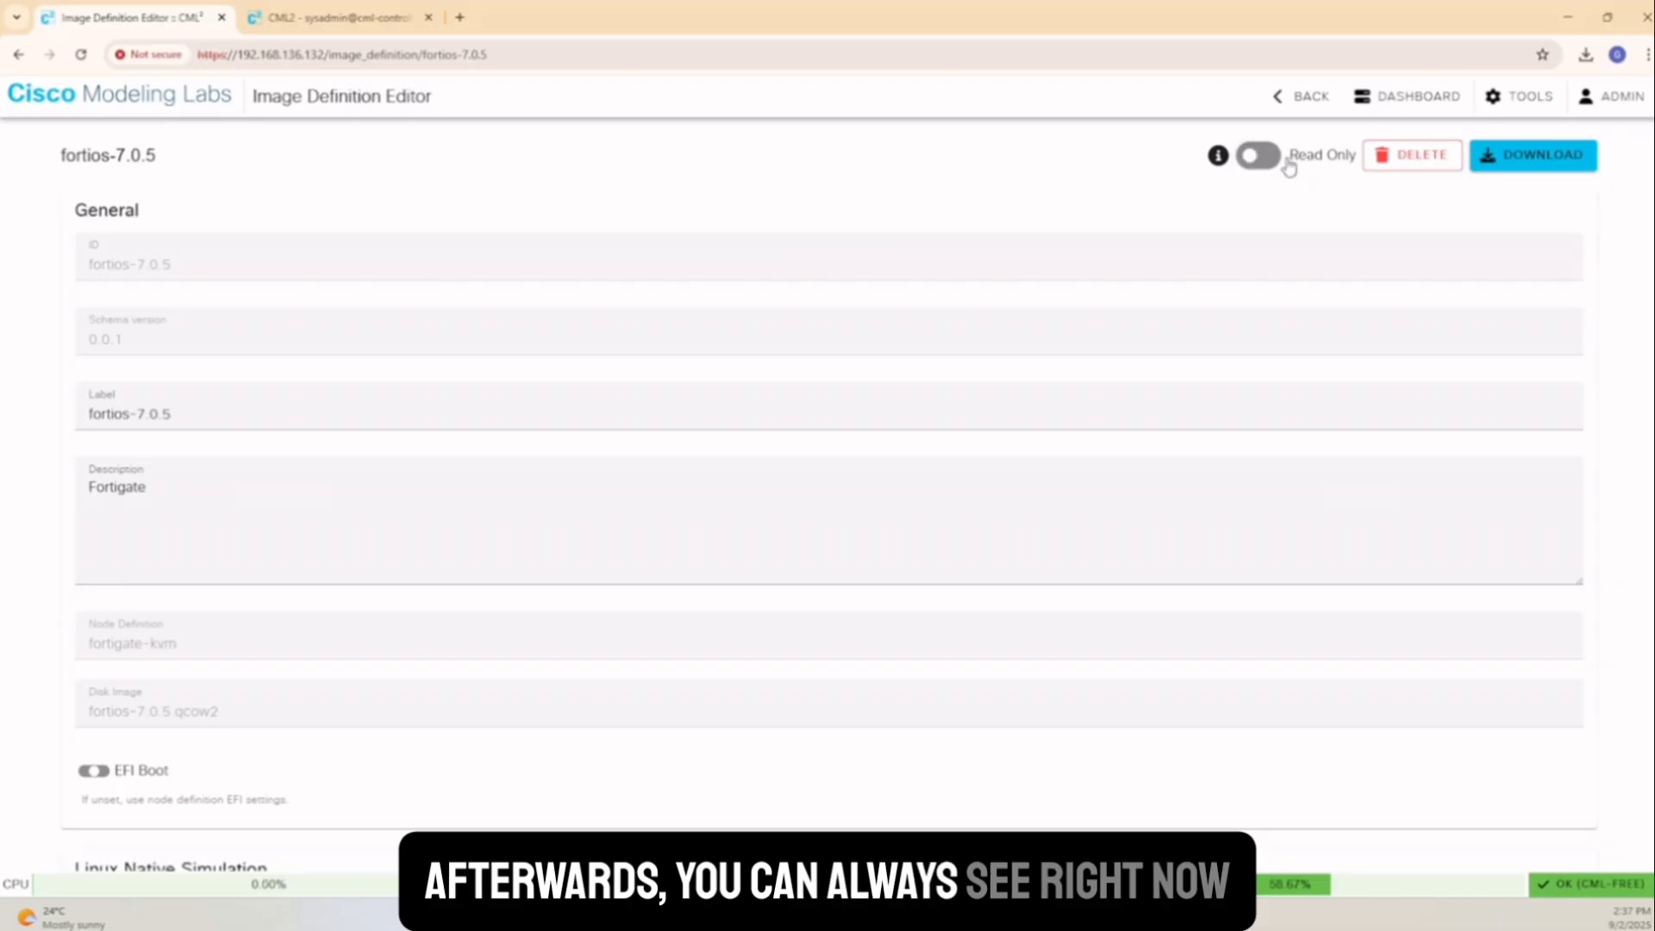
click(1254, 158)
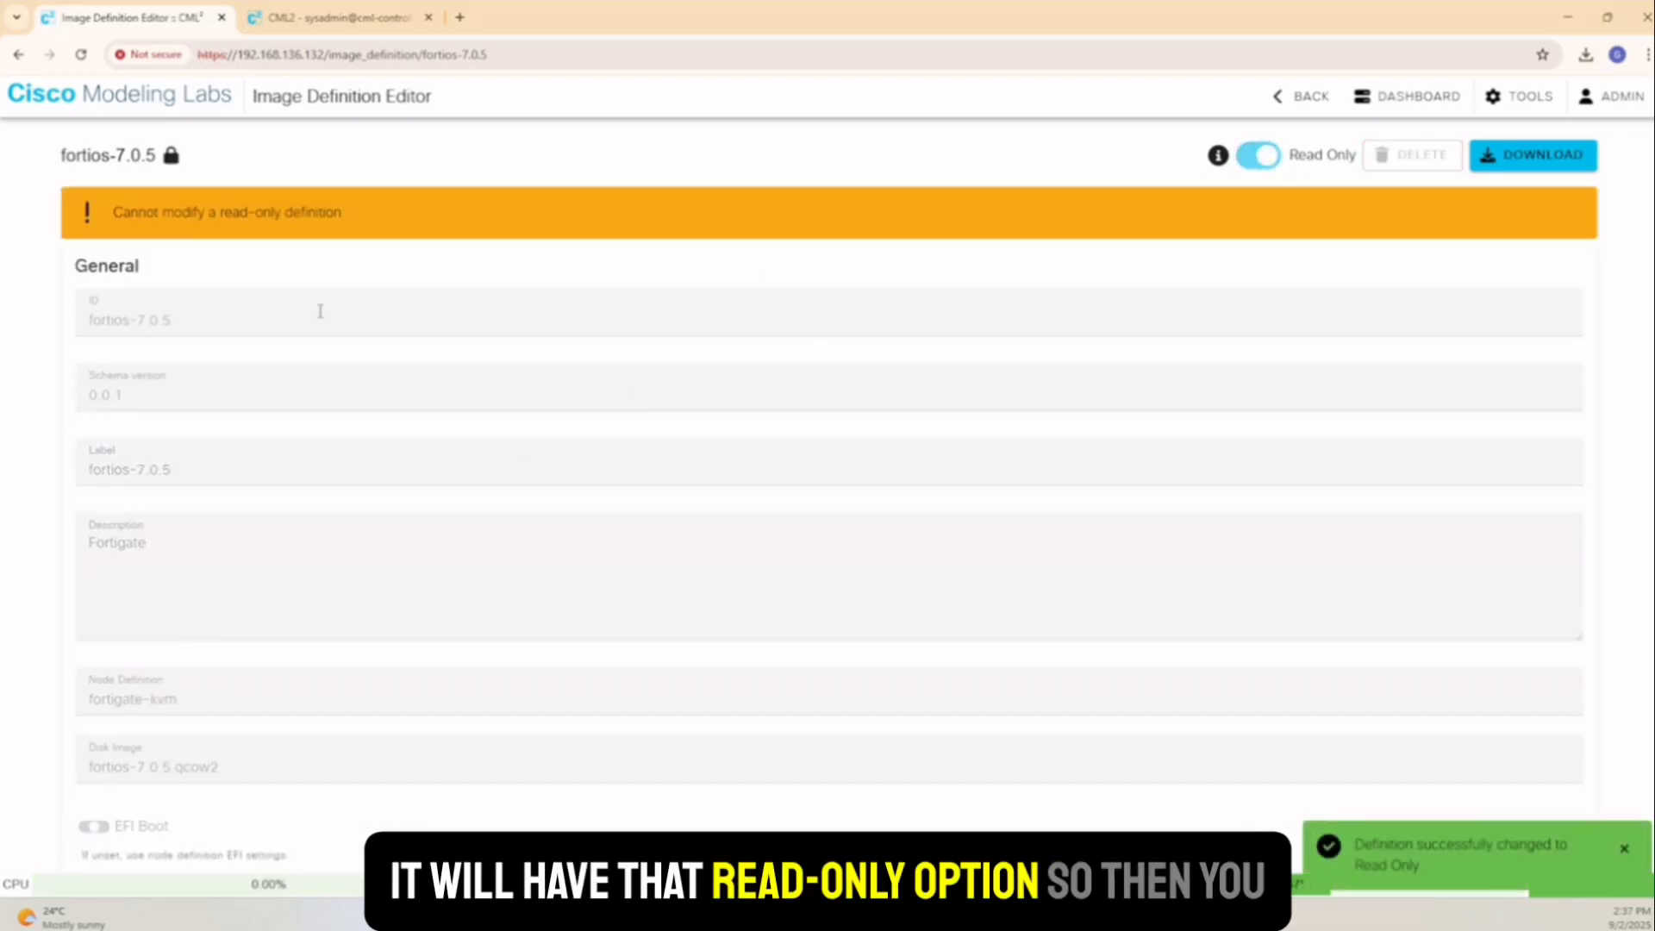
Turn off Read Only on the fortios-7.0.5 image definition and confirm with OK
click(1271, 162)
click(1218, 601)
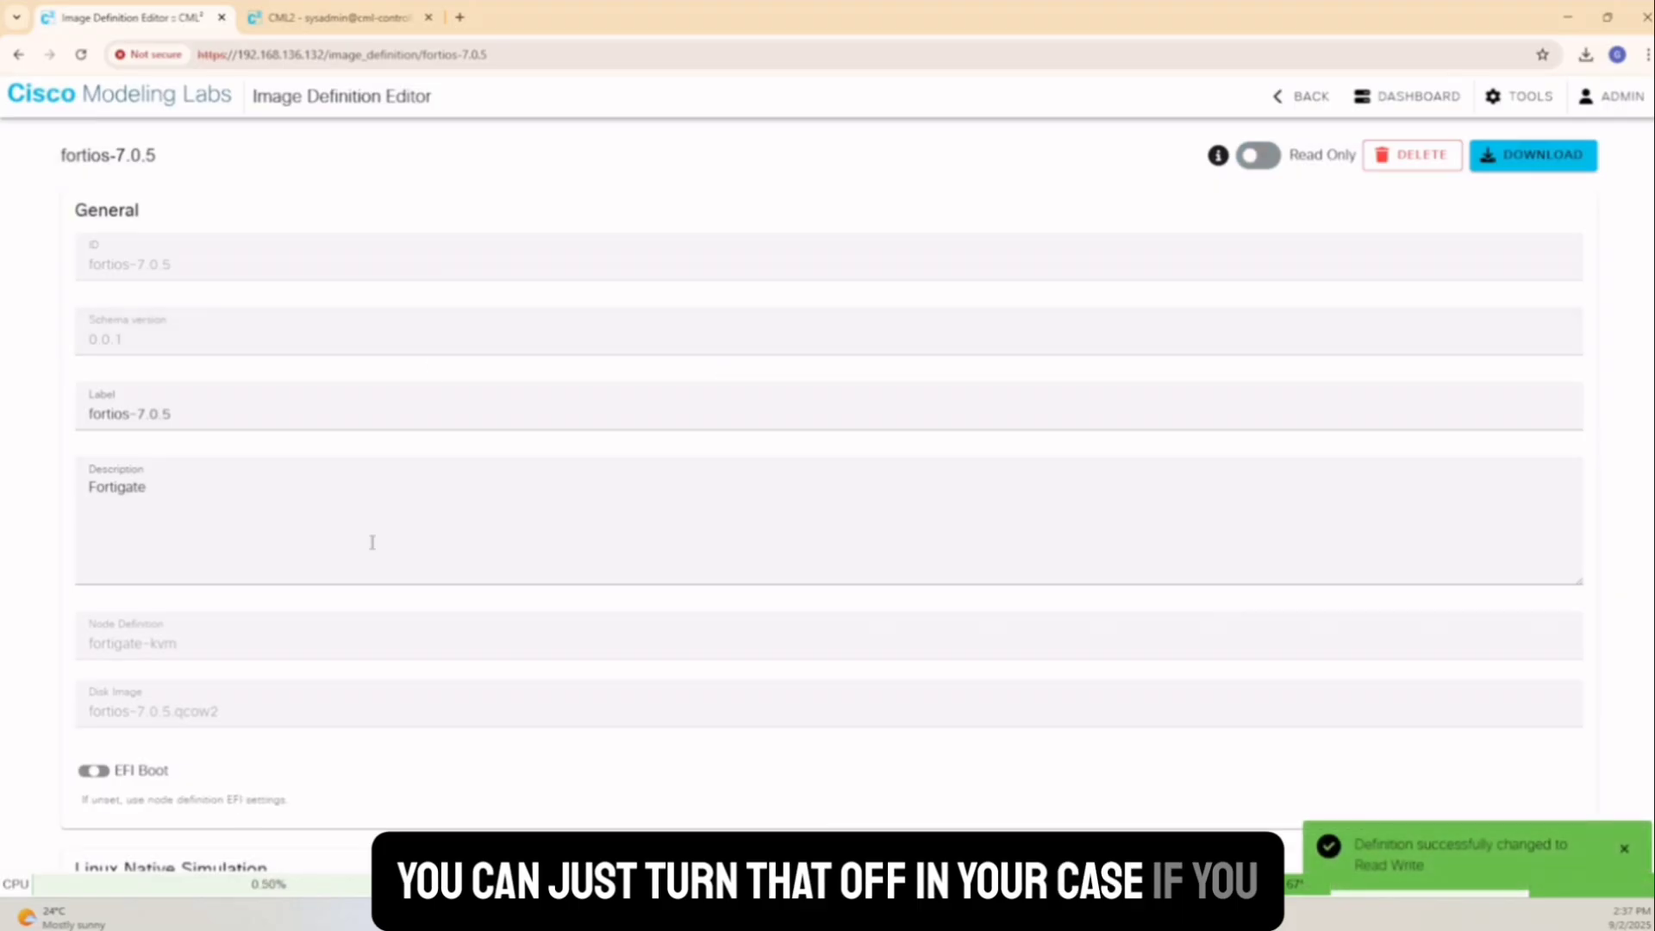
scroll(372, 539, down, 5)
scroll(372, 532, down, 1)
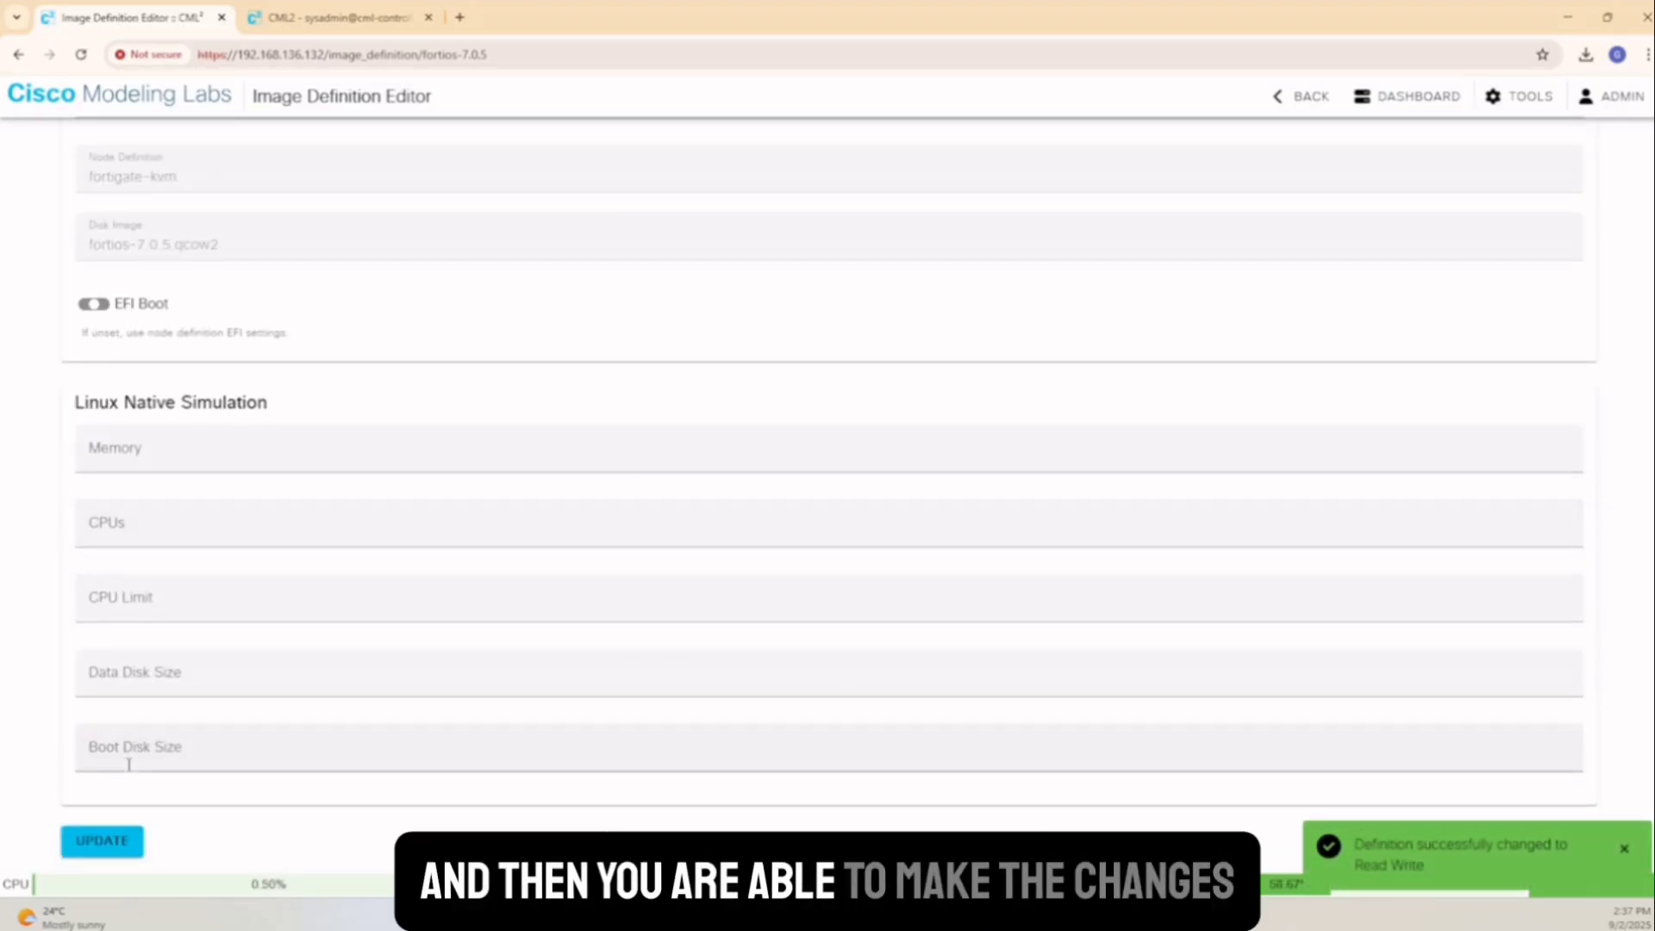
scroll(345, 425, up, 2)
scroll(345, 425, up, 3)
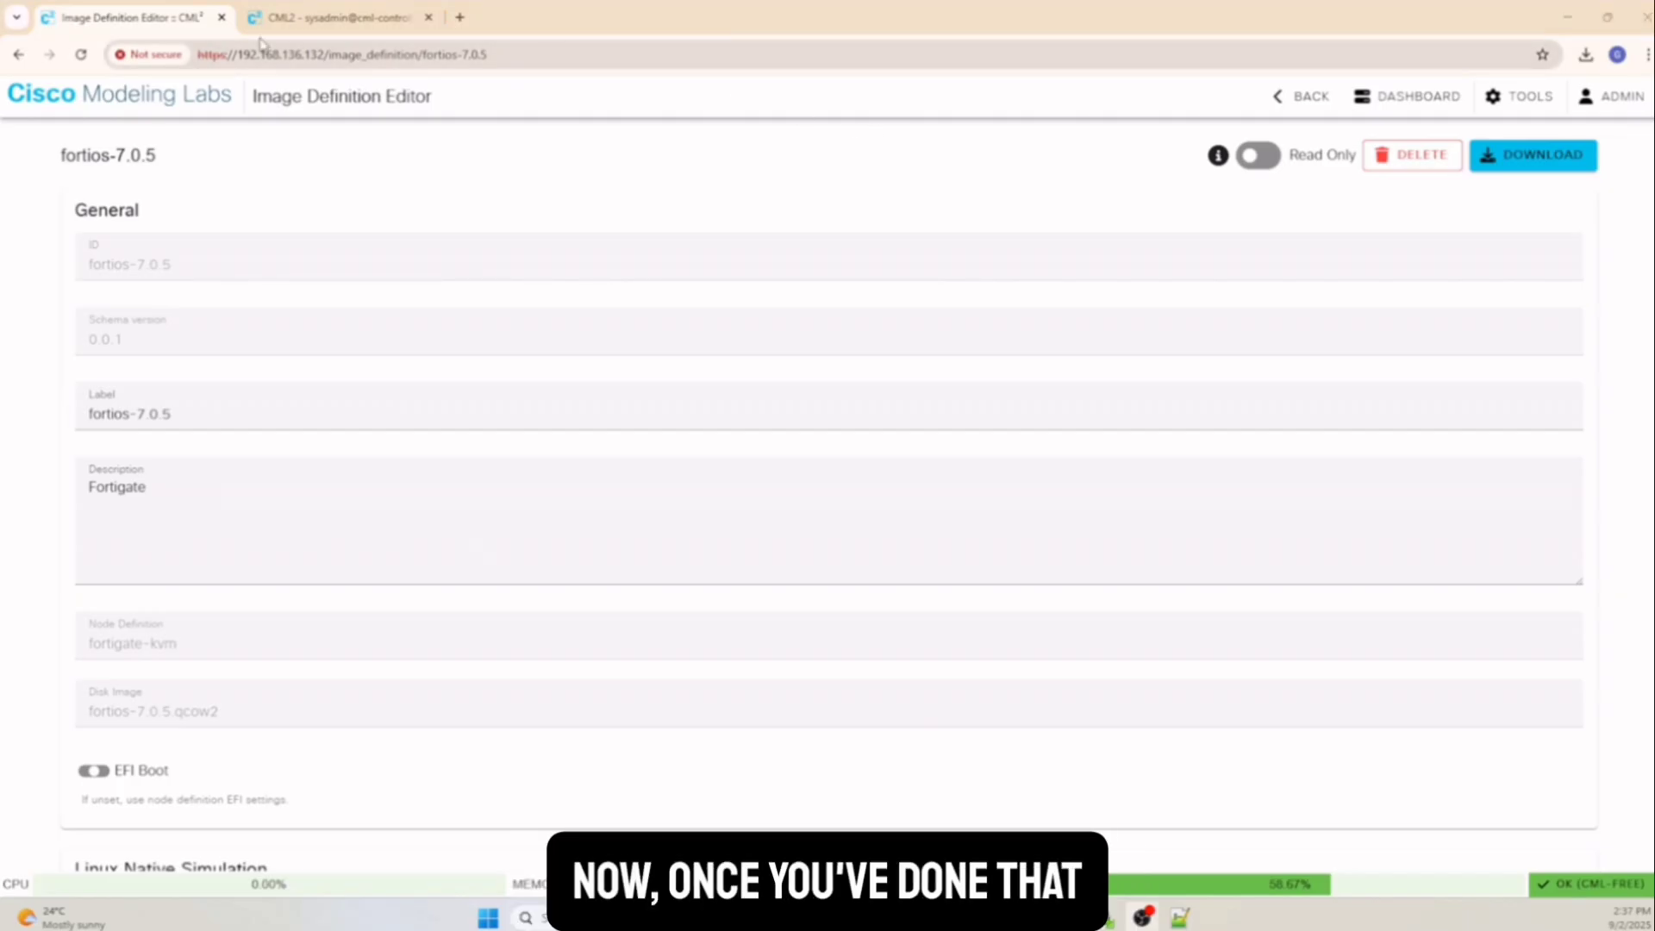
Restart all CML services from Cockpit's Maintenance page, then return to the editor tab
click(313, 17)
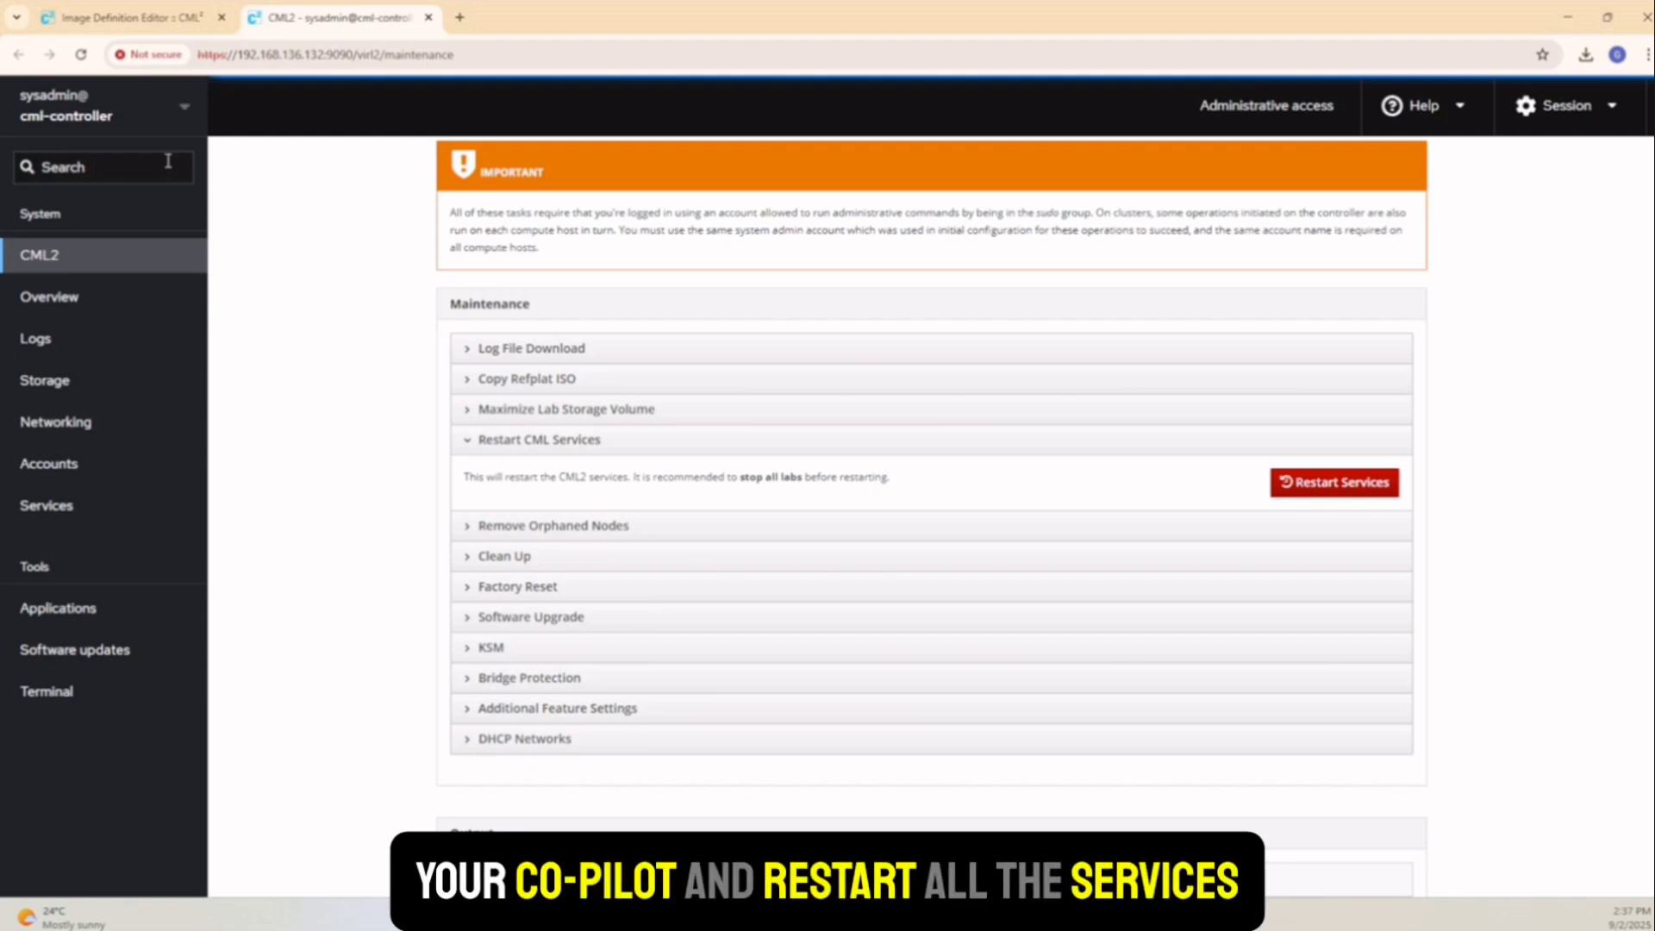
click(1279, 492)
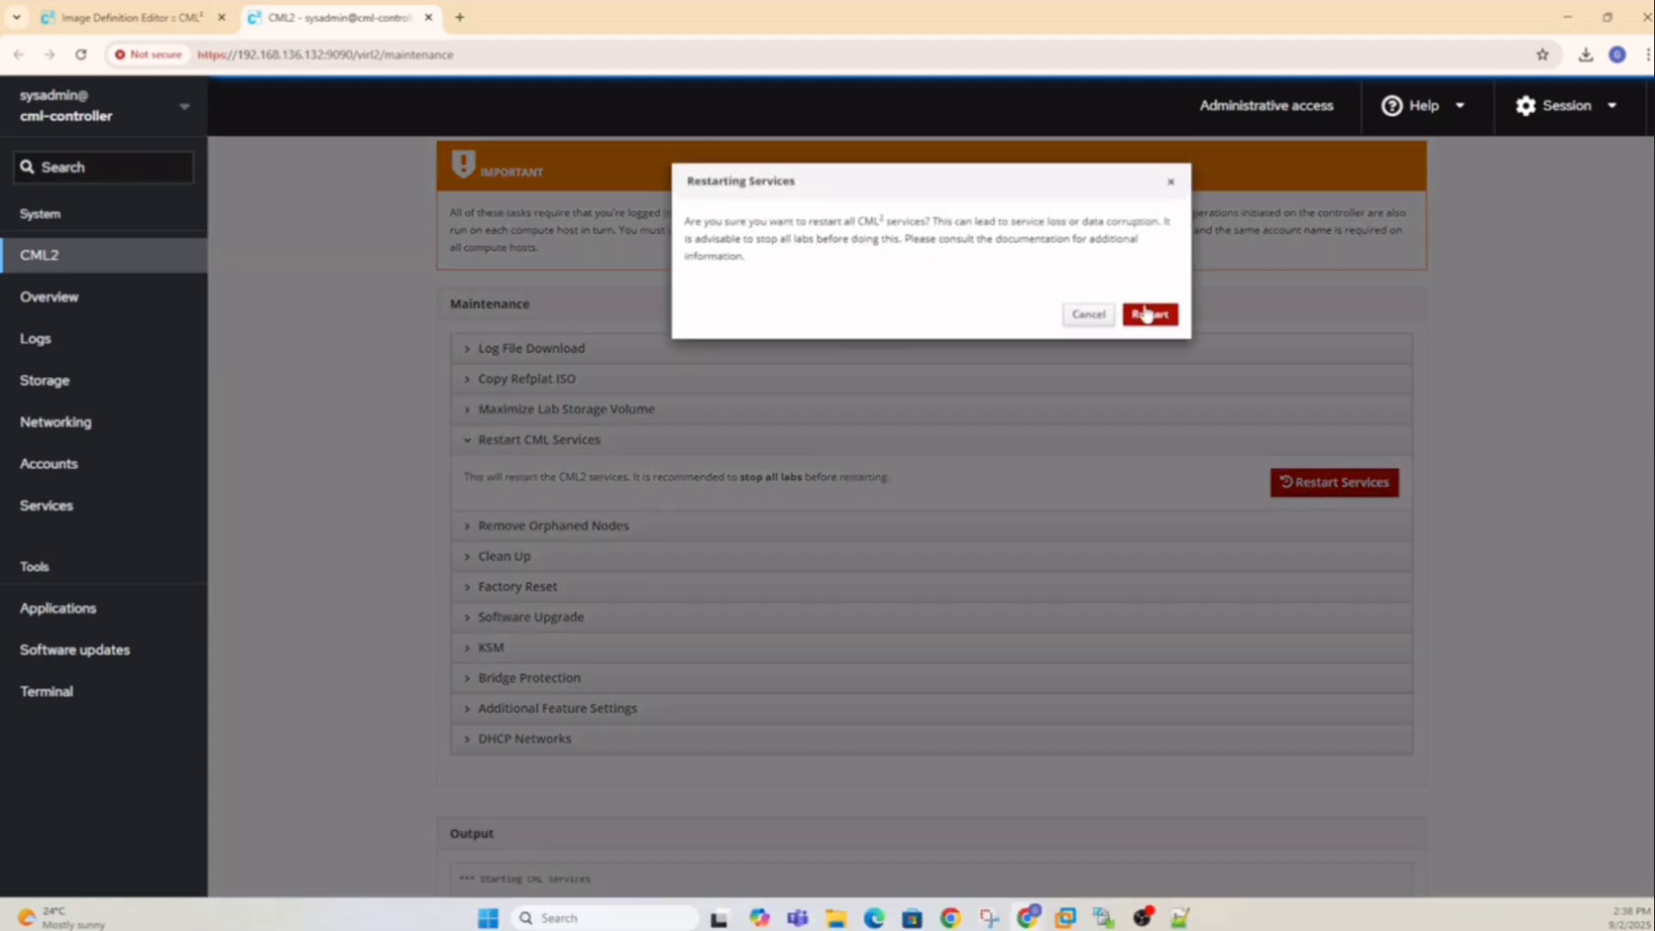
click(1146, 315)
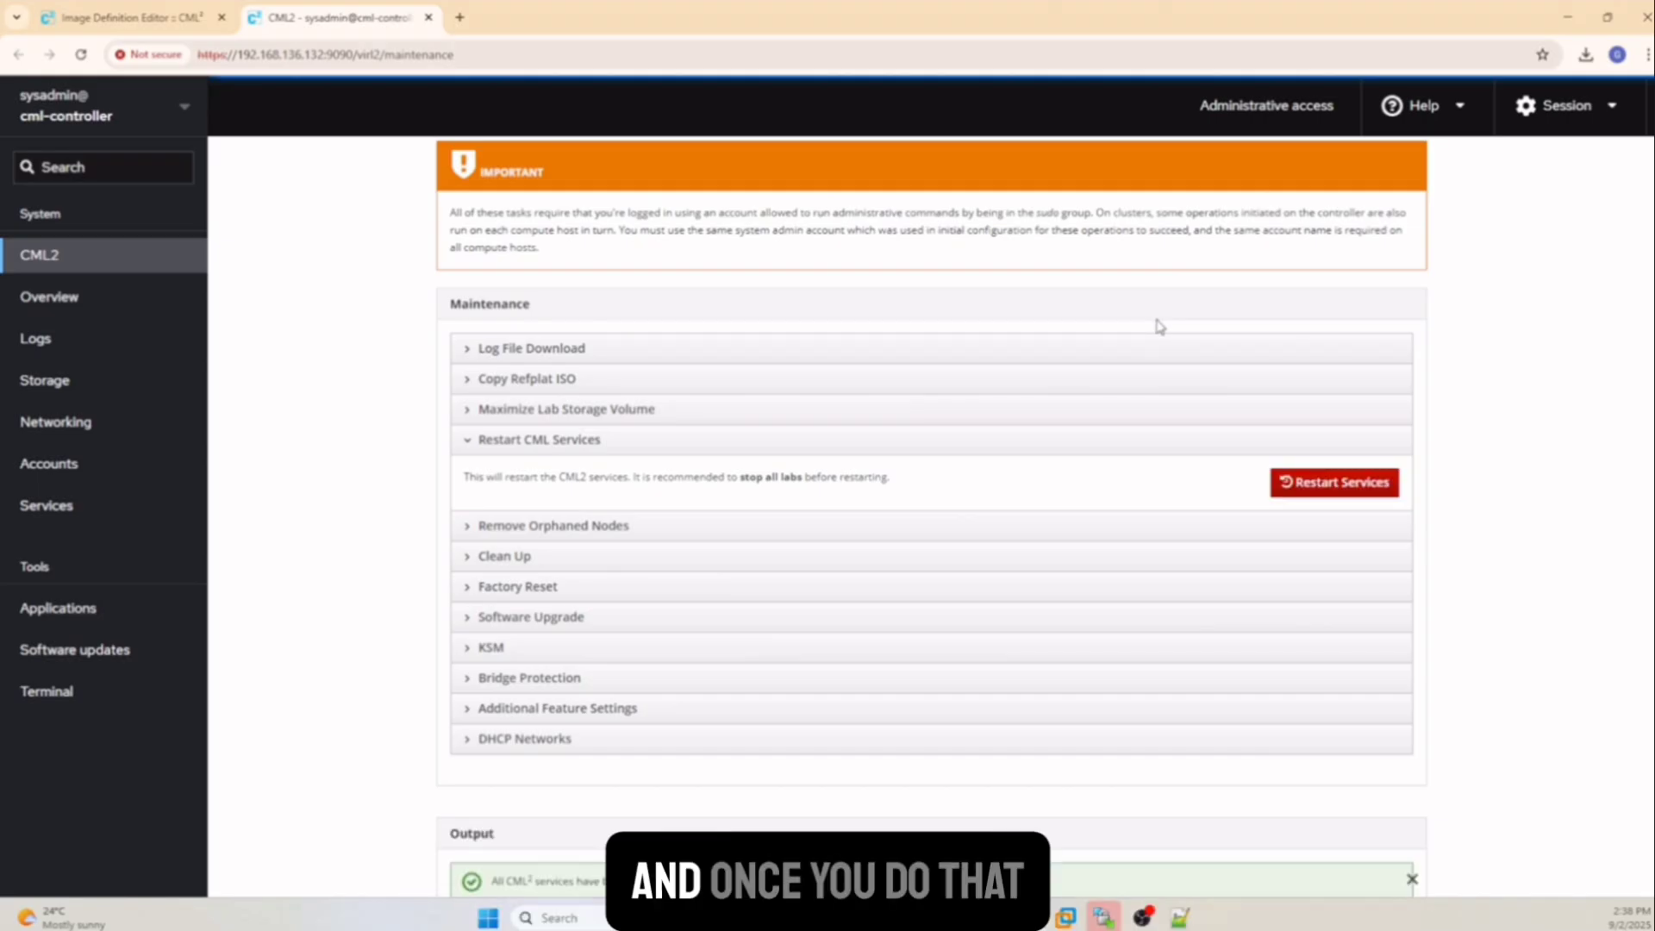
click(138, 16)
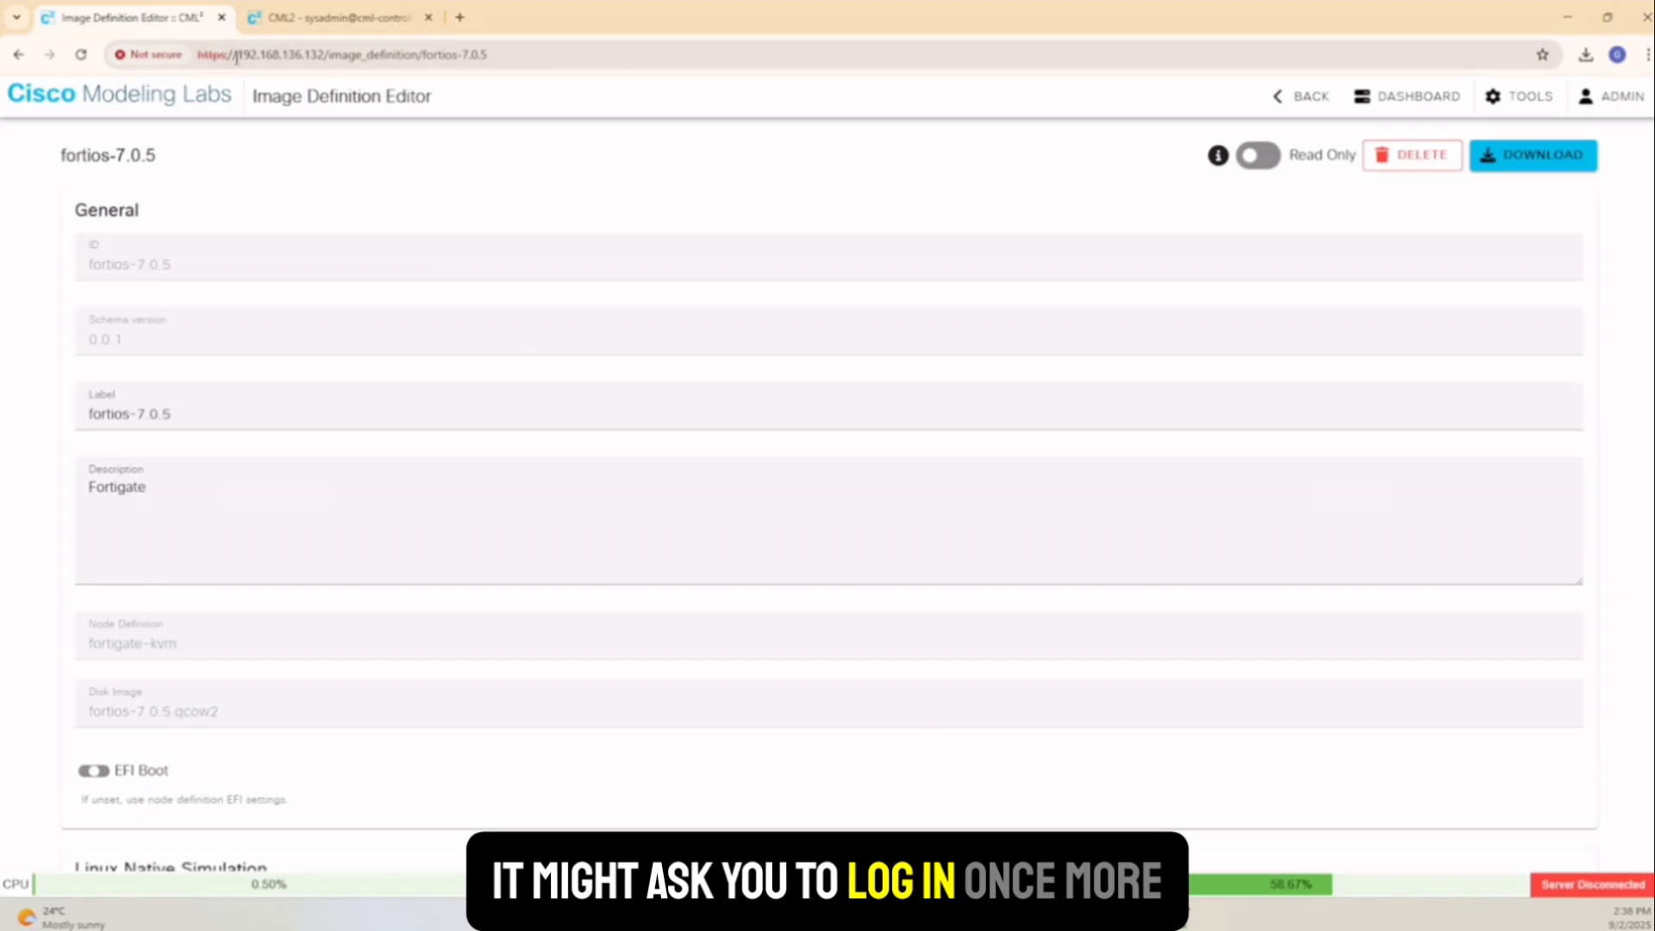
Reload the page and log back in as admin with the saved username and the account password
click(299, 57)
key(Return)
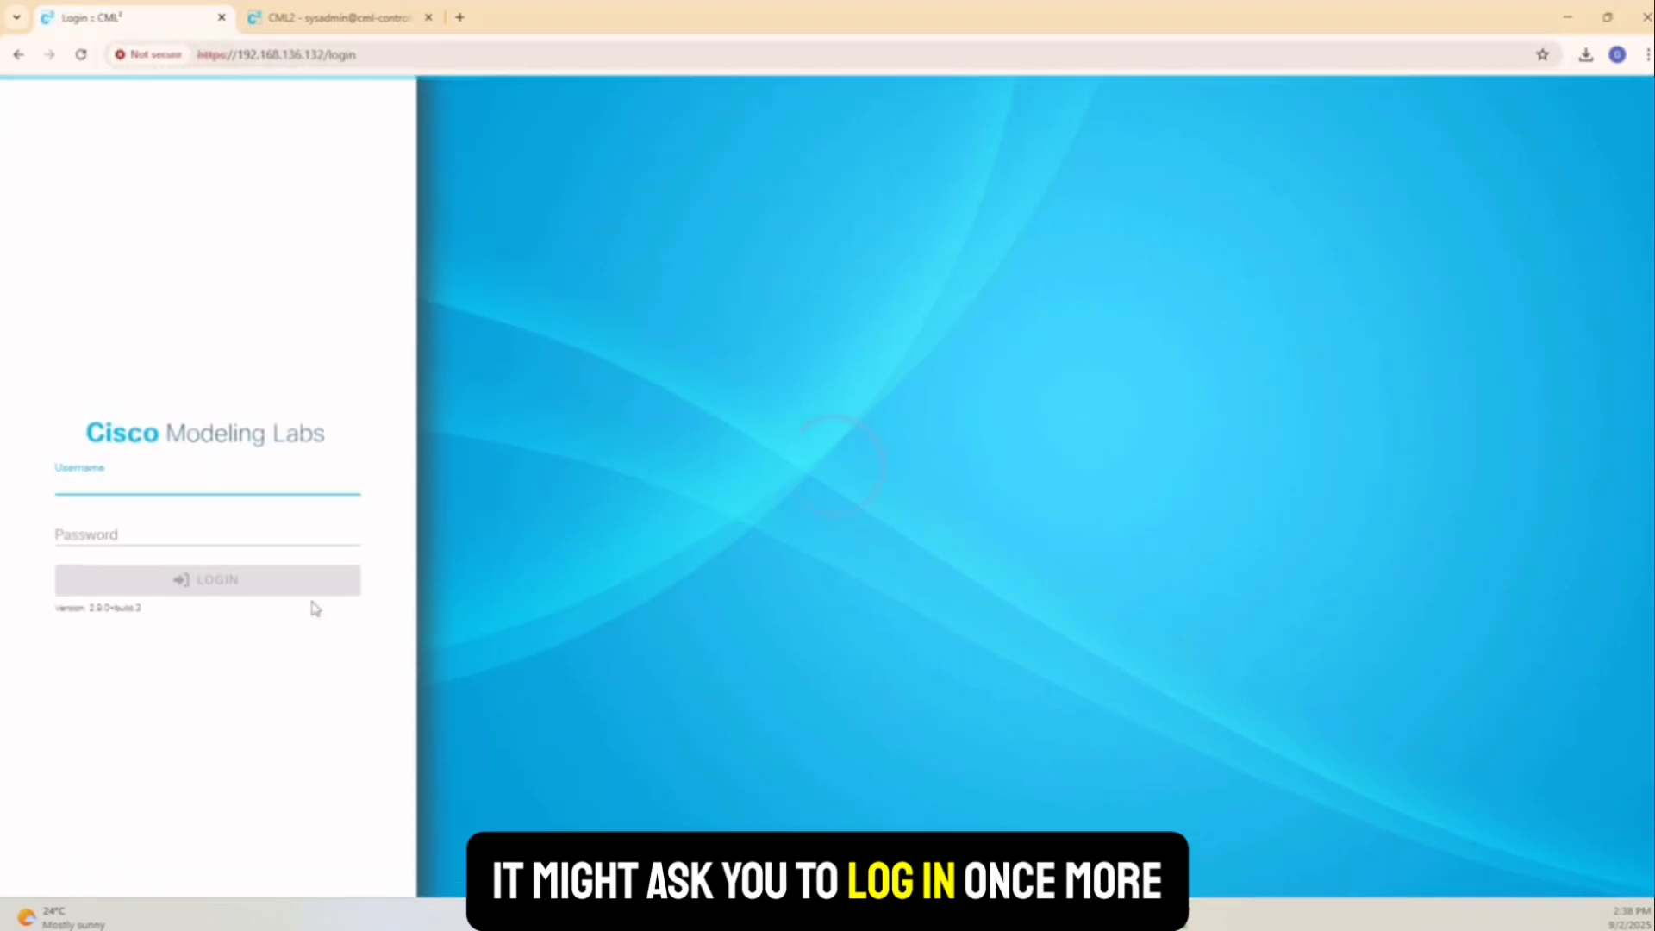
click(215, 477)
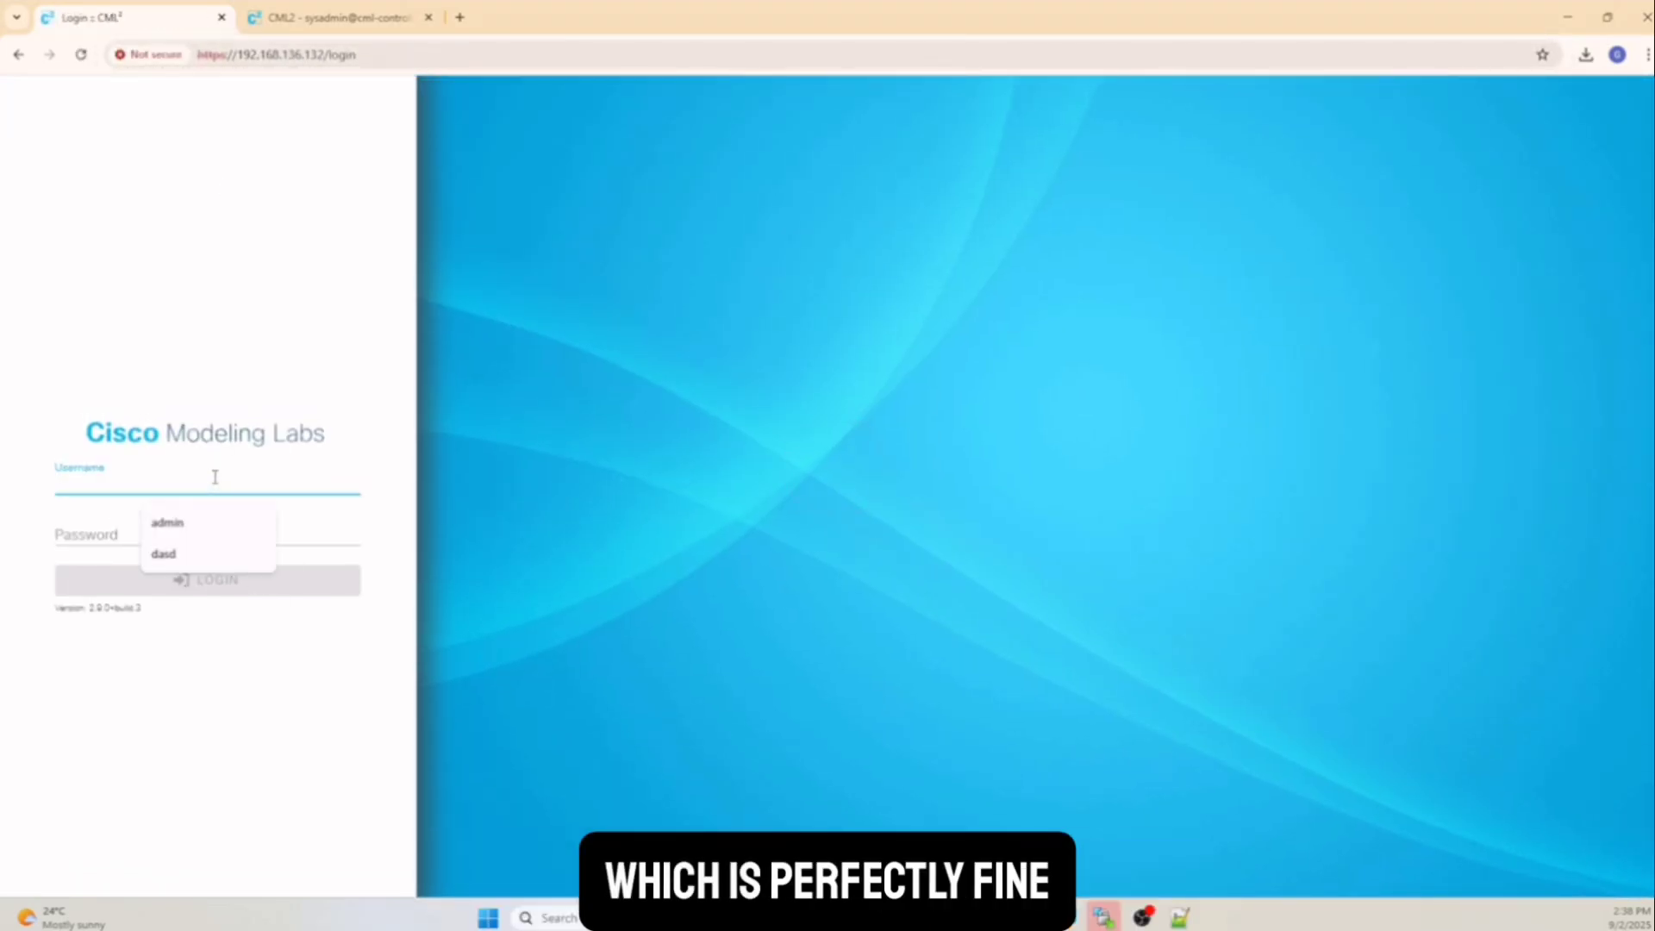
click(194, 523)
click(166, 533)
text(•)
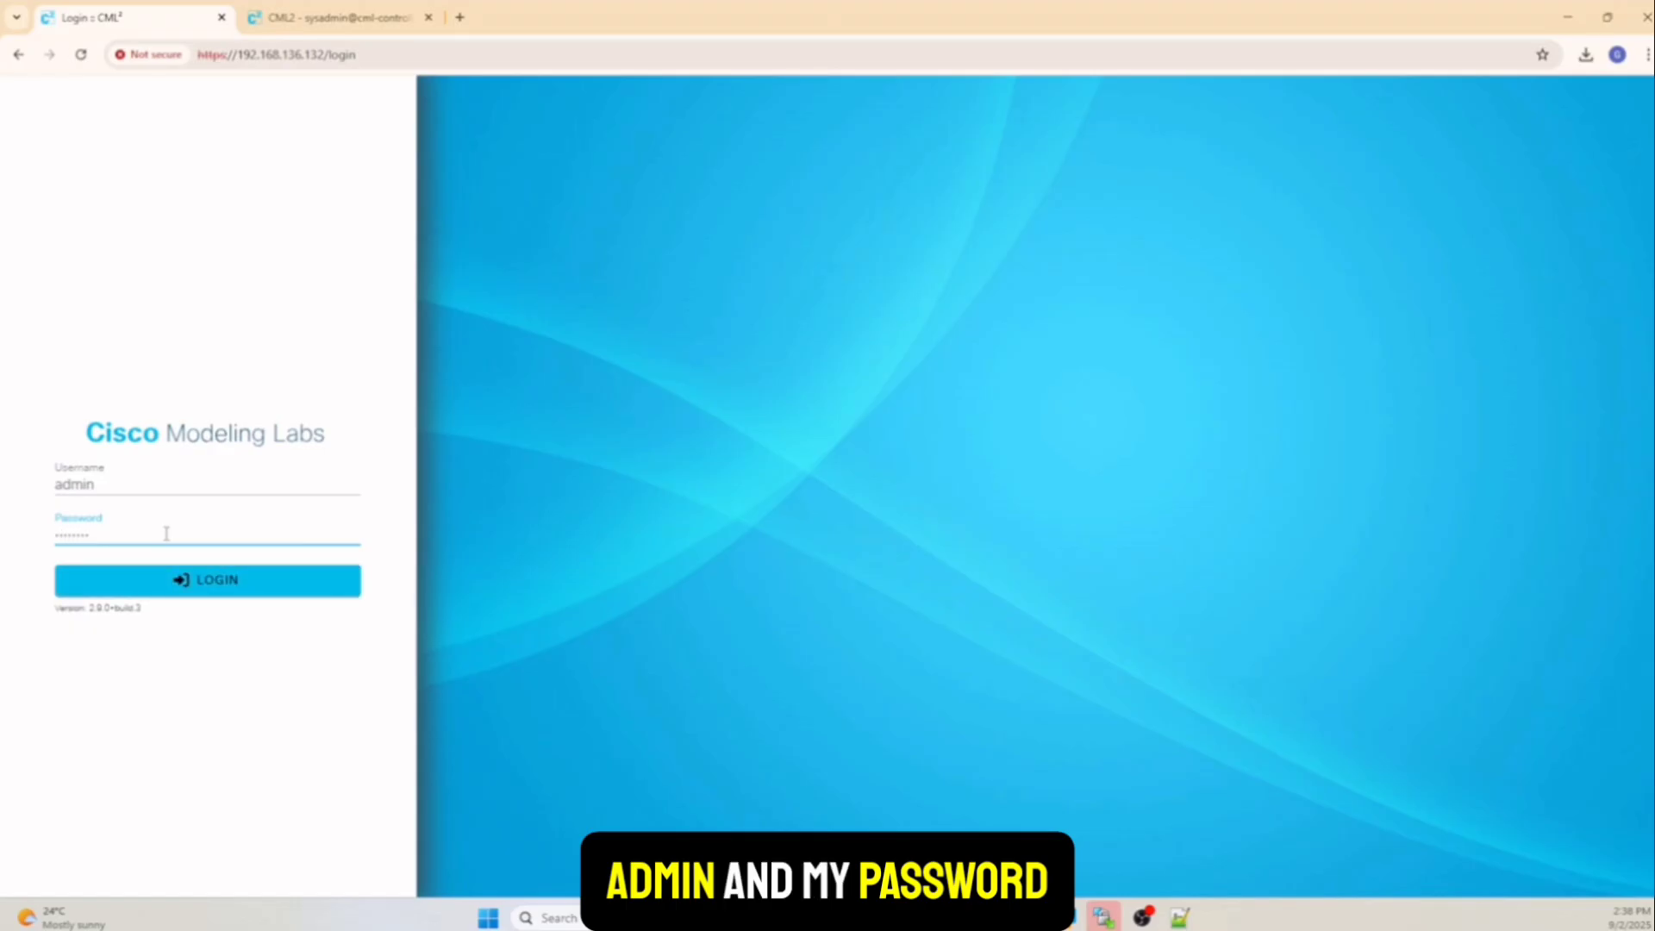
key(Return)
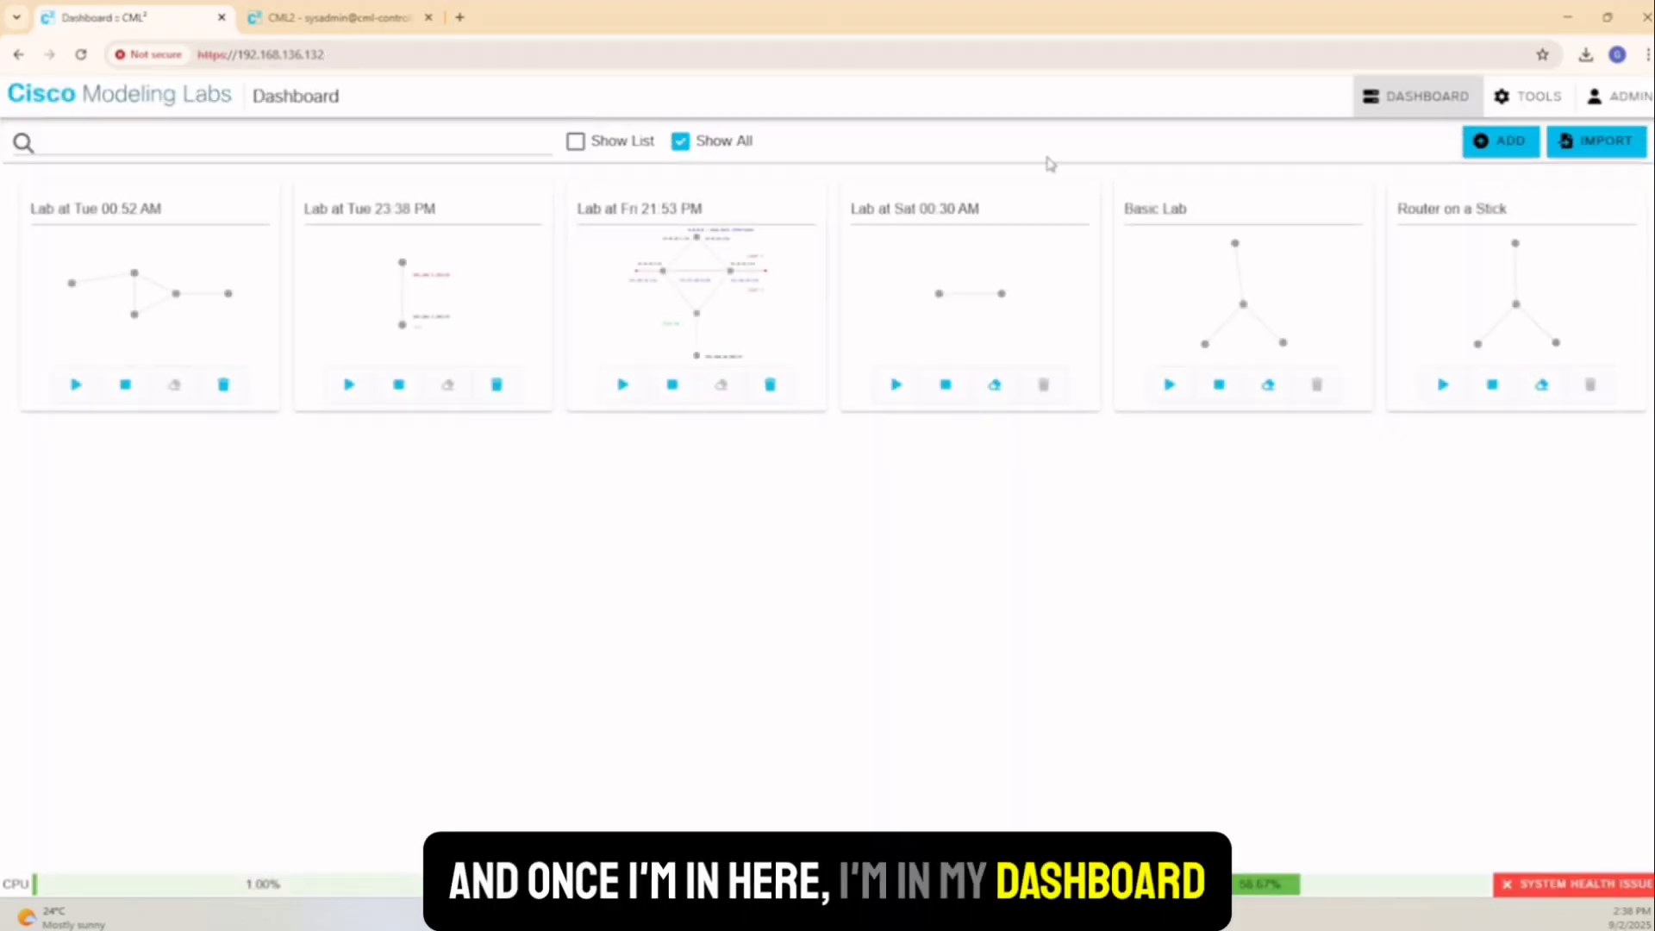
Create a new lab and place a FortiGate node, FGT0, on the canvas
click(1506, 152)
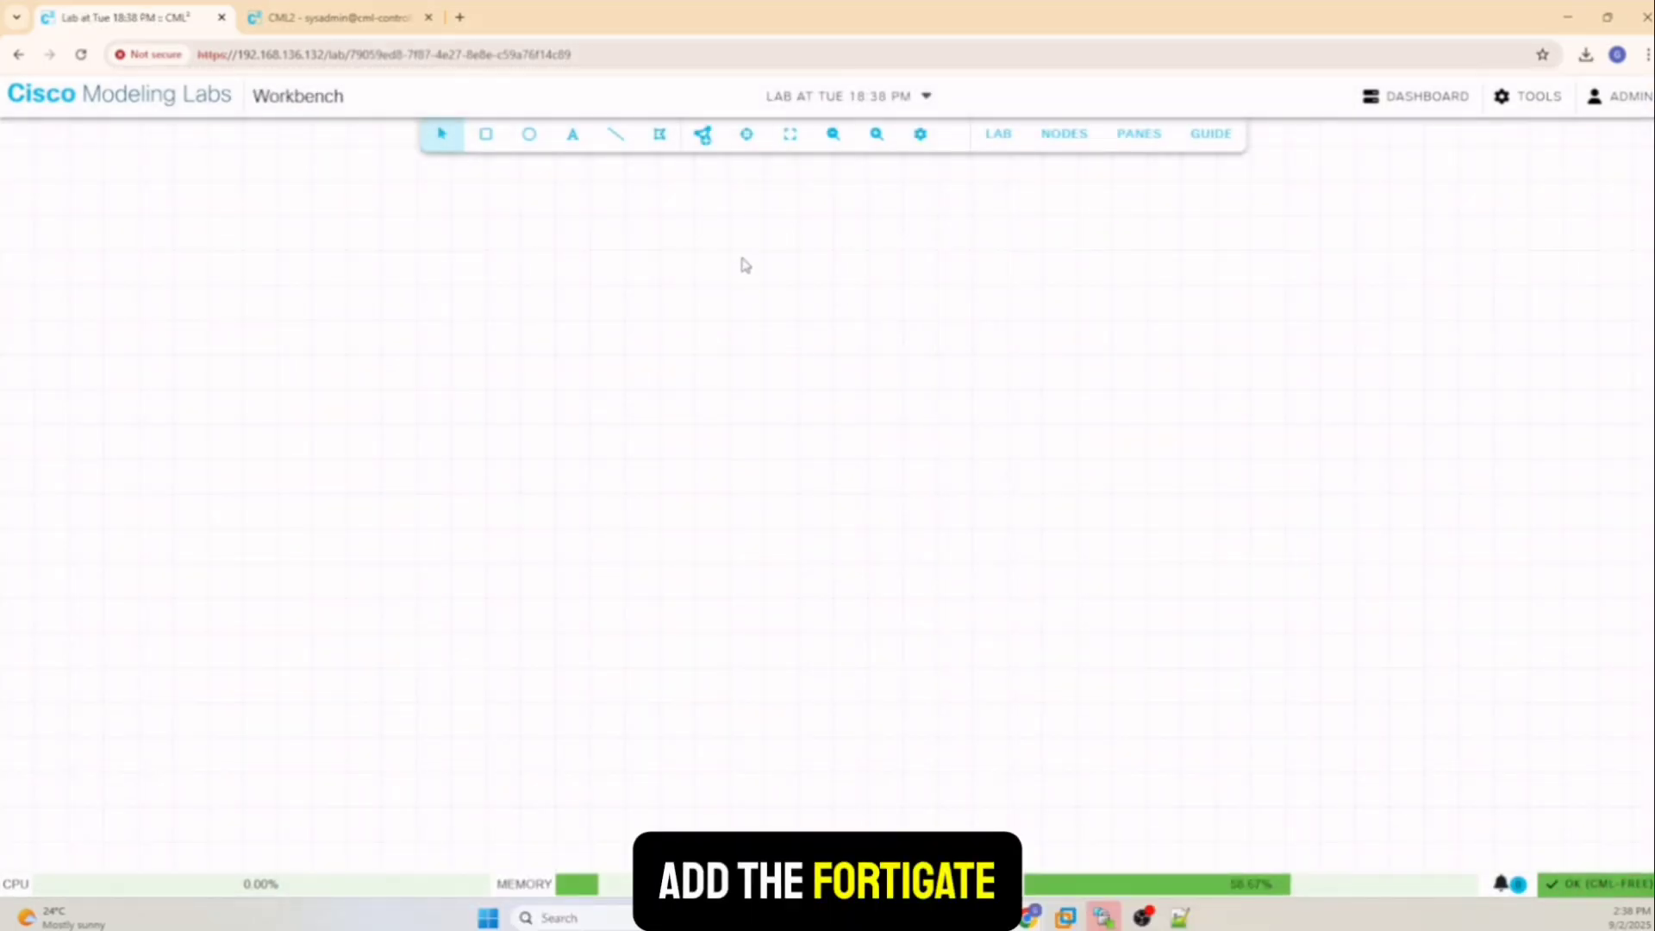
click(705, 138)
click(746, 173)
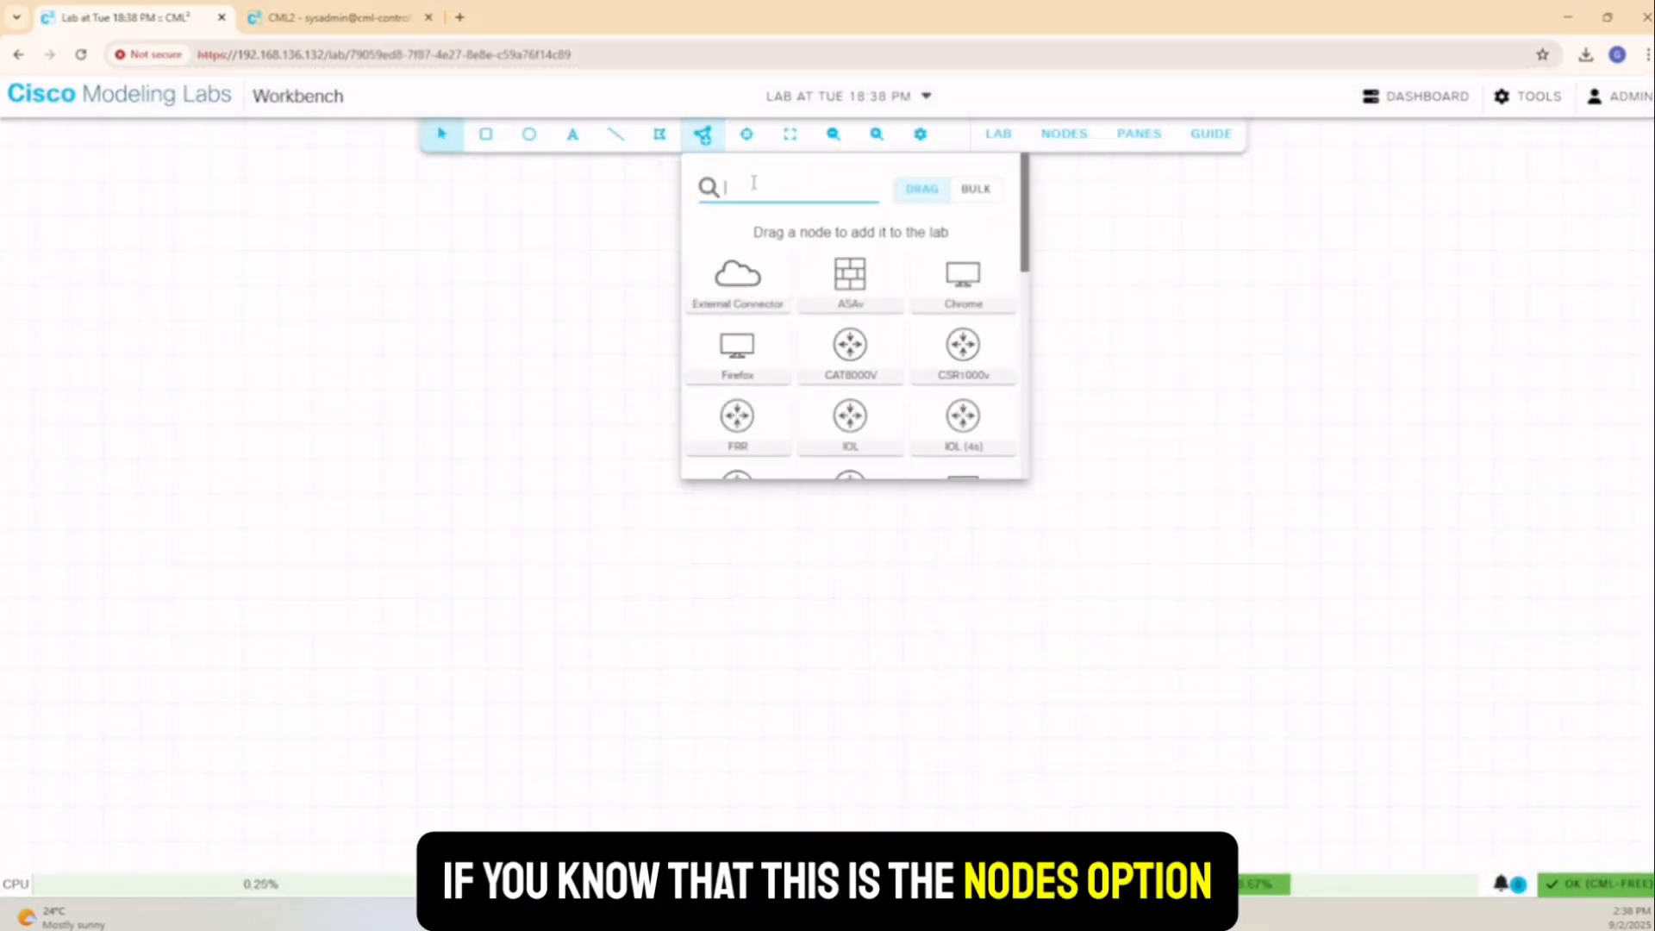
text(for)
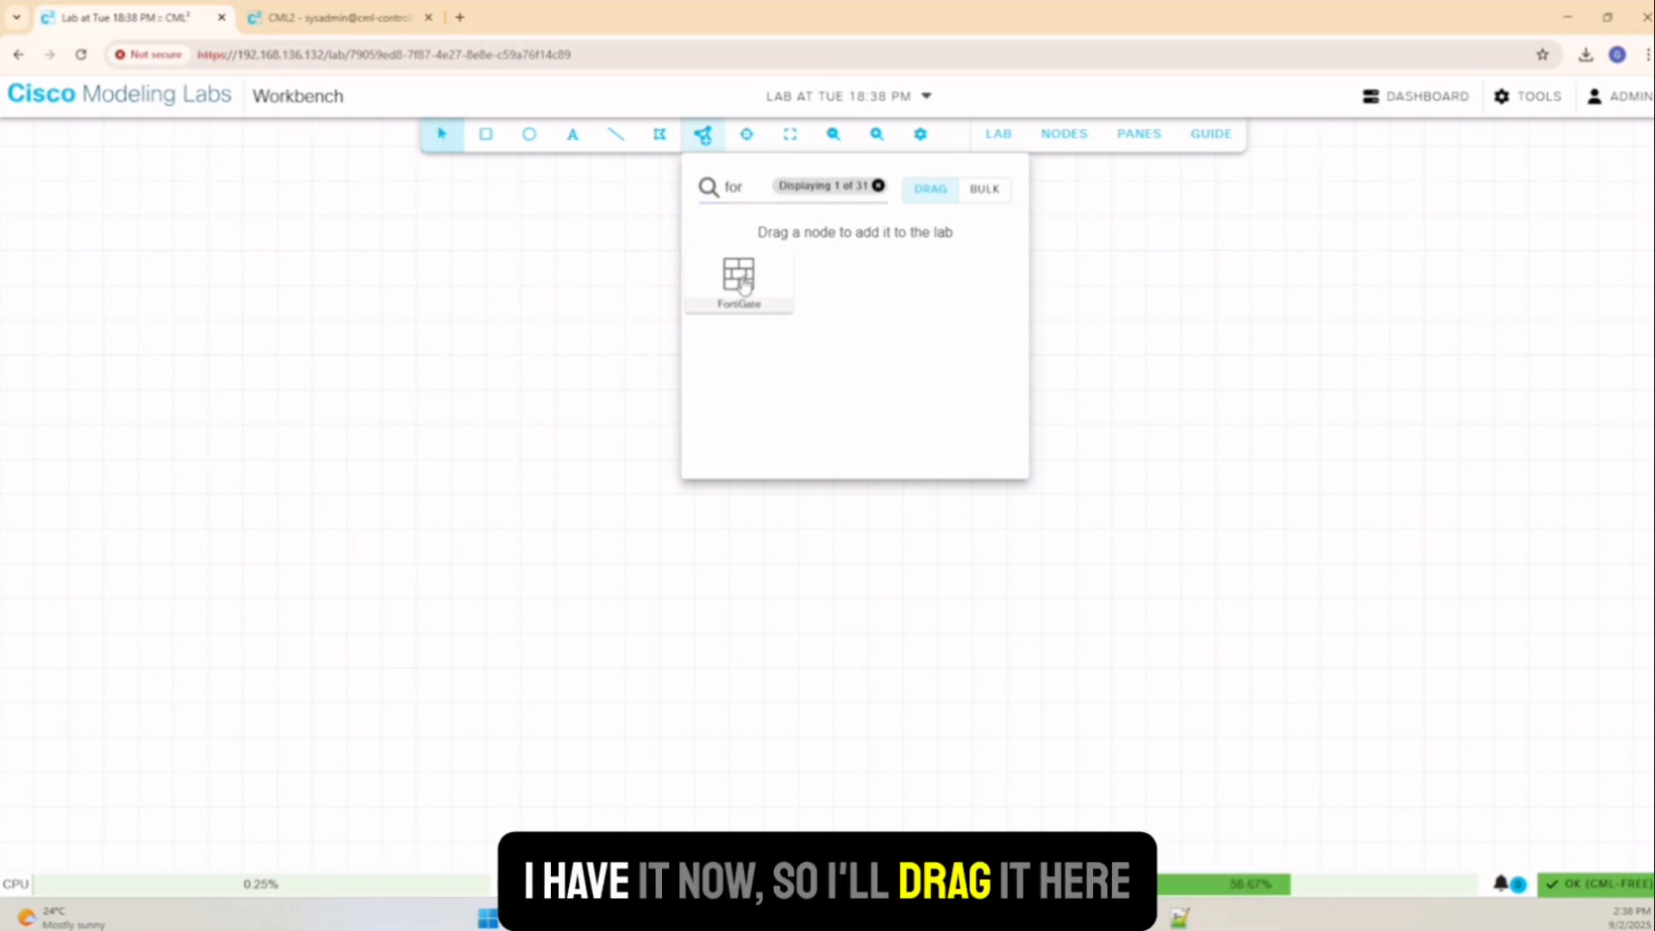
drag(745, 287, 624, 431)
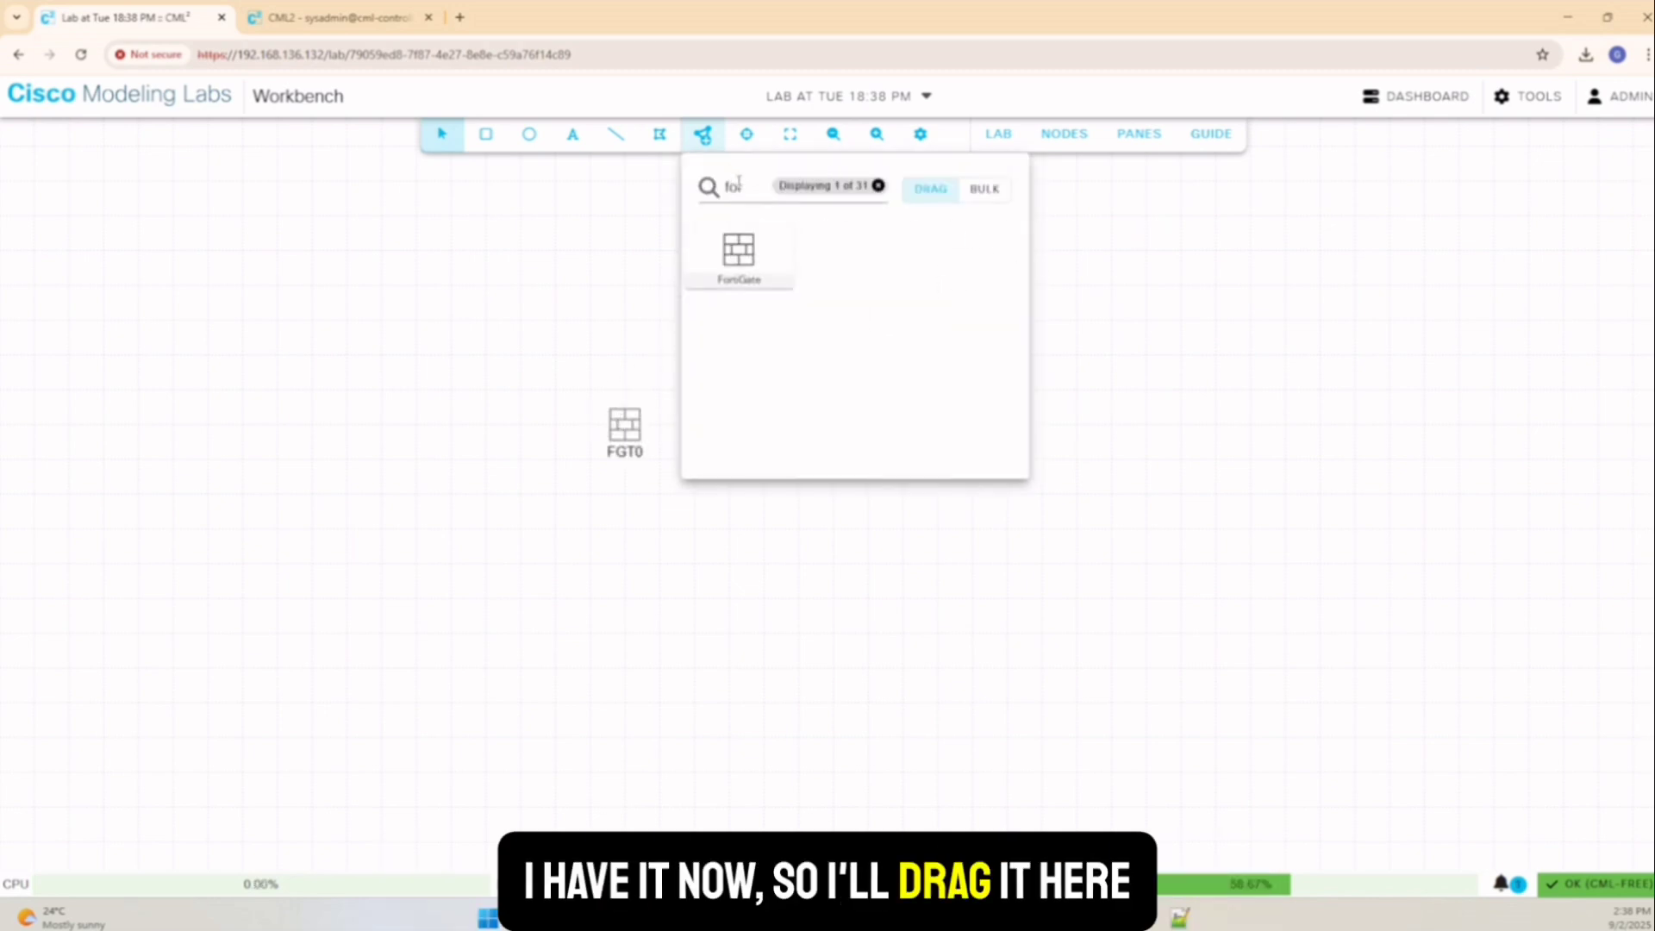
Search for Chrome and place a chrome-0 node on the canvas
drag(740, 187, 722, 187)
text(ch)
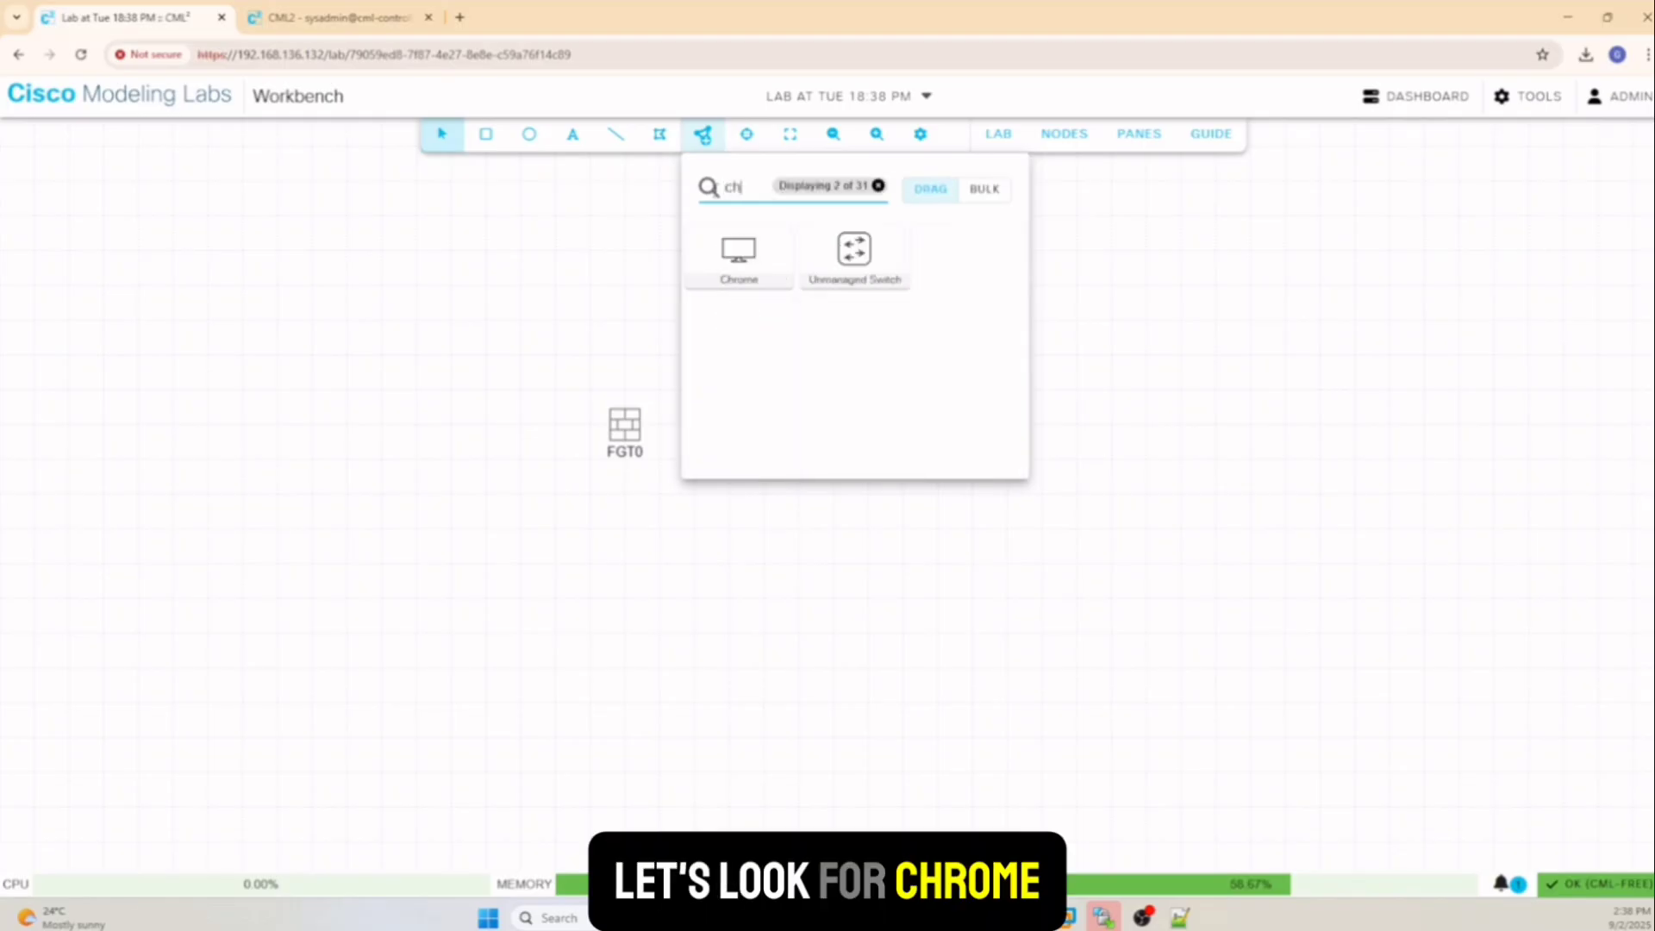
drag(739, 266, 827, 373)
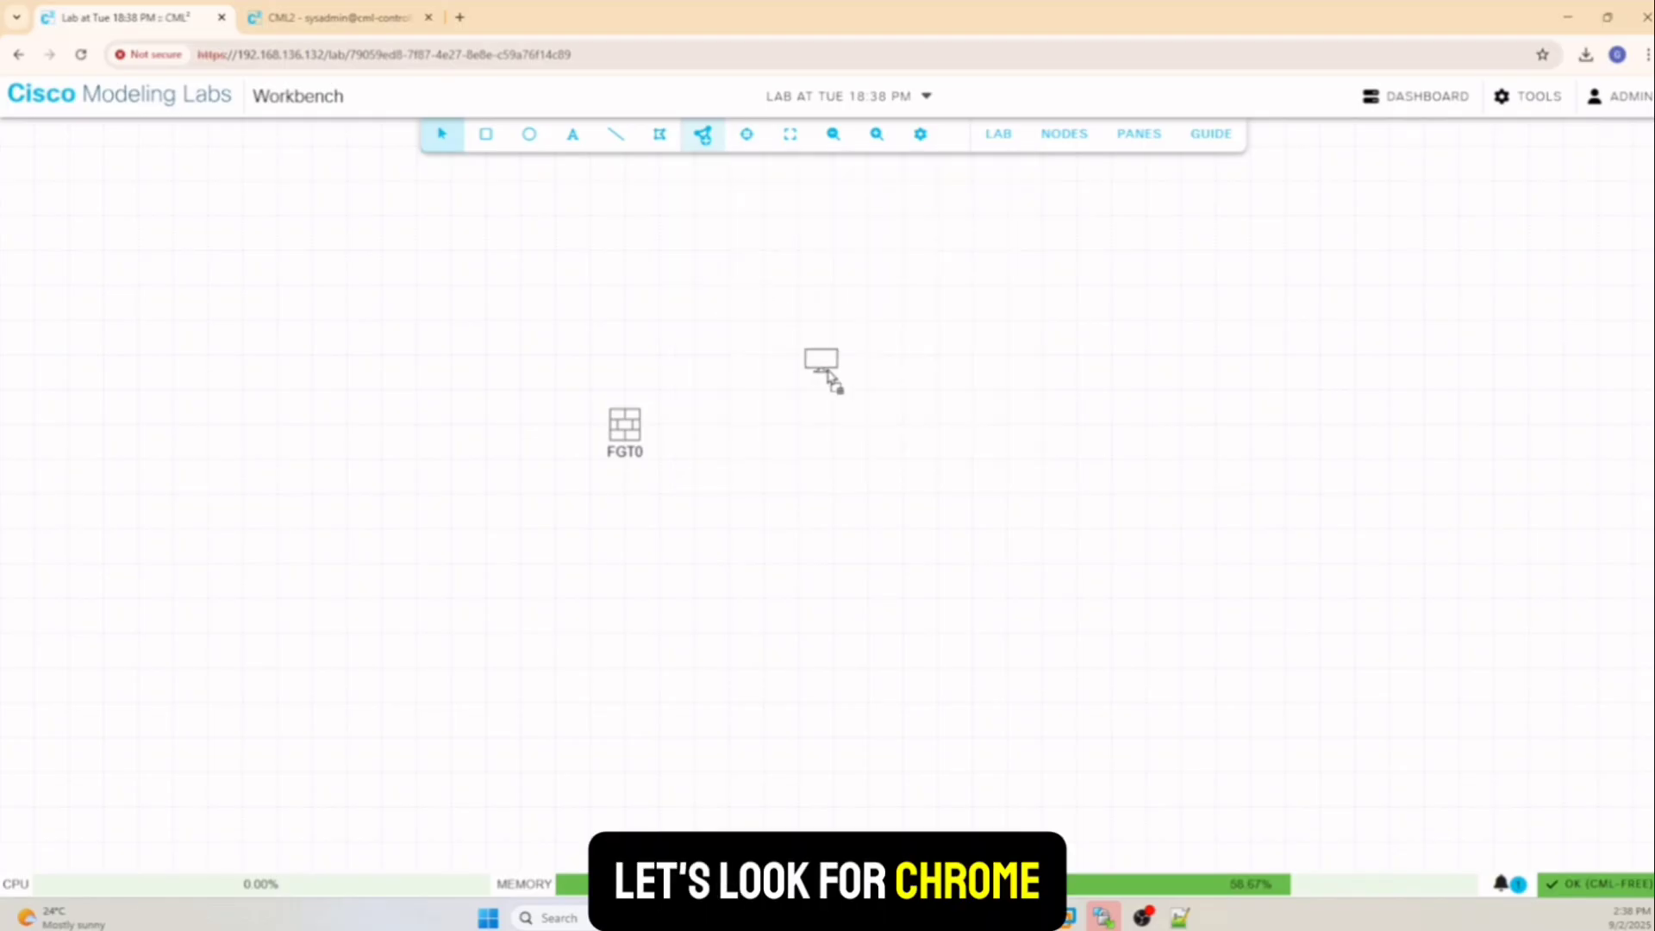
mouse_move(860, 431)
mouse_down()
mouse_move(866, 462)
mouse_move(864, 433)
mouse_up()
Link chrome-0's eth0 to FGT0's port1
right_click(863, 435)
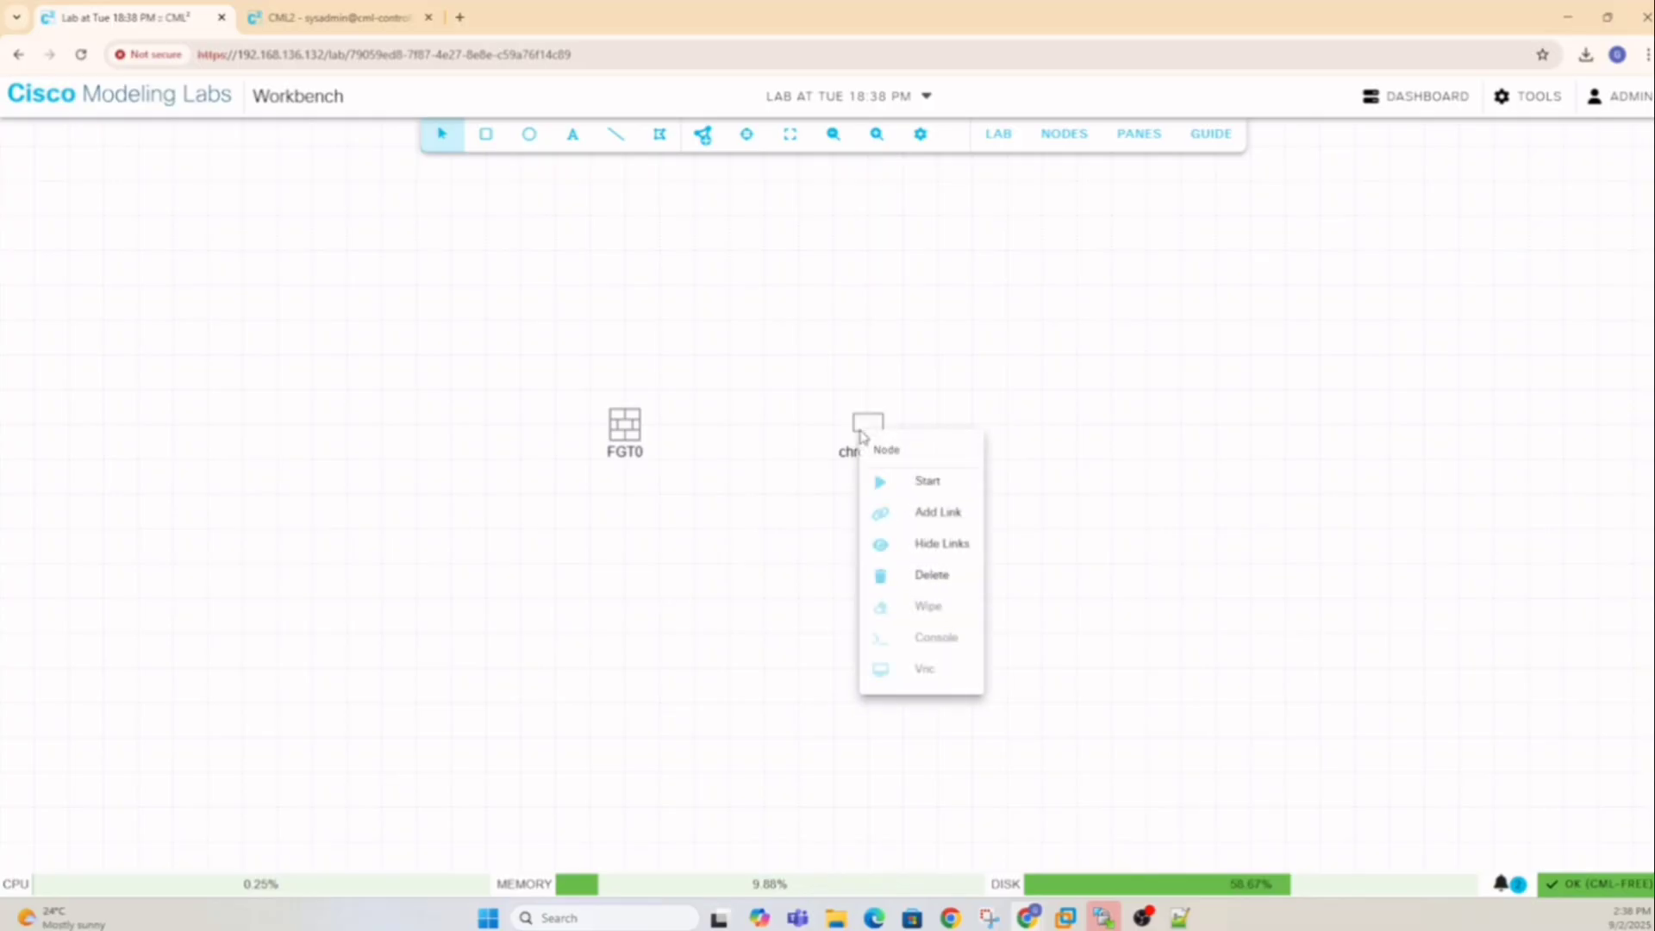
click(936, 513)
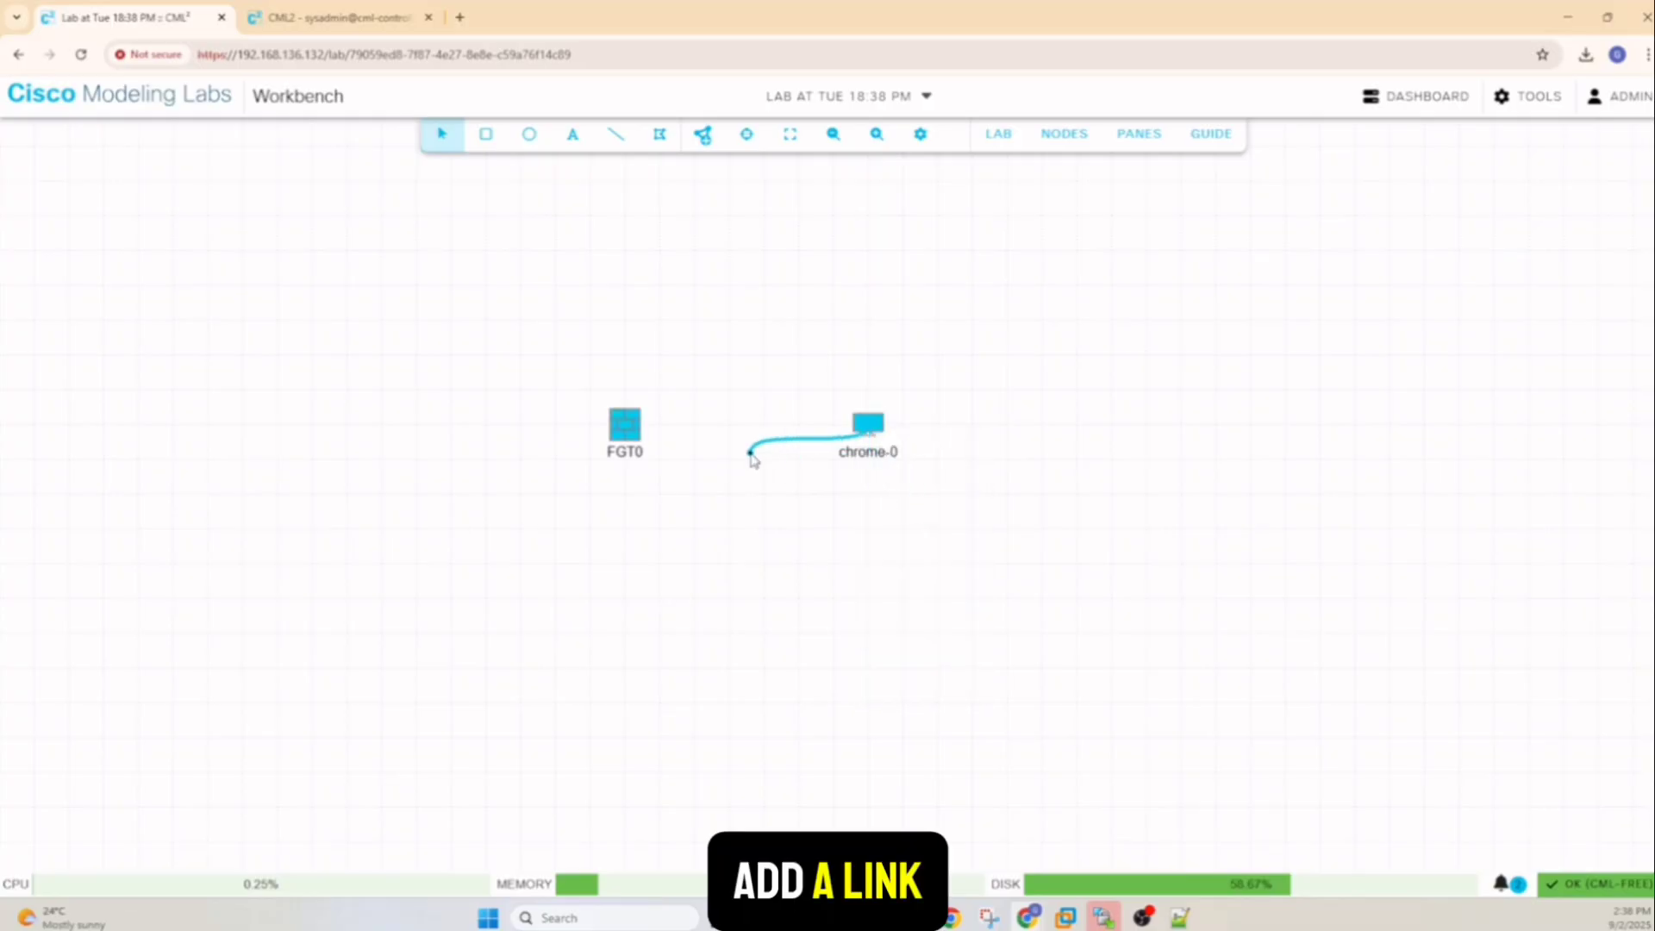
click(626, 431)
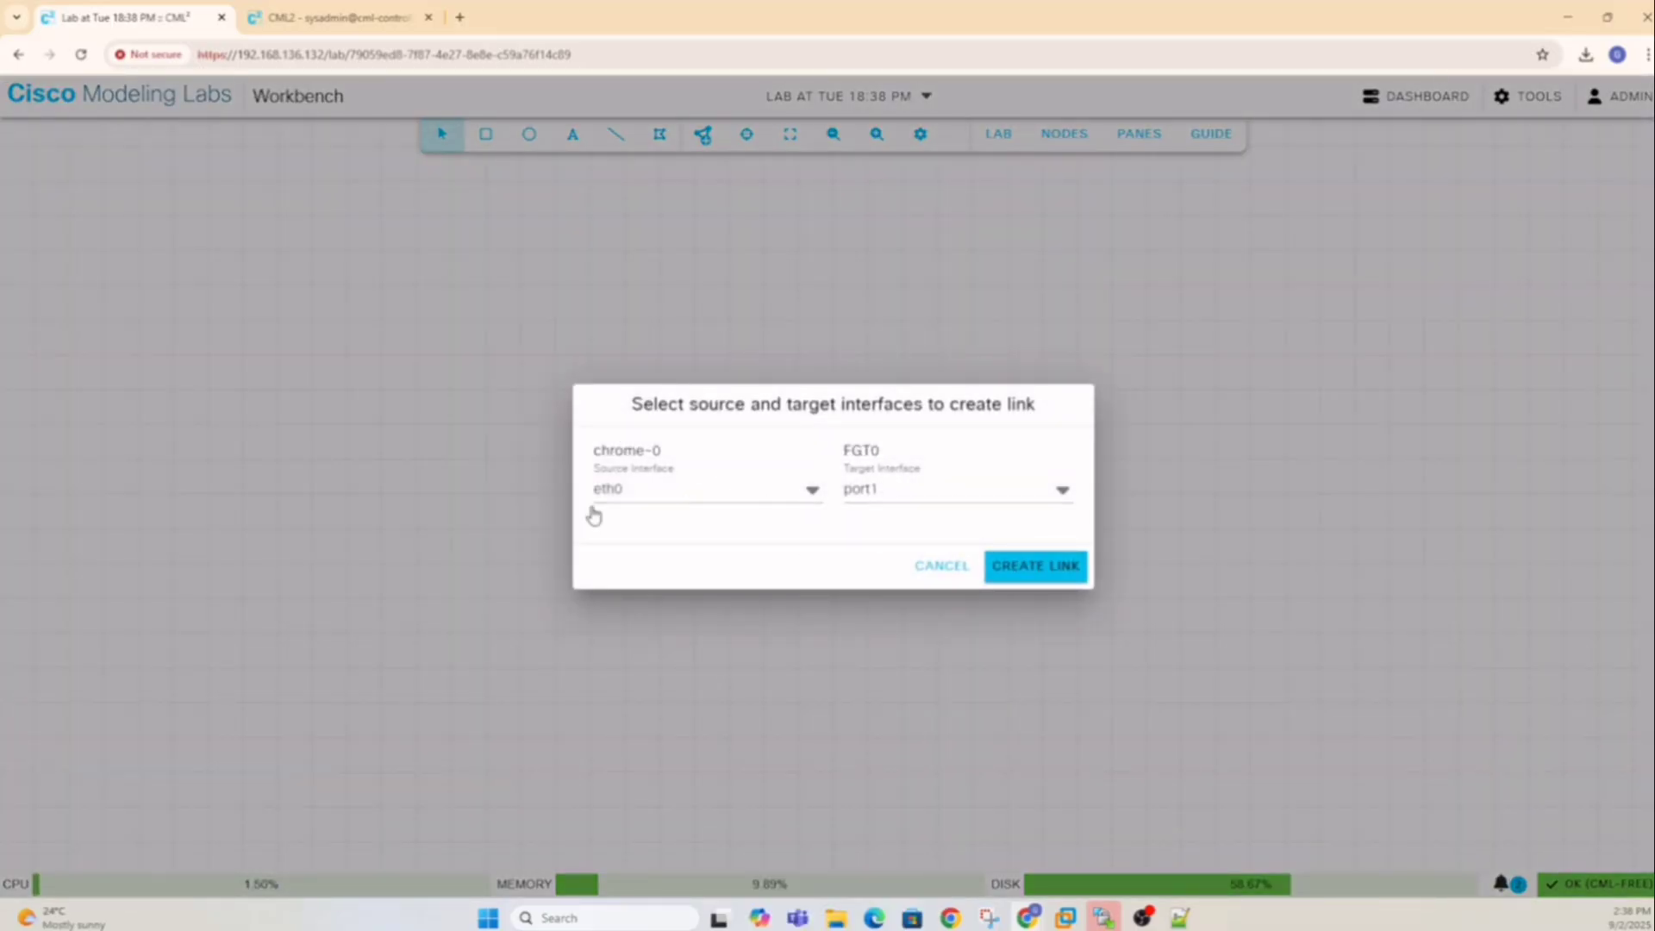
click(1027, 570)
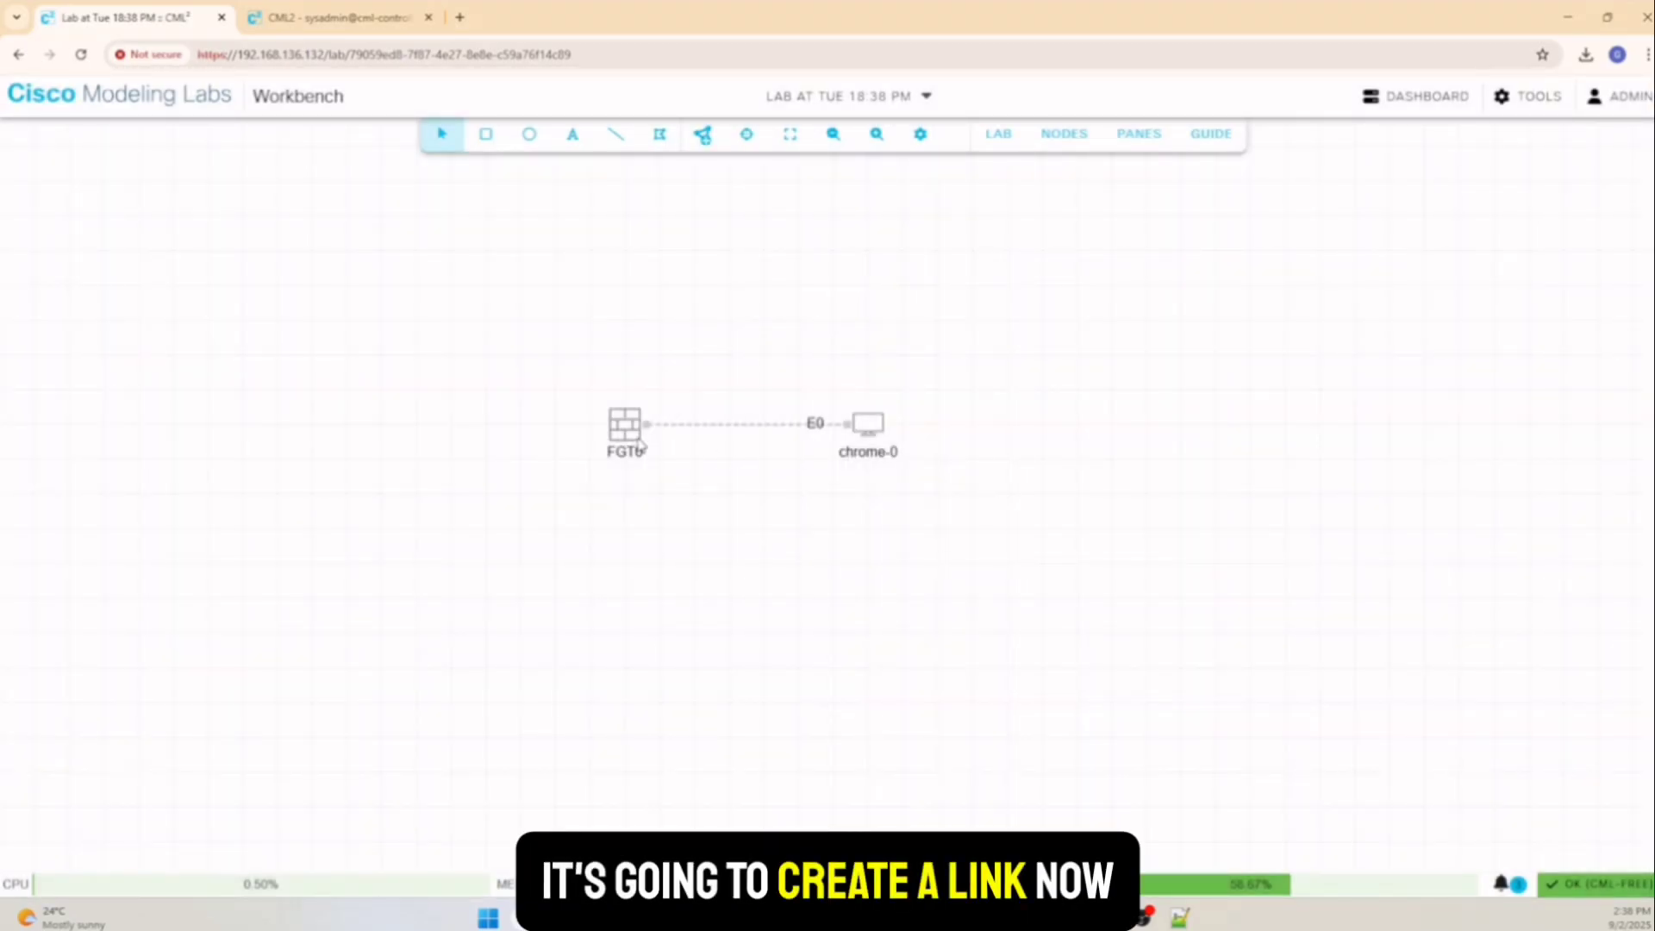
Open FGT0's settings, leave its image definition on Automatic, then deselect it
click(628, 434)
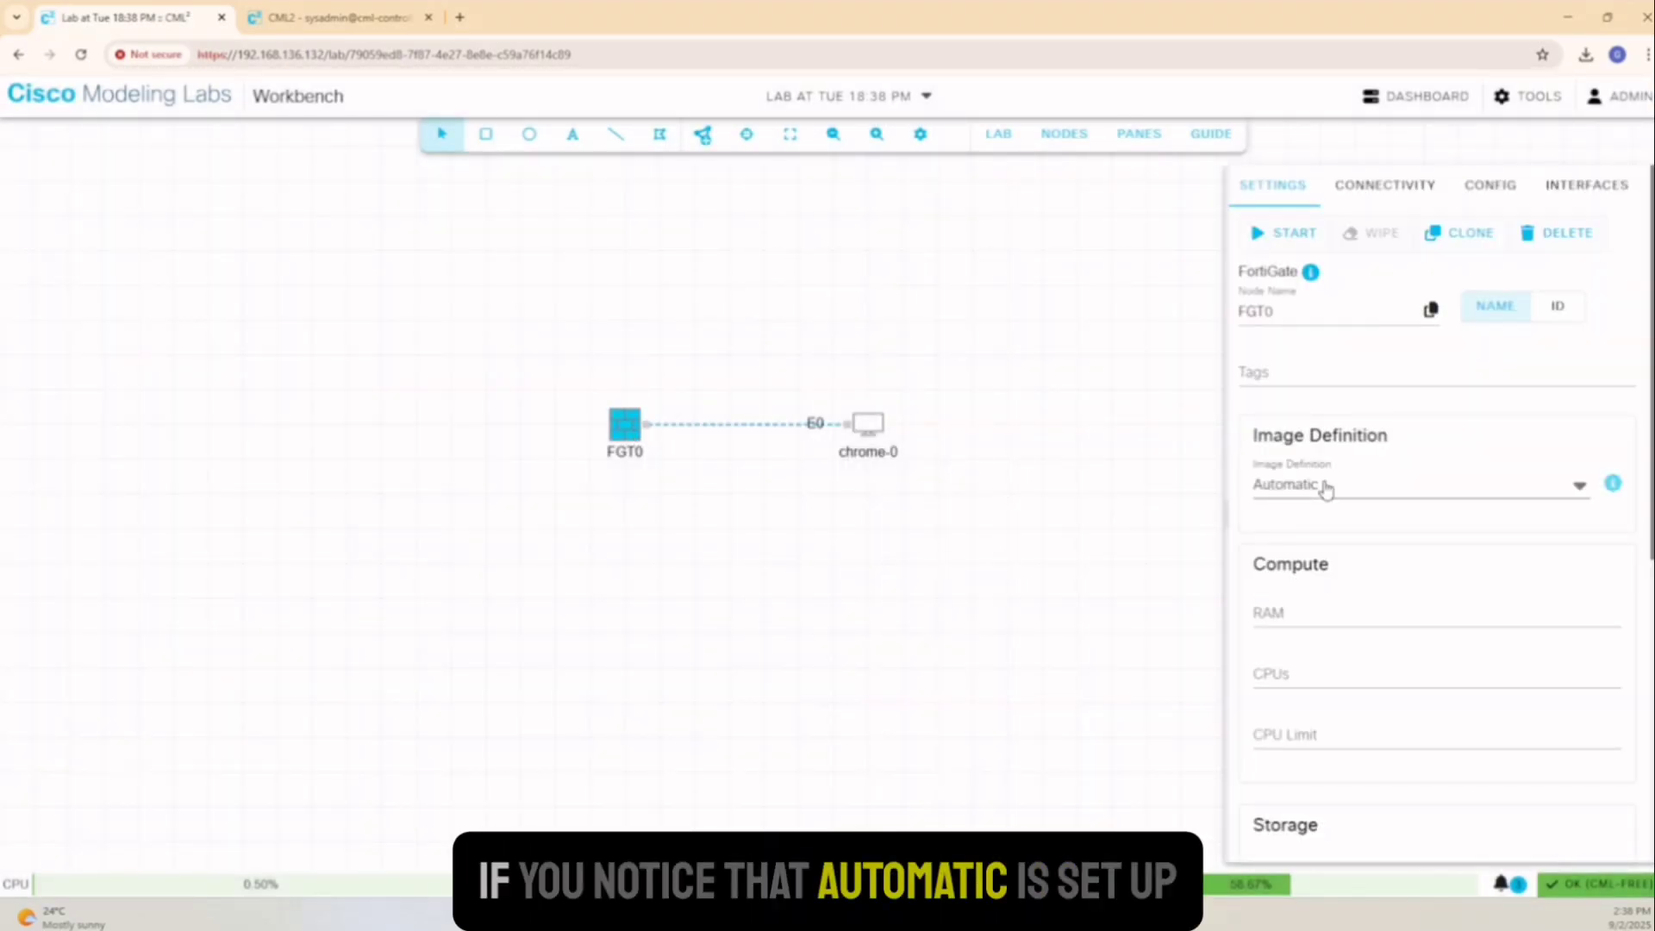
click(1326, 489)
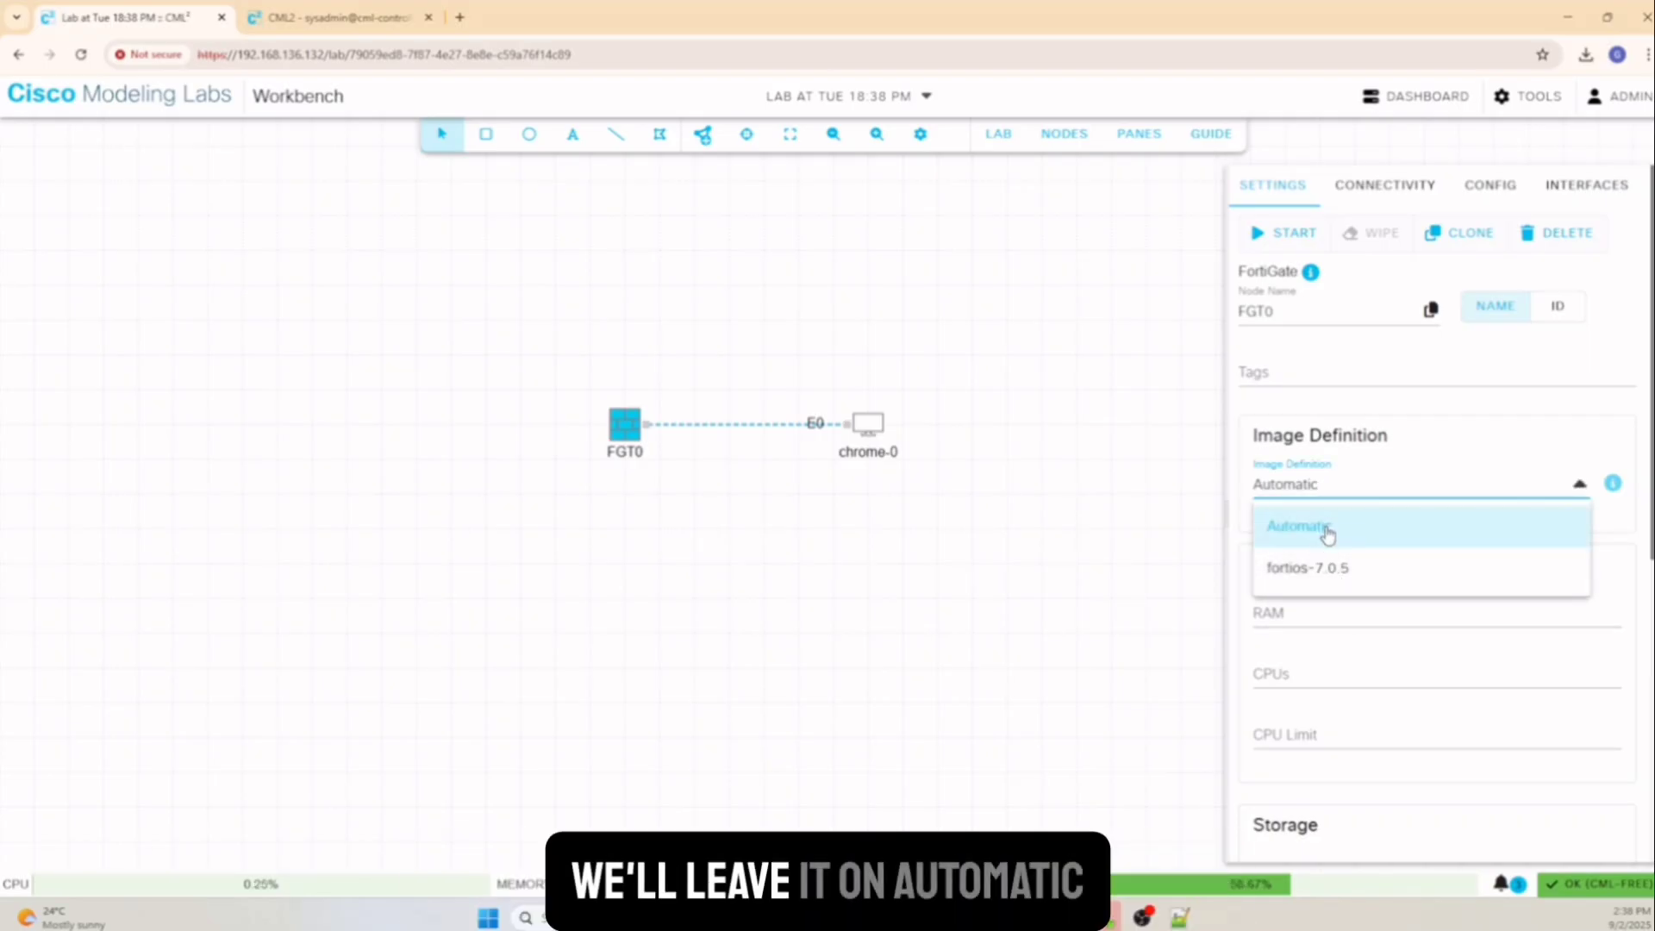
click(1328, 530)
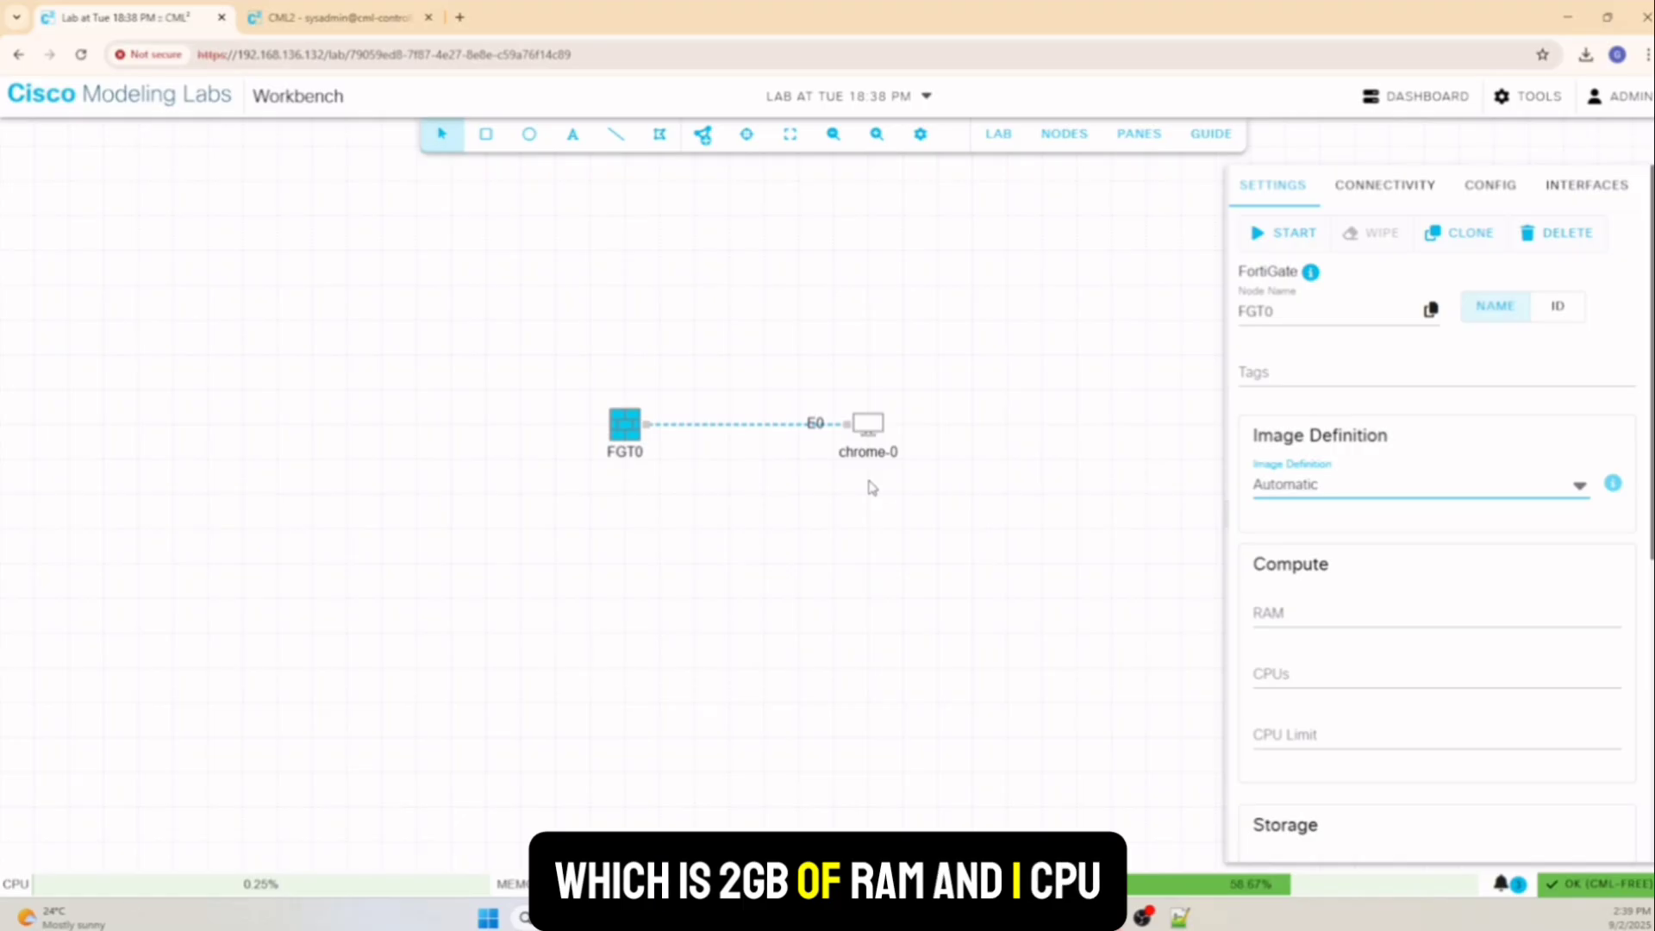
scroll(1427, 712, down, 2)
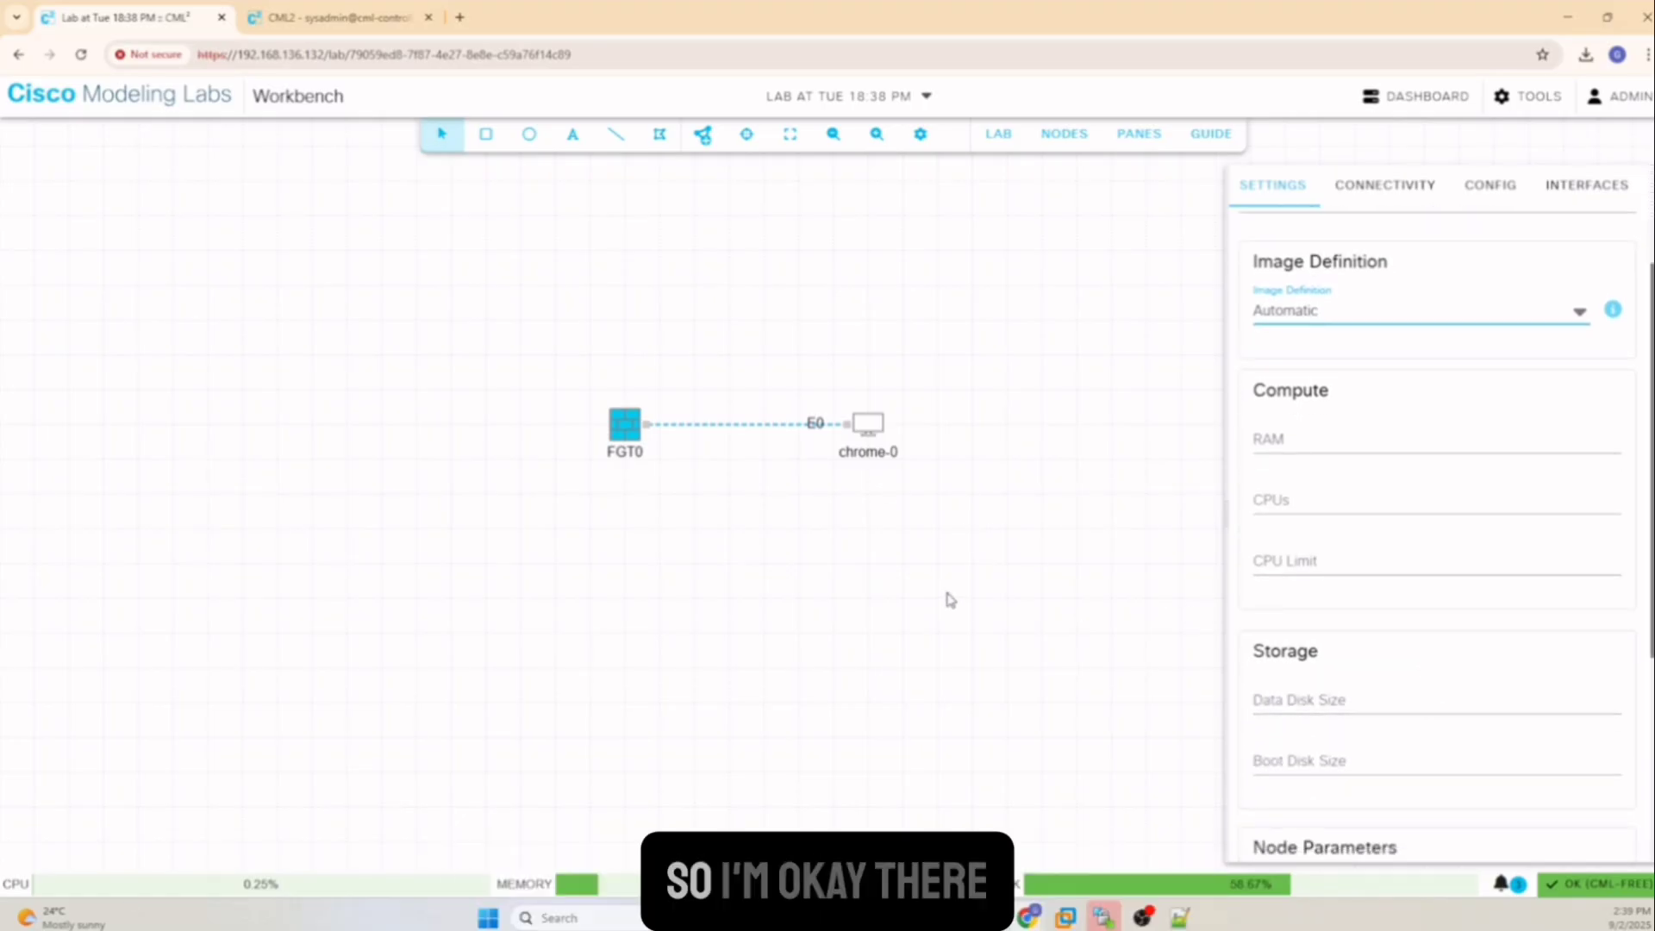
click(946, 609)
Open chrome-0's boot.sh and uncomment its ip address and link-up lines
click(869, 427)
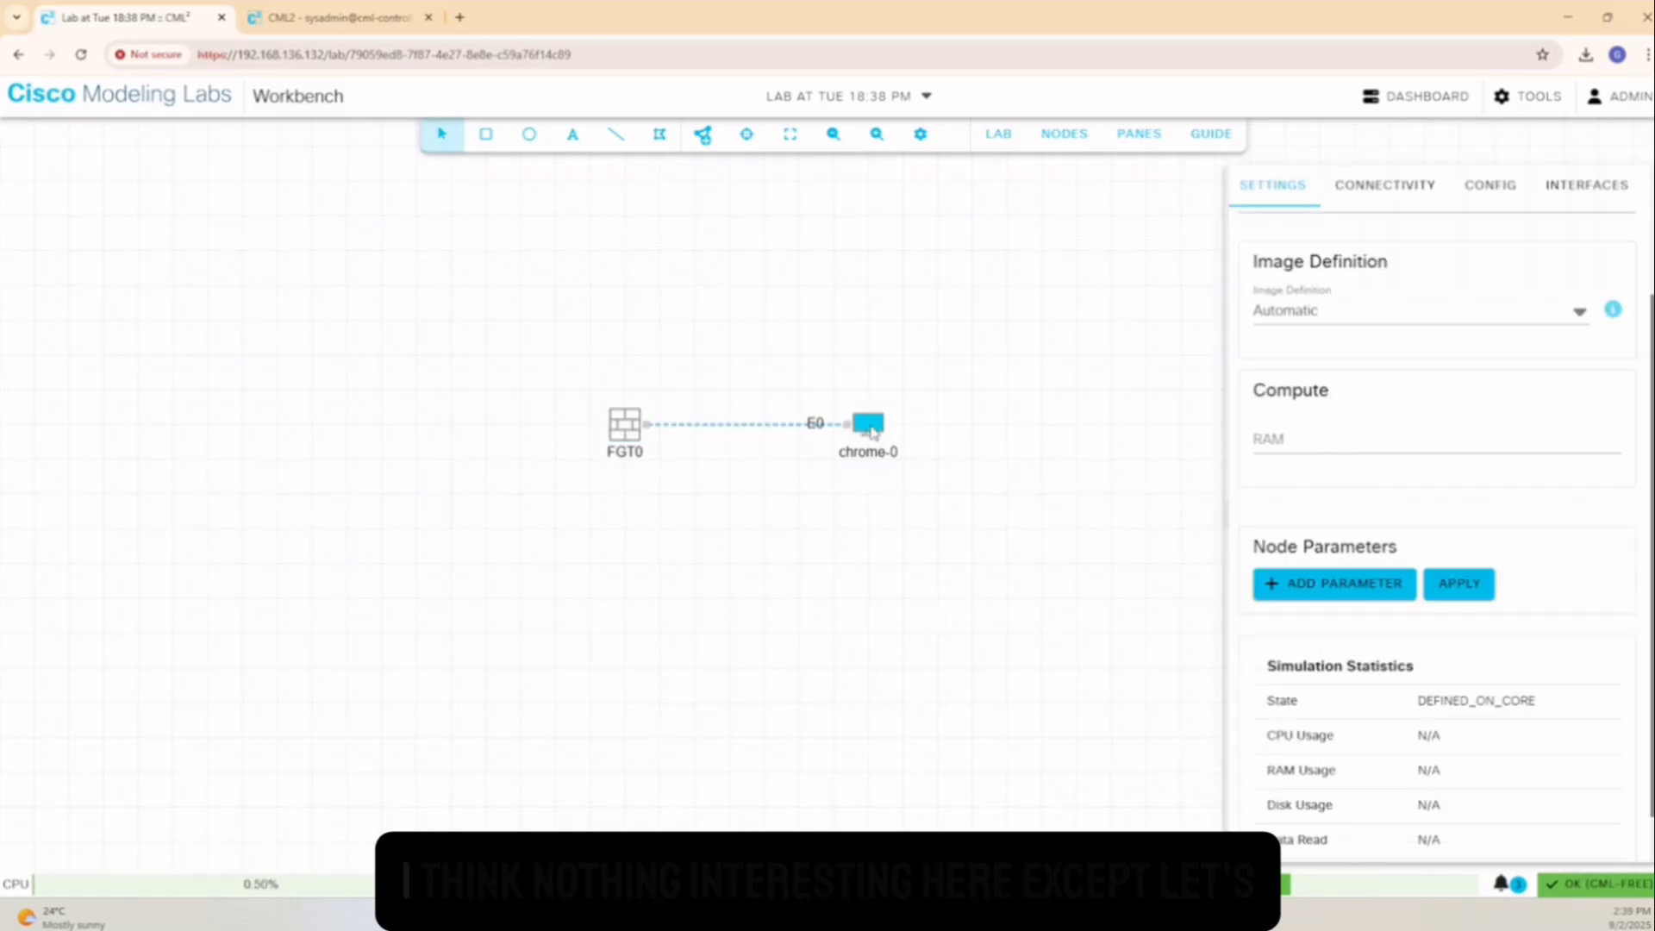
click(1498, 196)
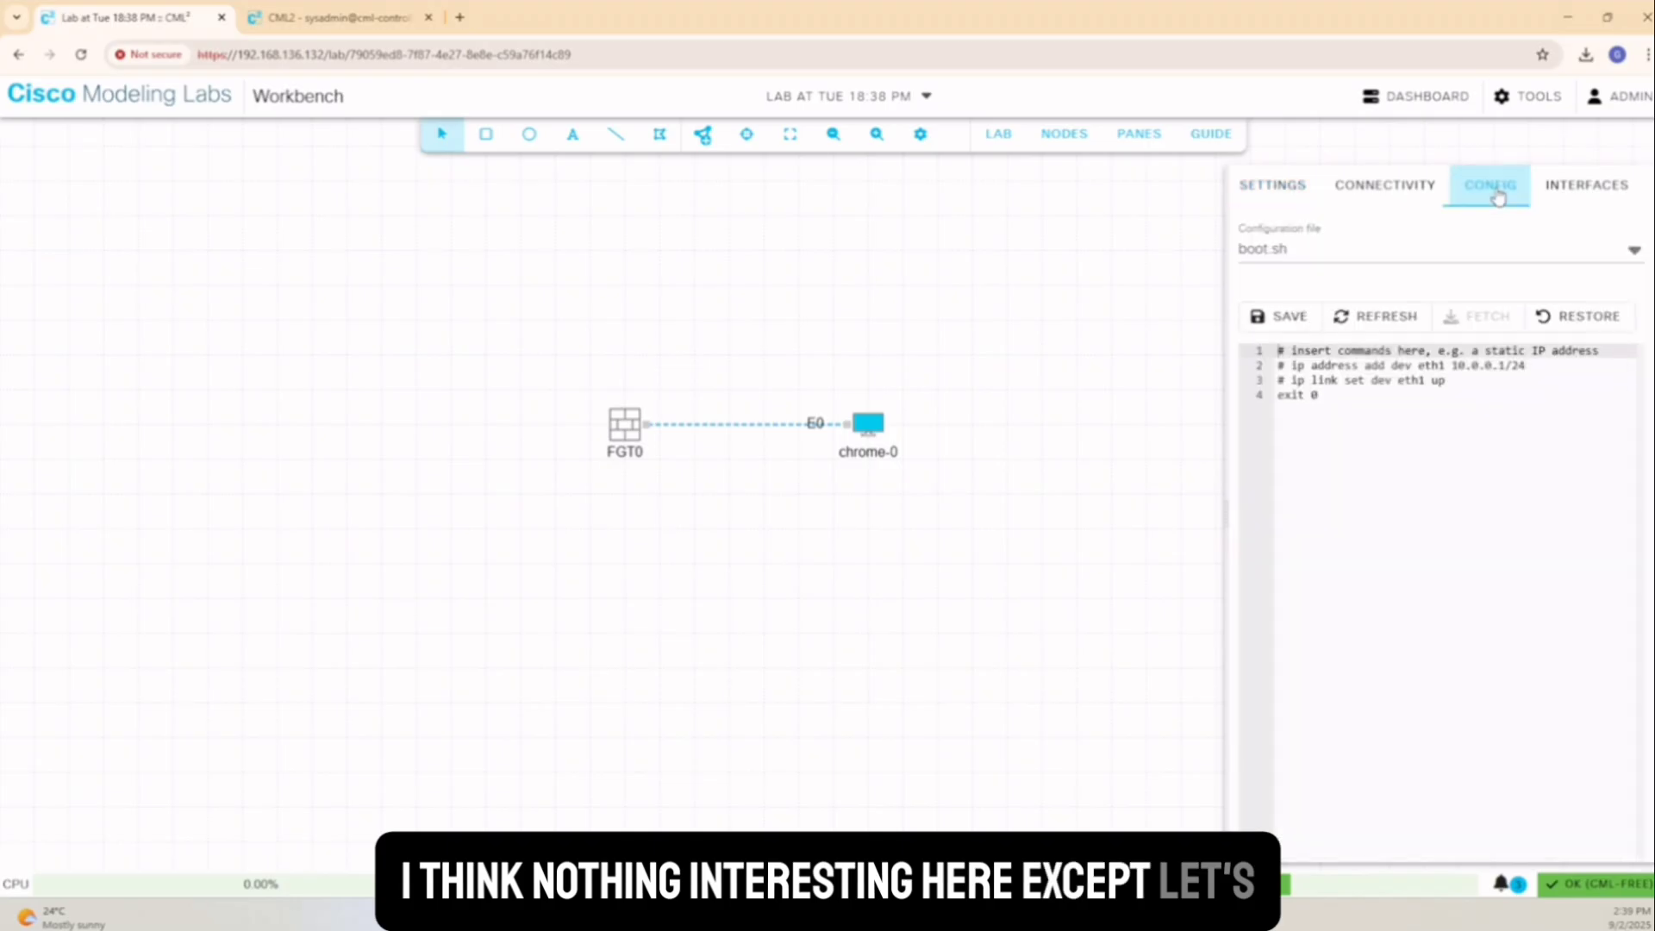
click(1271, 369)
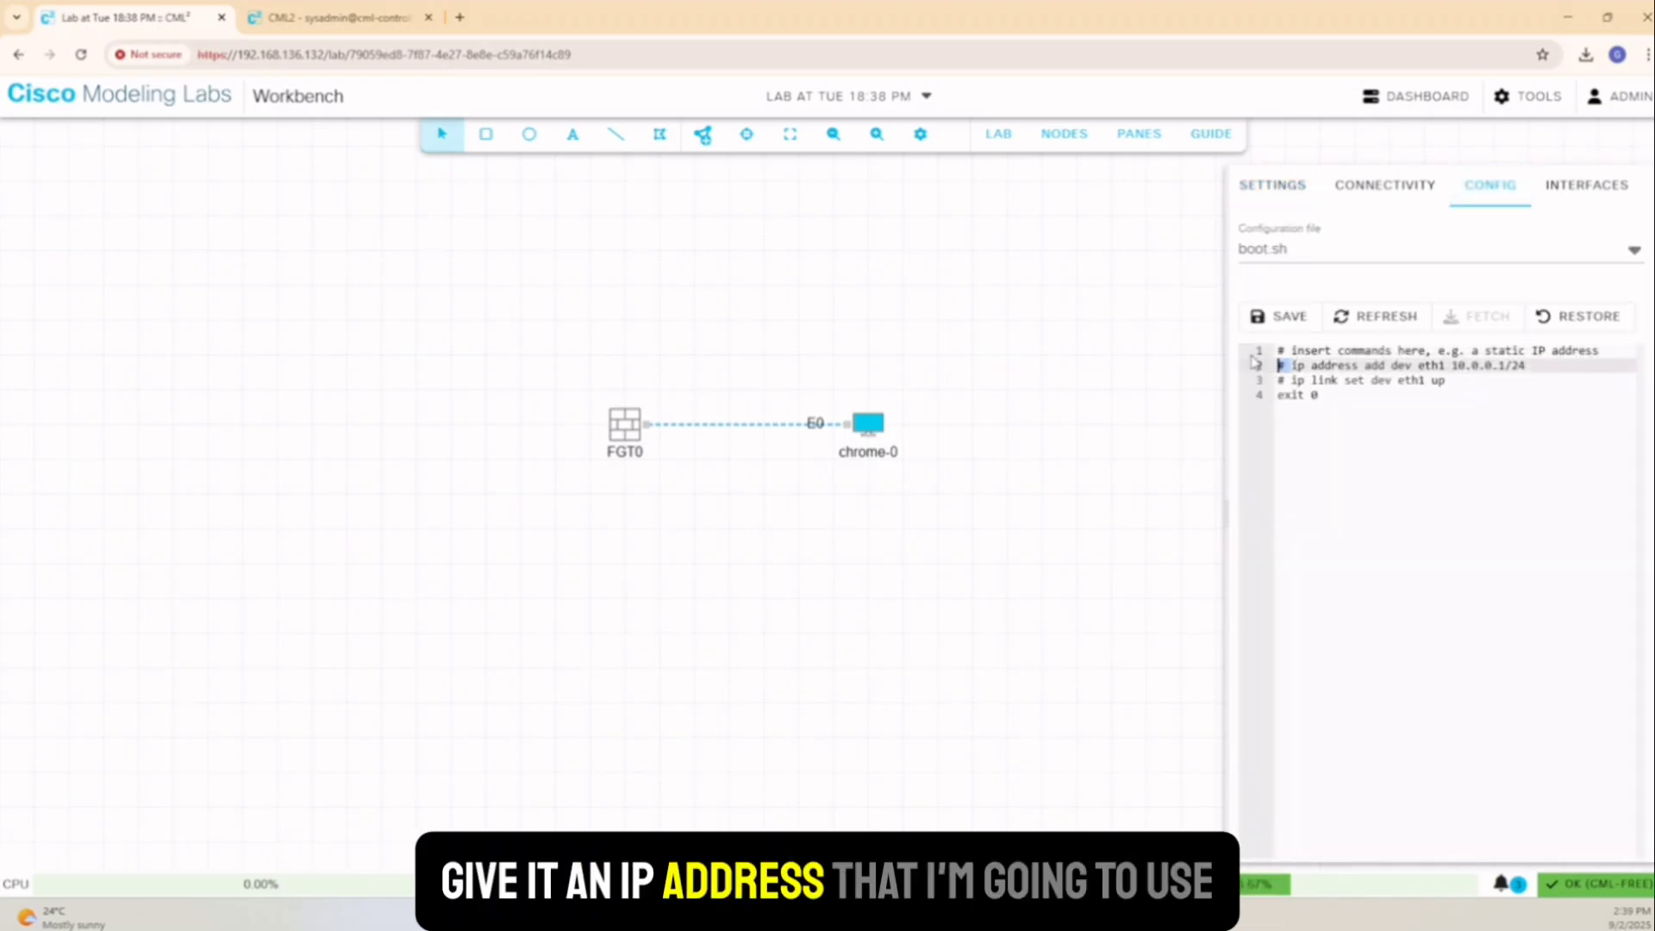
key(Delete)
key(Delete)
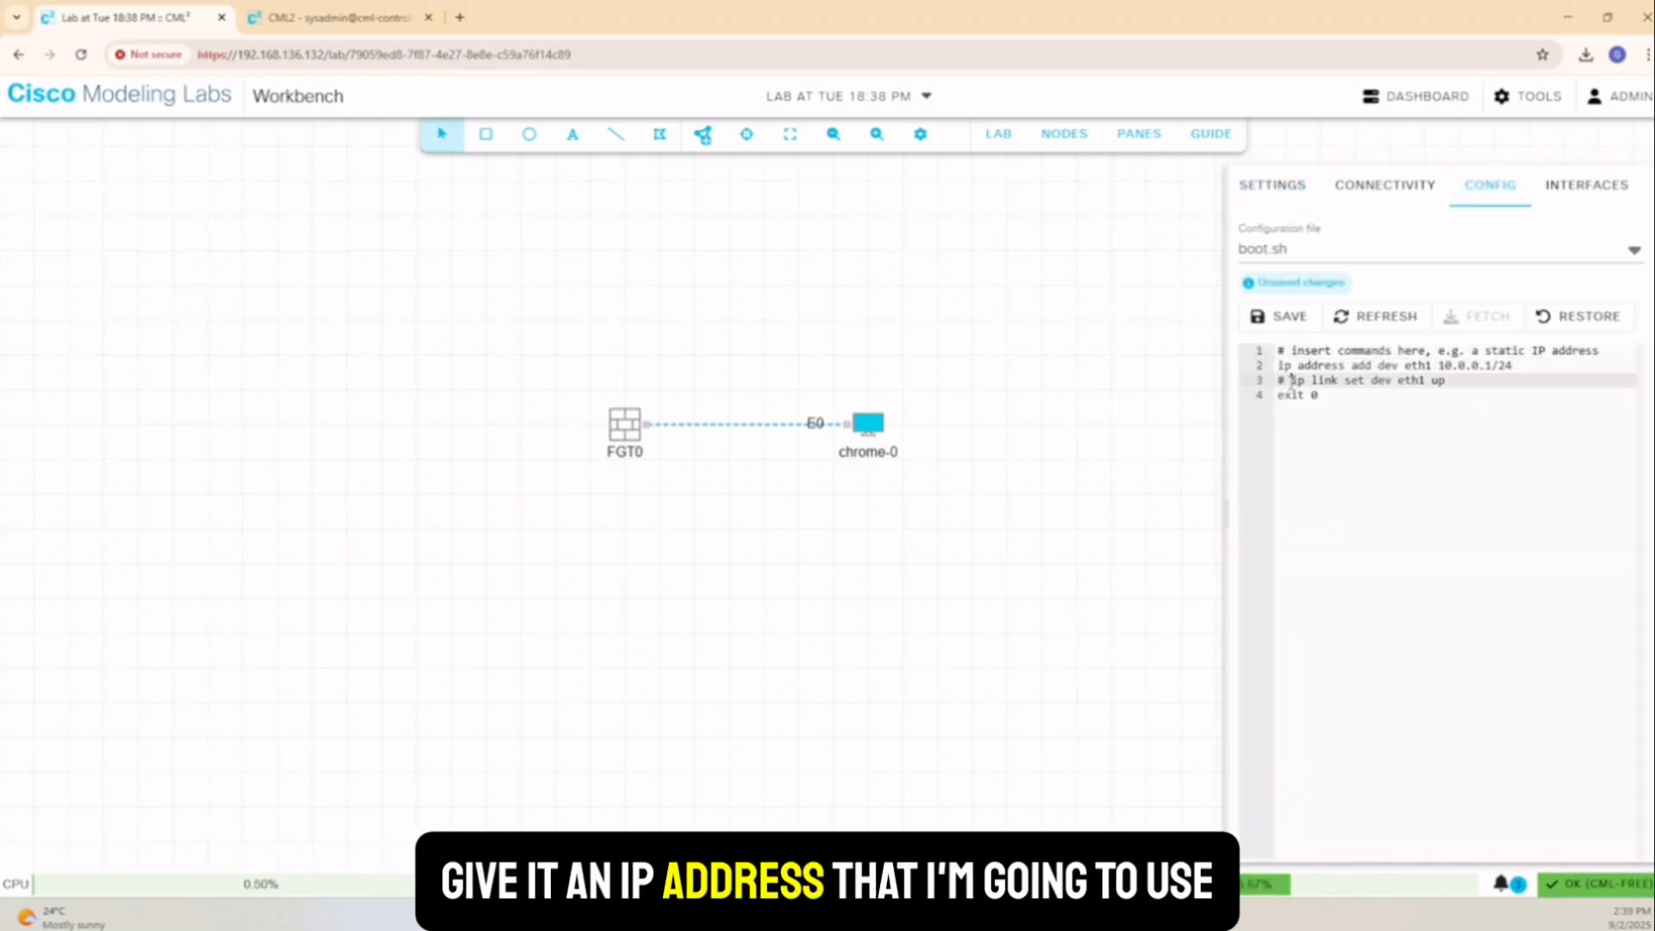
key(Down)
key(Delete)
key(Delete)
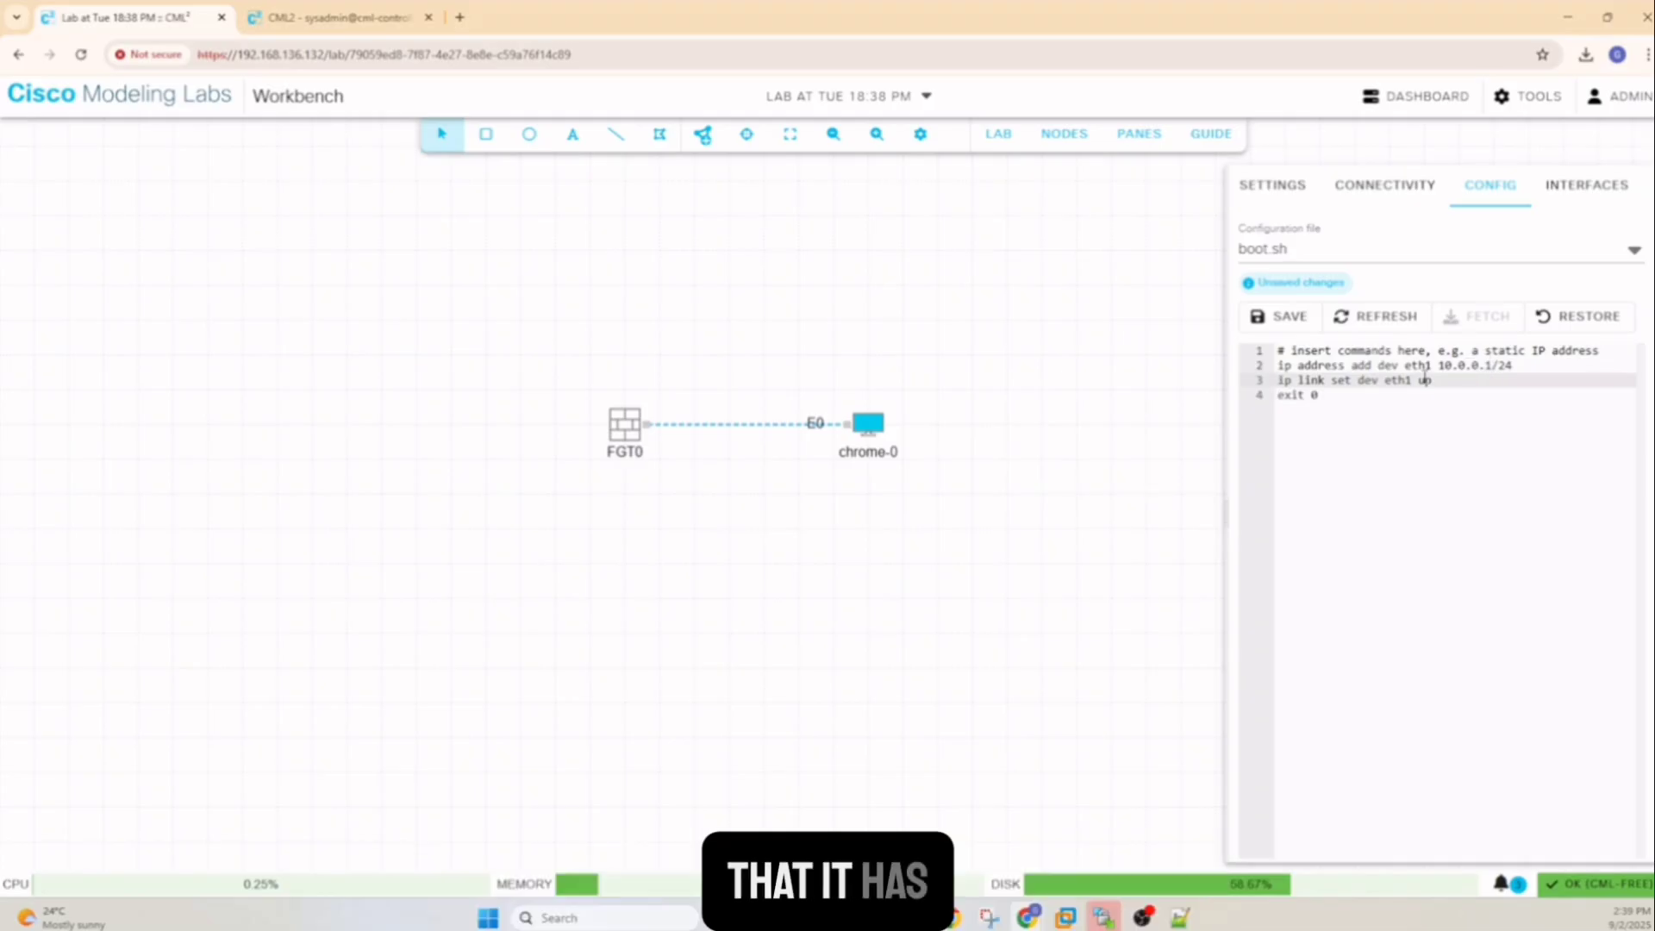
Change eth1 to eth0 on both lines so eth0 gets 10.0.0.1/24 and comes up
click(1434, 366)
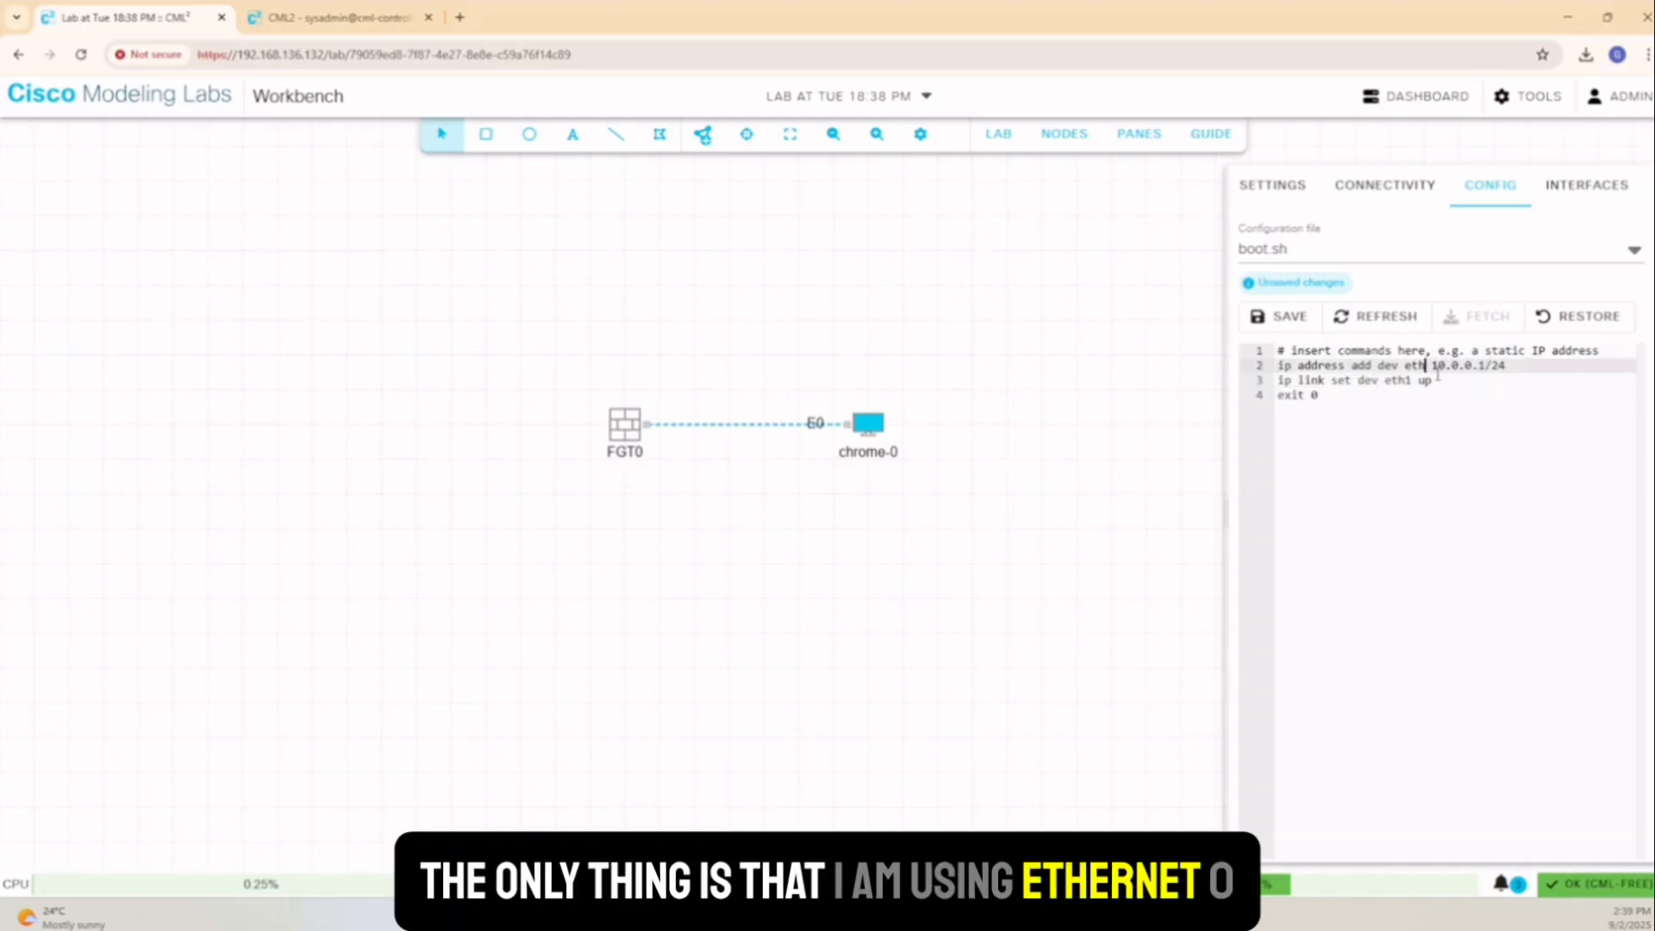
key(BackSpace)
text(0)
click(1415, 382)
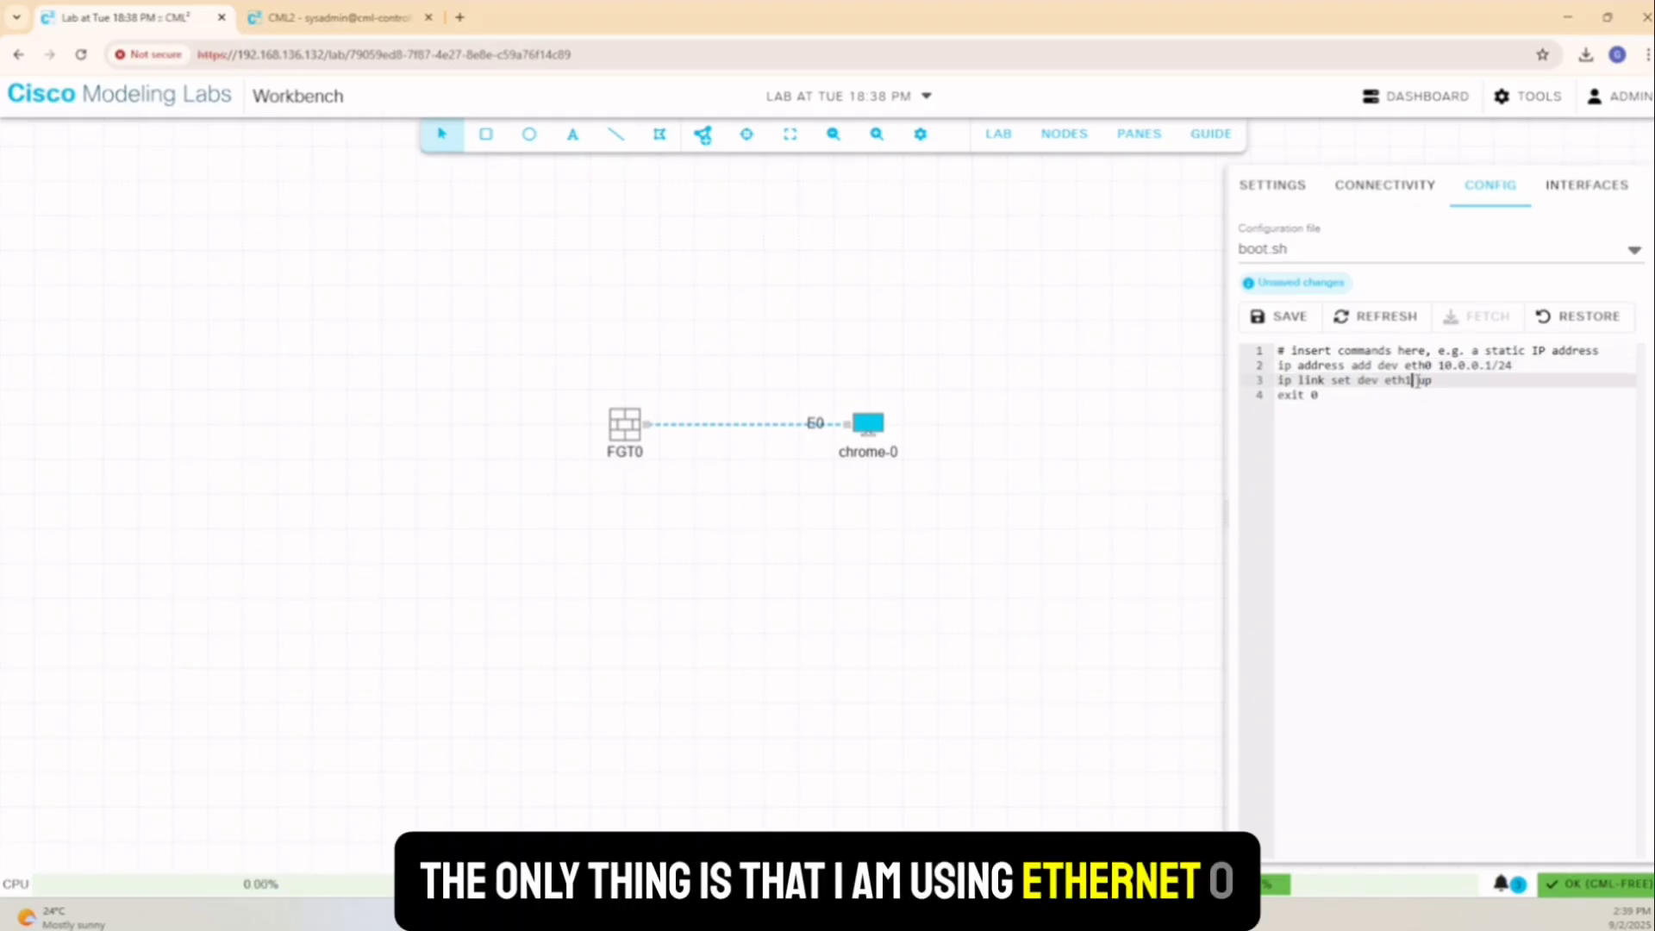
key(BackSpace)
text(0)
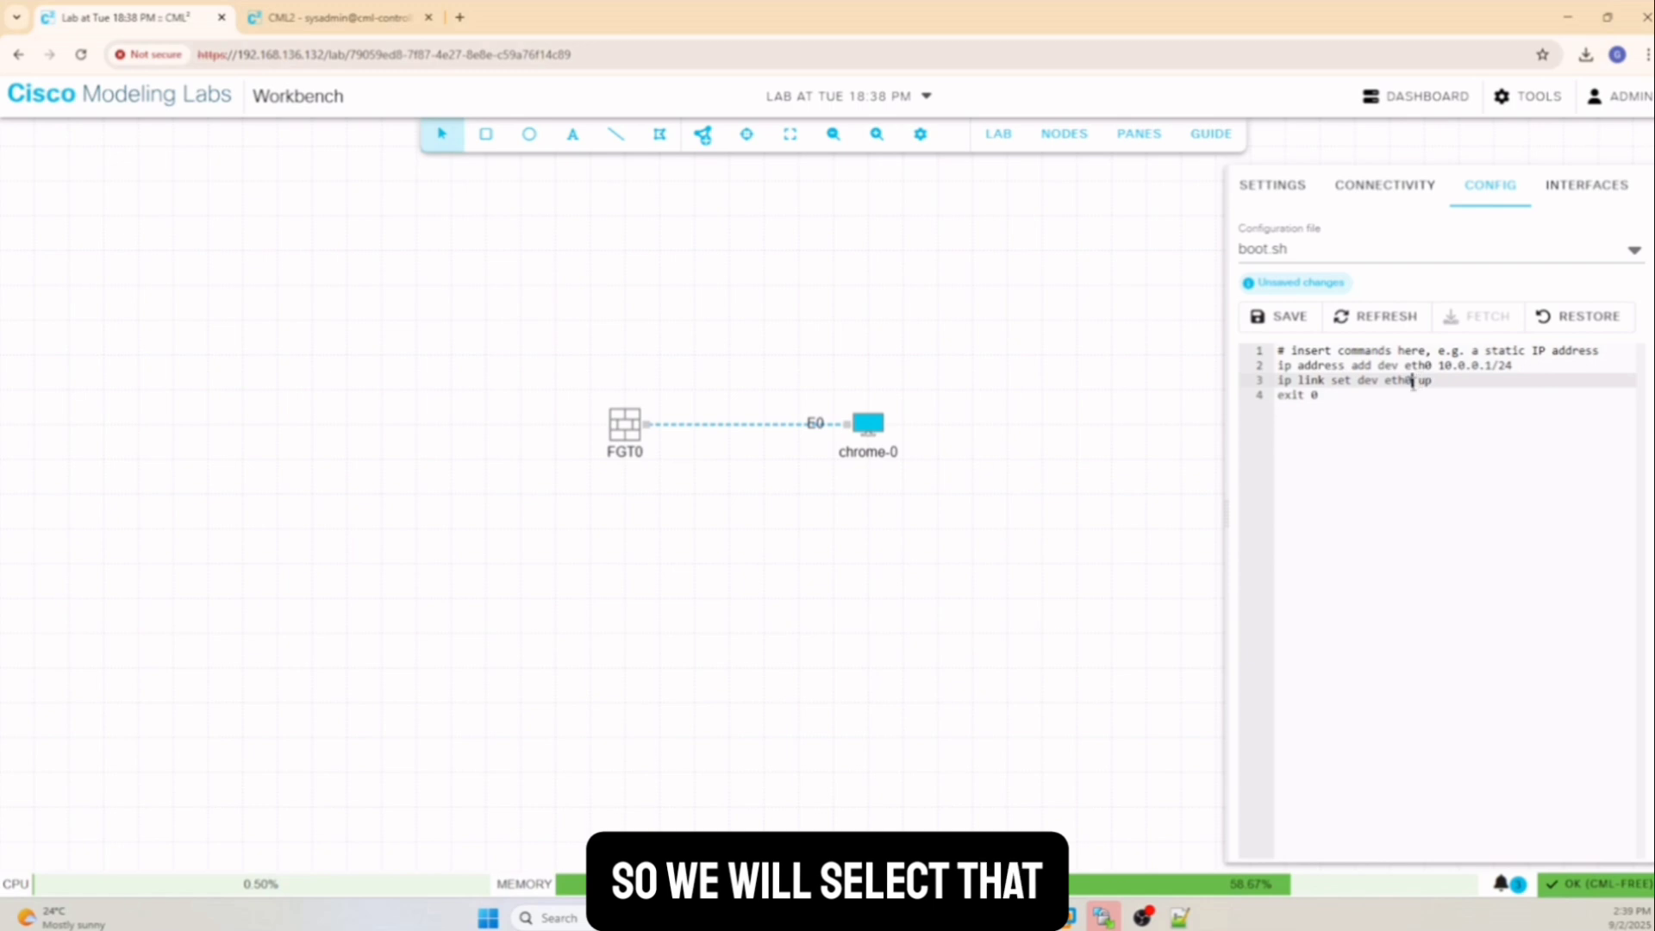
click(1100, 436)
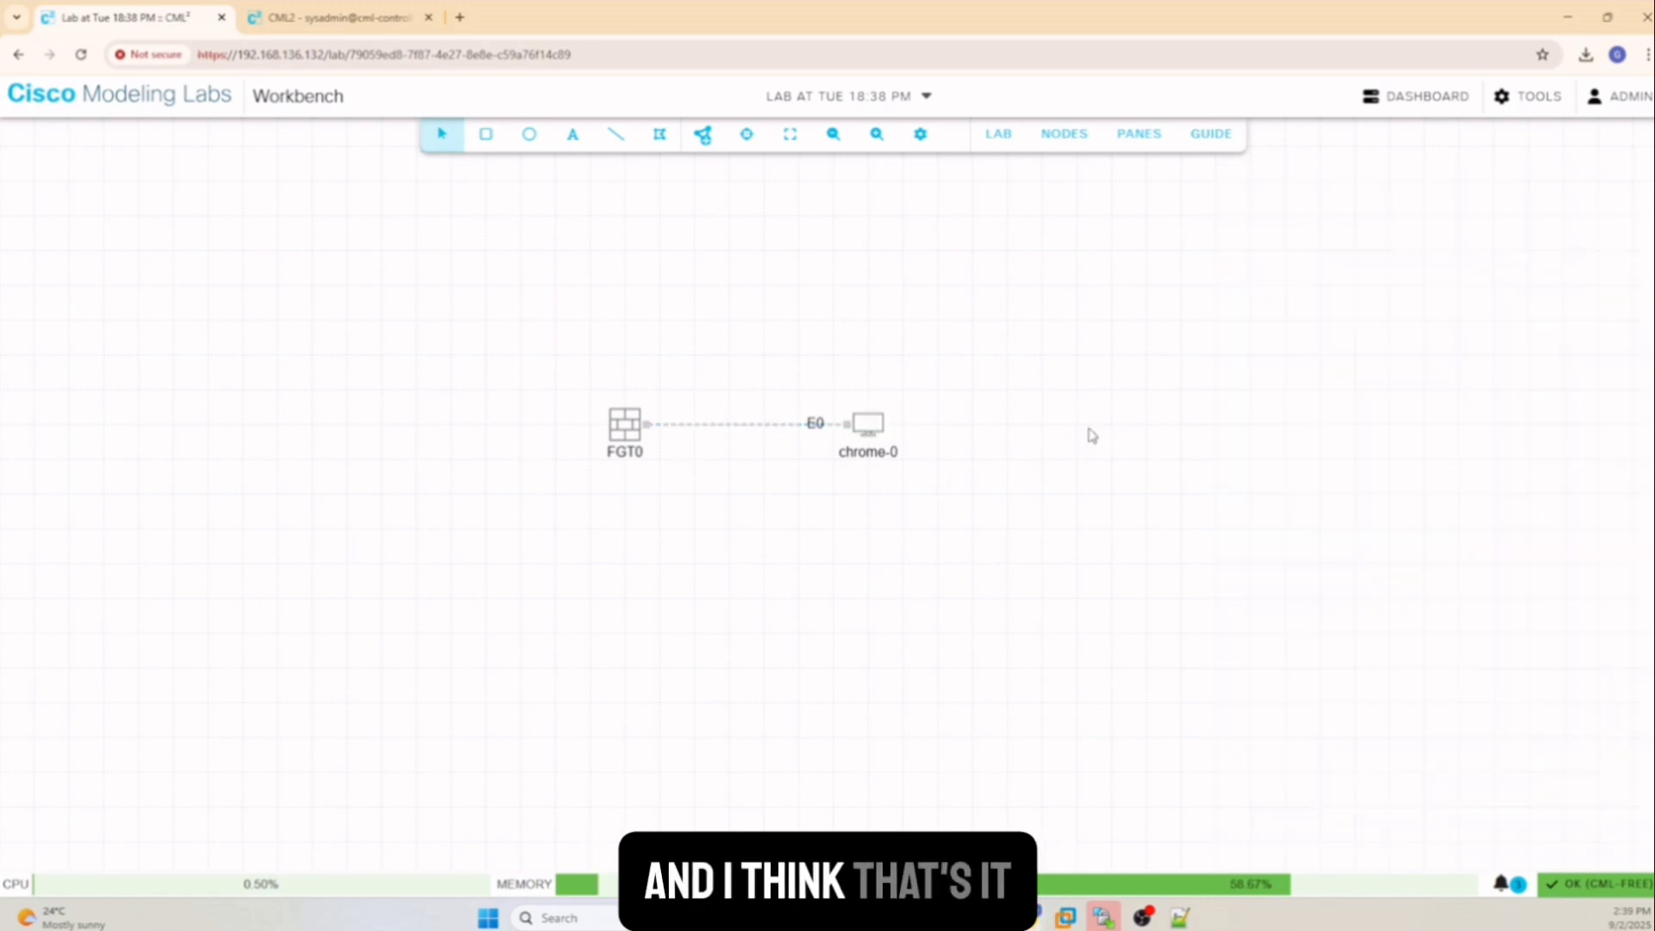
Start the FGT0 and chrome-0 nodes
right_click(623, 431)
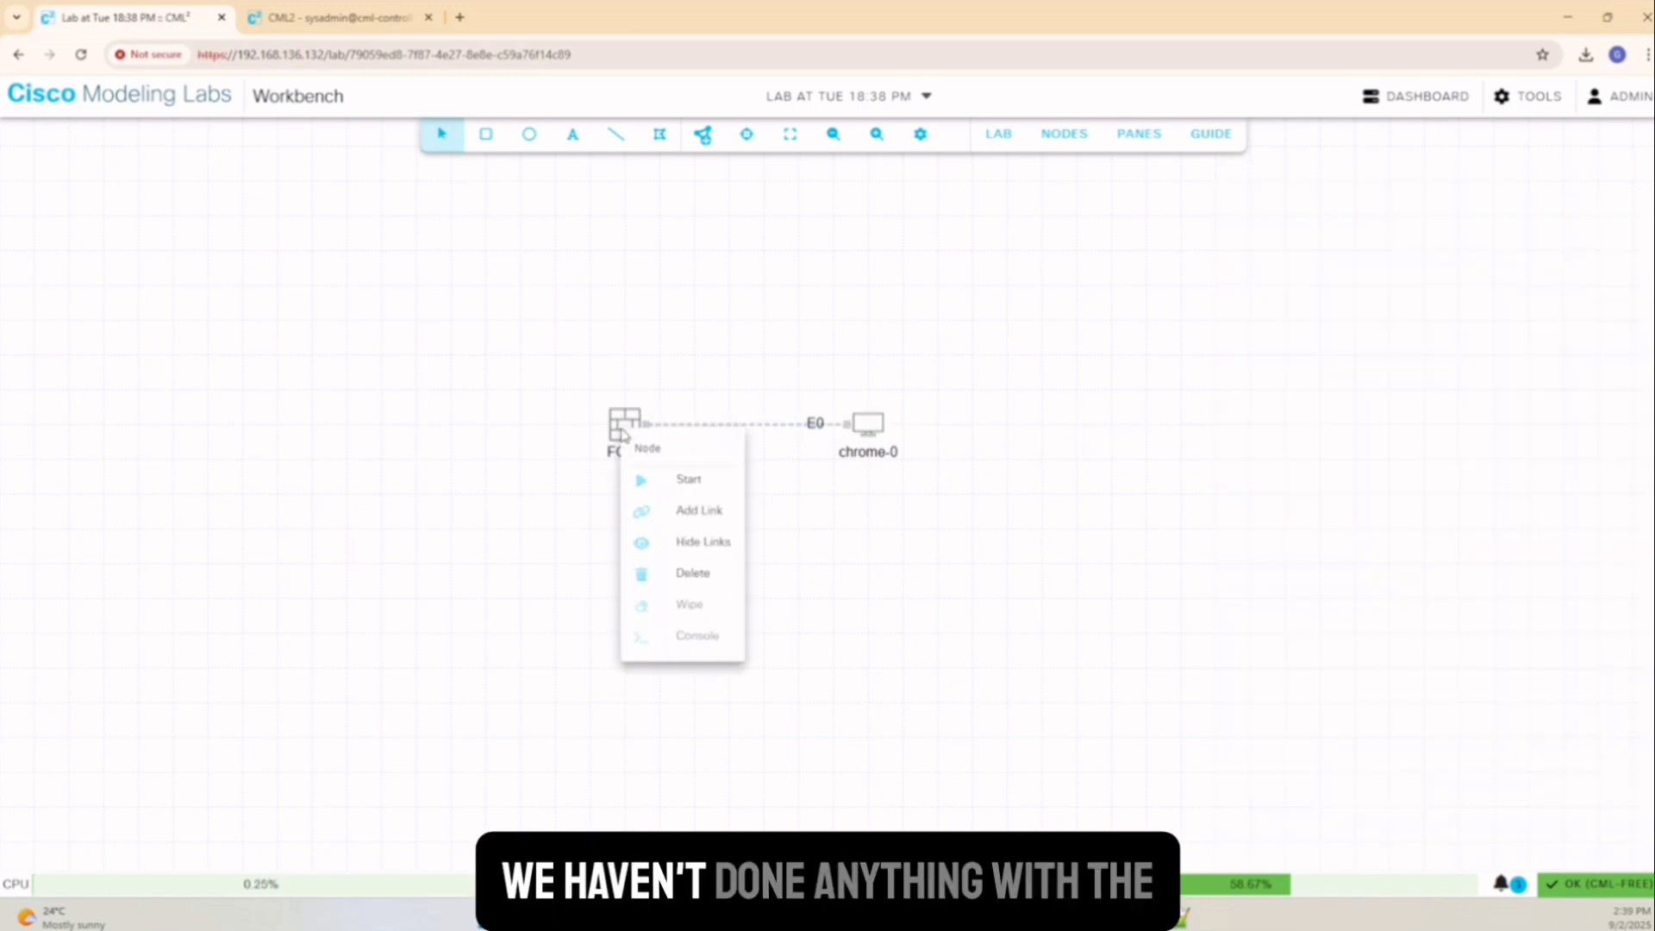
click(684, 482)
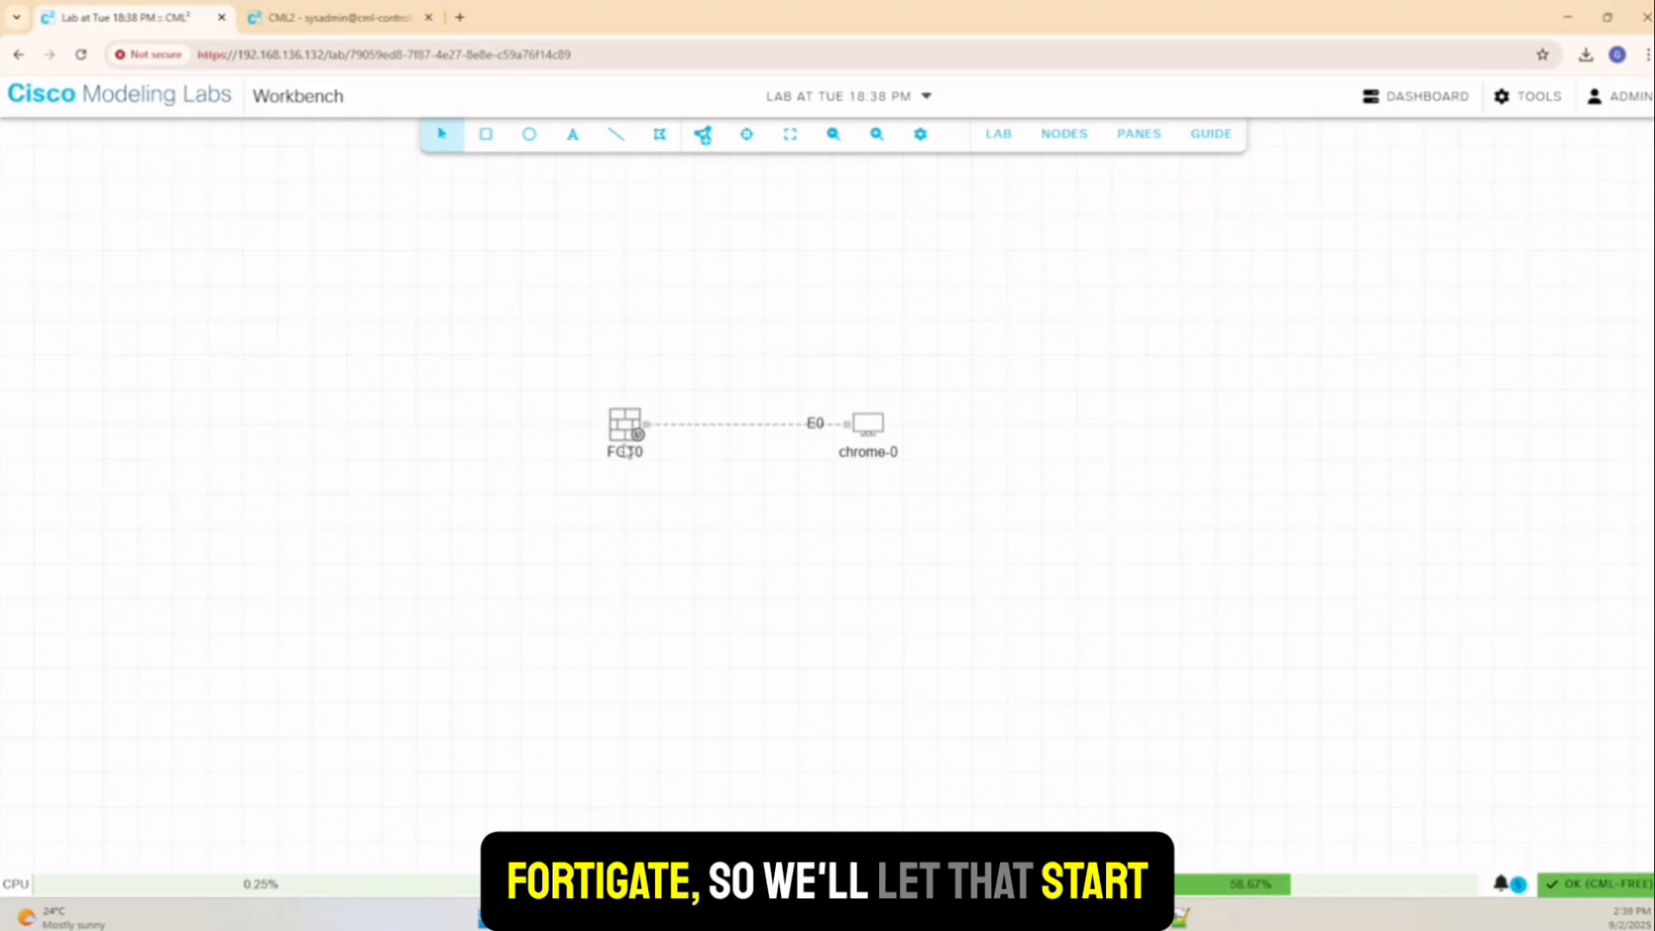
right_click(866, 428)
click(946, 486)
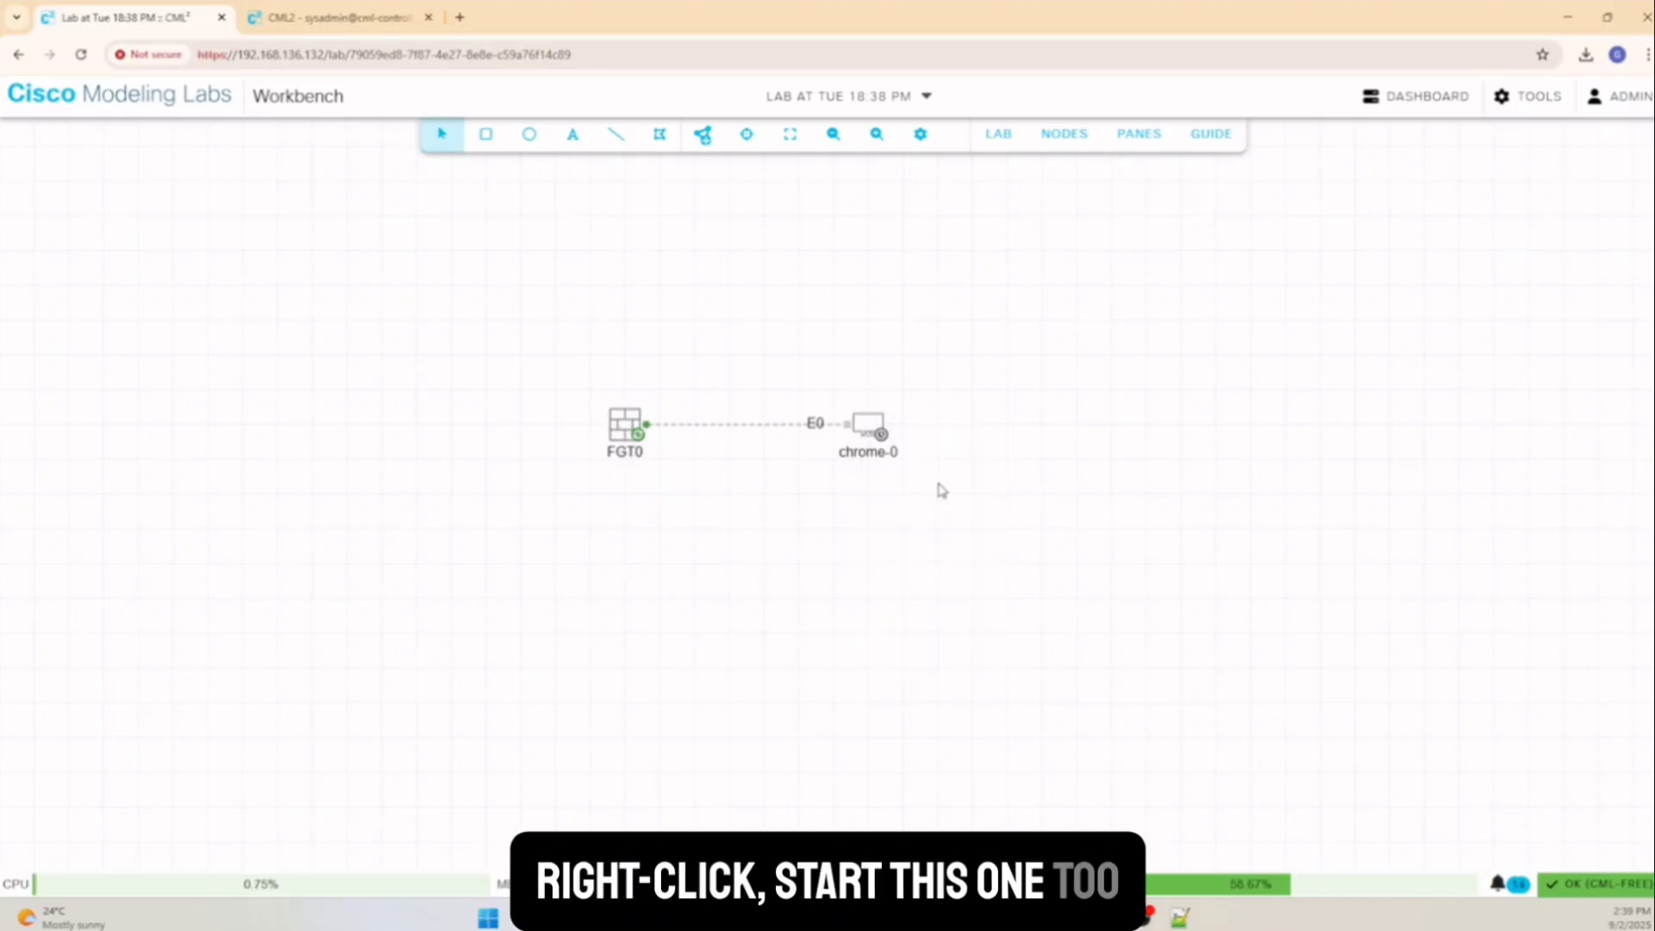
Open FGT0's console and make the console pane taller
right_click(621, 423)
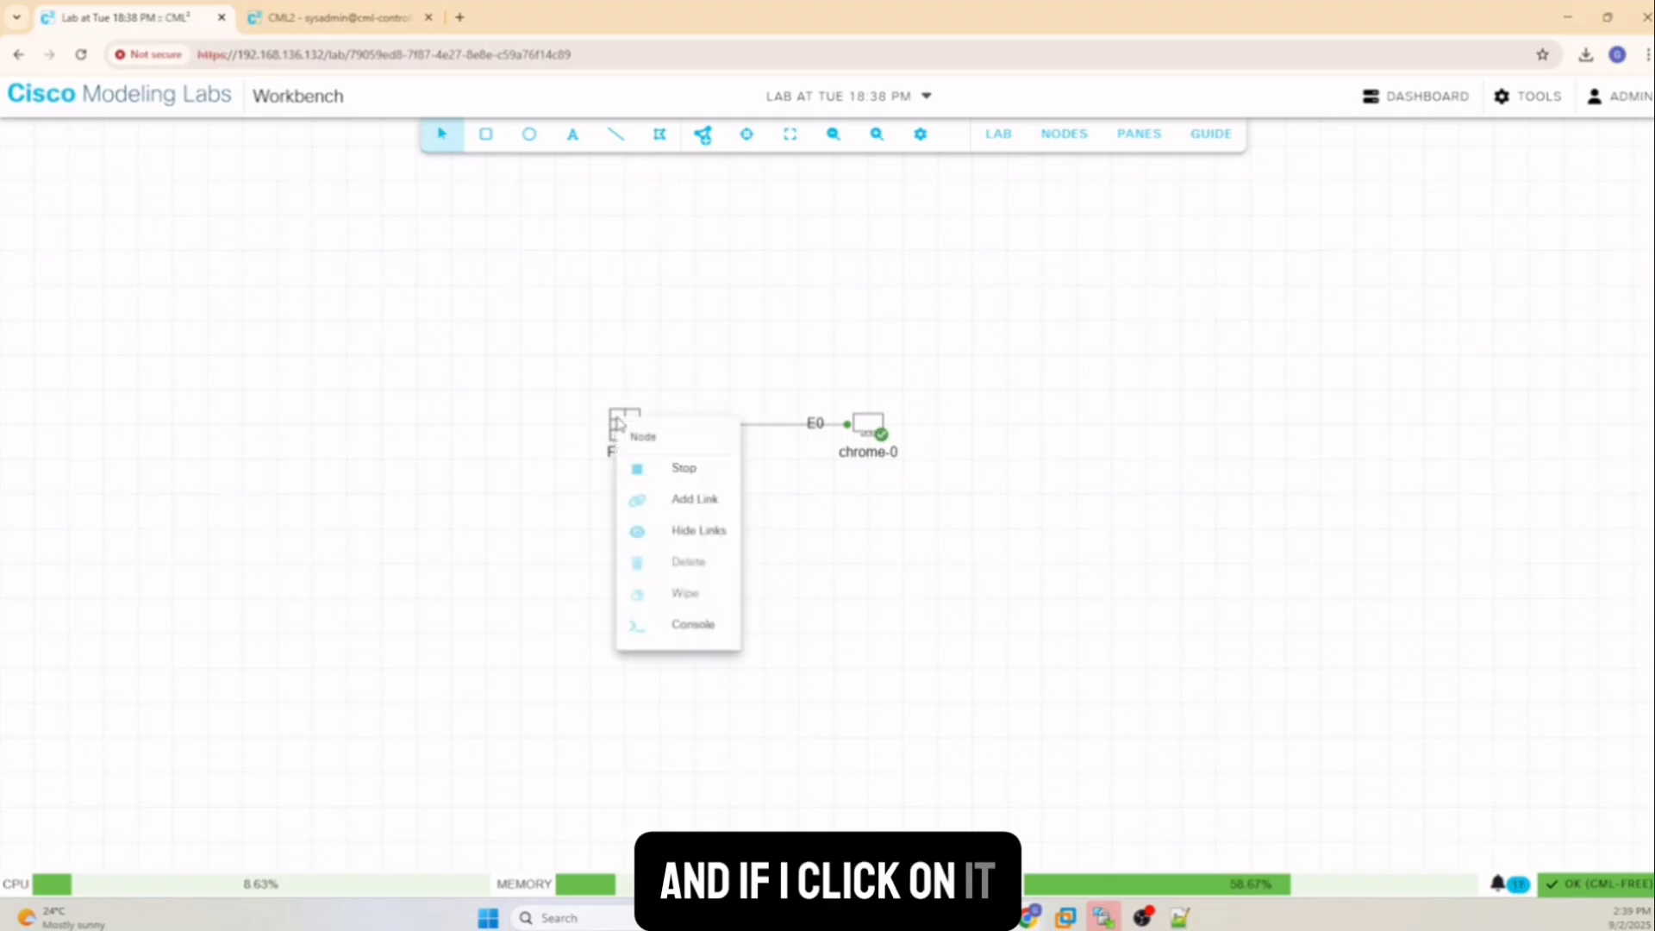
click(693, 629)
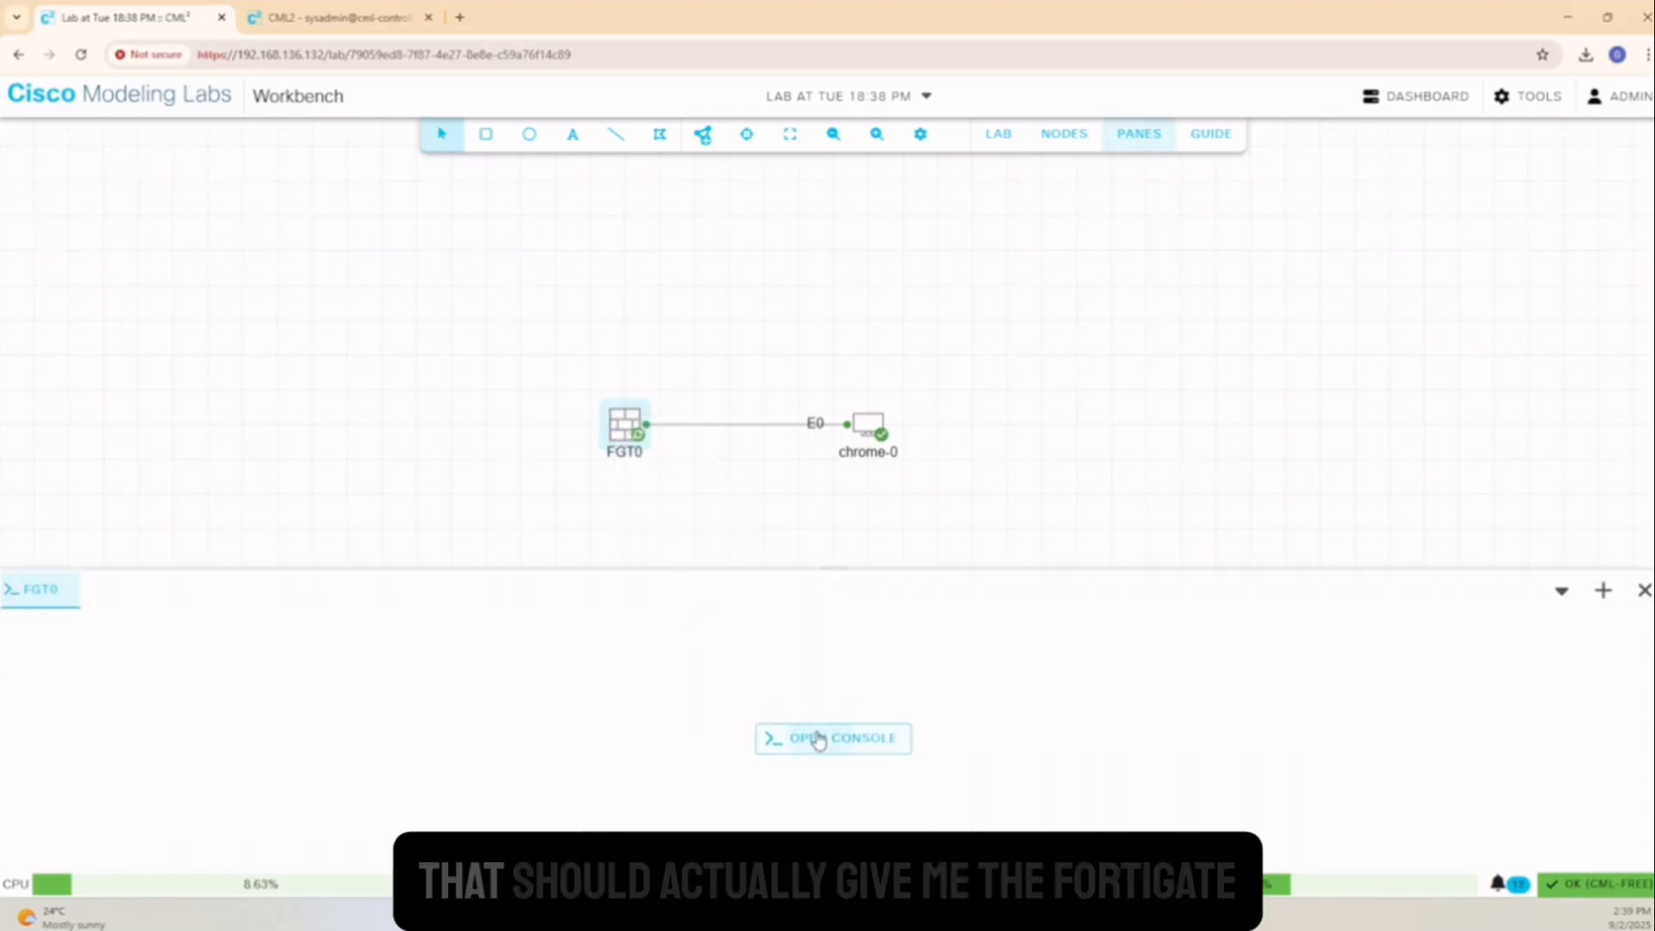
click(817, 735)
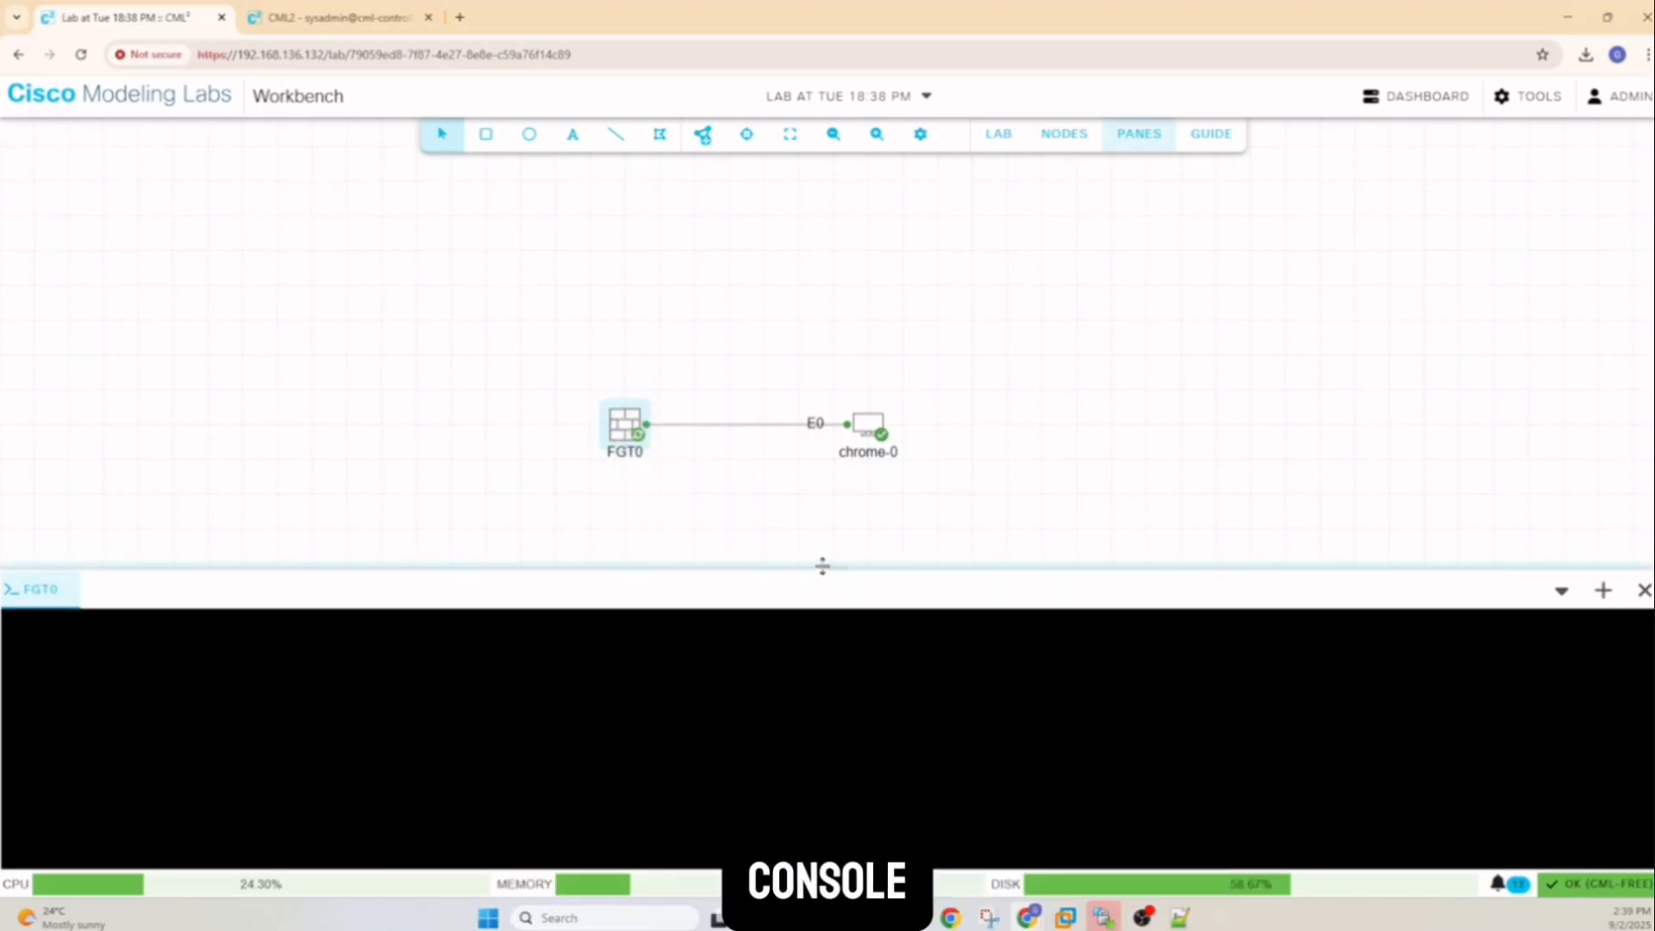
drag(819, 569, 815, 491)
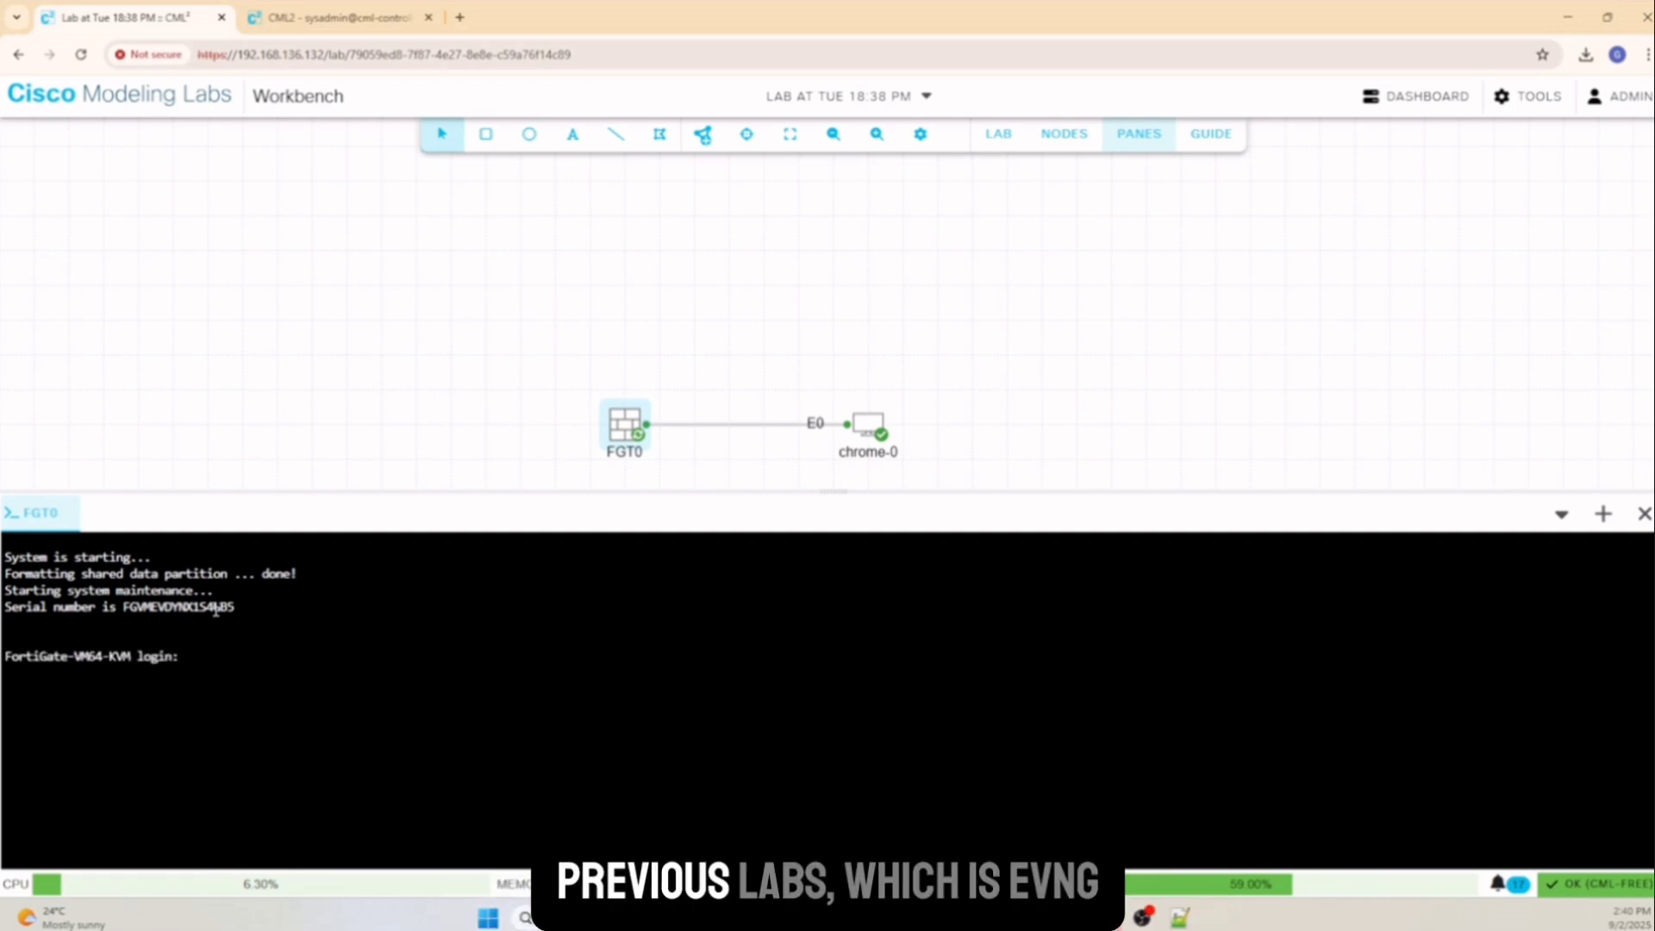
Log in to FGT0's console as admin with an empty password, then set and confirm a new password
click(262, 667)
text(admin)
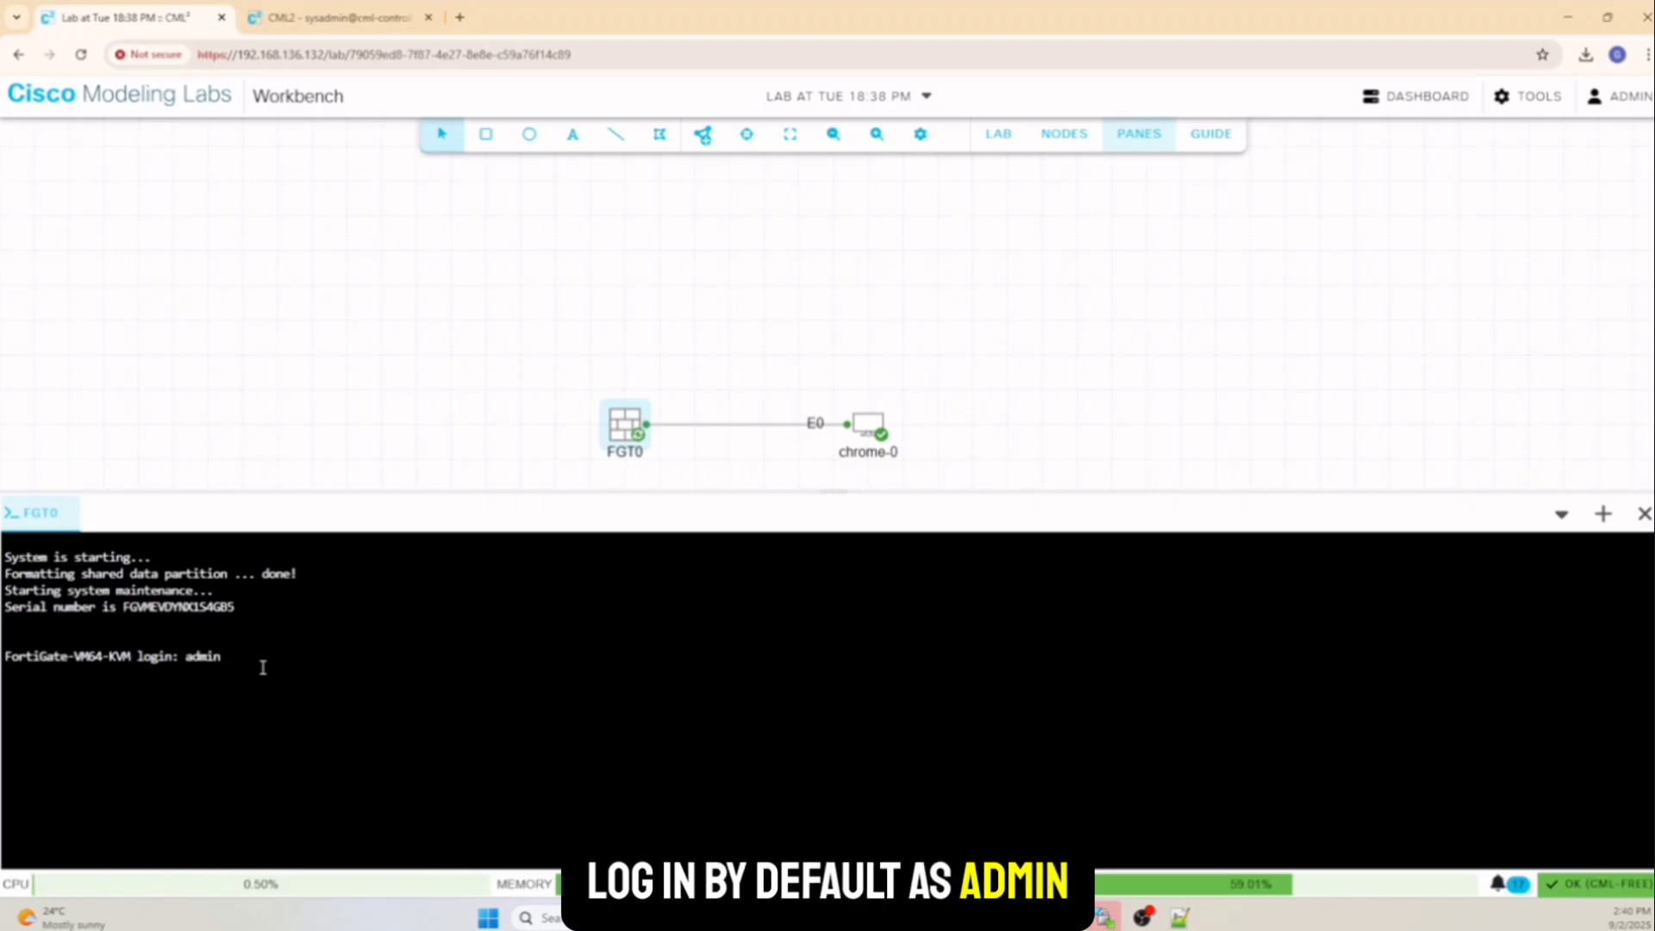
key(Return)
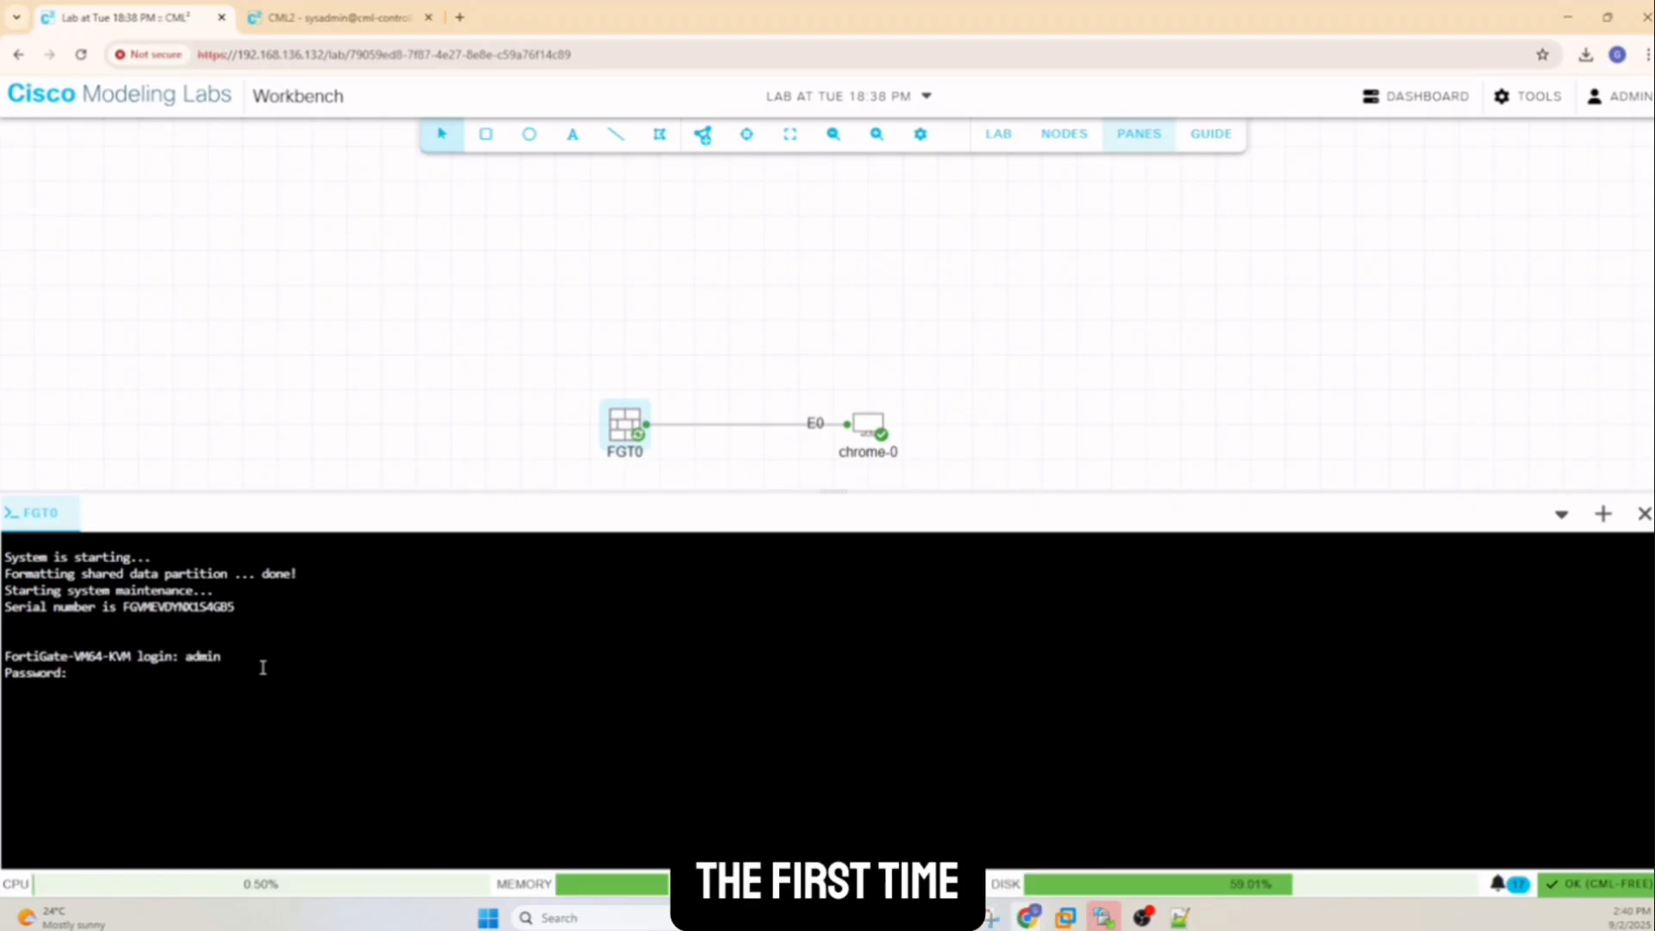
key(Return)
key(Return)
text(admin)
key(Return)
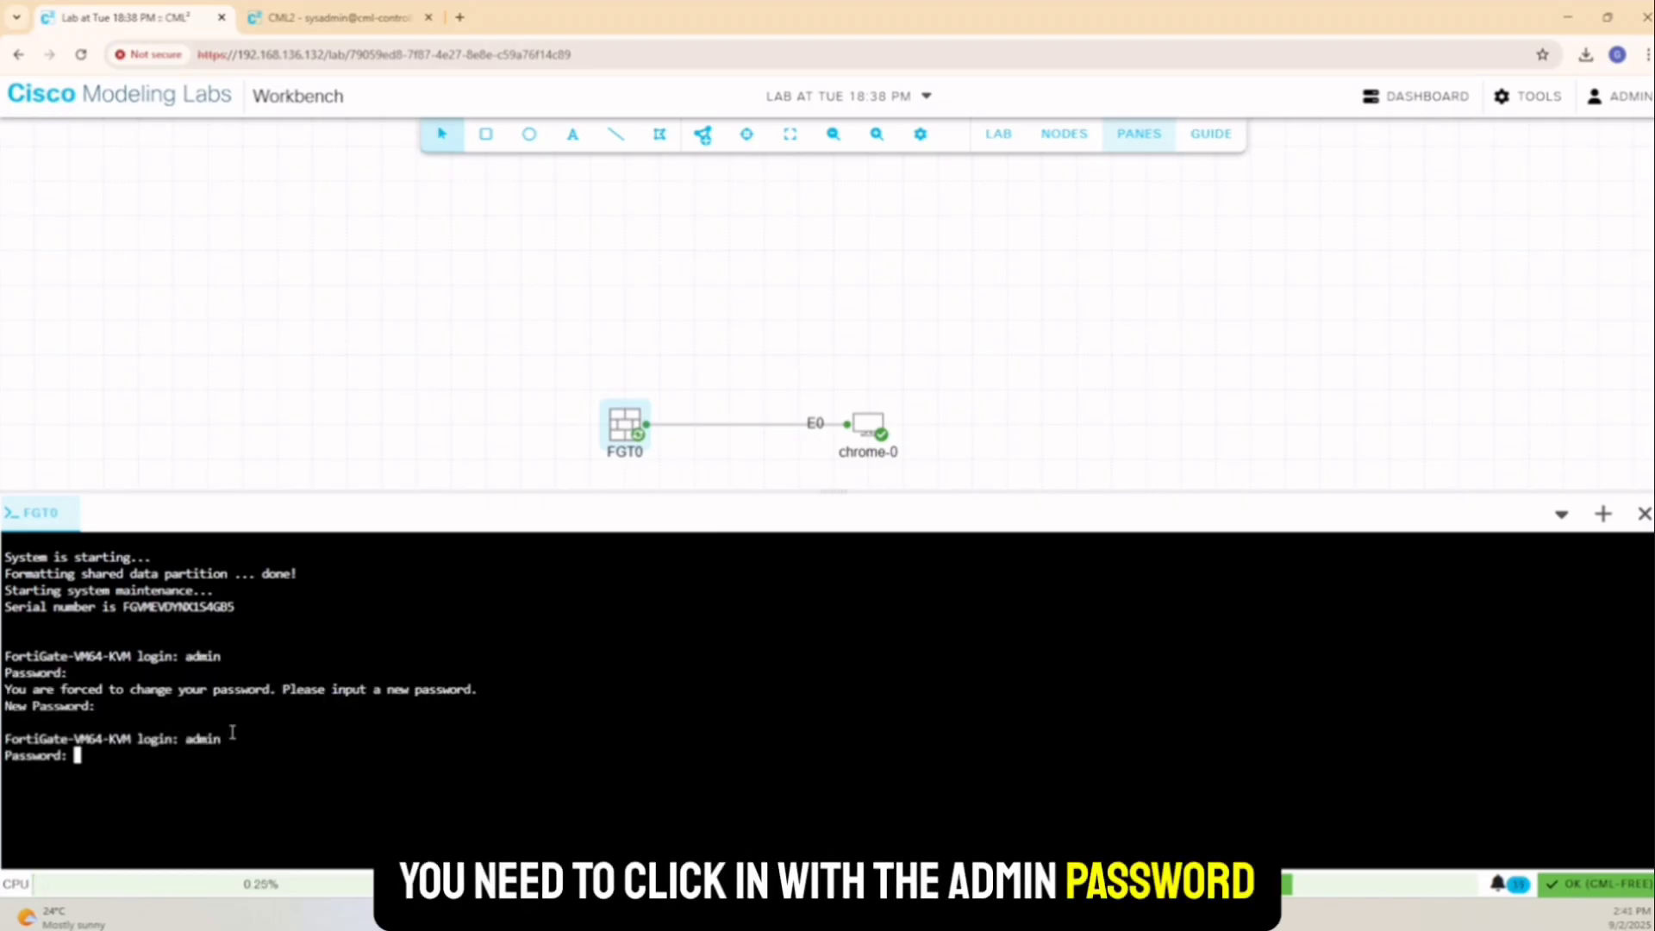
key(Return)
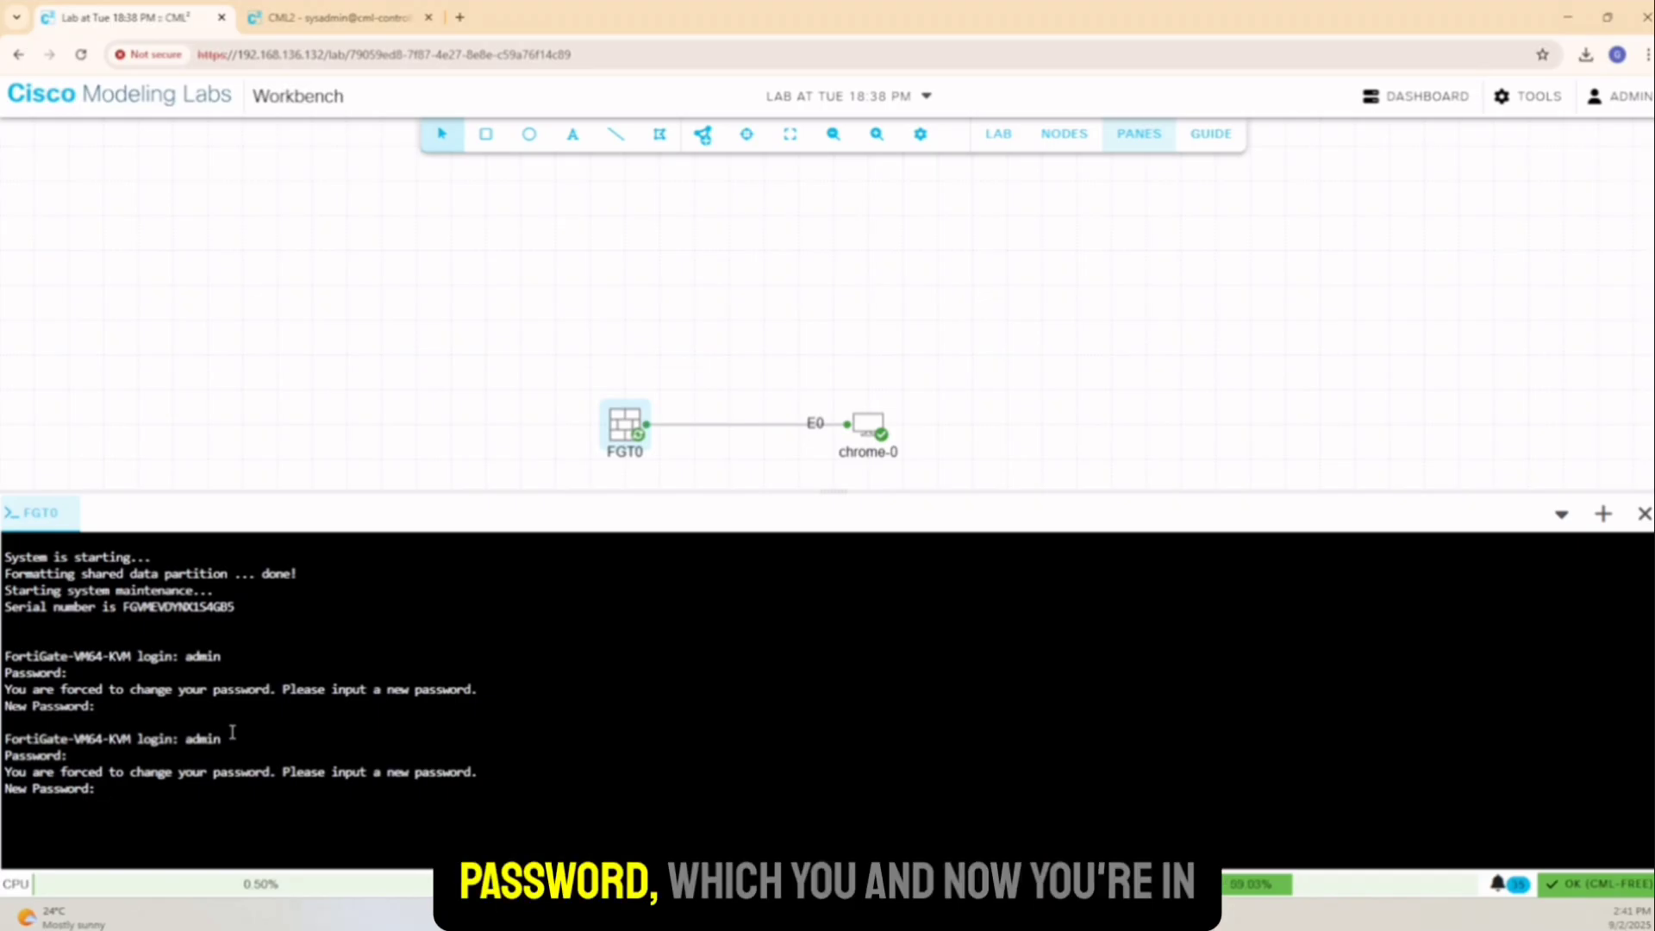
key(Return)
key(Return)
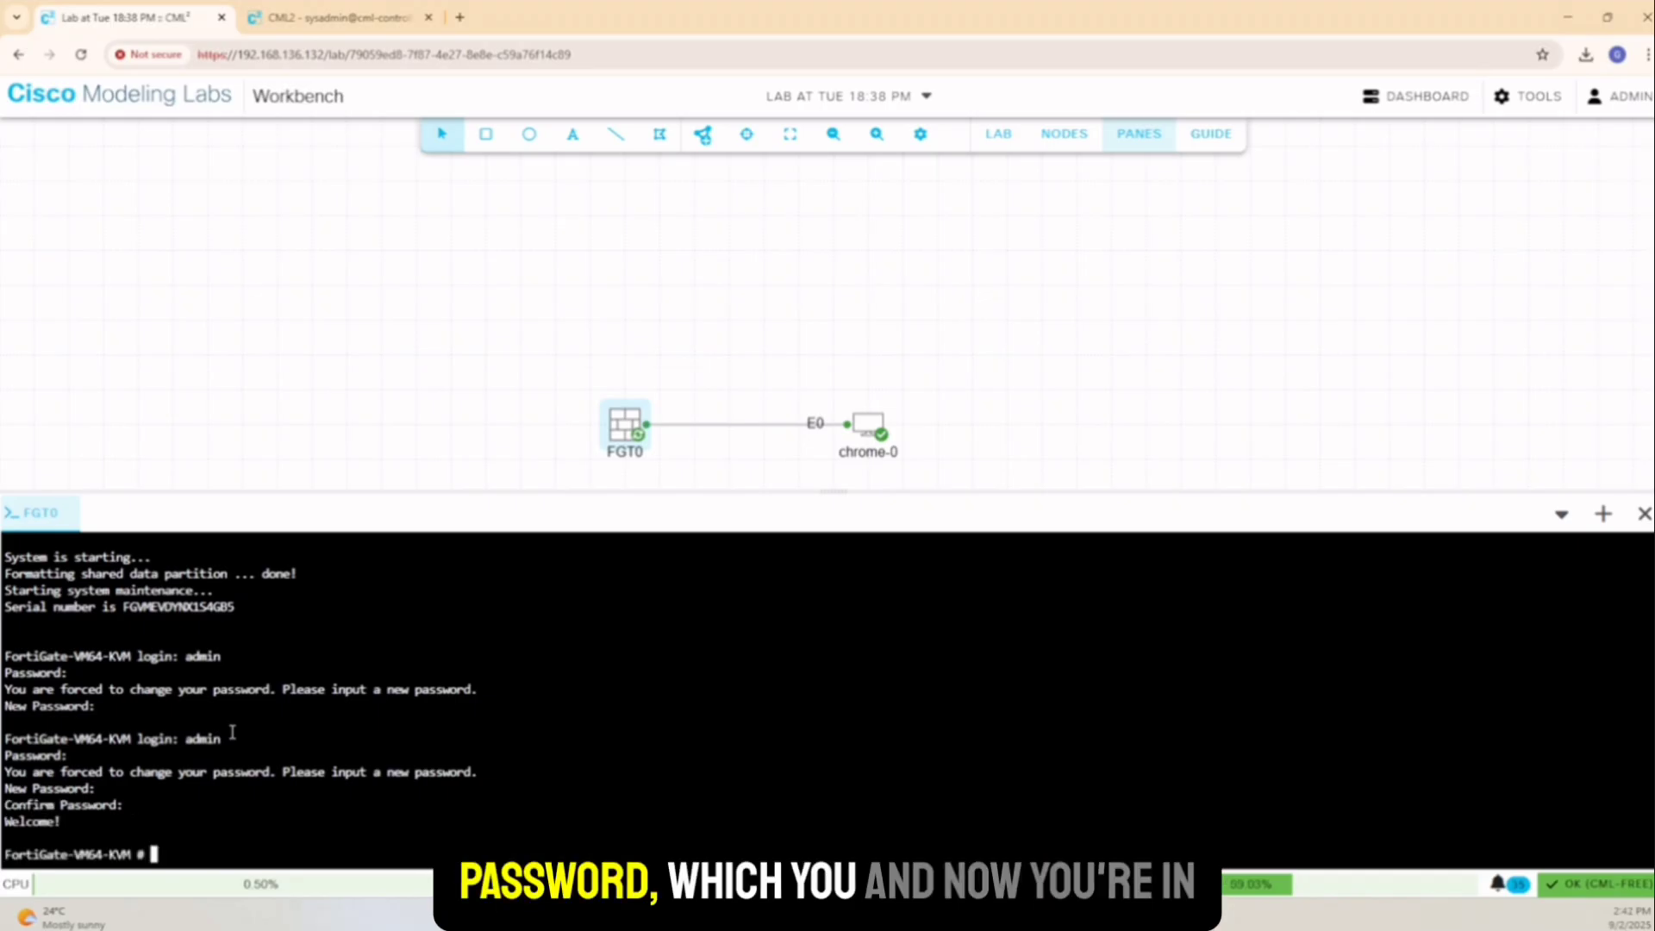
key(Return)
key(Return)
key(Return)
key(Return)
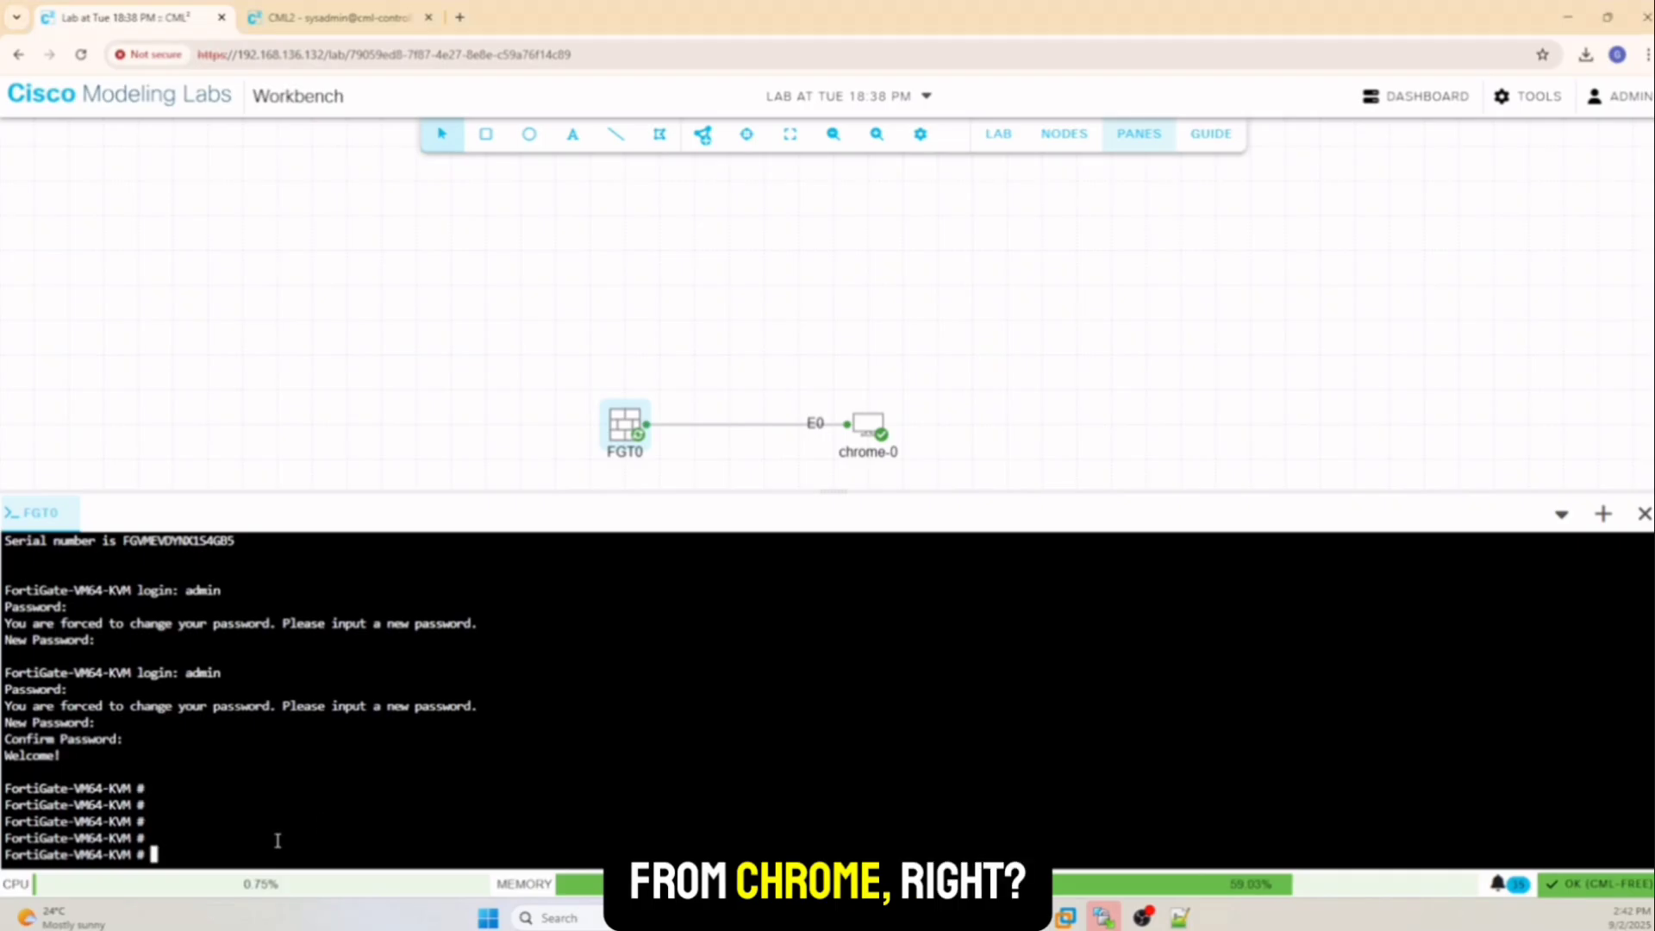
Under config system interface, edit port1, set mode static, and enter 'set ip 10.0.0.100 255.255.255.0'
text(config )
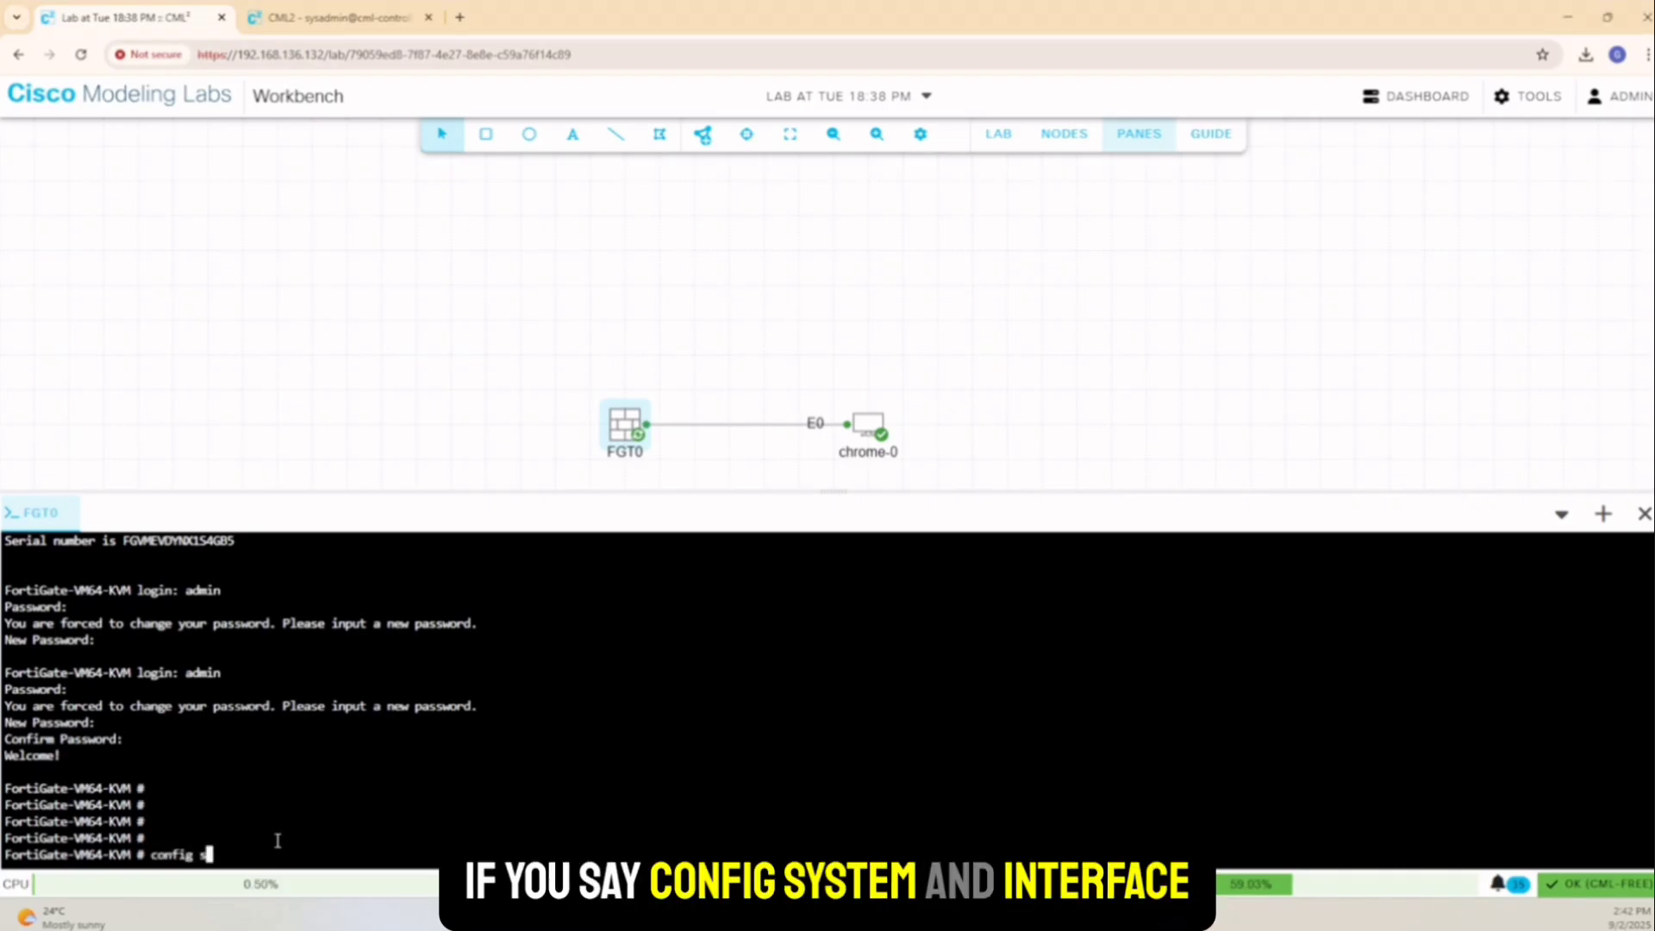
text(system interface)
key(Return)
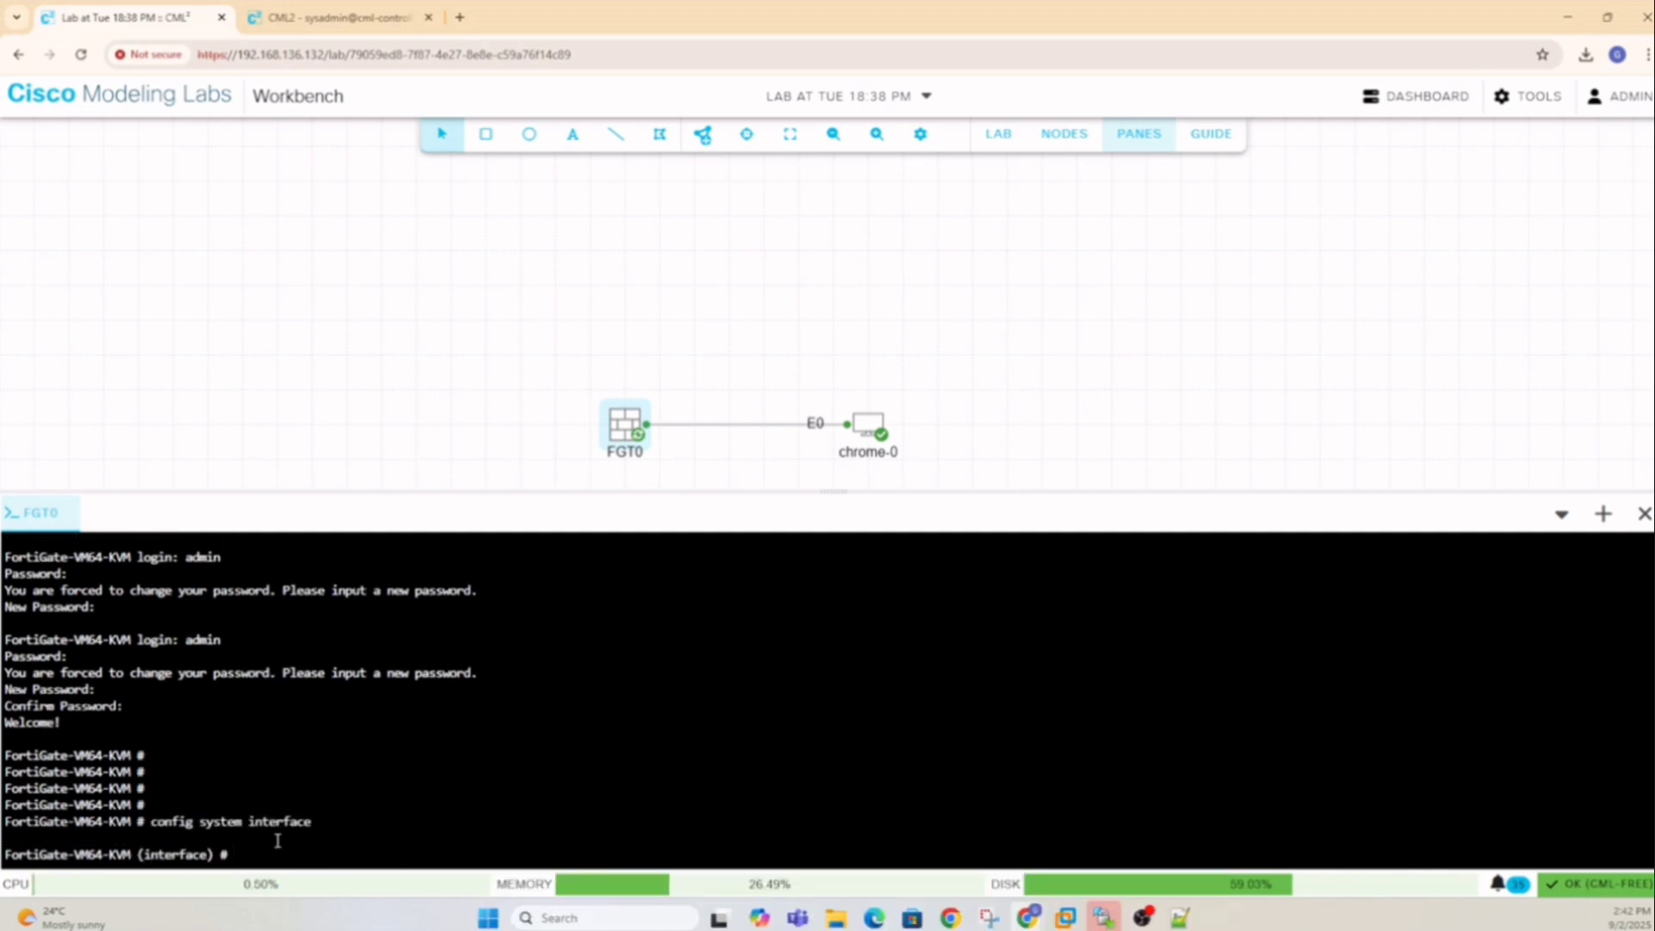
text(edit)
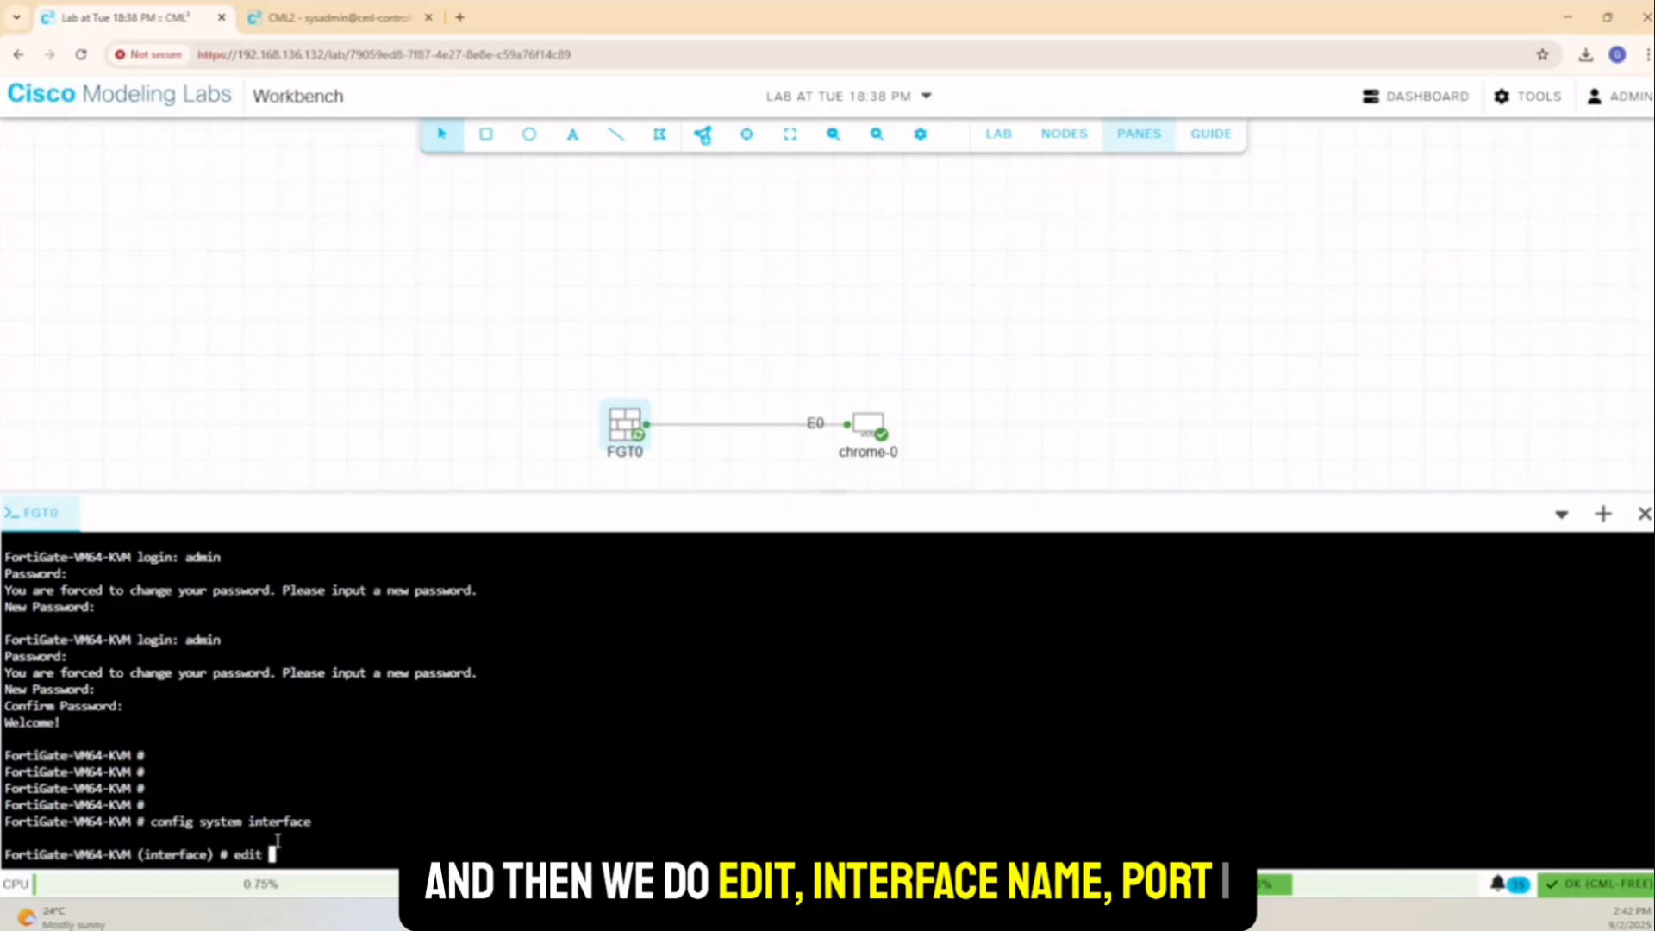
text( port1)
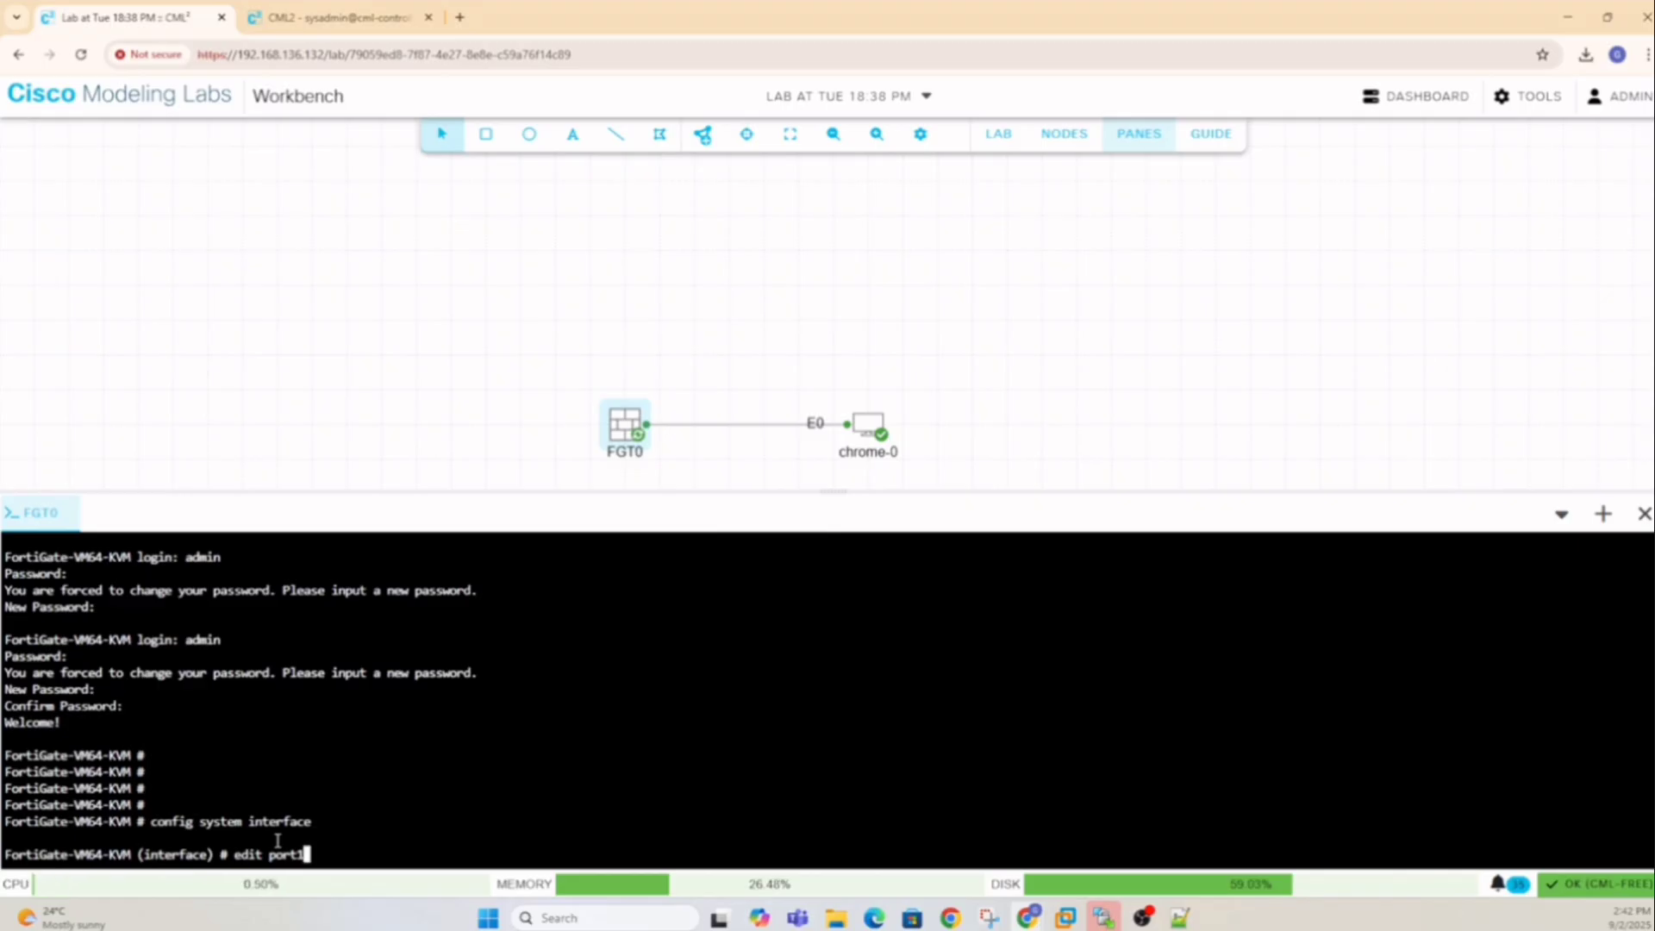
key(Return)
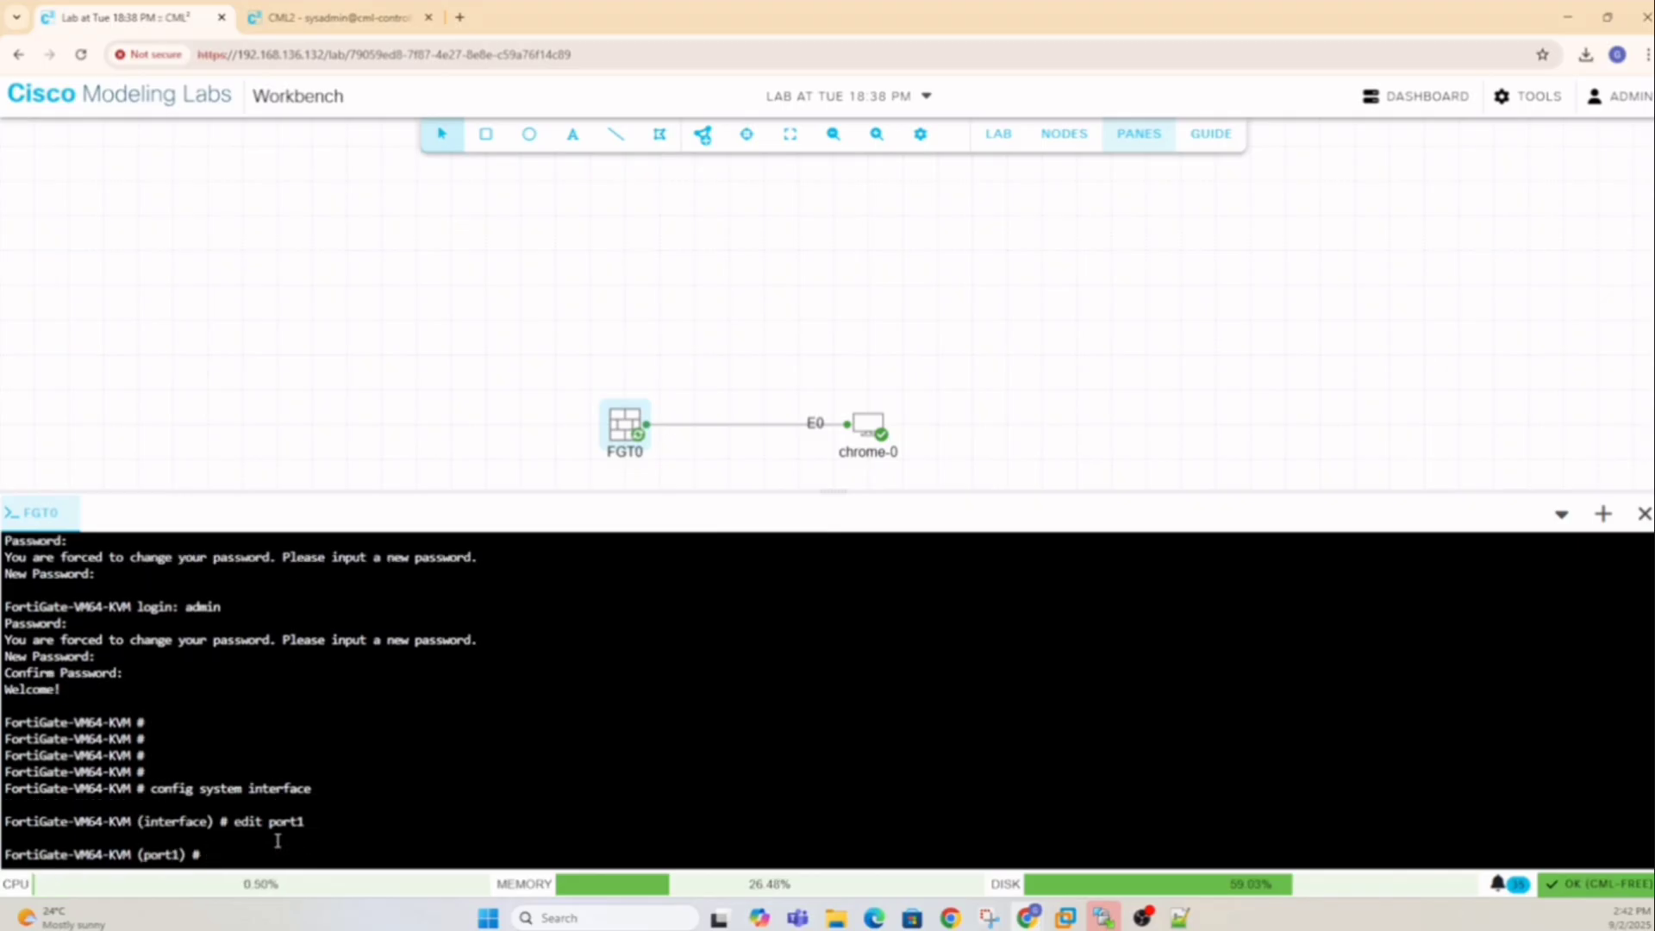
text(set)
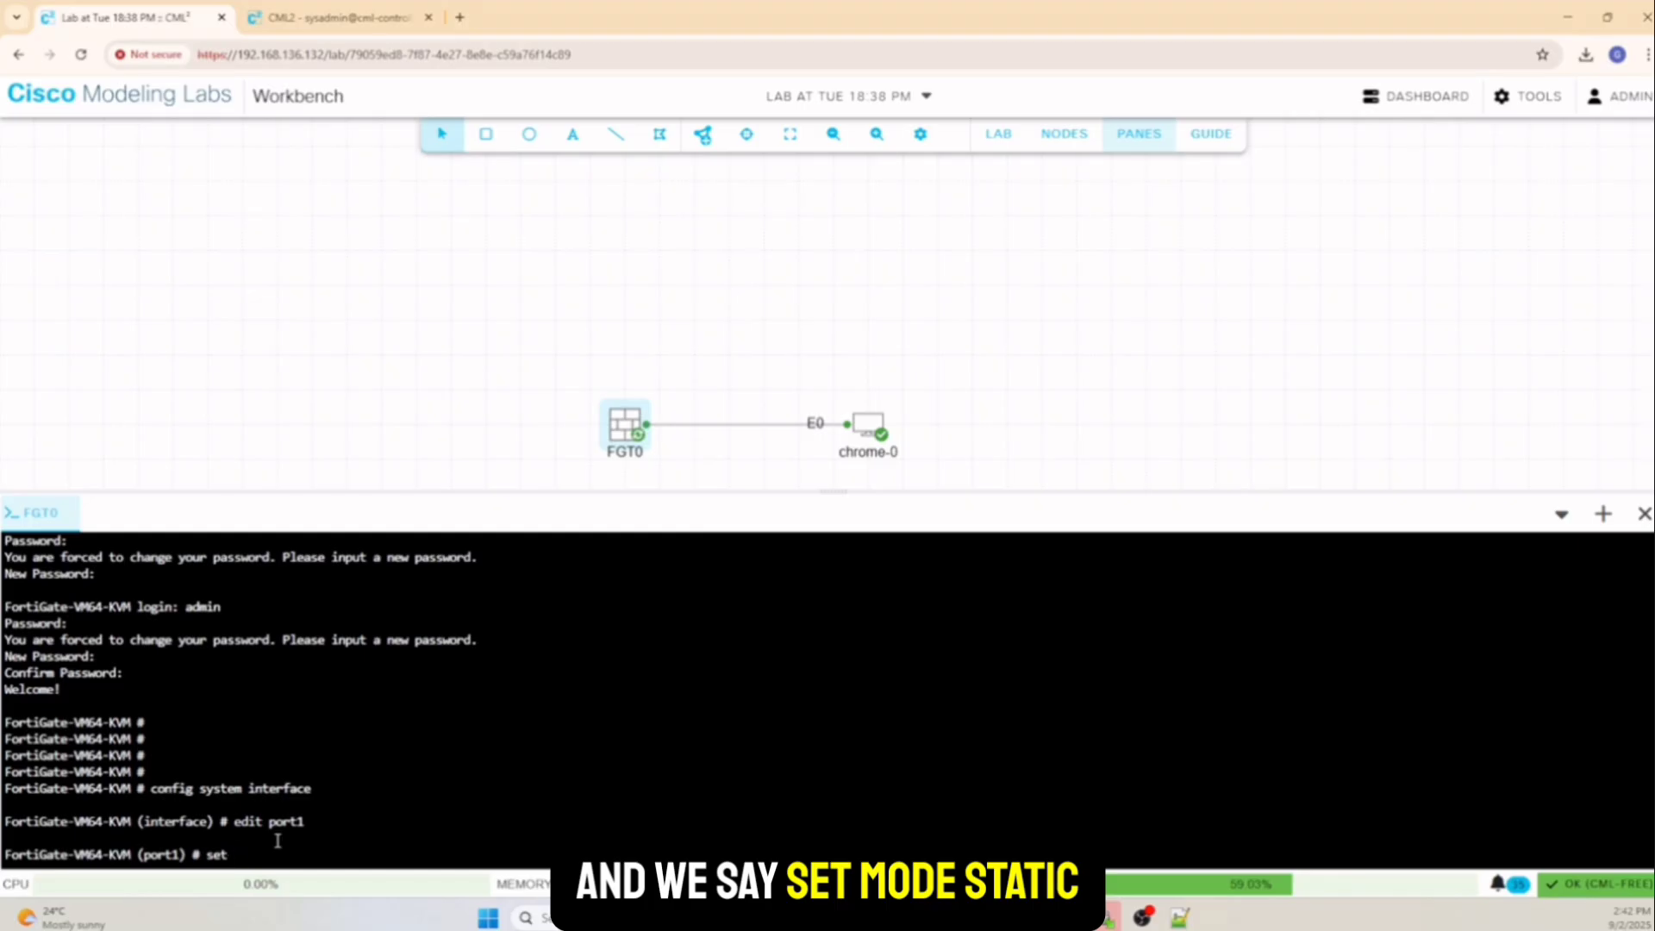
text( mode static)
key(Return)
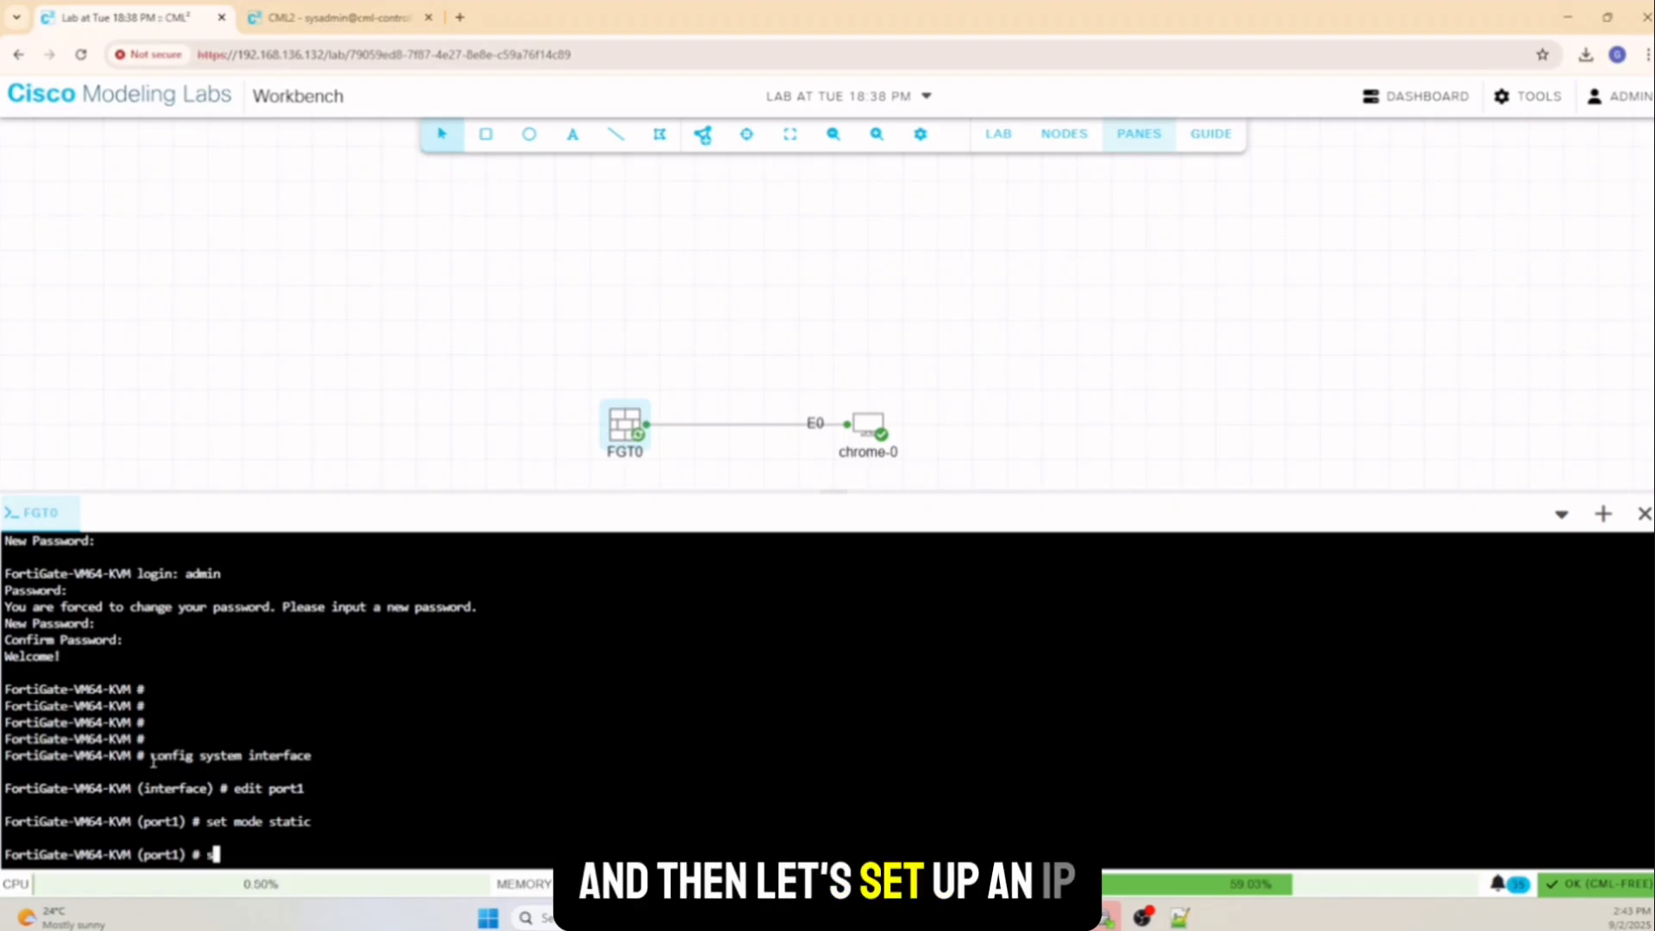
text(set i)
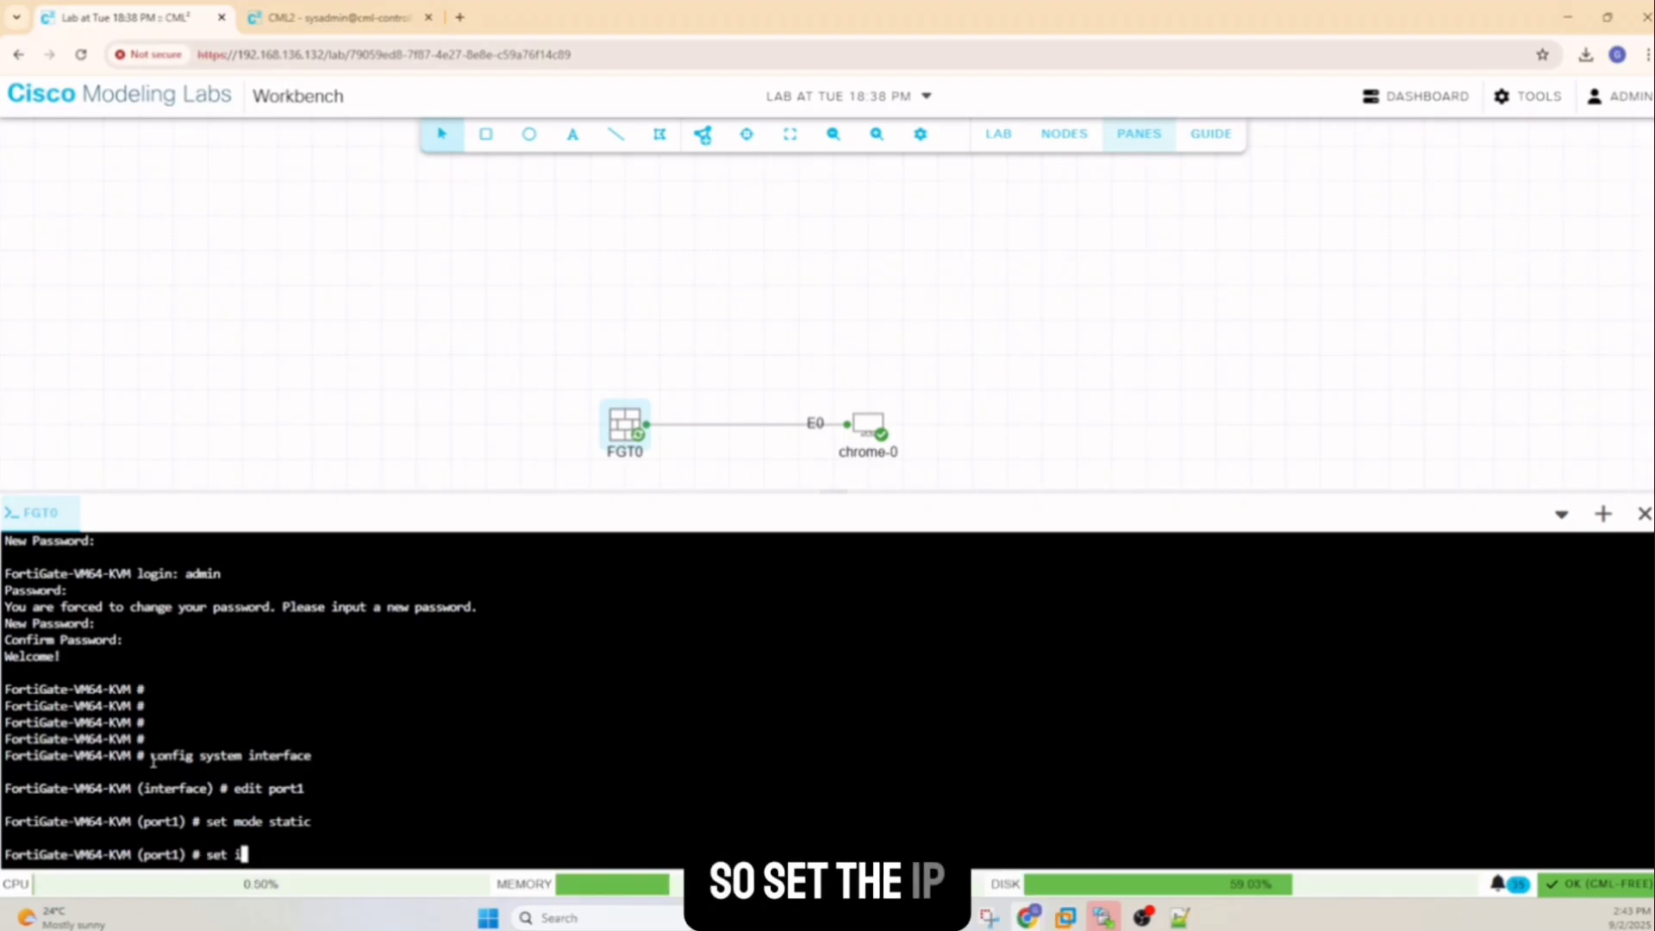
text(p 10.)
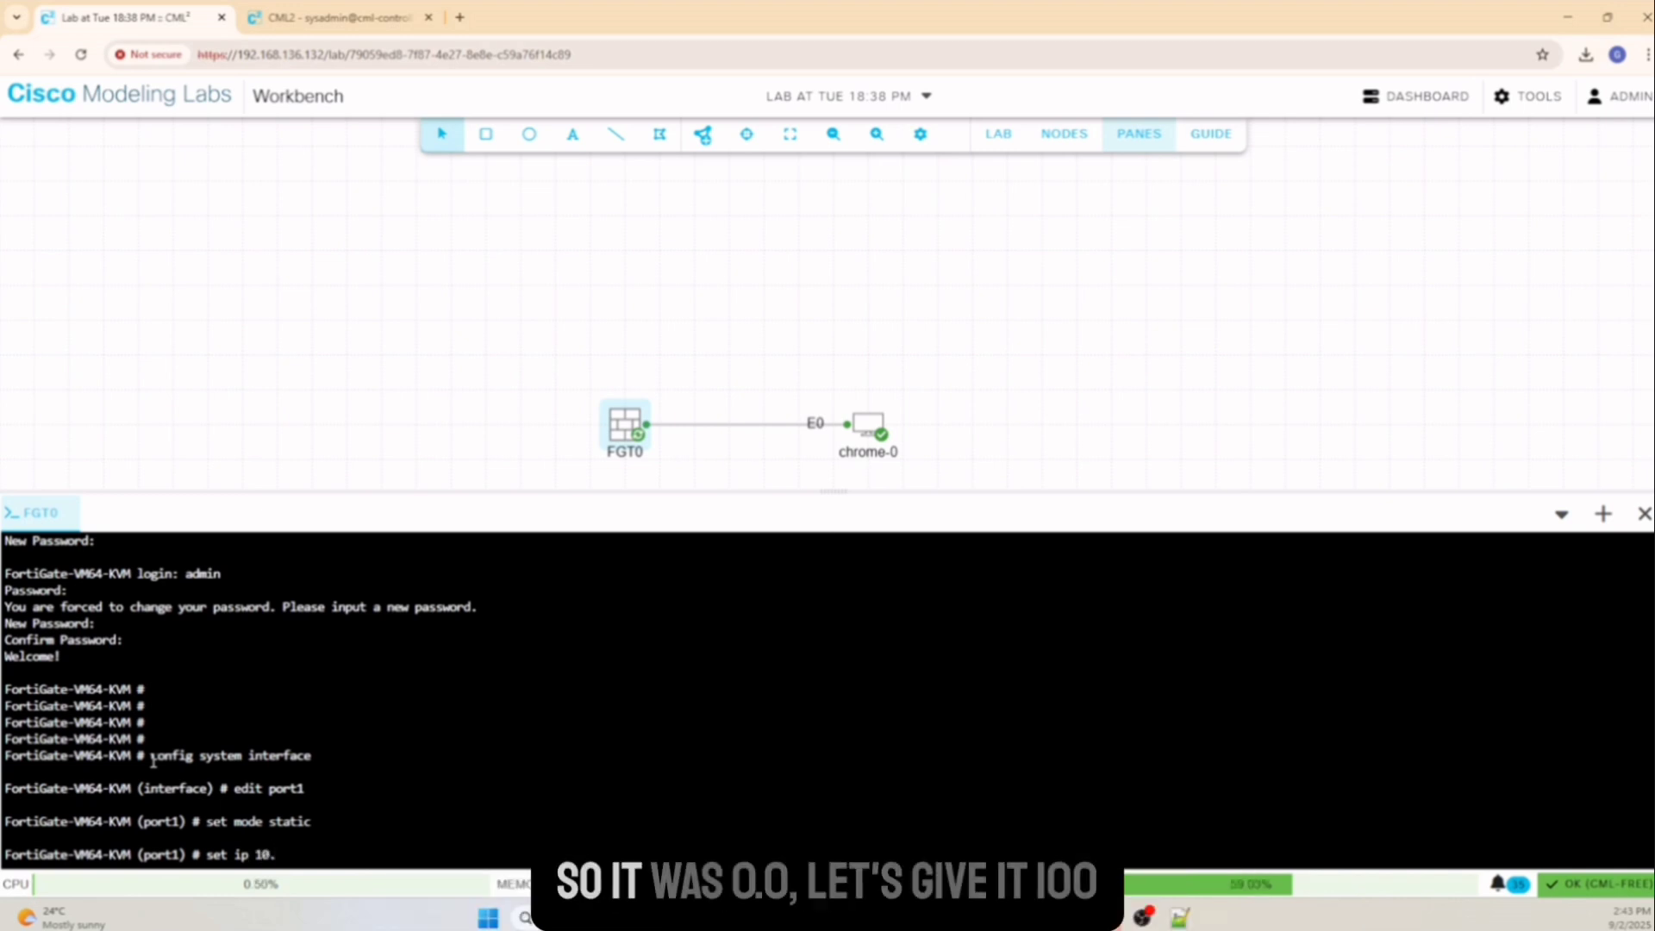
text(0.0.100)
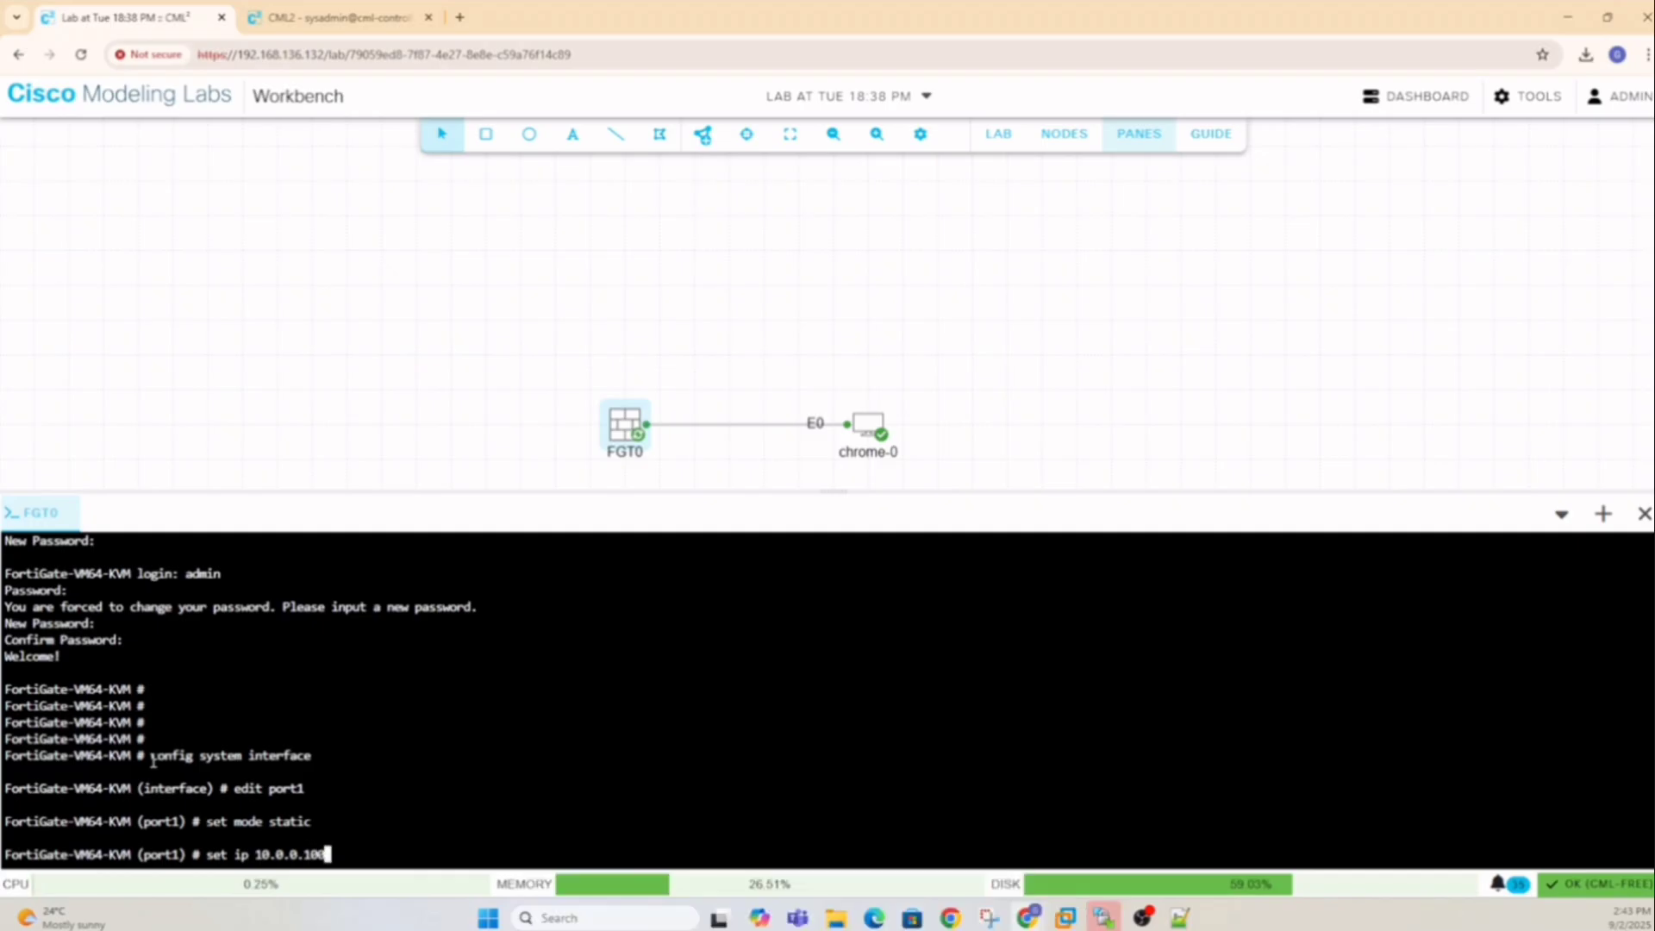
text( 255.2)
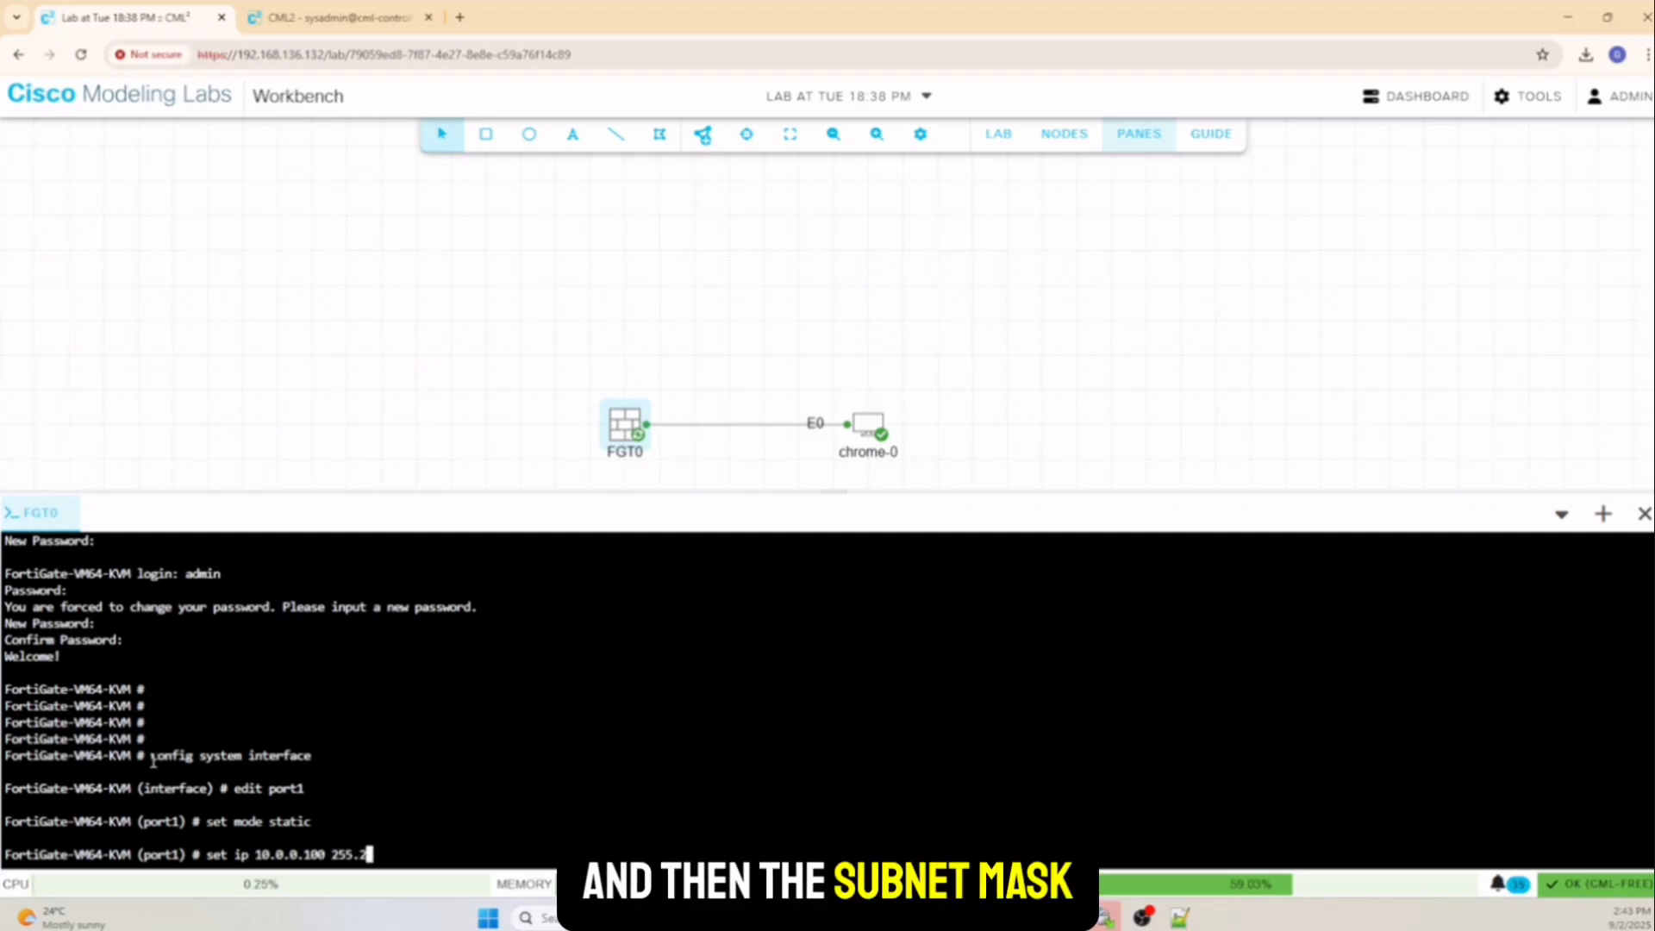
text(55.255.0)
Apply port1's 10.0.0.100 255.255.255.0 address, allow https, http, ssh and ping, and end
key(Return)
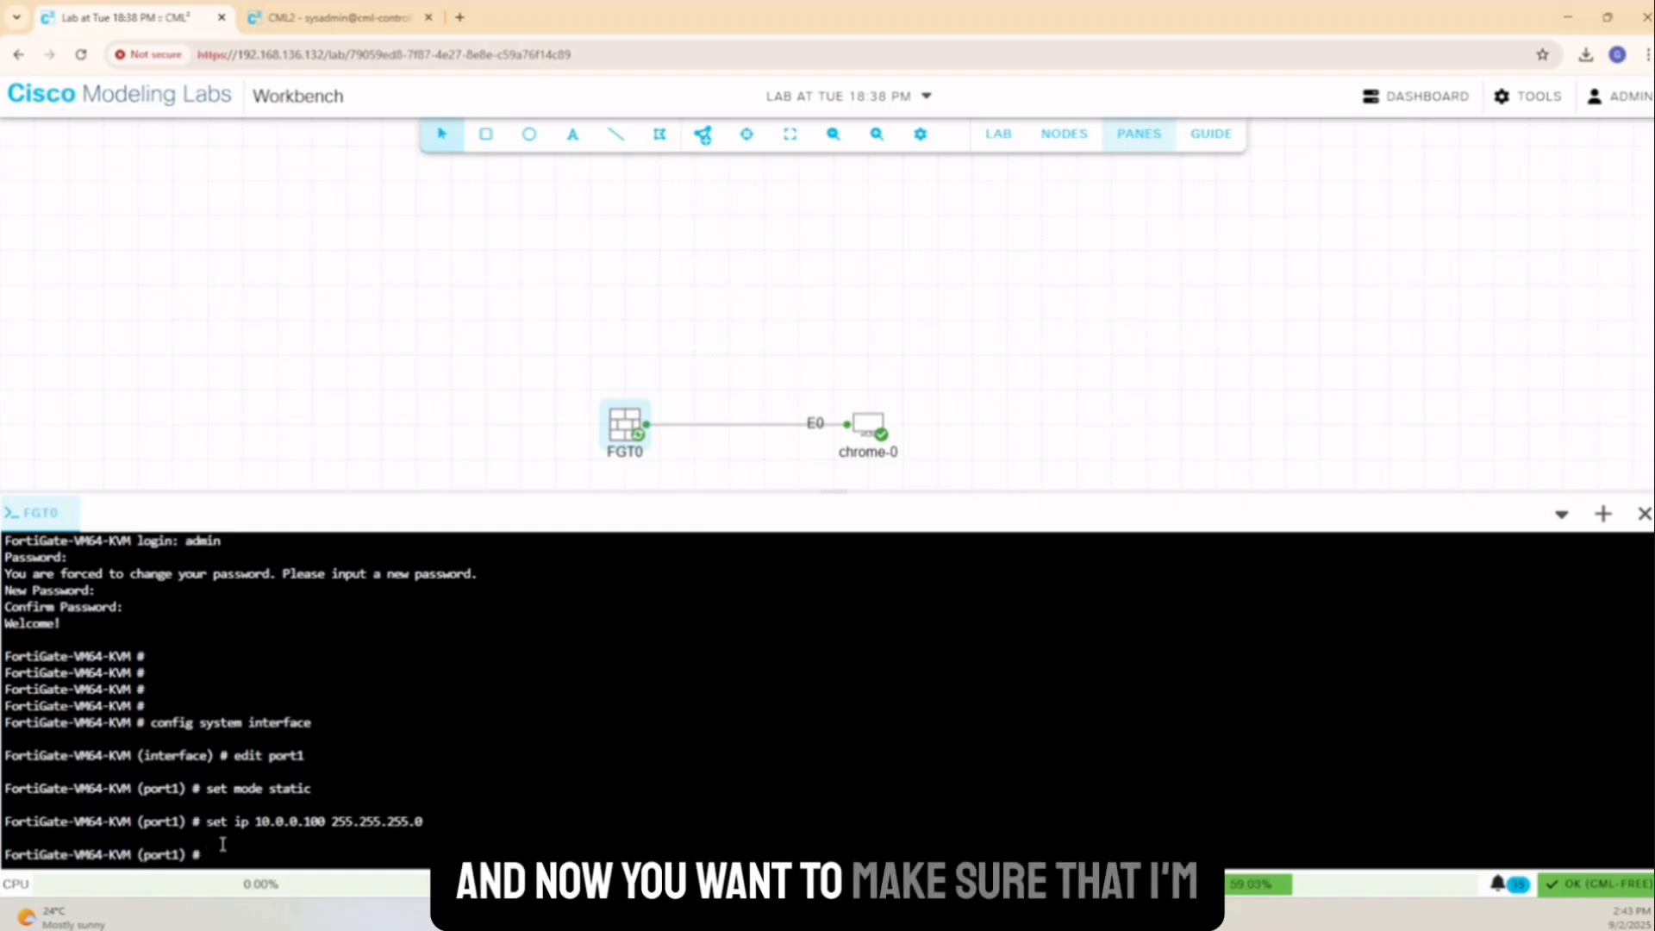
text(se)
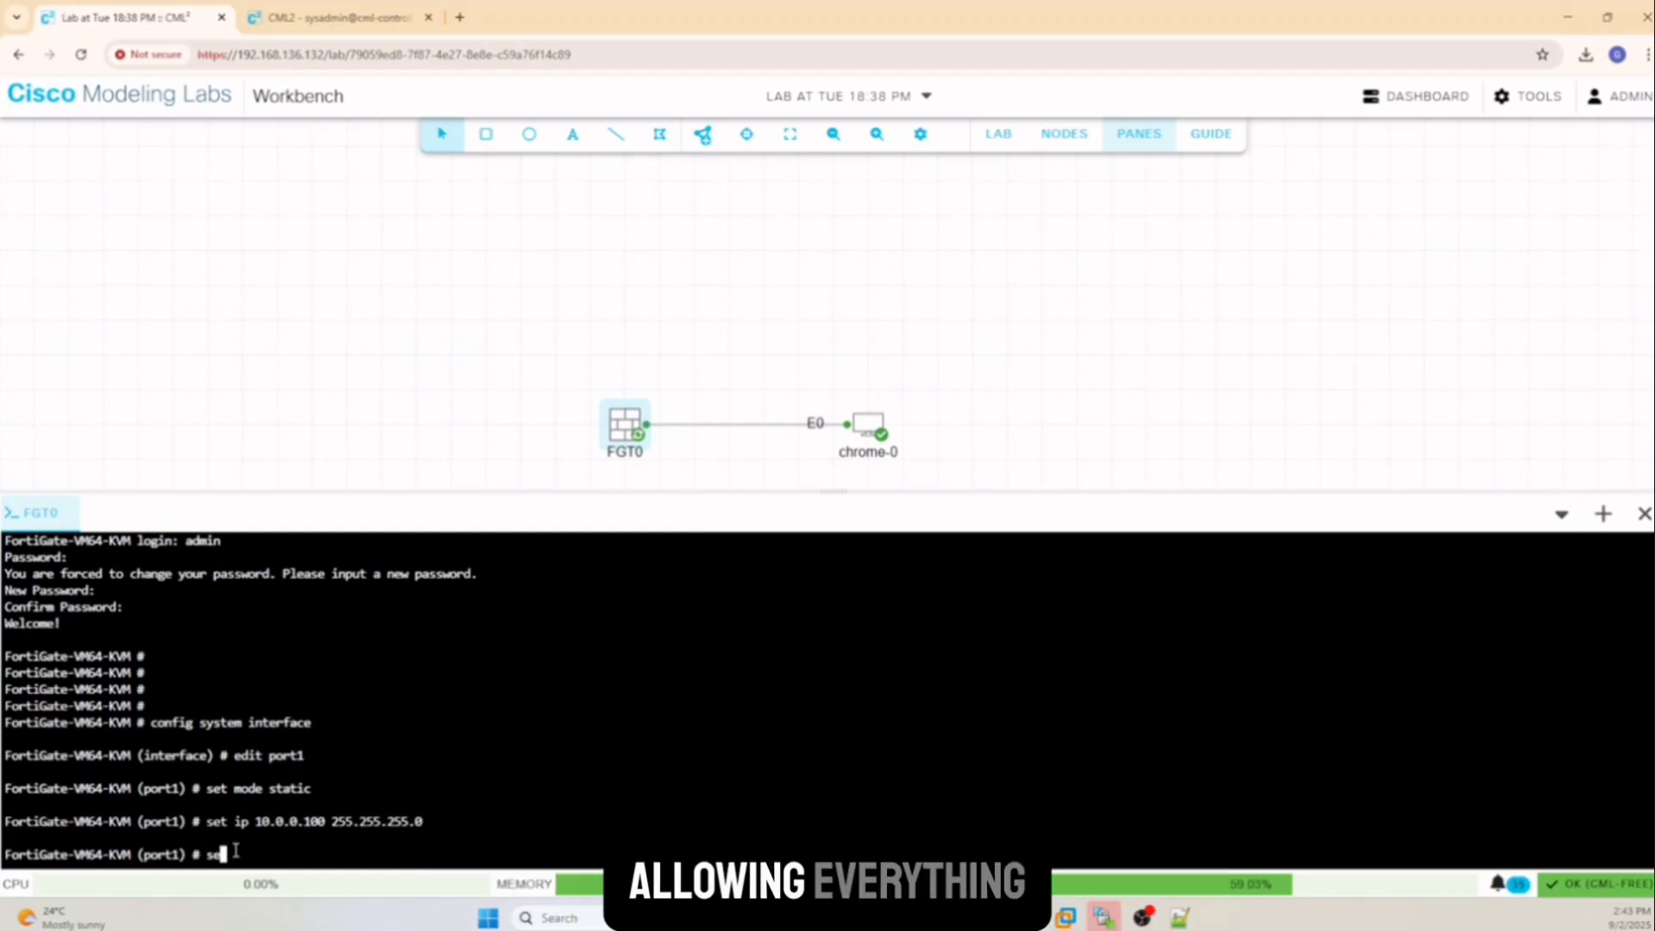
text(t a)
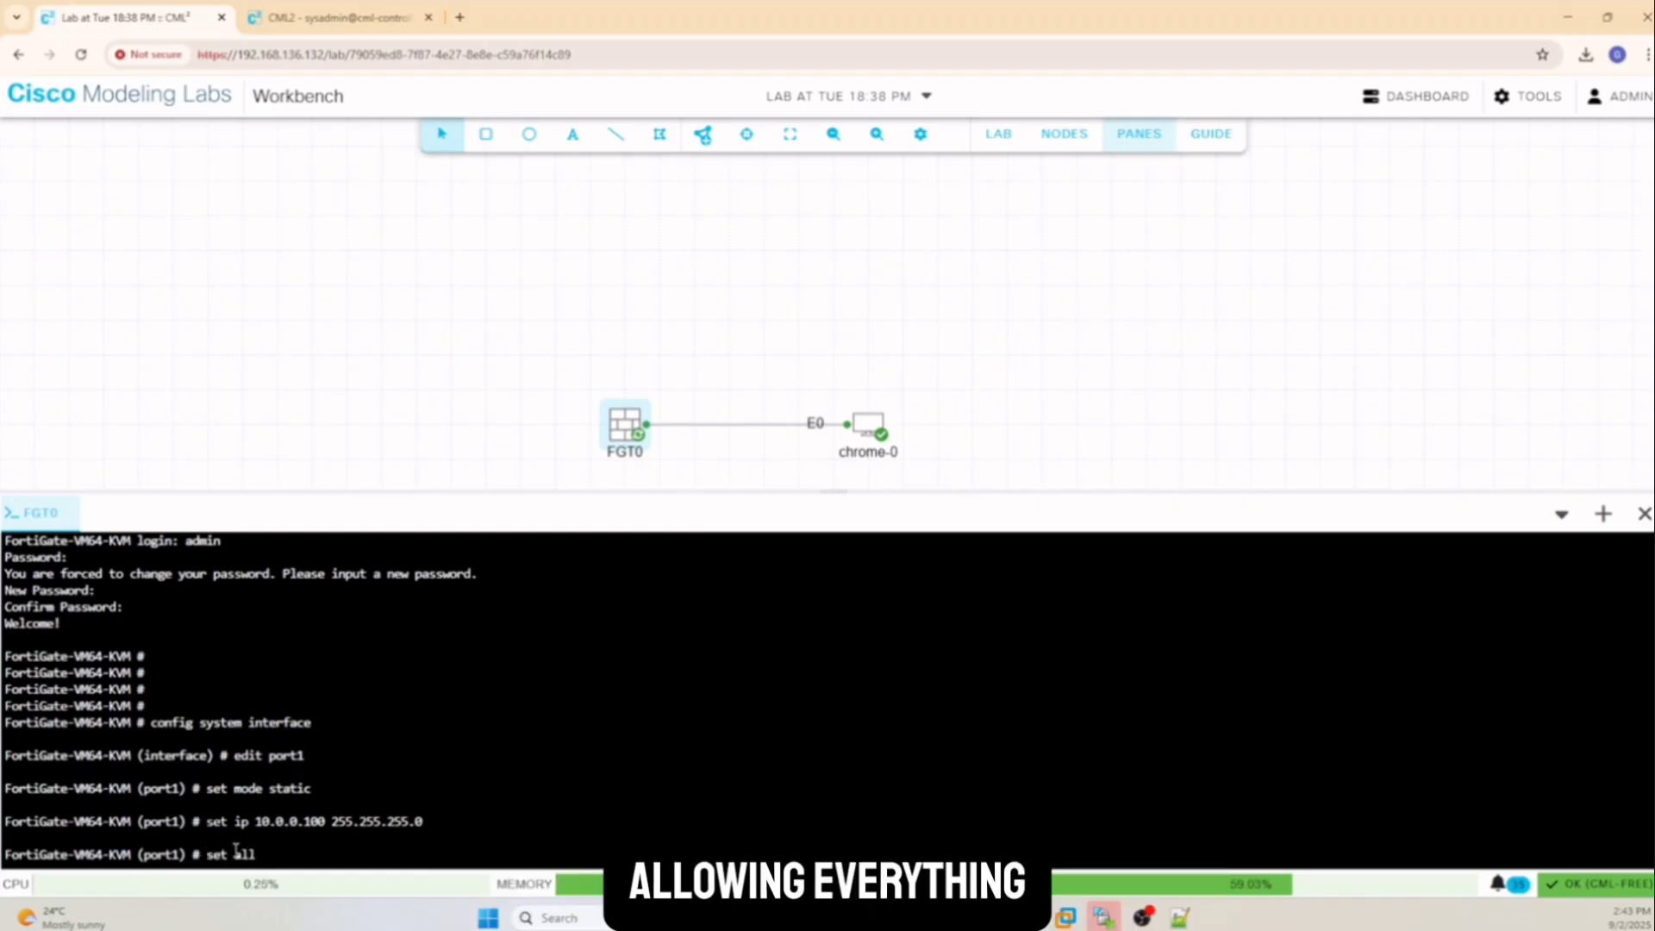
text(ll)
key(Tab)
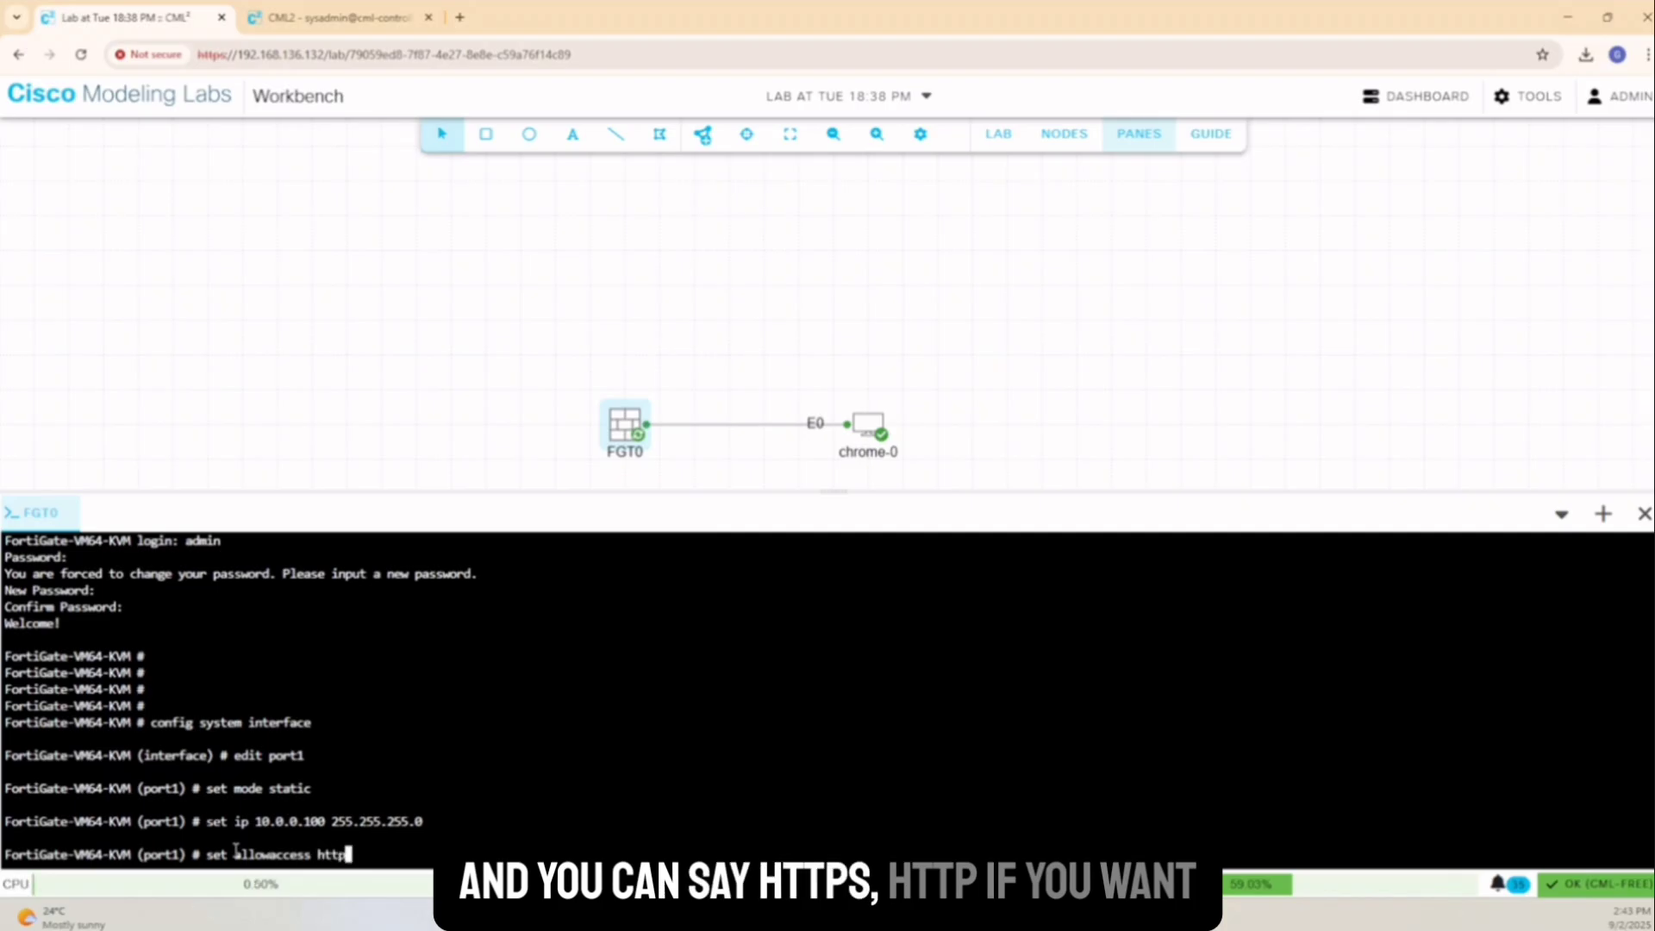
text(https h)
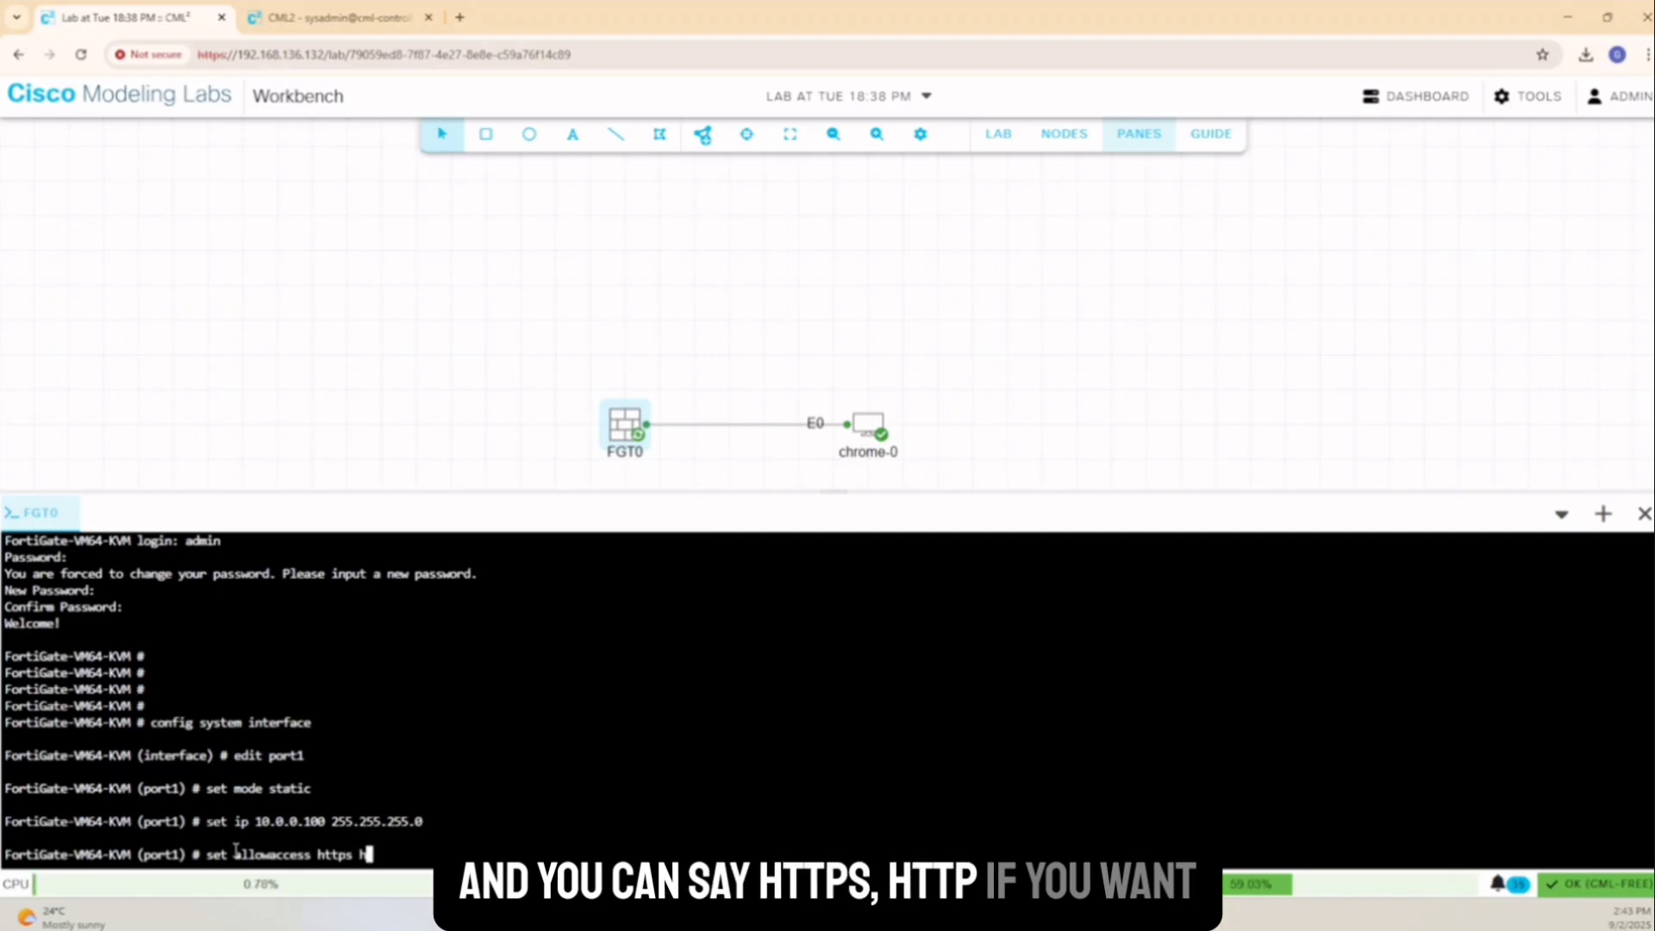
text(ttp s)
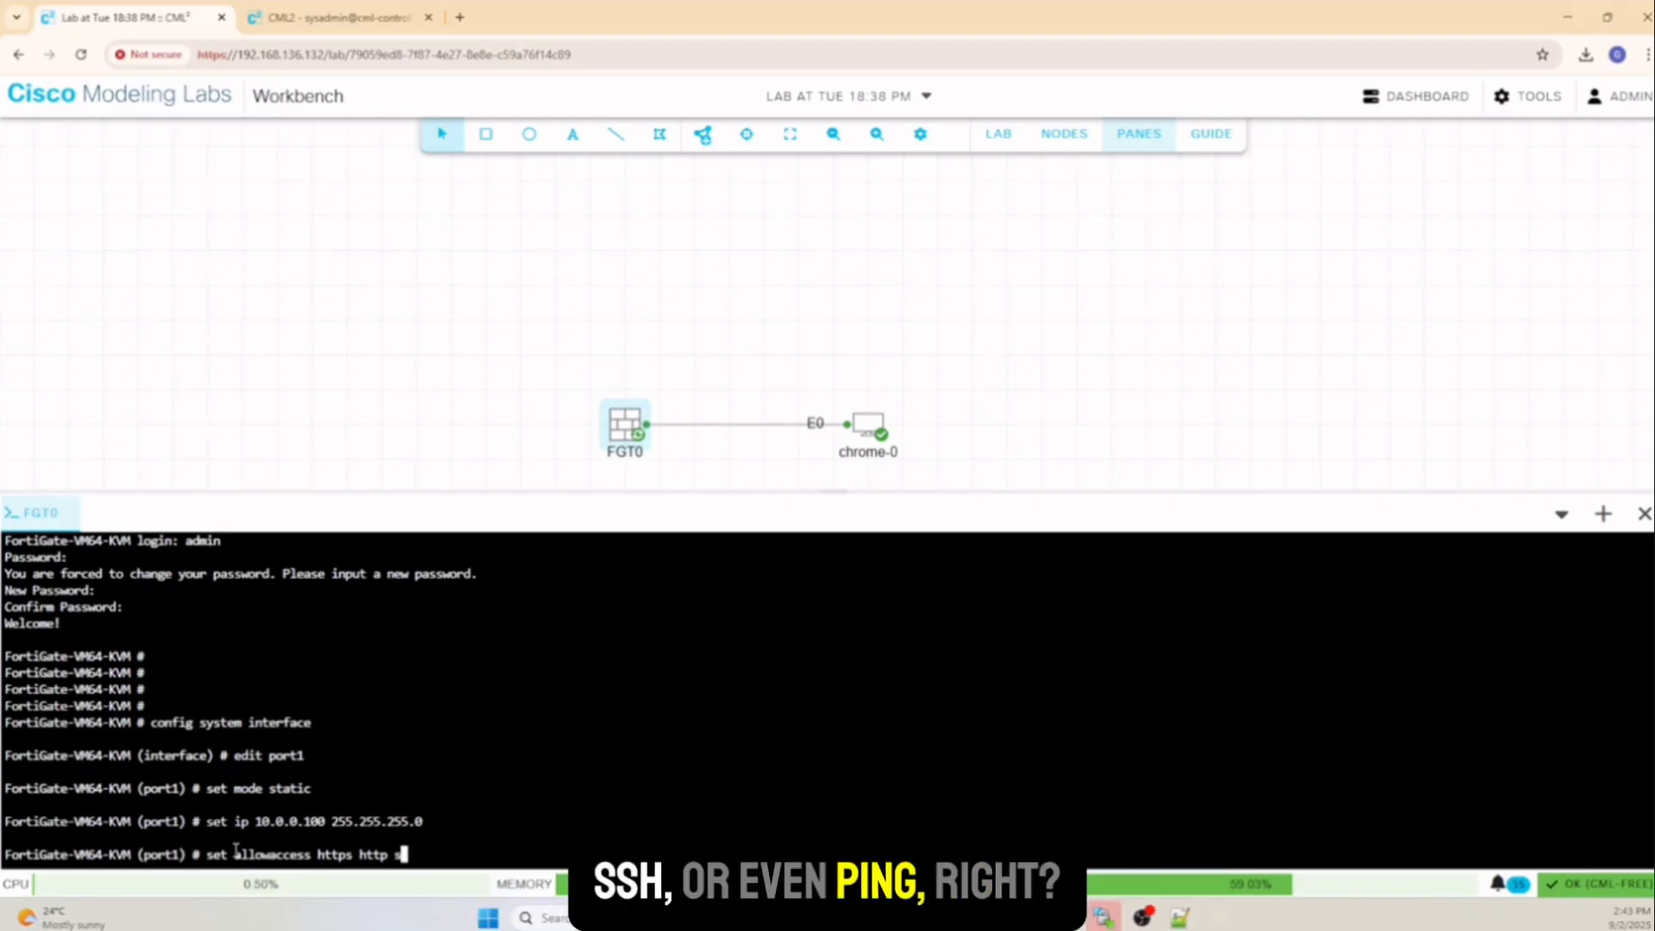
text(sh ping)
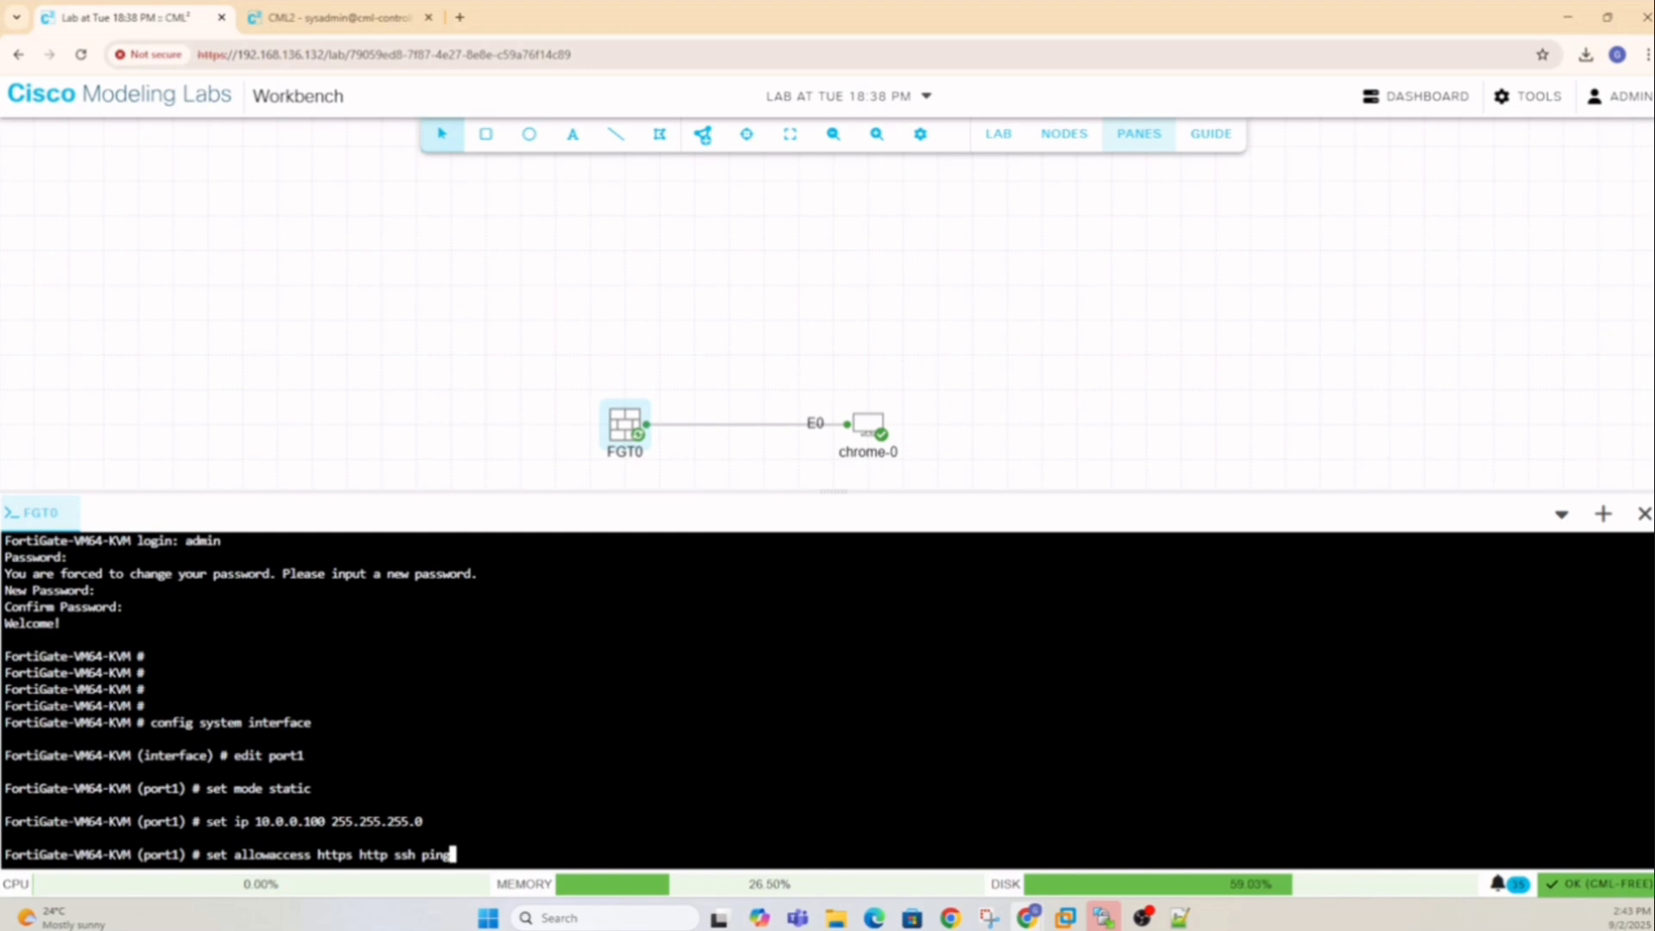
key(Return)
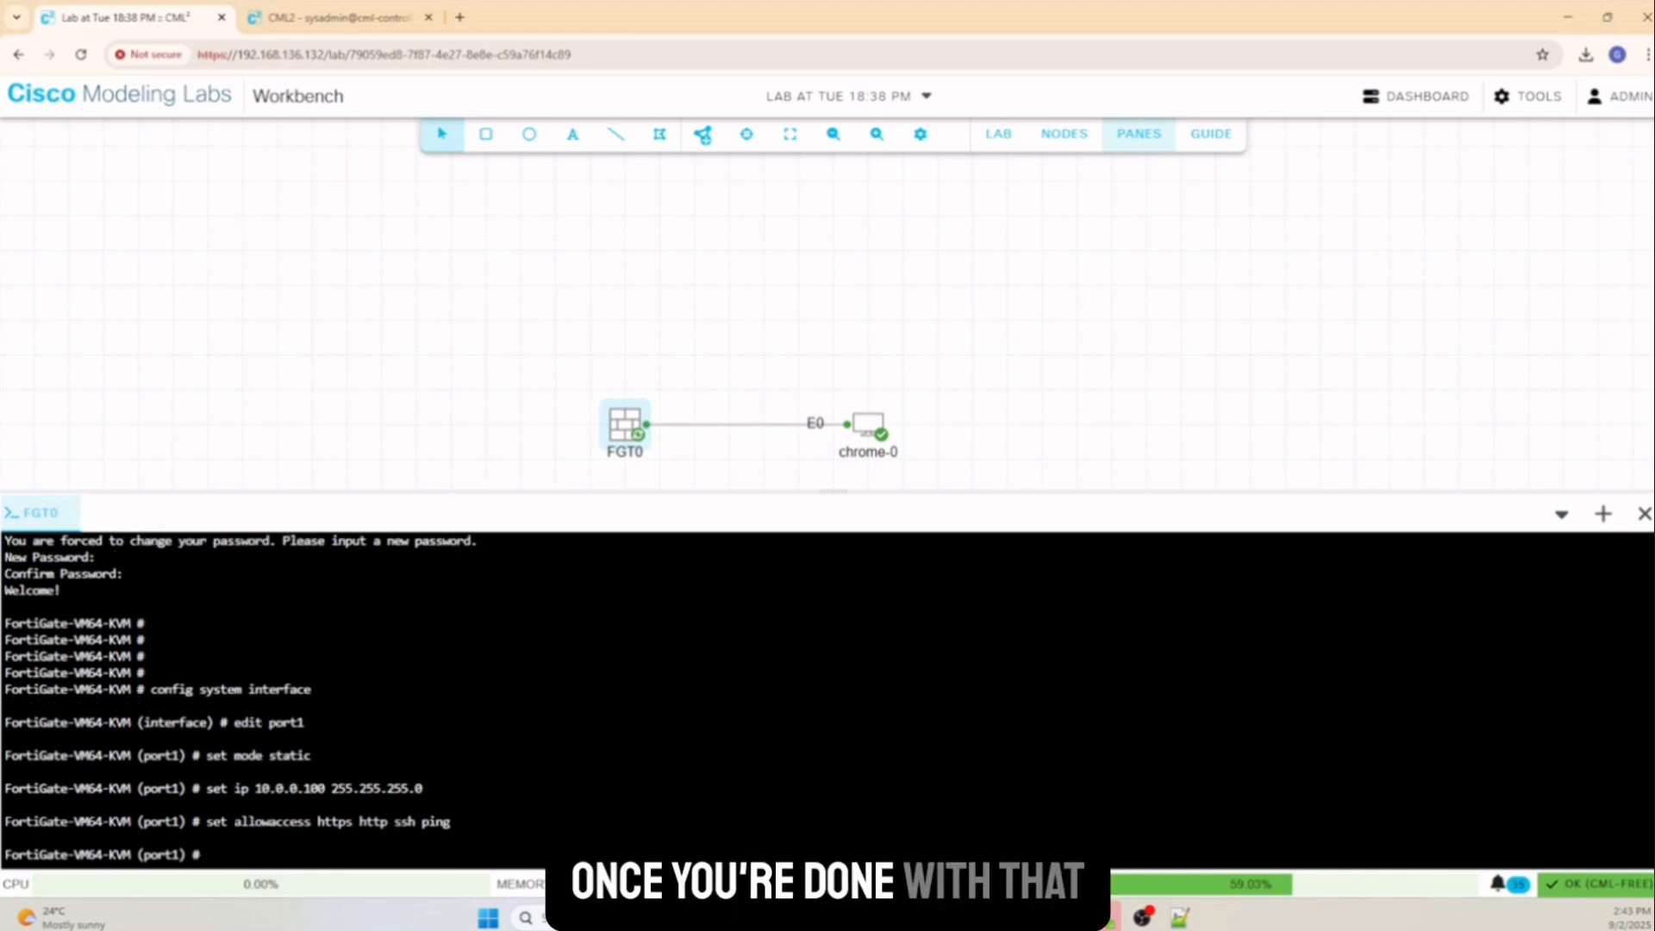
text(end)
key(Return)
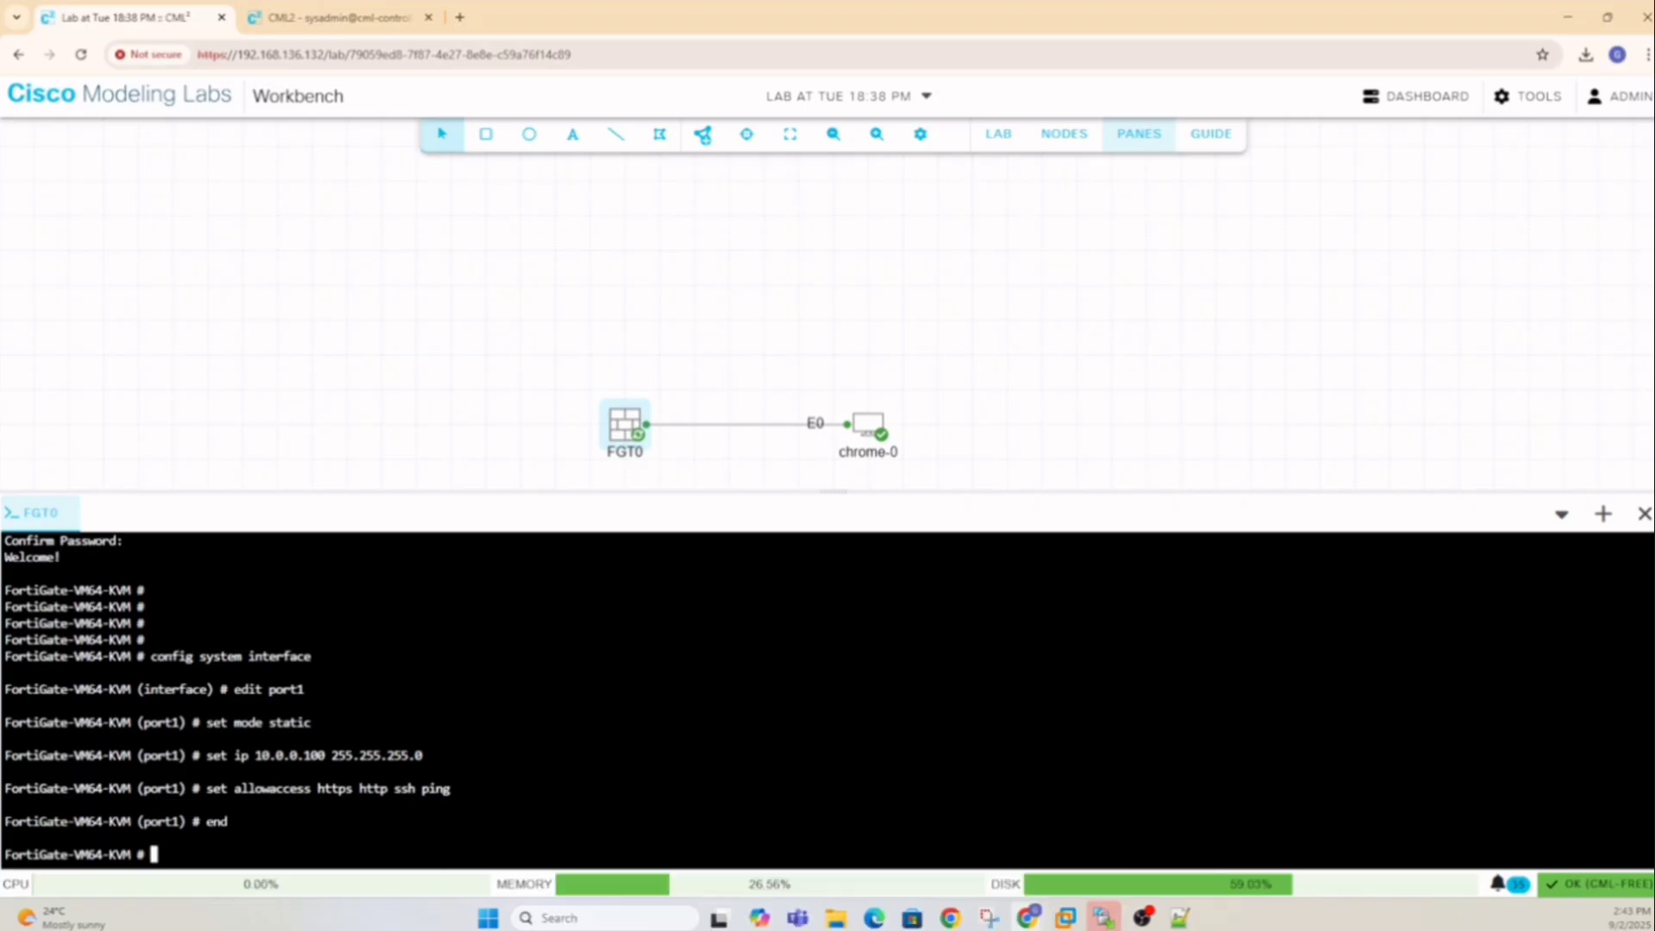
Open a VNC view of chrome-0's remote desktop and enlarge the pane
click(872, 428)
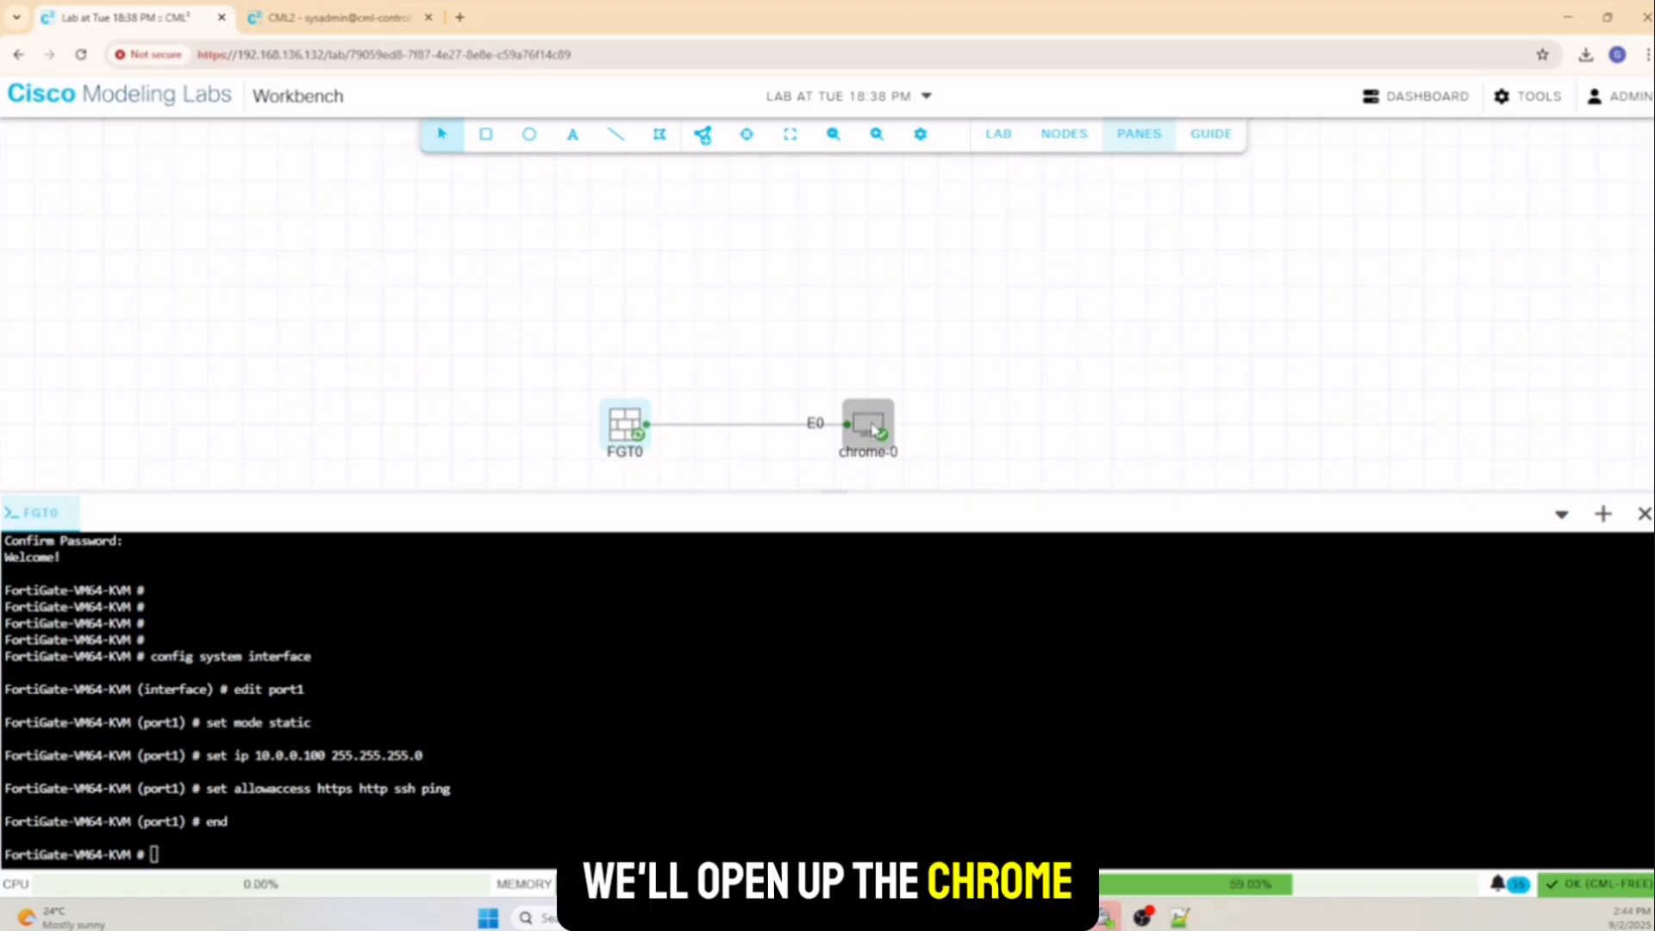
right_click(872, 428)
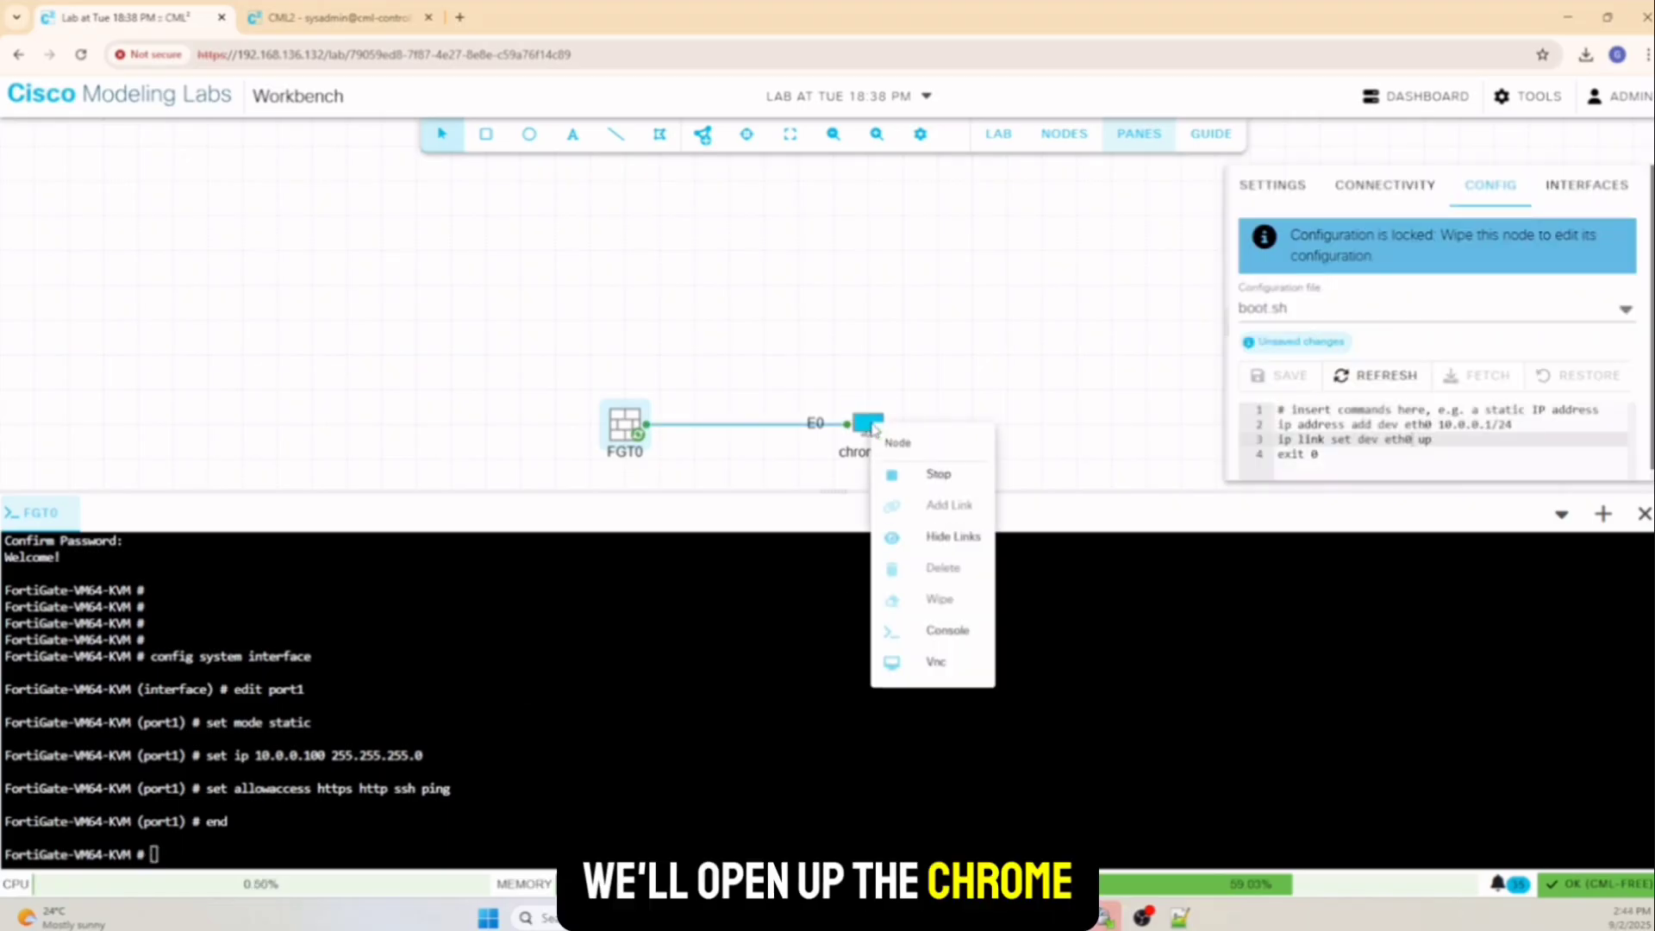
click(940, 664)
click(861, 709)
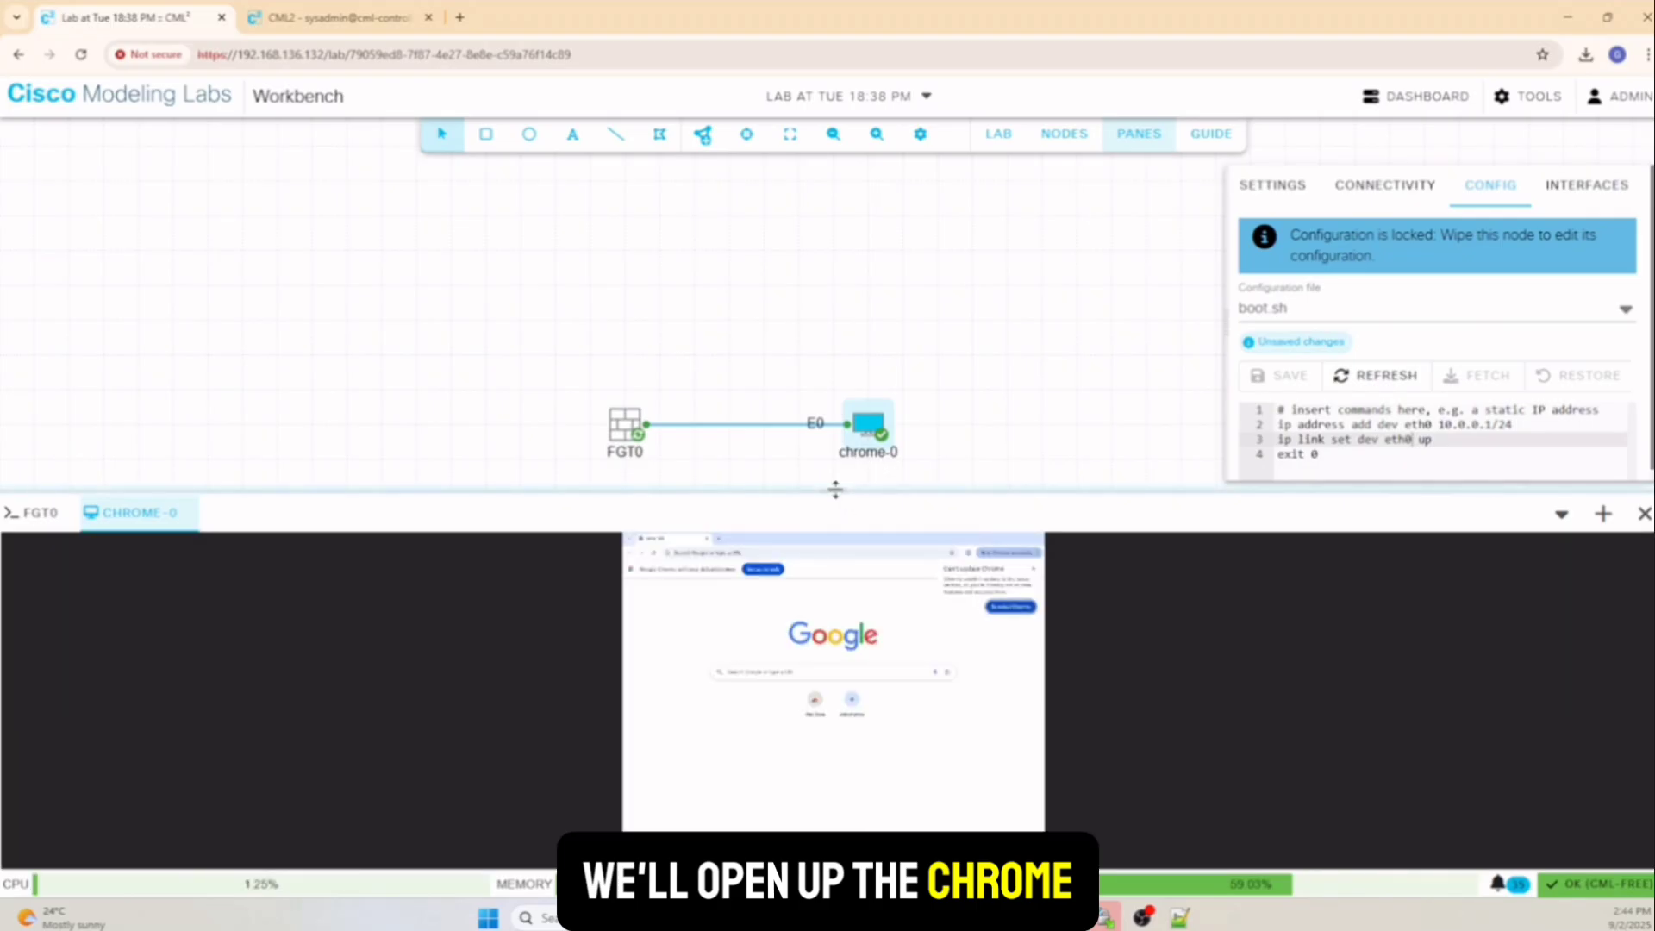
drag(835, 490, 813, 244)
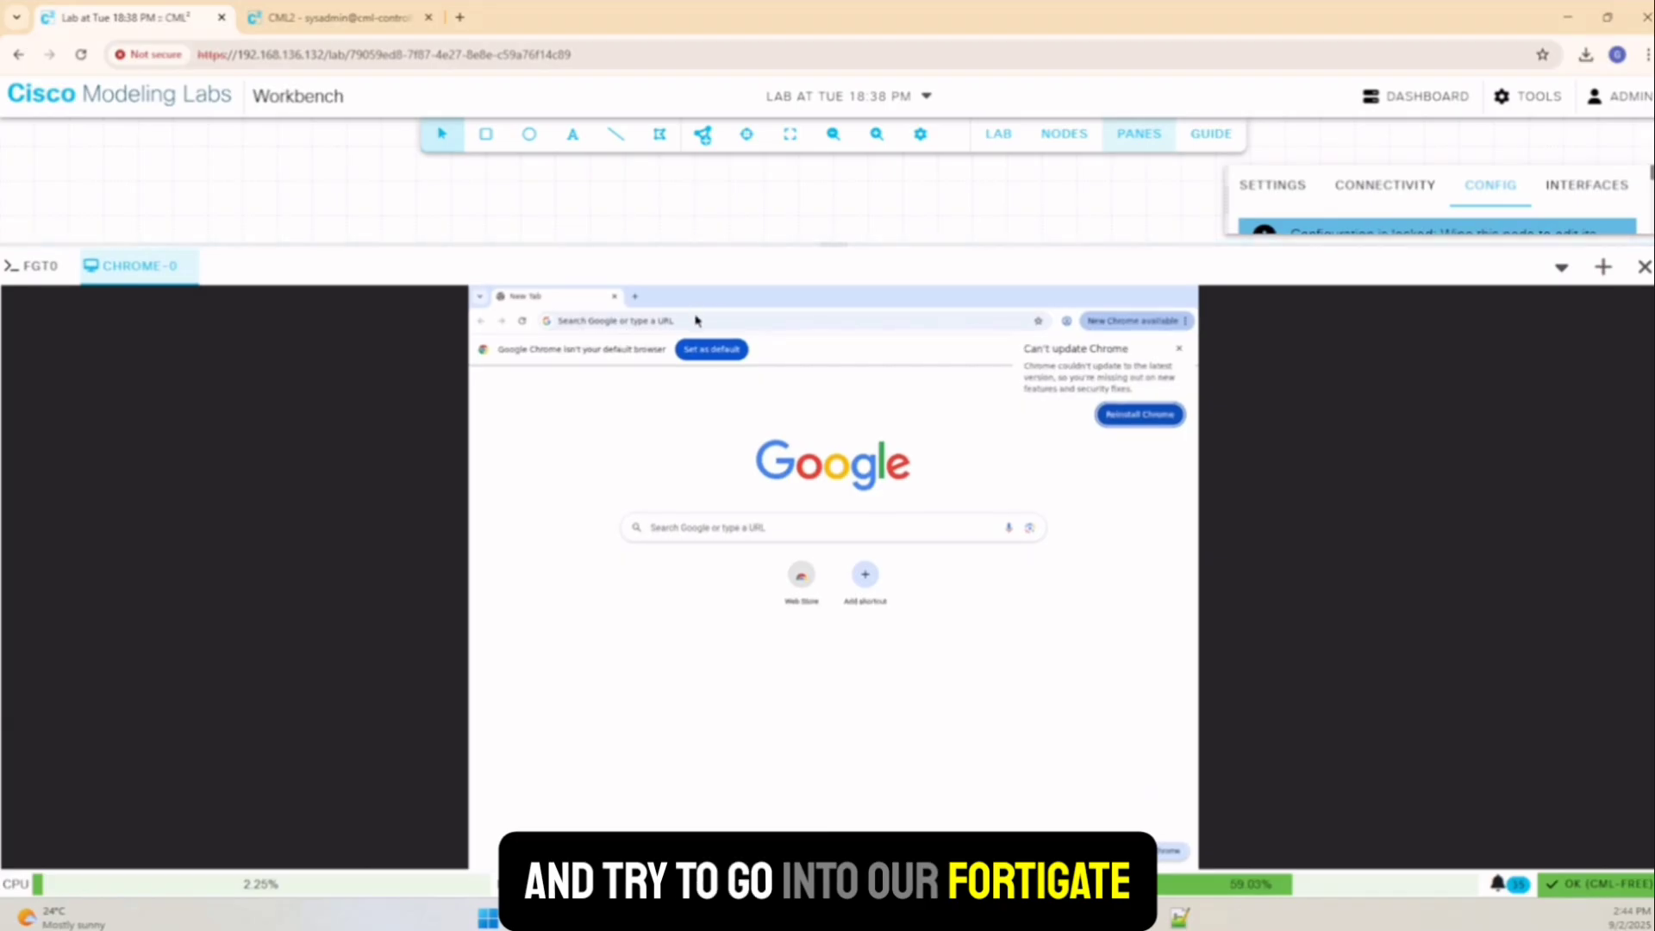
Load 10.0.0.100 in the remote browser
click(697, 321)
text(10)
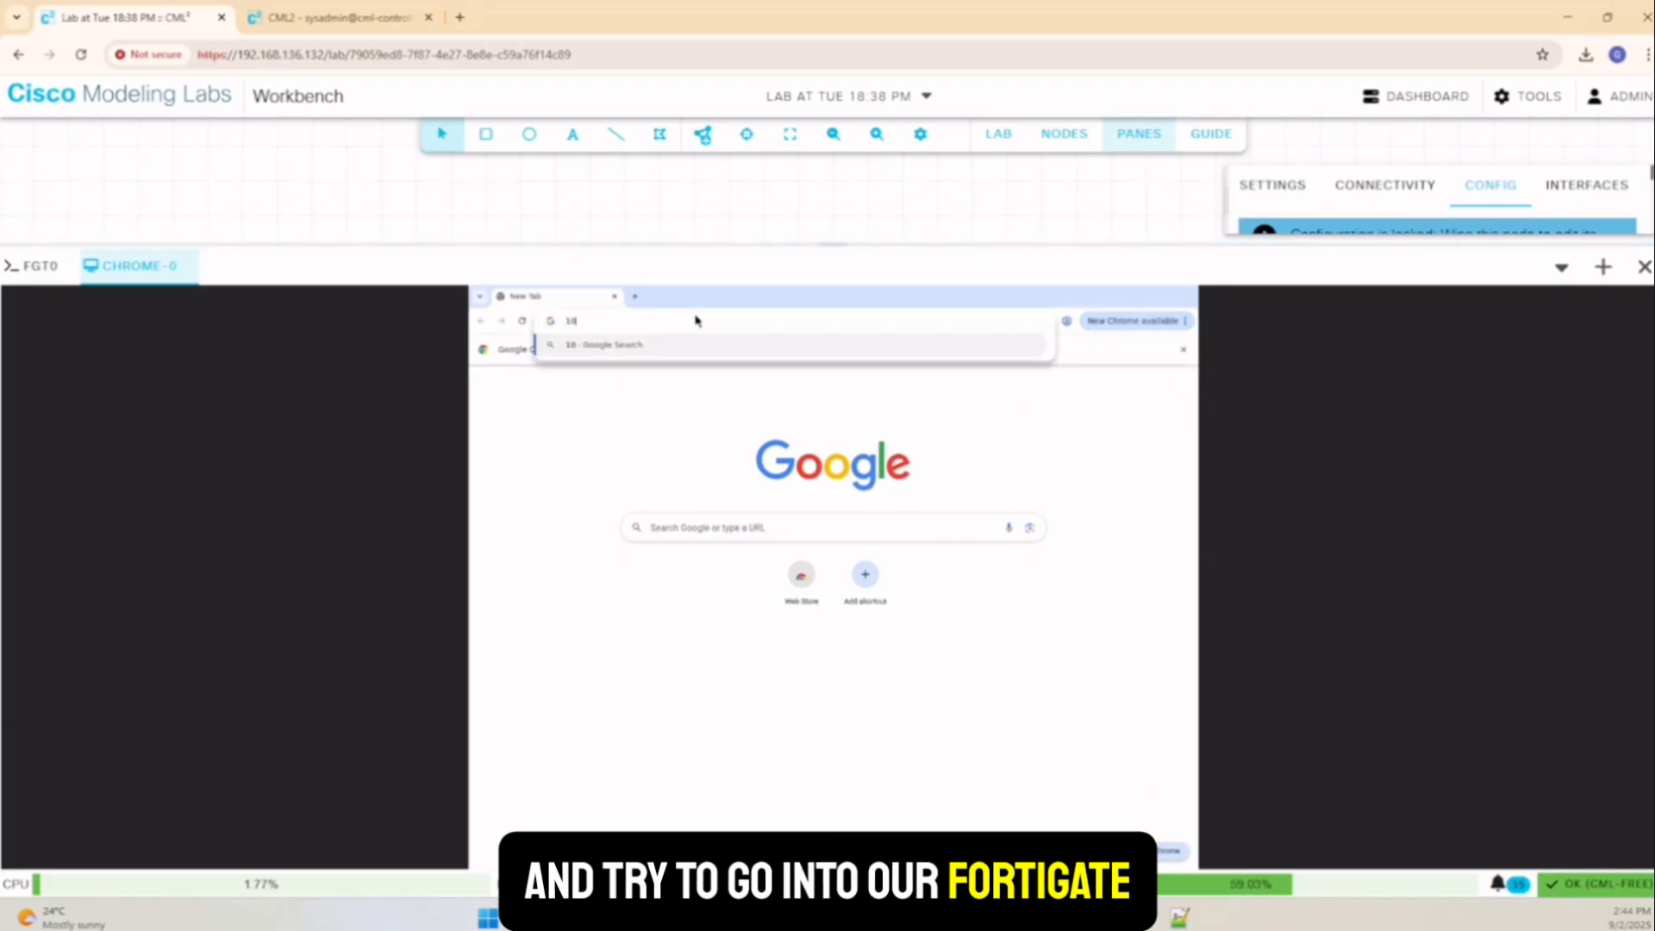
text(.0.0.100)
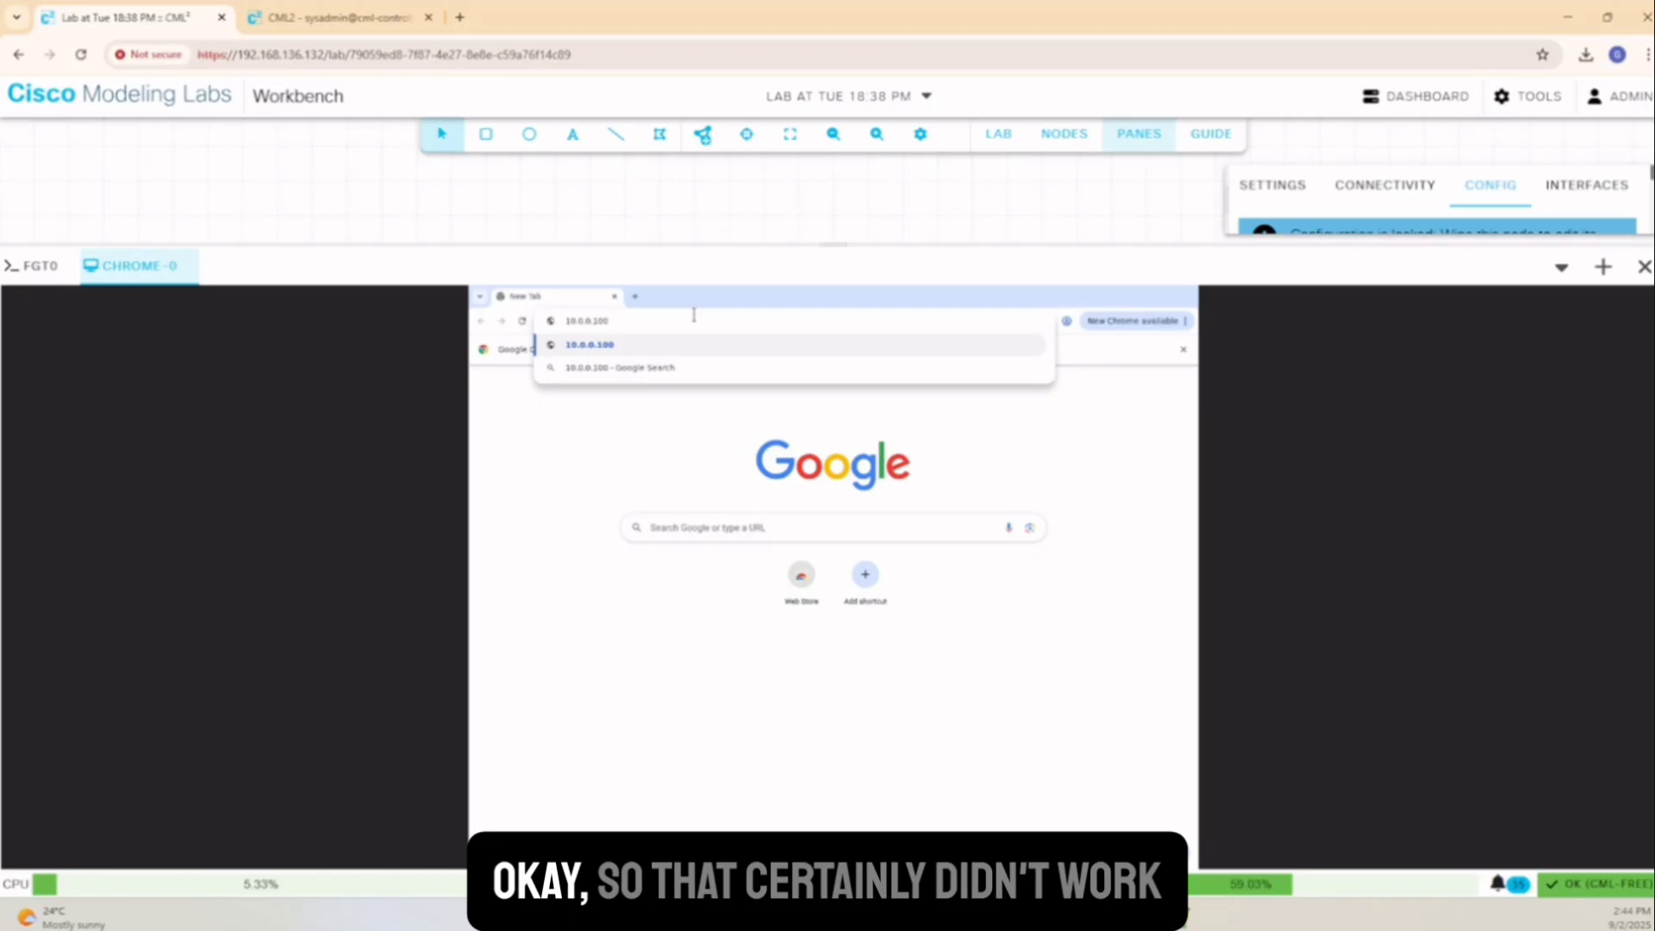
key(Return)
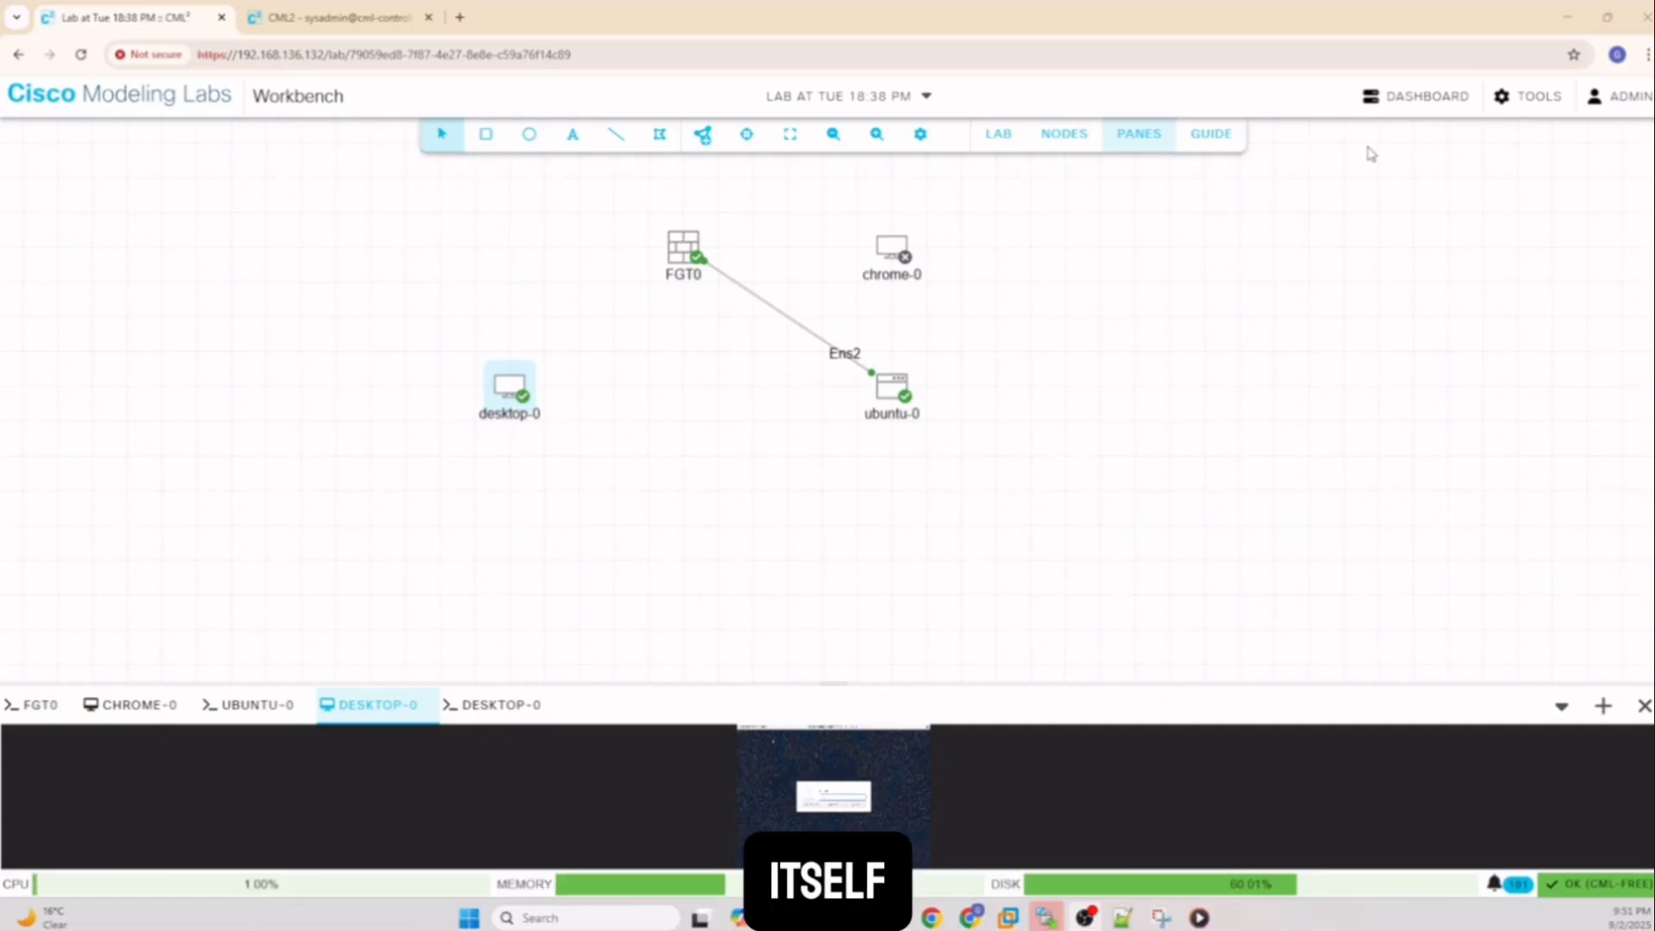
In Node and Image Definitions, filter by 'for' and open the FortiGate definition
click(1535, 98)
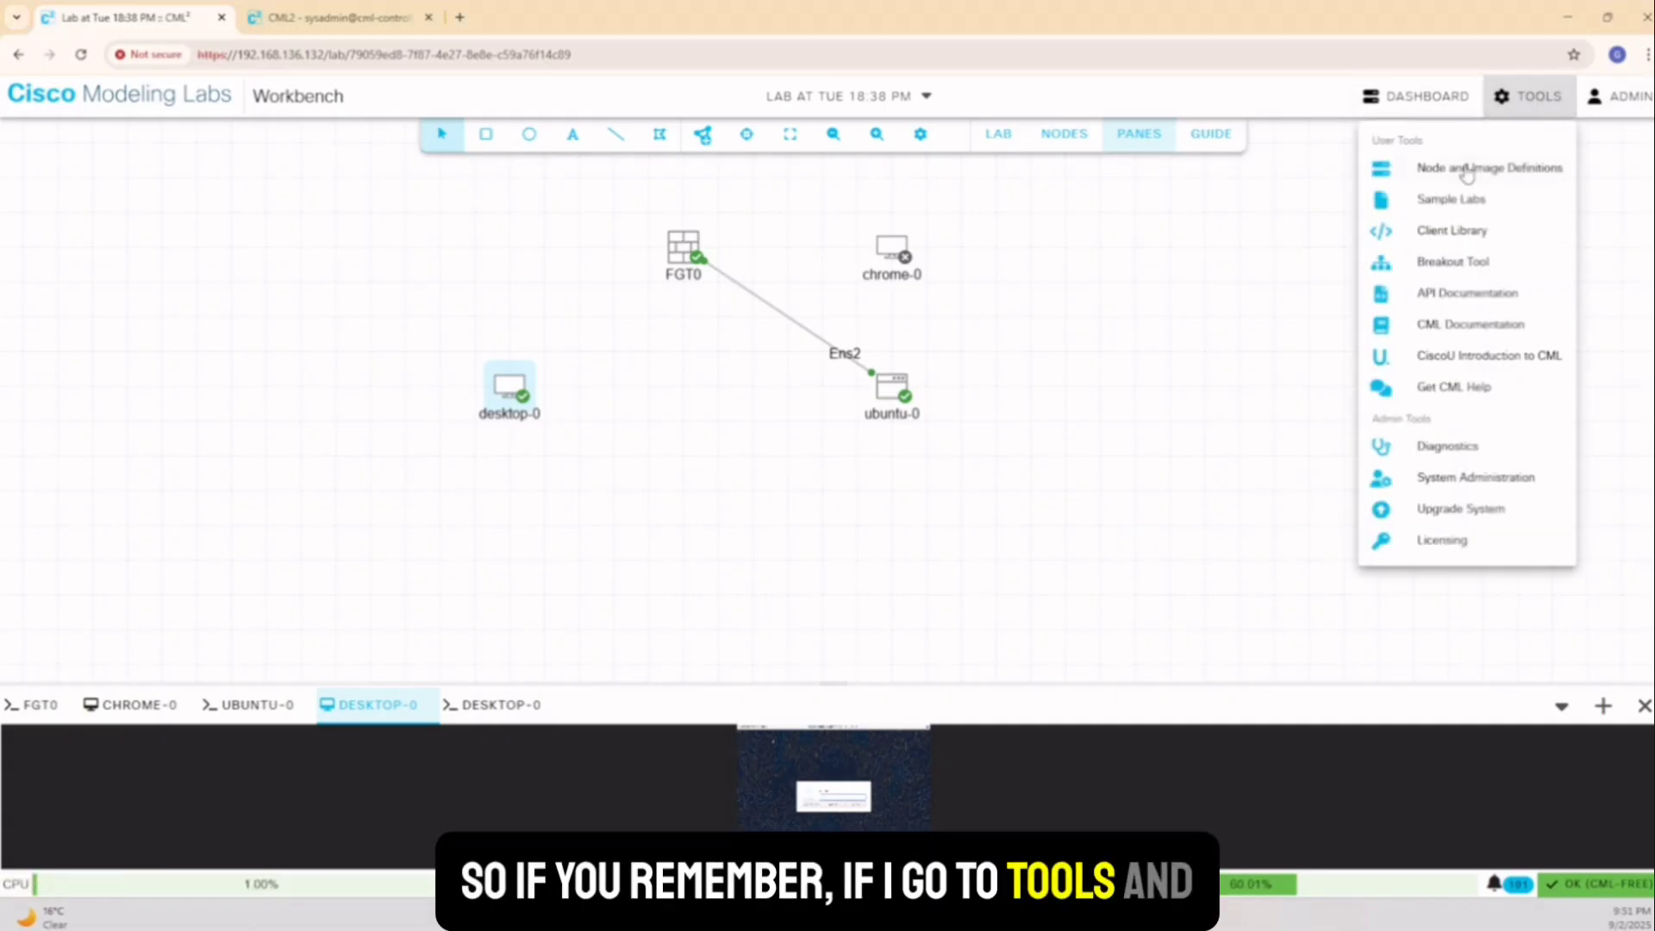
click(1466, 166)
click(1520, 95)
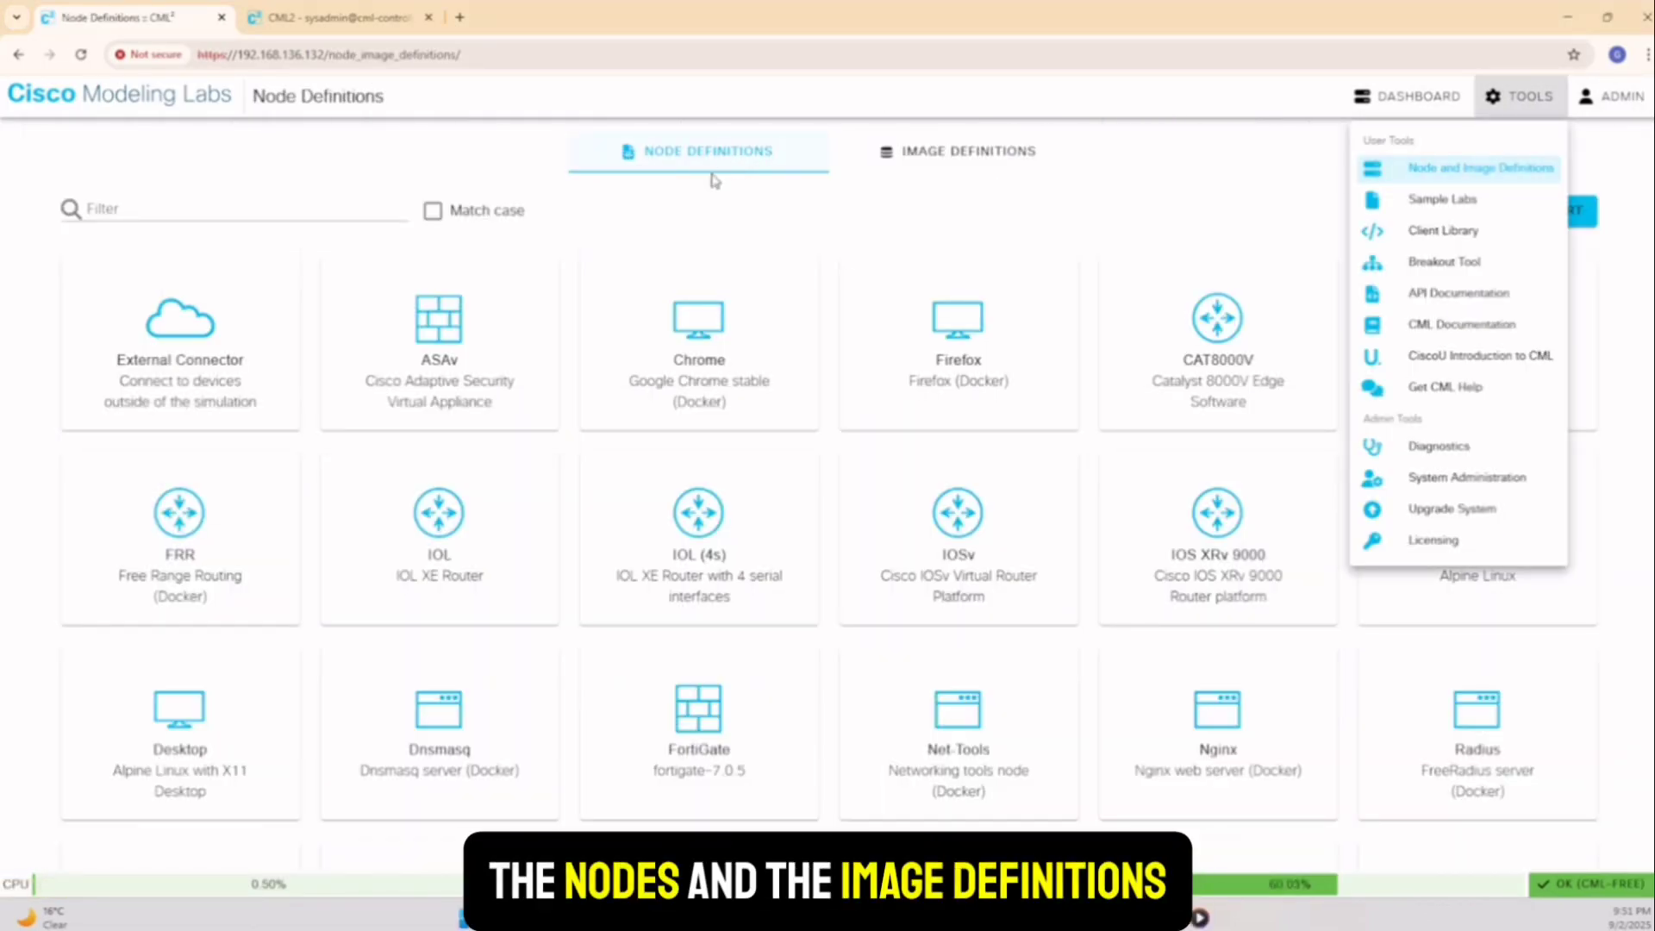
click(148, 204)
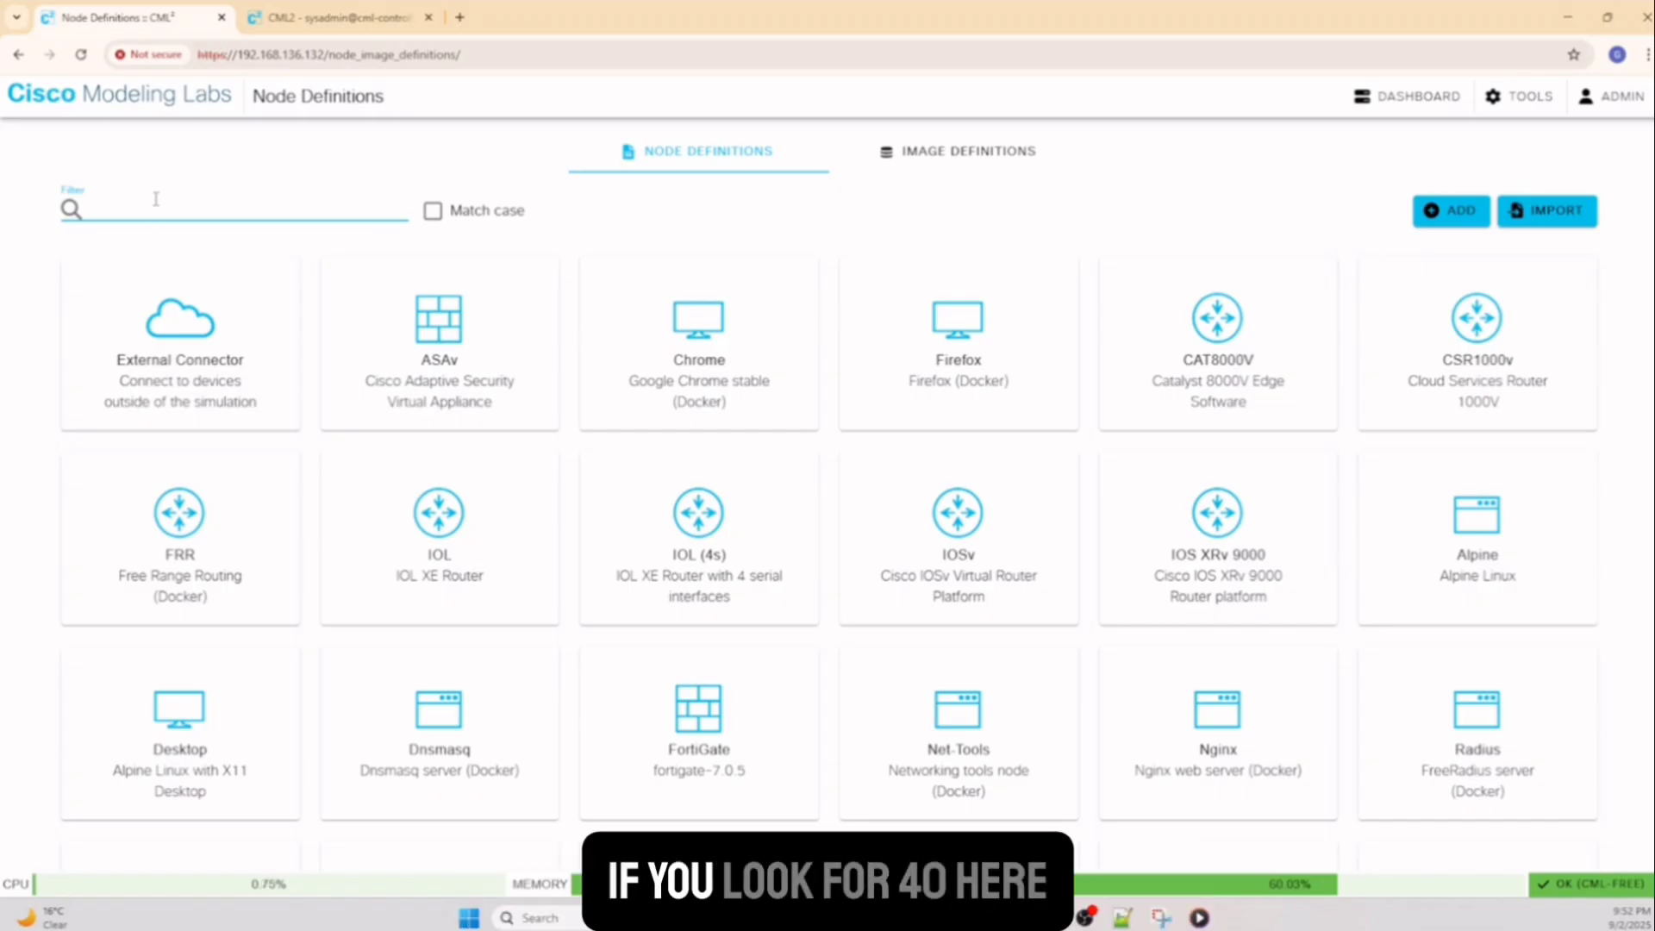
text(forti)
click(227, 250)
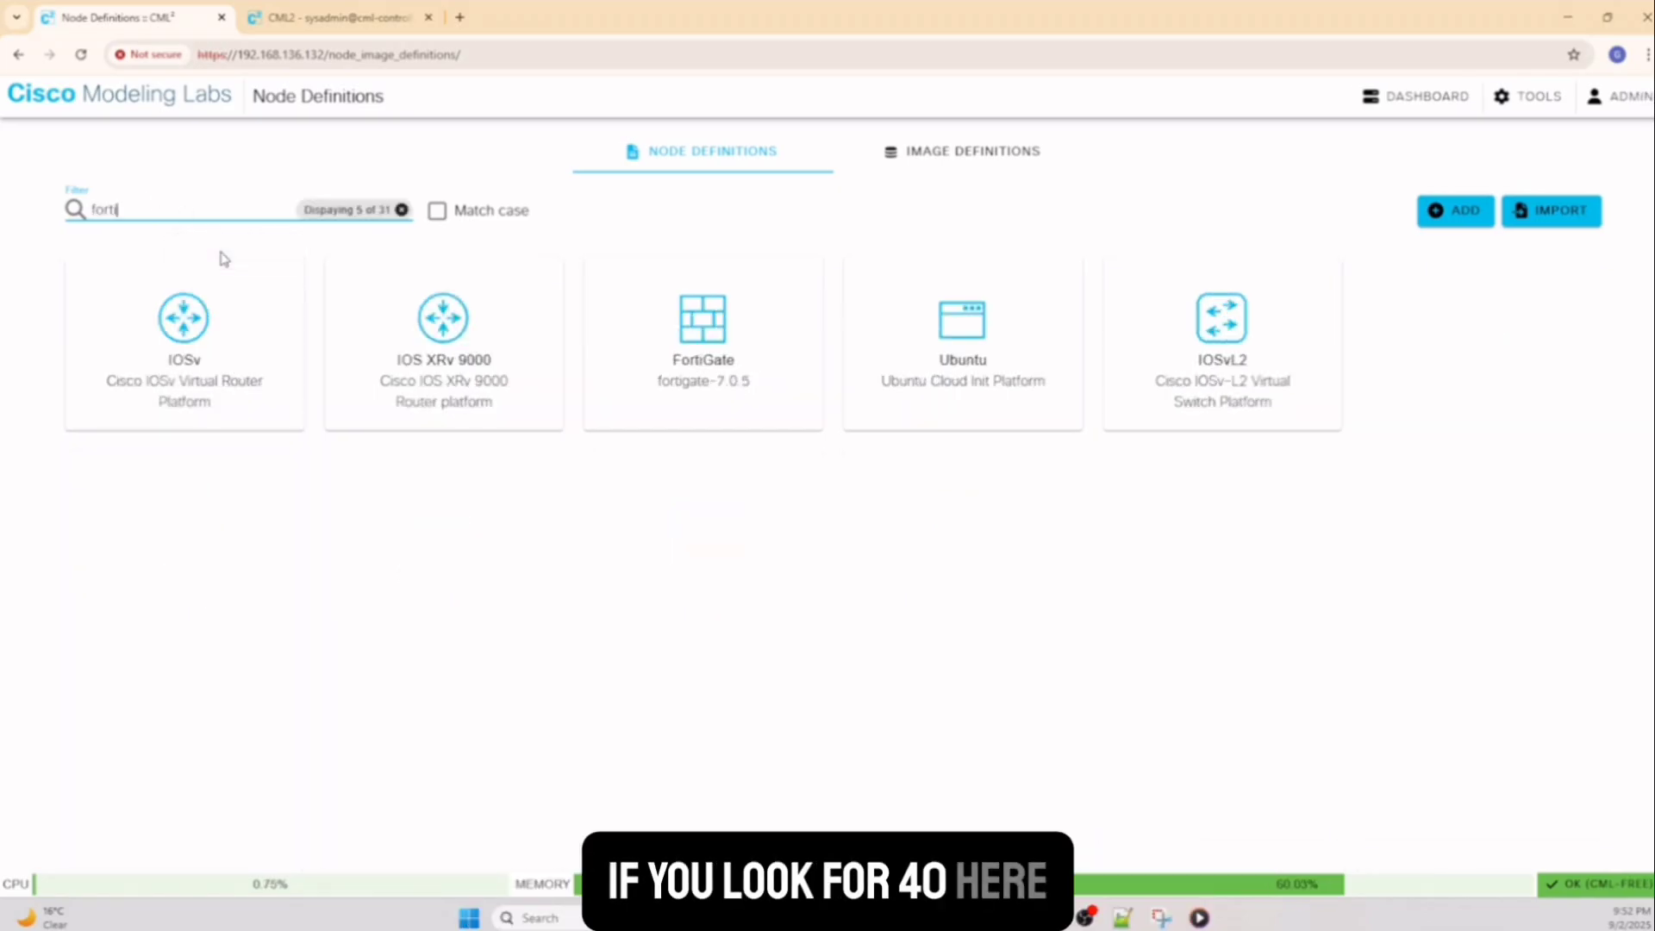
click(207, 323)
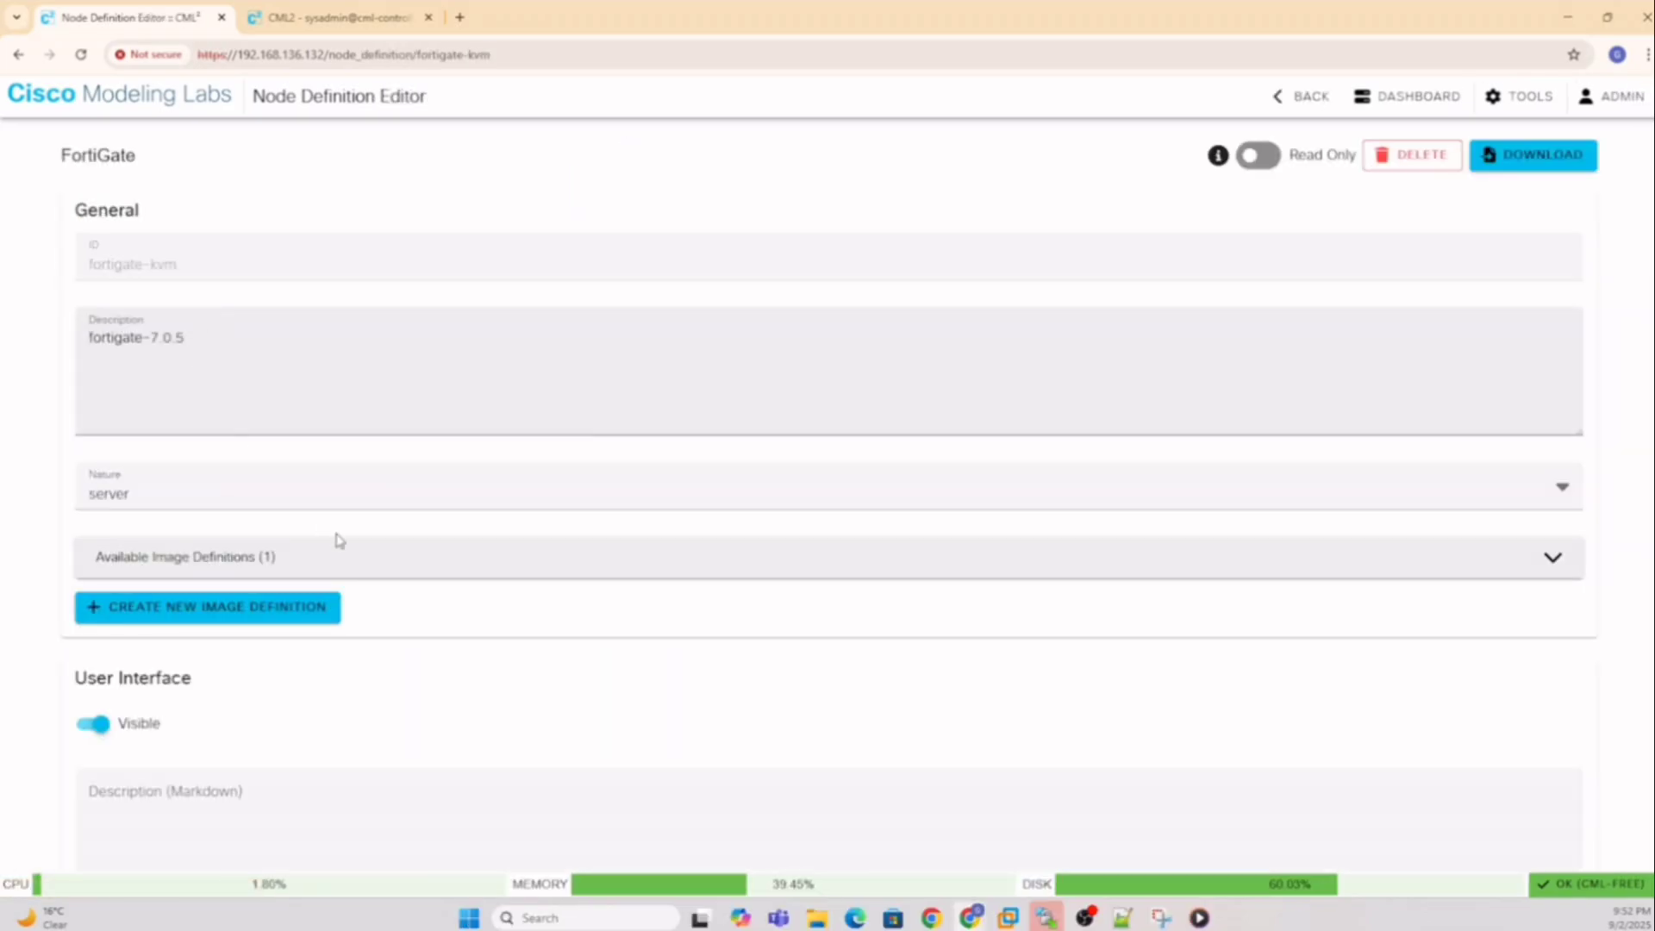
Review the FortiGate Linux Native Simulation settings (2048 MiB, 1 CPU at 50%) and keep the E1000 network driver
scroll(349, 547, down, 1)
scroll(349, 548, down, 10)
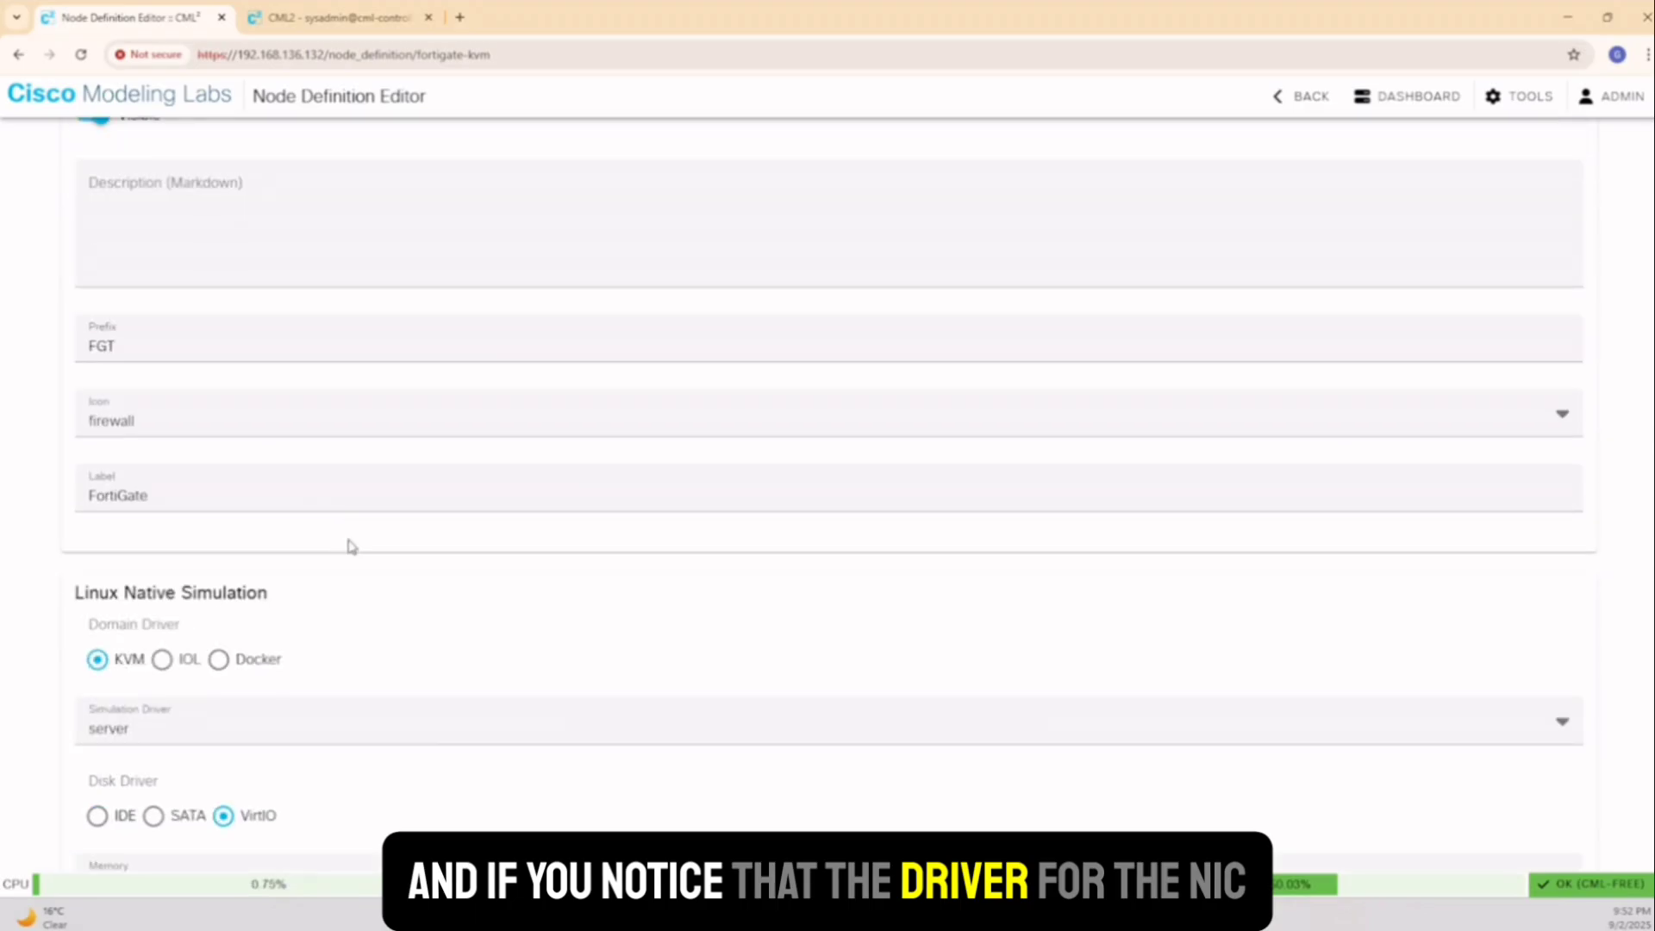
scroll(351, 547, down, 3)
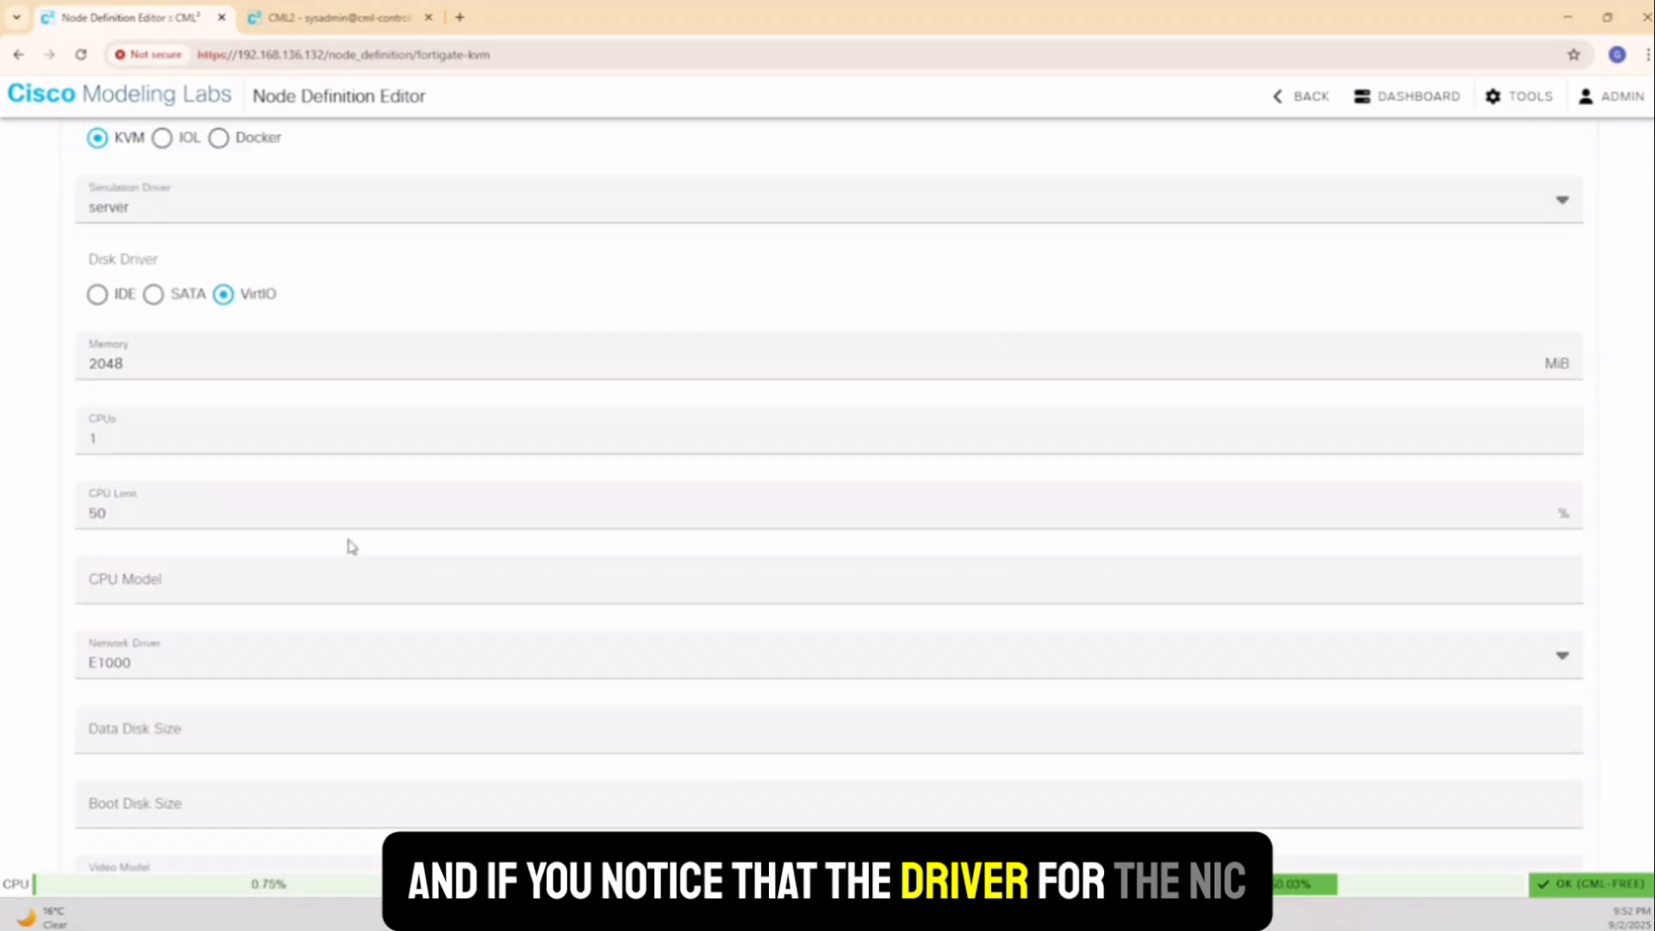
scroll(339, 545, down, 1)
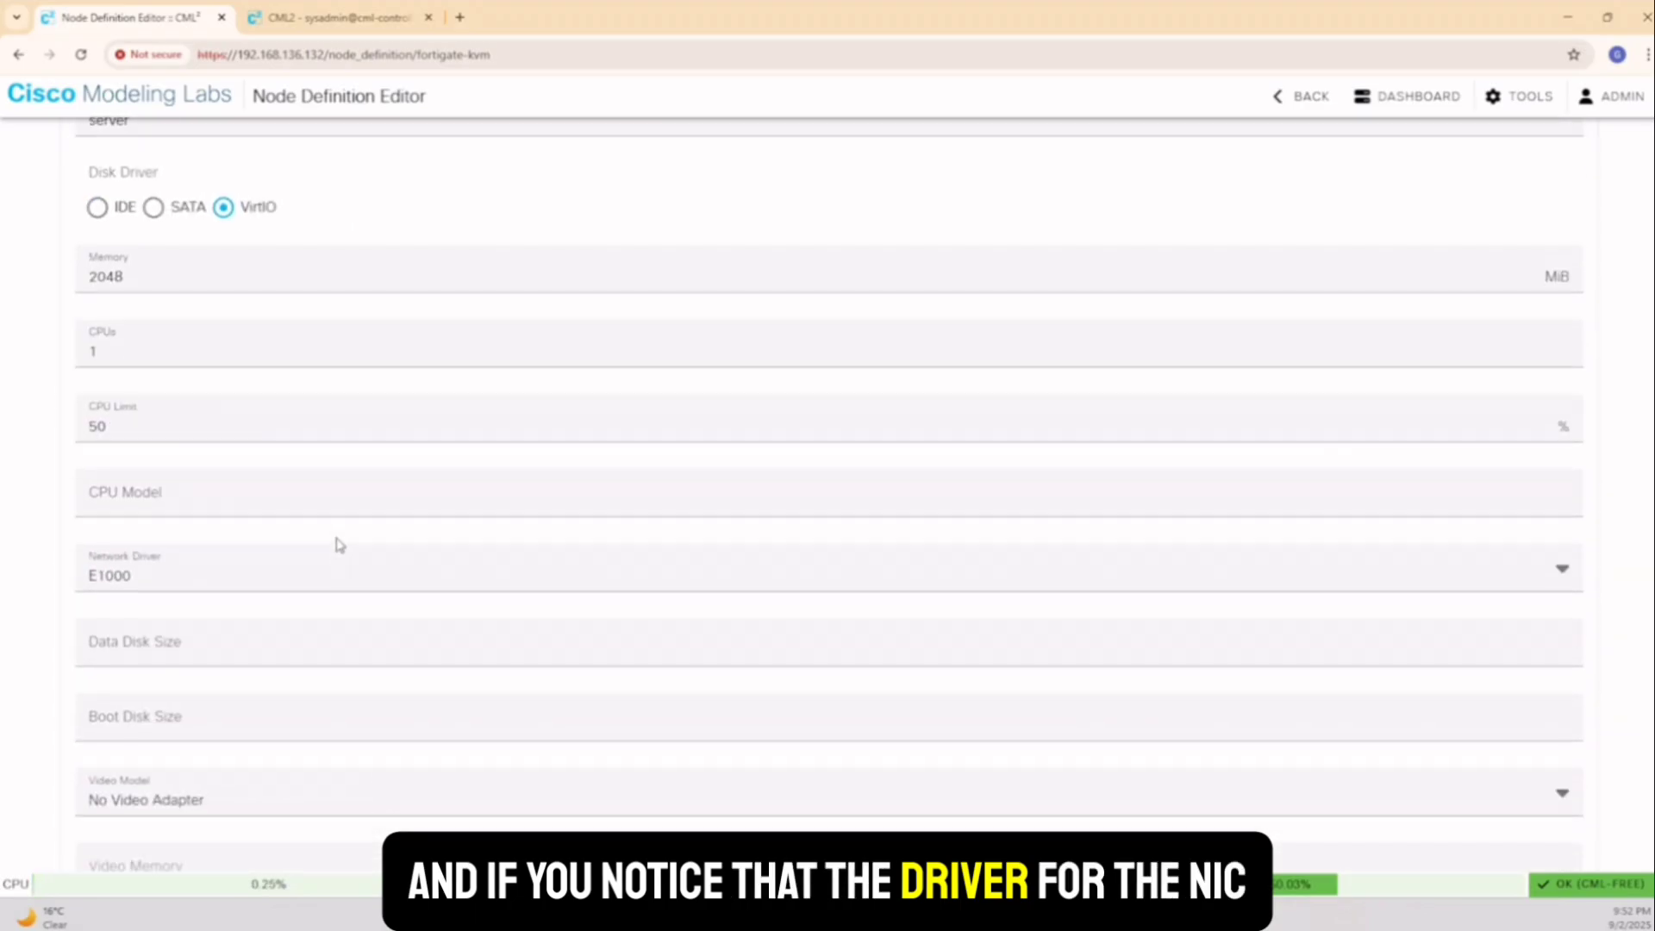
scroll(339, 545, up, 4)
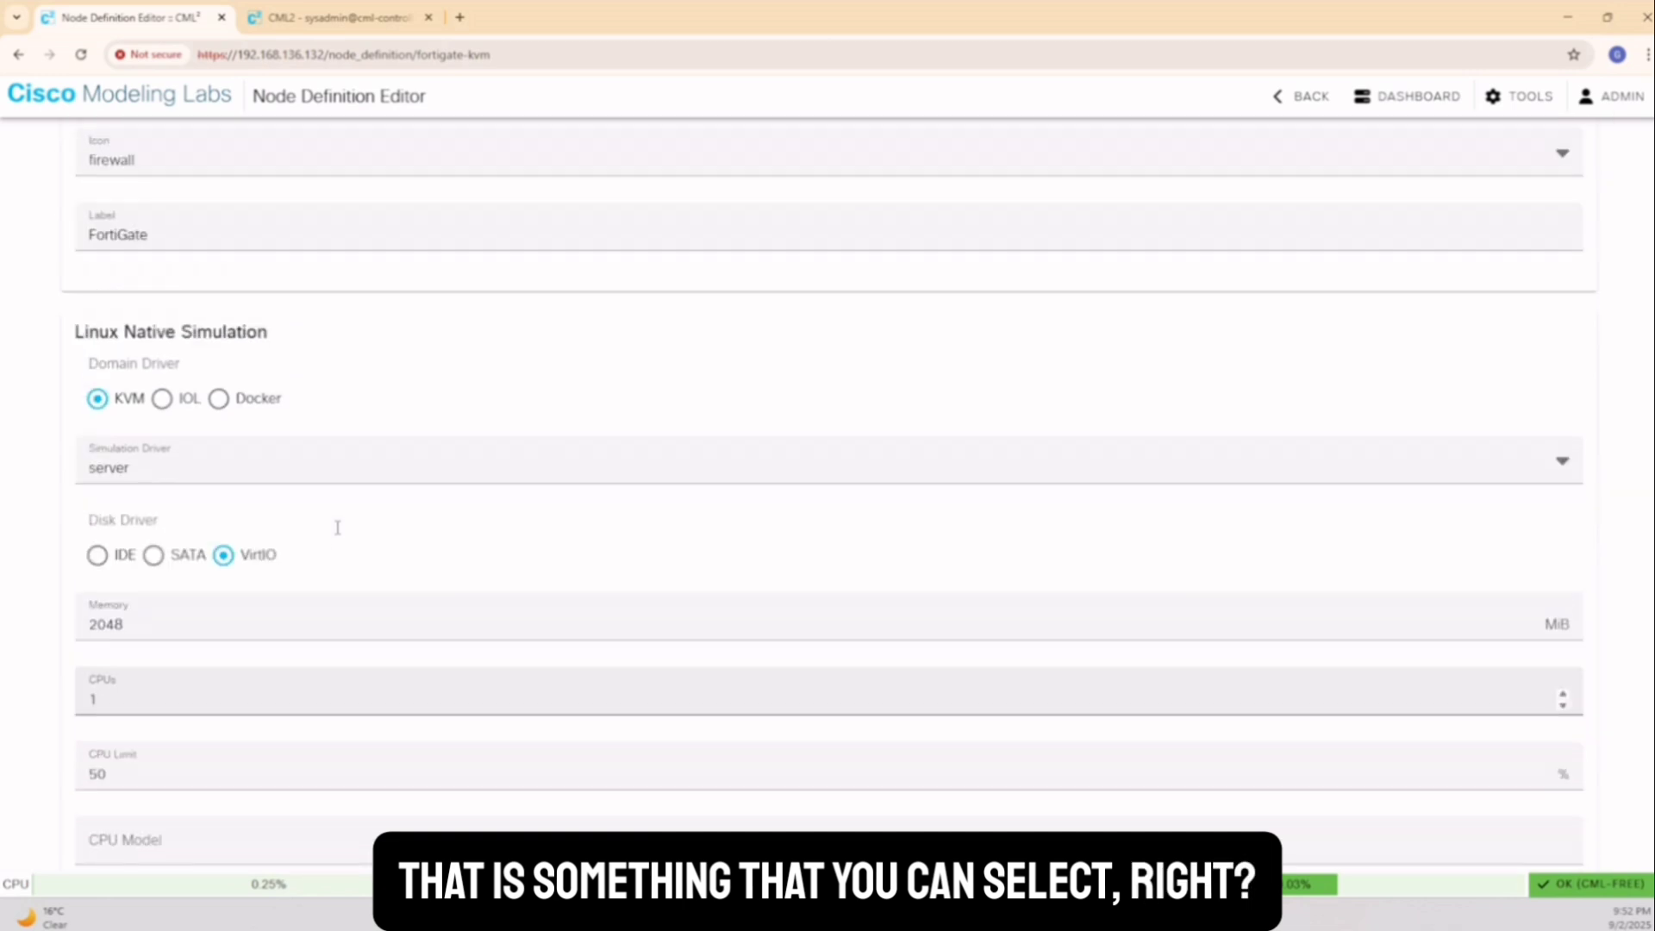
scroll(336, 535, up, 3)
scroll(355, 399, down, 9)
scroll(187, 368, up, 1)
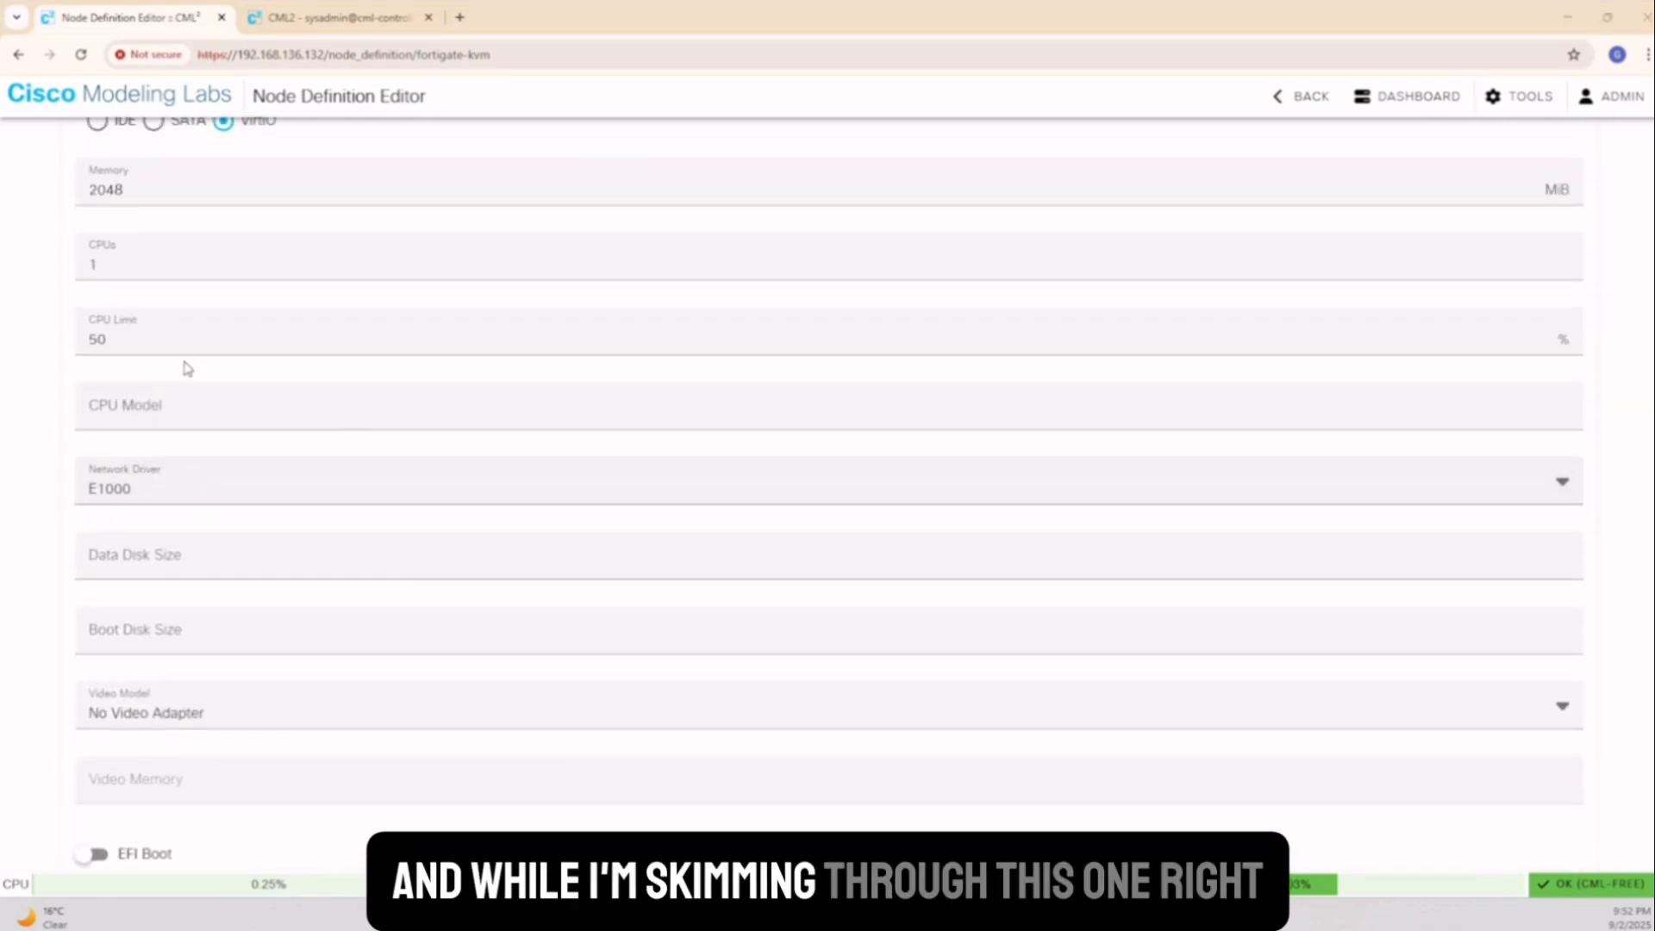
click(207, 488)
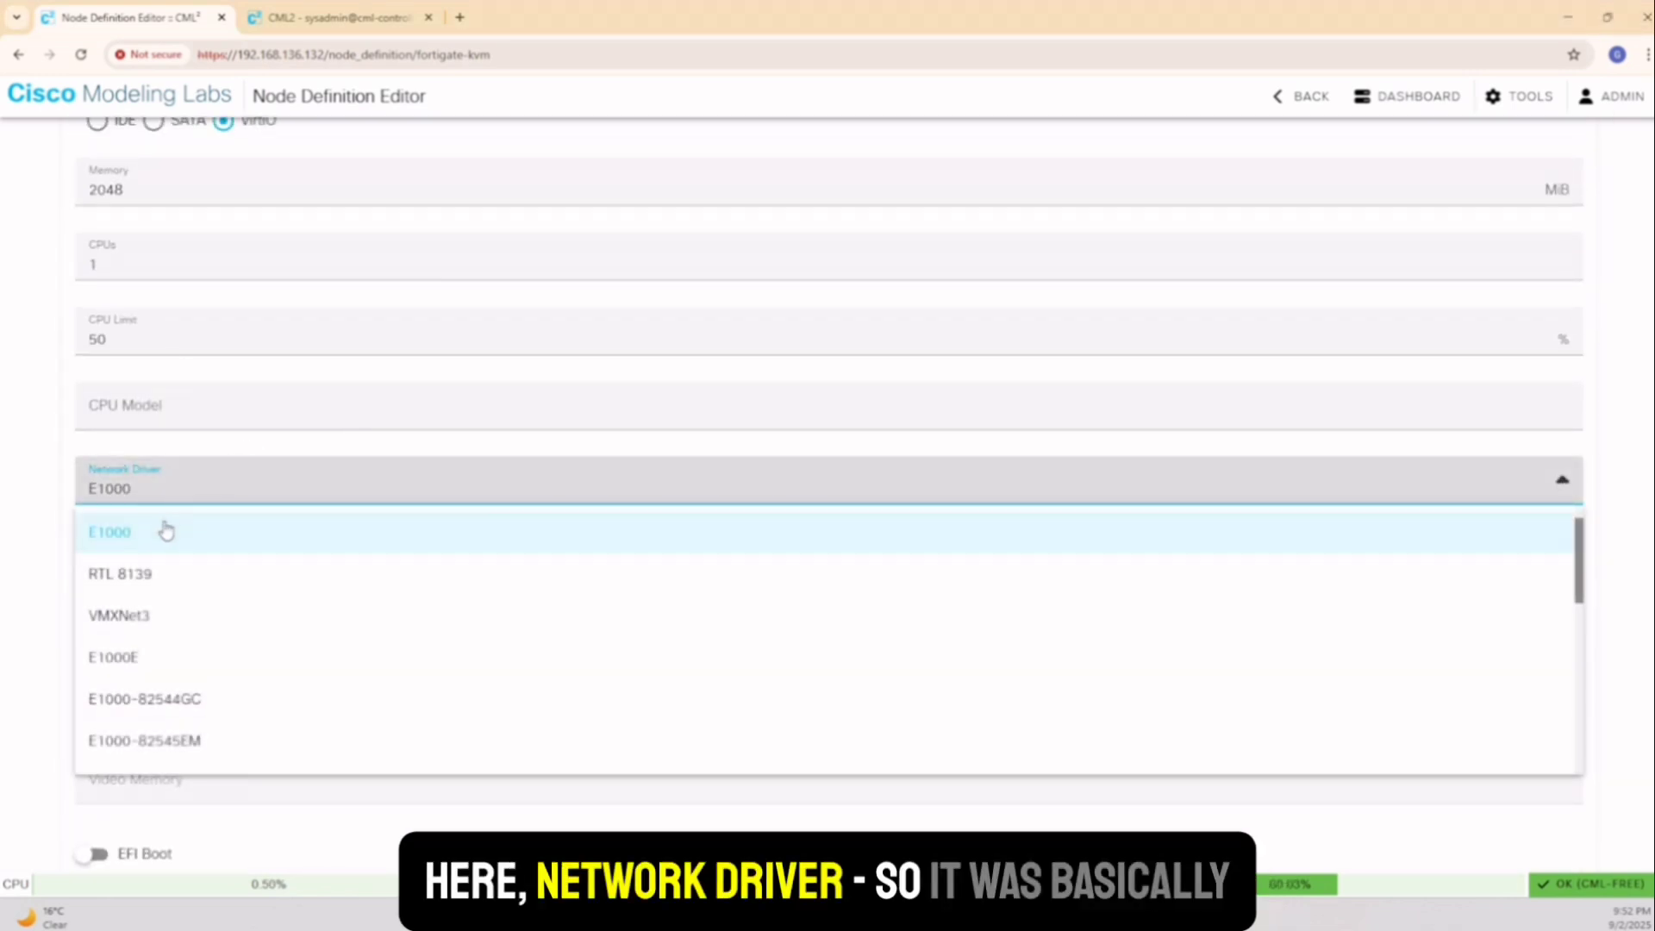
scroll(168, 535, up, 1)
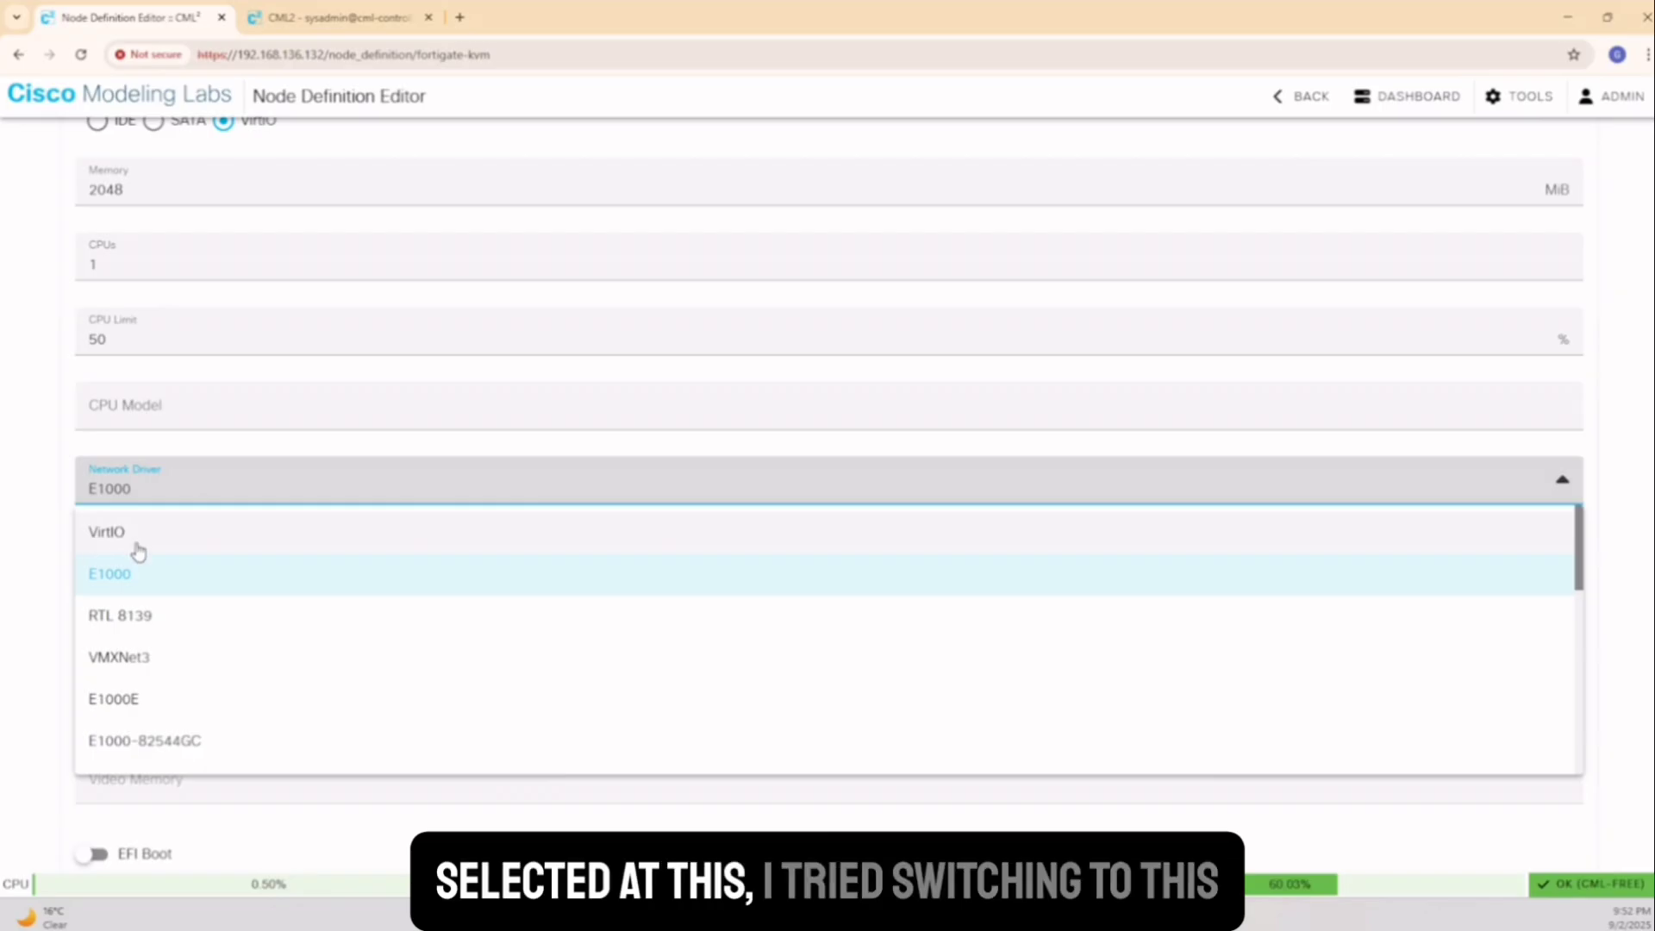
click(143, 576)
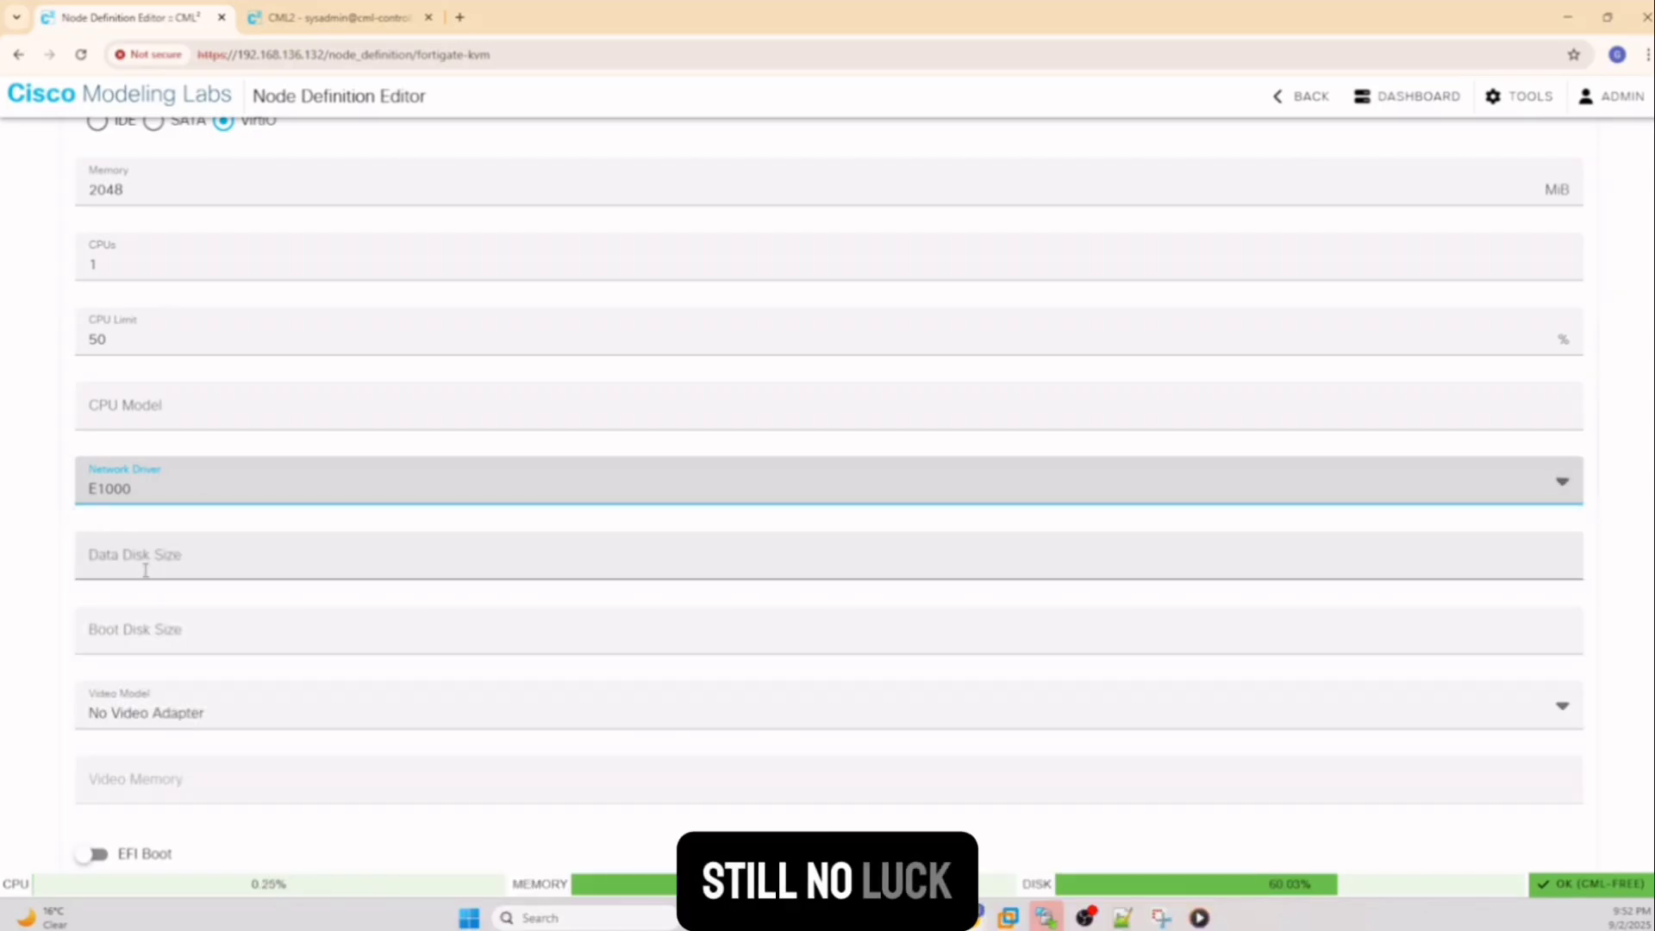
Leave the node definitions and open the Lab at Tue 18:38 PM workbench from the dashboard
click(1295, 103)
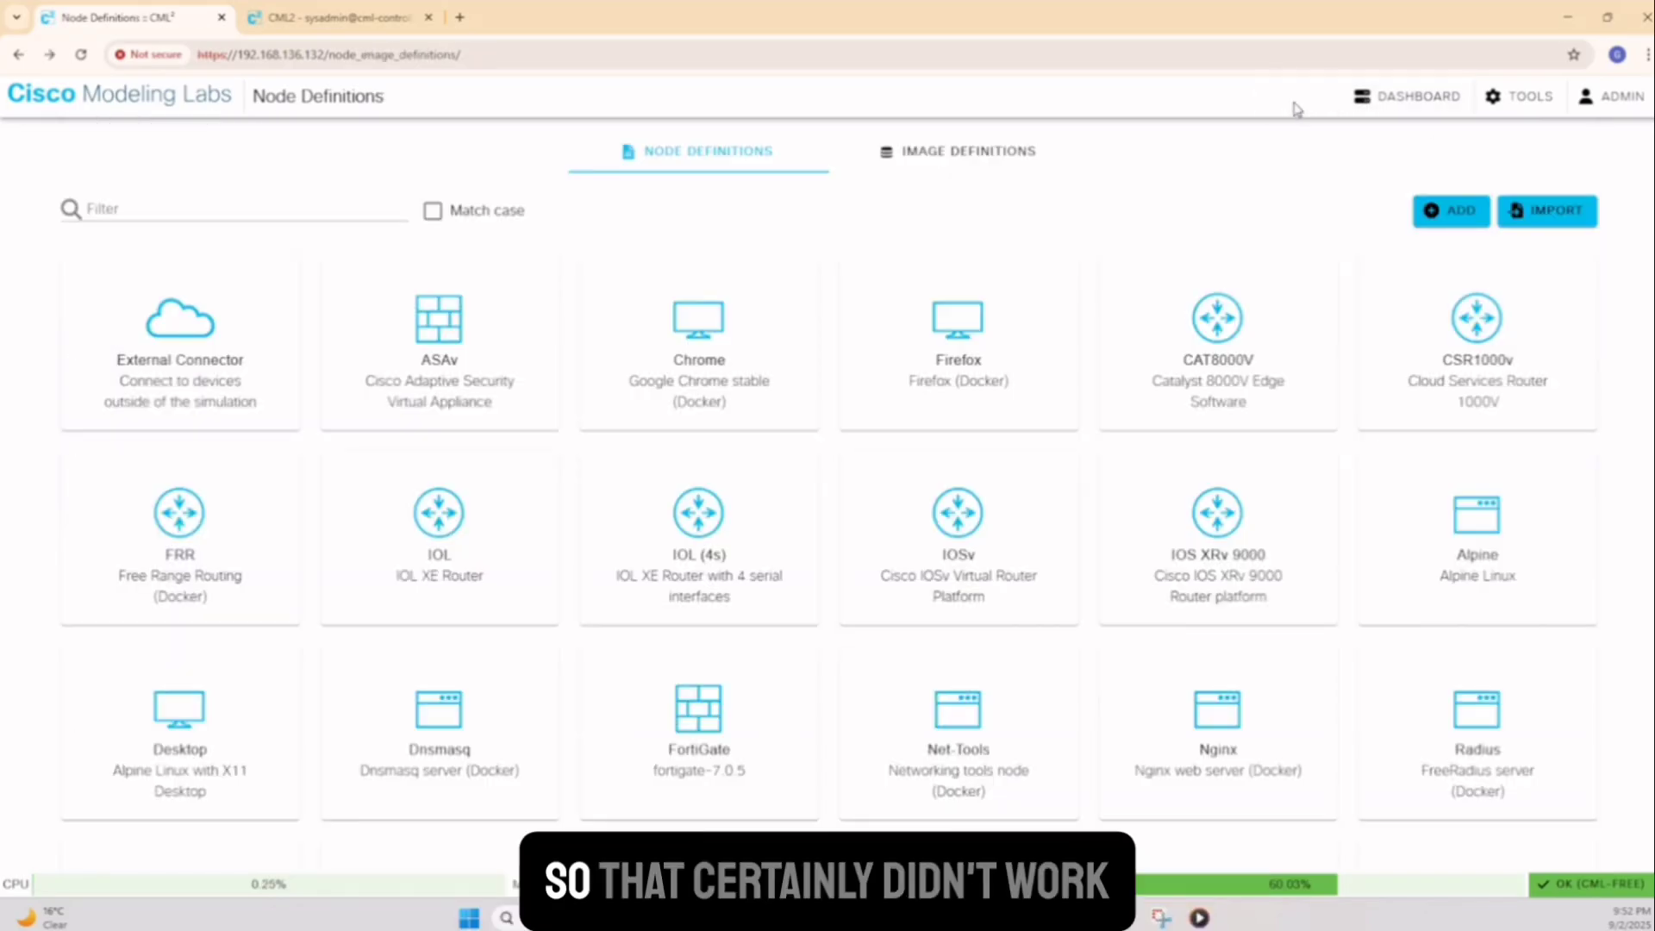
click(349, 20)
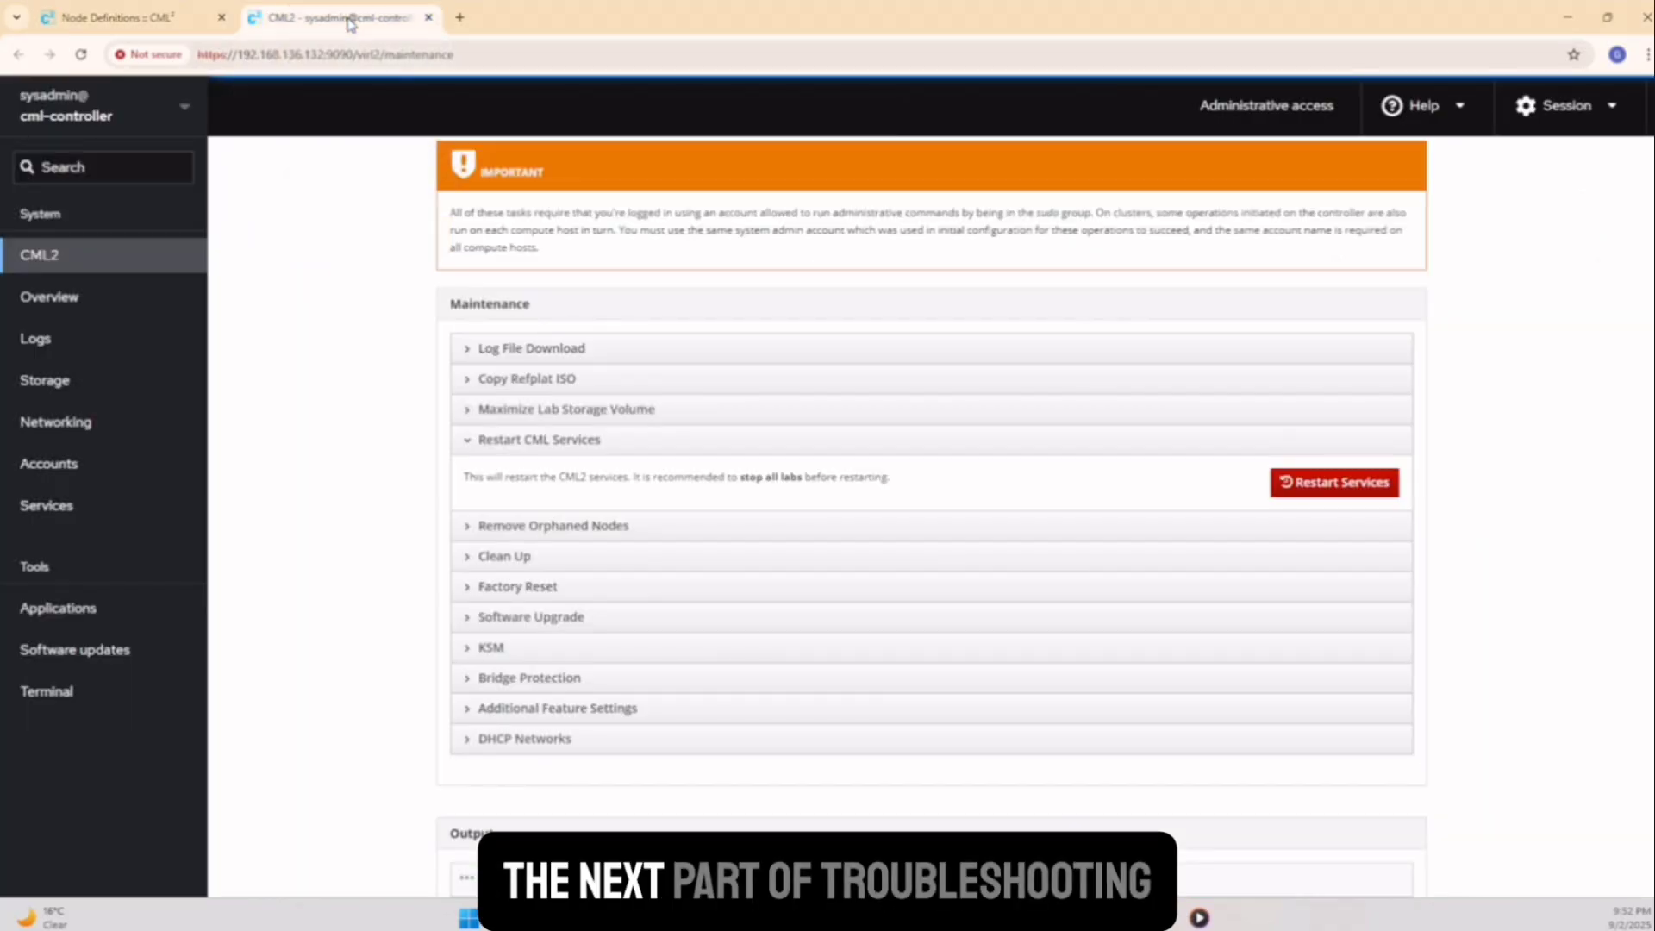
click(163, 19)
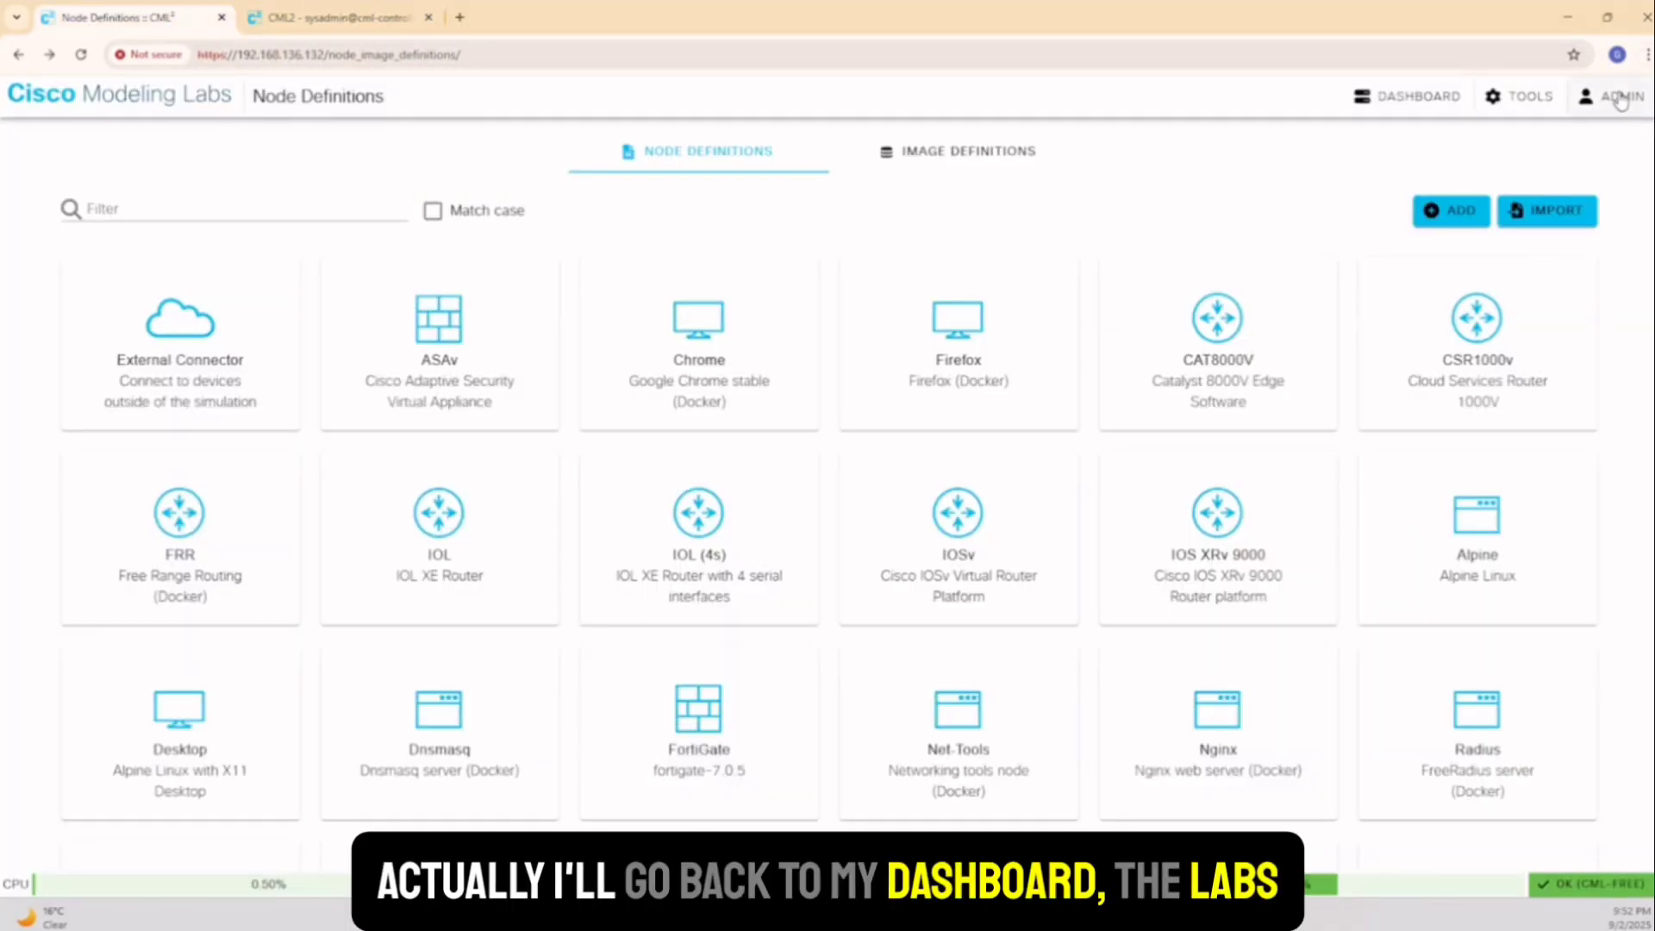
click(1423, 97)
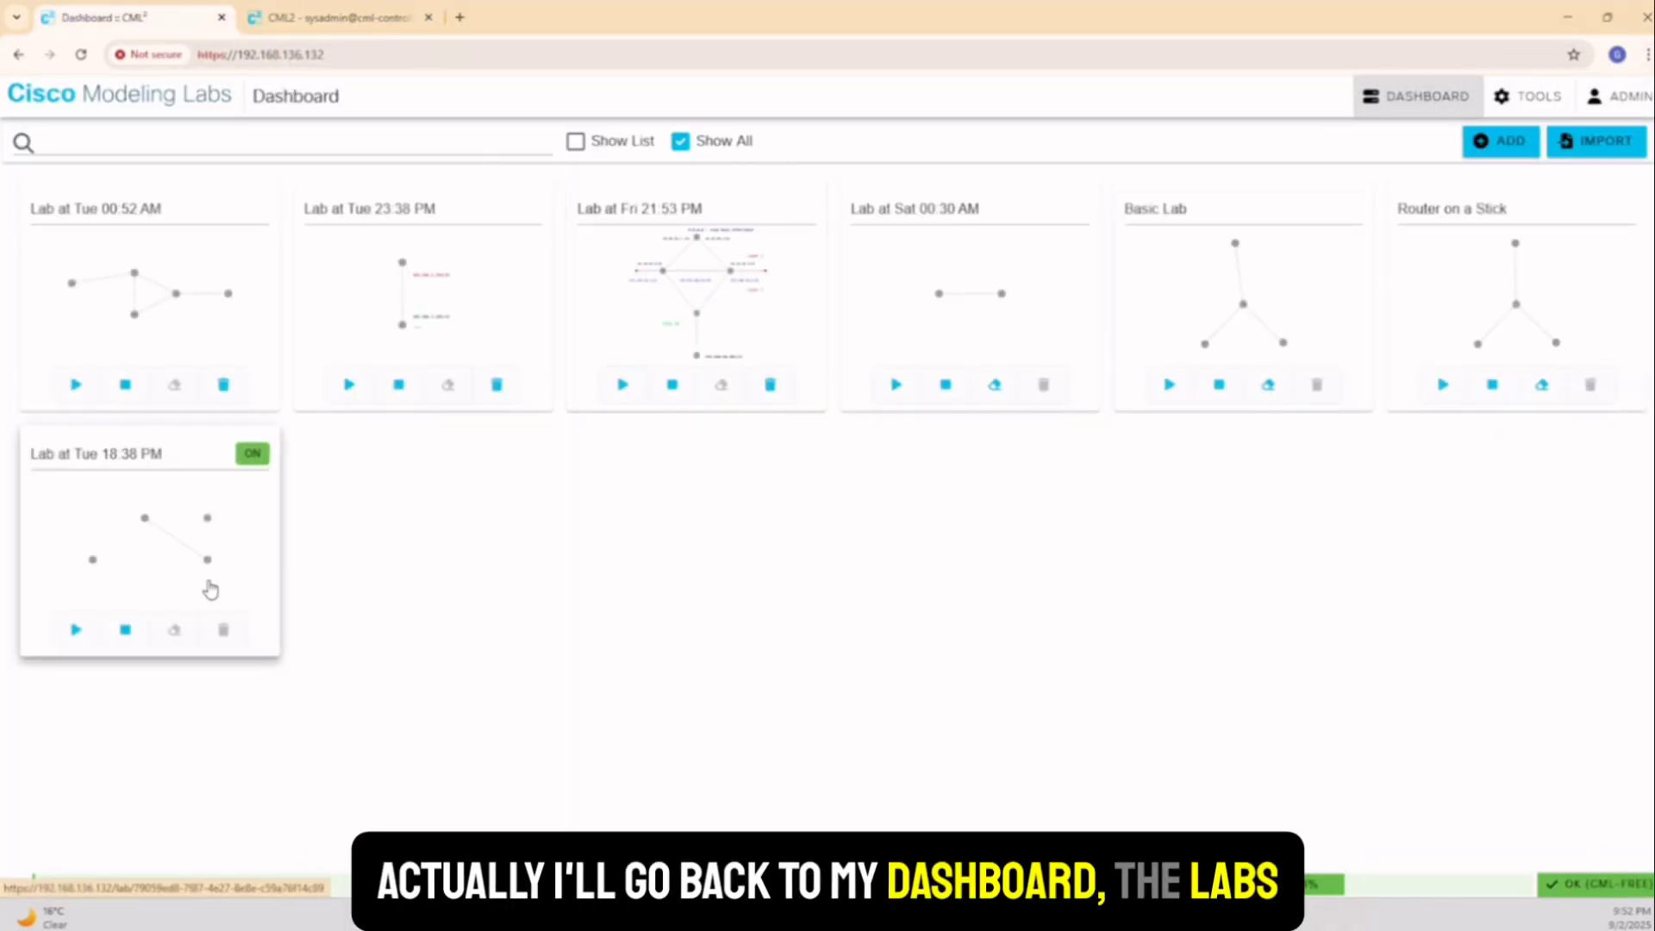
click(210, 590)
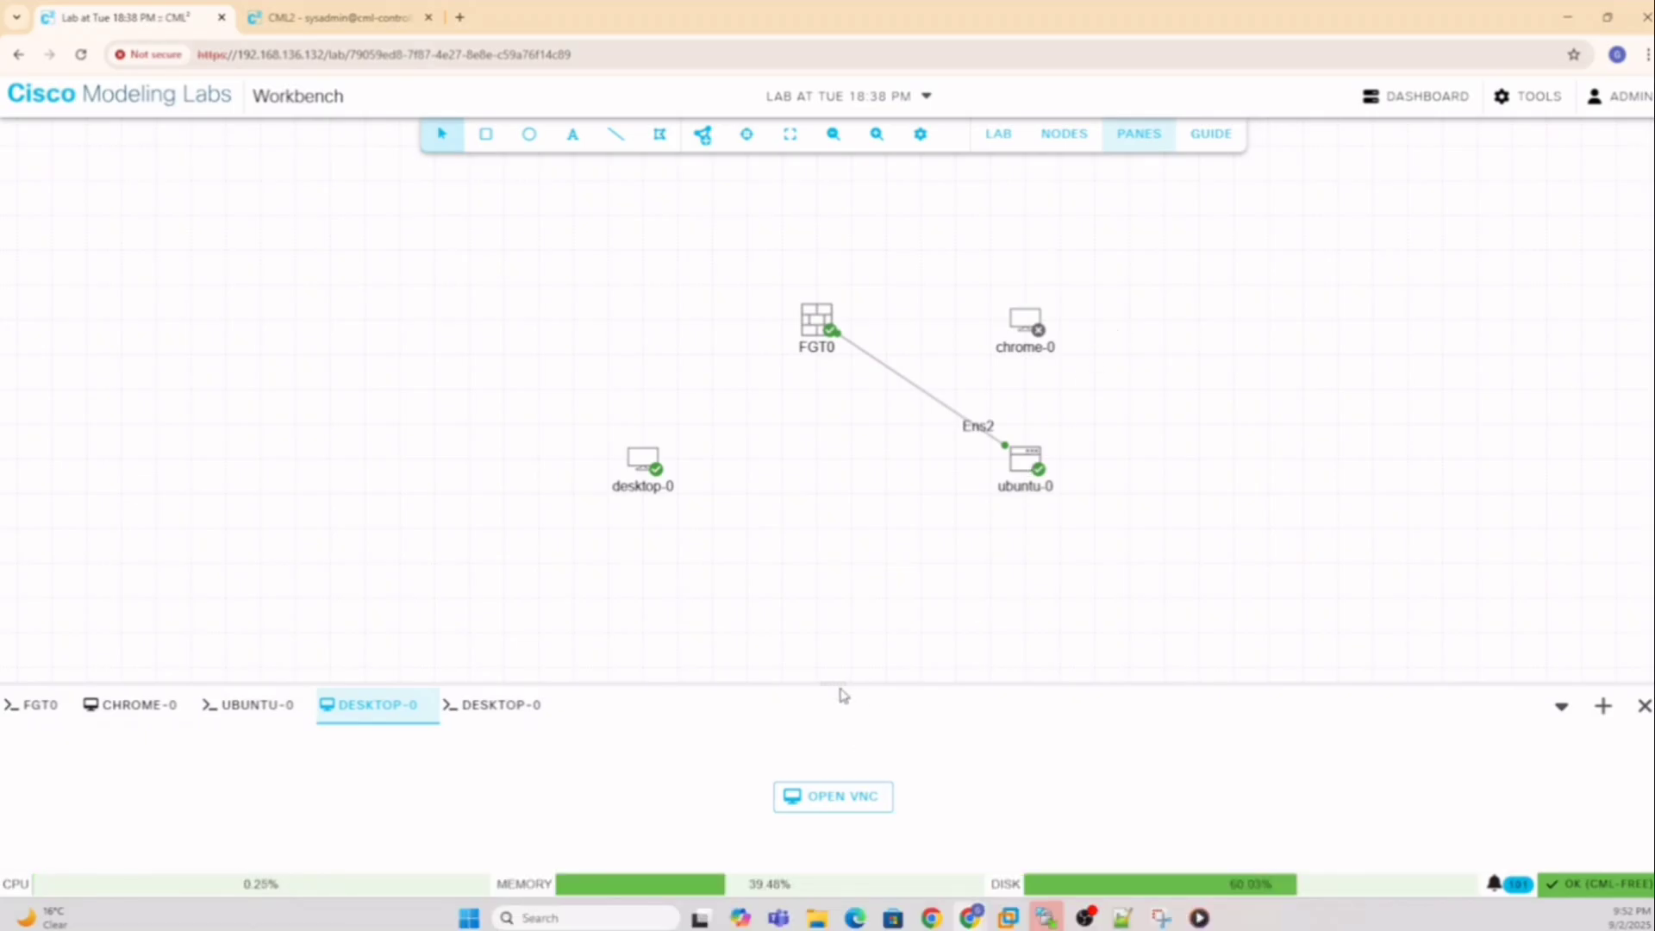
Open the FGT0 and ubuntu-0 consoles, showing FGT0's pings to 10.0.0.1 with 0% packet loss
drag(834, 681, 812, 429)
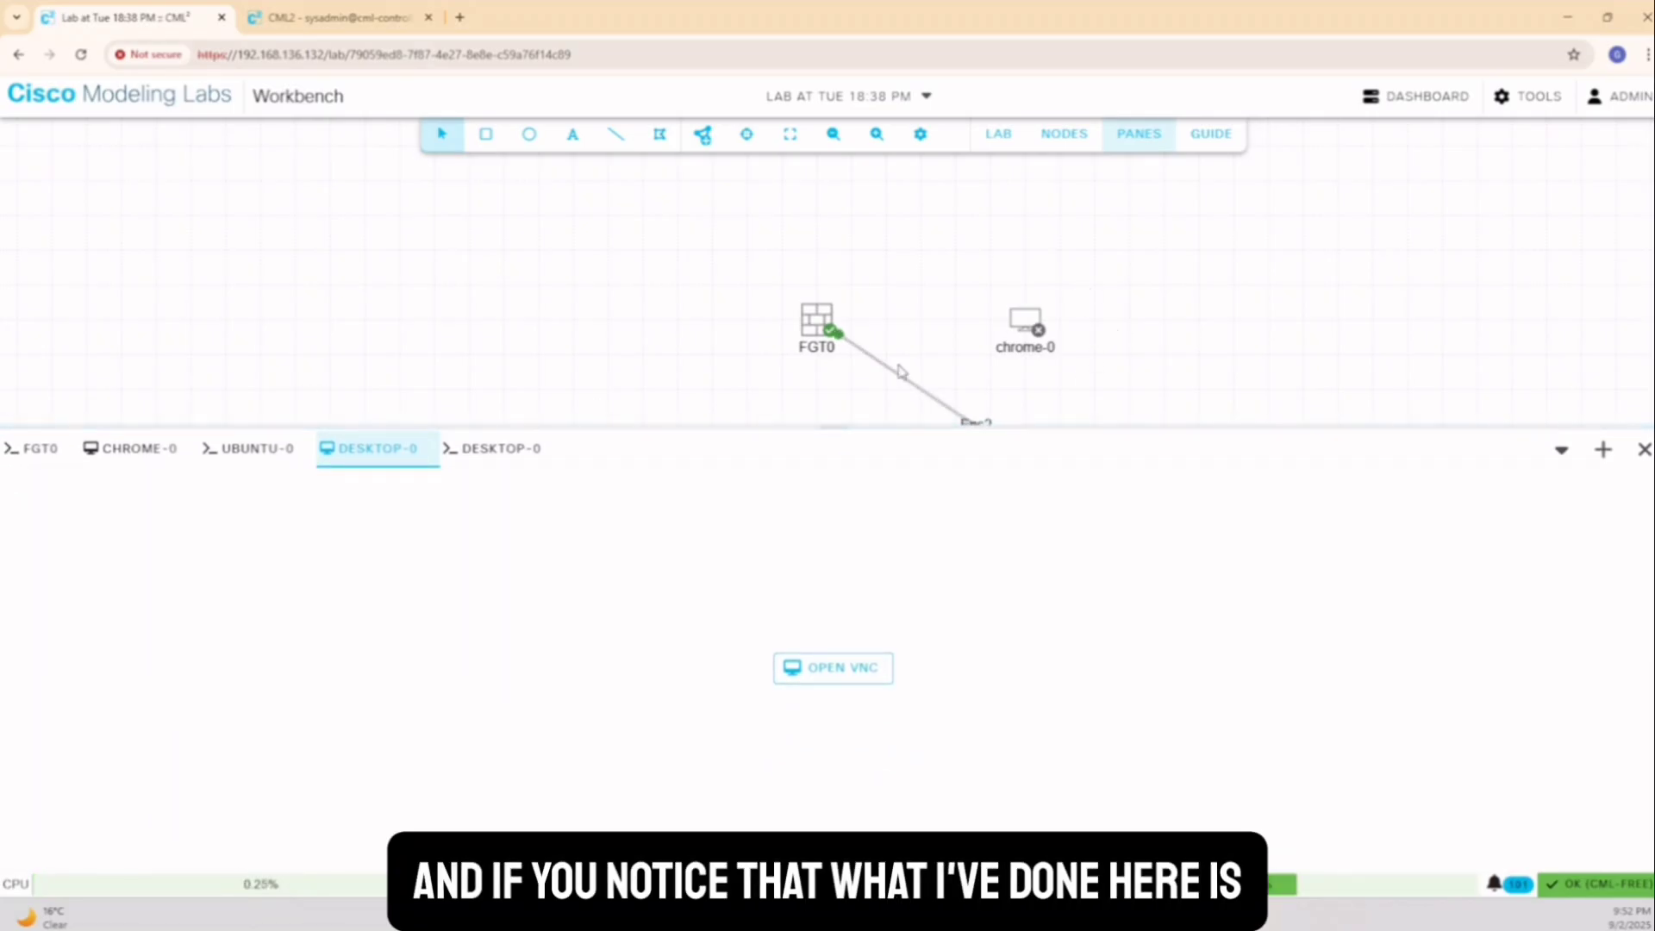
click(256, 449)
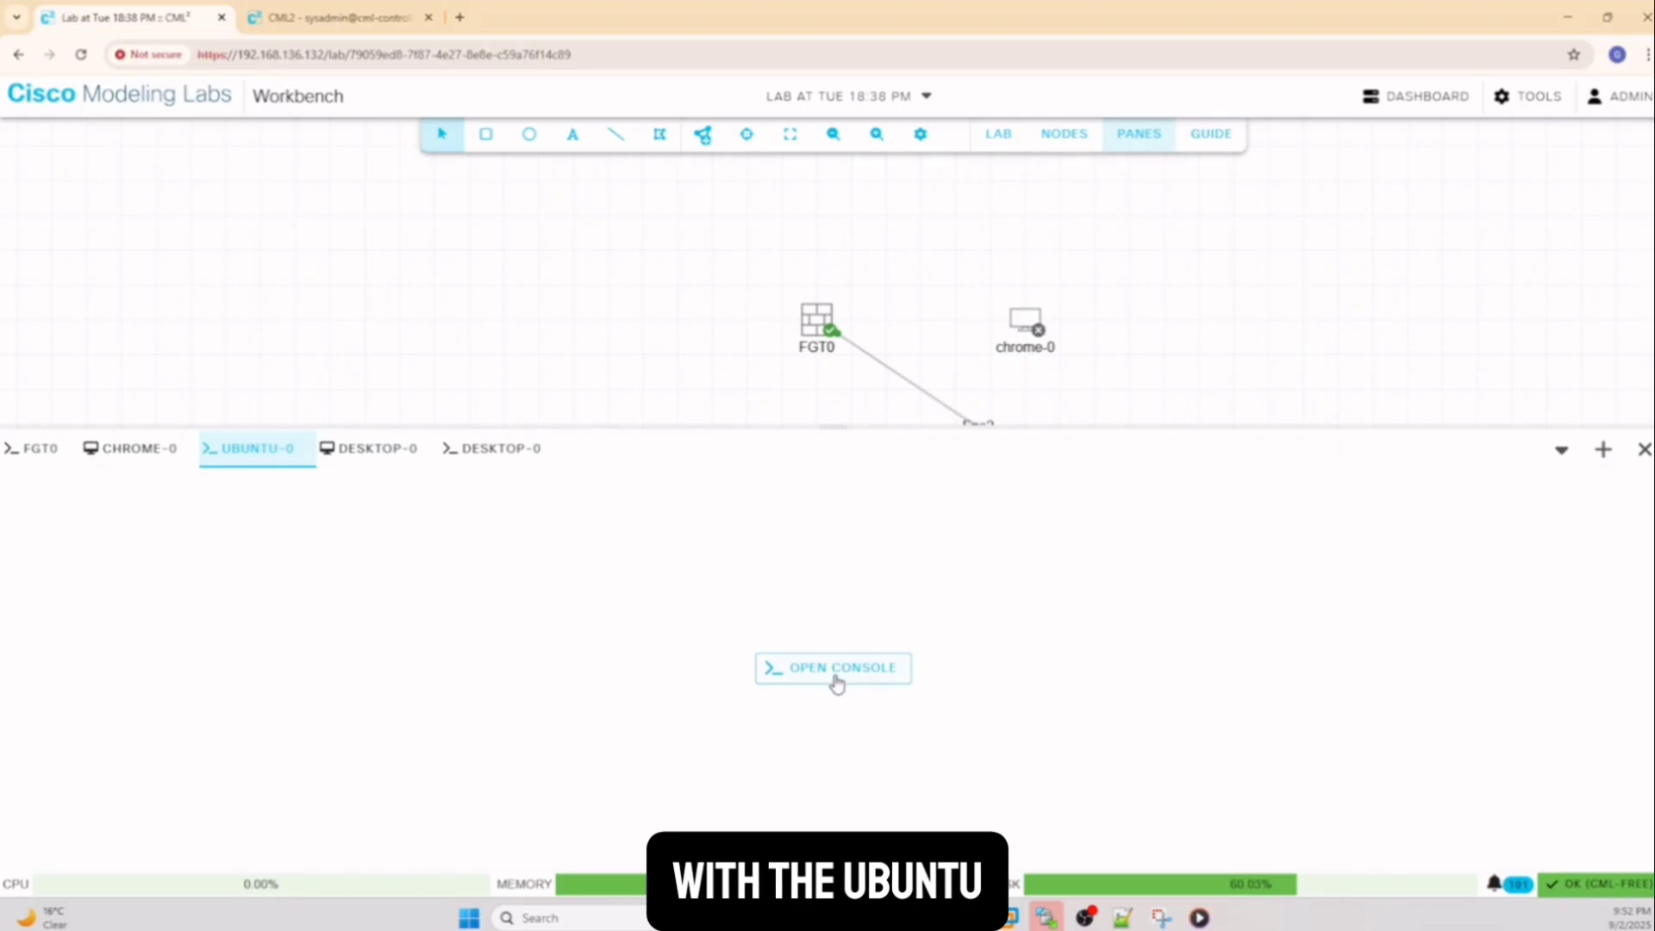
click(32, 452)
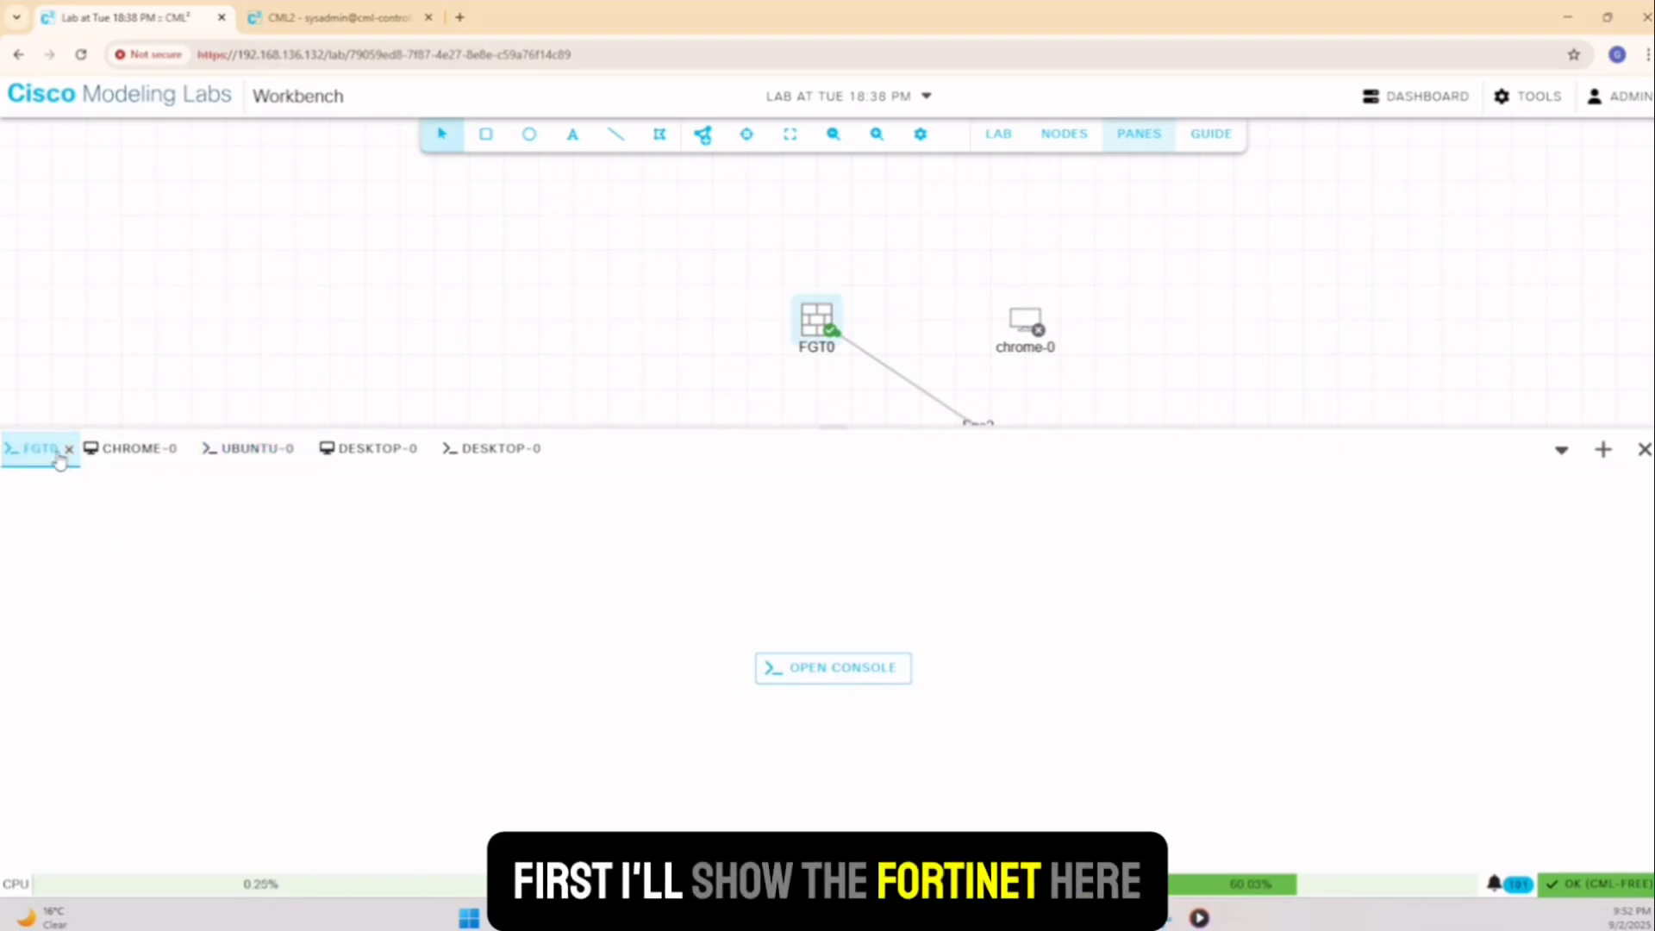
click(855, 671)
click(250, 448)
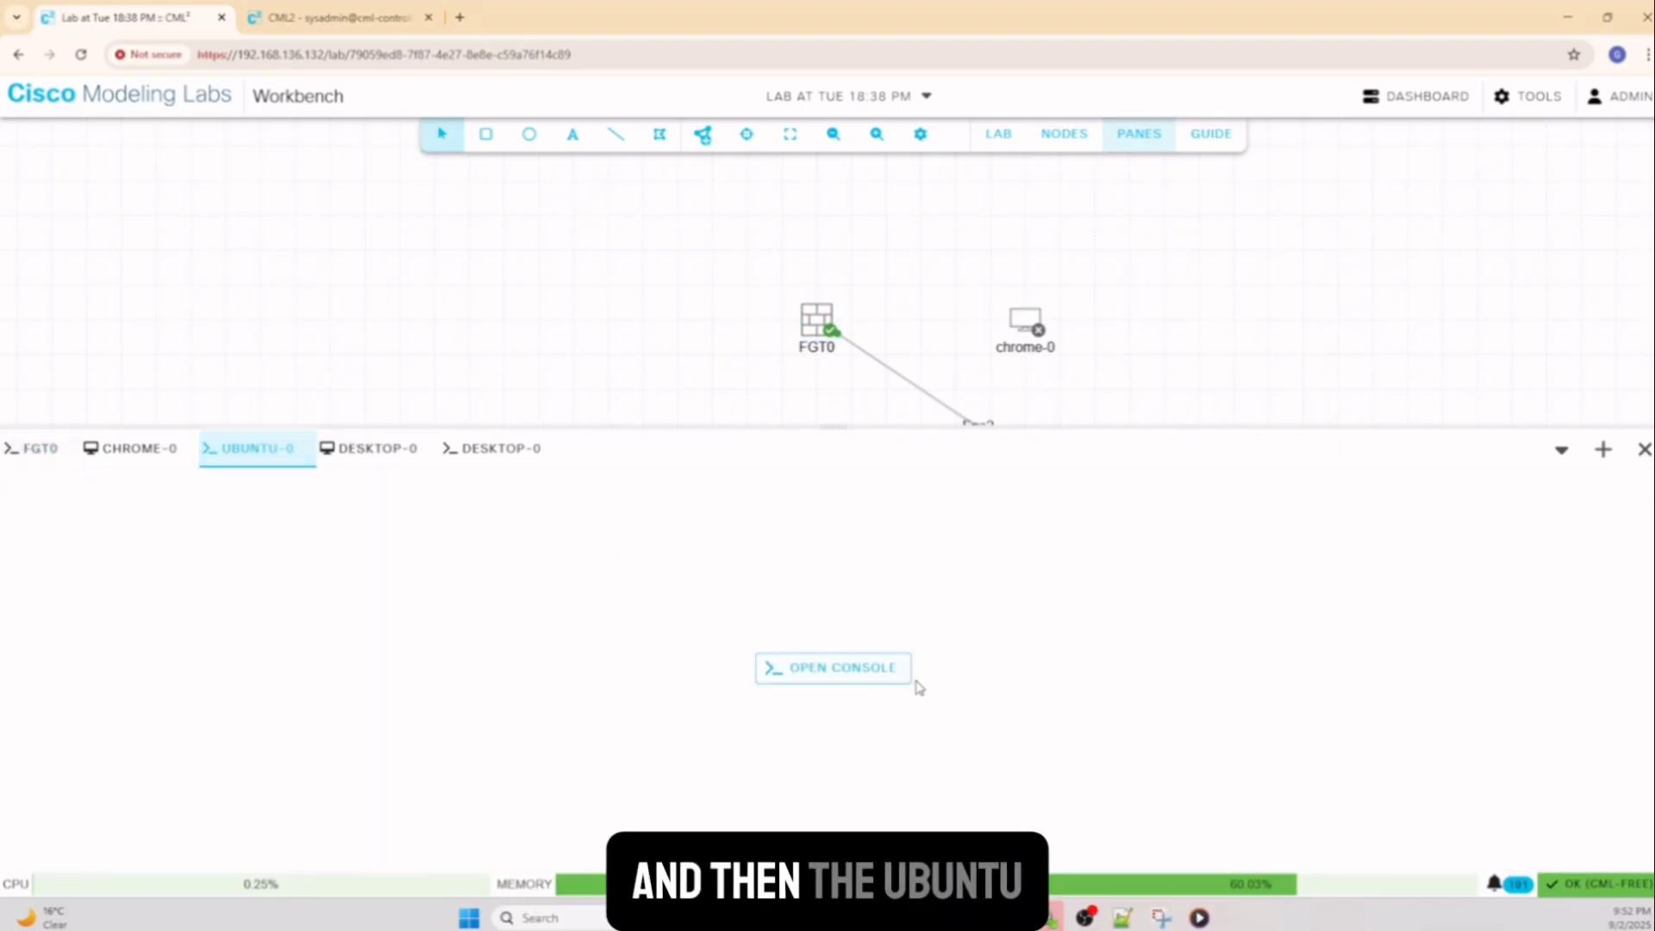
click(896, 677)
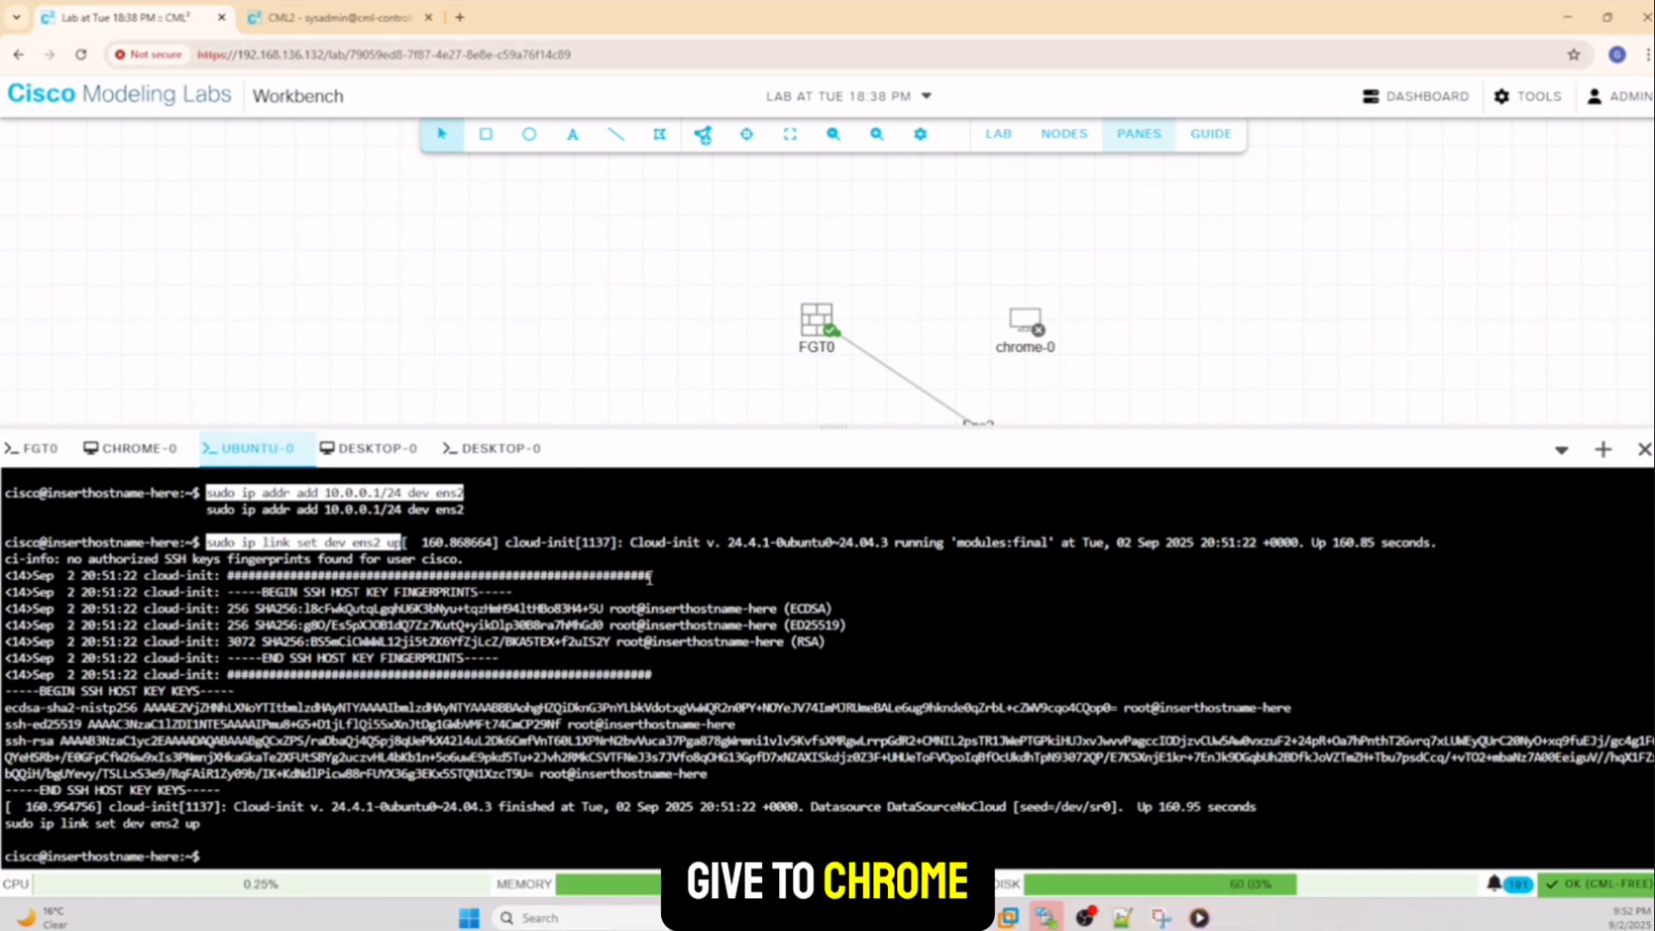
click(26, 450)
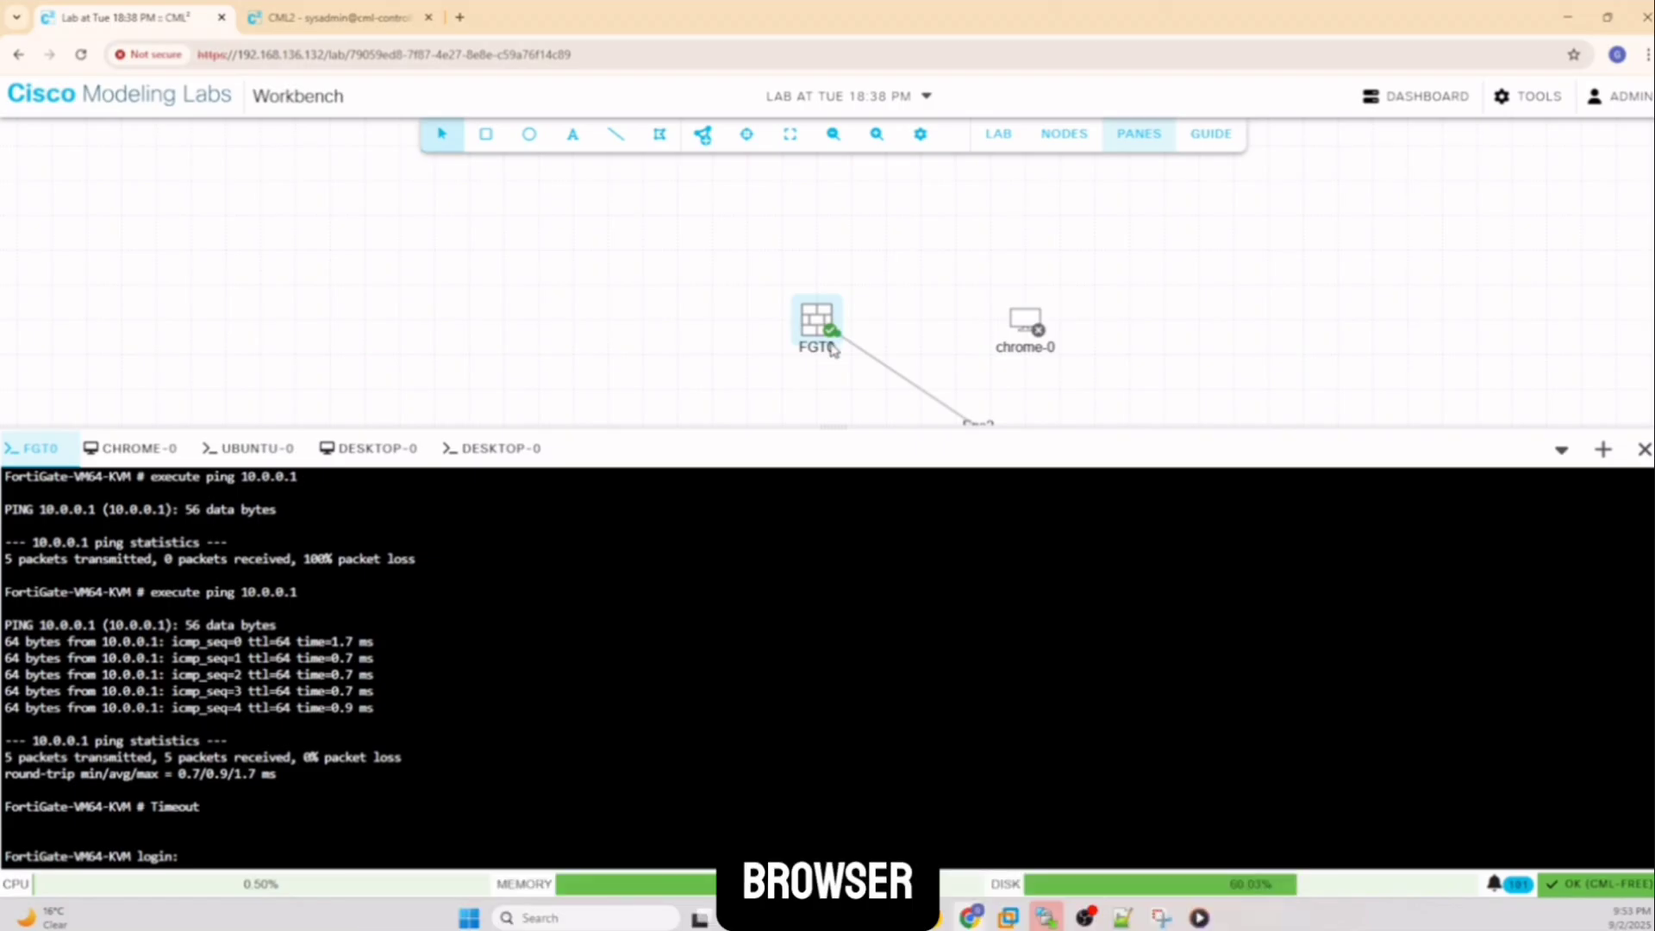
drag(839, 425, 831, 548)
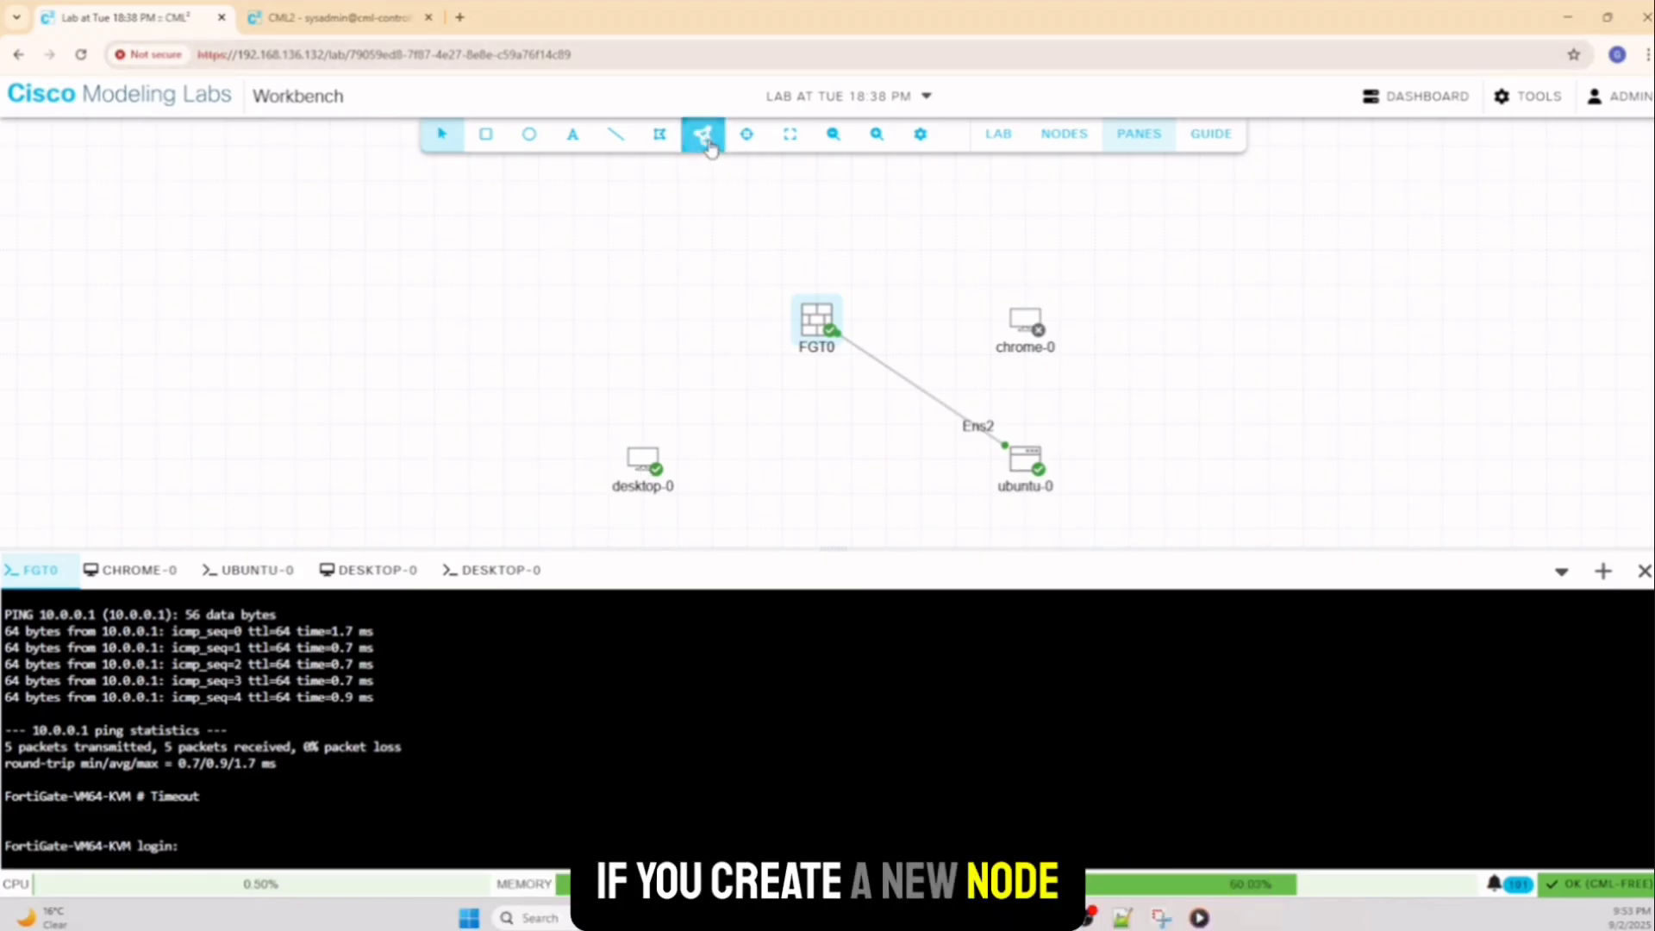
Browse the node palette and close it without adding any node
click(705, 140)
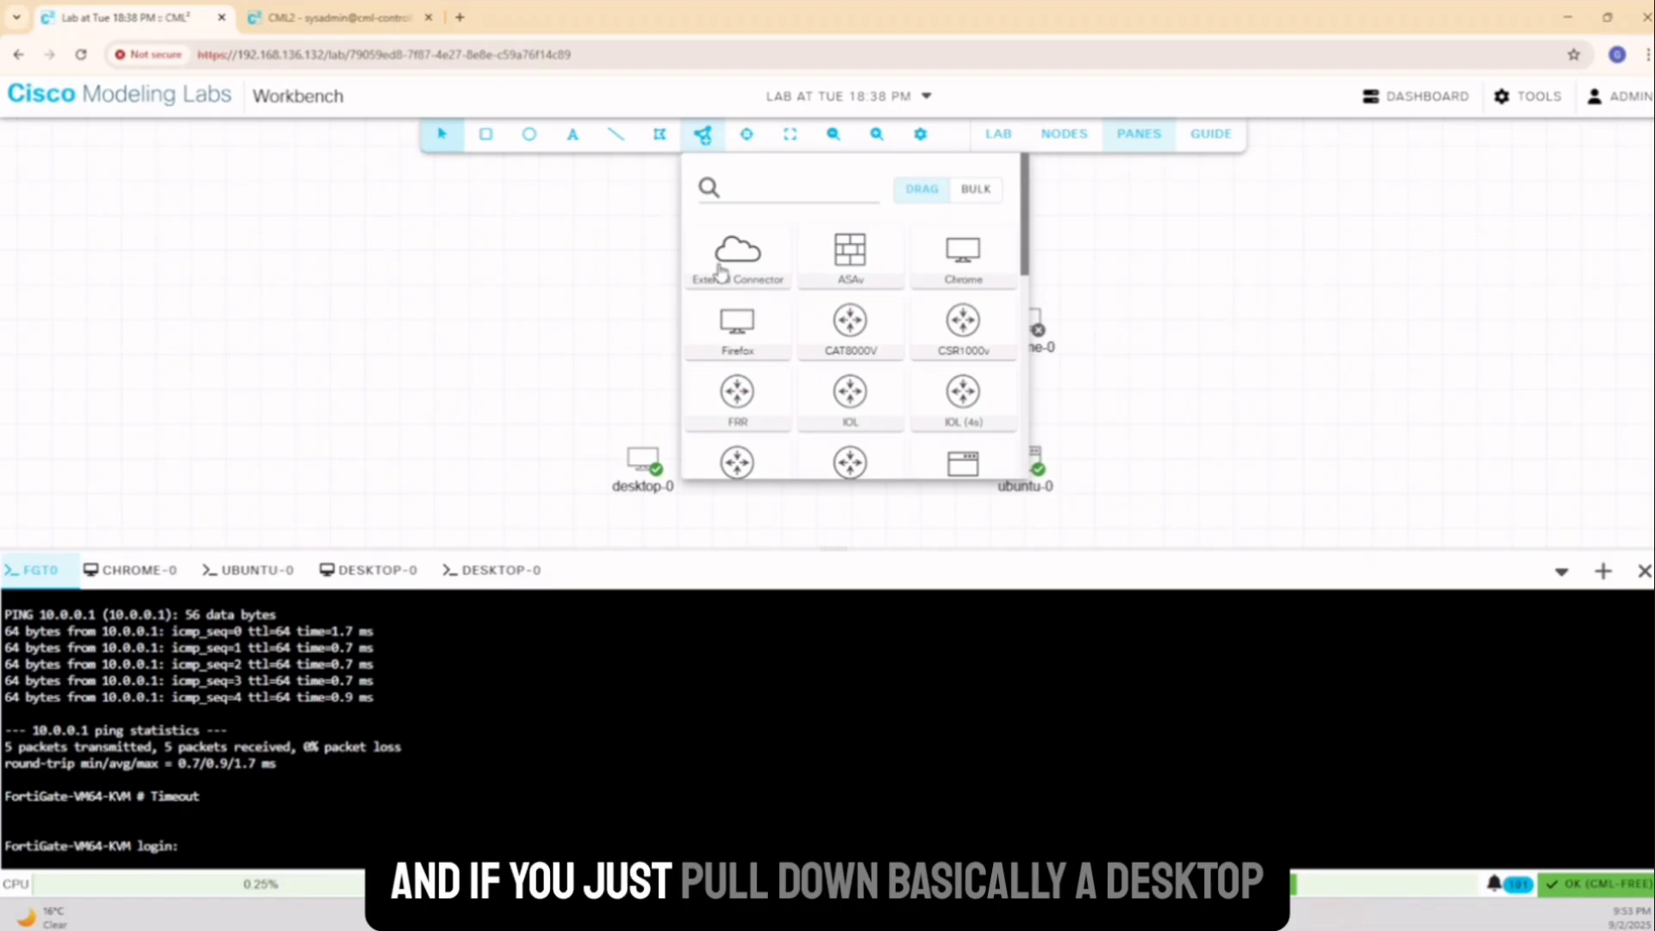
scroll(748, 312, down, 3)
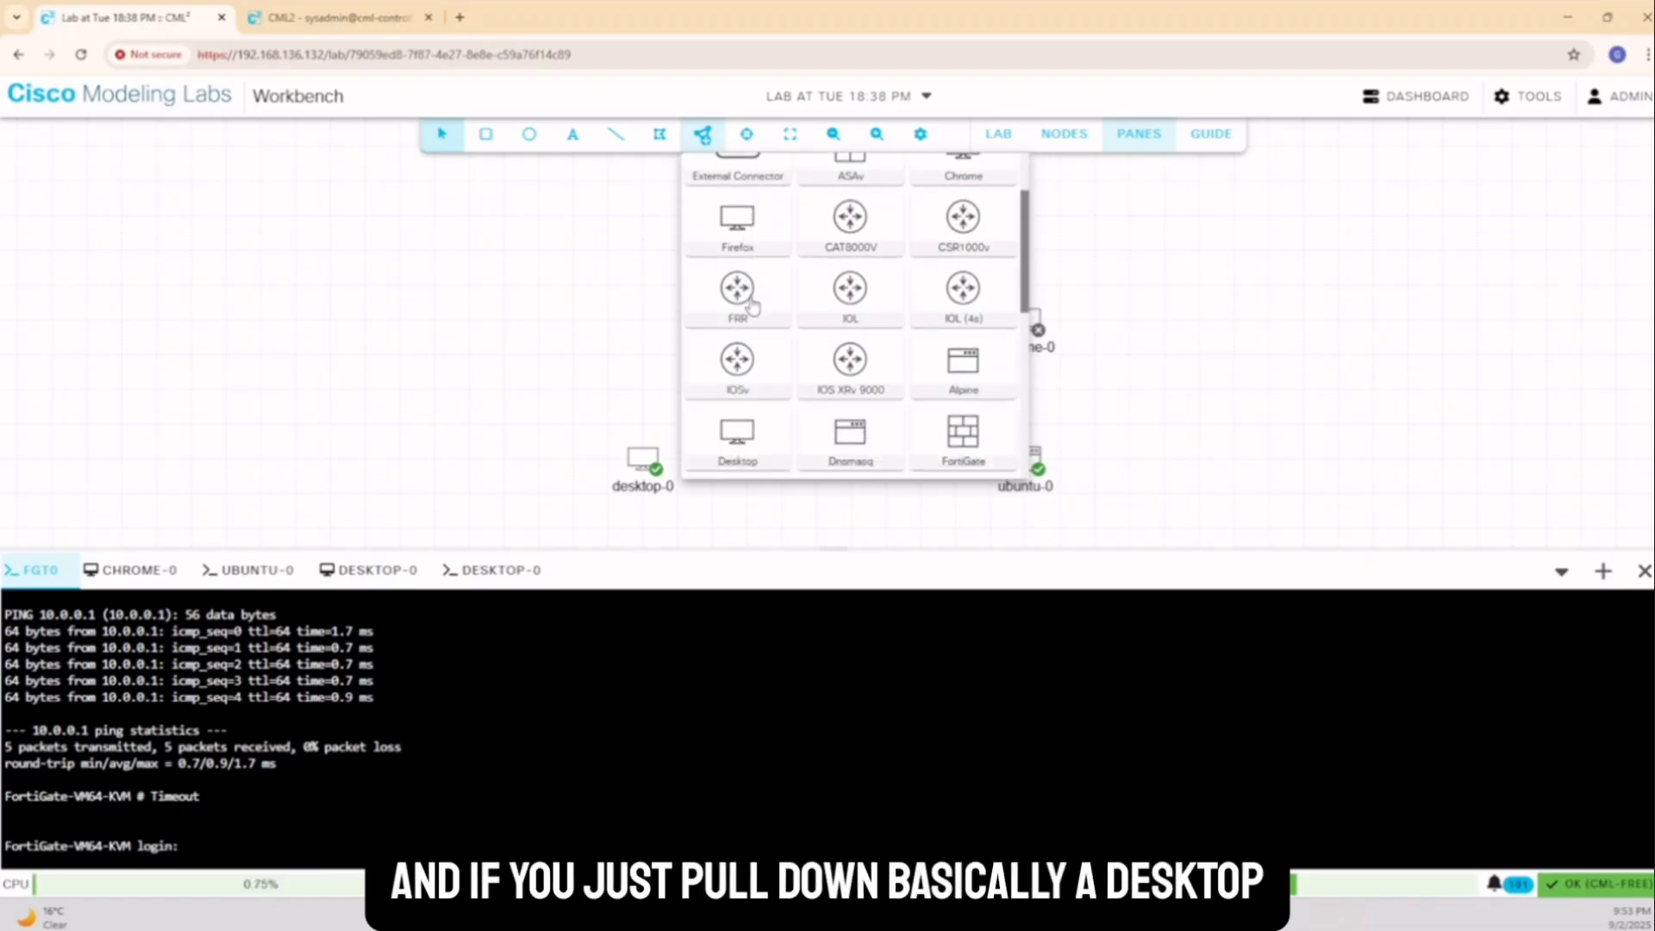
mouse_move(739, 287)
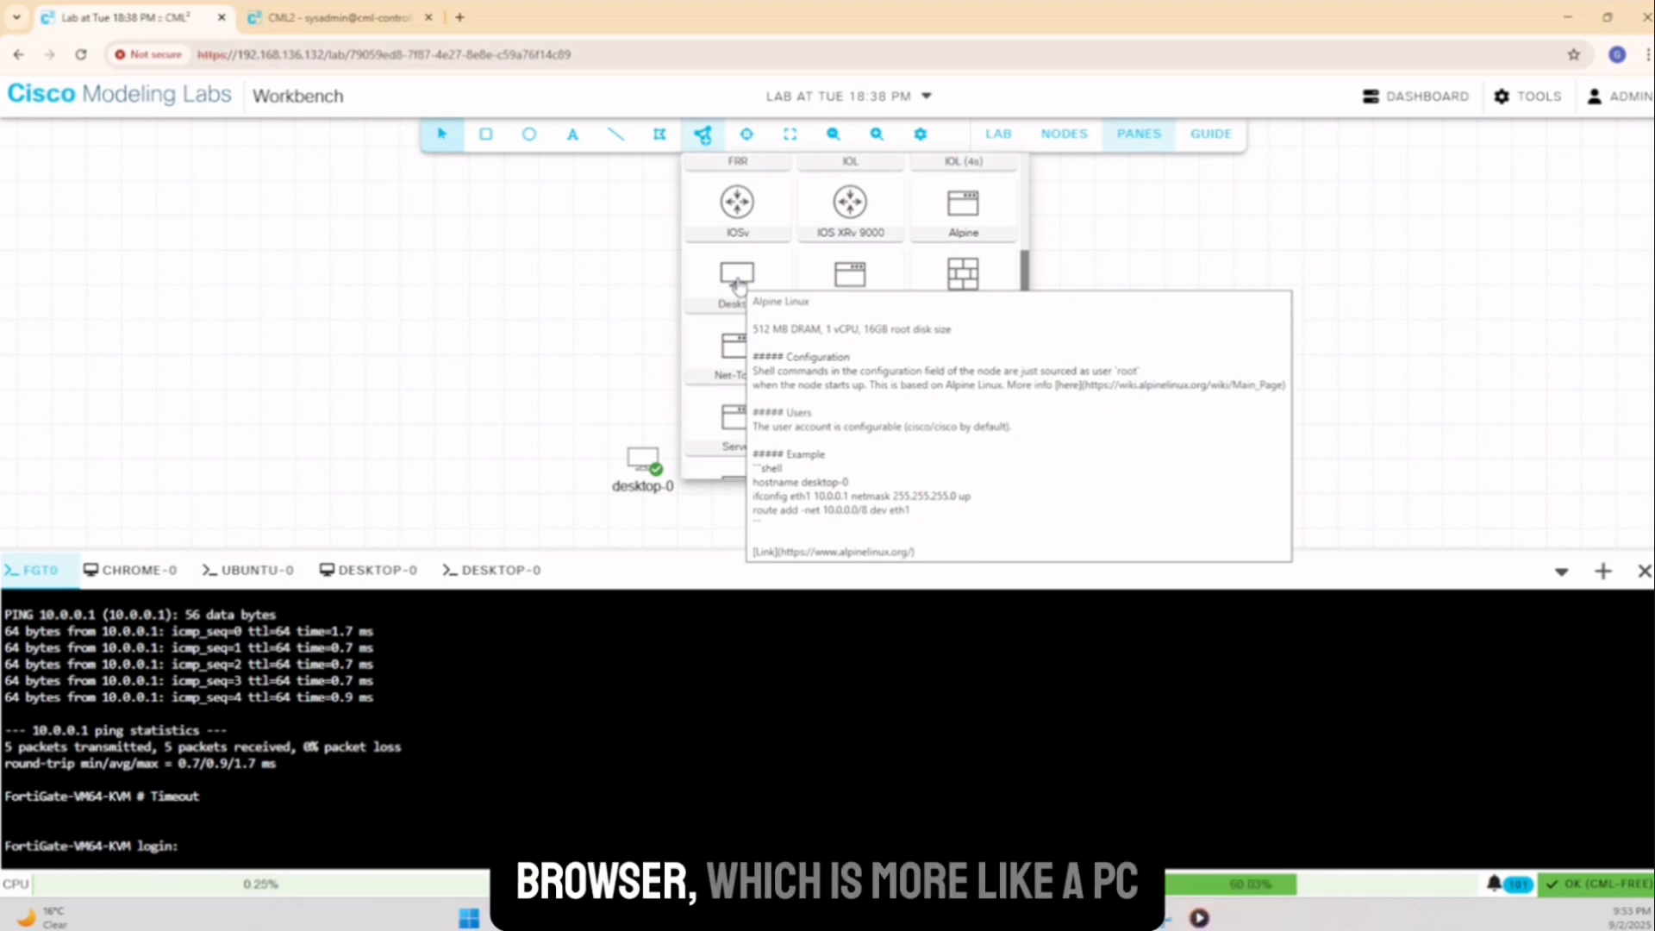
click(630, 274)
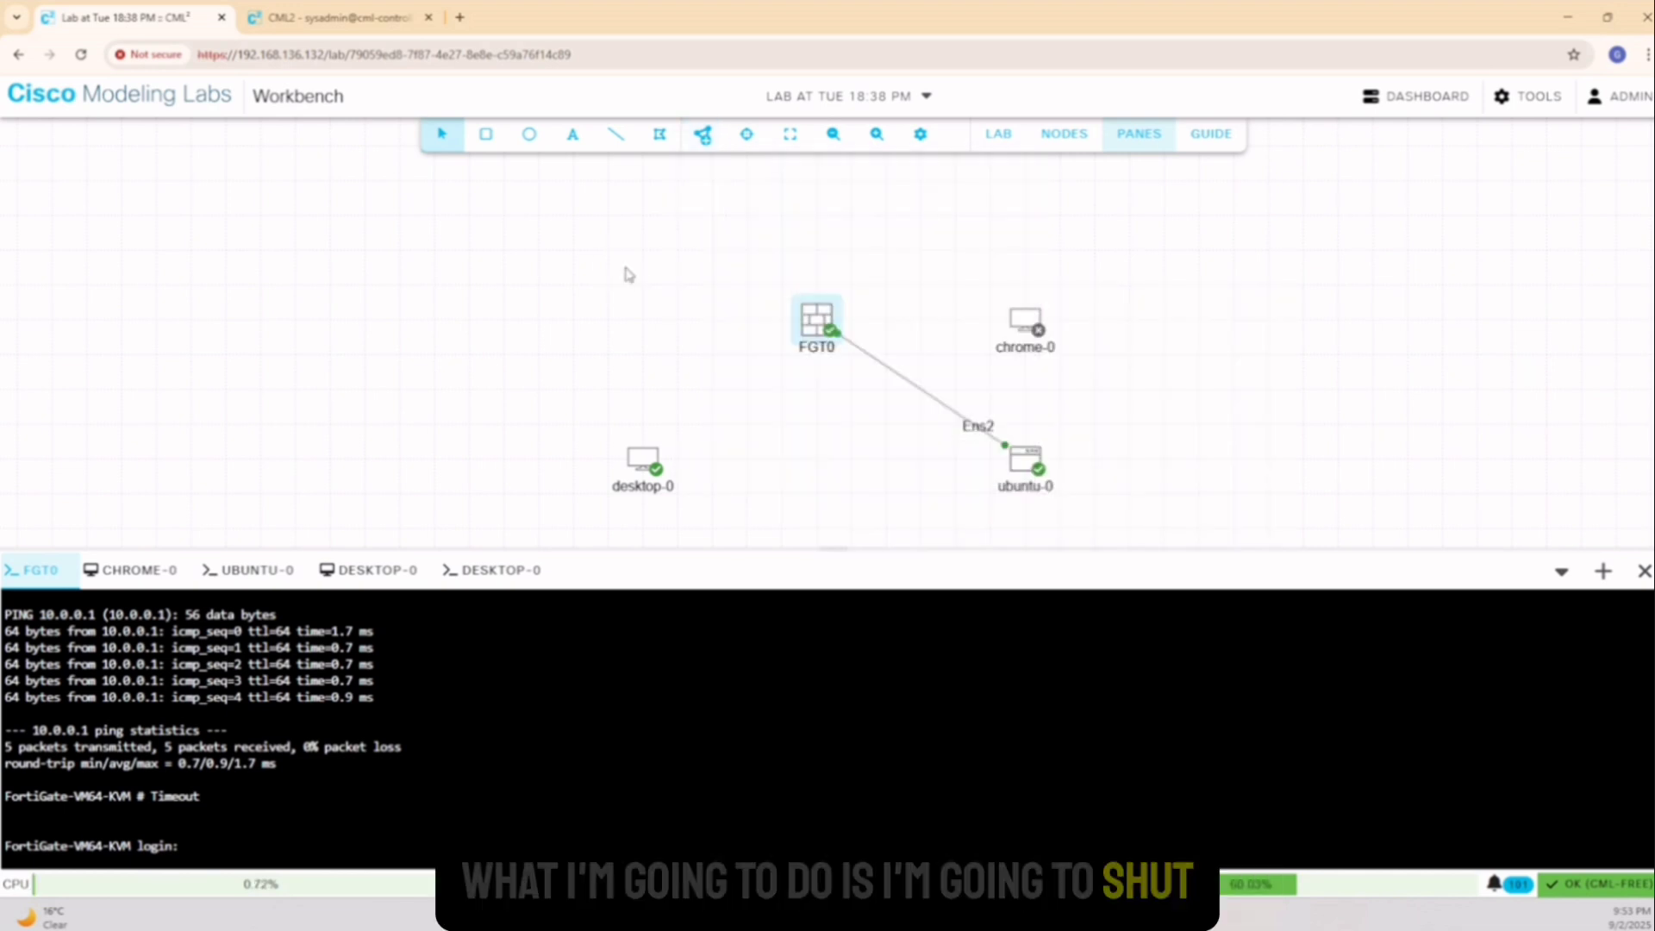
Stop ubuntu-0, delete its link to FGT0, and reposition ubuntu-0 and desktop-0
right_click(1032, 466)
click(1097, 512)
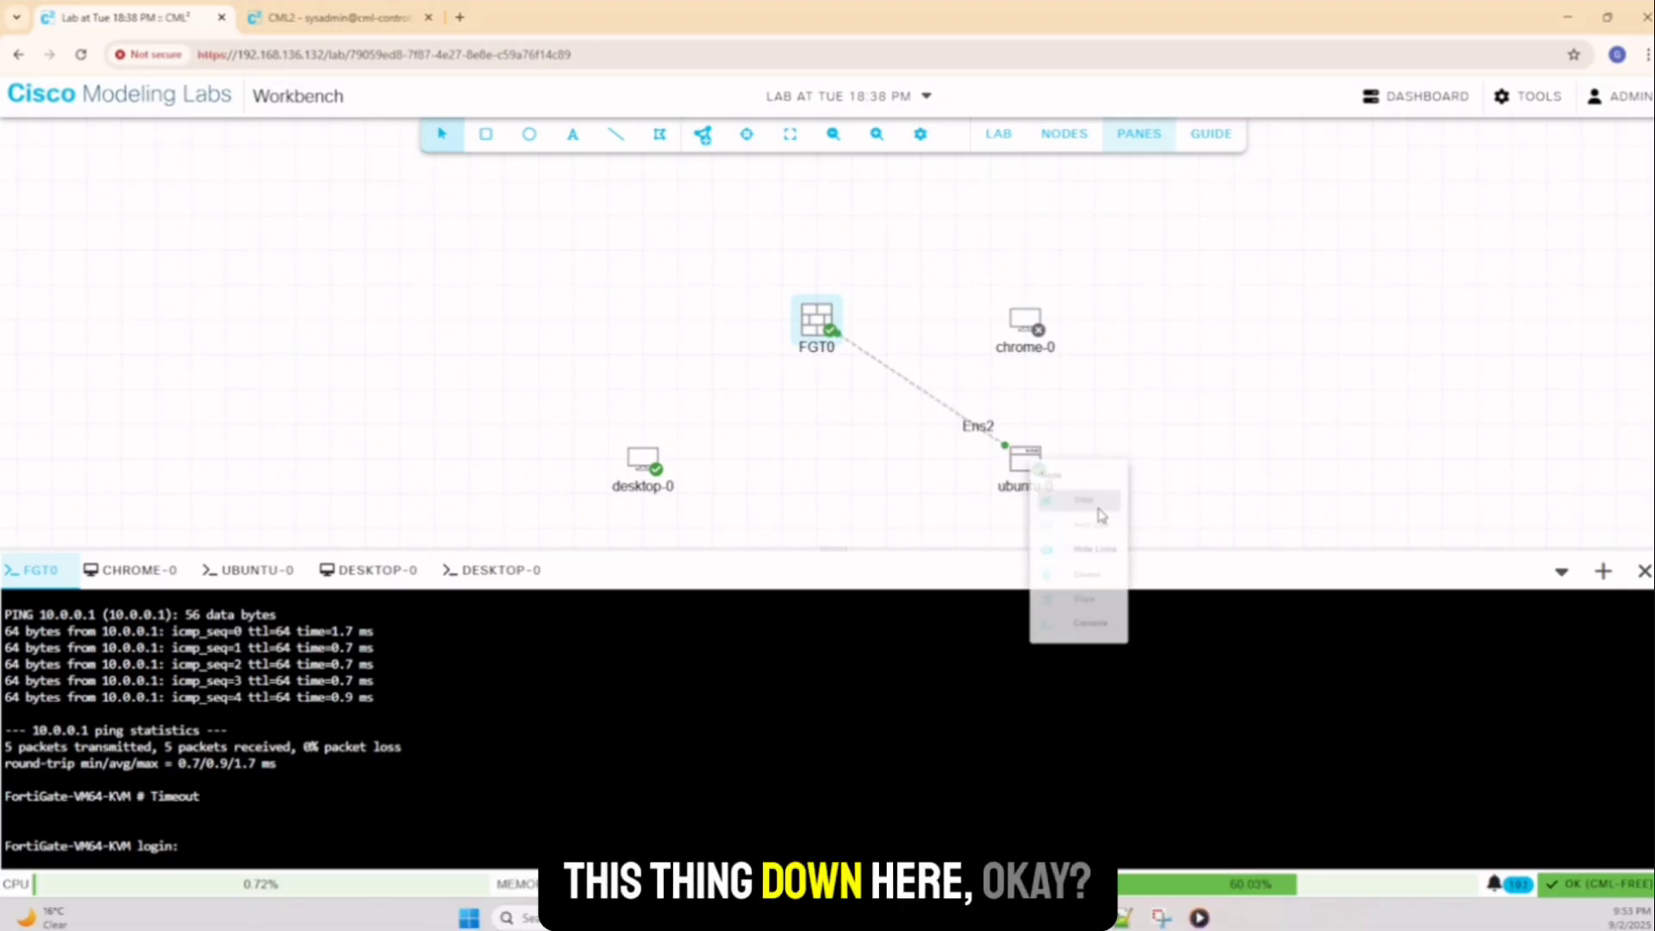
right_click(911, 383)
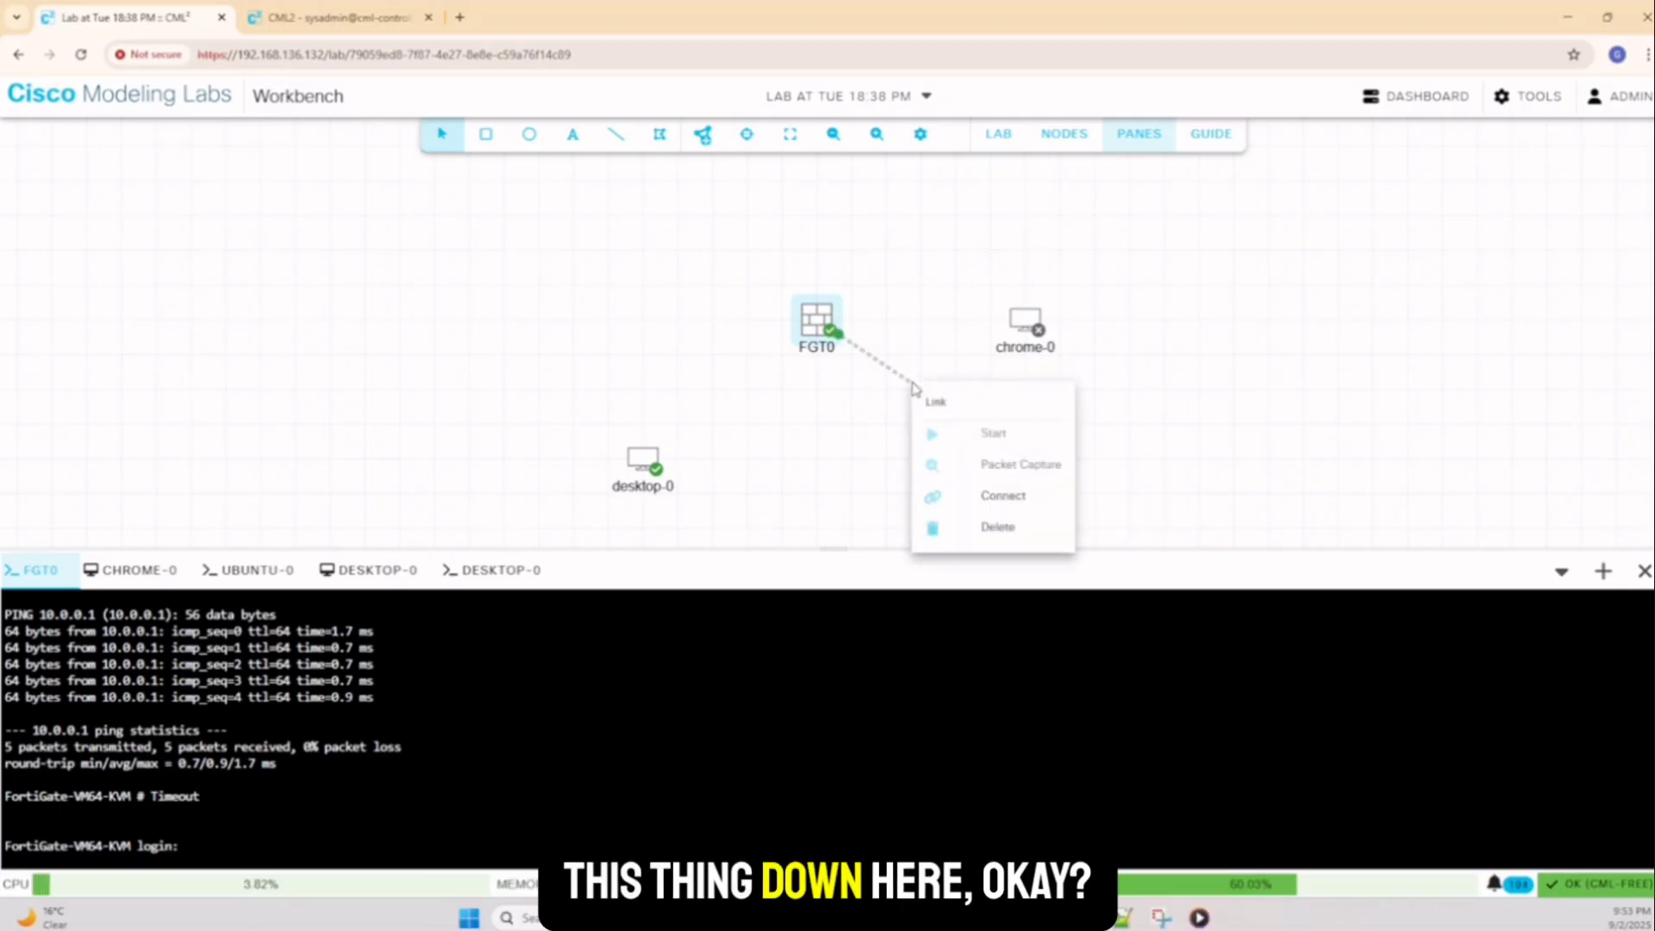
click(993, 526)
click(1005, 557)
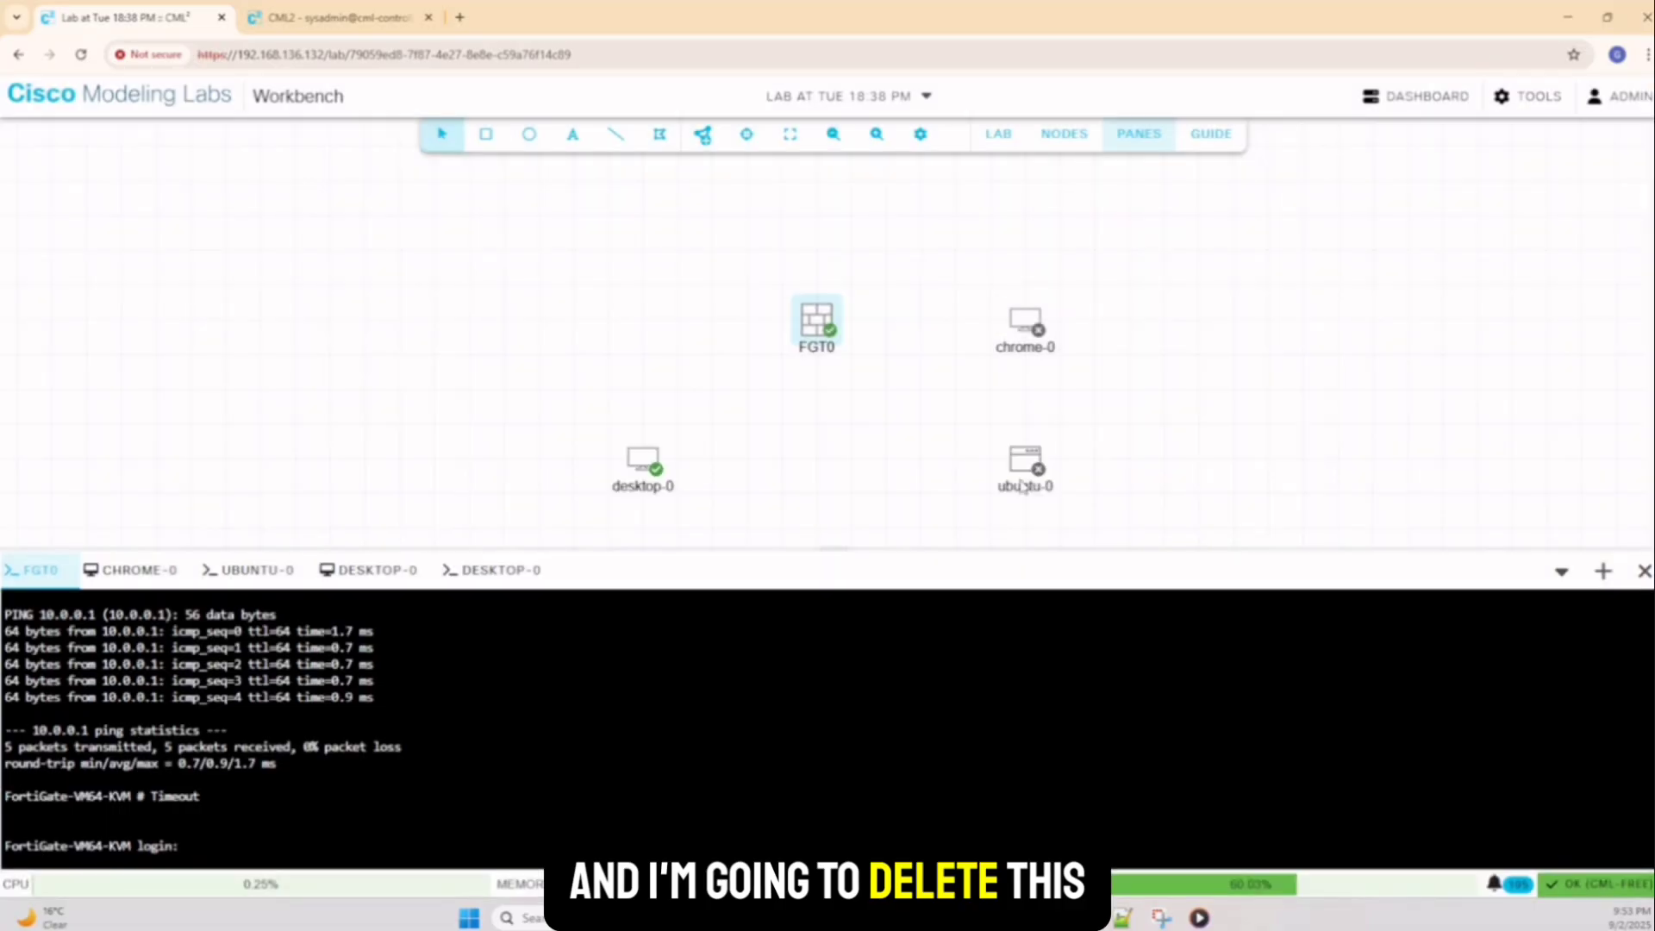
drag(1022, 485, 1128, 344)
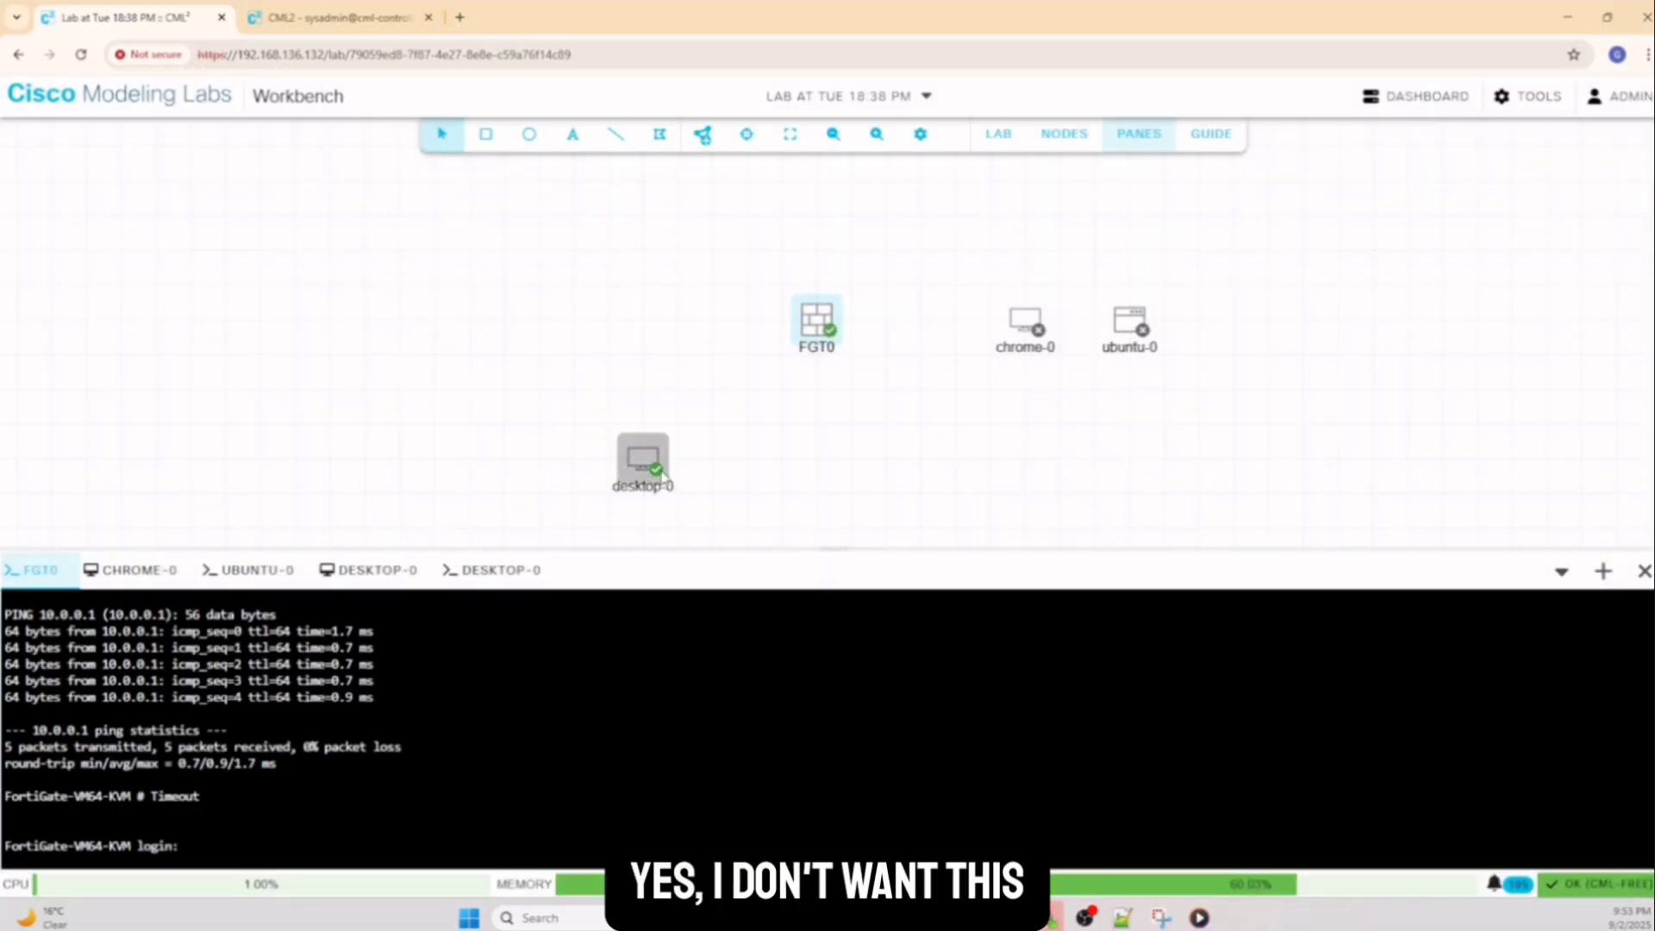
drag(663, 476, 940, 440)
Stop desktop-0, link FGT0 port1 to desktop-0 eth0, then start desktop-0 again
right_click(933, 428)
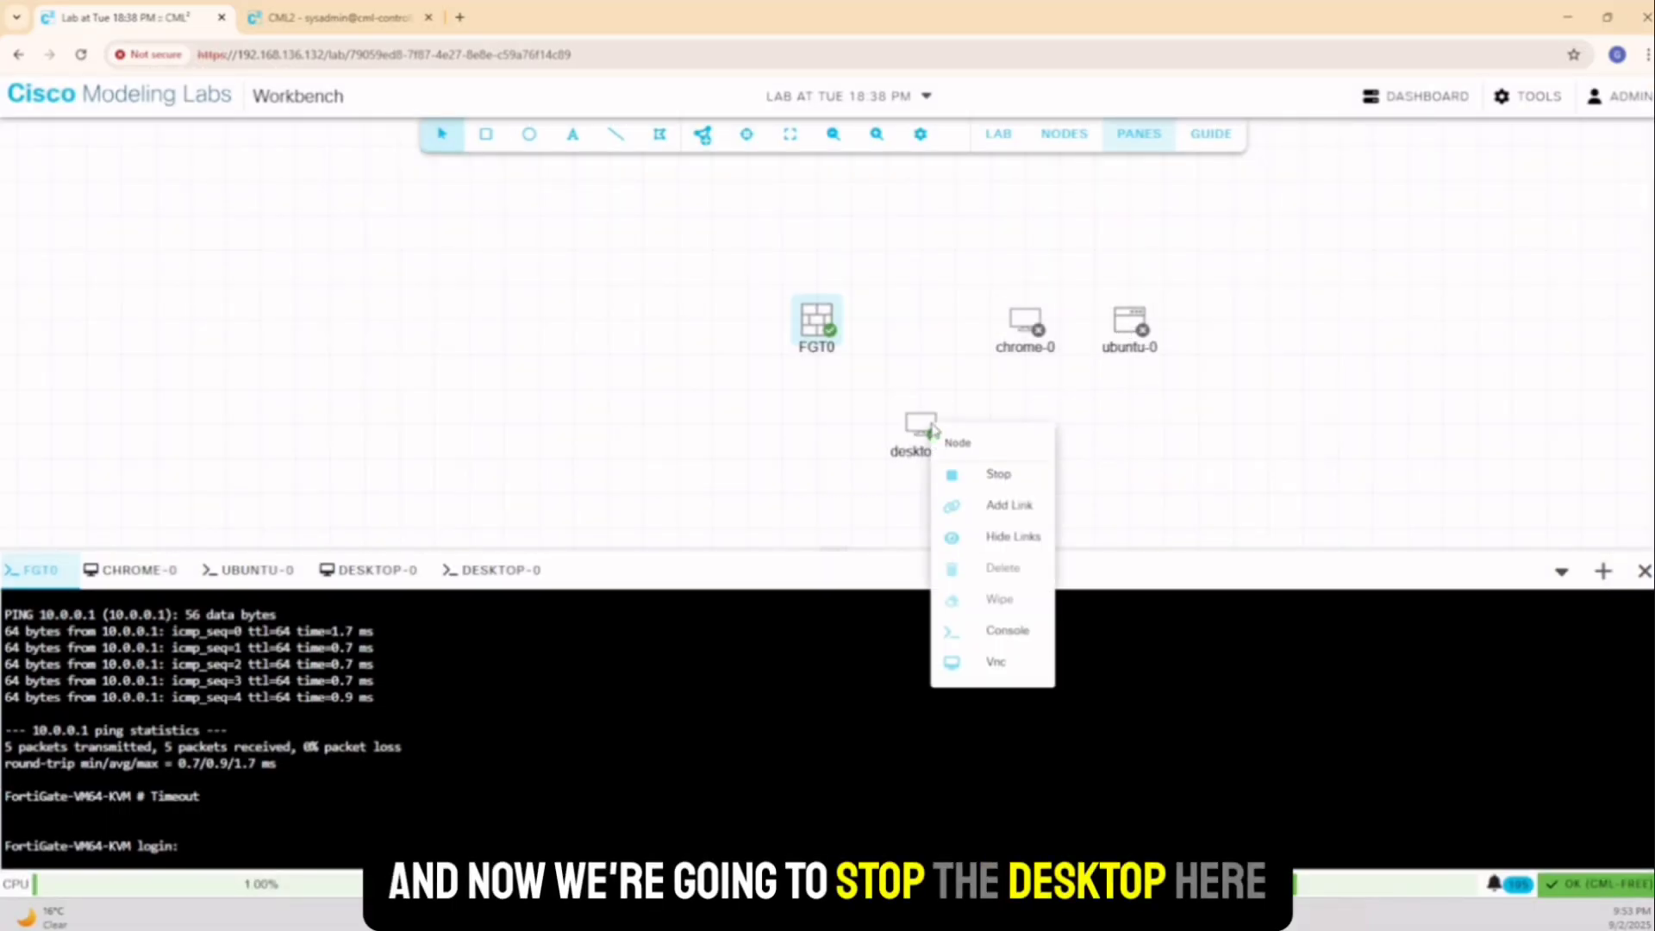
click(998, 475)
right_click(815, 324)
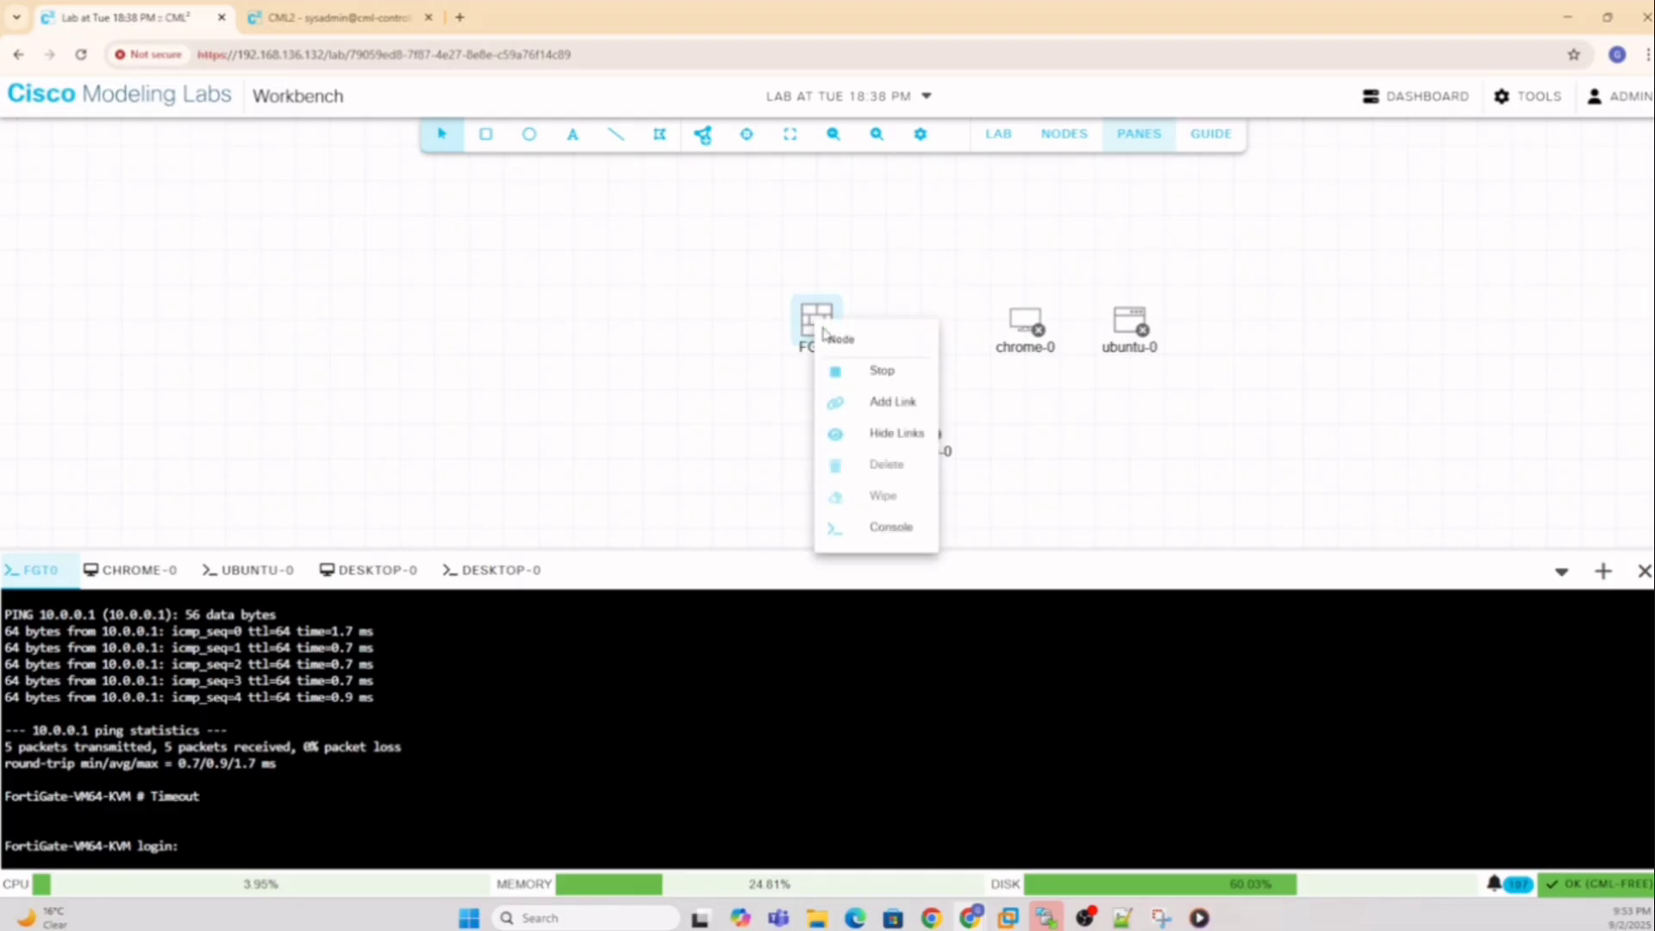
click(887, 399)
click(933, 428)
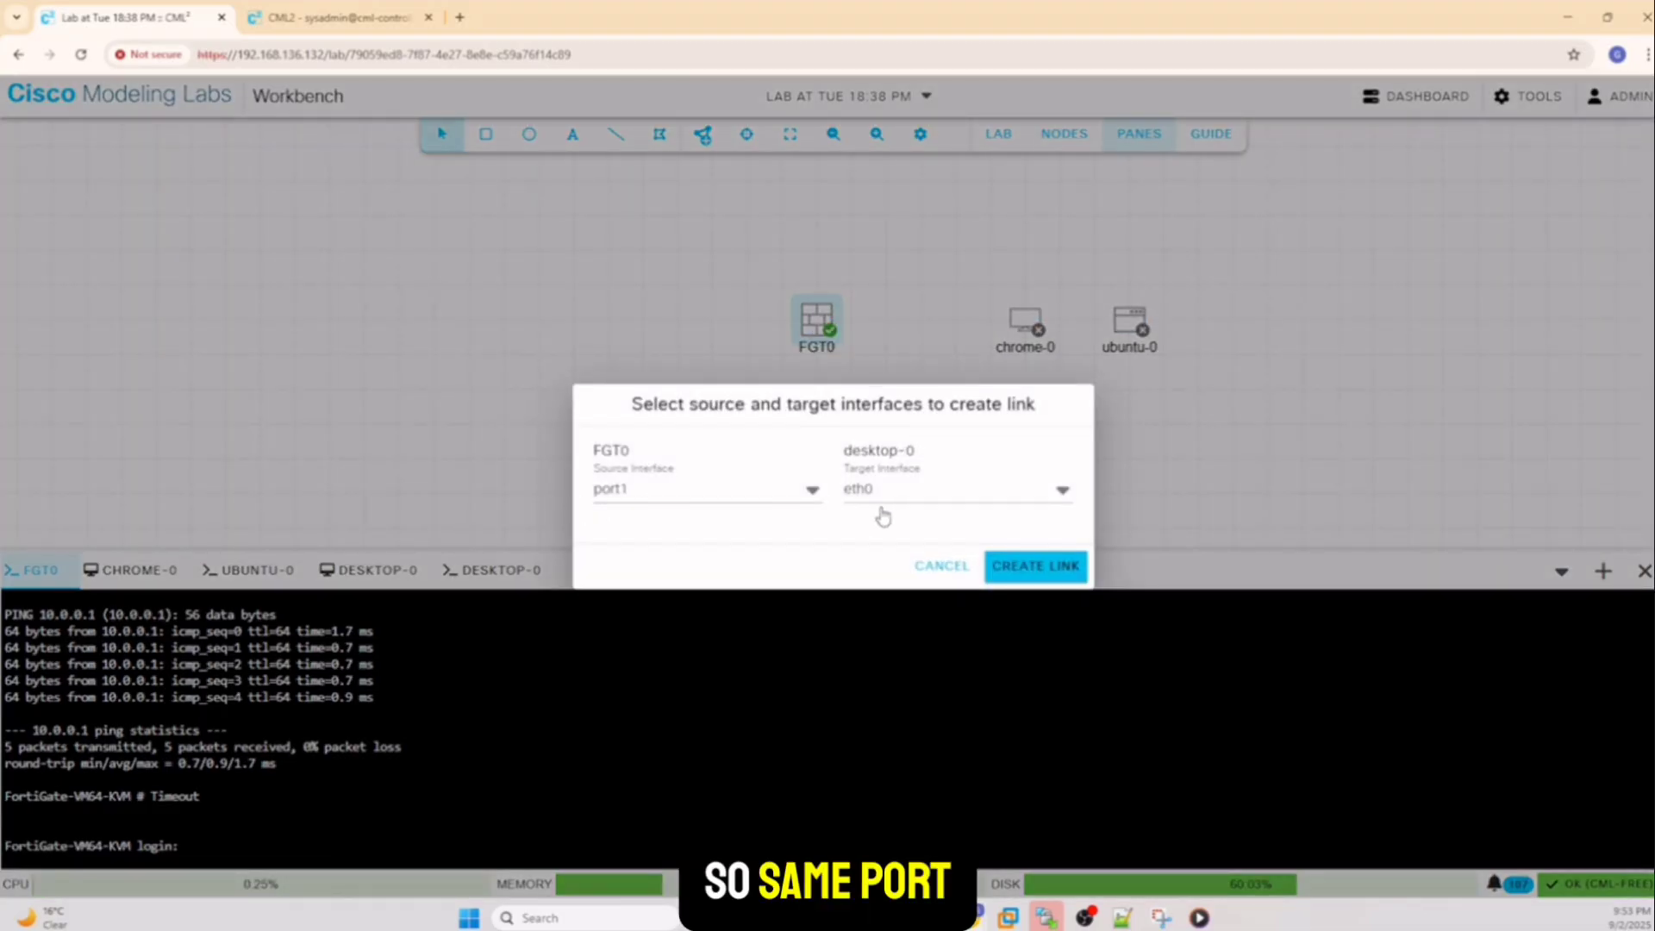
click(1036, 566)
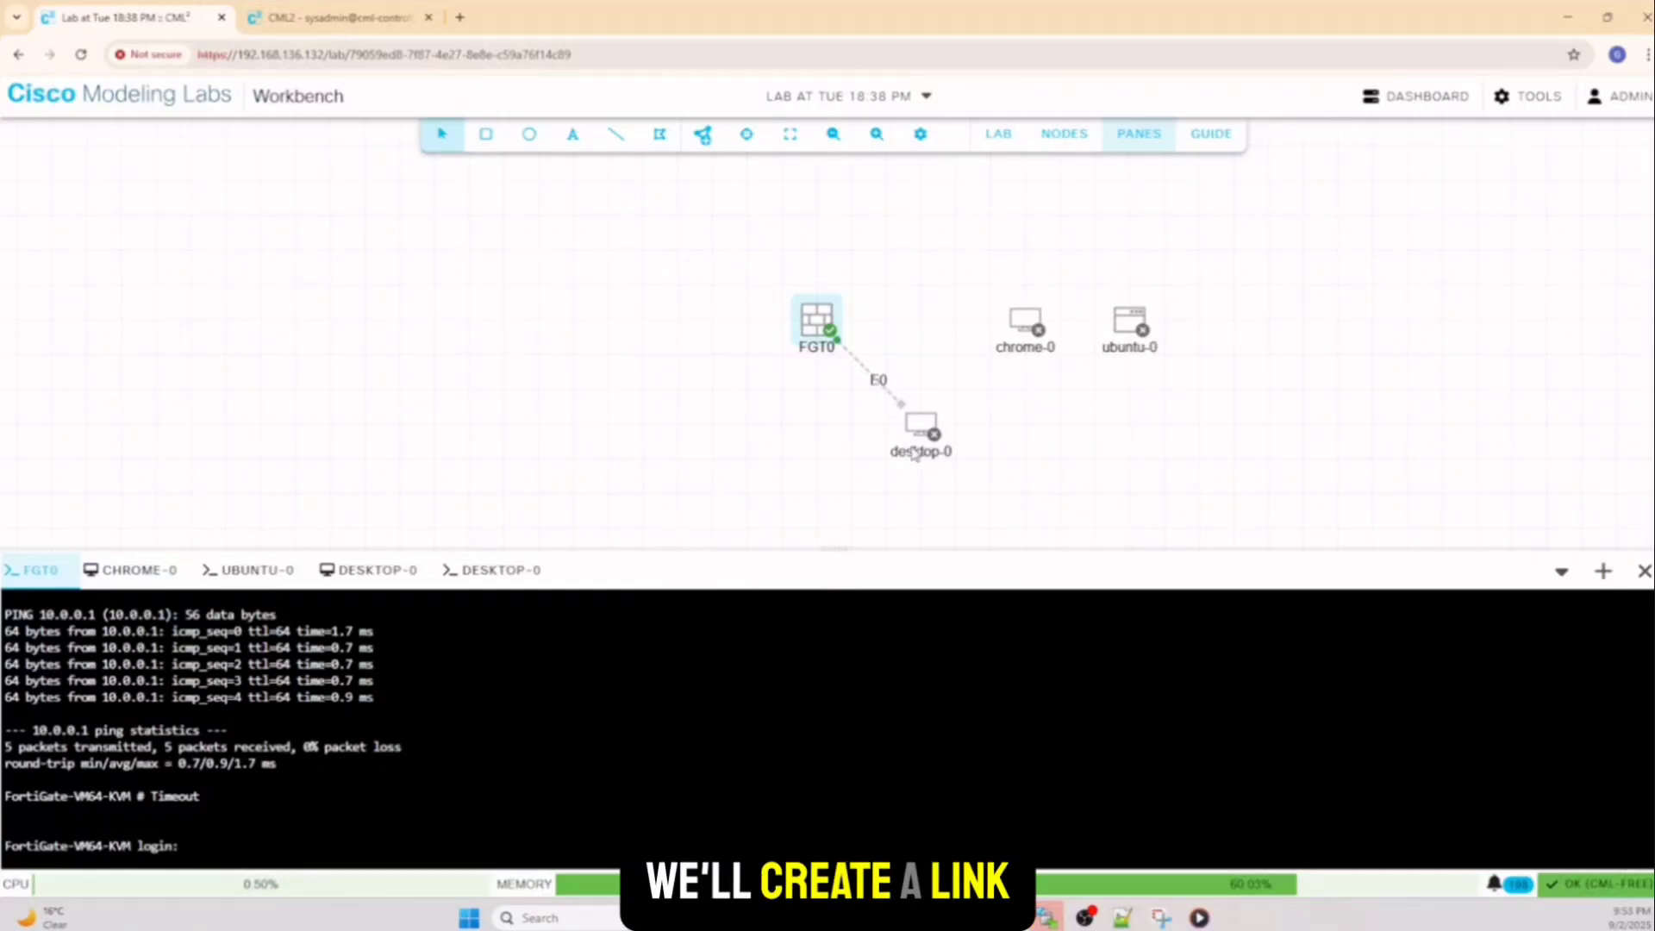
drag(913, 437, 982, 435)
right_click(991, 431)
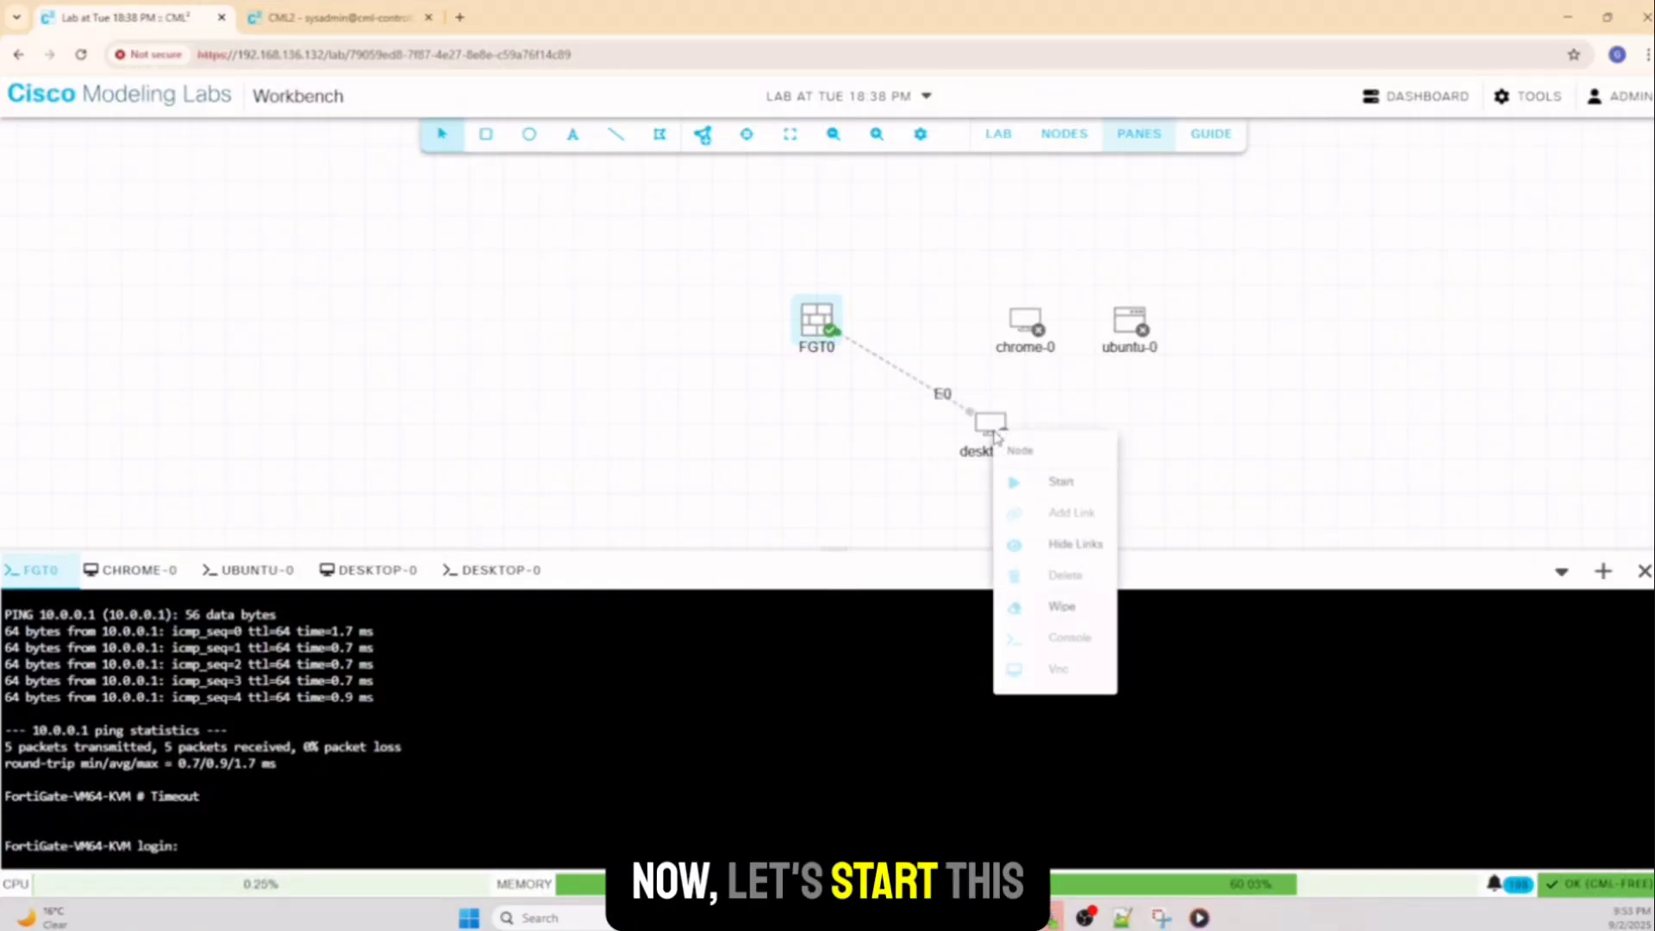
click(1062, 483)
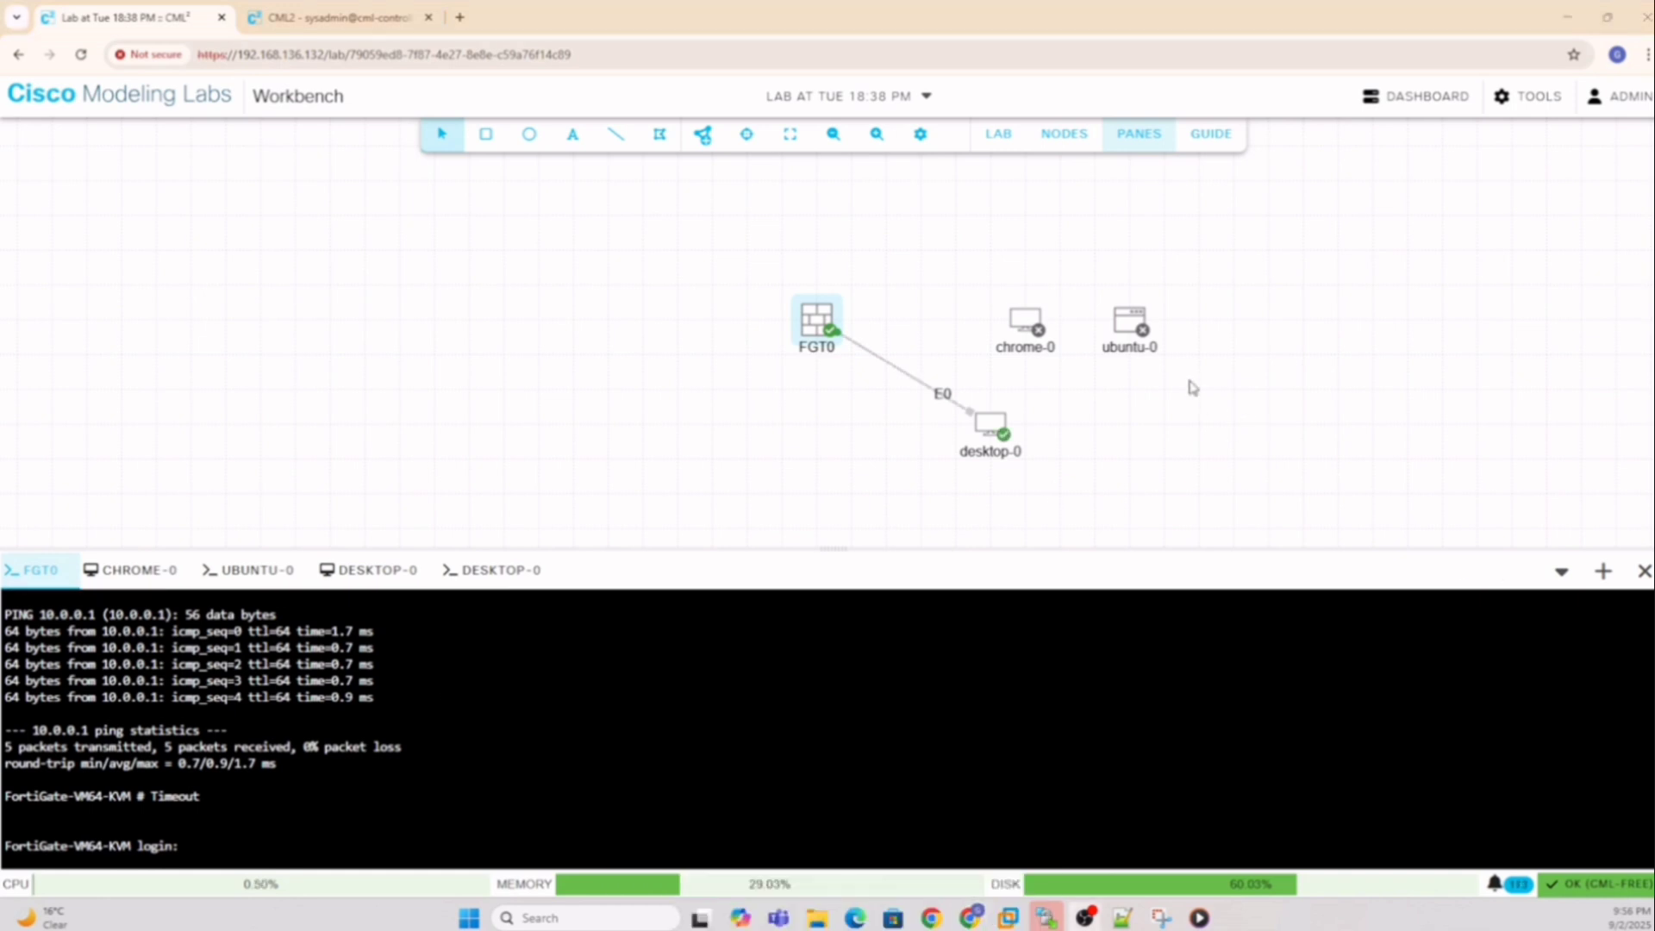
Log into desktop-0's console and set eth0 to 10.0.0.1 with netmask 255.255.255.0
right_click(990, 431)
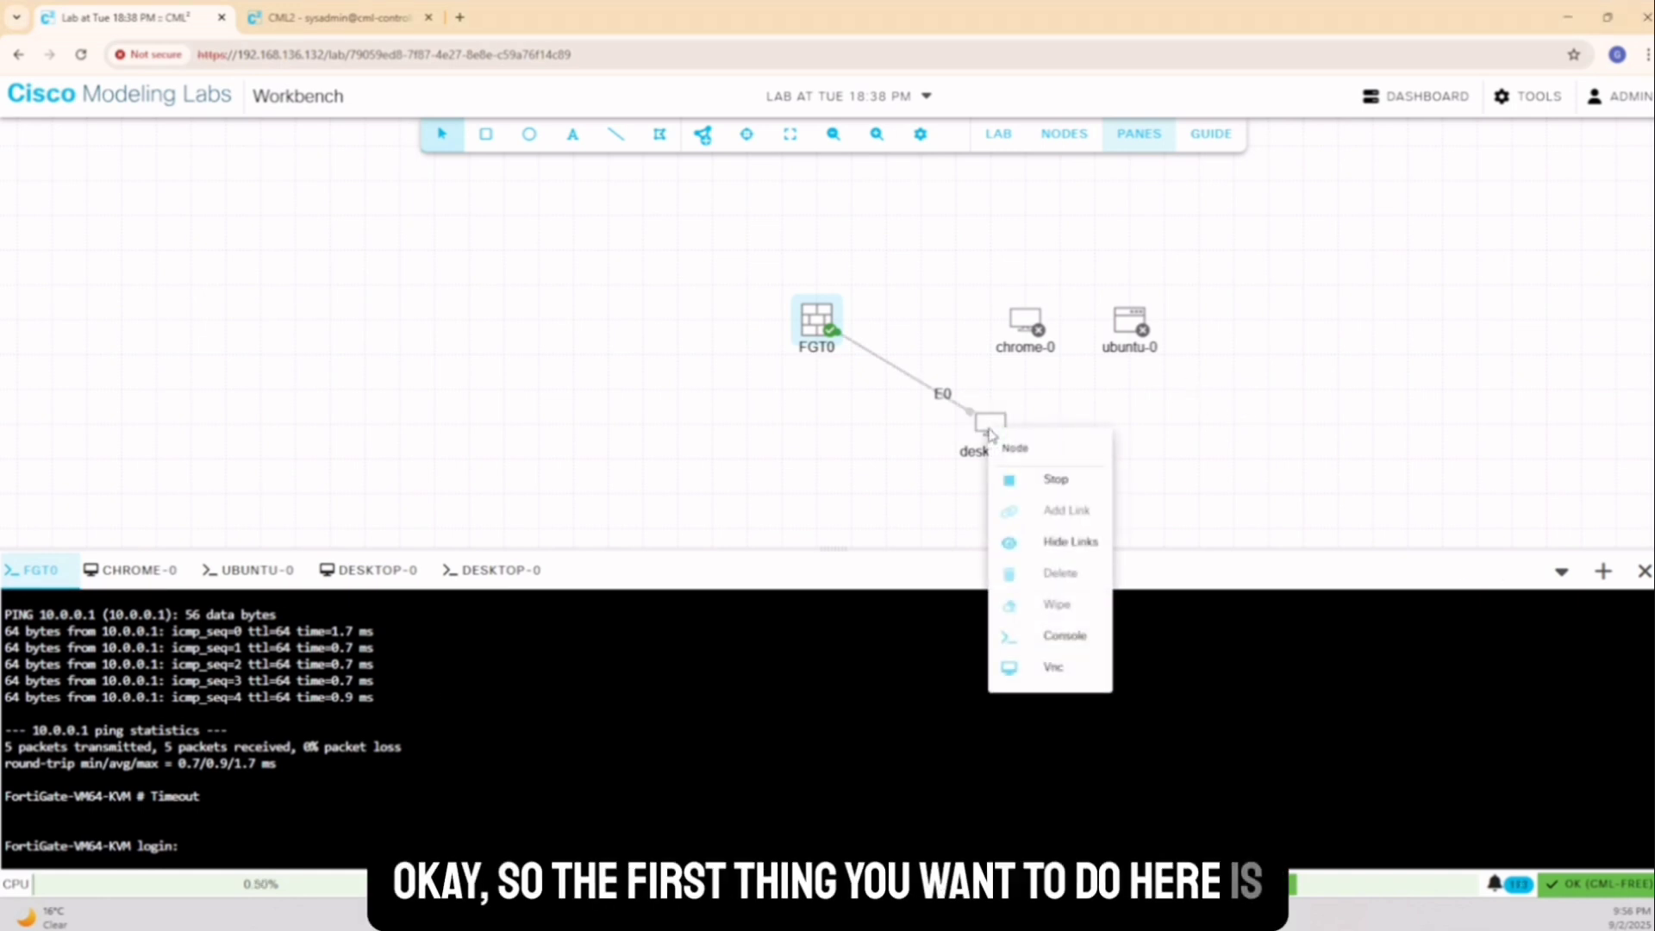
click(1066, 636)
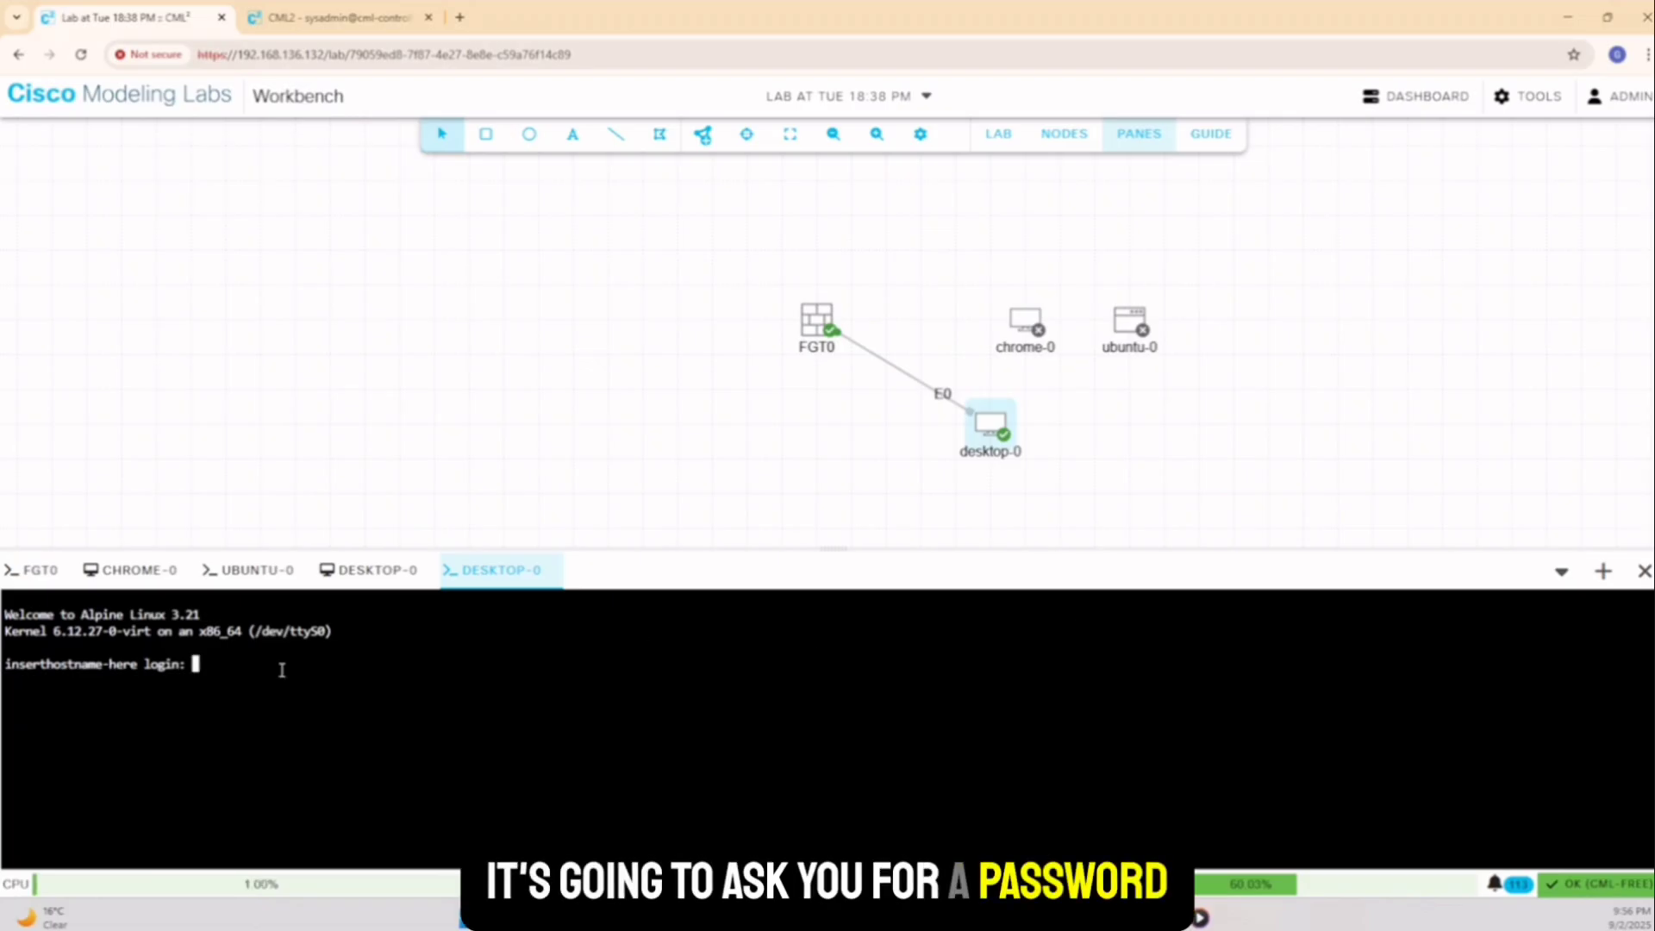
text(cisco)
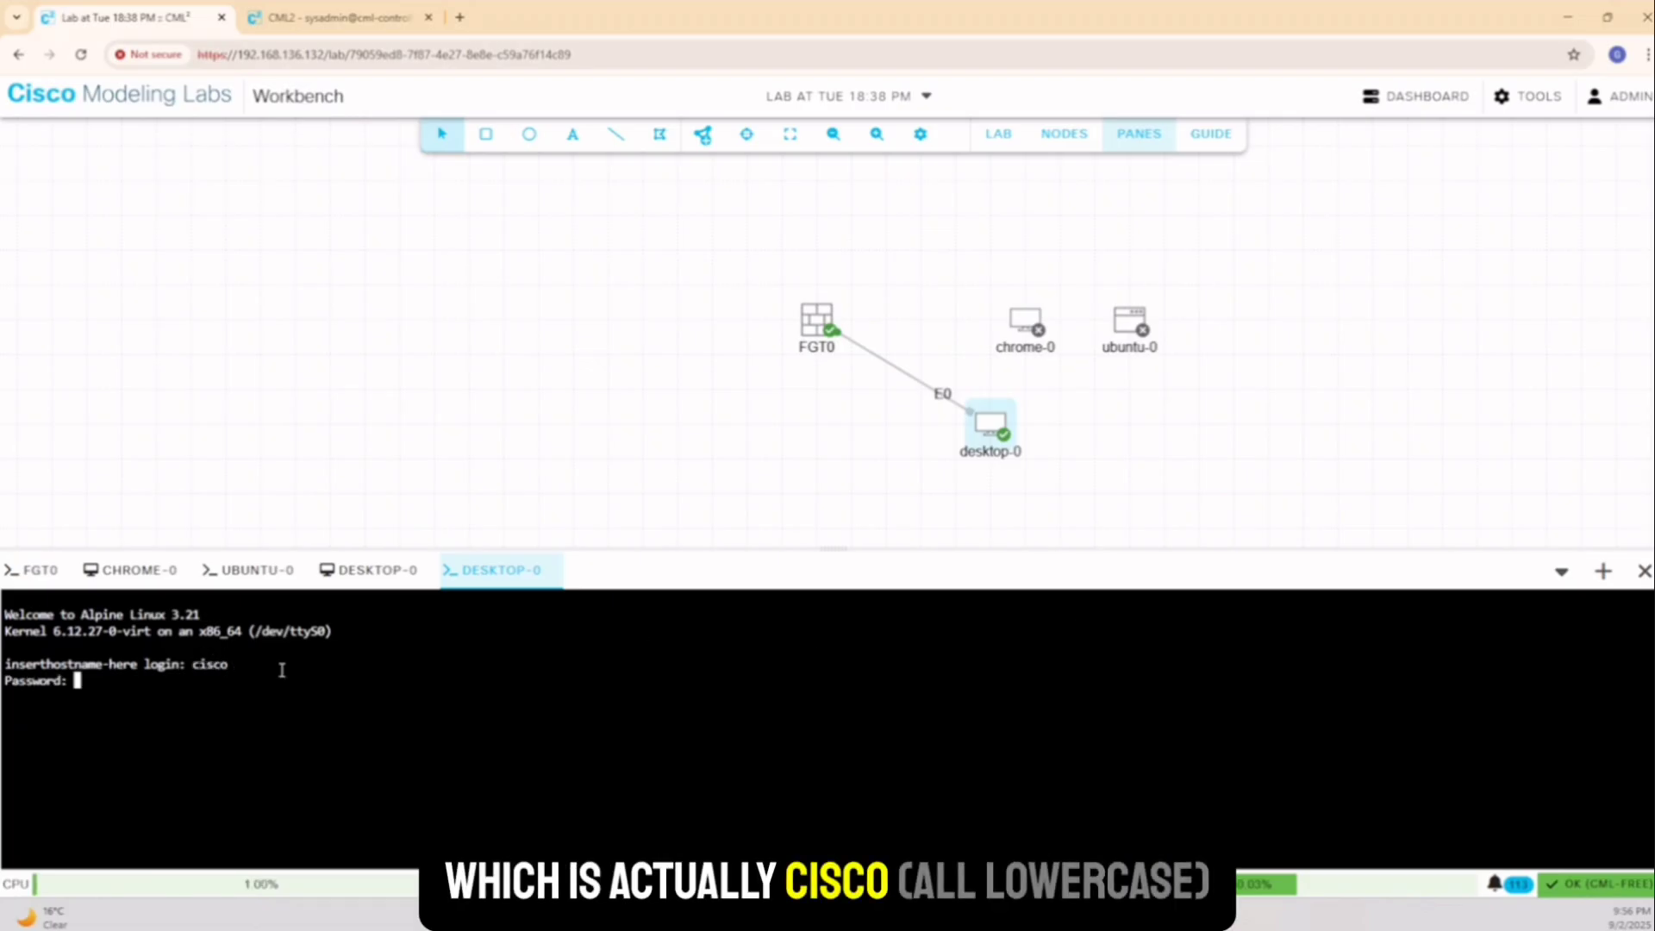
text(cisco)
key(Return)
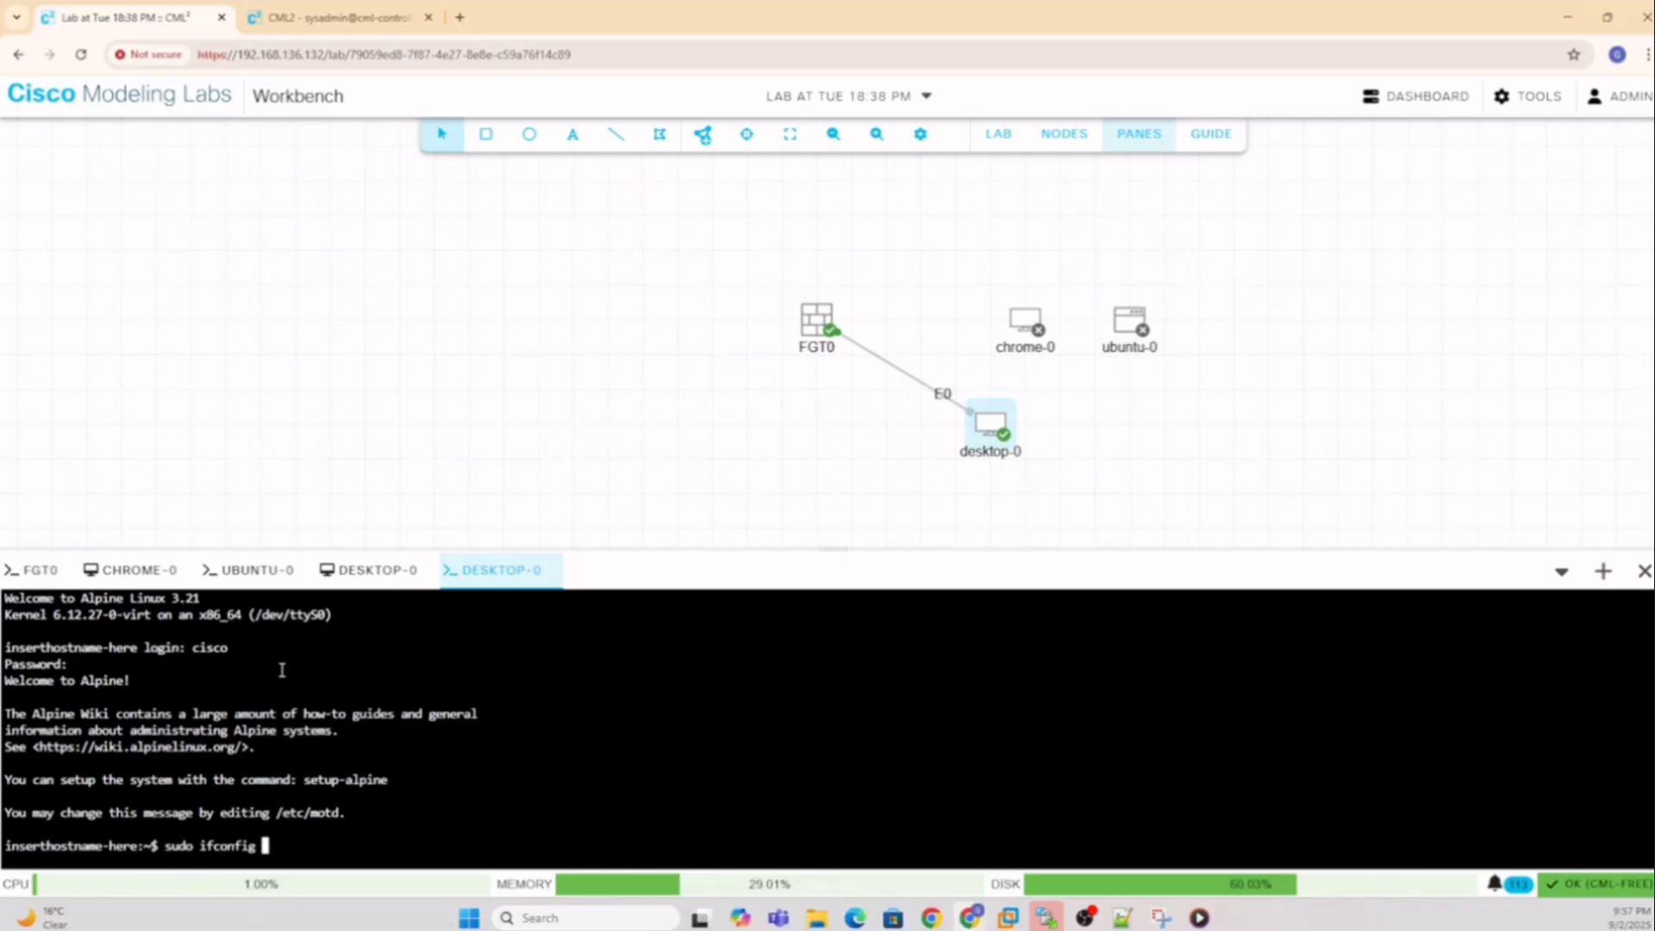
text(eth)
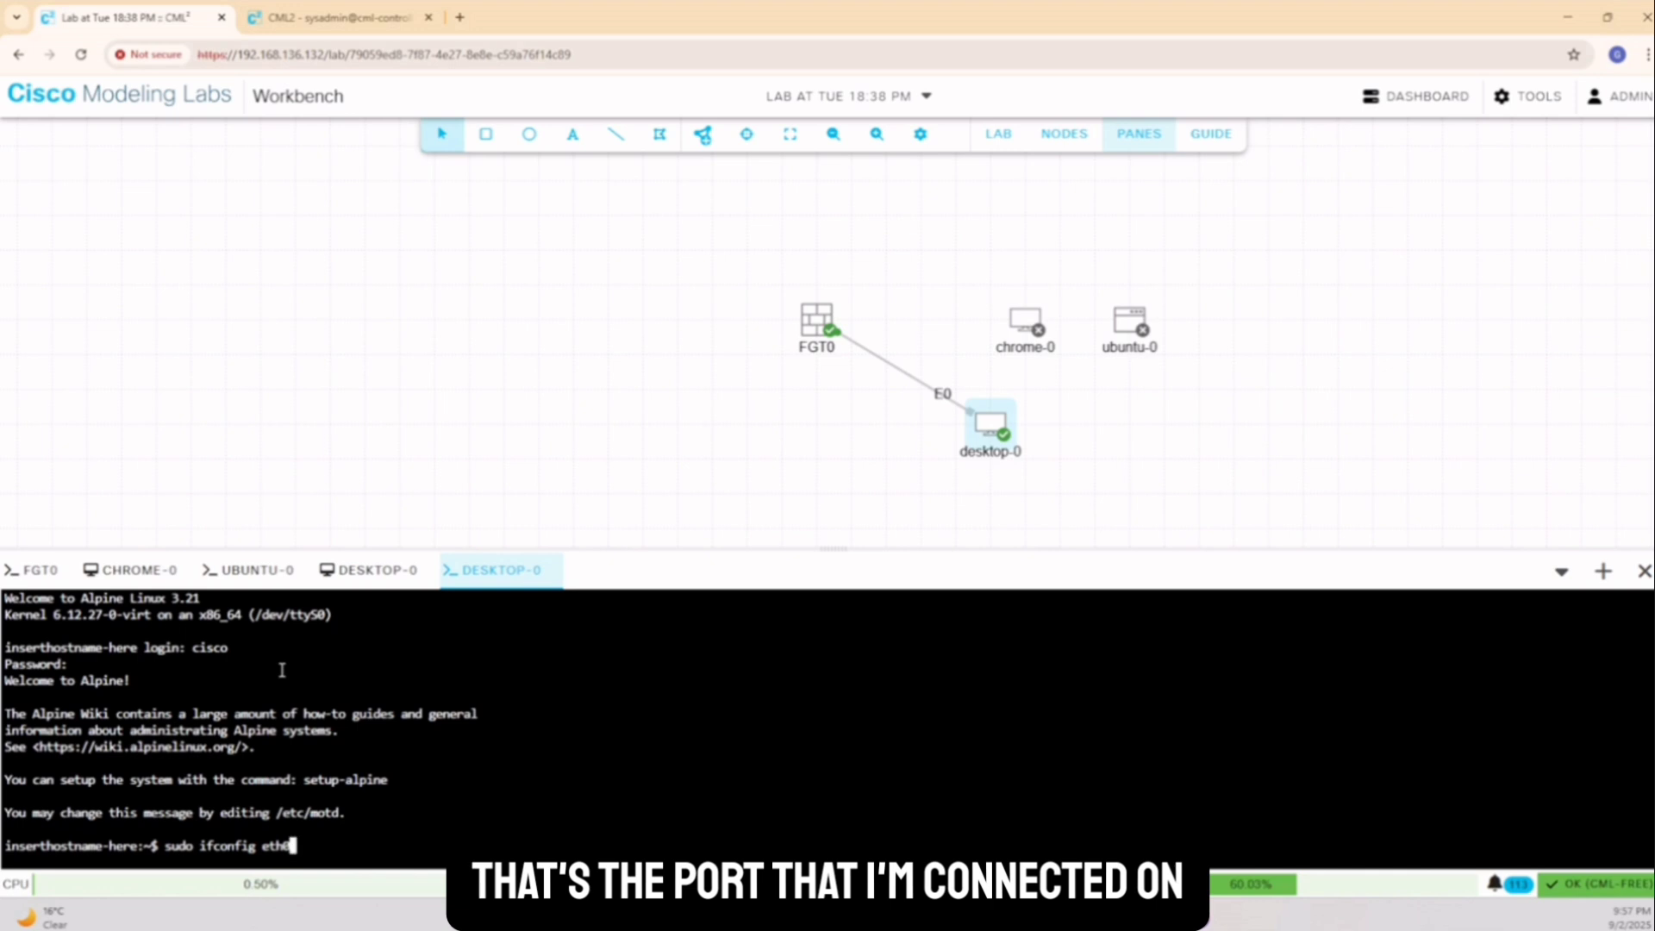
text(0 10.0)
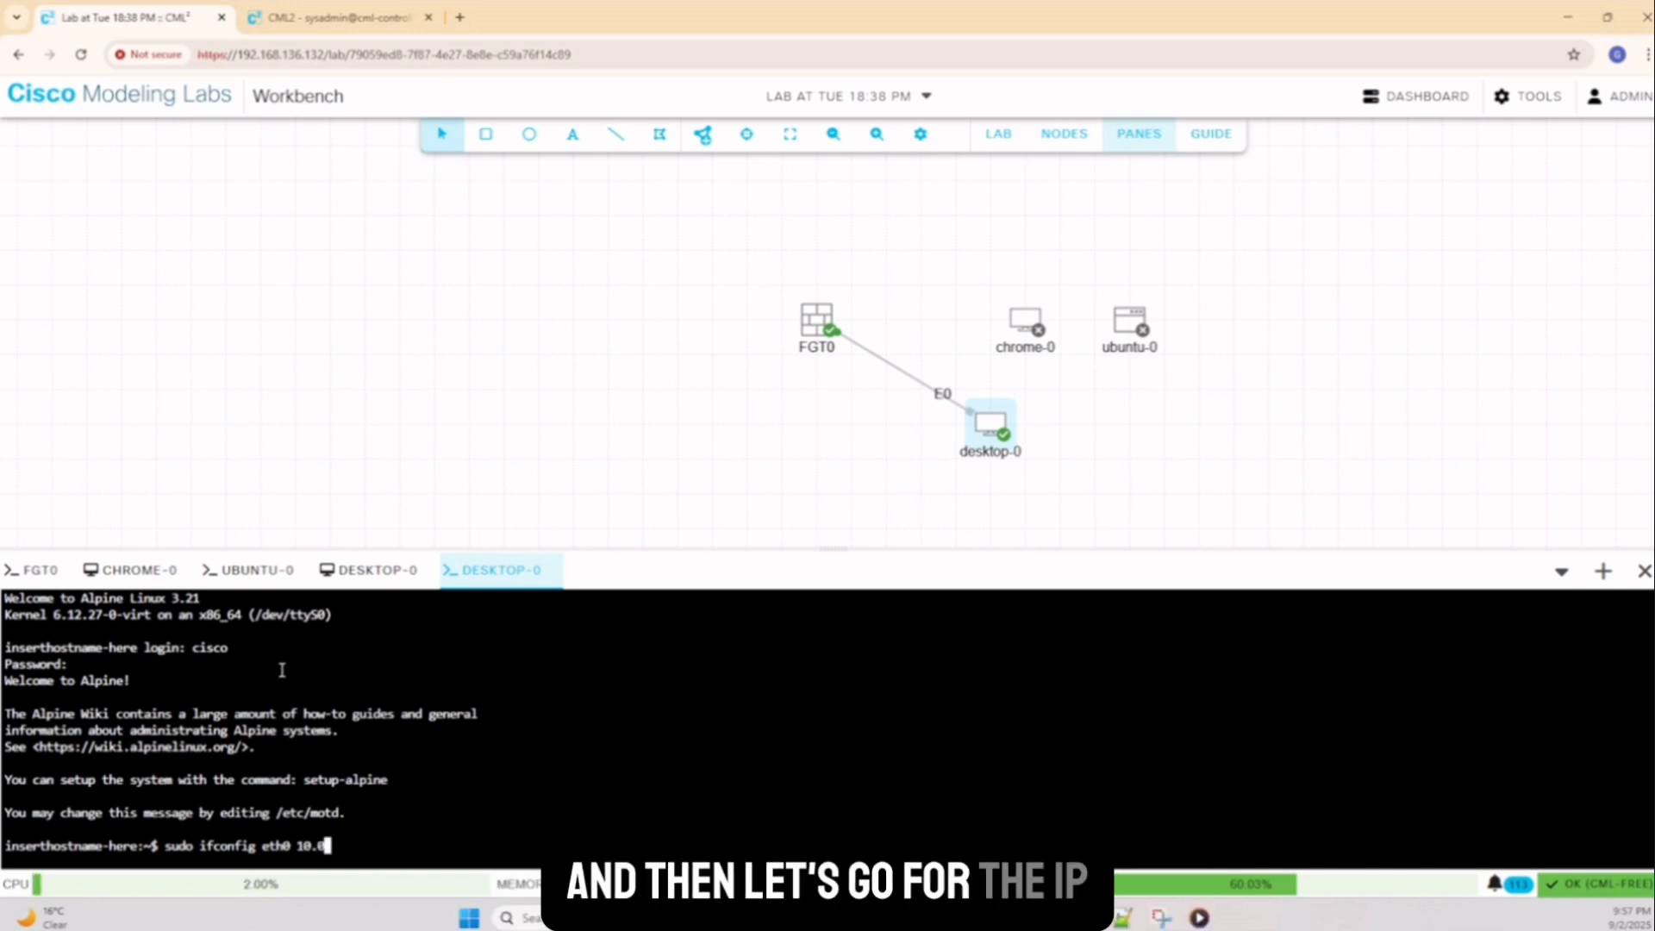
text(.0.1 netmask 255.255.255.0)
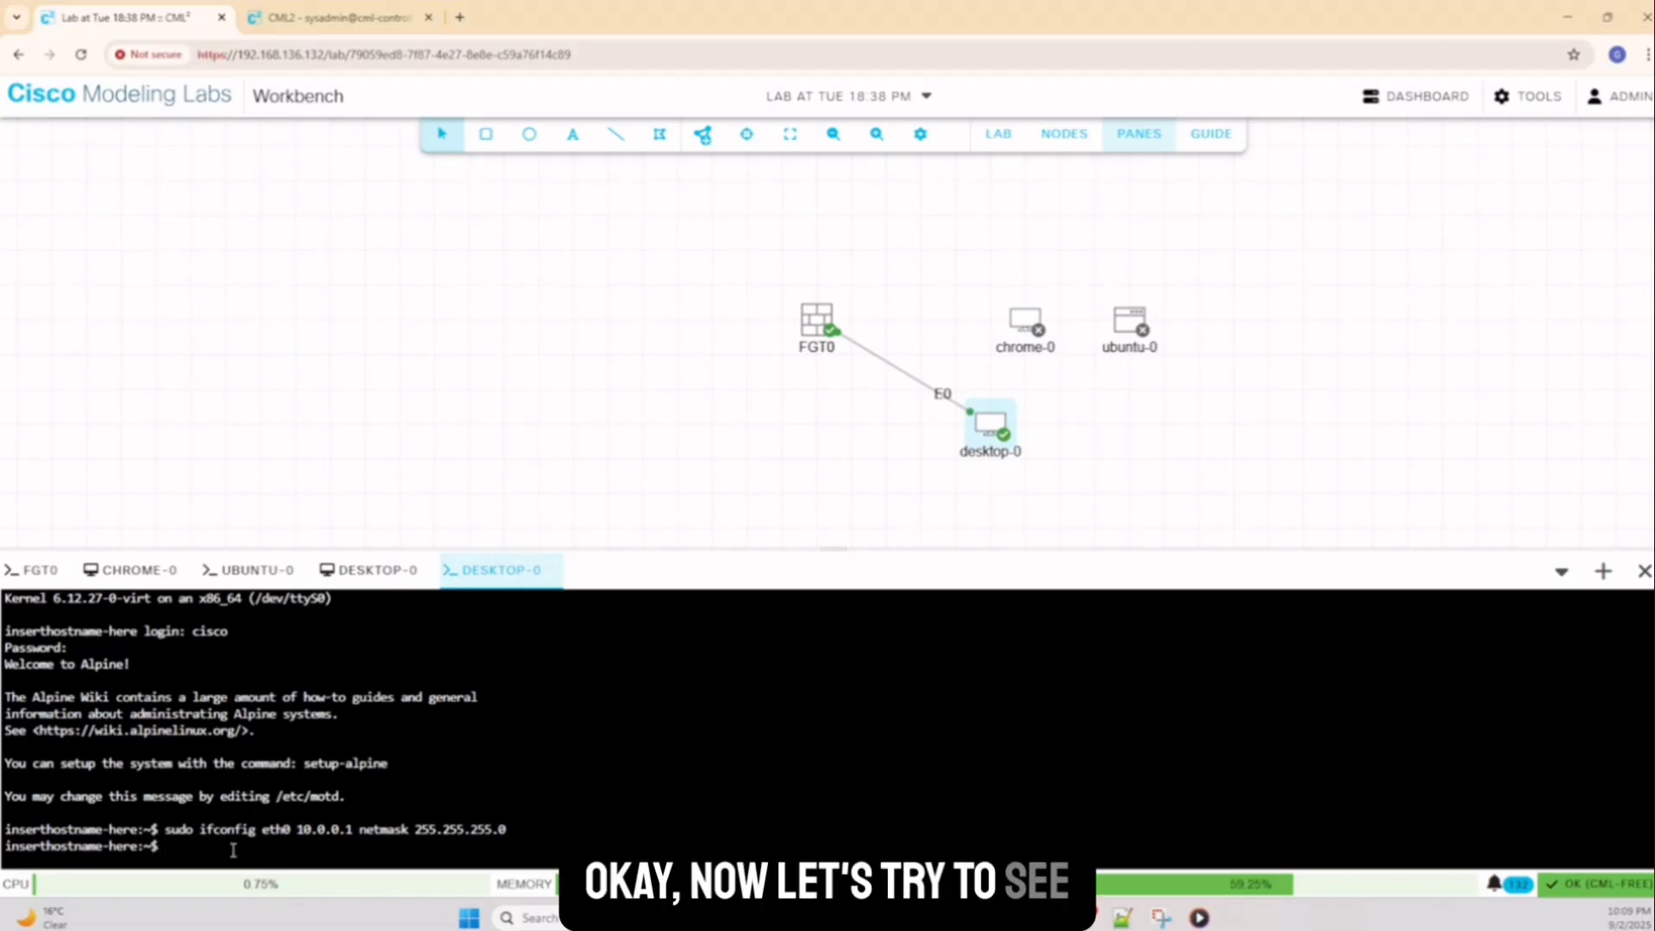
Ping 10.0.0.1 and then the FortiGate at 10.0.0.100 from desktop-0
text(ping)
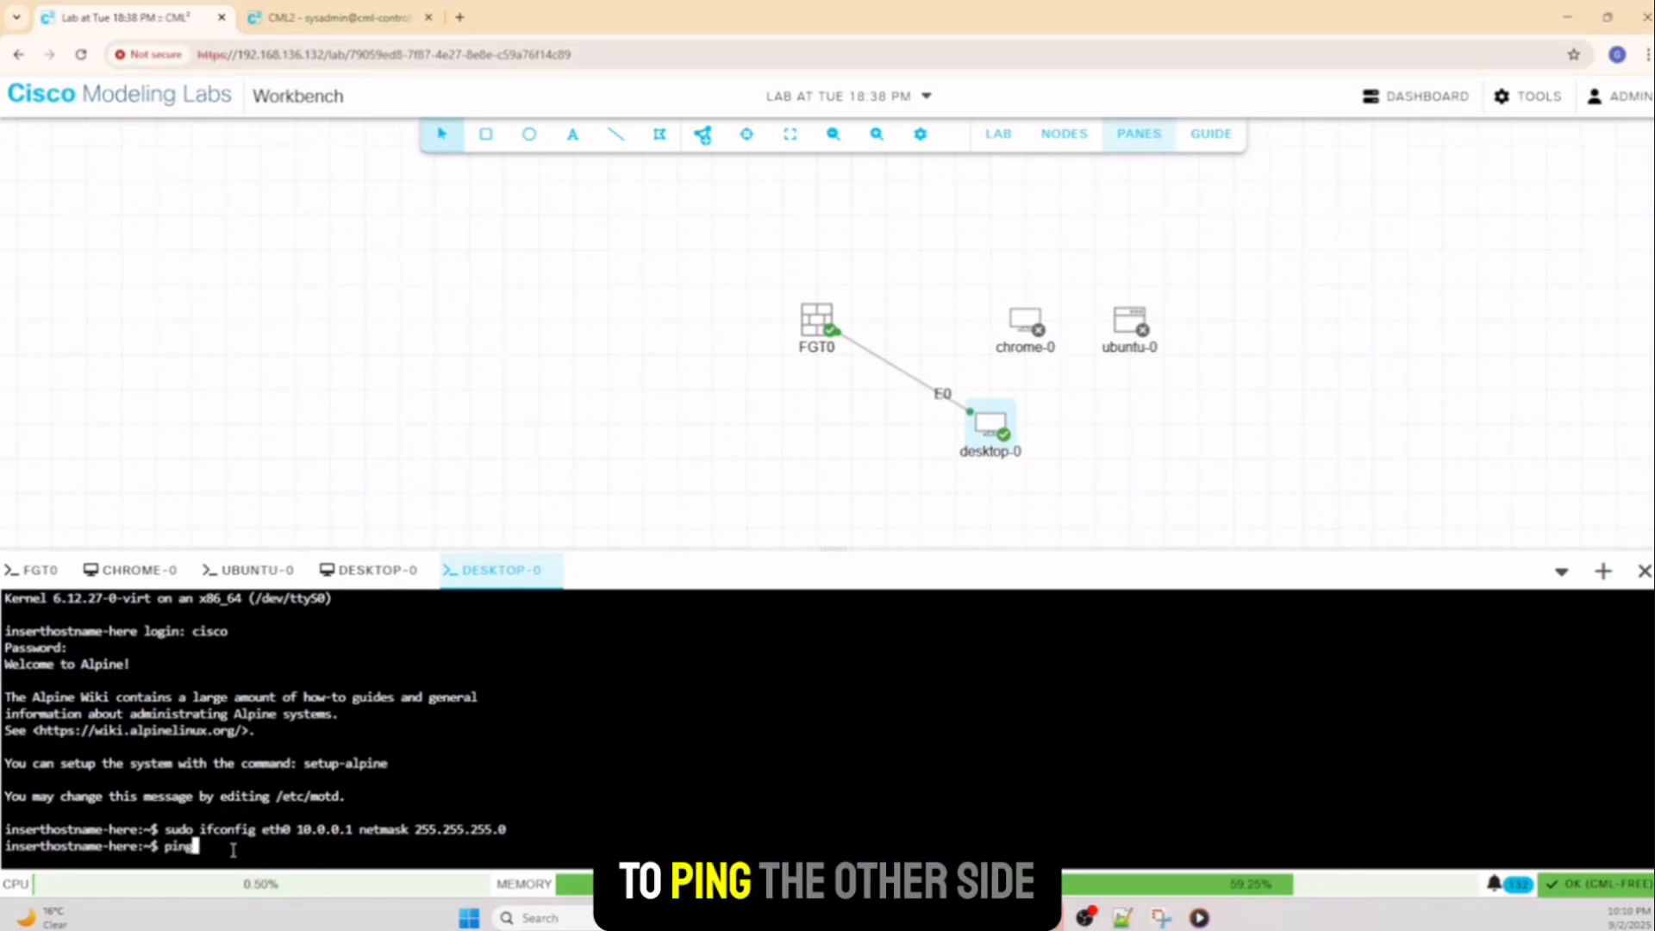
text( 10.0.0.)
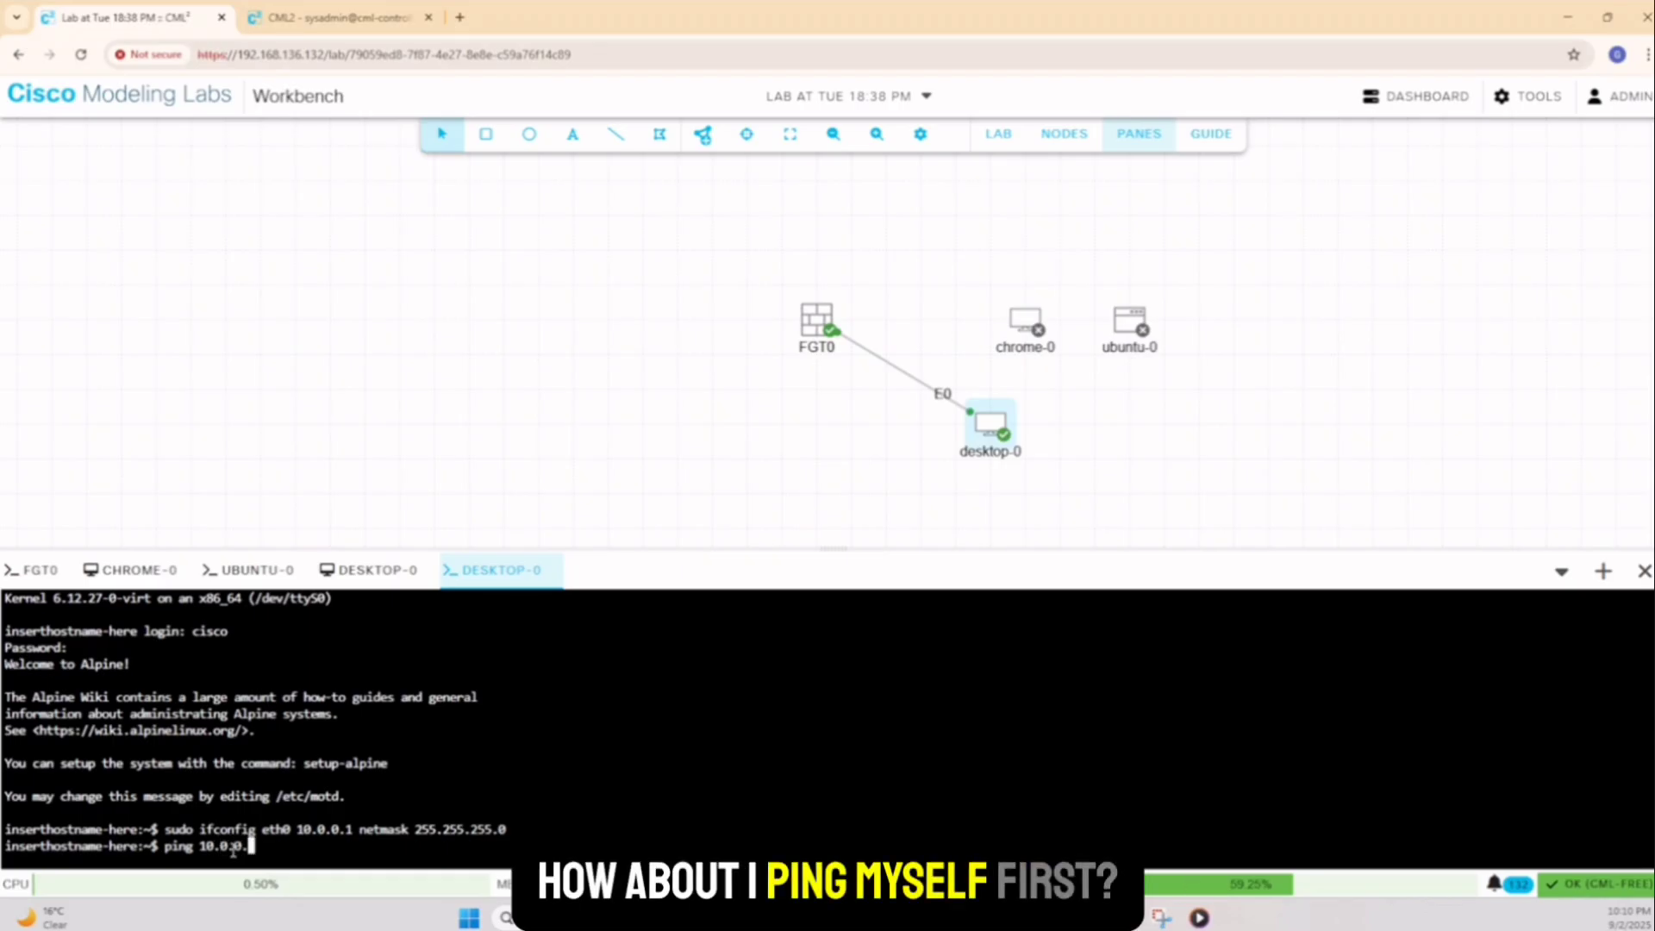
text(1)
key(Return)
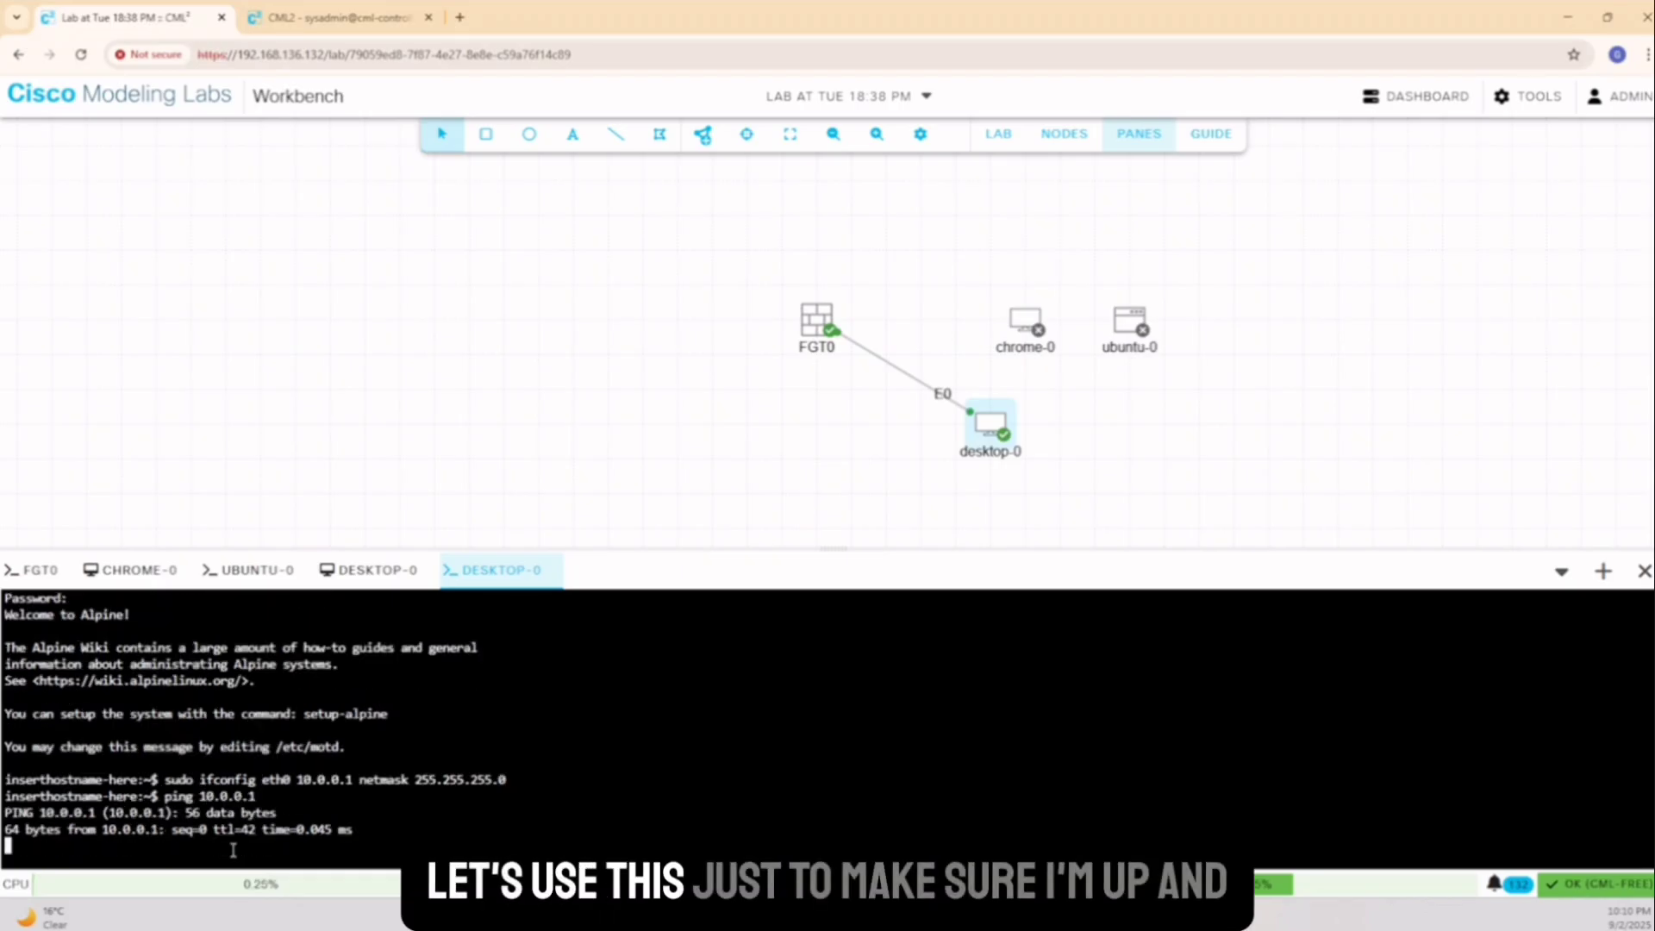
key(ctrl+z)
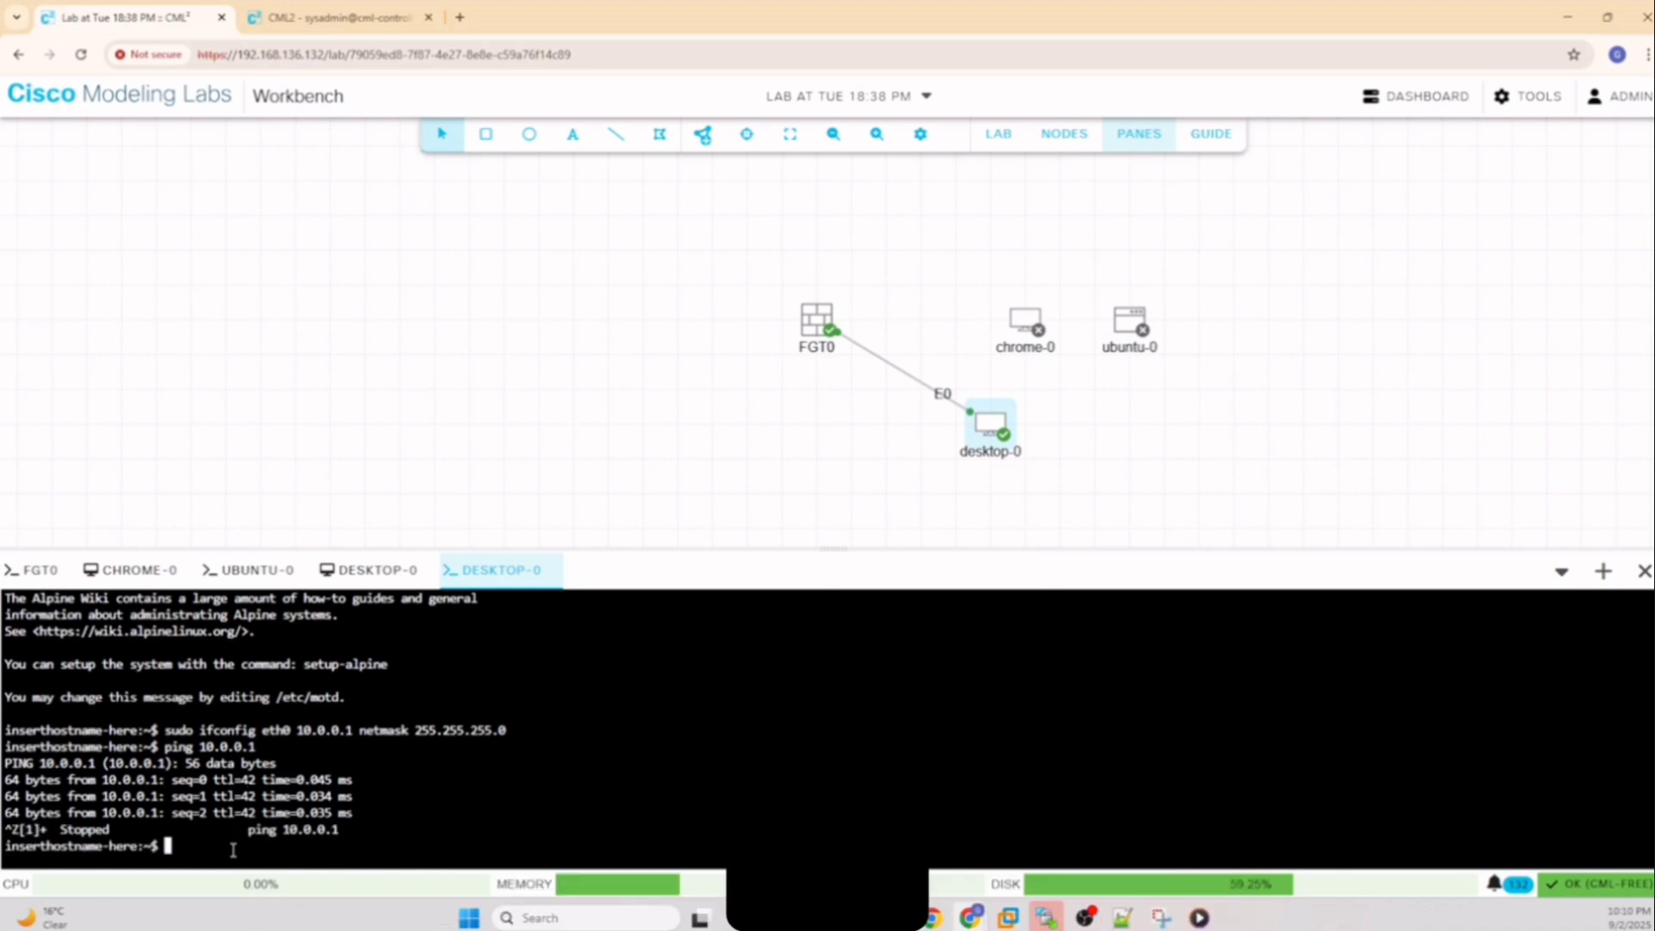
key(Up)
text(00)
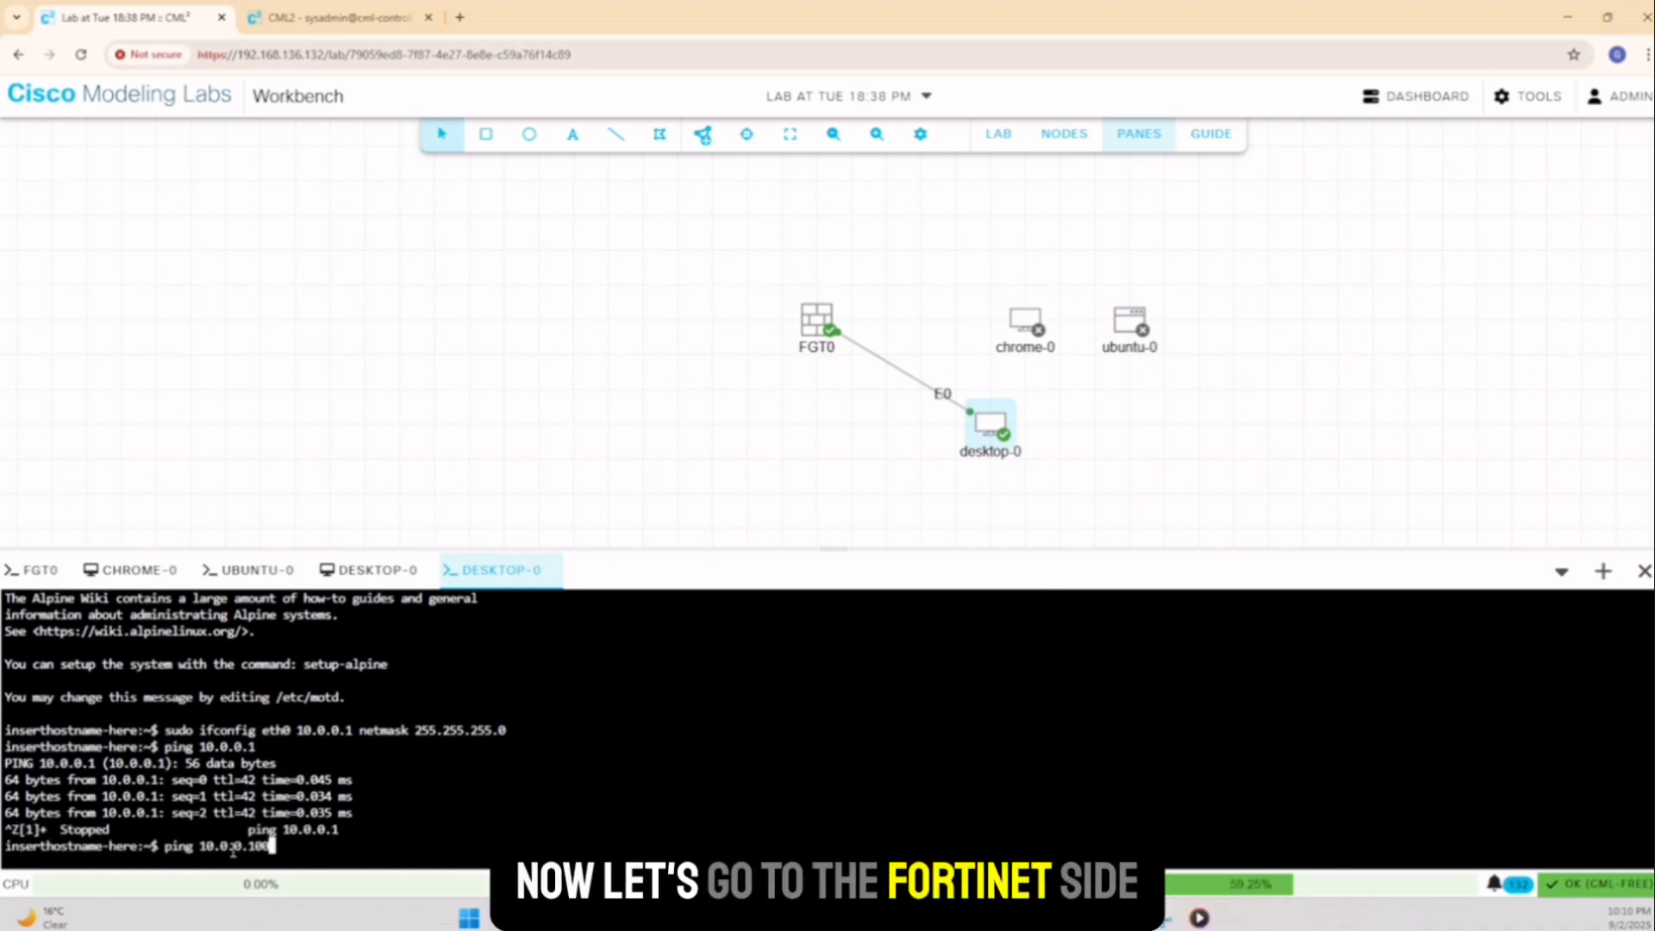
key(Return)
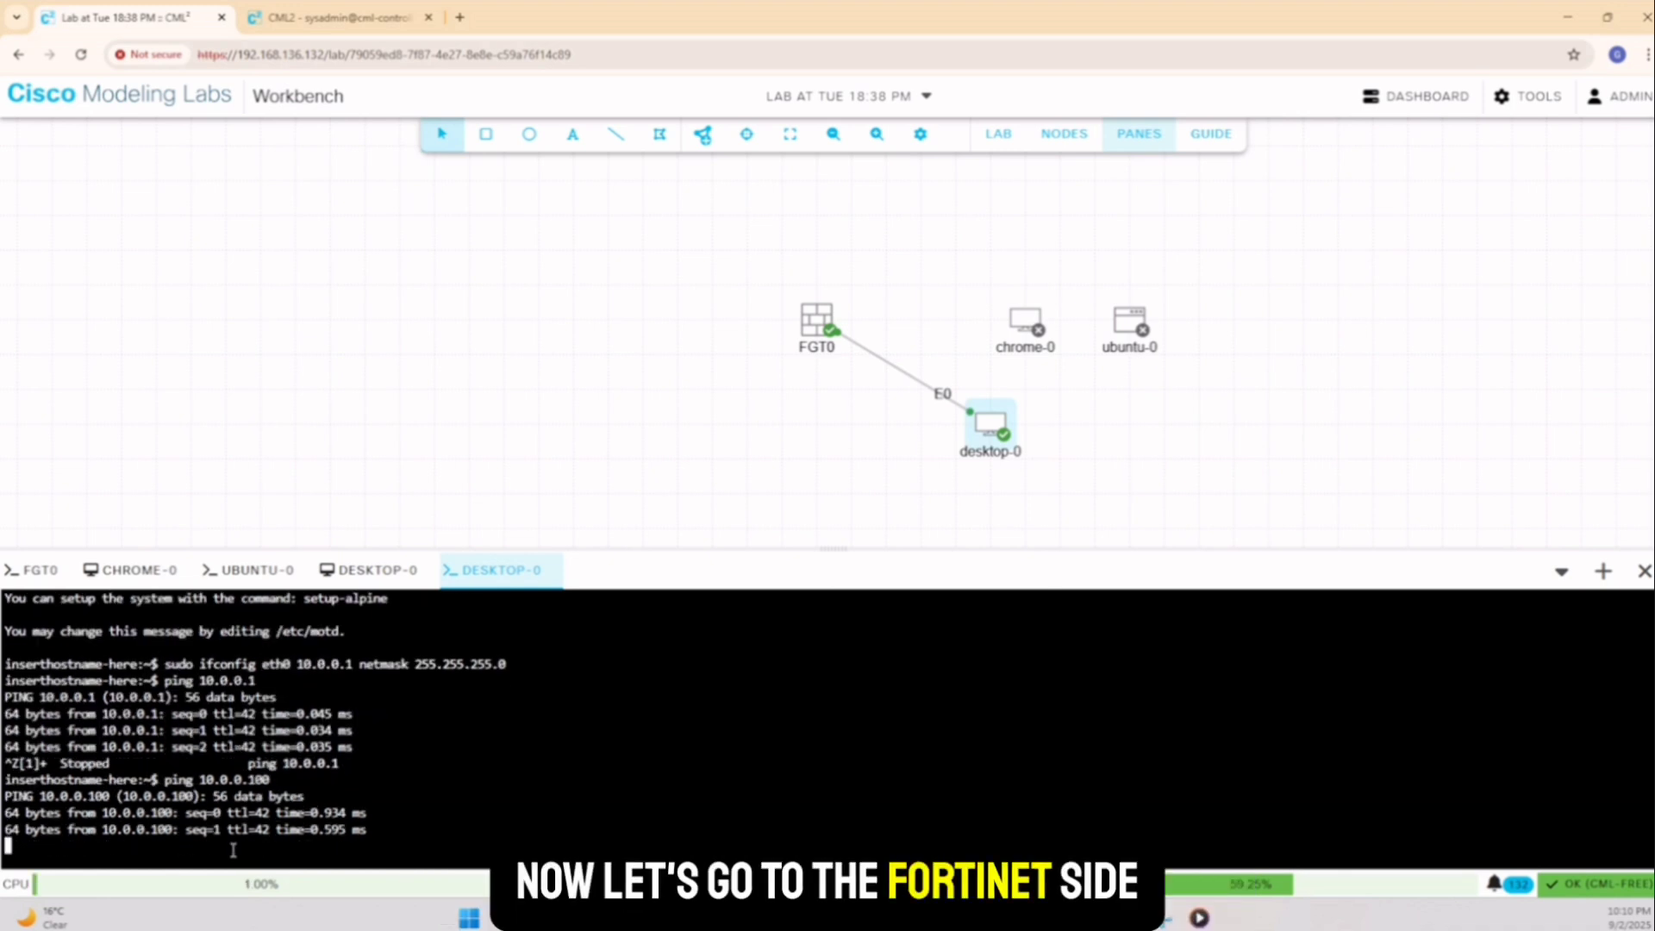
key(ctrl+z)
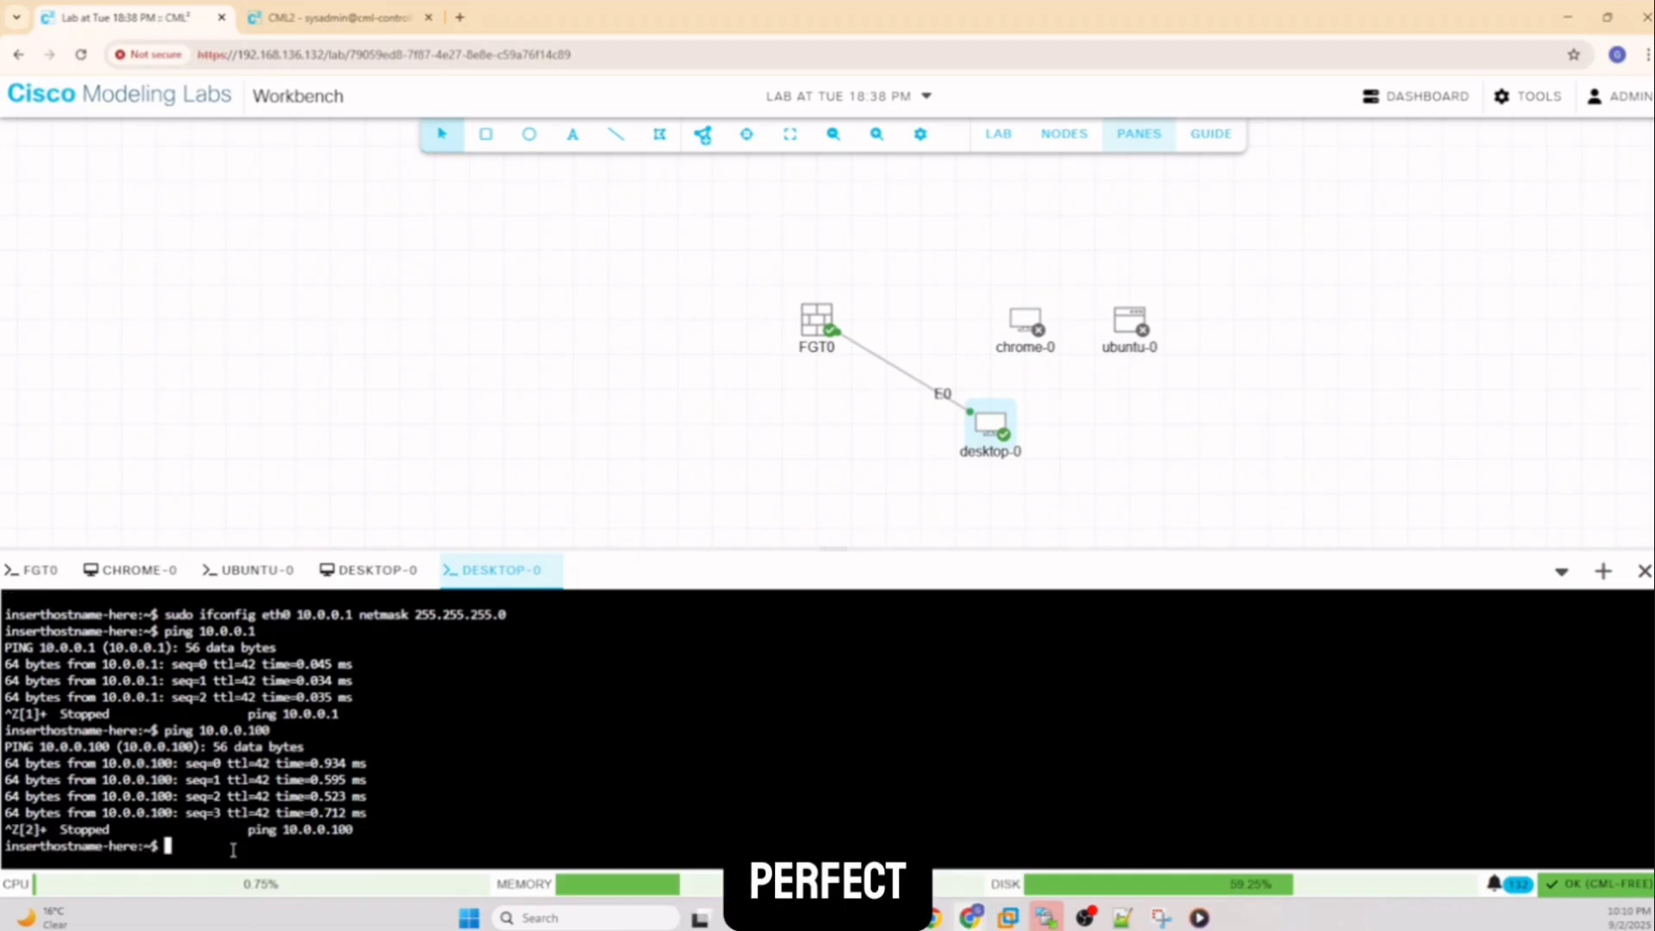
Open desktop-0's VNC console in an enlarged pane and log in as the cisco user
right_click(992, 433)
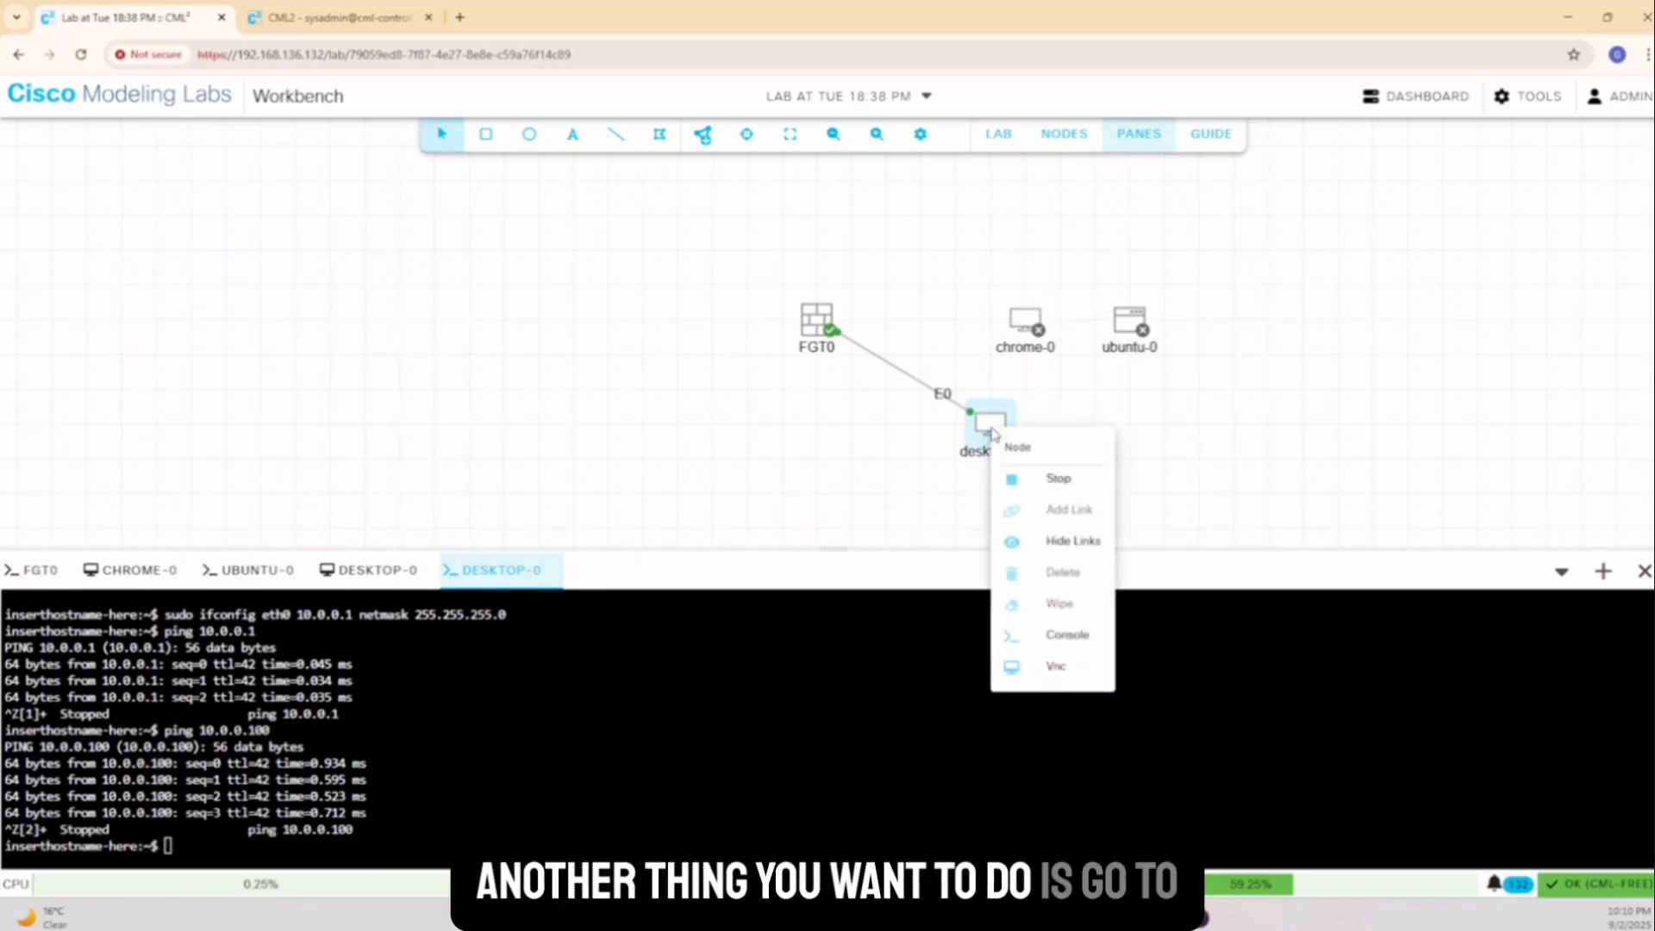
click(1059, 666)
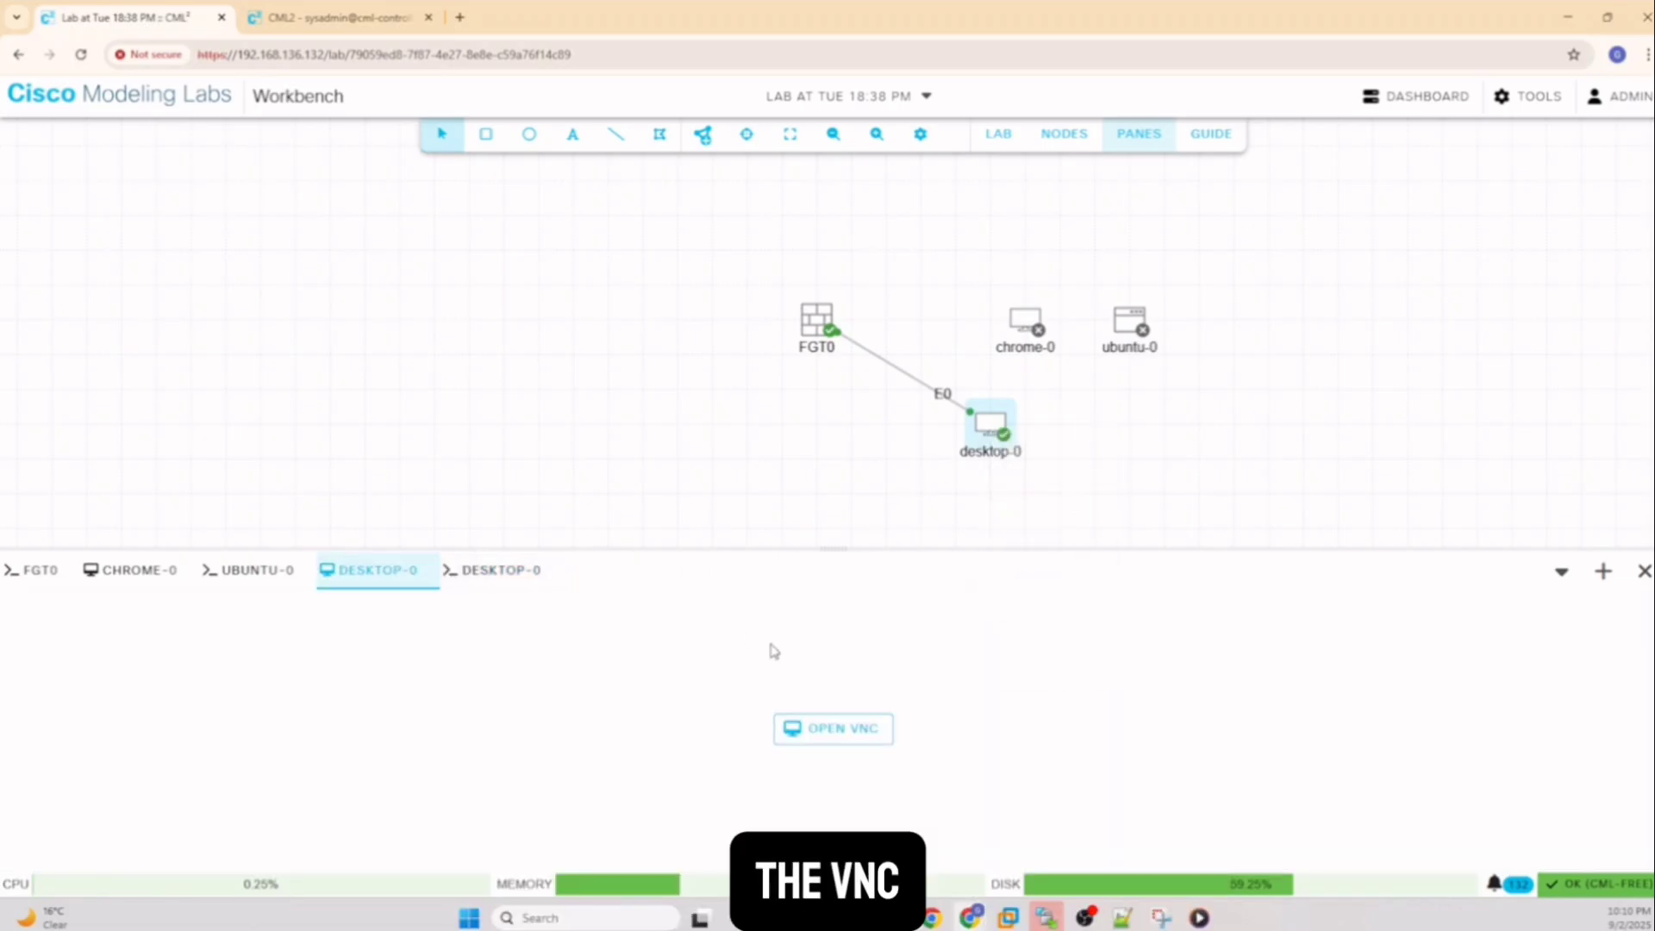
click(849, 731)
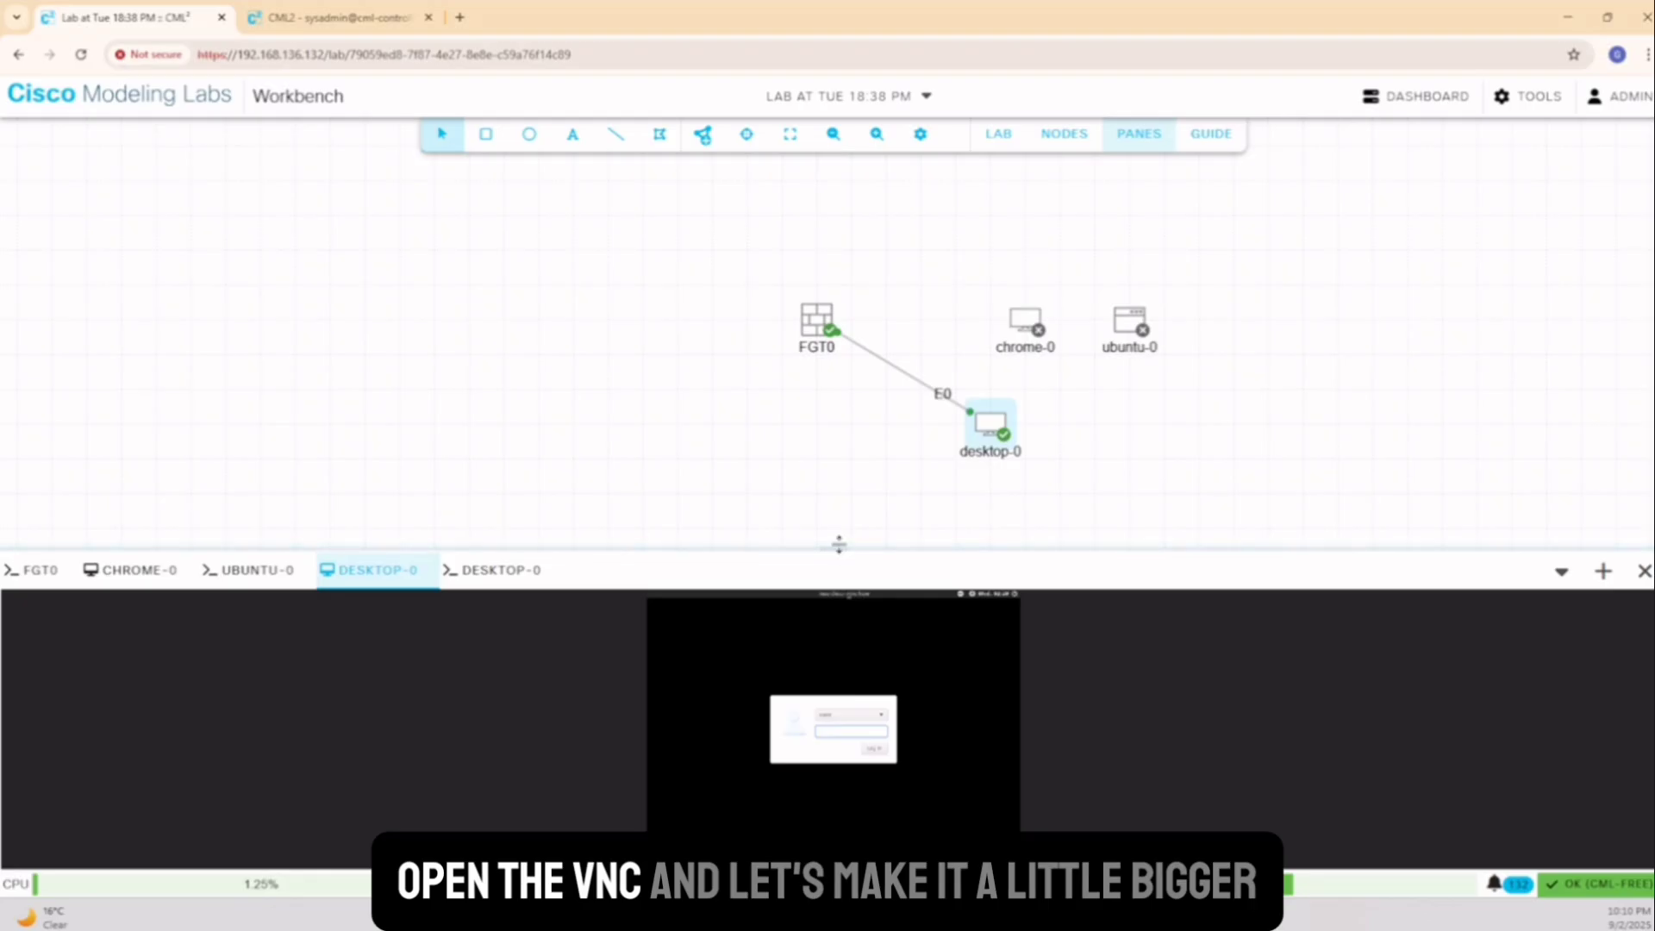
drag(842, 546, 743, 226)
right_click(745, 227)
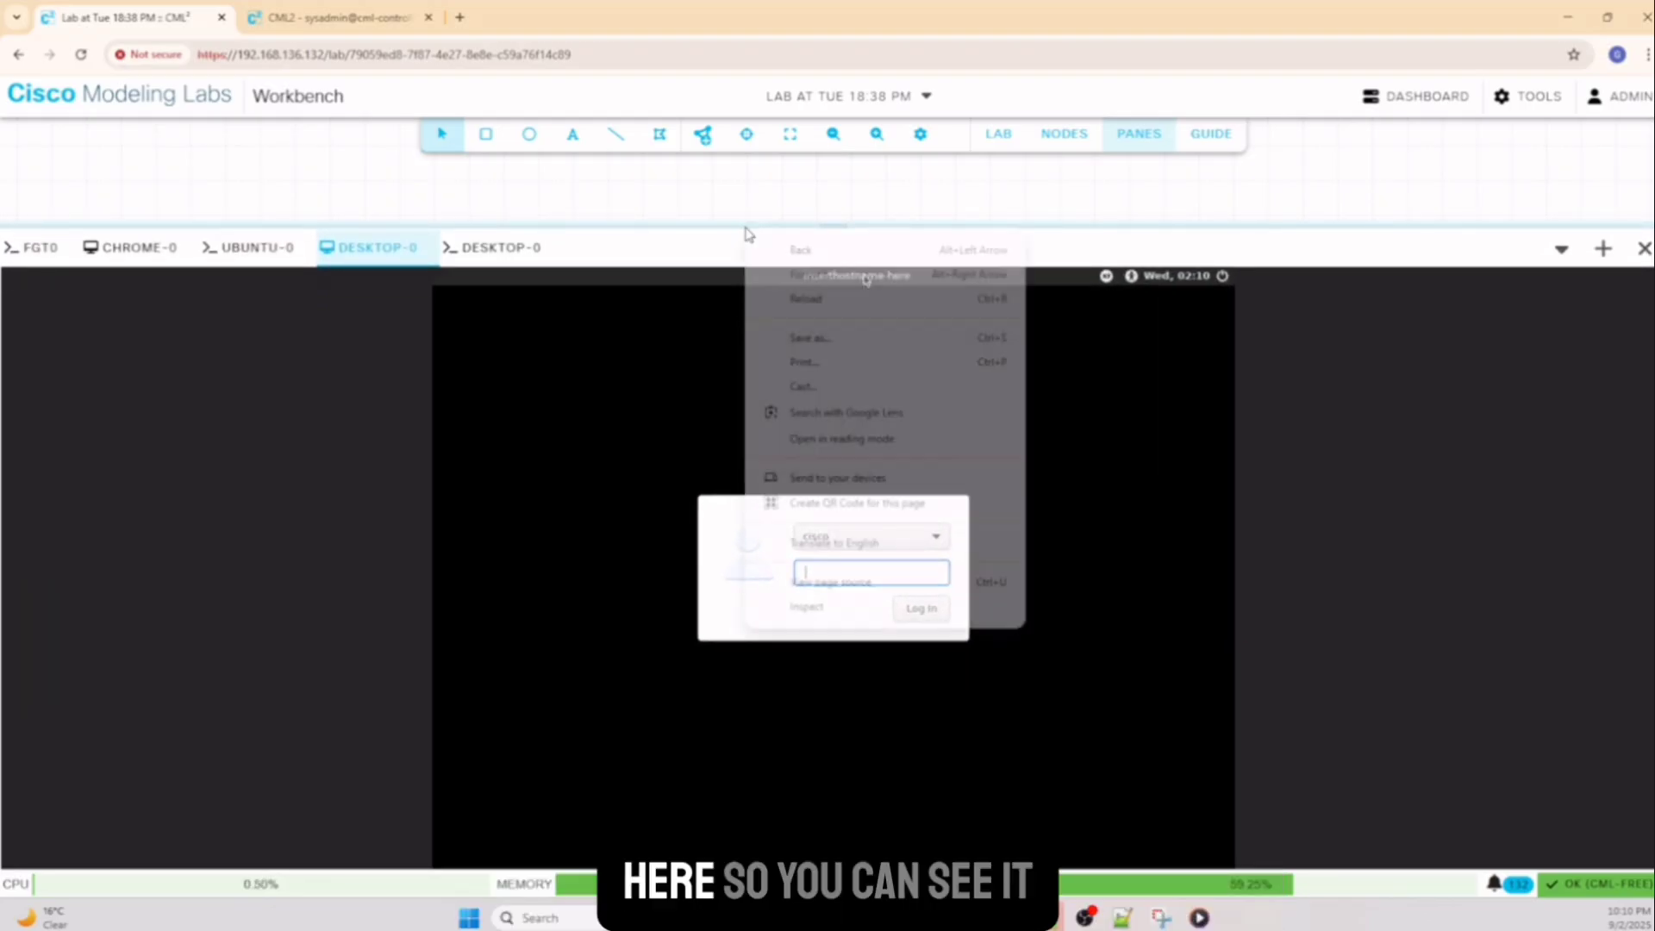
click(981, 630)
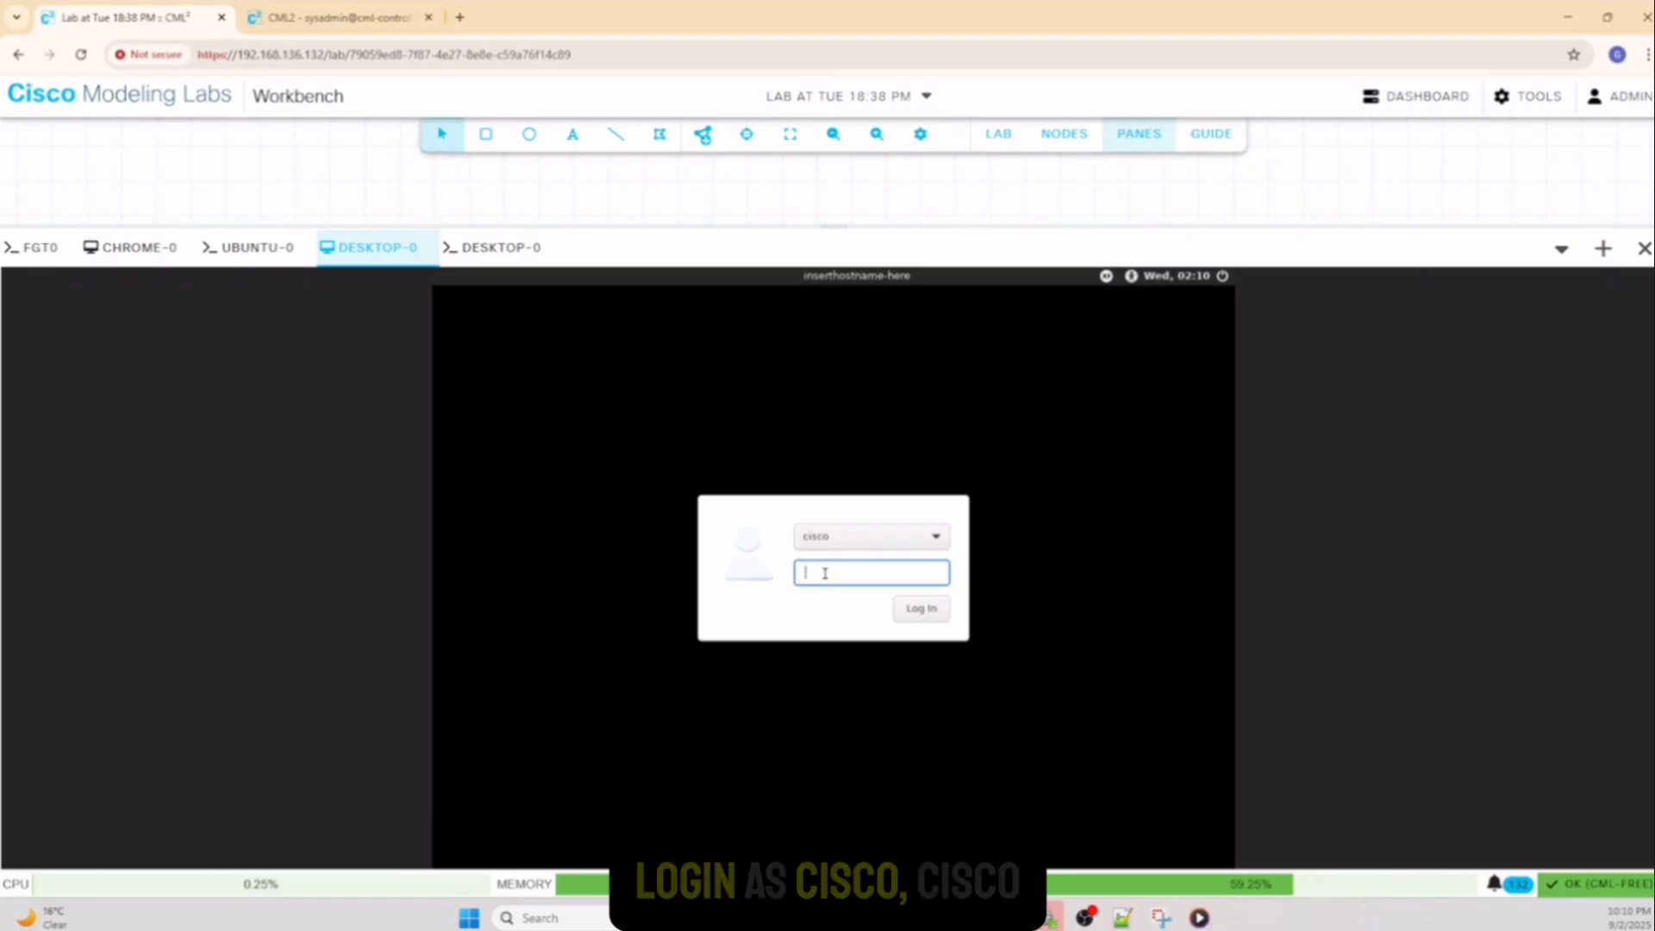
text(cisco)
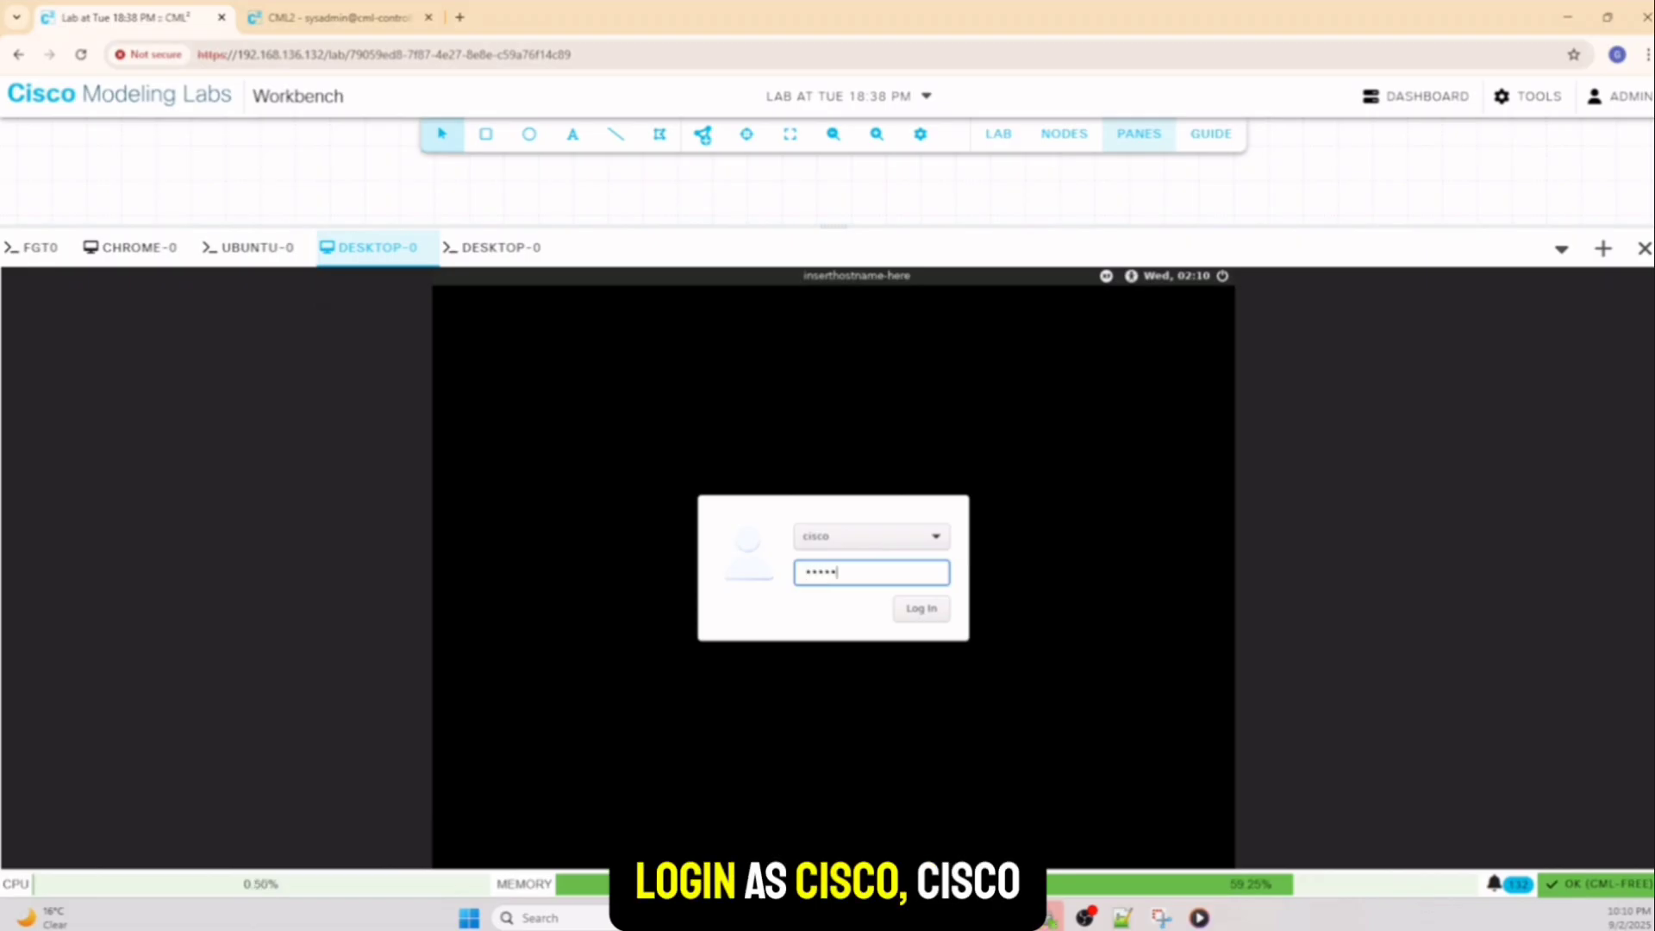
key(Return)
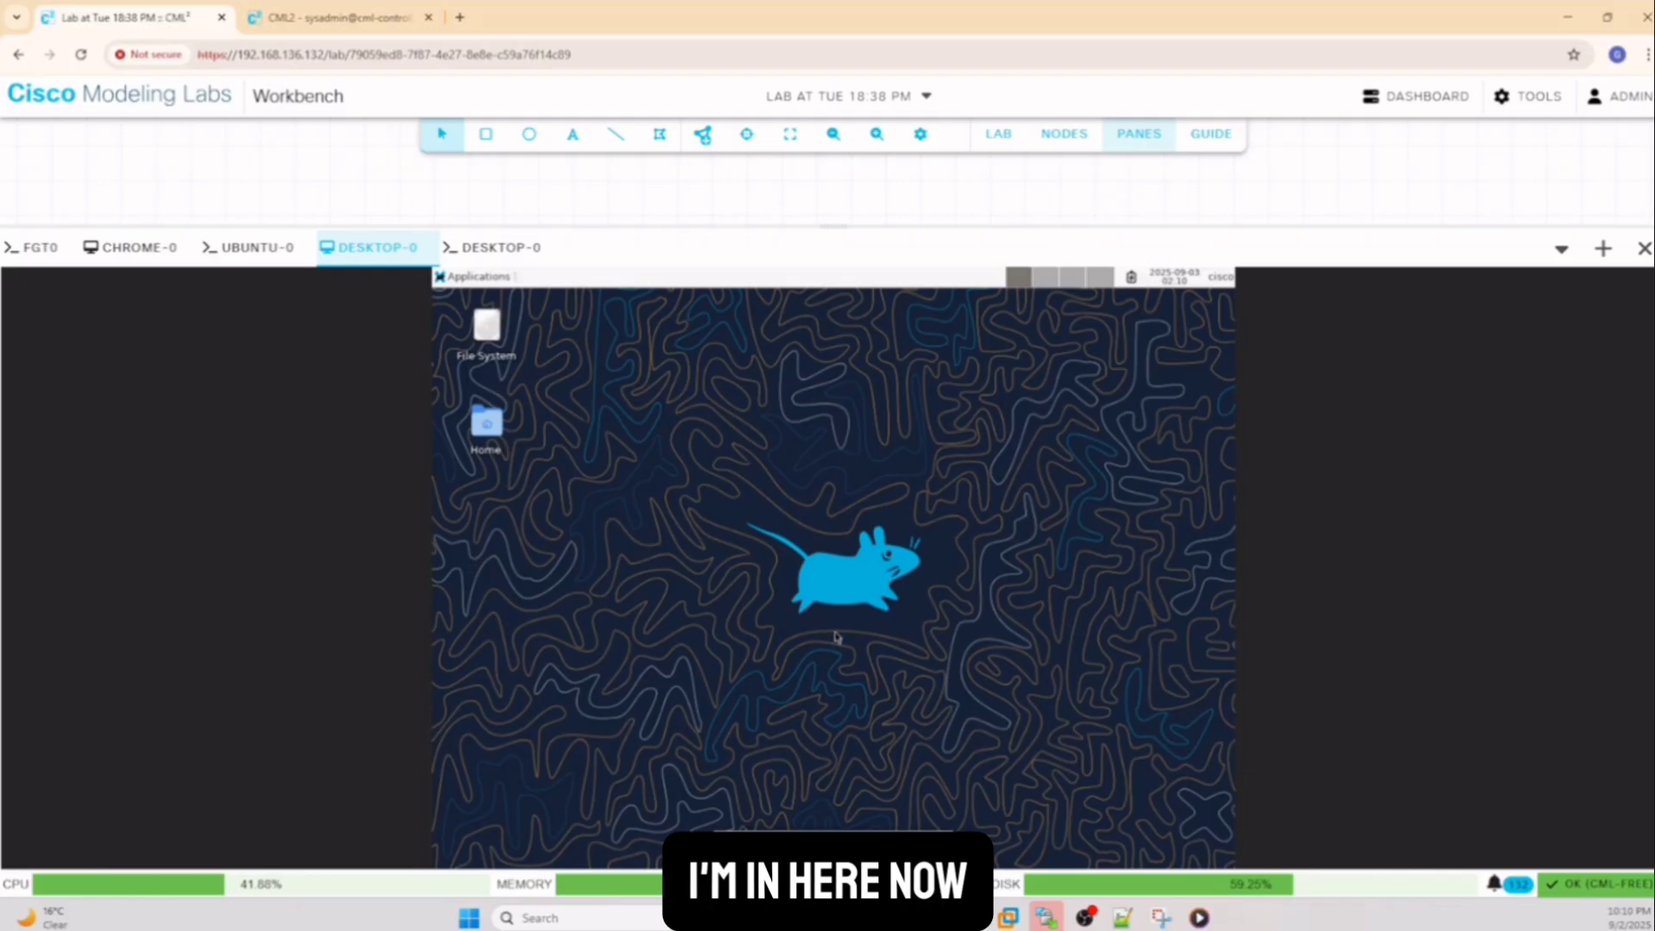
click(505, 278)
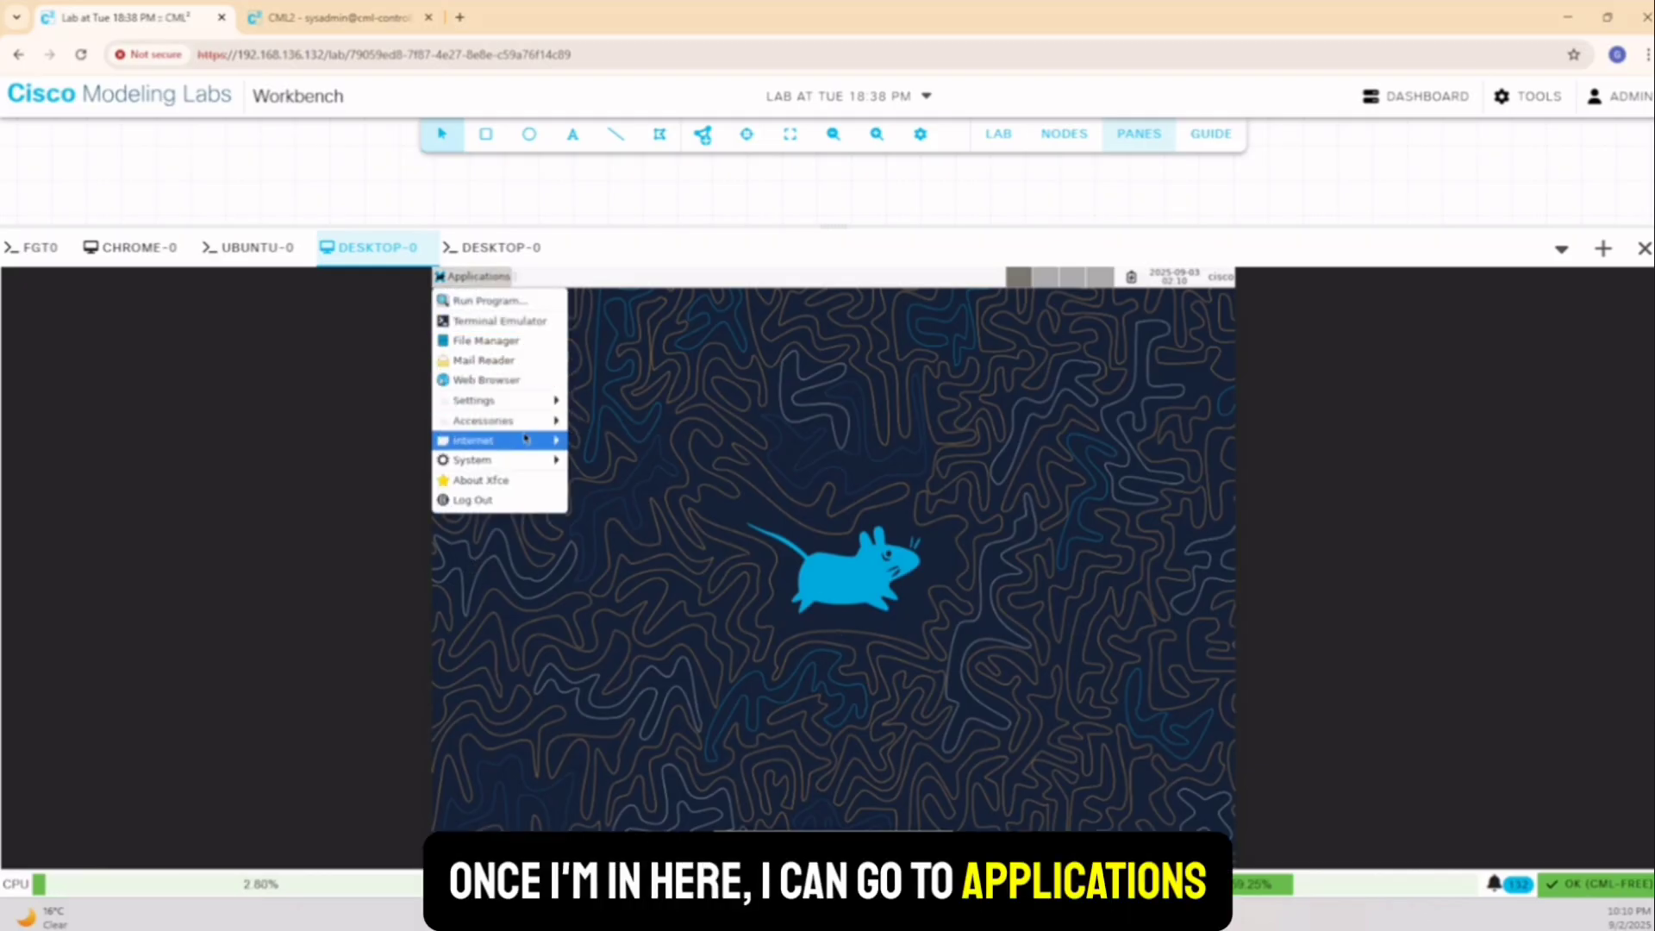
mouse_move(525, 438)
click(594, 443)
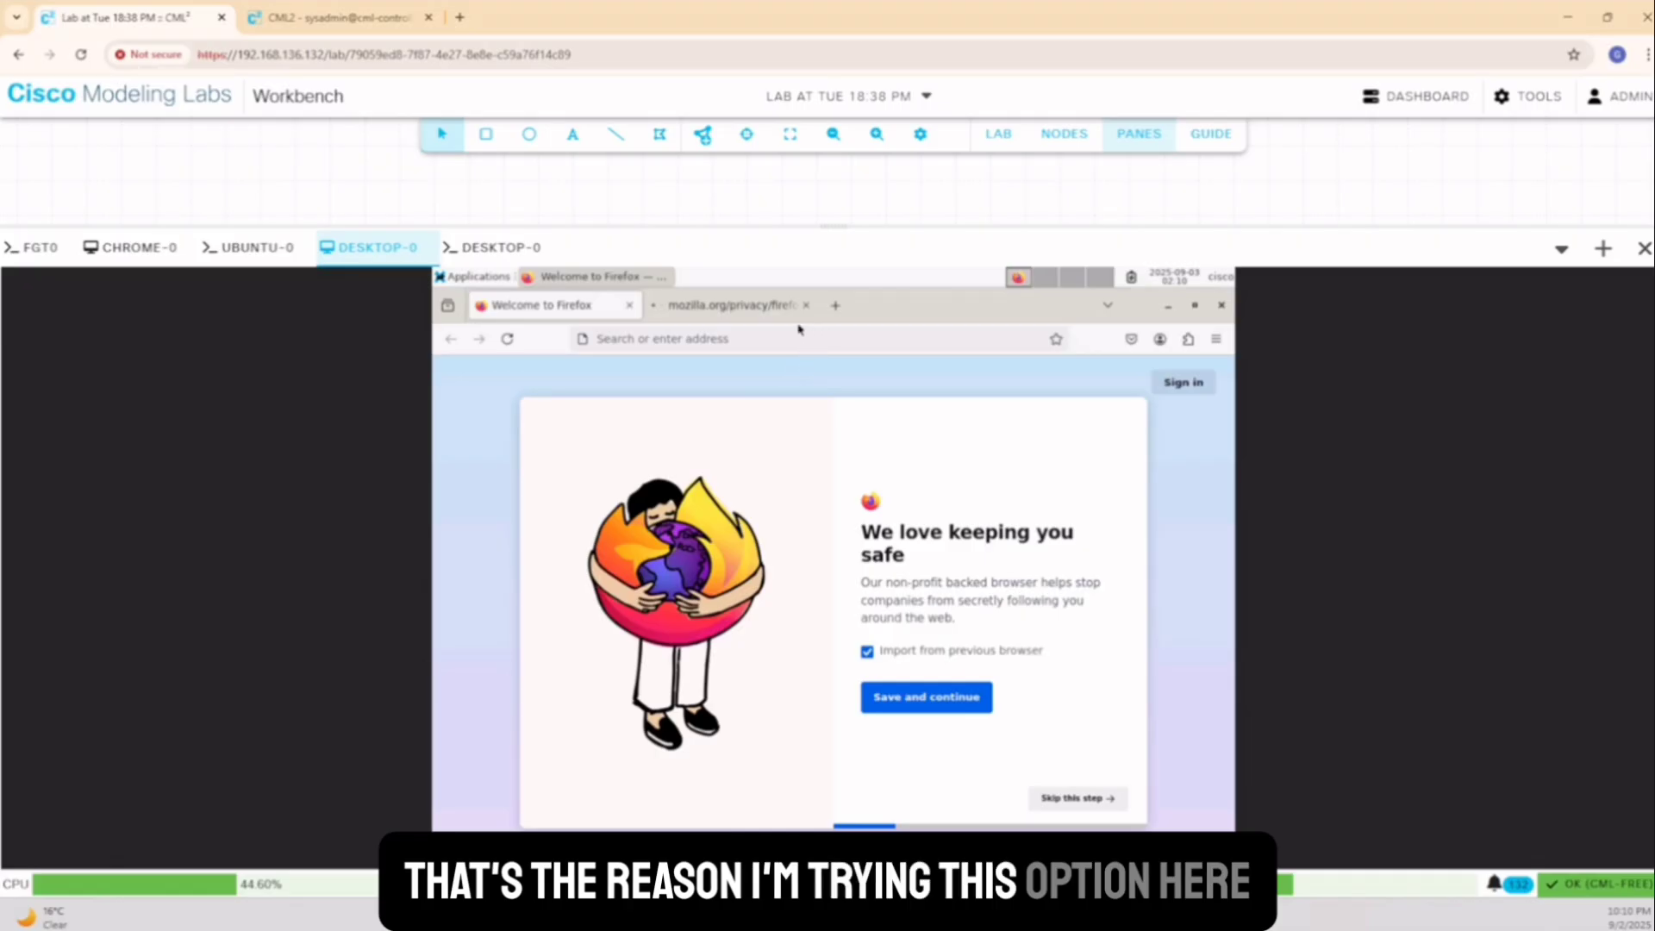
click(661, 340)
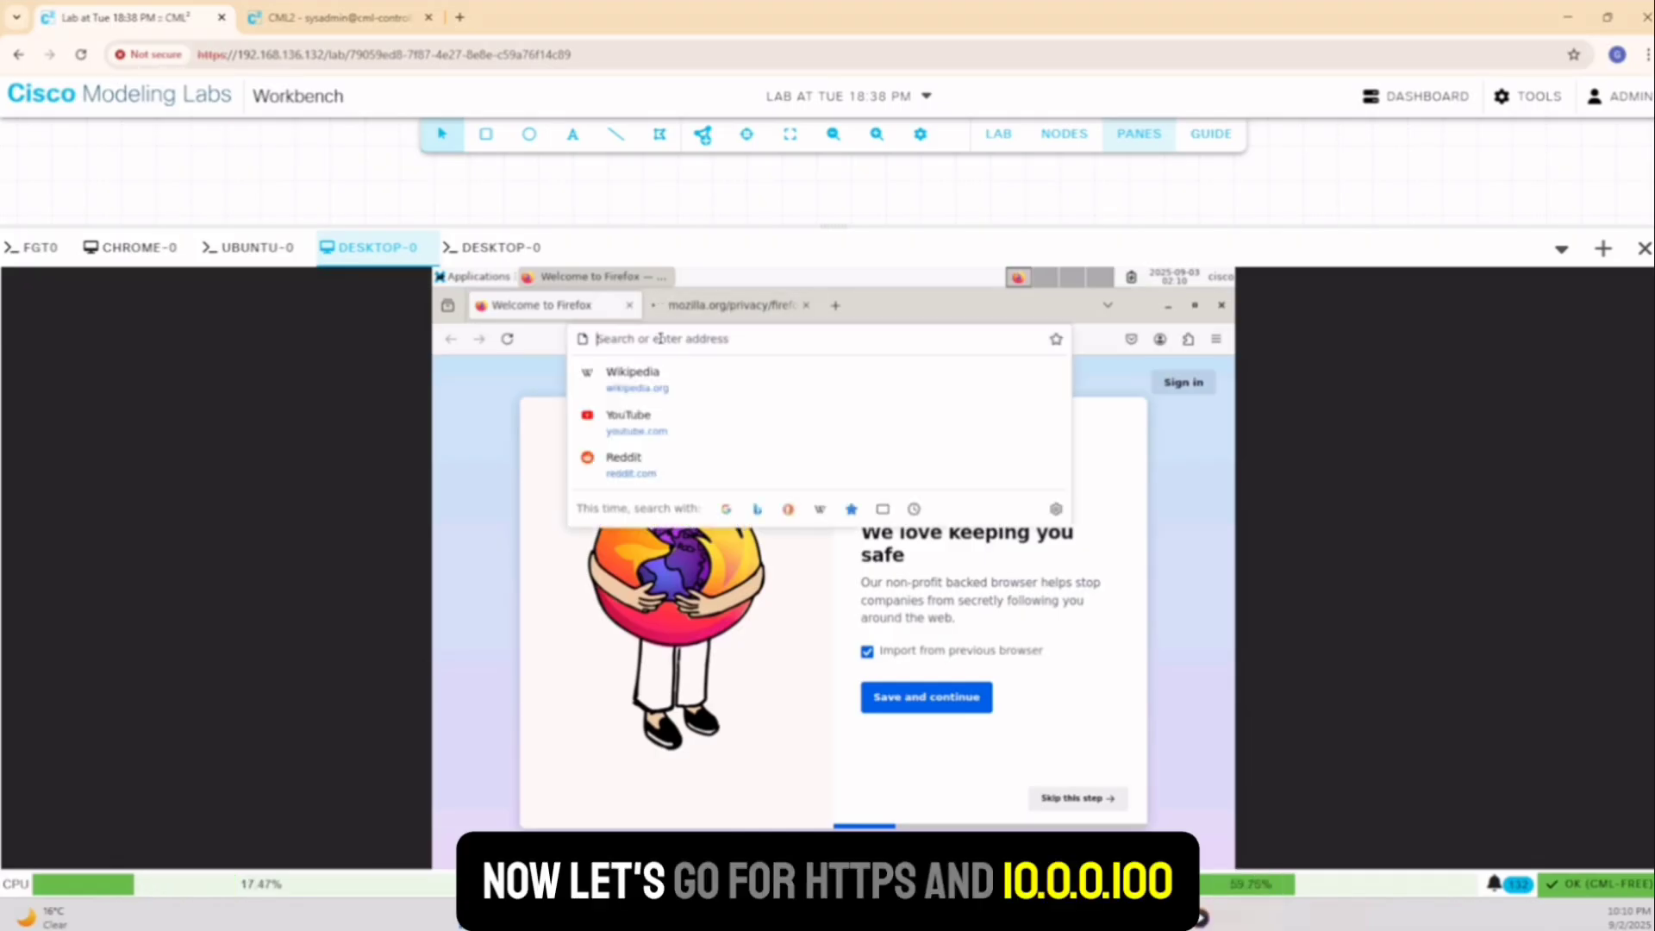
text(https)
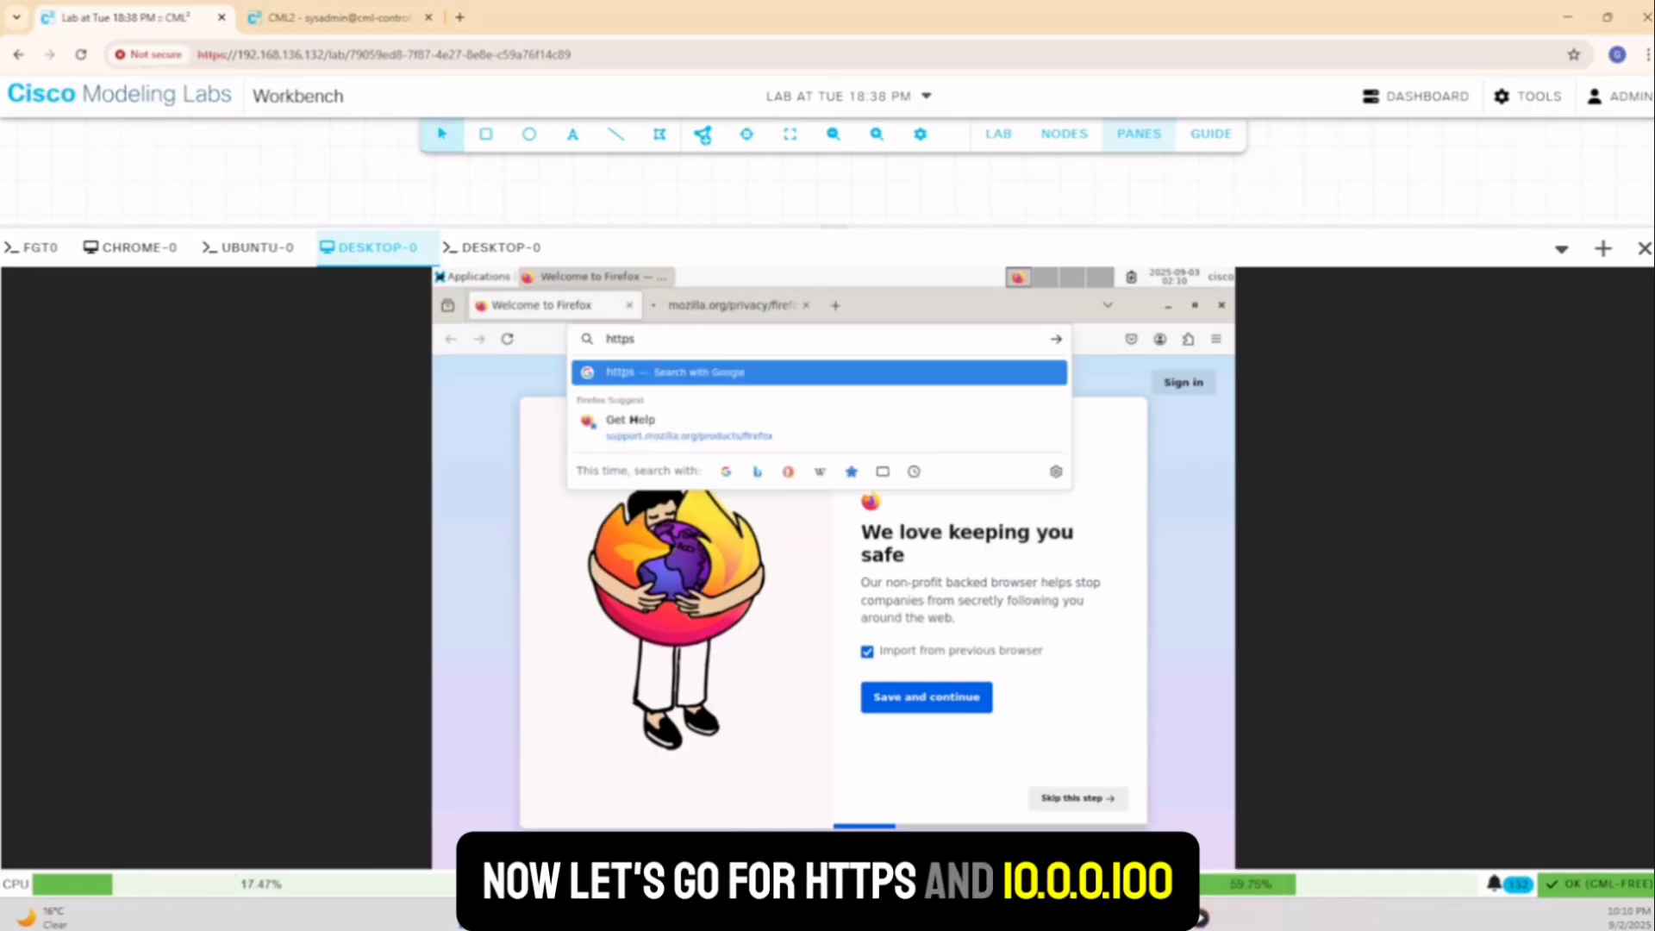
text(://10)
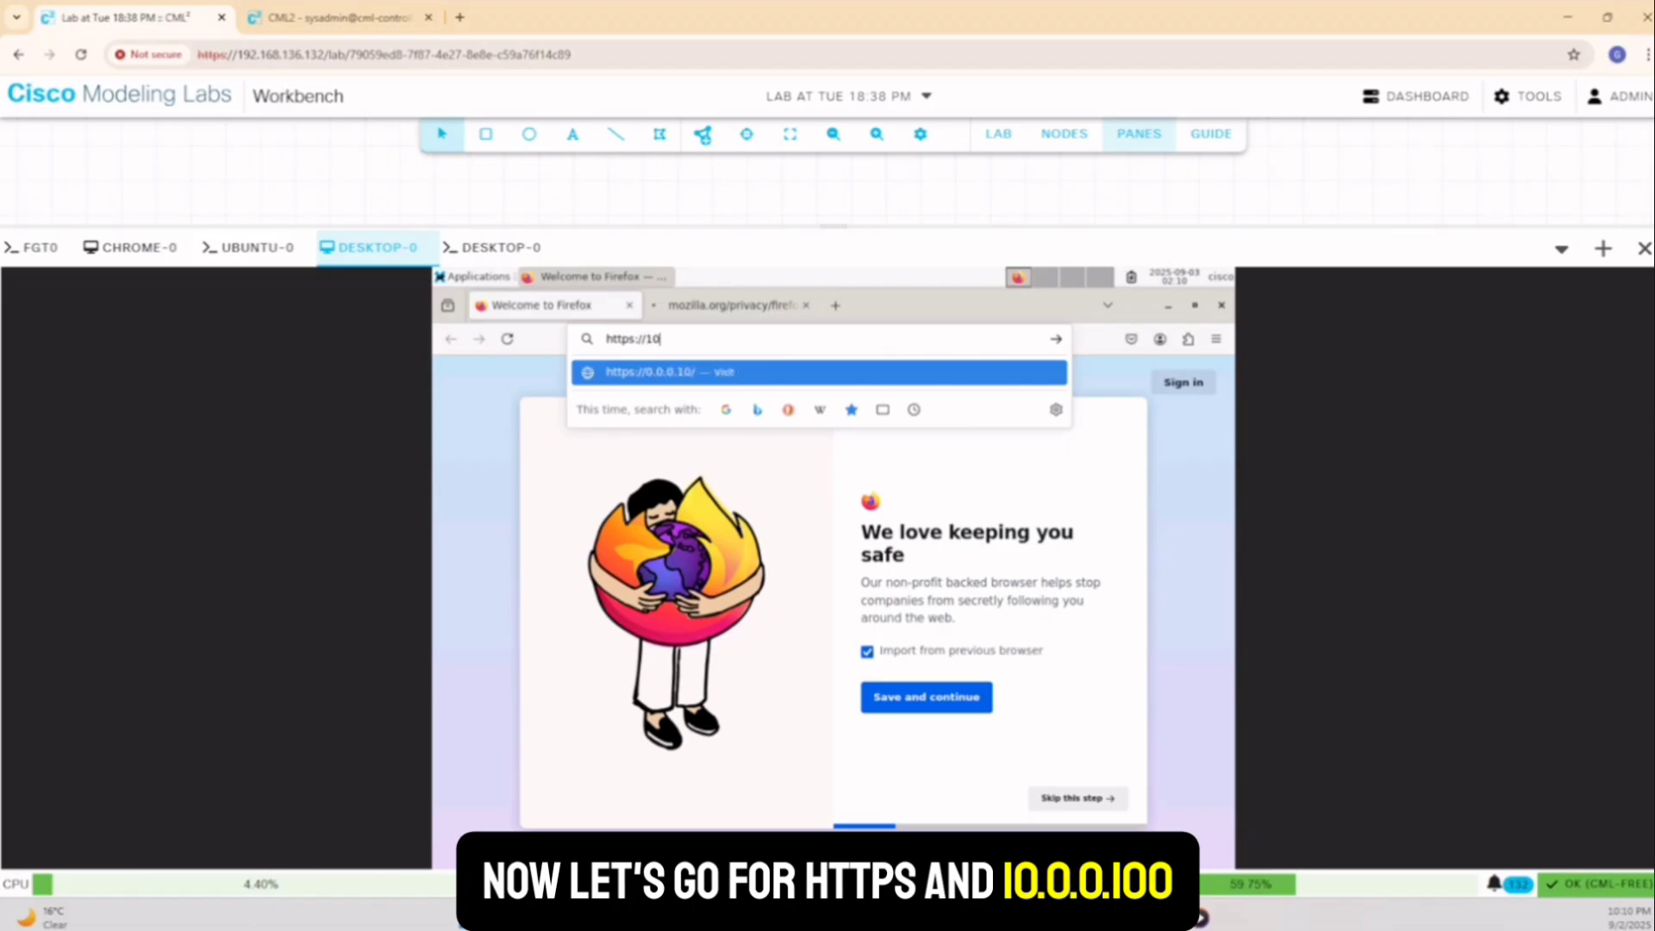
text(.0.0.100)
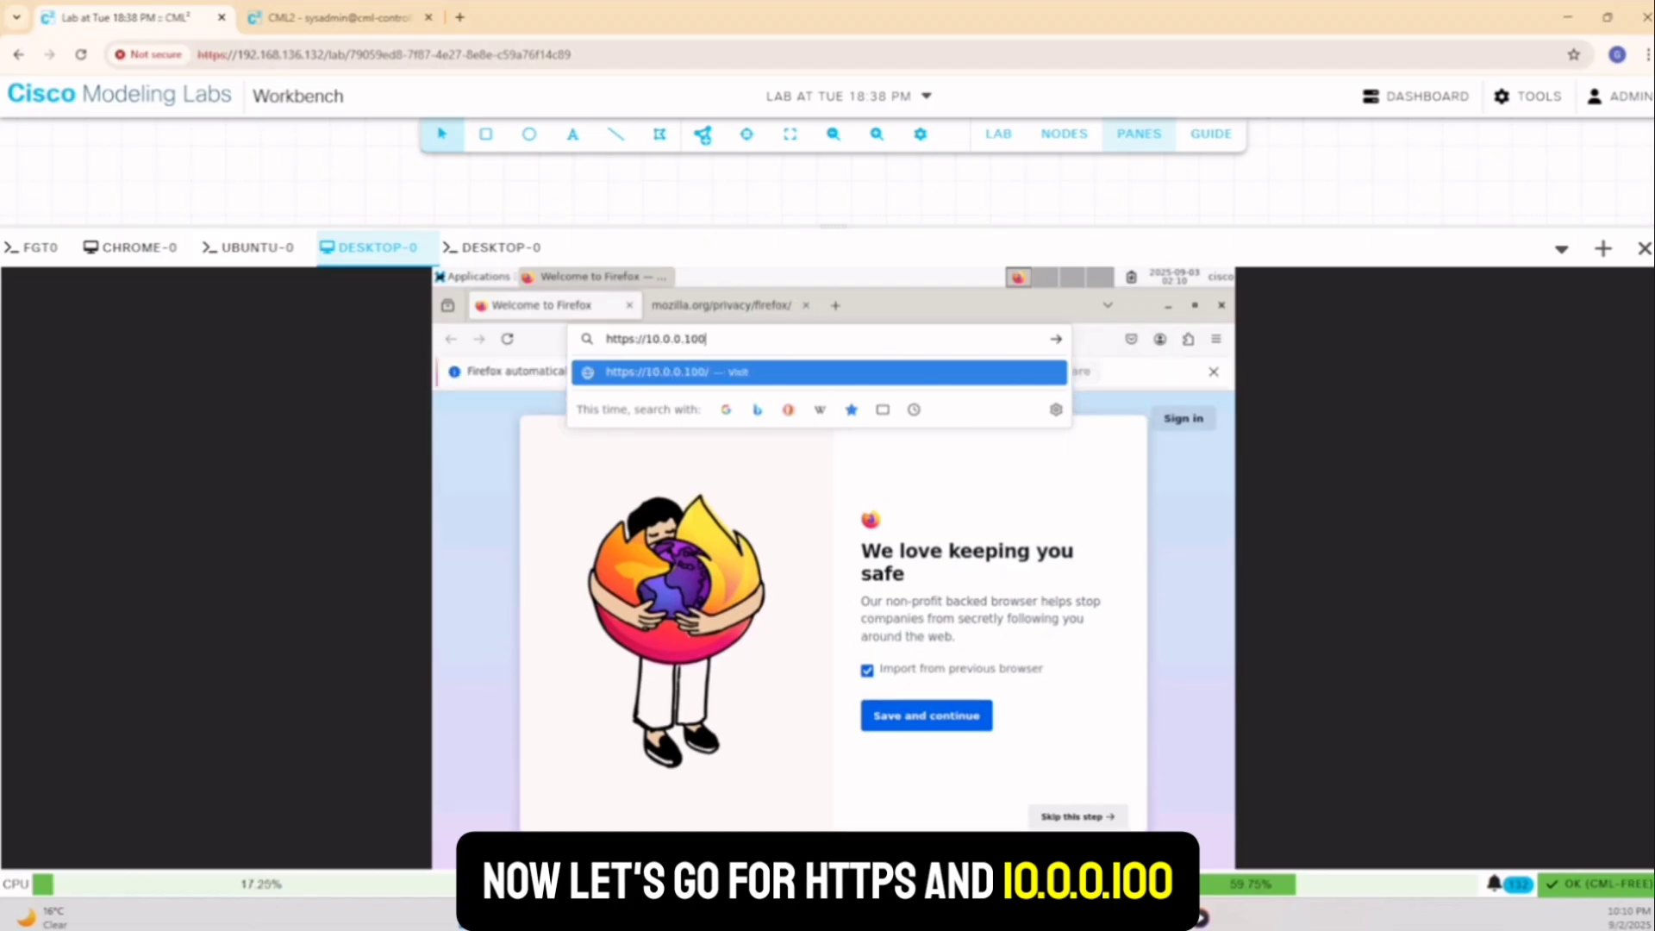
key(Return)
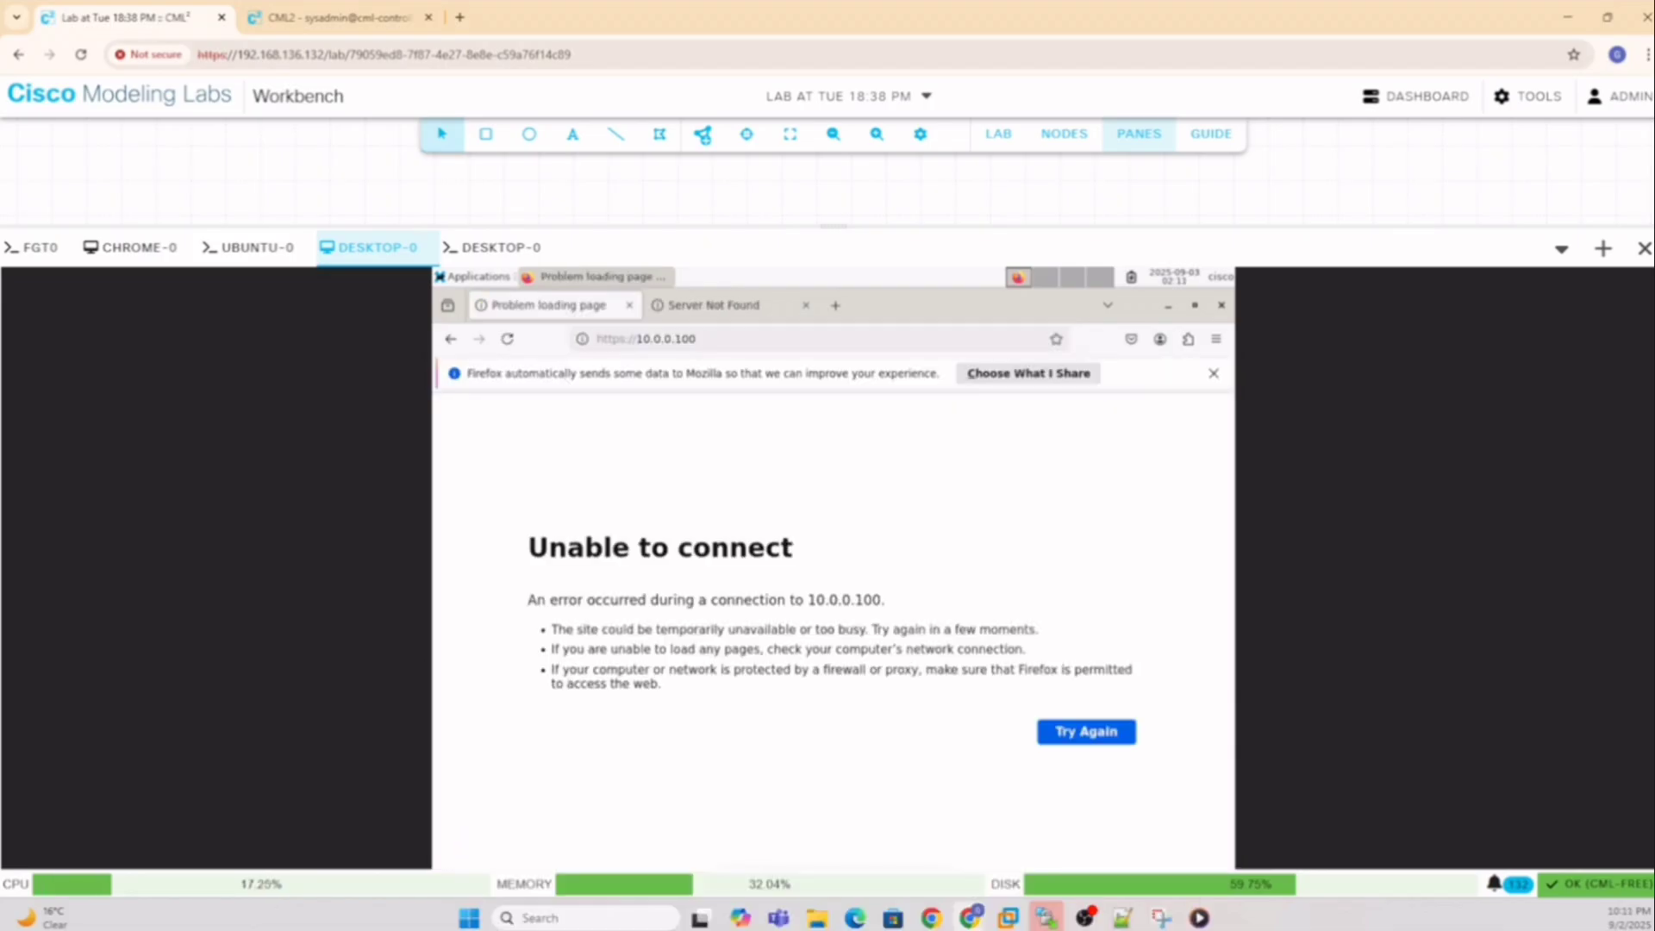
Log into the FortiGate console as admin and ping 10.0.0.1
click(35, 248)
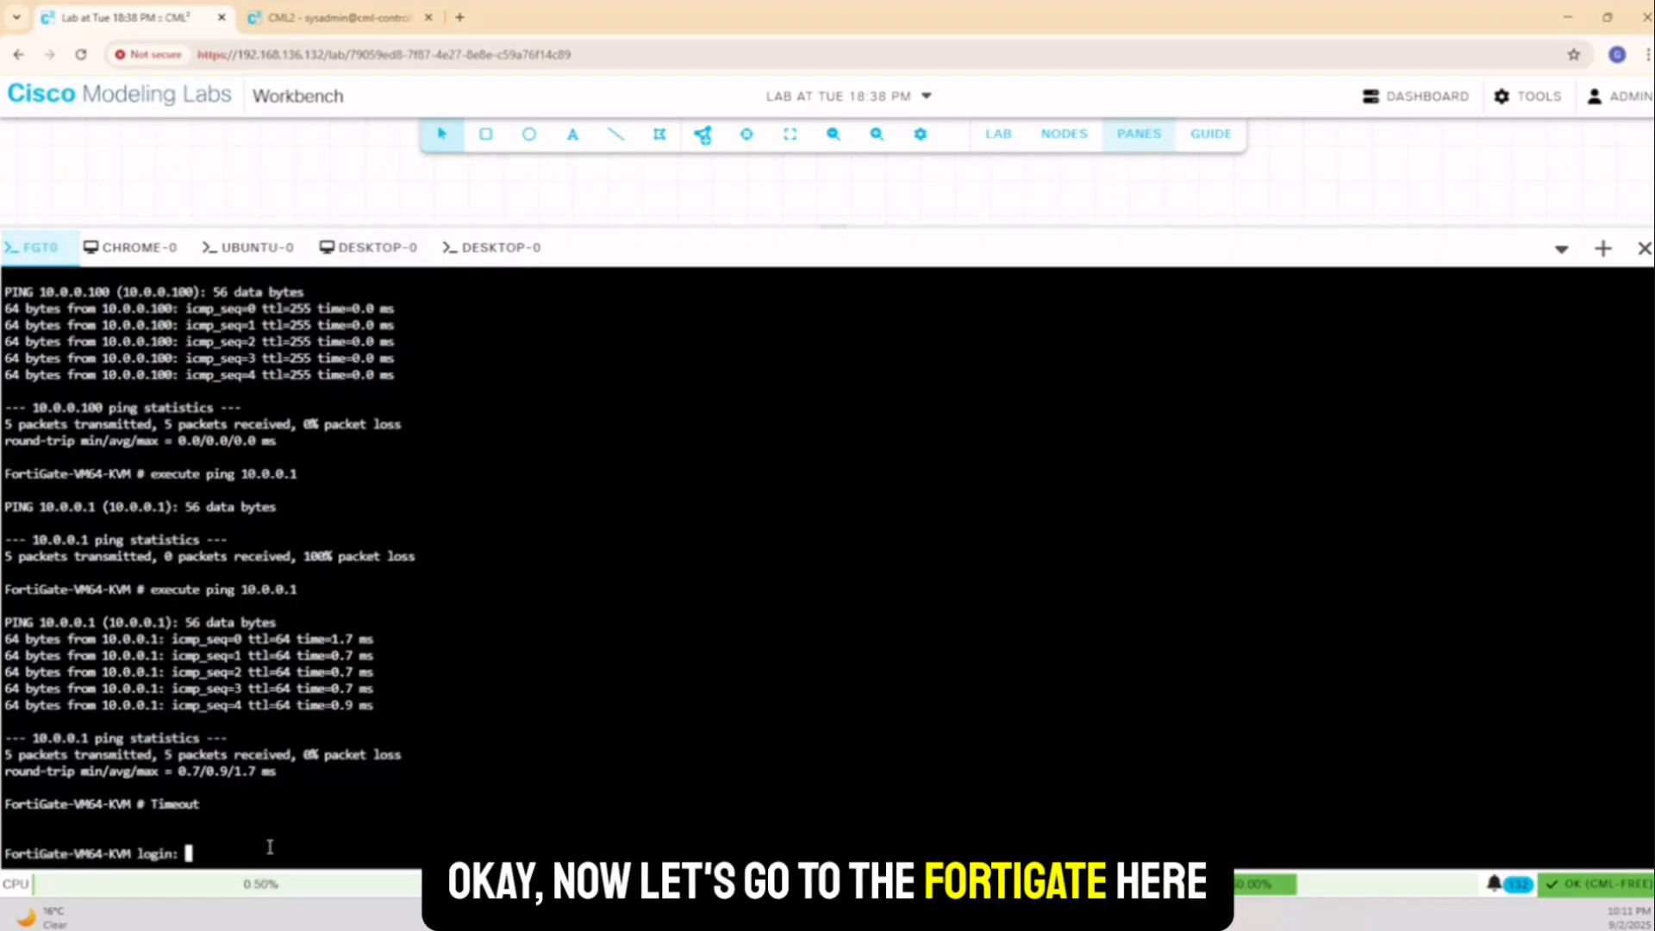
text(admin)
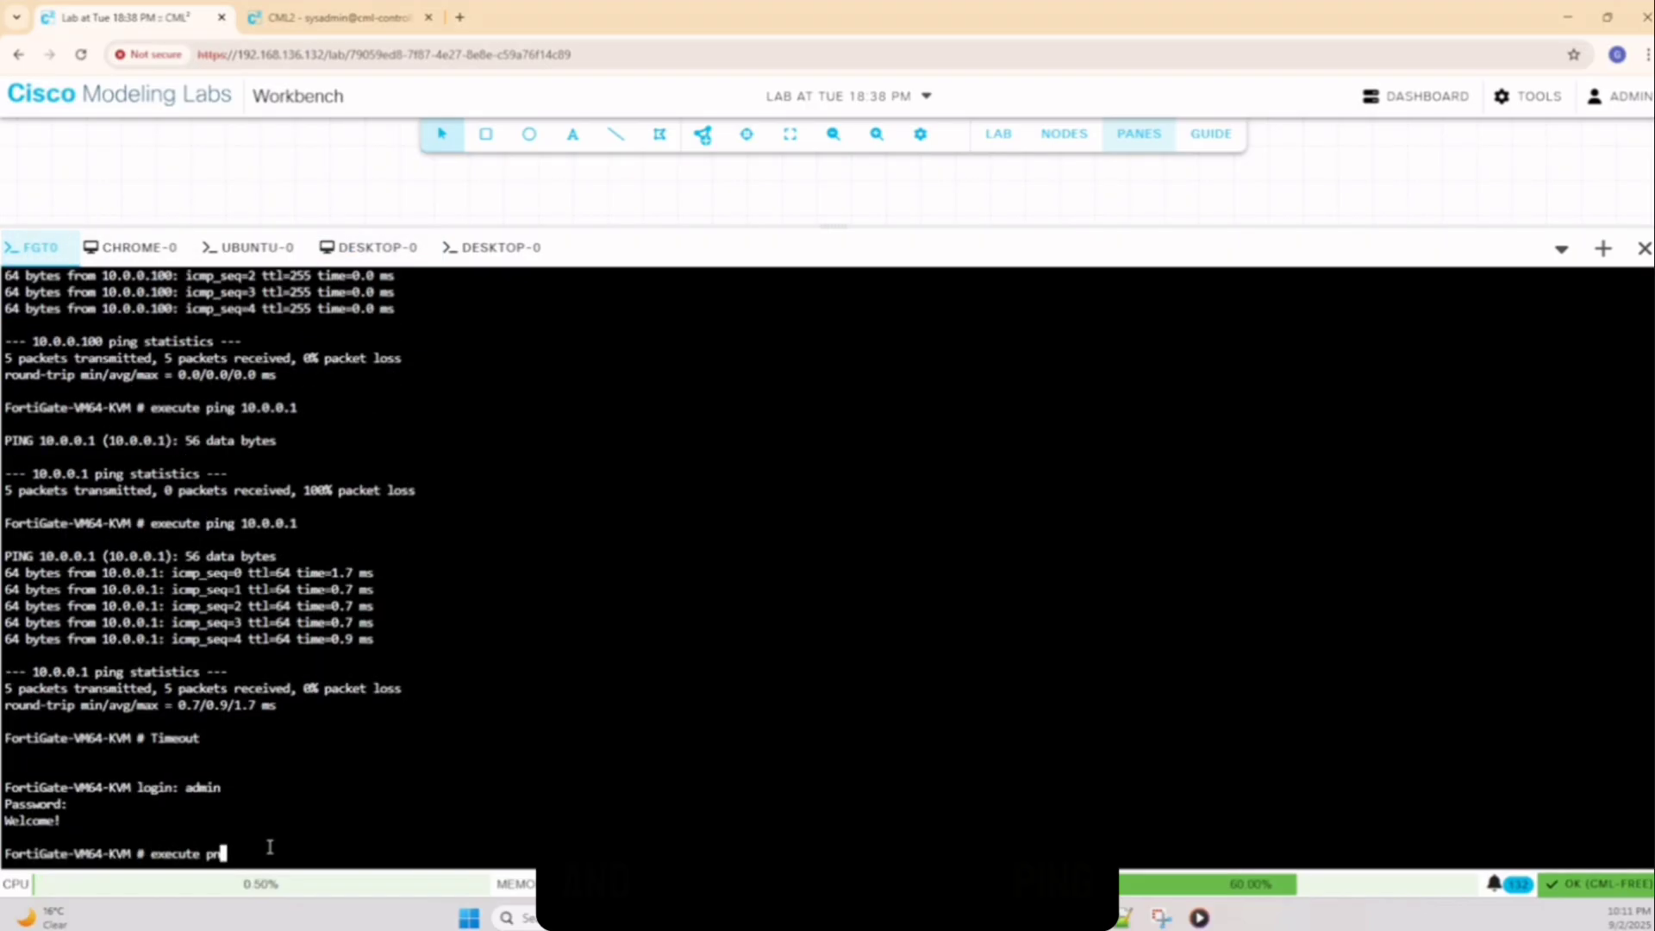
text(ing)
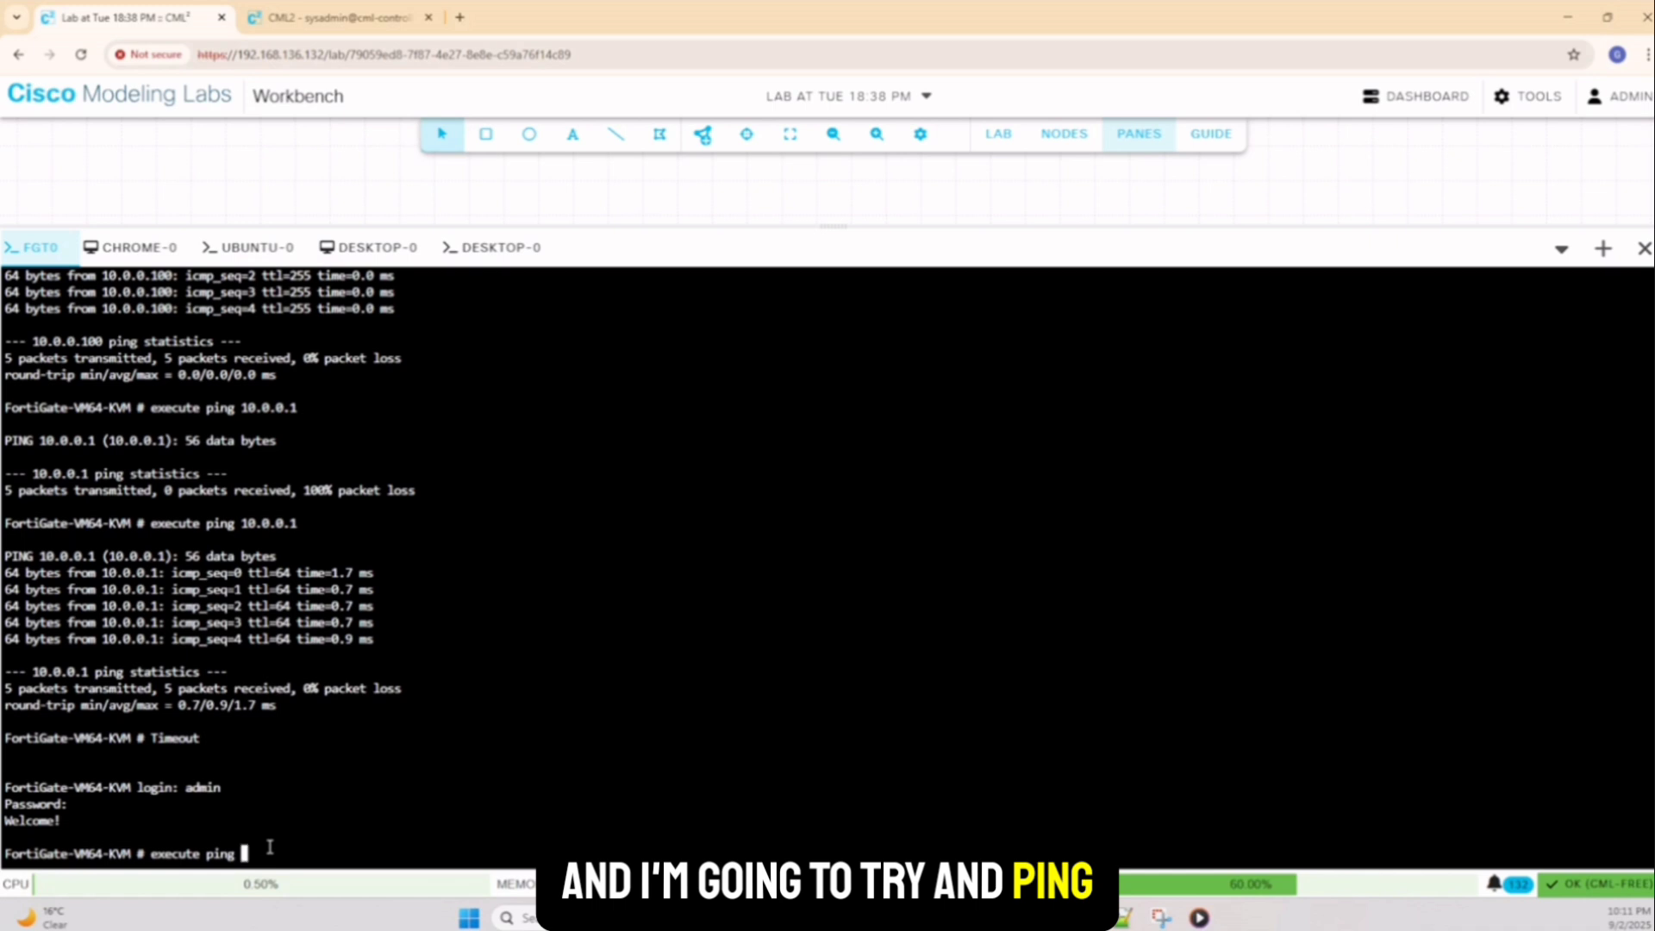
text( 10.0.0.1)
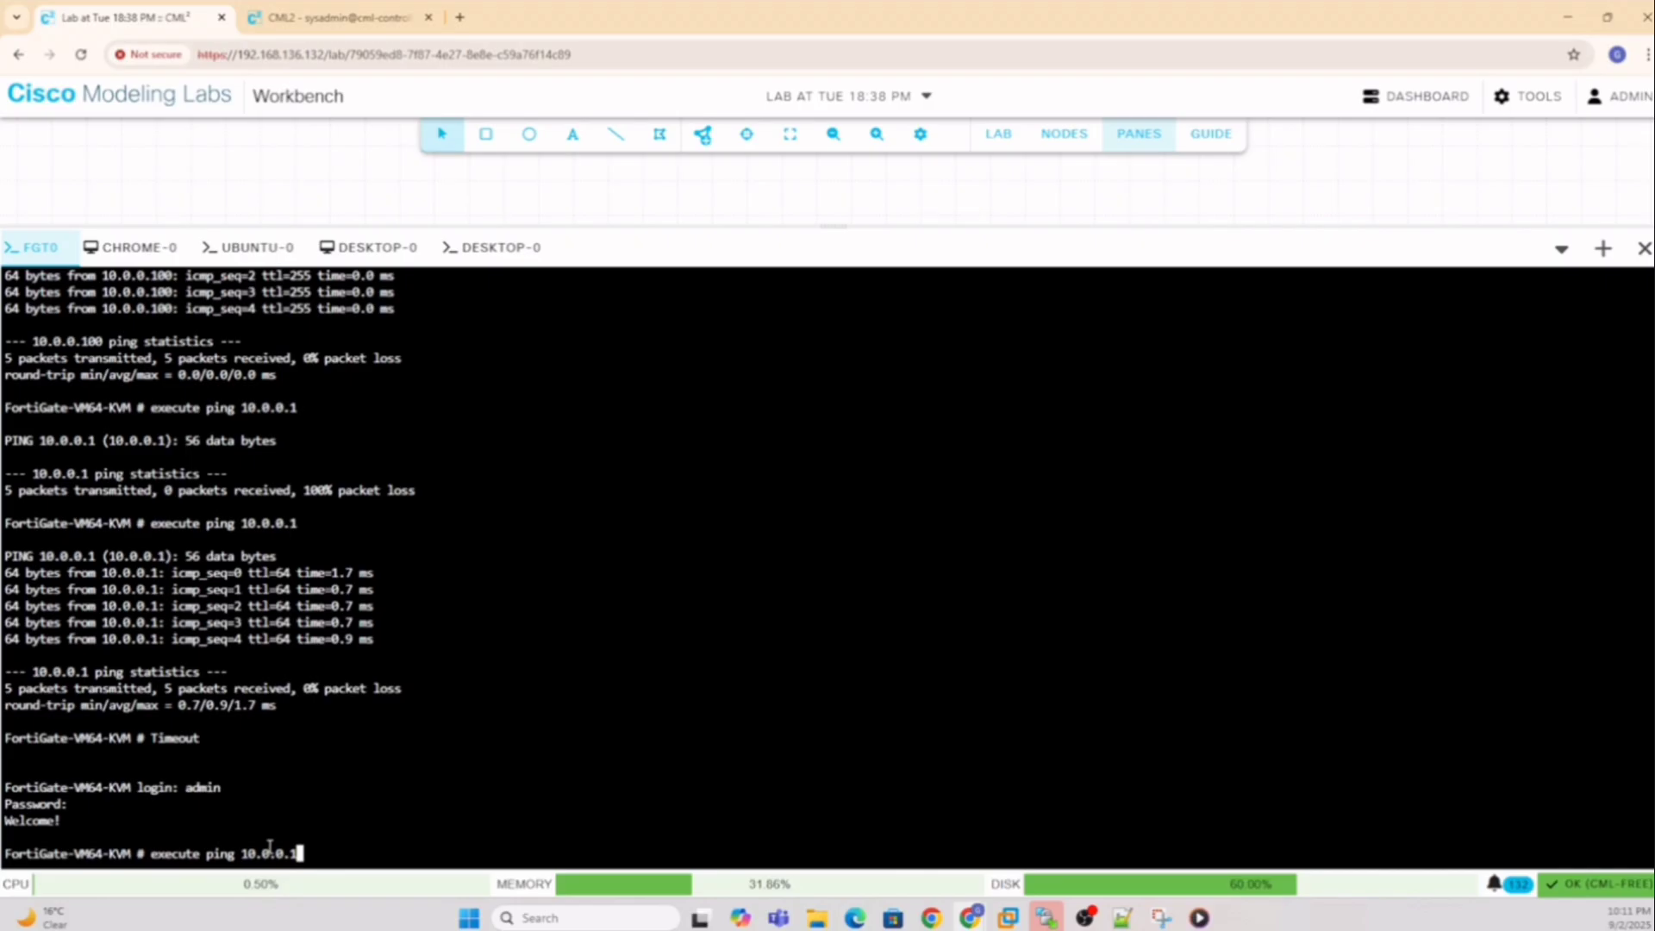
key(Return)
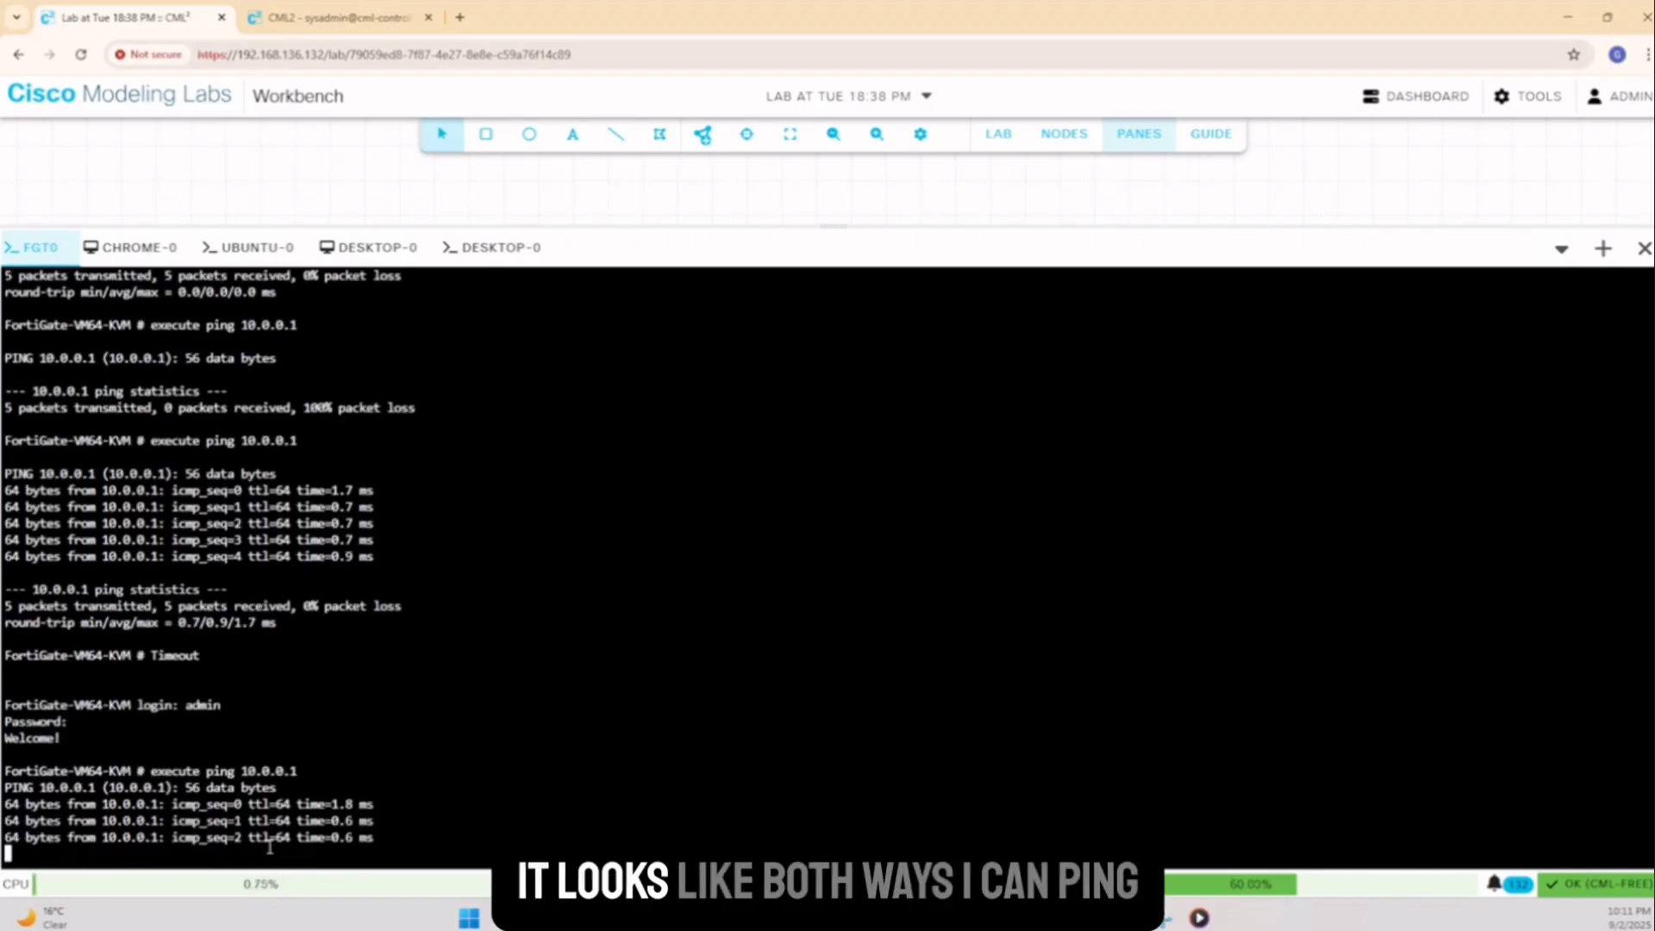
key(ctrl+z)
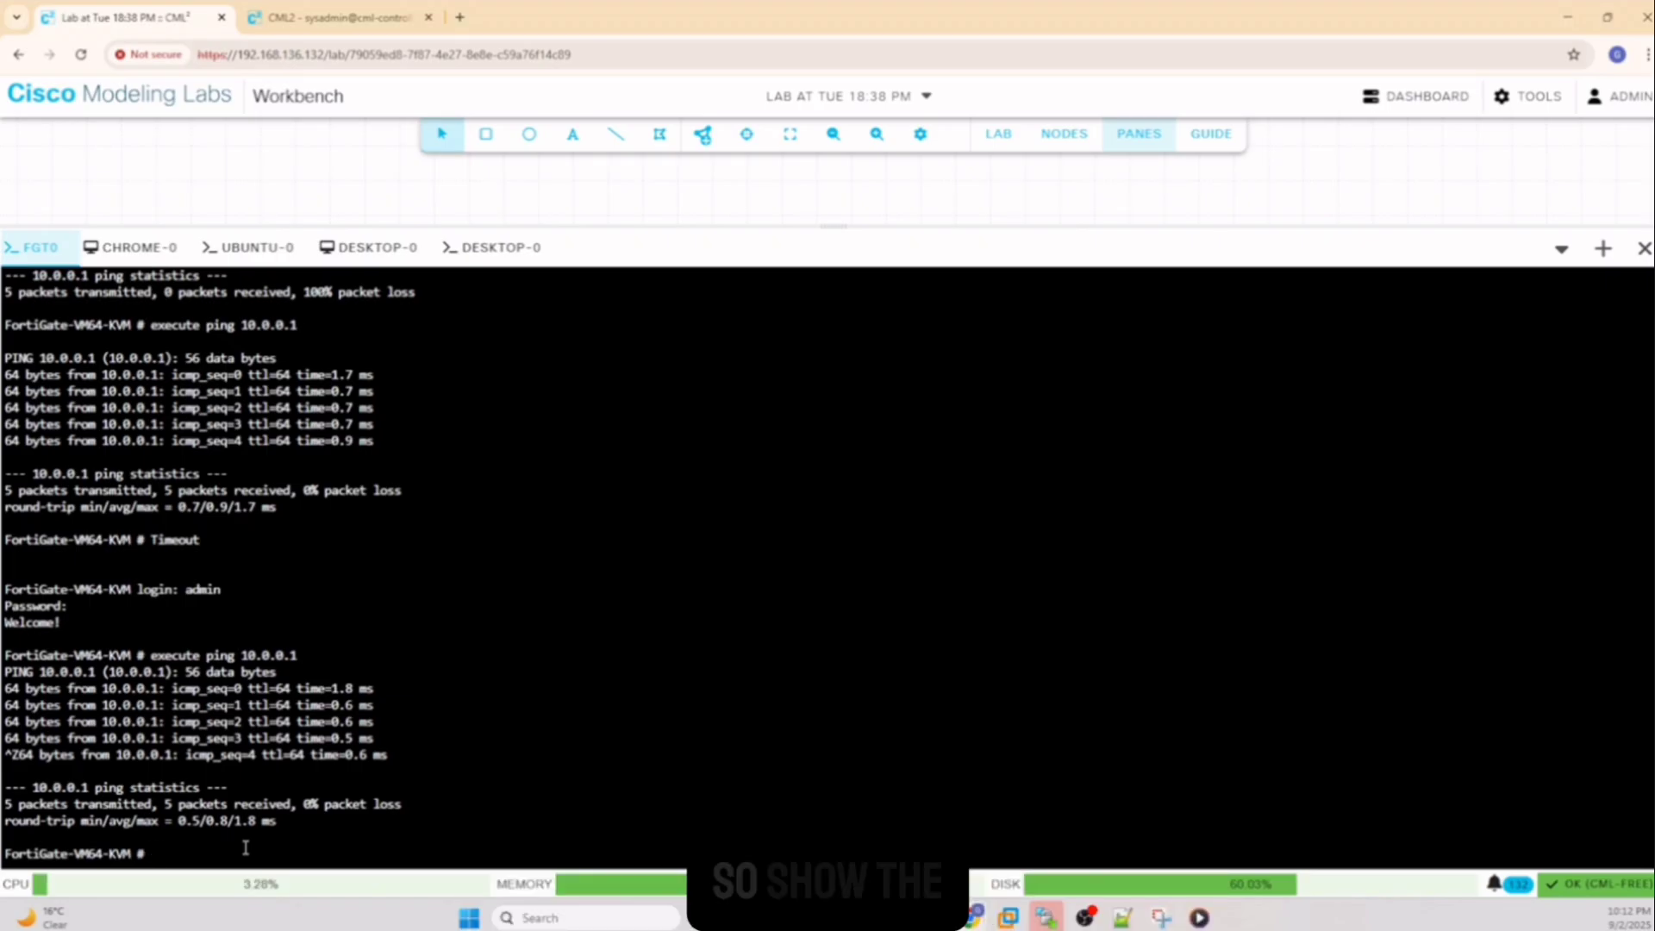
Show port1's interface configuration and highlight its allowaccess line (ping, https, ssh, http)
text(show system)
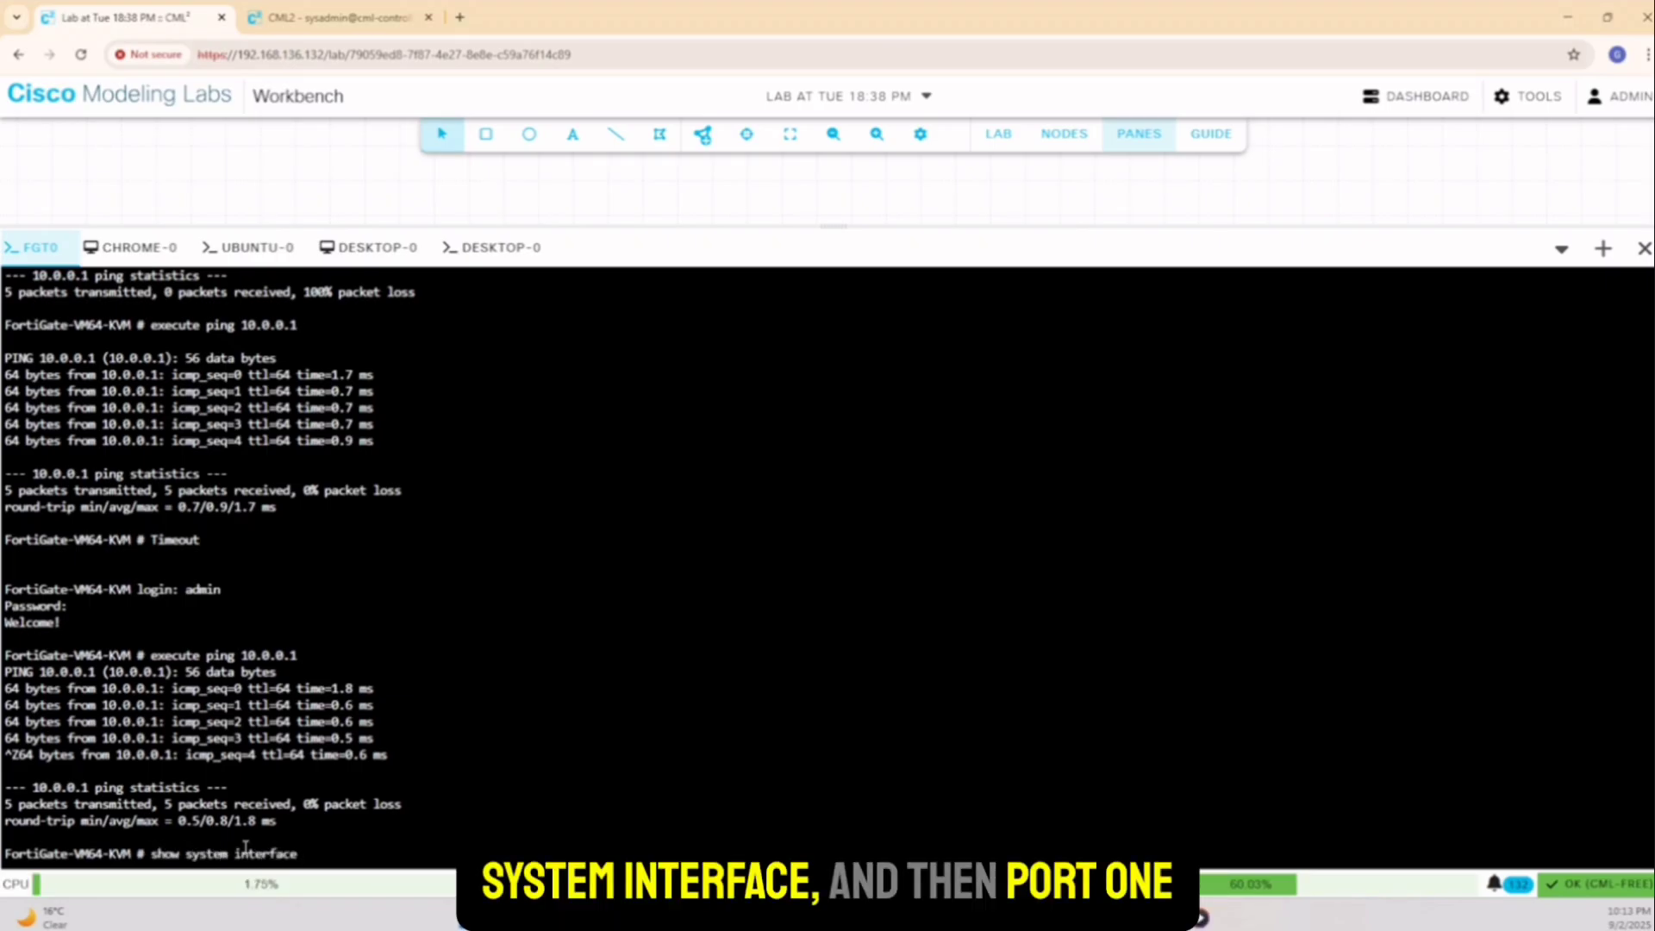
text( interface port)
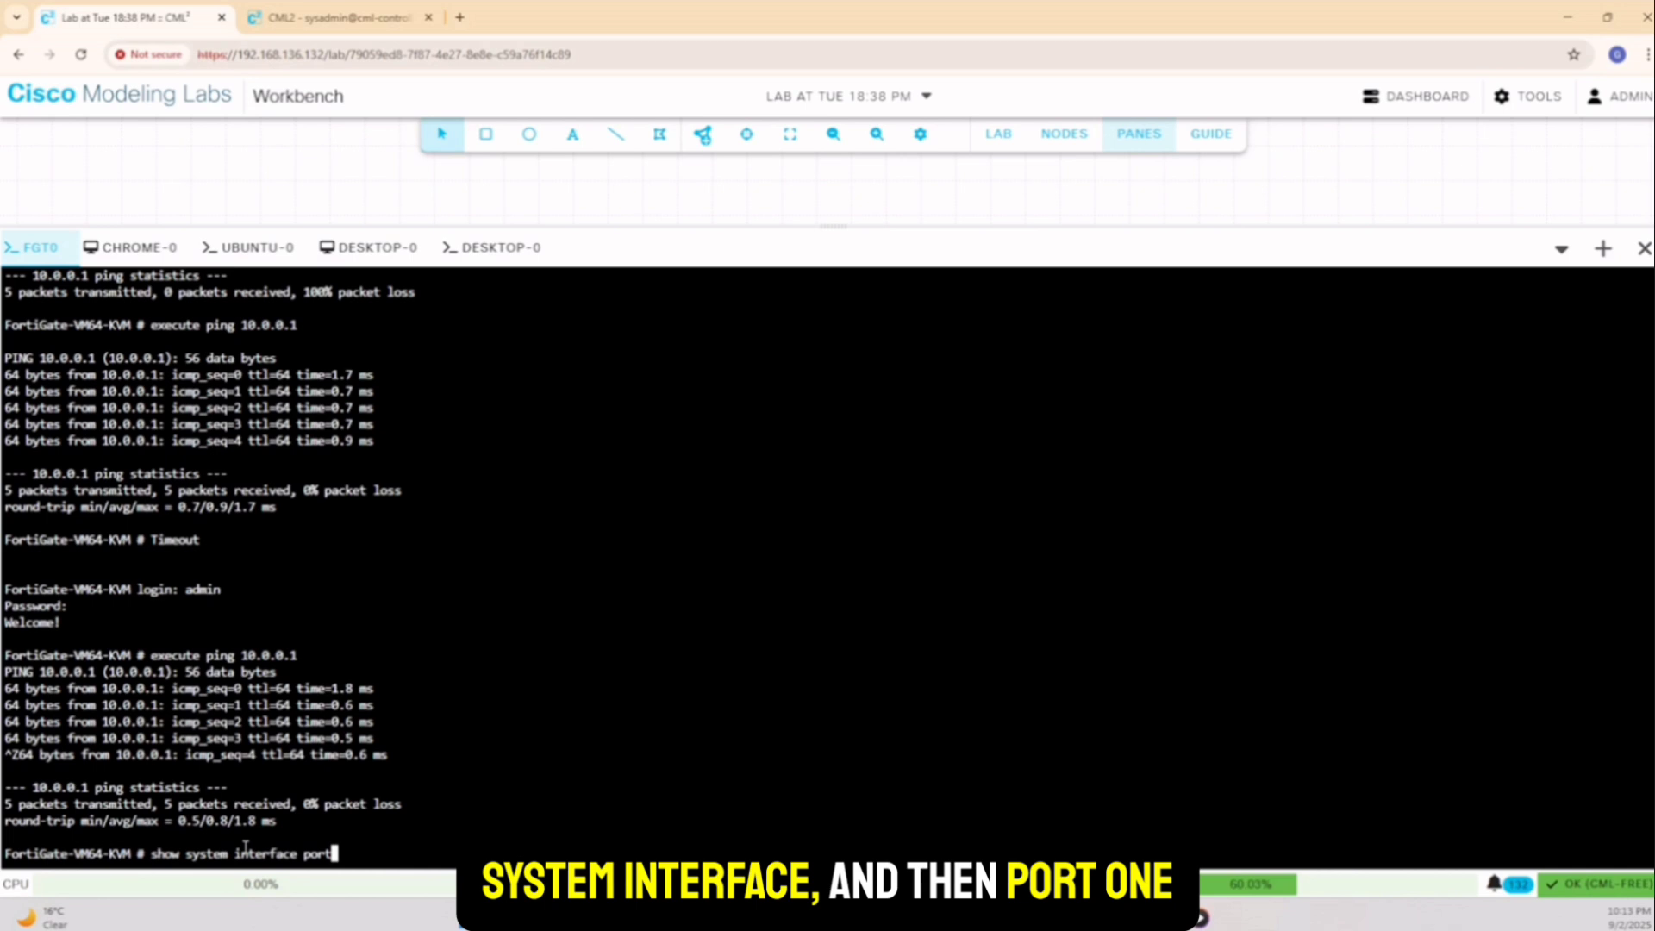
text(1)
key(Return)
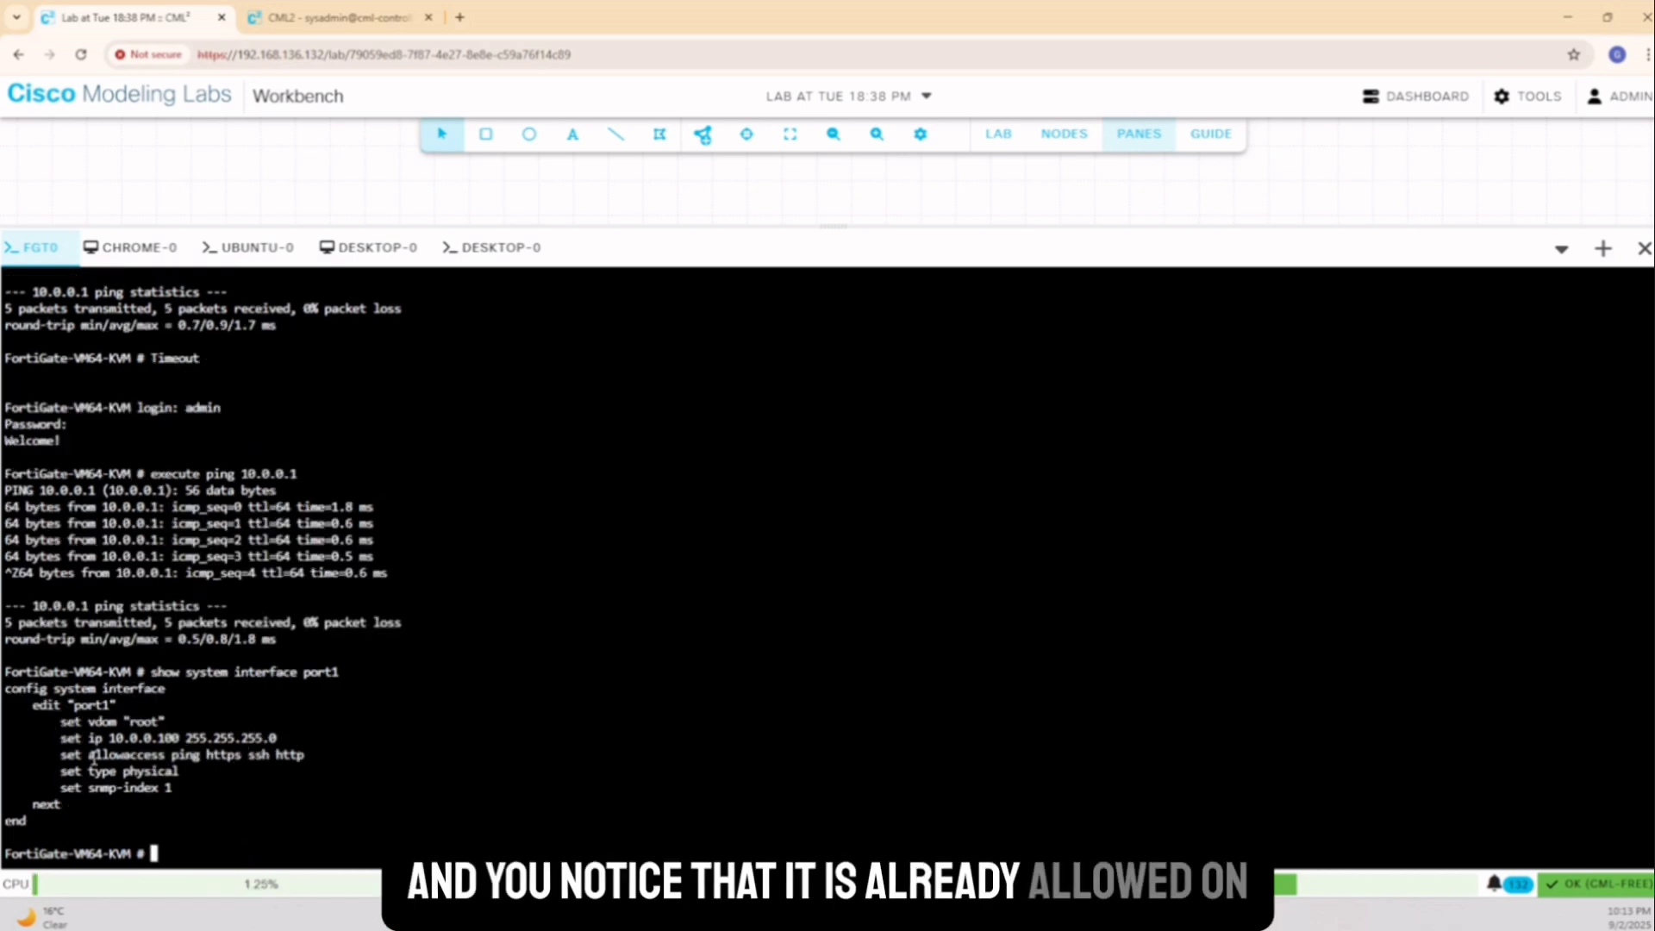
drag(90, 762, 308, 758)
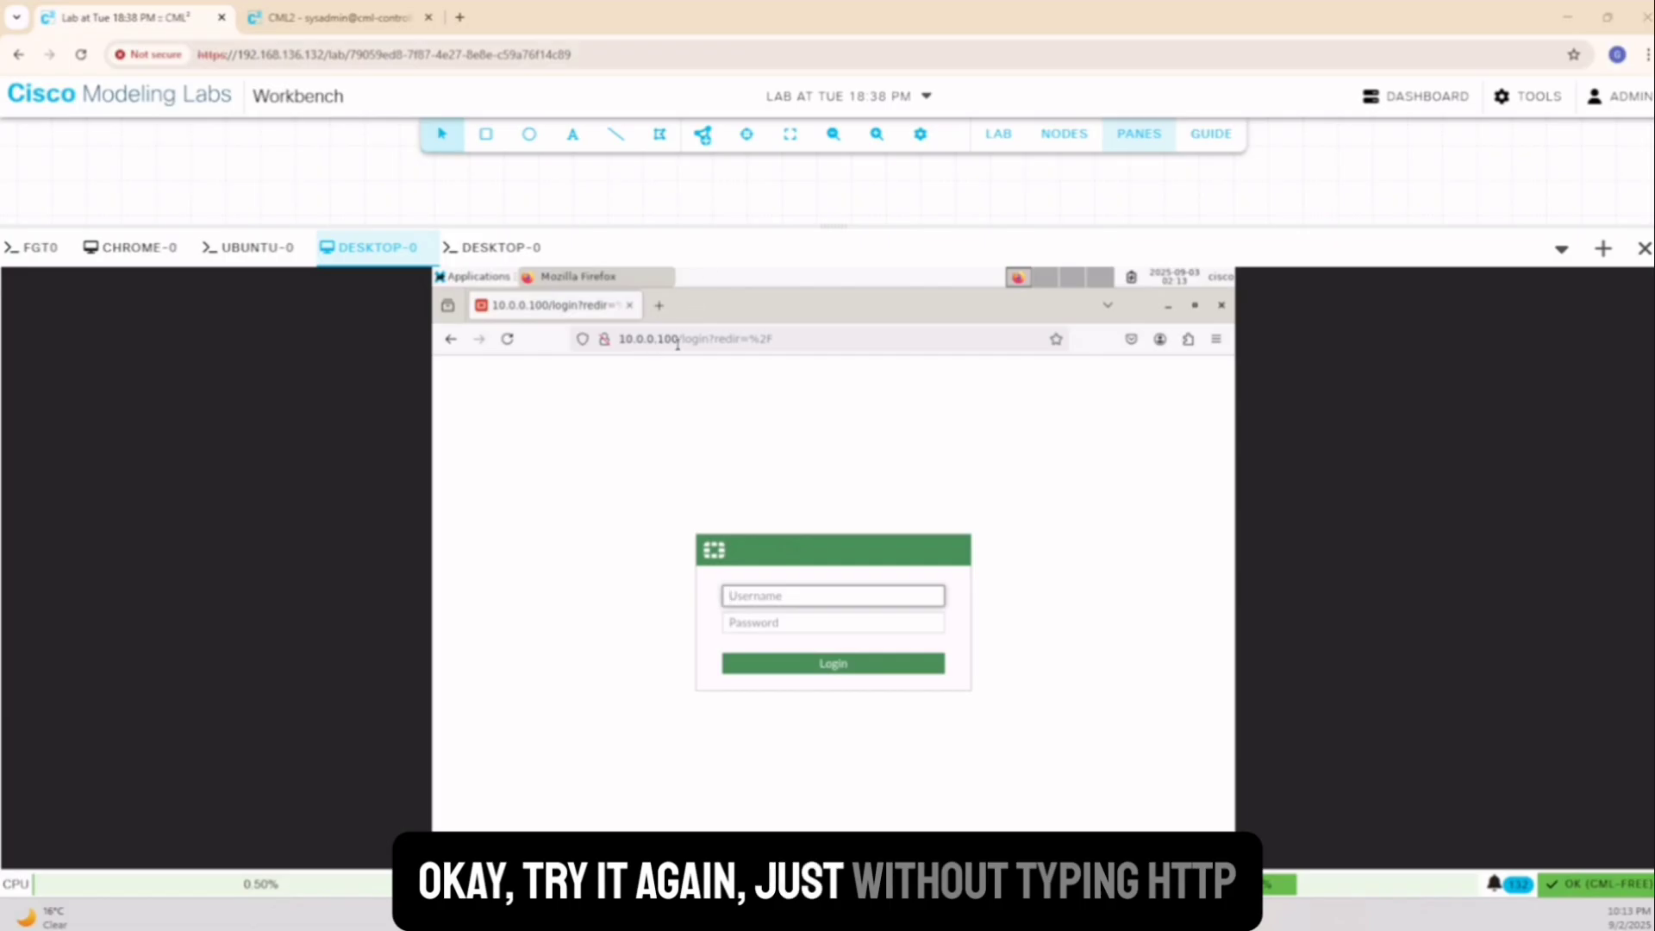
Reload 10.0.0.100 in Firefox and sign in to the FortiGate web GUI as admin
click(640, 339)
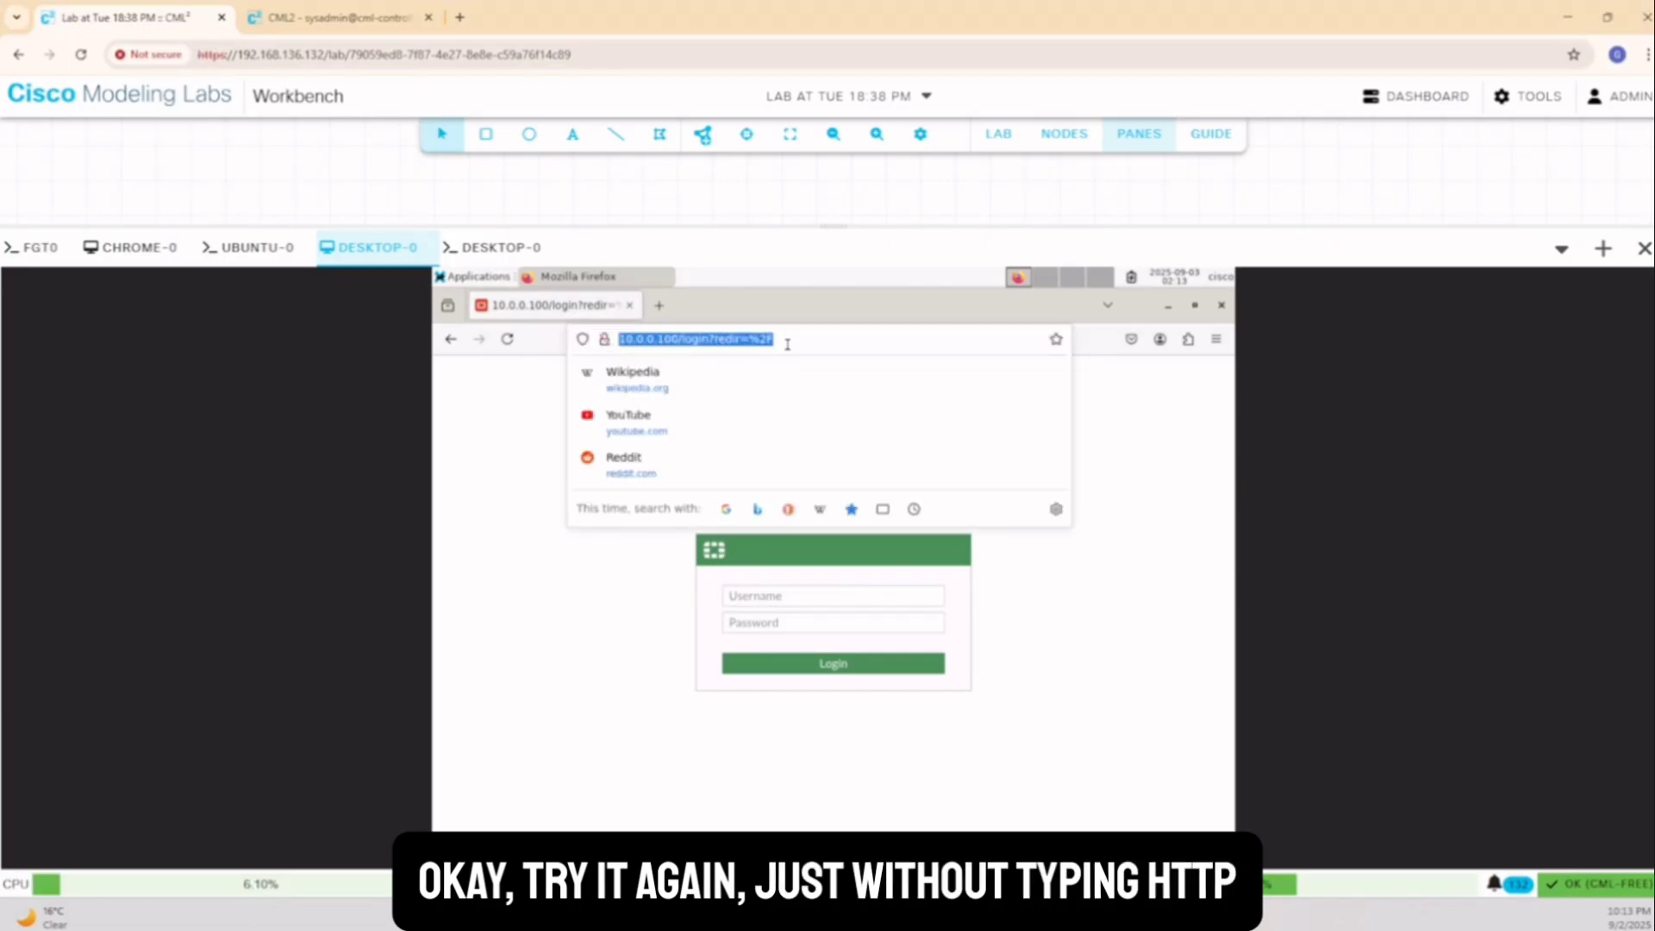
click(626, 592)
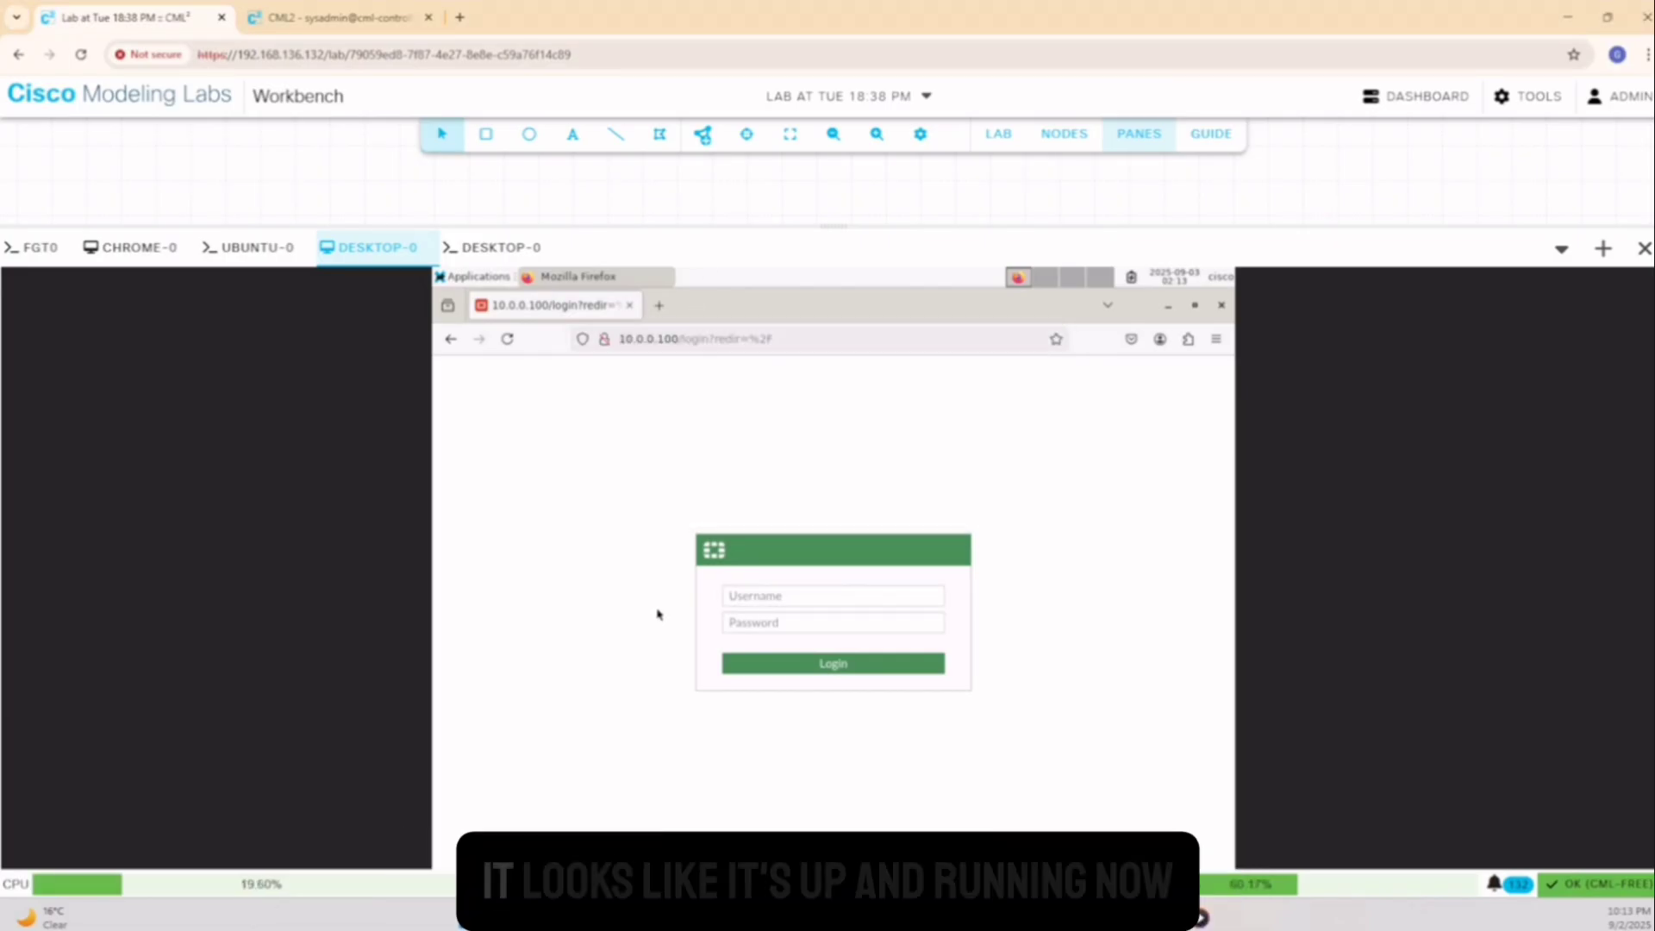
click(767, 598)
text(admin)
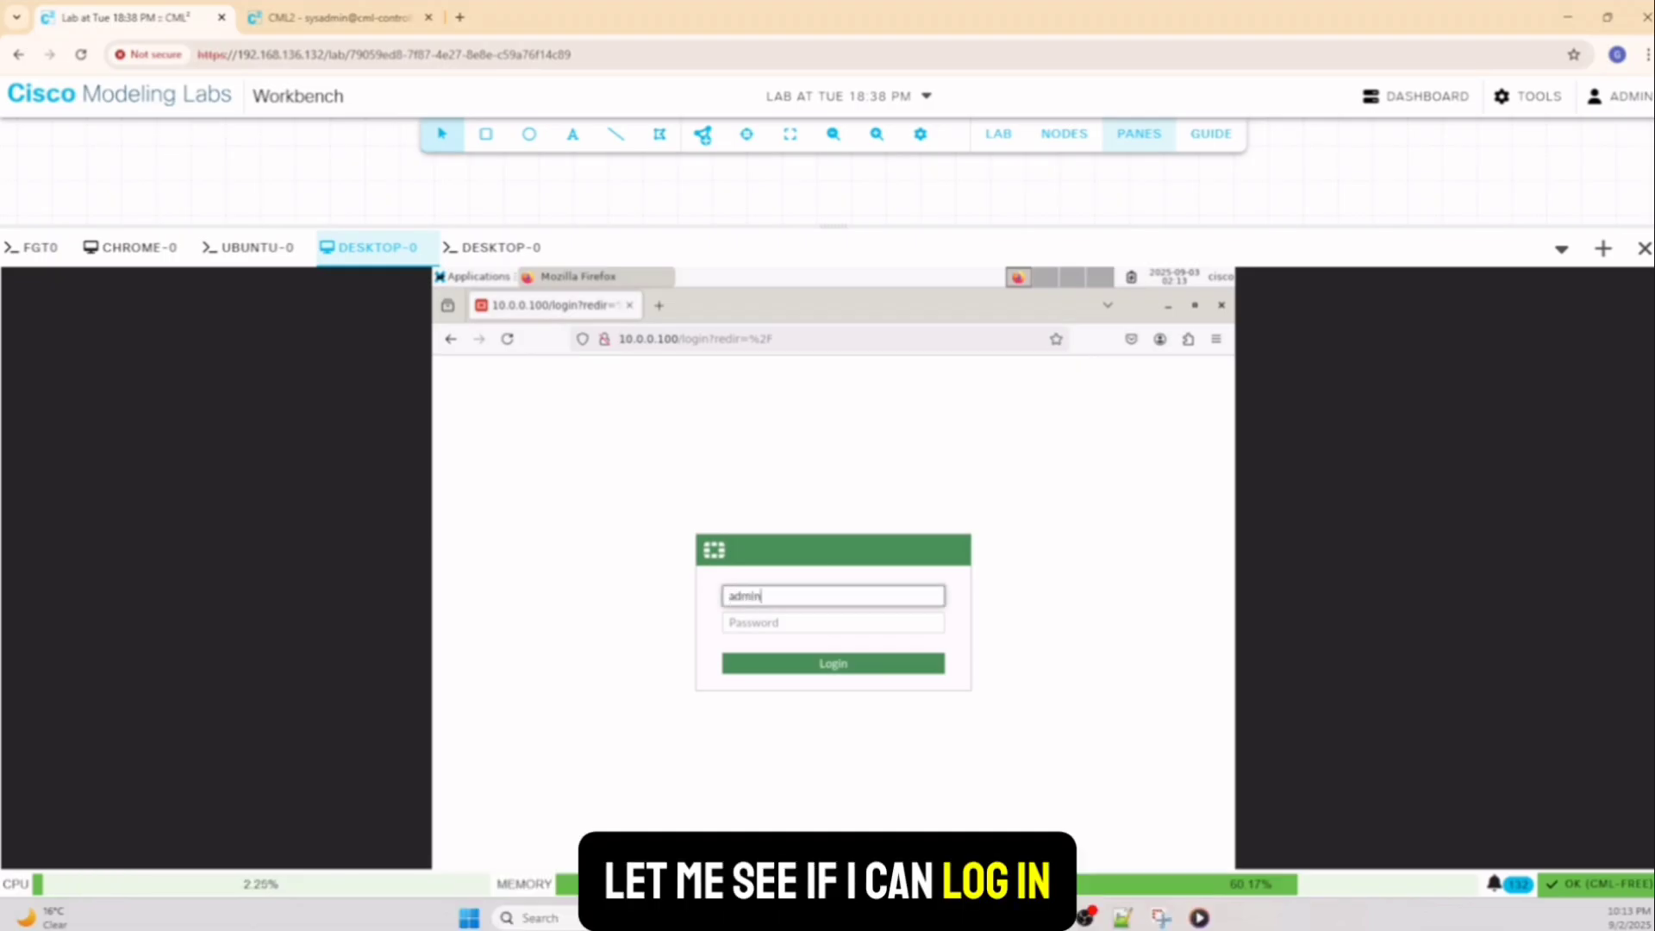
key(Tab)
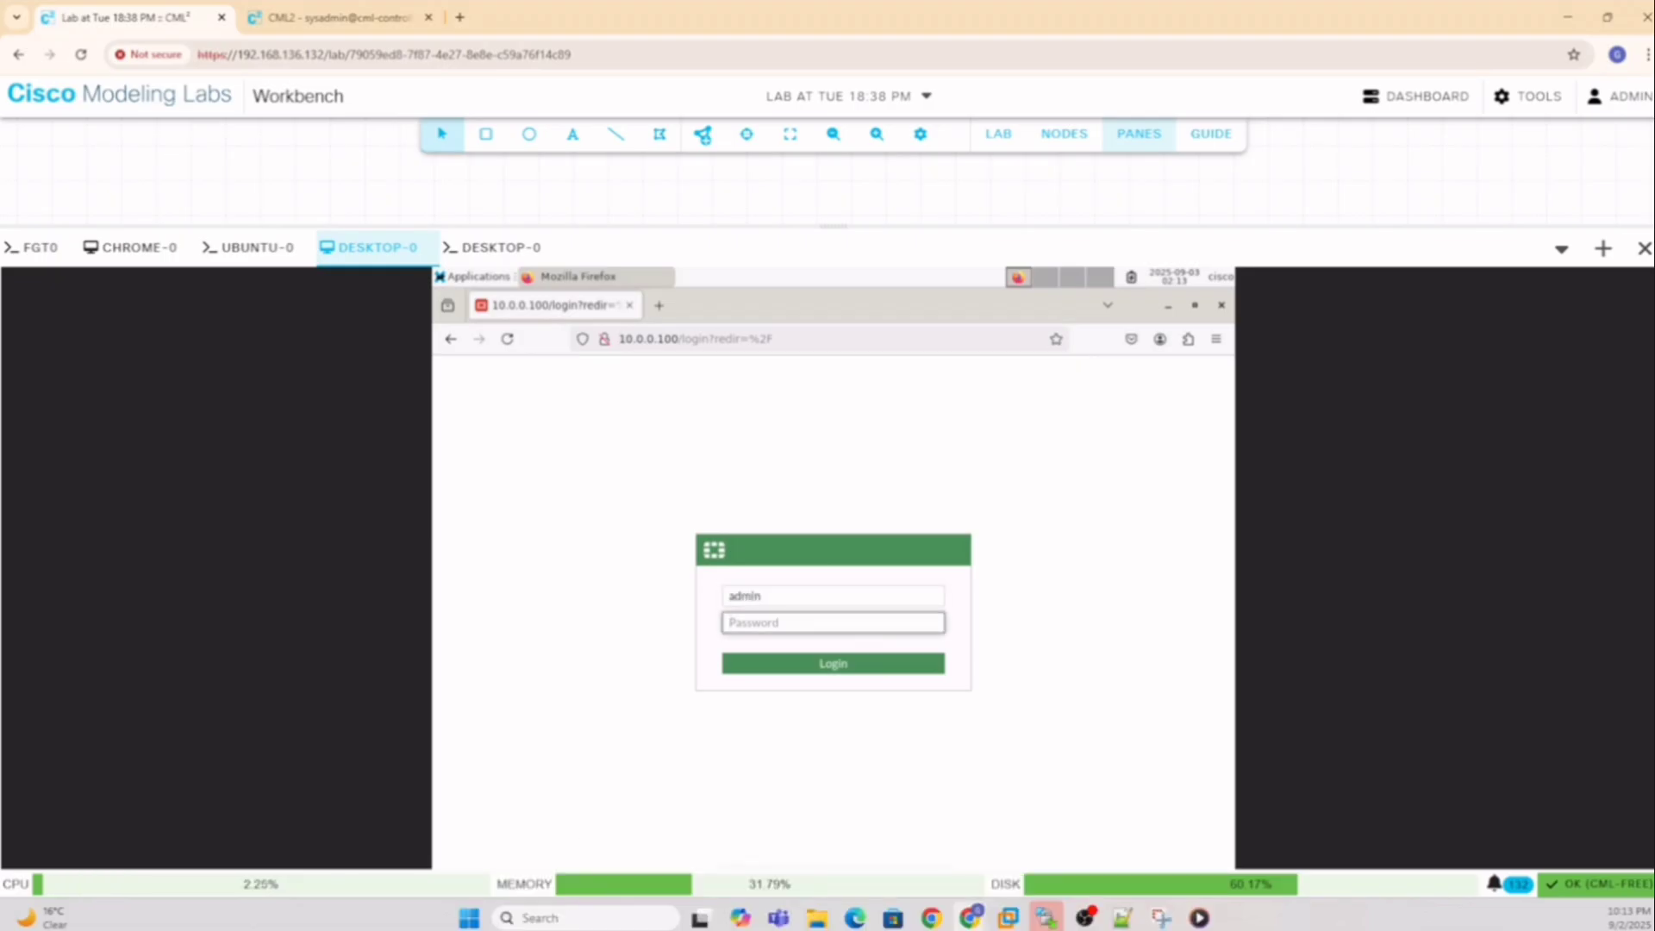
text(*)
key(Return)
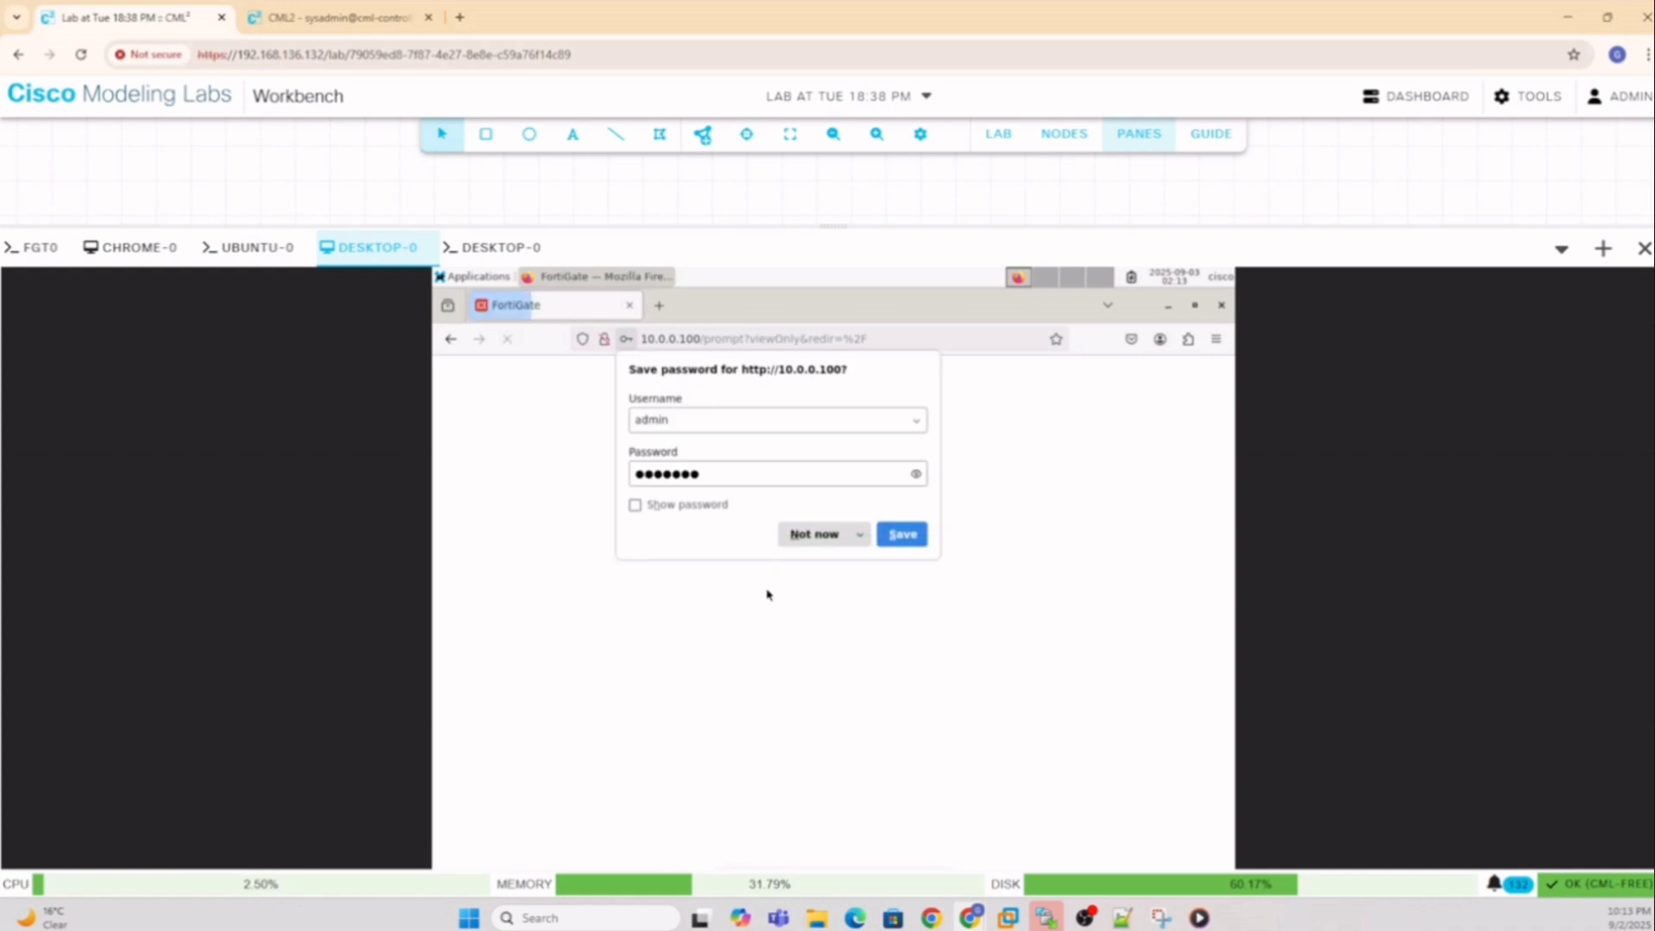
Decline saving the password, postpone the setup wizard, and close the release overview
click(824, 535)
click(876, 698)
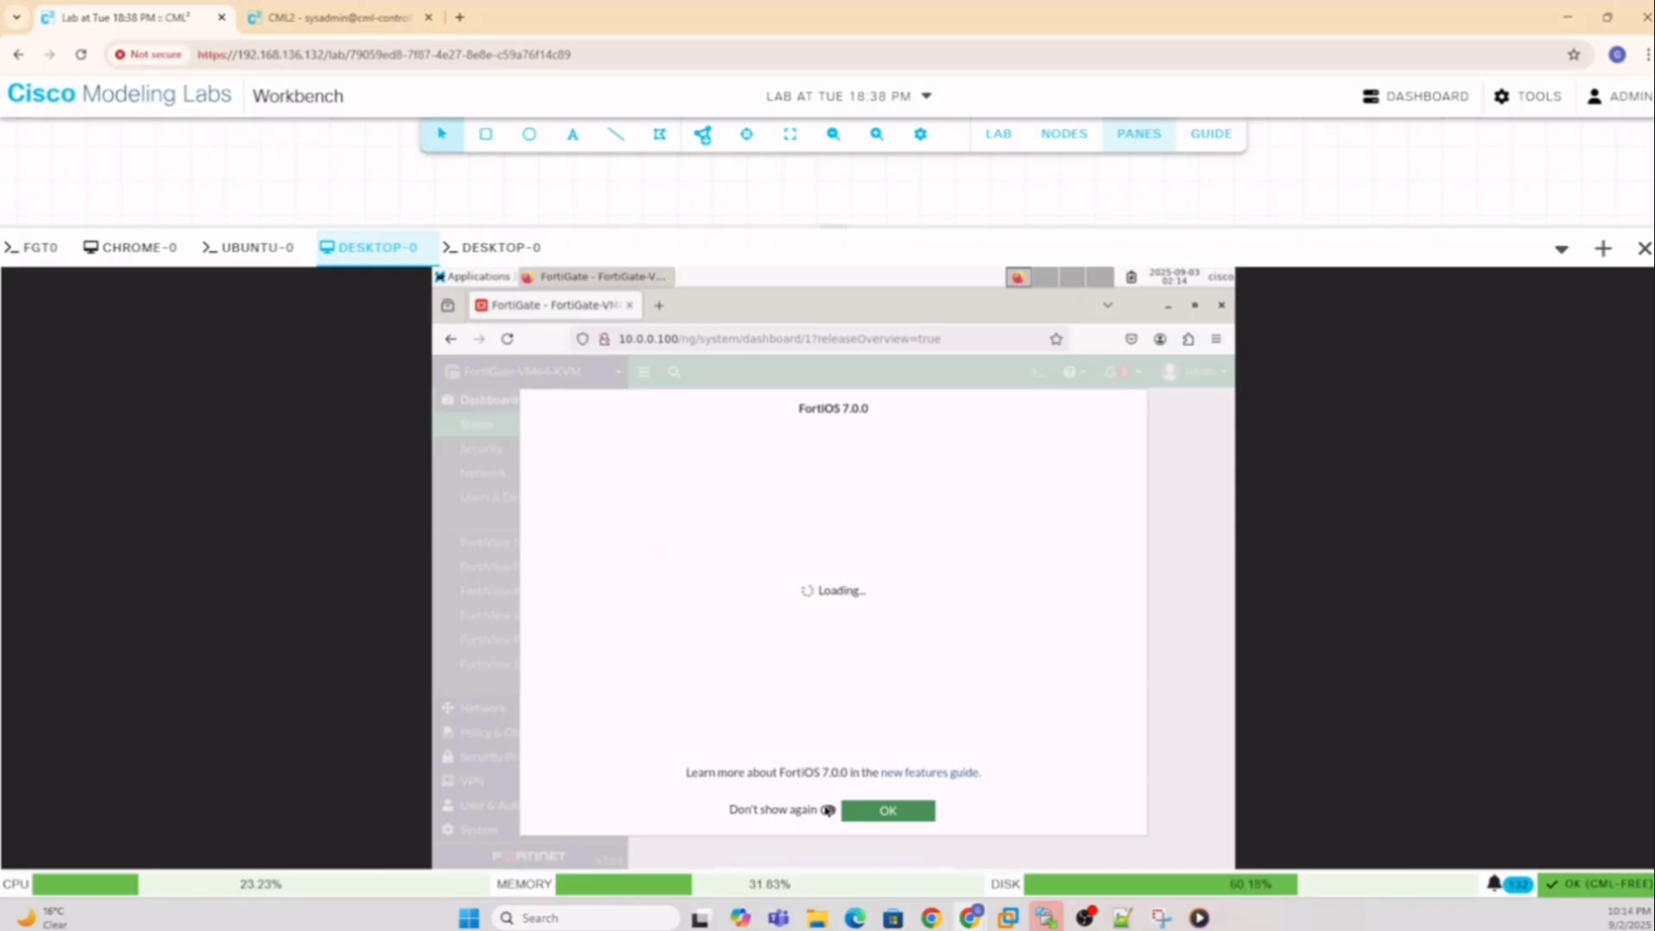
click(849, 812)
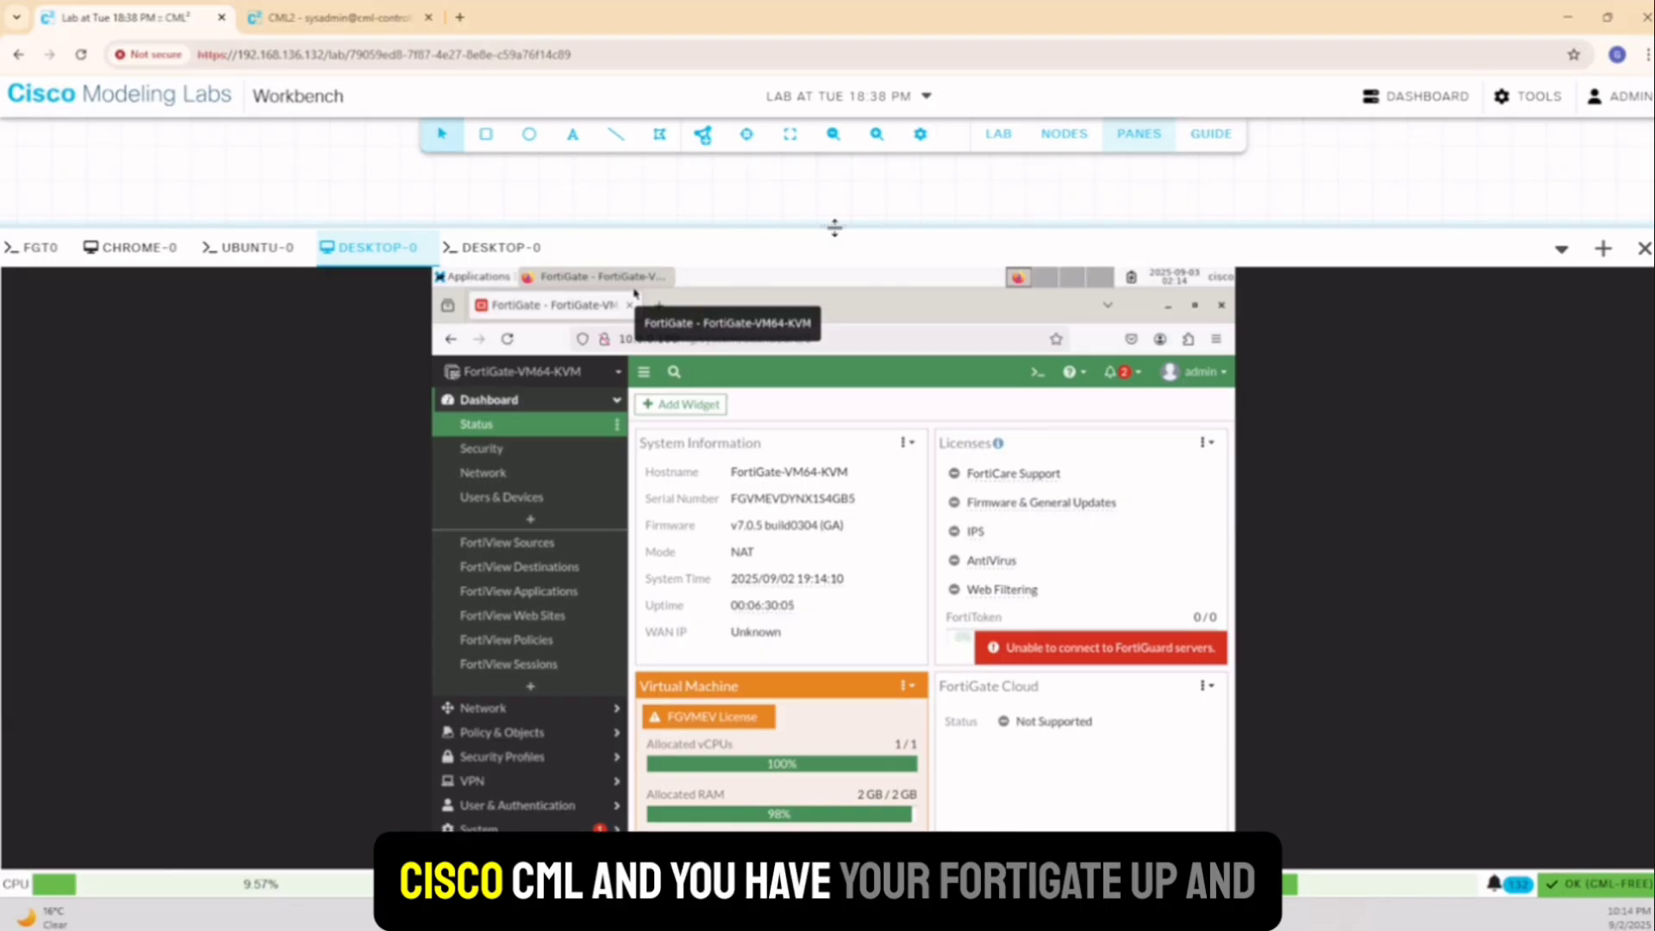
Move ubuntu-0 and chrome-0 off to the right and bring desktop-0 level with FGT0
drag(833, 222, 865, 543)
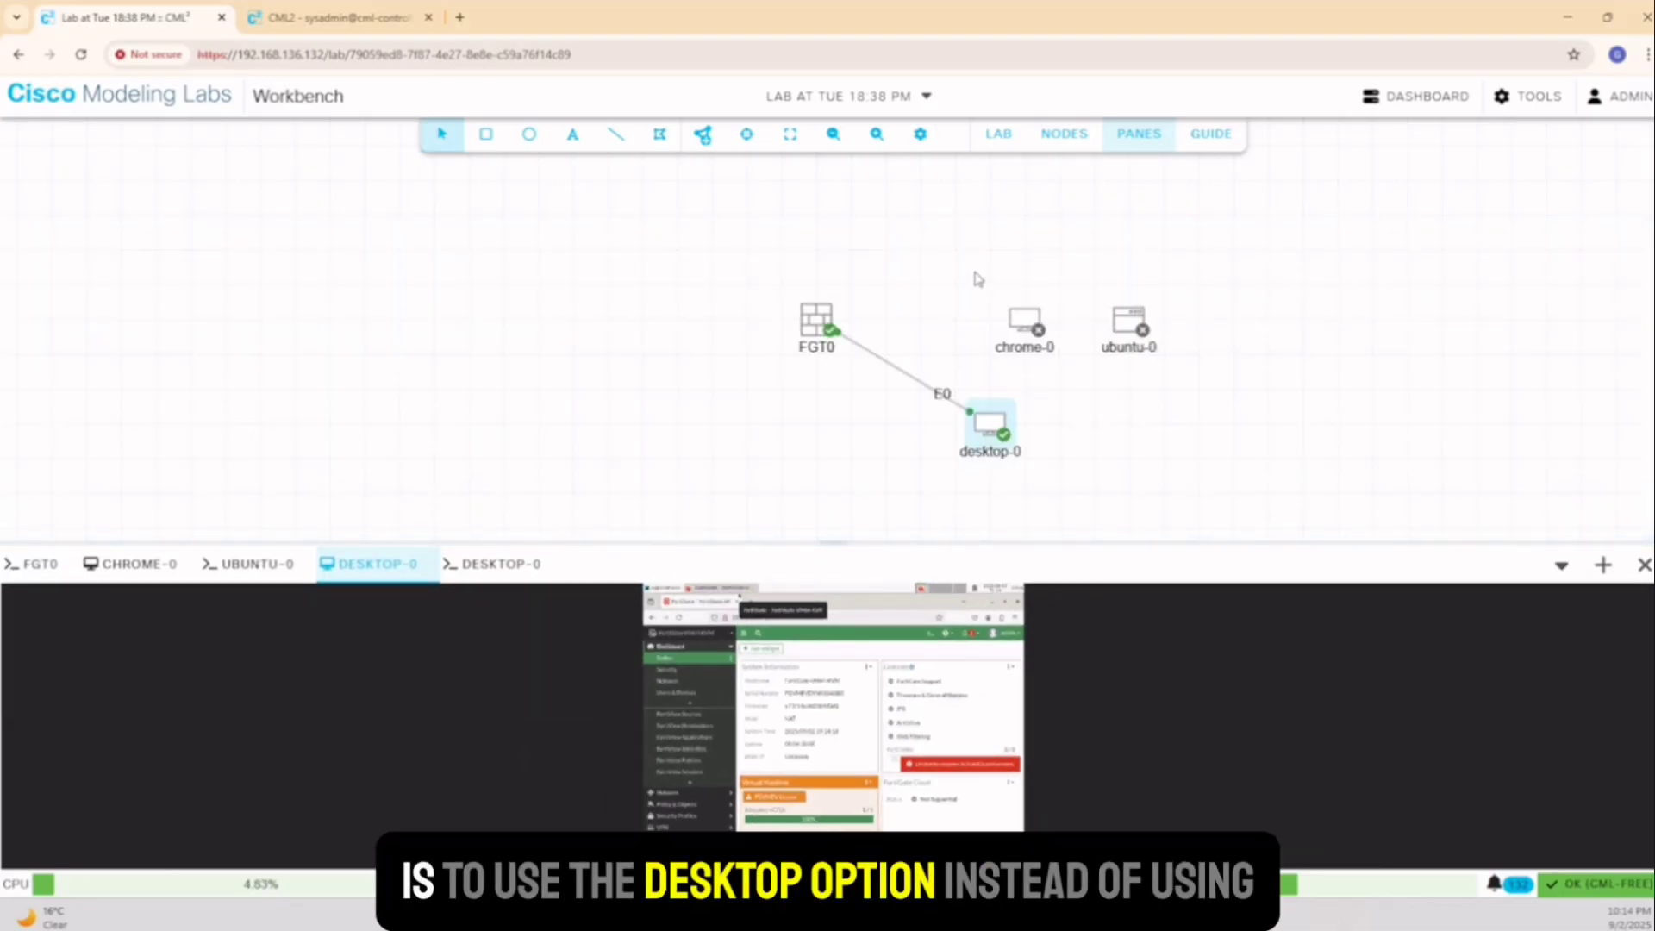
drag(974, 273, 944, 259)
drag(1099, 306, 1204, 272)
drag(993, 306, 1238, 375)
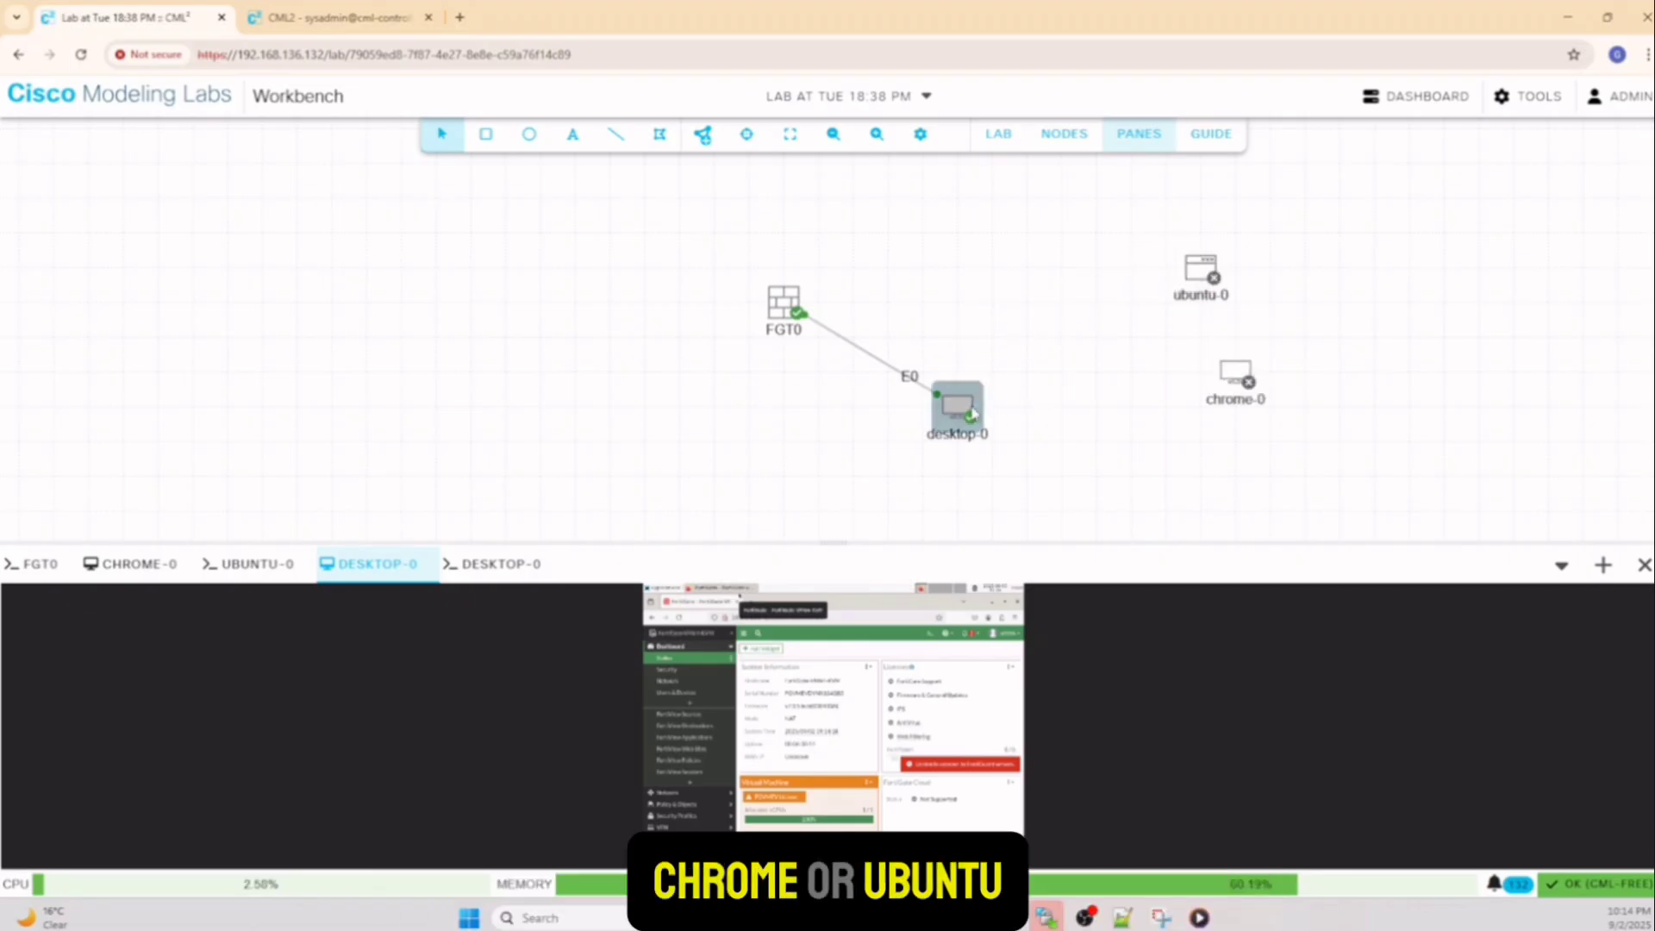
drag(983, 407, 1015, 306)
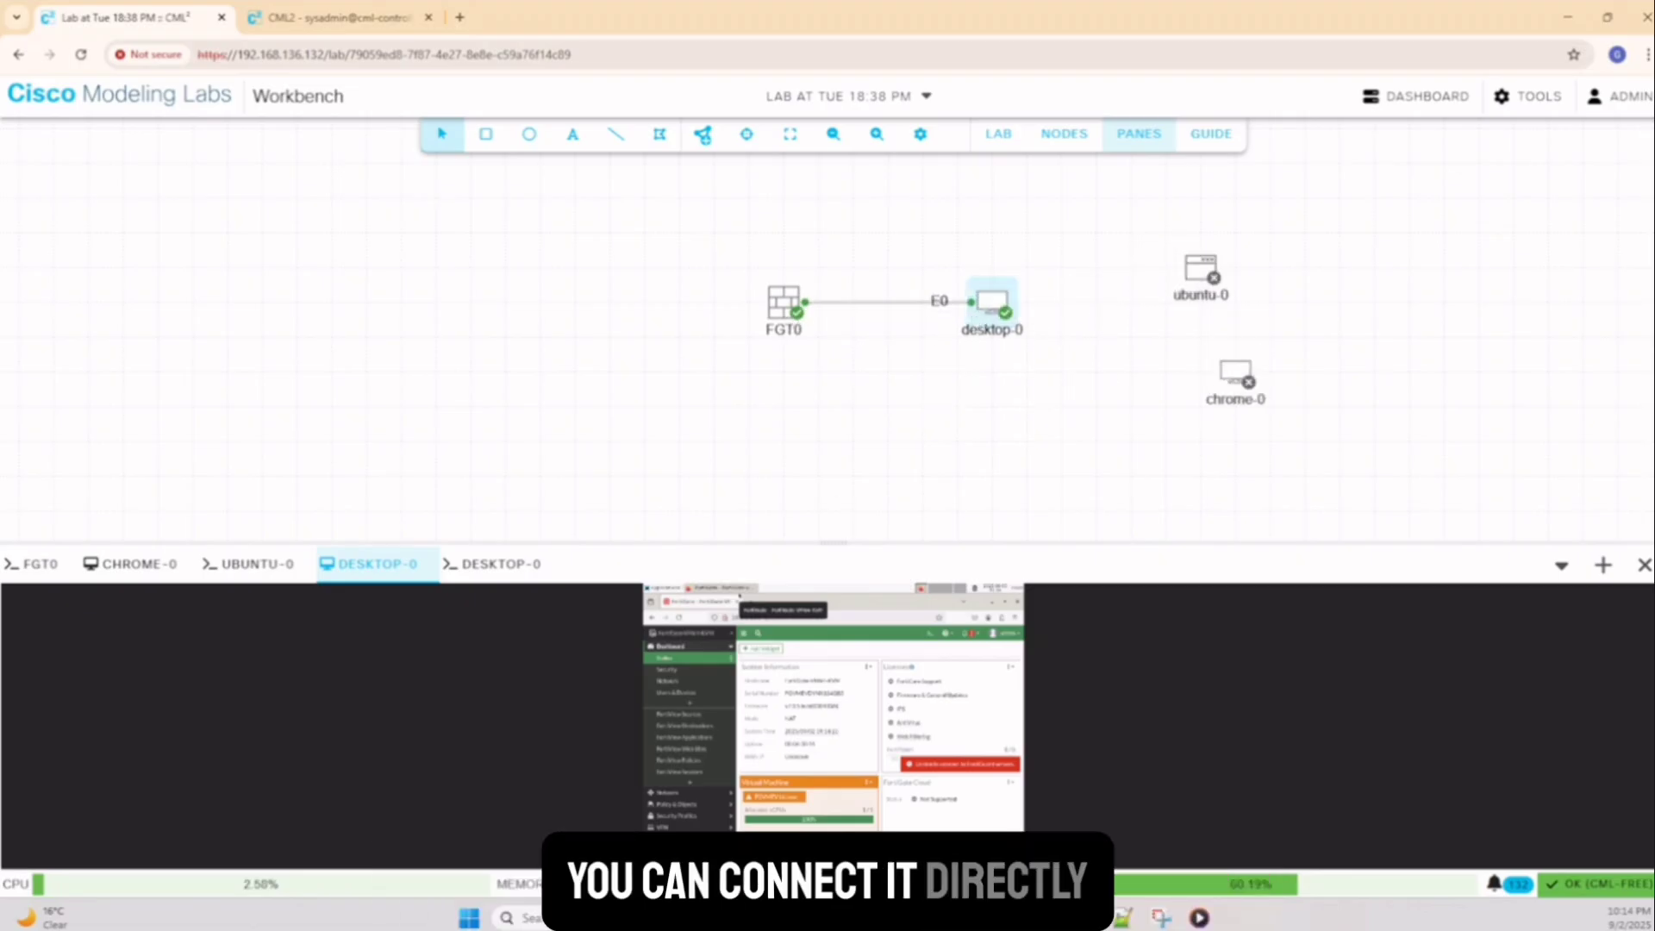
drag(831, 545, 762, 287)
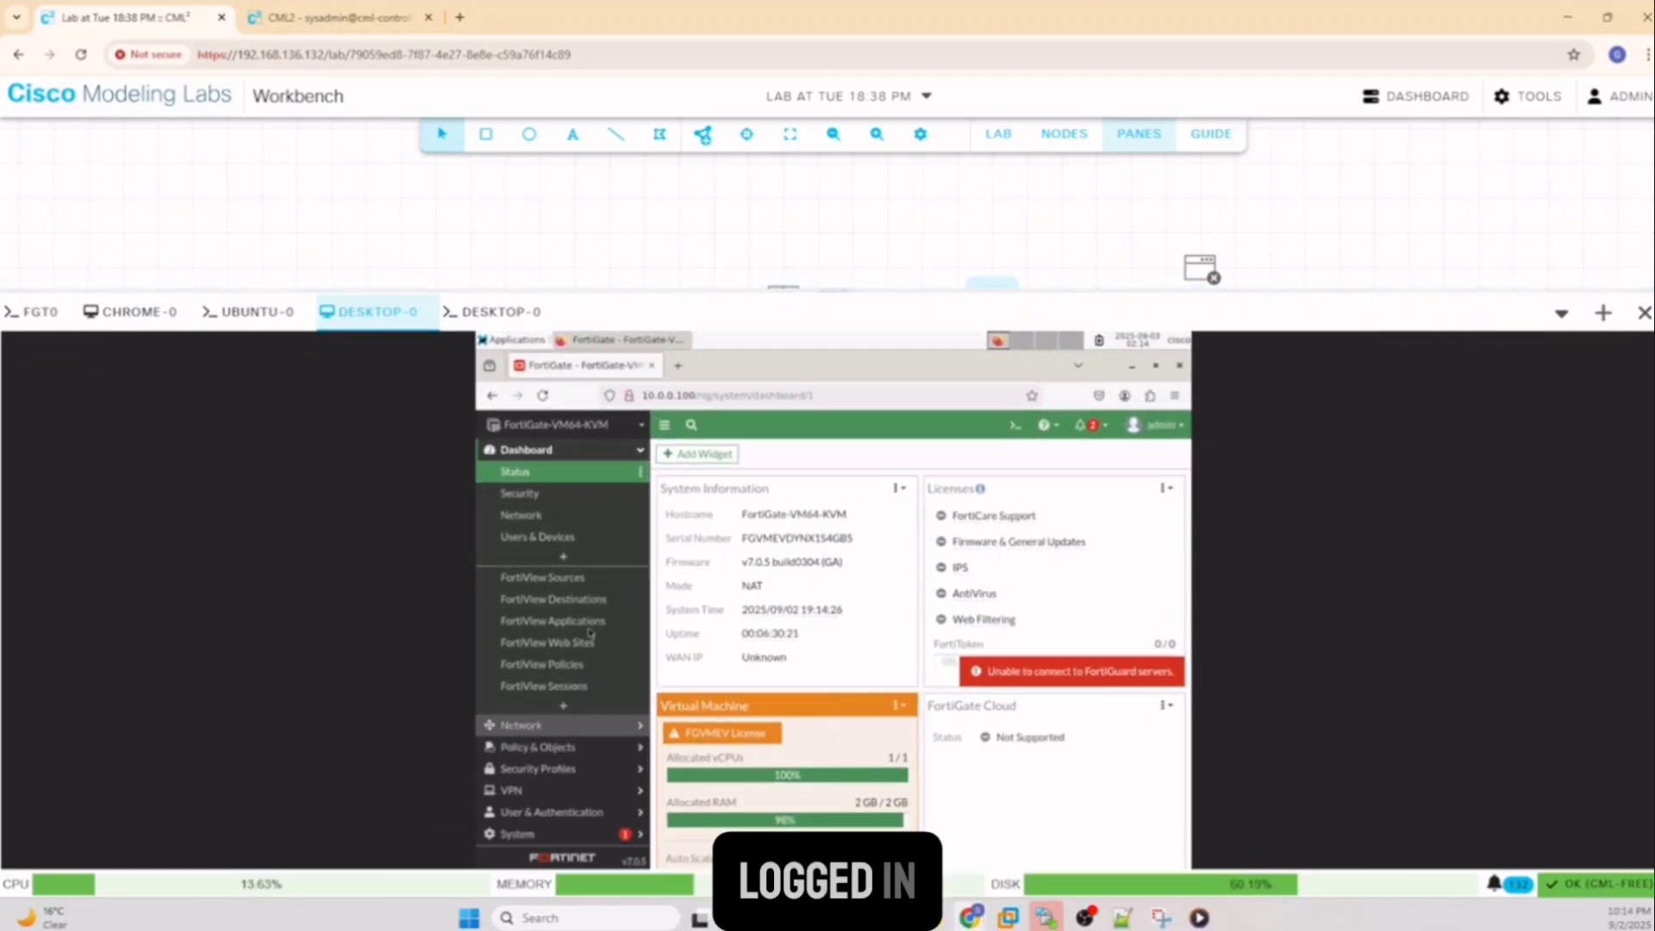
Go to Network > Interfaces in the FortiGate GUI to see port1 at 10.0.0.100/255.255.255.0
click(521, 515)
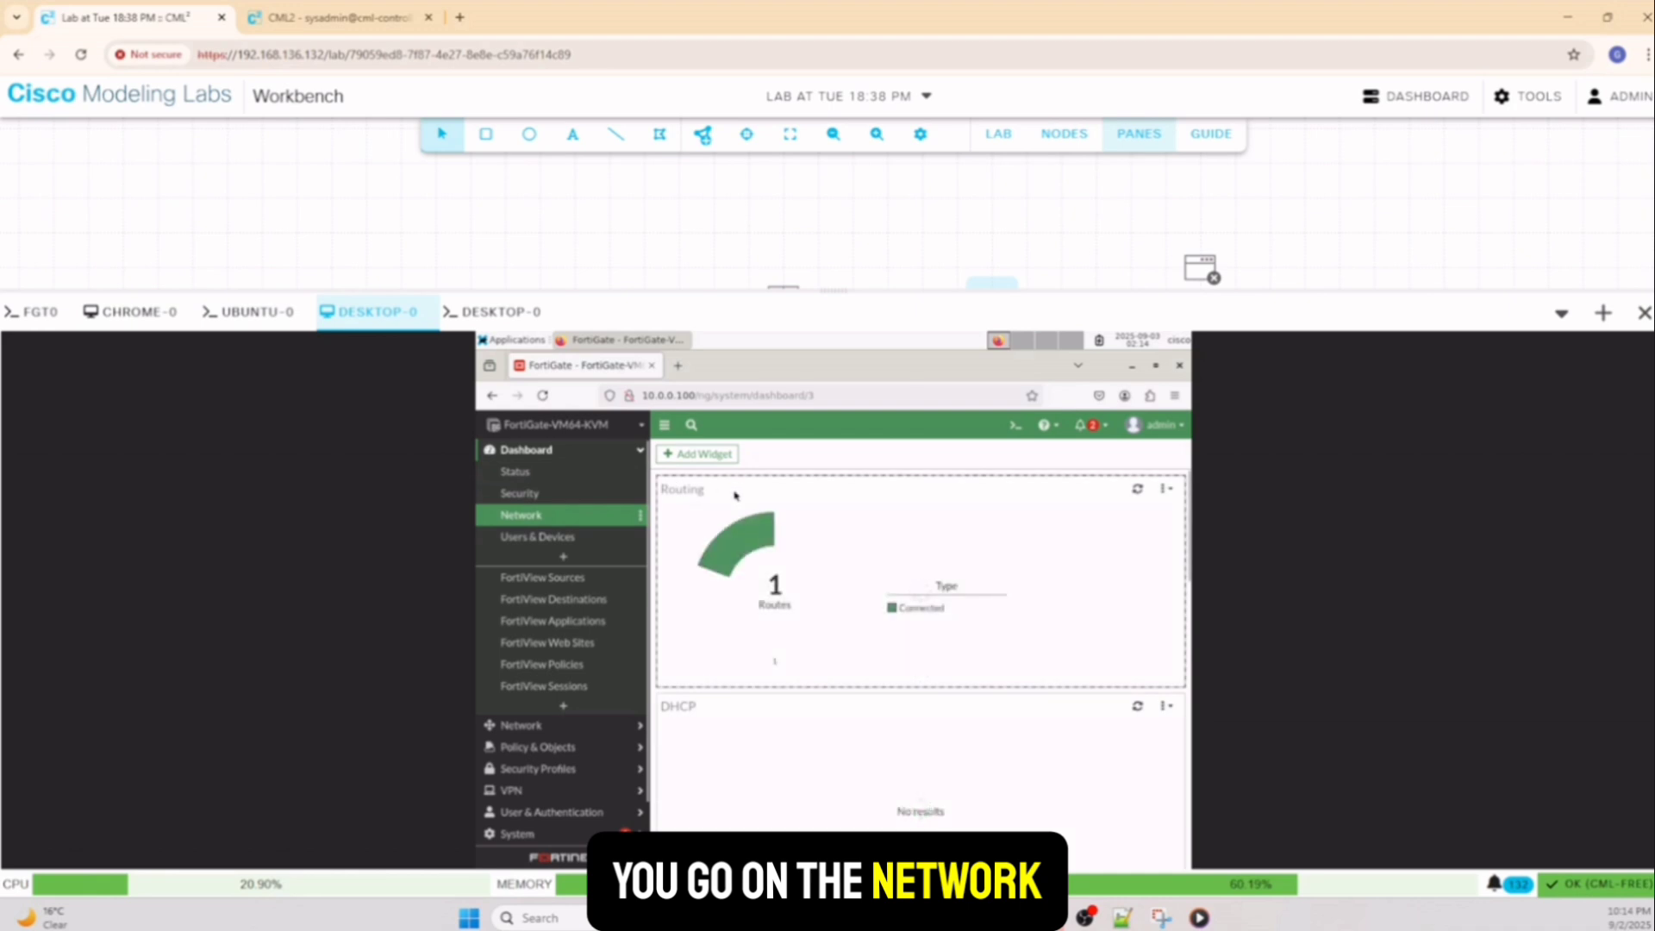
click(520, 725)
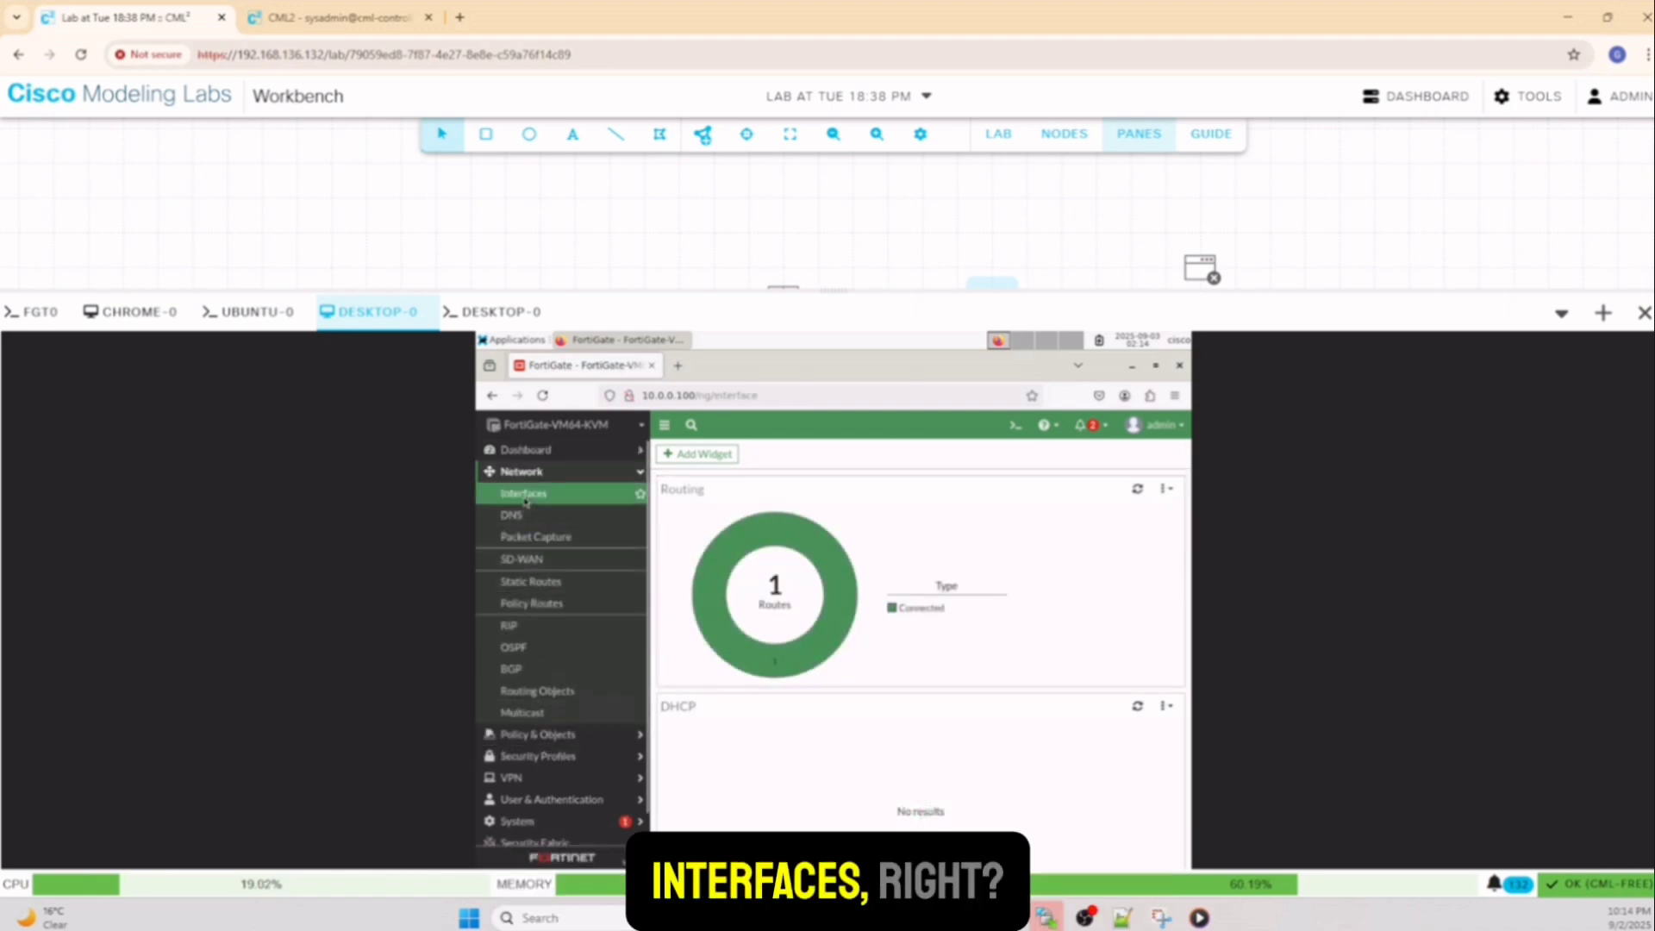
click(524, 493)
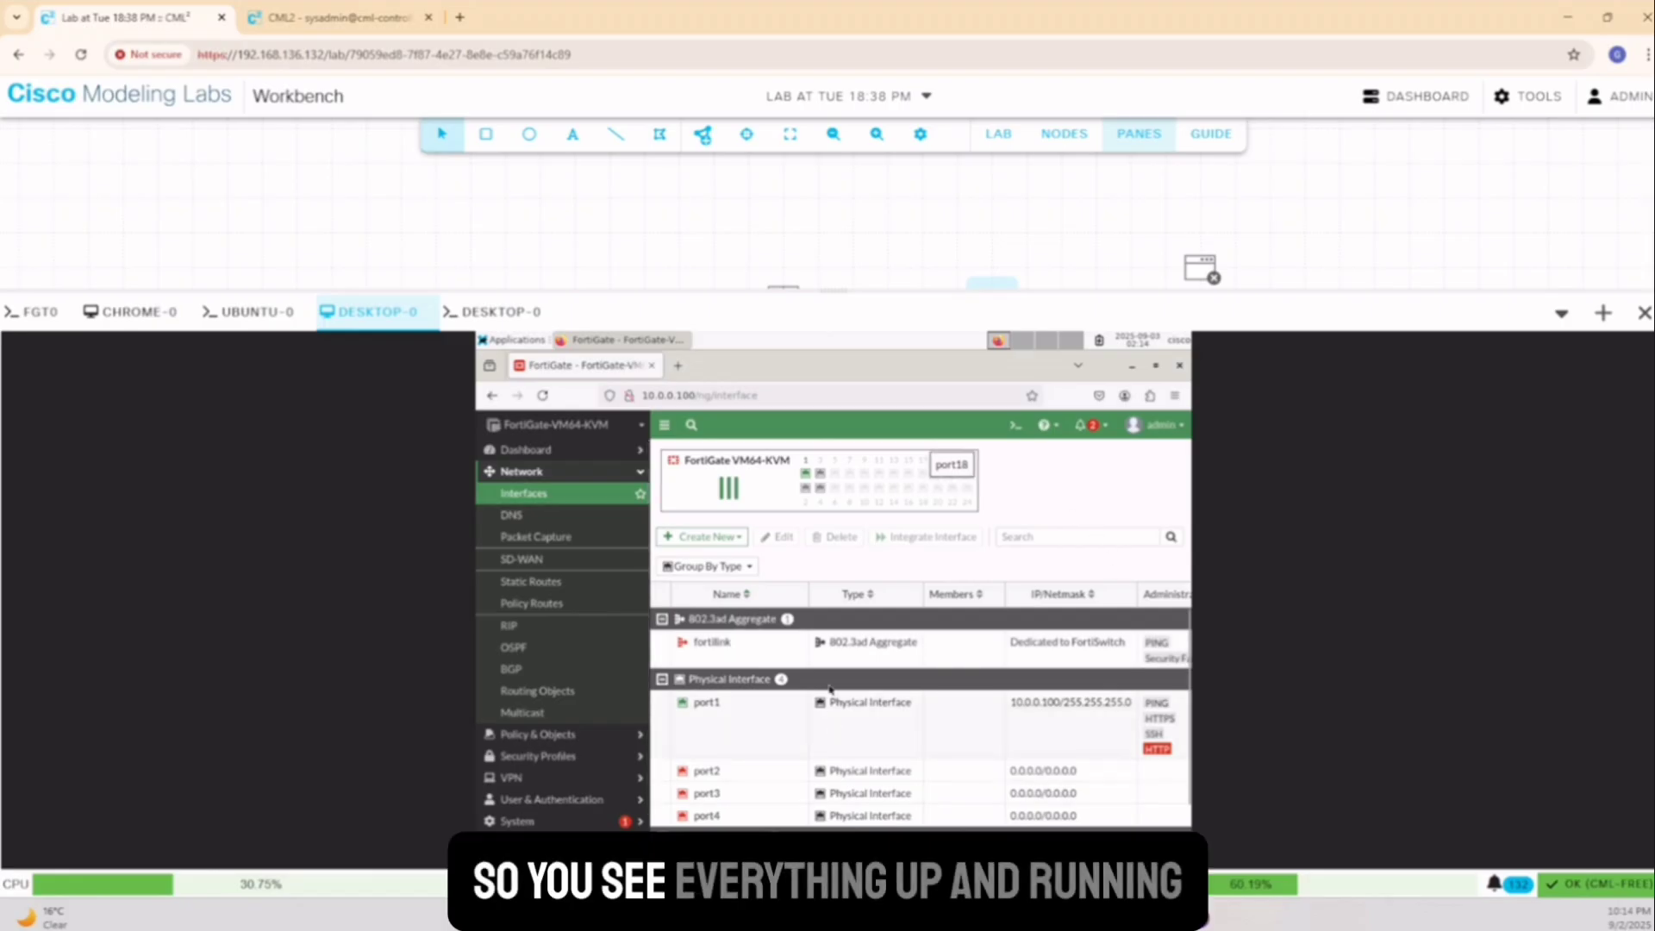